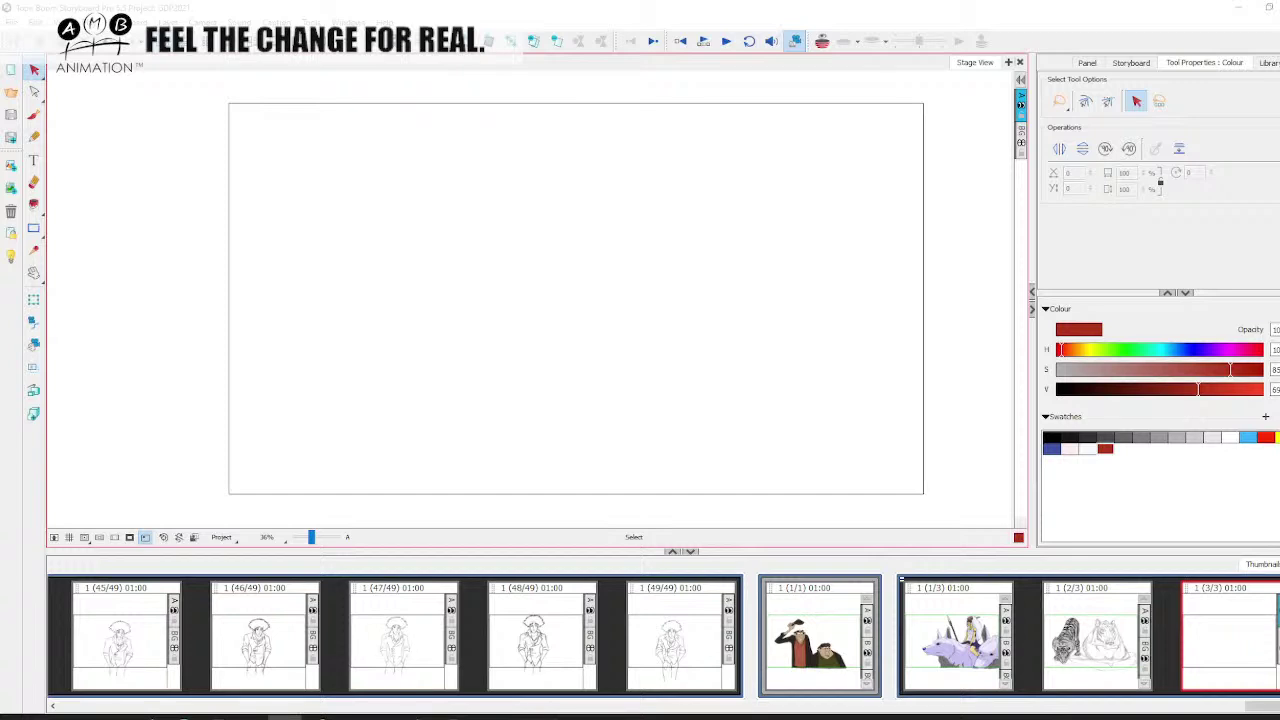
# Sketch a thin arched guideline that steps down toward the frame's right edge with the size 5 brush, and shift it slightly right and down
pyautogui.click(34, 116)
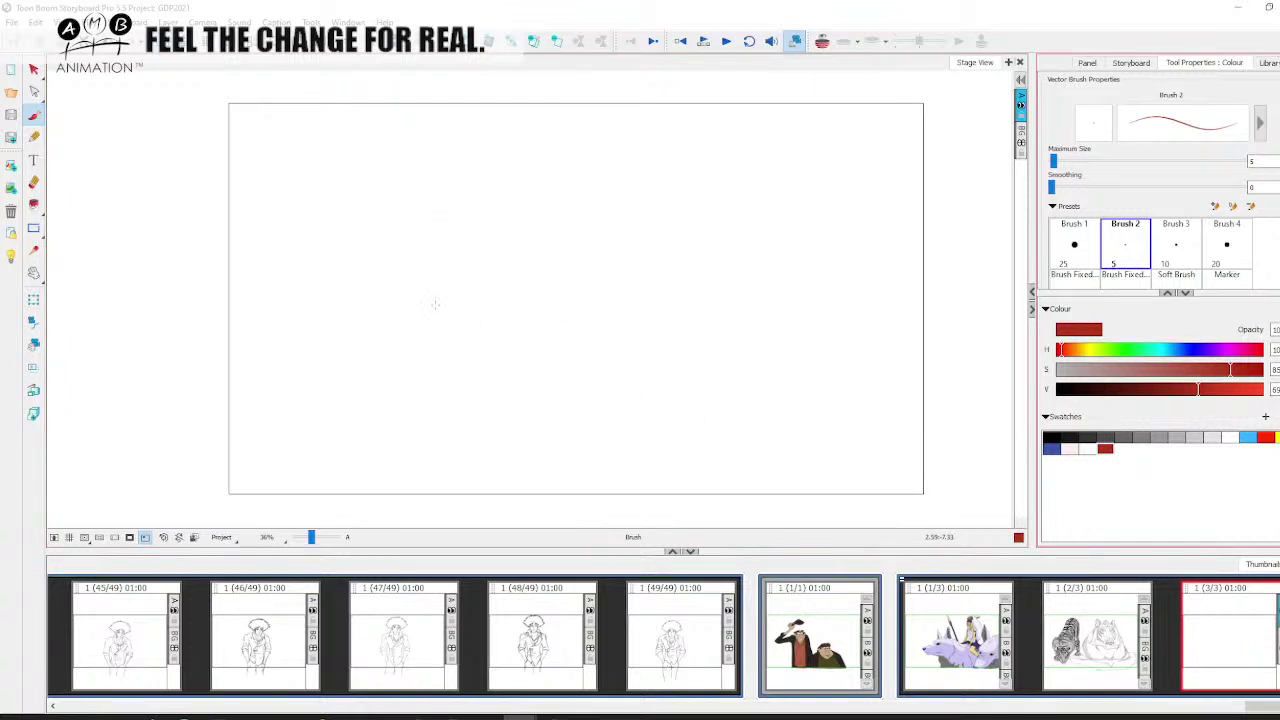
pyautogui.moveTo(390, 293)
pyautogui.mouseDown()
pyautogui.moveTo(410, 302)
pyautogui.moveTo(490, 263)
pyautogui.mouseUp()
pyautogui.moveTo(563, 232)
pyautogui.mouseDown()
pyautogui.moveTo(667, 231)
pyautogui.moveTo(664, 213)
pyautogui.moveTo(719, 213)
pyautogui.moveTo(759, 266)
pyautogui.moveTo(754, 231)
pyautogui.moveTo(884, 350)
pyautogui.mouseUp()
pyautogui.hotkey('alt', 'v')
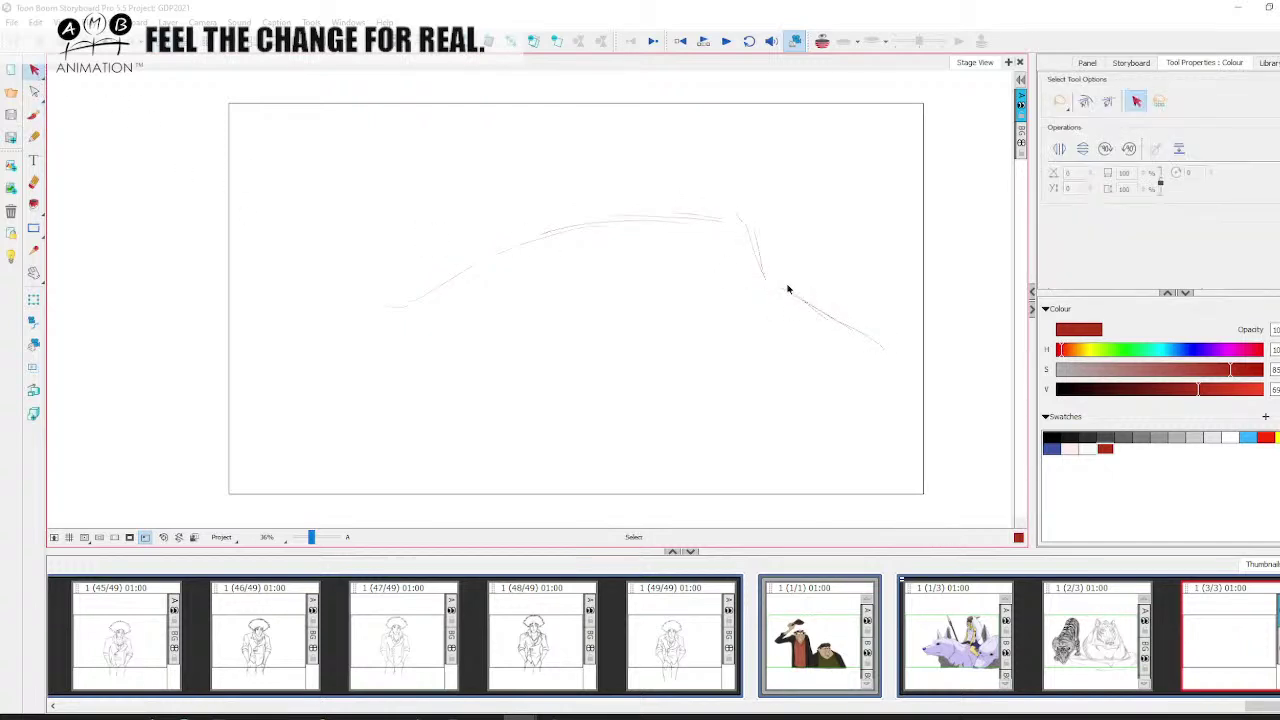
pyautogui.moveTo(789, 286)
pyautogui.mouseDown()
pyautogui.moveTo(846, 309)
pyautogui.moveTo(829, 293)
pyautogui.mouseUp()
# Set the brush's maximum size to 24.4 and retrace the rising part of the arch with thicker red strokes
pyautogui.click(37, 113)
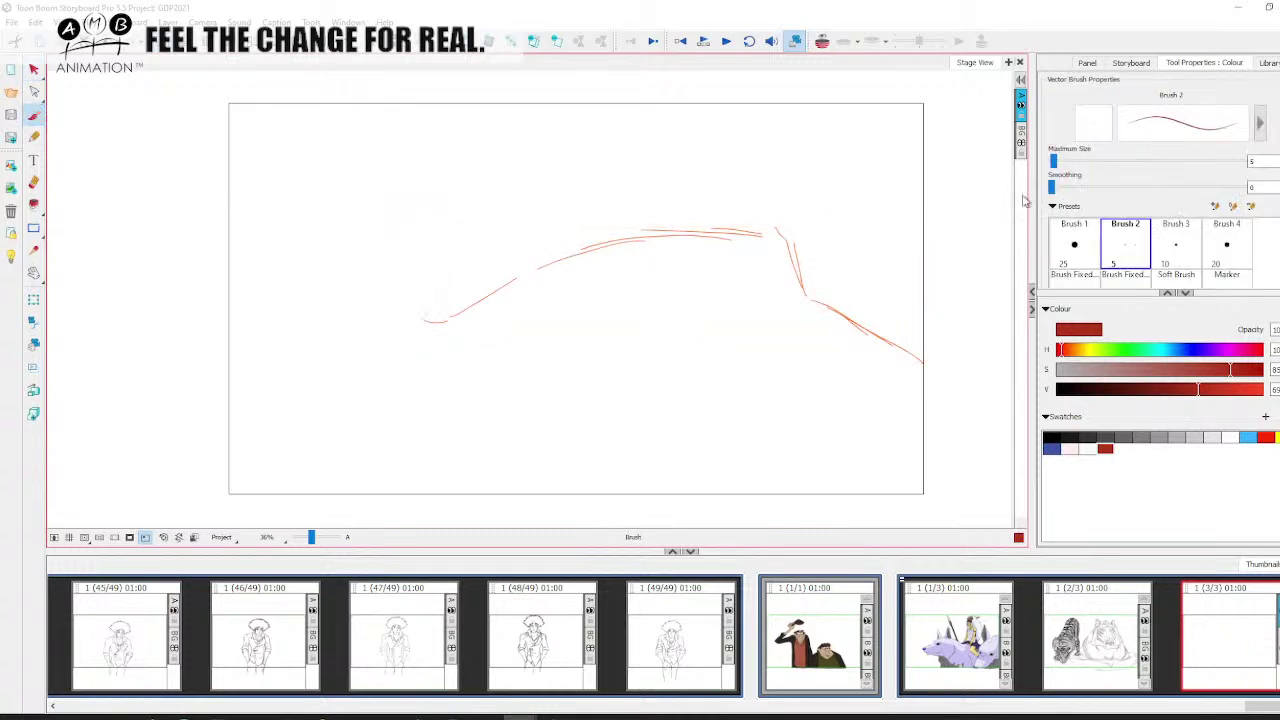
pyautogui.moveTo(1054, 161); pyautogui.dragTo(1062, 162)
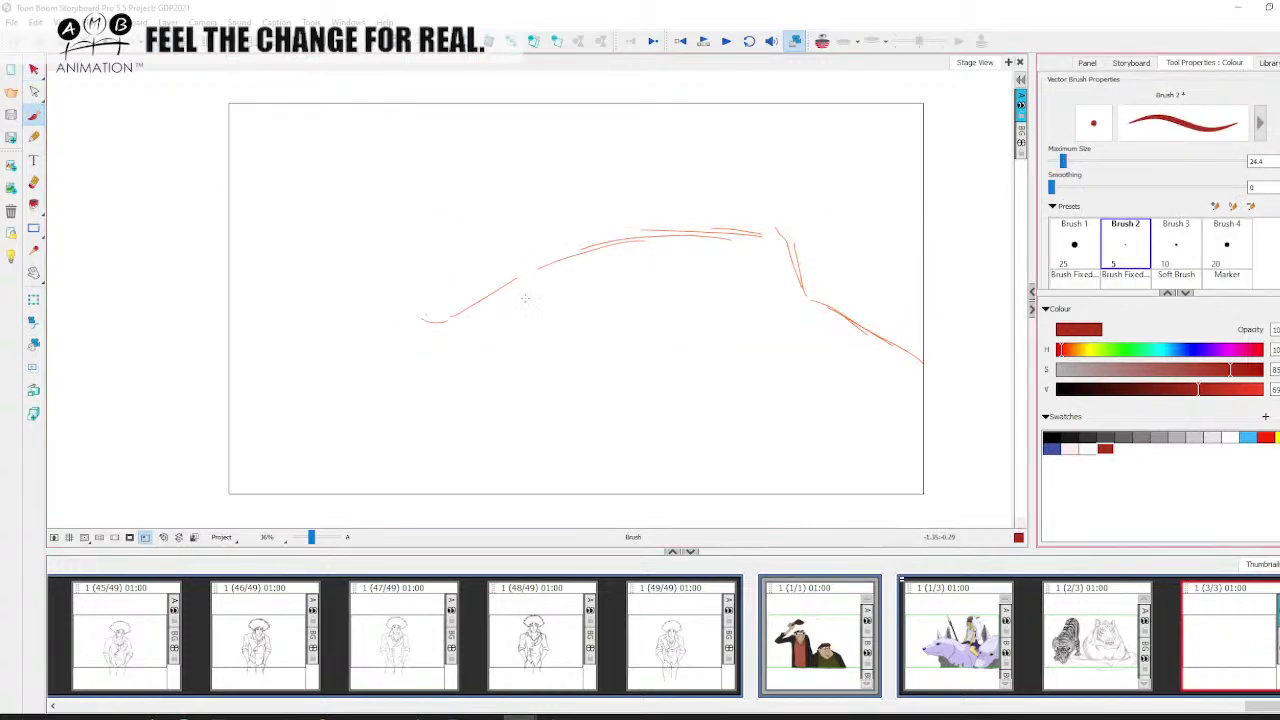
pyautogui.moveTo(429, 337); pyautogui.dragTo(645, 228)
pyautogui.moveTo(484, 290); pyautogui.dragTo(708, 224)
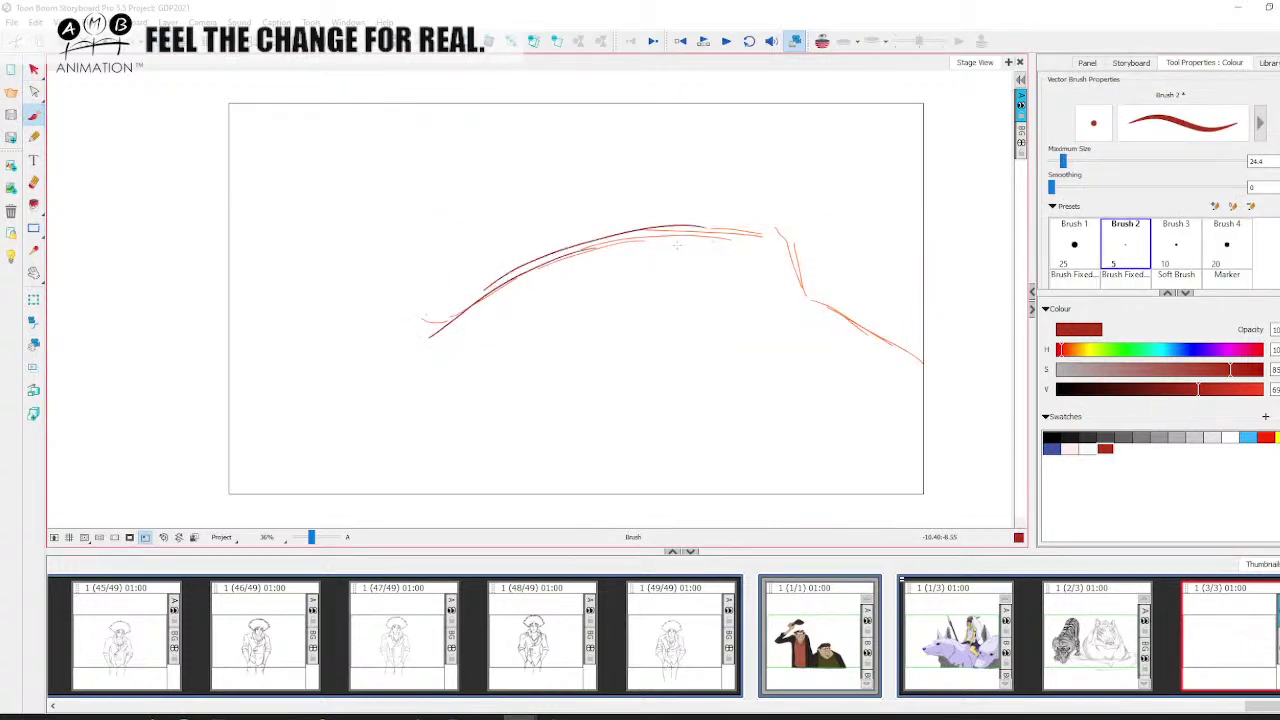
pyautogui.moveTo(560, 256); pyautogui.dragTo(654, 228)
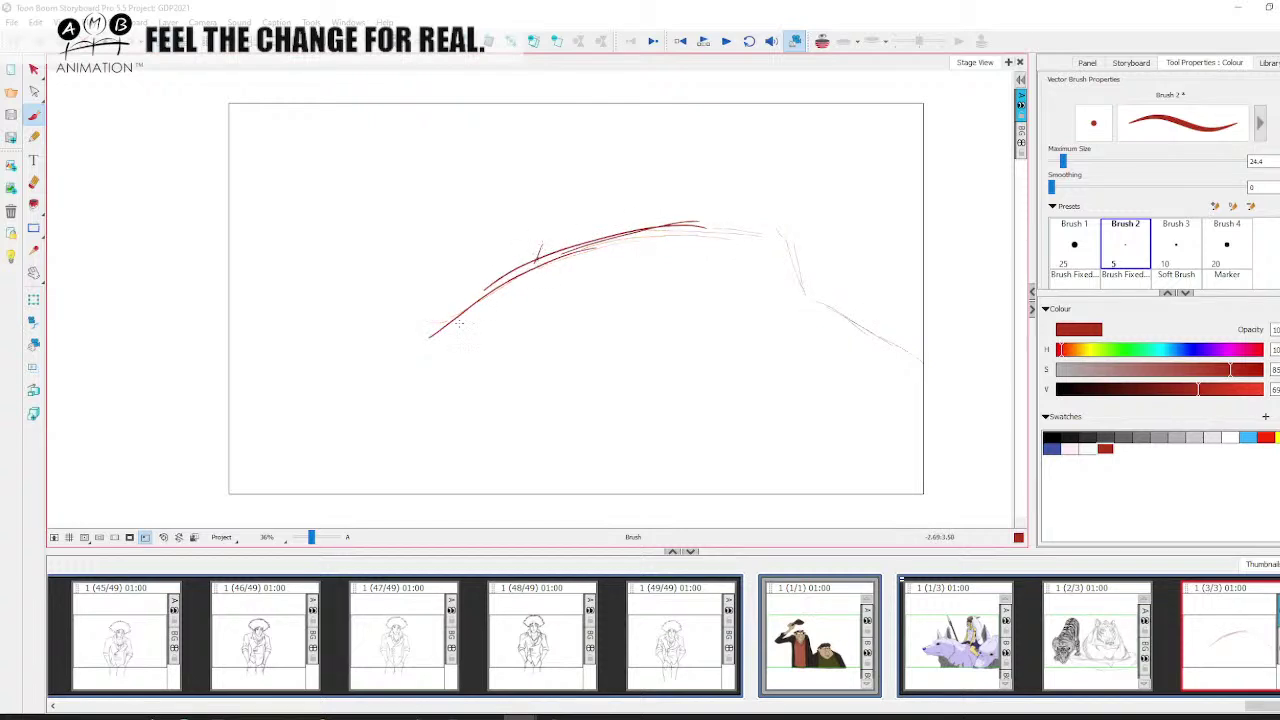
# Retrace the whole arch in red and define the stepped descent at its right end down to the frame edge
pyautogui.moveTo(432, 334)
pyautogui.mouseDown()
pyautogui.moveTo(682, 215)
pyautogui.moveTo(724, 226)
pyautogui.mouseUp()
pyautogui.moveTo(458, 312)
pyautogui.mouseDown()
pyautogui.moveTo(648, 244)
pyautogui.moveTo(780, 241)
pyautogui.moveTo(800, 252)
pyautogui.moveTo(812, 288)
pyautogui.moveTo(846, 285)
pyautogui.moveTo(850, 326)
pyautogui.moveTo(932, 370)
pyautogui.mouseUp()
pyautogui.moveTo(840, 286); pyautogui.dragTo(801, 275)
# Sketch the blocky hand shape left of the arch and a curve from the arch's left end down to the frame's bottom edge
pyautogui.moveTo(817, 274)
pyautogui.mouseDown()
pyautogui.moveTo(777, 236)
pyautogui.moveTo(537, 270)
pyautogui.moveTo(428, 336)
pyautogui.moveTo(390, 296)
pyautogui.moveTo(414, 332)
pyautogui.moveTo(384, 308)
pyautogui.moveTo(312, 336)
pyautogui.moveTo(334, 392)
pyautogui.moveTo(392, 433)
pyautogui.moveTo(456, 415)
pyautogui.mouseUp()
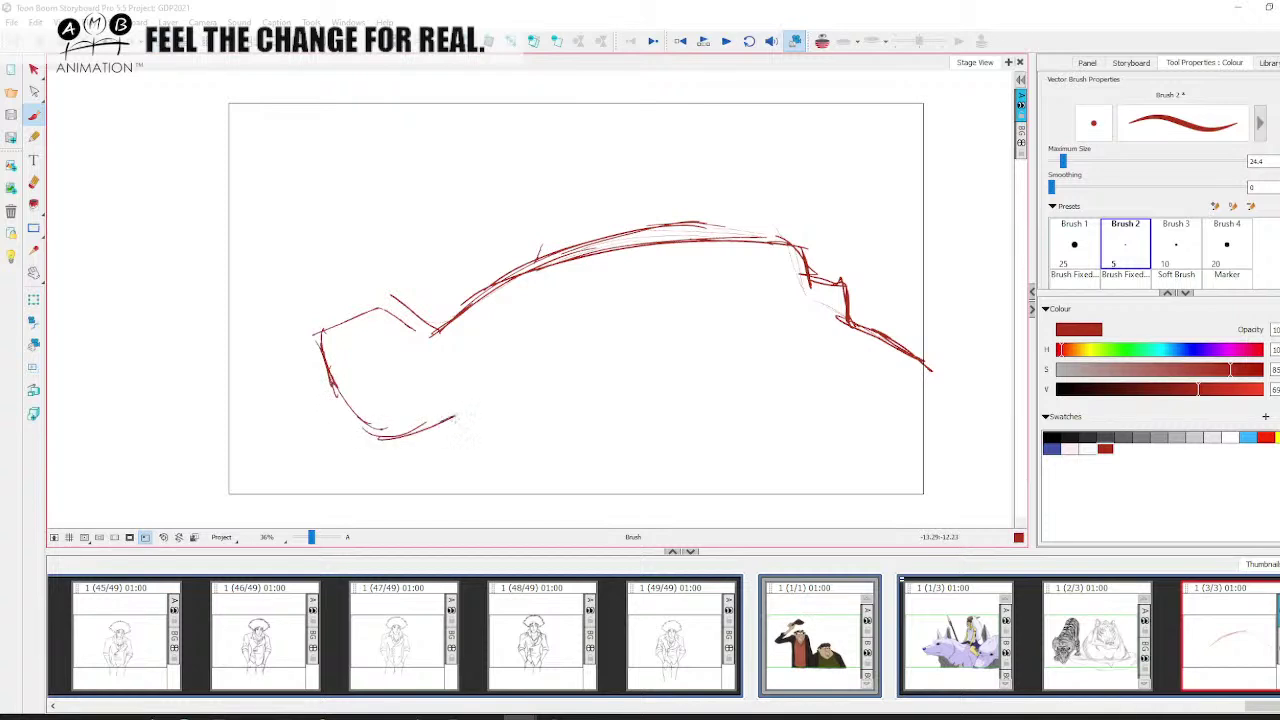
pyautogui.moveTo(444, 325)
pyautogui.mouseDown()
pyautogui.moveTo(534, 461)
pyautogui.moveTo(520, 460)
pyautogui.moveTo(540, 464)
pyautogui.moveTo(537, 486)
pyautogui.mouseUp()
pyautogui.moveTo(525, 466); pyautogui.dragTo(538, 494)
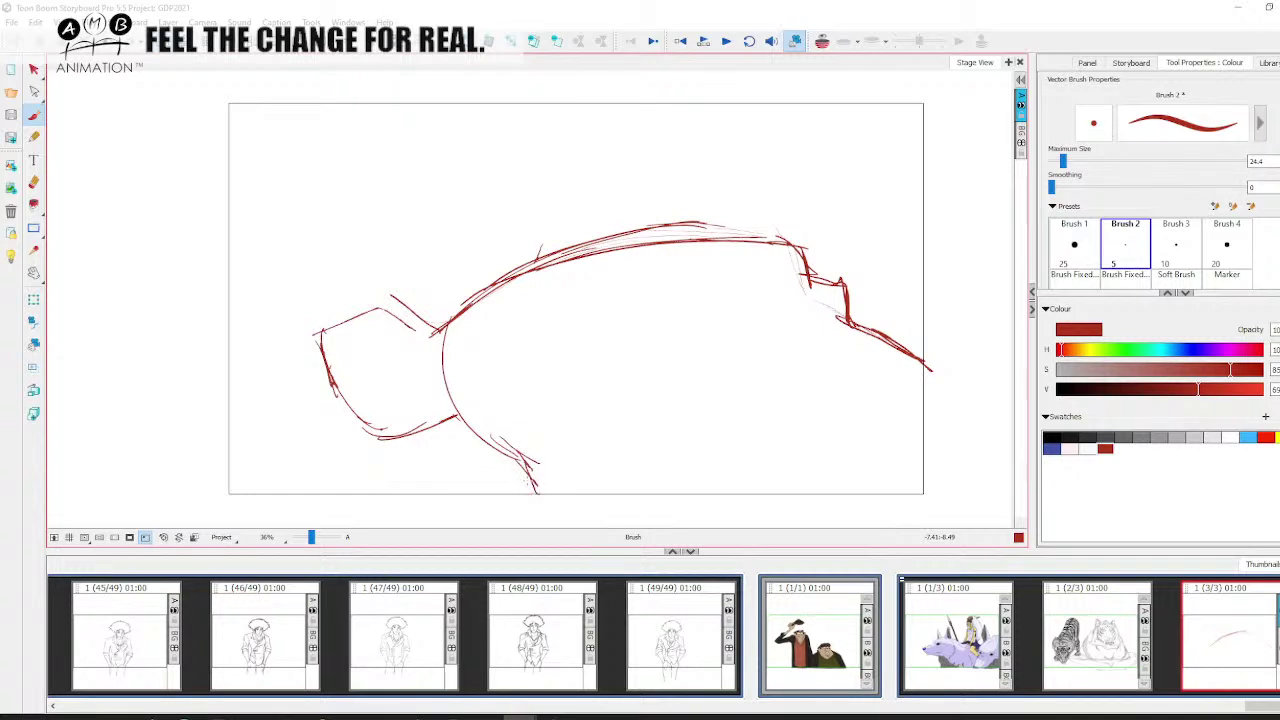
# Select the whole sketch and move it slightly upward in the frame
pyautogui.click(34, 70)
pyautogui.moveTo(604, 252); pyautogui.dragTo(604, 238)
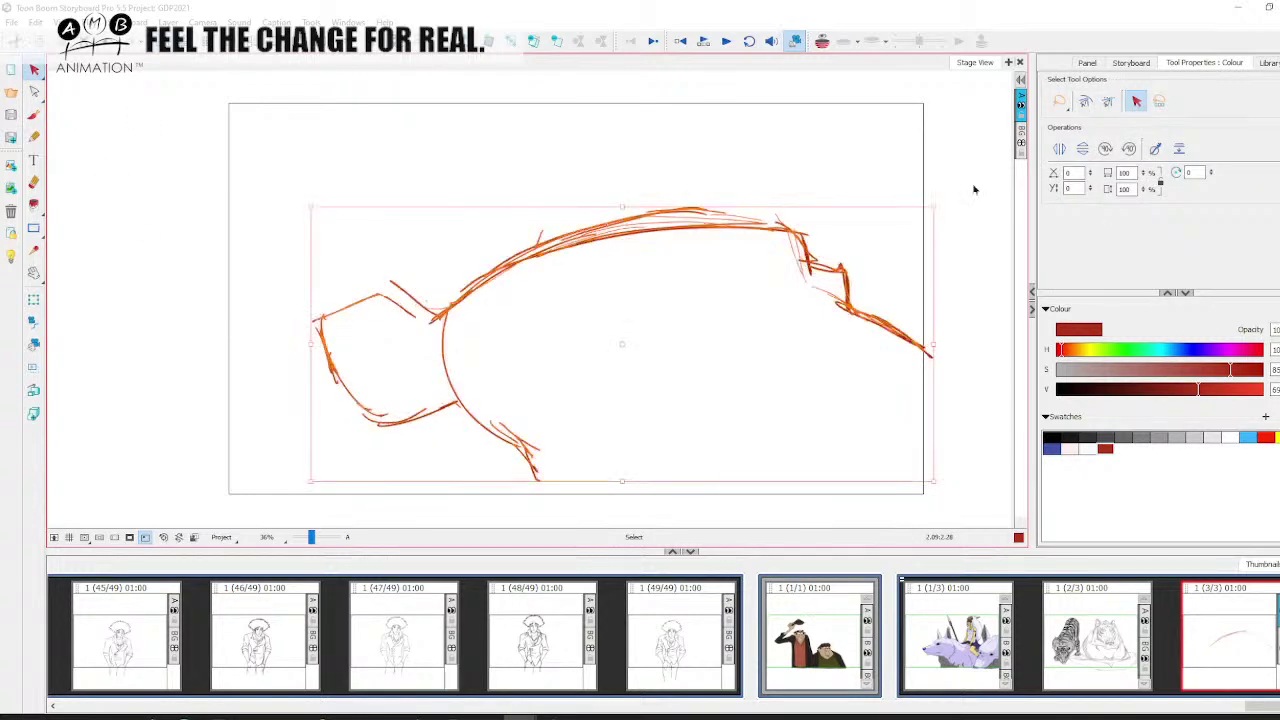
pyautogui.click(973, 188)
# Reinforce the downward curve, the arch's underside and the stepped right end with additional brush strokes, adding a short line below the step
pyautogui.click(33, 114)
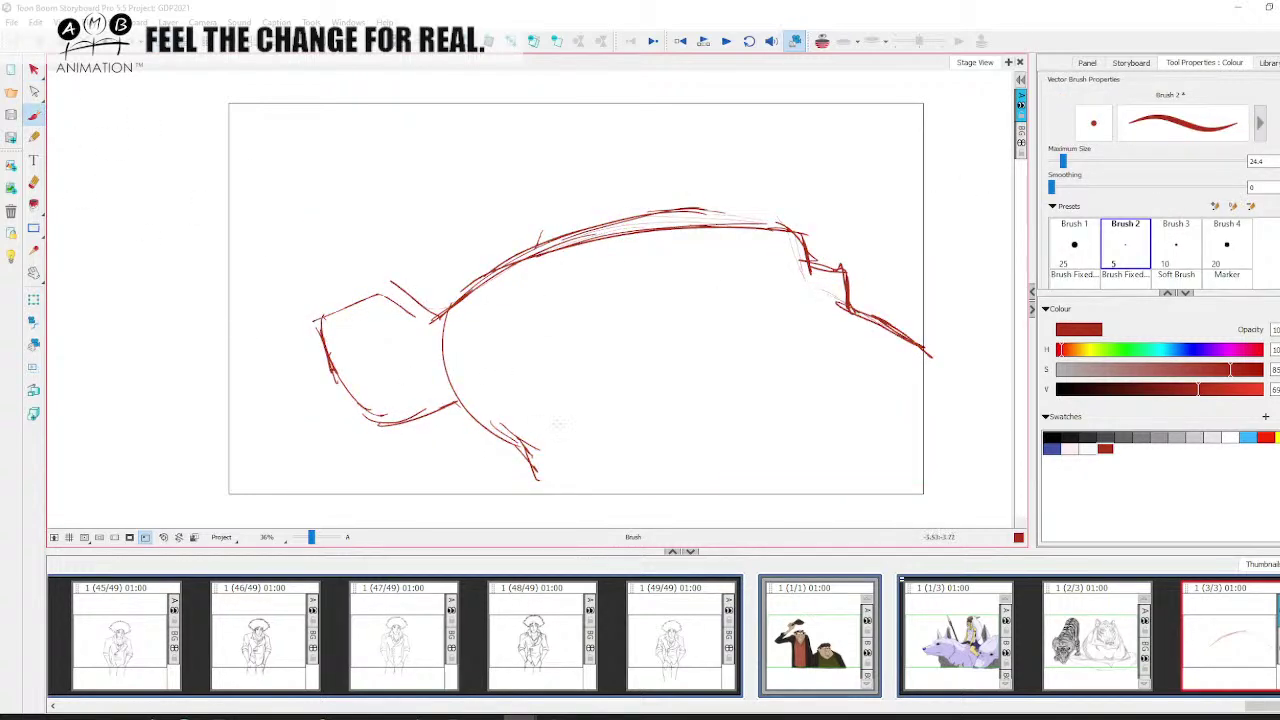
pyautogui.moveTo(446, 336)
pyautogui.mouseDown()
pyautogui.moveTo(452, 366)
pyautogui.moveTo(556, 478)
pyautogui.moveTo(532, 490)
pyautogui.mouseUp()
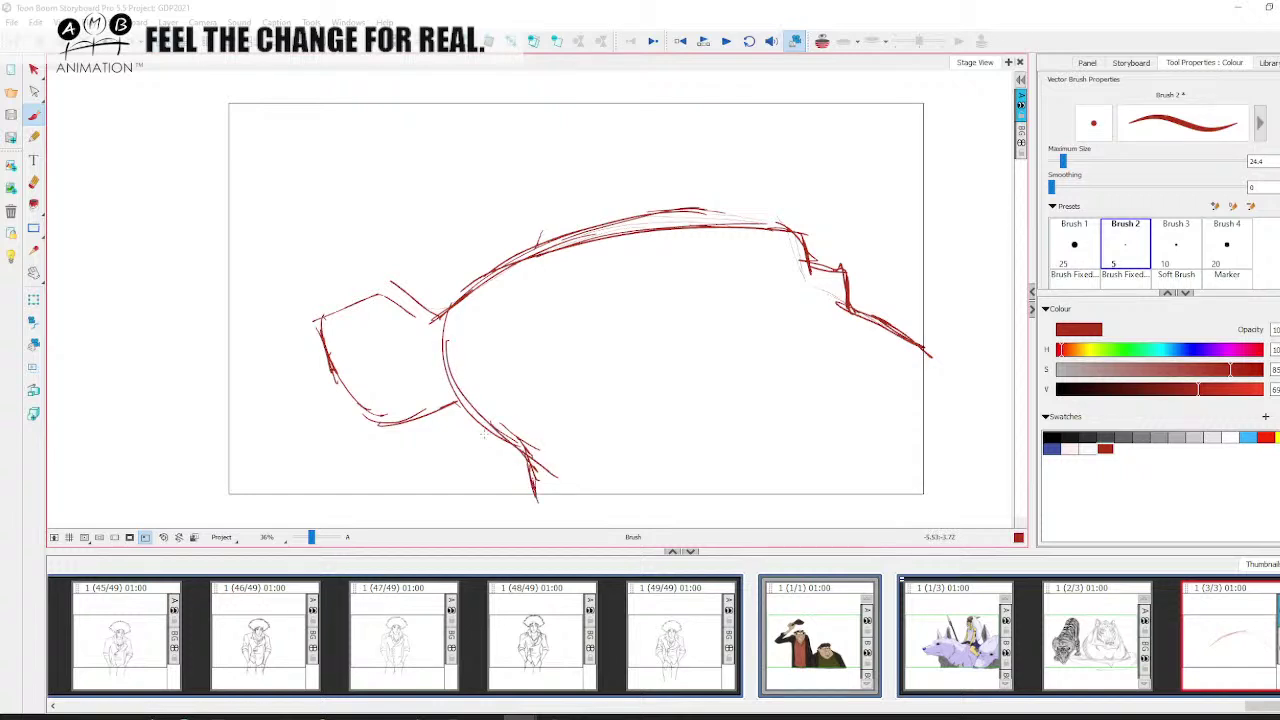
pyautogui.moveTo(452, 338); pyautogui.dragTo(539, 454)
pyautogui.moveTo(446, 308); pyautogui.dragTo(540, 470)
pyautogui.moveTo(548, 261); pyautogui.dragTo(678, 232)
pyautogui.moveTo(778, 230)
pyautogui.mouseDown()
pyautogui.moveTo(880, 335)
pyautogui.moveTo(925, 358)
pyautogui.mouseUp()
pyautogui.moveTo(808, 262)
pyautogui.mouseDown()
pyautogui.moveTo(854, 266)
pyautogui.moveTo(857, 314)
pyautogui.moveTo(831, 362)
pyautogui.mouseUp()
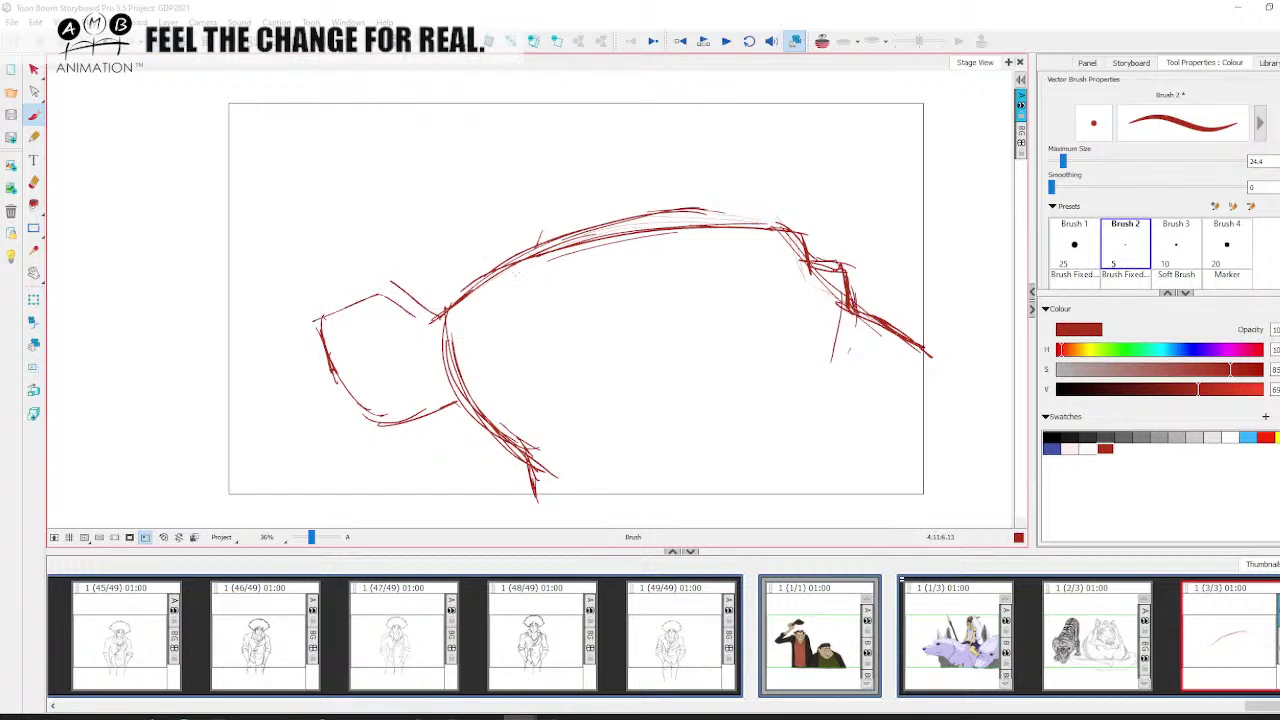
# Sketch the head's left contour over the arch, topped by a flat cap-like shape with a short right side
pyautogui.moveTo(503, 299); pyautogui.dragTo(528, 330)
pyautogui.moveTo(408, 284)
pyautogui.mouseDown()
pyautogui.moveTo(445, 307)
pyautogui.moveTo(510, 269)
pyautogui.mouseUp()
pyautogui.moveTo(532, 329)
pyautogui.mouseDown()
pyautogui.moveTo(495, 299)
pyautogui.moveTo(494, 233)
pyautogui.moveTo(482, 240)
pyautogui.moveTo(479, 250)
pyautogui.moveTo(518, 204)
pyautogui.moveTo(611, 176)
pyautogui.moveTo(656, 186)
pyautogui.mouseUp()
pyautogui.moveTo(544, 176); pyautogui.dragTo(636, 182)
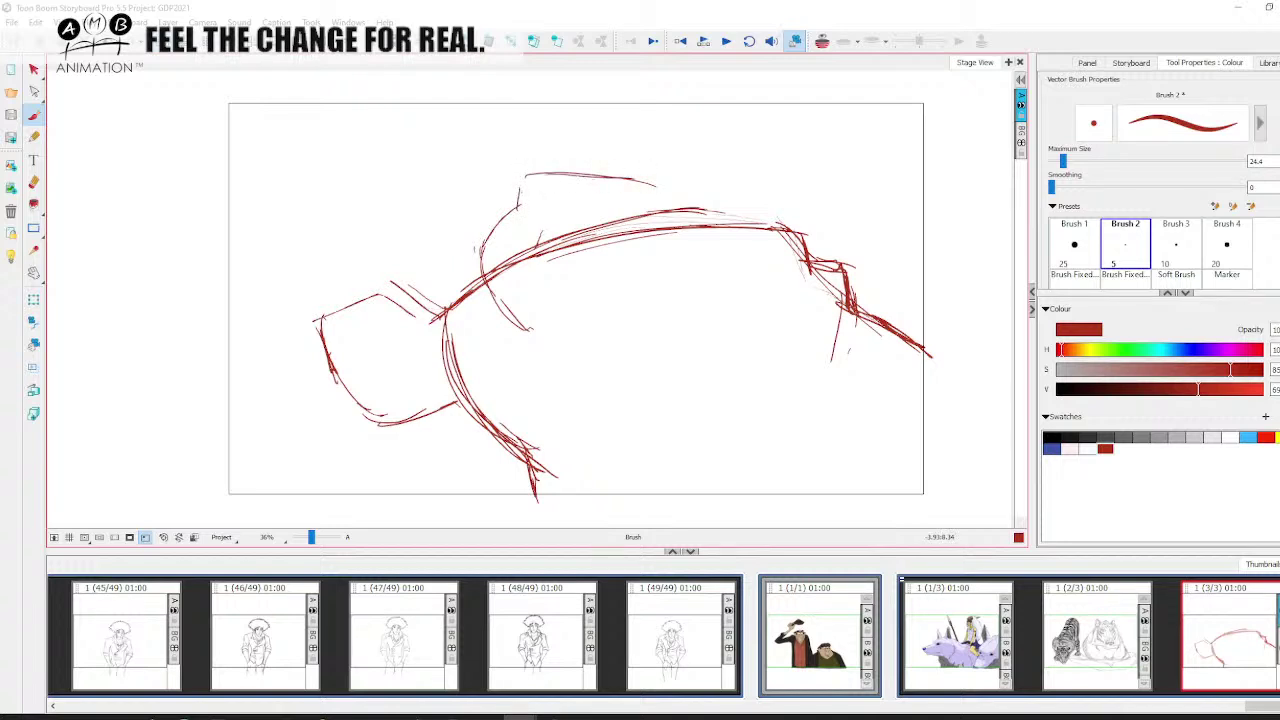
pyautogui.moveTo(530, 194)
pyautogui.mouseDown()
pyautogui.moveTo(642, 215)
pyautogui.moveTo(634, 203)
pyautogui.moveTo(648, 191)
pyautogui.moveTo(653, 213)
pyautogui.mouseUp()
pyautogui.moveTo(644, 184)
pyautogui.mouseDown()
pyautogui.moveTo(520, 175)
pyautogui.moveTo(519, 211)
pyautogui.mouseUp()
pyautogui.moveTo(522, 206)
pyautogui.mouseDown()
pyautogui.moveTo(483, 239)
pyautogui.moveTo(498, 309)
pyautogui.mouseUp()
pyautogui.moveTo(522, 207); pyautogui.dragTo(471, 264)
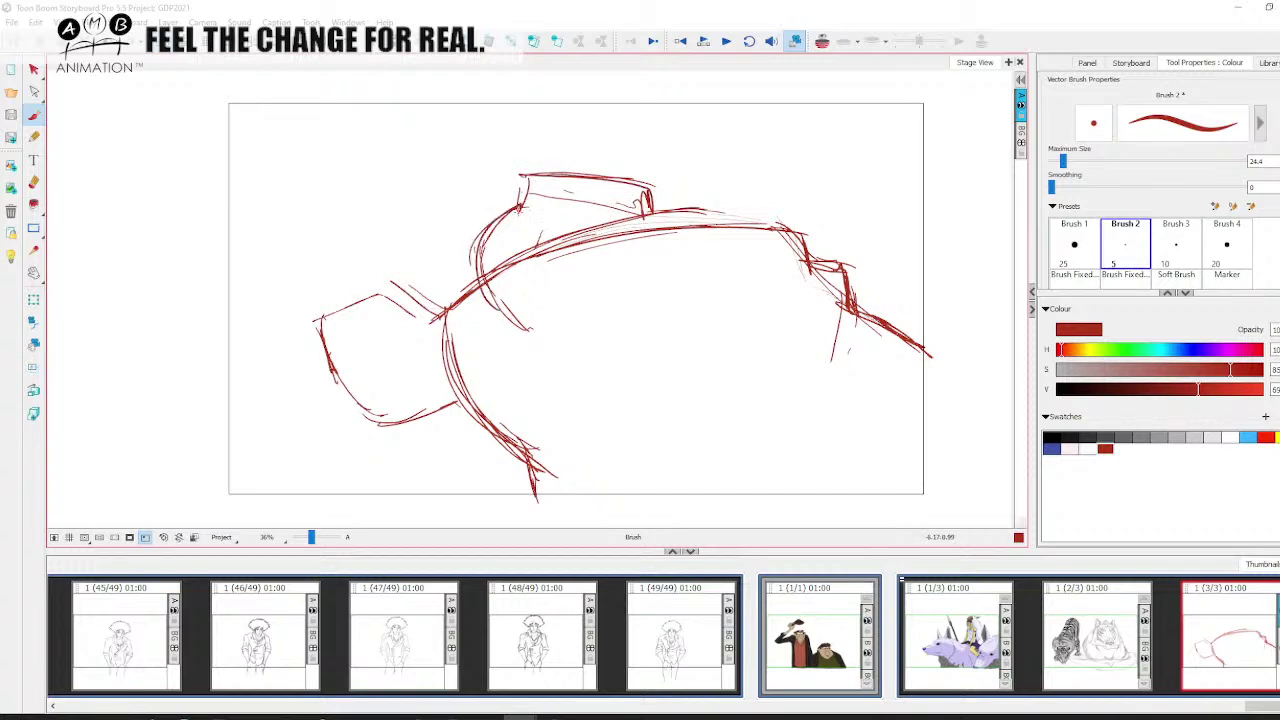
# Thicken the sides and top edge of the shape above the head and darken the head's upper-left contour
pyautogui.moveTo(528, 176); pyautogui.dragTo(518, 212)
pyautogui.moveTo(530, 175)
pyautogui.mouseDown()
pyautogui.moveTo(666, 194)
pyautogui.moveTo(652, 216)
pyautogui.moveTo(711, 211)
pyautogui.moveTo(744, 230)
pyautogui.mouseUp()
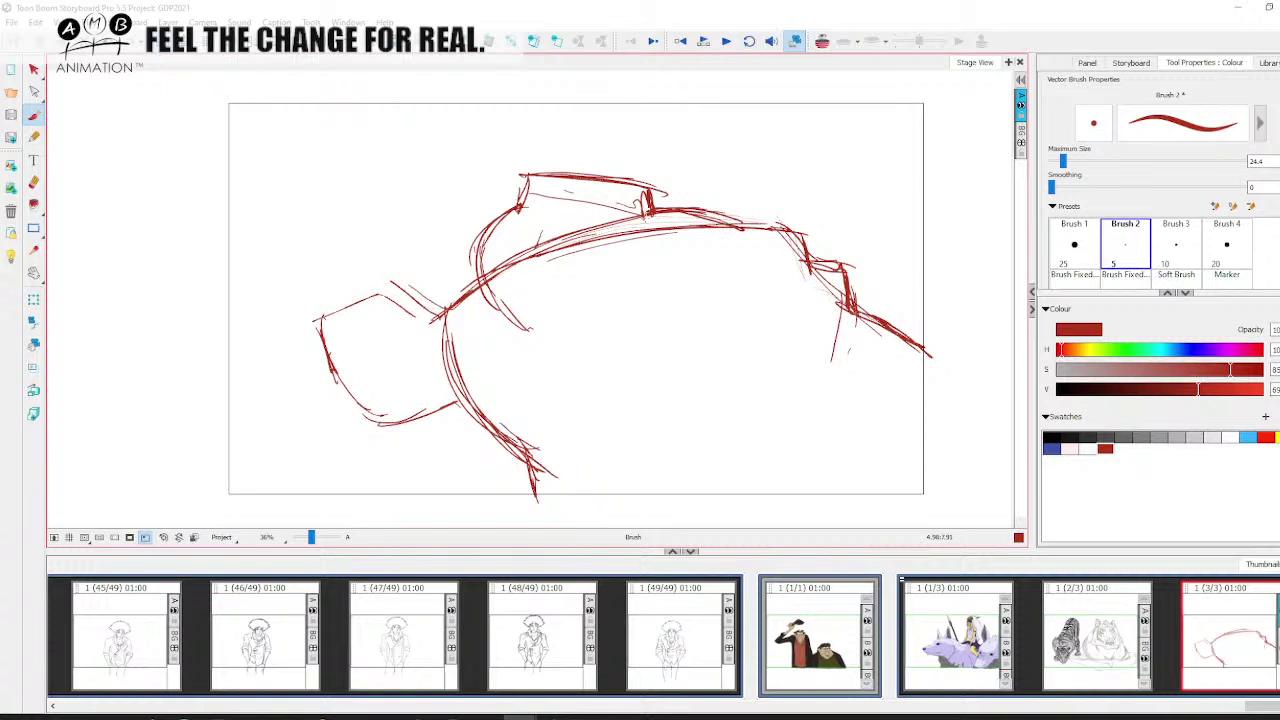
pyautogui.moveTo(650, 190); pyautogui.dragTo(651, 217)
pyautogui.moveTo(645, 190)
pyautogui.mouseDown()
pyautogui.moveTo(645, 216)
pyautogui.moveTo(530, 183)
pyautogui.moveTo(519, 205)
pyautogui.mouseUp()
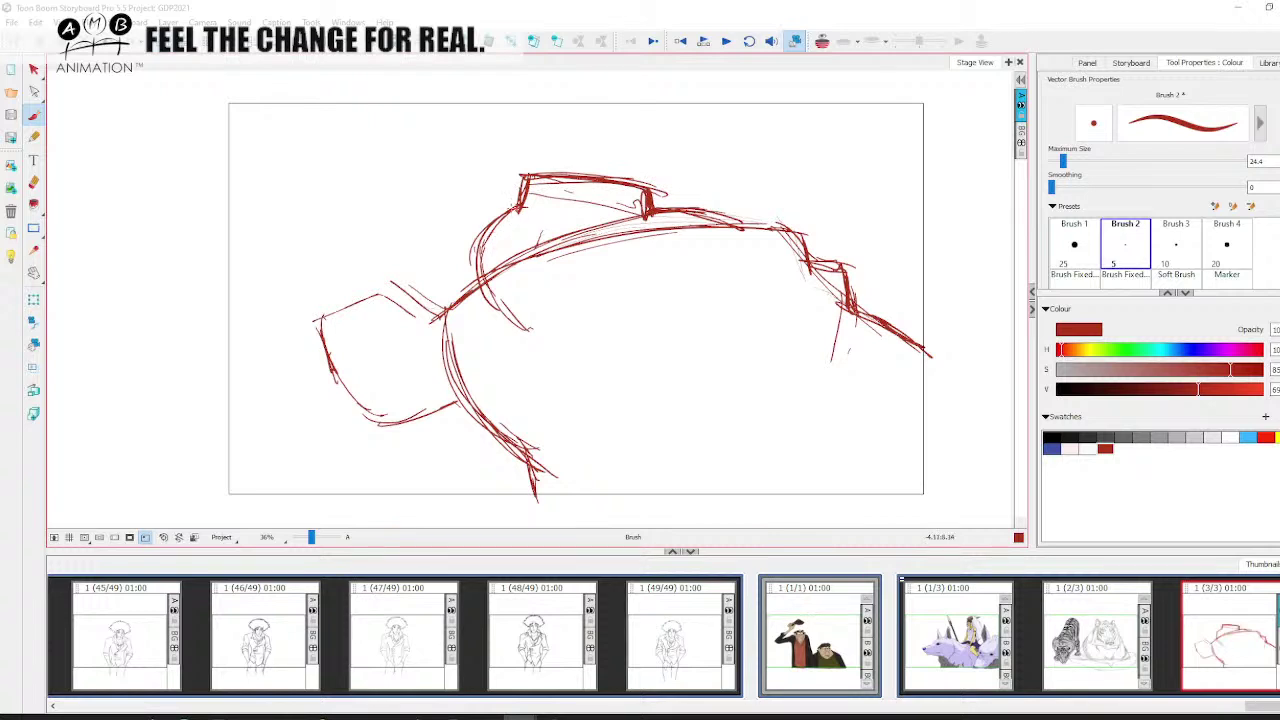
pyautogui.moveTo(516, 204); pyautogui.dragTo(480, 276)
pyautogui.moveTo(486, 231); pyautogui.dragTo(515, 210)
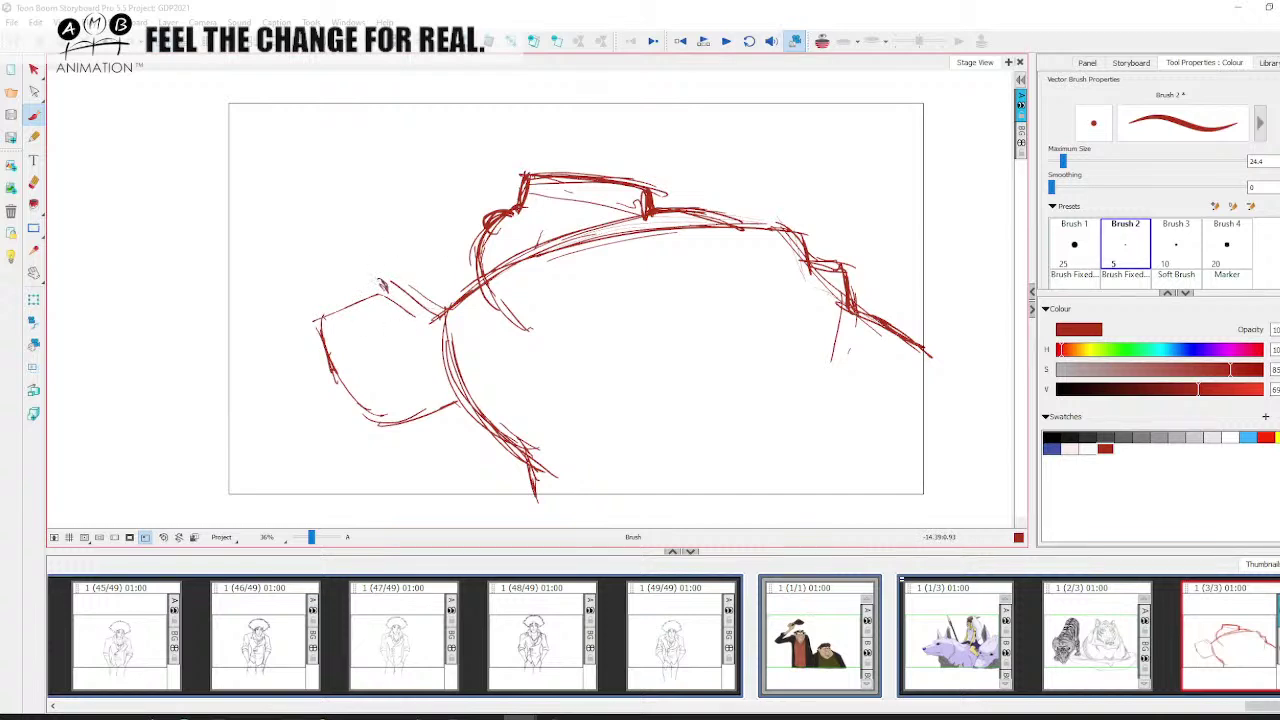
# Rough out the fist at the left end and run long vertical bow lines from the frame's top edge down past it
pyautogui.moveTo(384, 282)
pyautogui.mouseDown()
pyautogui.moveTo(306, 296)
pyautogui.moveTo(302, 318)
pyautogui.moveTo(326, 356)
pyautogui.moveTo(368, 362)
pyautogui.moveTo(326, 364)
pyautogui.mouseUp()
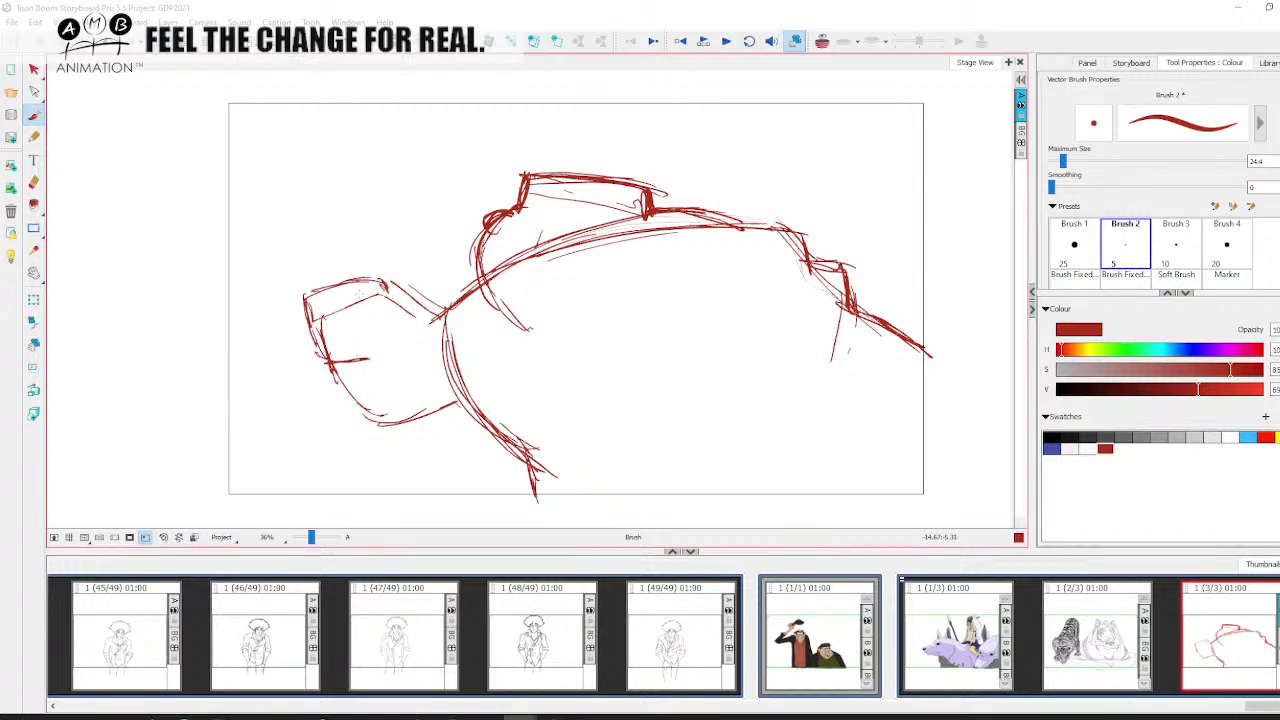
pyautogui.moveTo(362, 290); pyautogui.dragTo(366, 324)
pyautogui.moveTo(384, 286)
pyautogui.mouseDown()
pyautogui.moveTo(365, 327)
pyautogui.moveTo(383, 309)
pyautogui.moveTo(370, 328)
pyautogui.moveTo(379, 342)
pyautogui.moveTo(350, 346)
pyautogui.moveTo(346, 472)
pyautogui.mouseUp()
pyautogui.moveTo(358, 366); pyautogui.dragTo(352, 455)
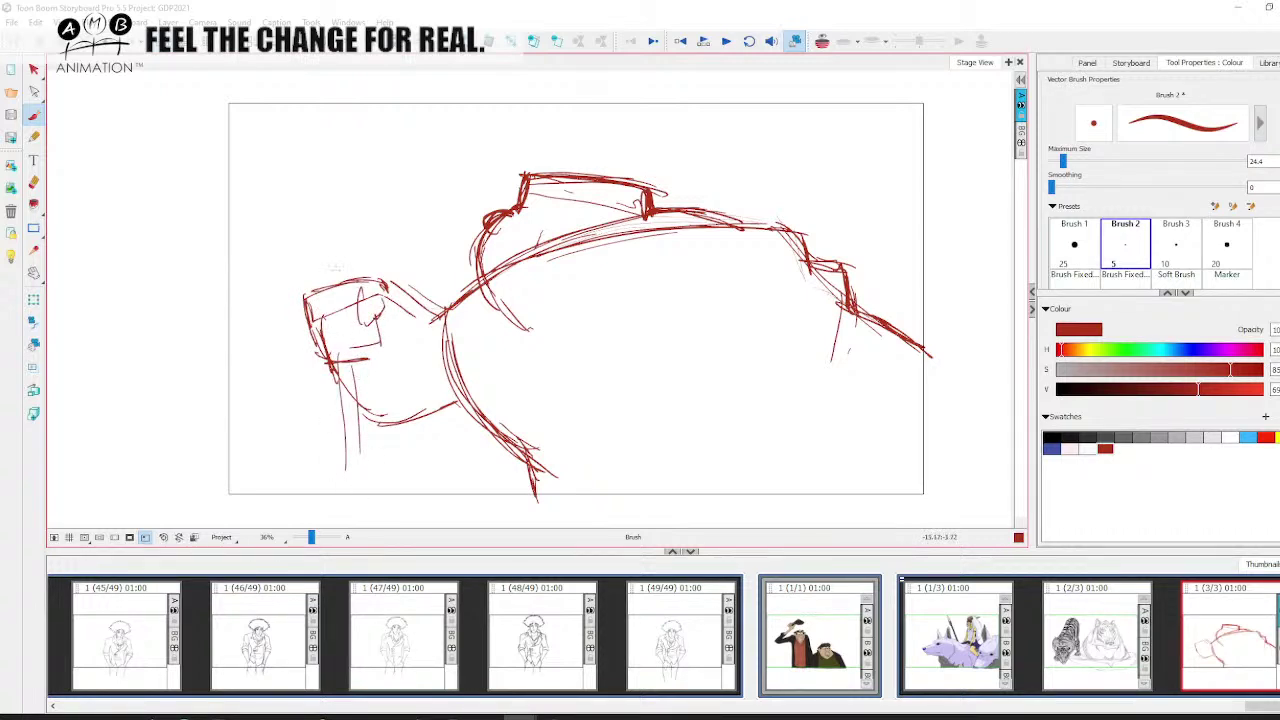
pyautogui.moveTo(348, 110)
pyautogui.mouseDown()
pyautogui.moveTo(350, 286)
pyautogui.moveTo(336, 190)
pyautogui.moveTo(334, 256)
pyautogui.mouseUp()
pyautogui.moveTo(346, 104)
pyautogui.mouseDown()
pyautogui.moveTo(352, 288)
pyautogui.moveTo(330, 320)
pyautogui.moveTo(342, 488)
pyautogui.mouseUp()
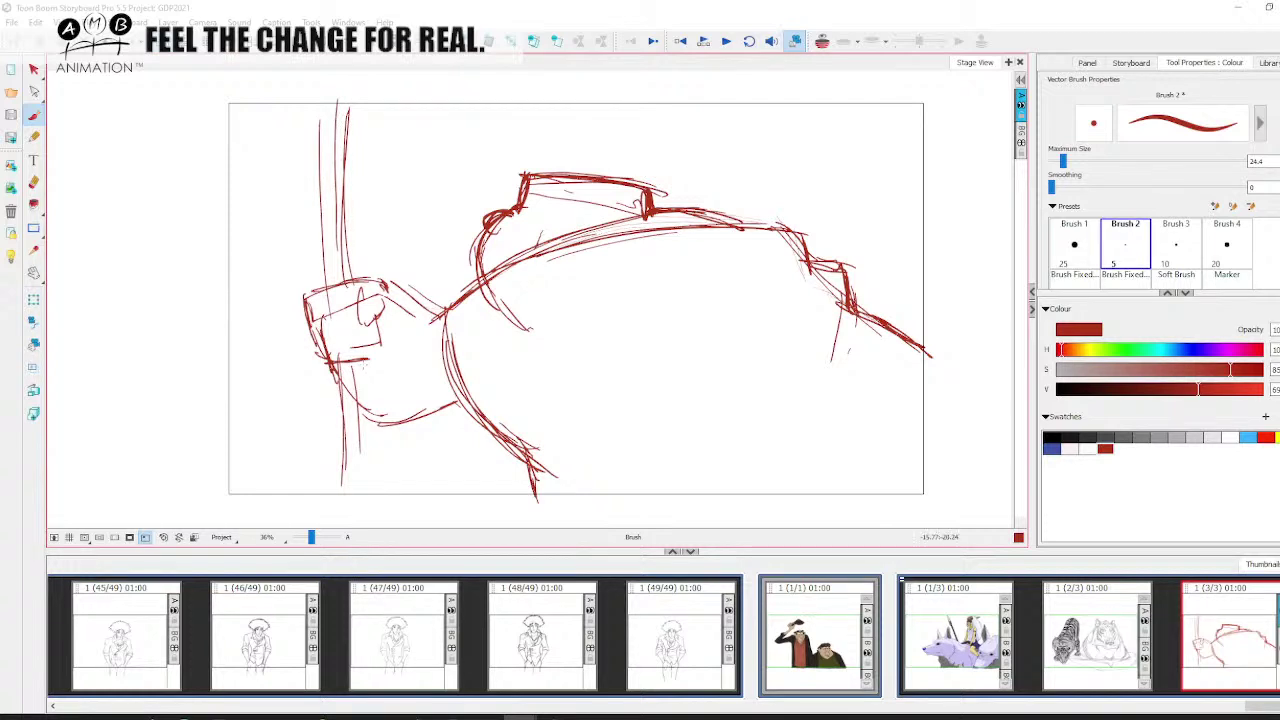
# Draw the fingers below the fist and the curved inner side of the hand around the bow's grip
pyautogui.moveTo(359, 360); pyautogui.dragTo(363, 460)
pyautogui.moveTo(332, 360); pyautogui.dragTo(349, 425)
pyautogui.moveTo(354, 363)
pyautogui.mouseDown()
pyautogui.moveTo(356, 425)
pyautogui.moveTo(358, 387)
pyautogui.mouseUp()
pyautogui.moveTo(348, 420); pyautogui.dragTo(362, 414)
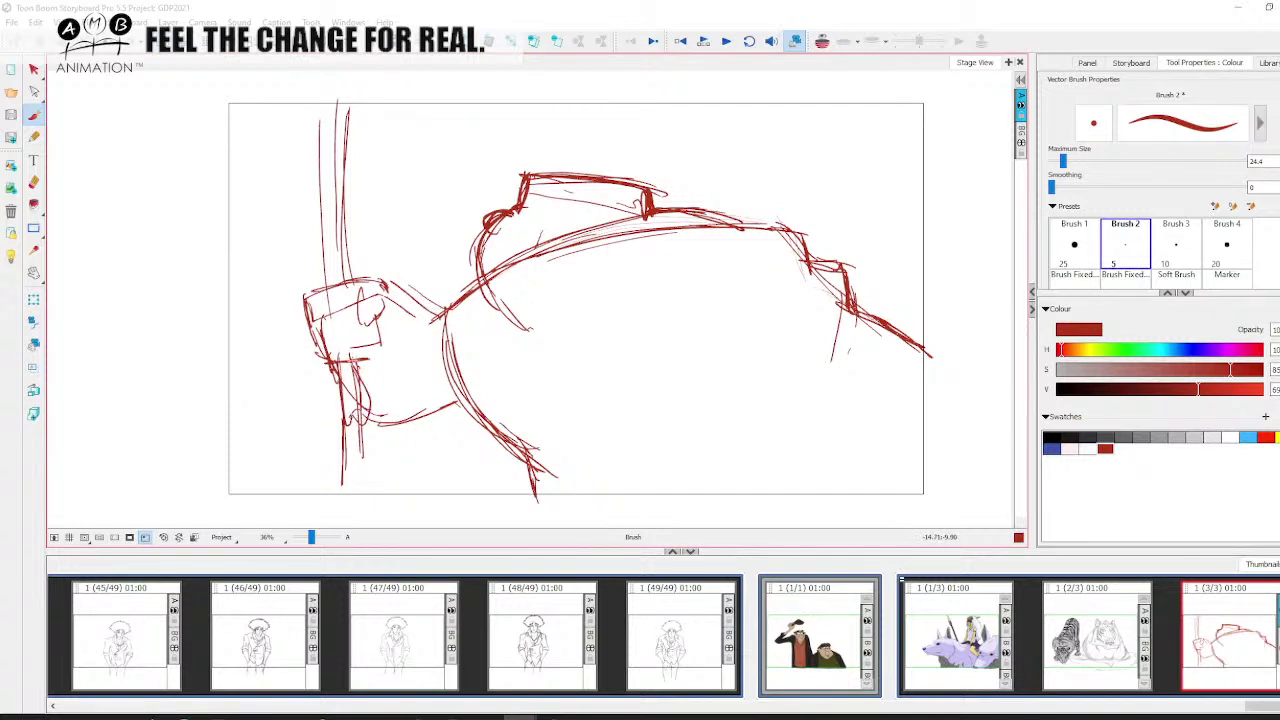
pyautogui.moveTo(372, 313); pyautogui.dragTo(381, 455)
pyautogui.moveTo(370, 392); pyautogui.dragTo(382, 424)
pyautogui.moveTo(390, 318); pyautogui.dragTo(380, 400)
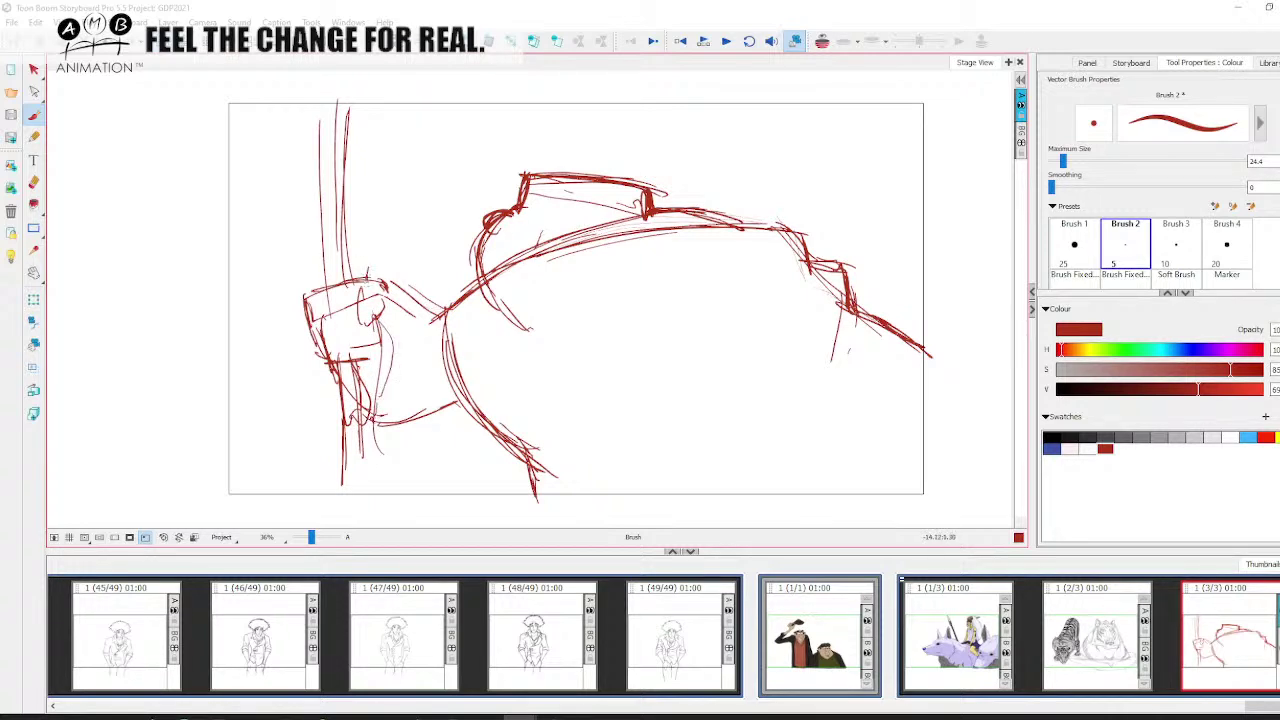
# Shape the bow's upper limb with curved strokes above the fist and reinforce its left edge and the finger lines
pyautogui.moveTo(362, 272); pyautogui.dragTo(391, 112)
pyautogui.moveTo(388, 98)
pyautogui.mouseDown()
pyautogui.moveTo(397, 168)
pyautogui.moveTo(377, 239)
pyautogui.mouseUp()
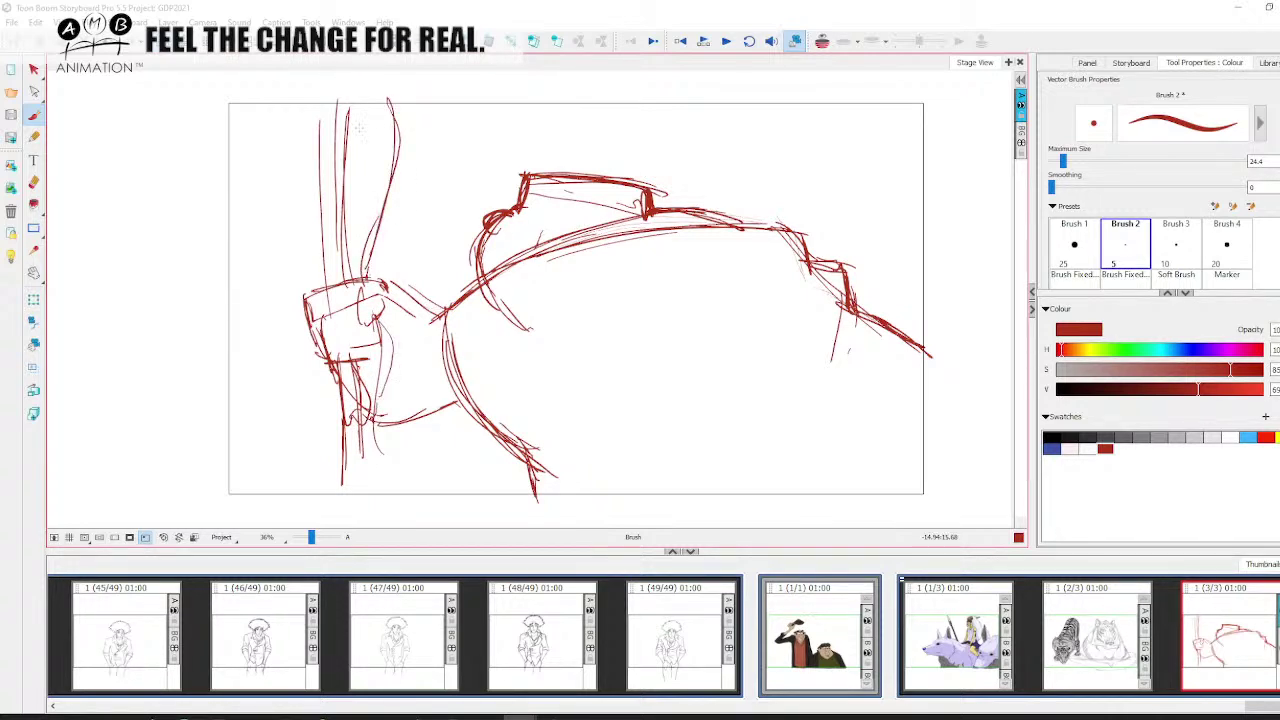
pyautogui.moveTo(358, 96)
pyautogui.mouseDown()
pyautogui.moveTo(346, 282)
pyautogui.moveTo(314, 230)
pyautogui.mouseUp()
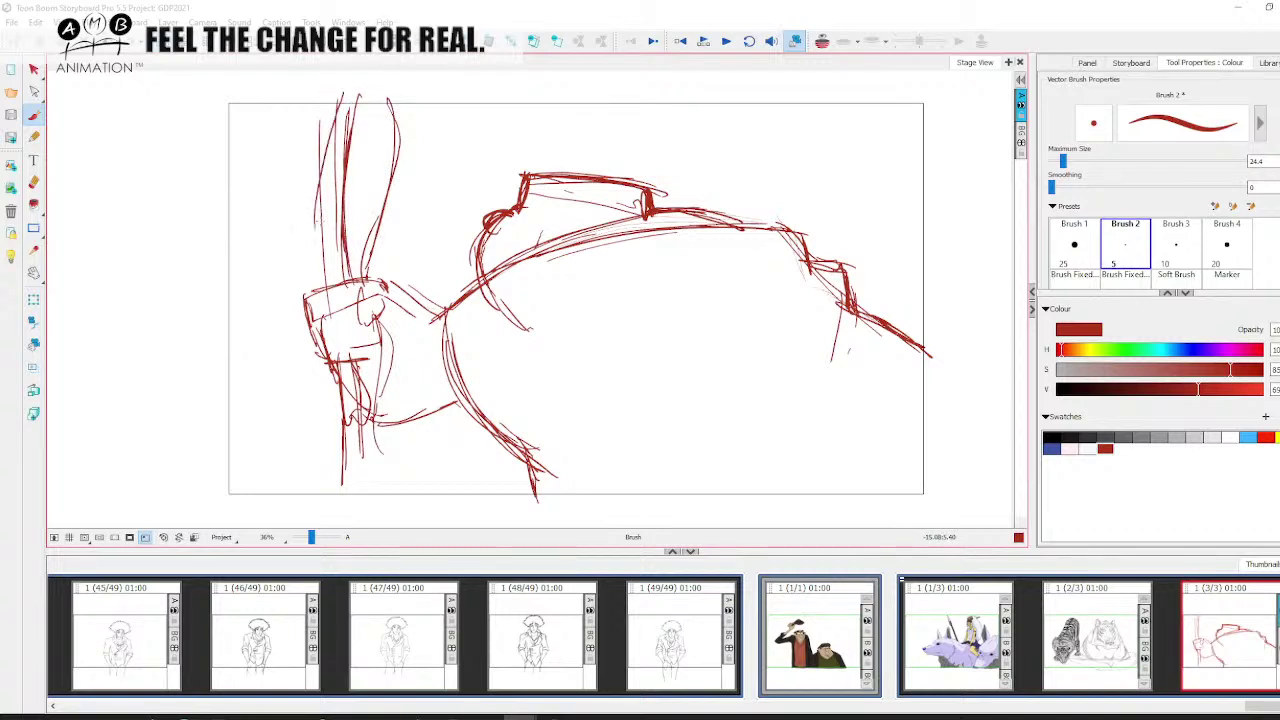
pyautogui.moveTo(334, 120); pyautogui.dragTo(318, 300)
pyautogui.moveTo(325, 131)
pyautogui.mouseDown()
pyautogui.moveTo(337, 370)
pyautogui.moveTo(378, 437)
pyautogui.mouseUp()
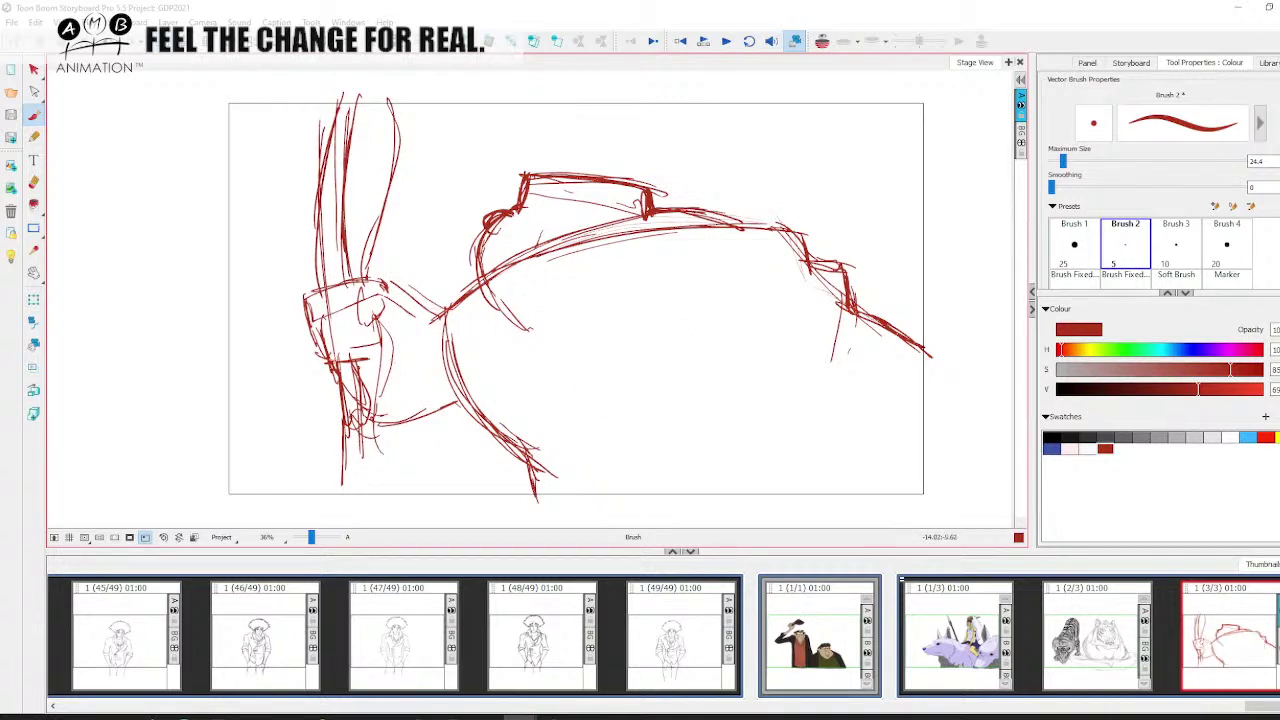
# Draw the long horizontal arrow lines from the fist to below the head, and outline the head's lower and right contour
pyautogui.moveTo(325, 360); pyautogui.dragTo(657, 337)
pyautogui.moveTo(410, 355); pyautogui.dragTo(668, 350)
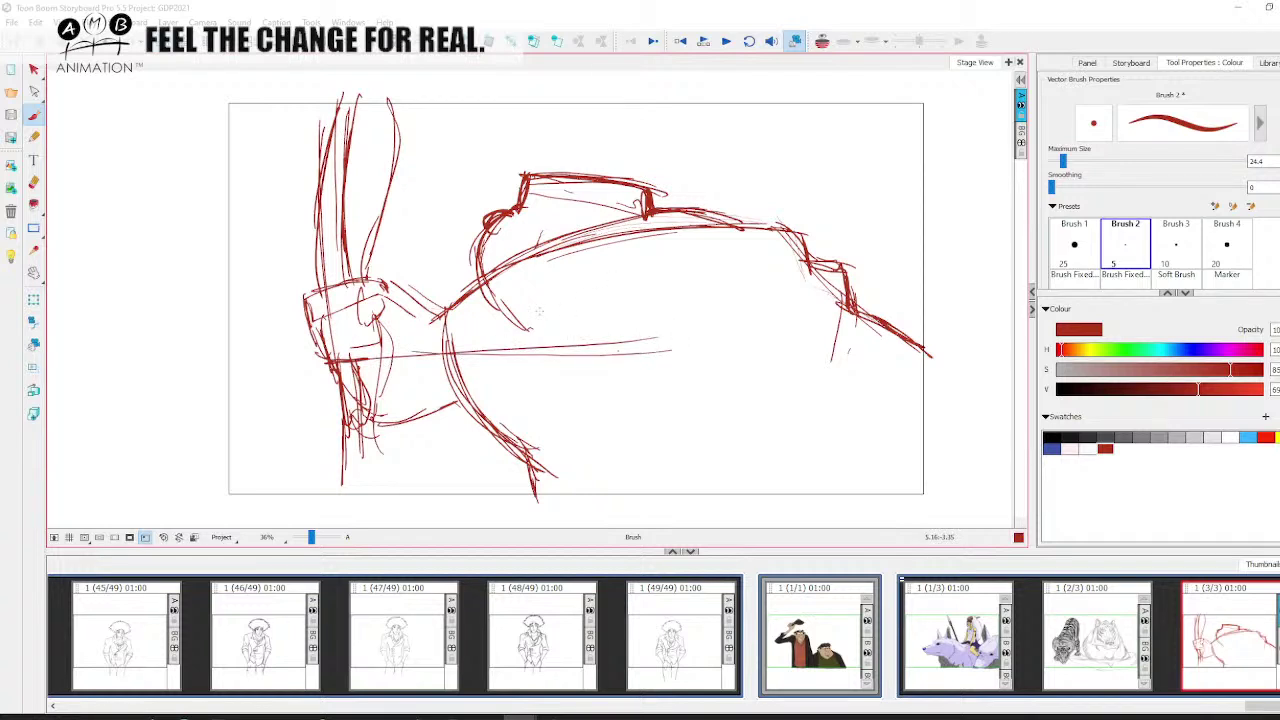
pyautogui.moveTo(493, 296)
pyautogui.mouseDown()
pyautogui.moveTo(511, 320)
pyautogui.moveTo(594, 348)
pyautogui.moveTo(524, 338)
pyautogui.moveTo(621, 342)
pyautogui.mouseUp()
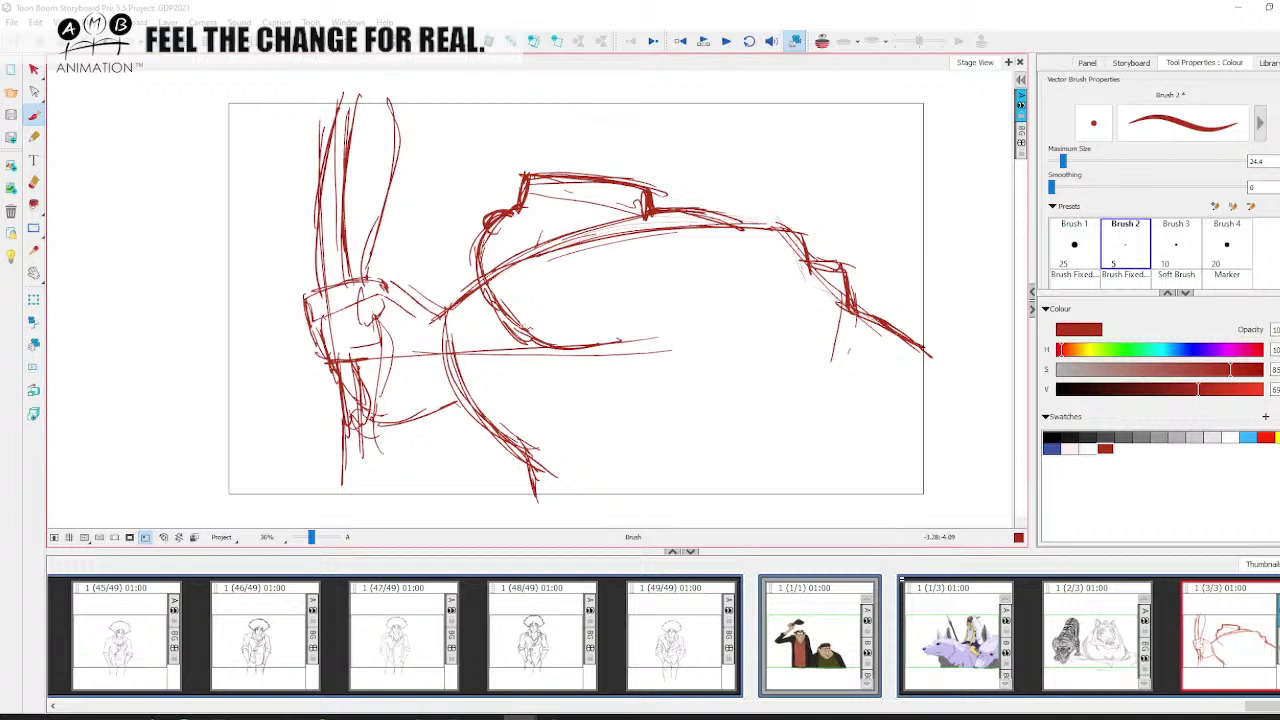
pyautogui.moveTo(552, 338)
pyautogui.mouseDown()
pyautogui.moveTo(606, 326)
pyautogui.moveTo(652, 236)
pyautogui.mouseUp()
pyautogui.moveTo(632, 284)
pyautogui.mouseDown()
pyautogui.moveTo(658, 222)
pyautogui.moveTo(613, 328)
pyautogui.mouseUp()
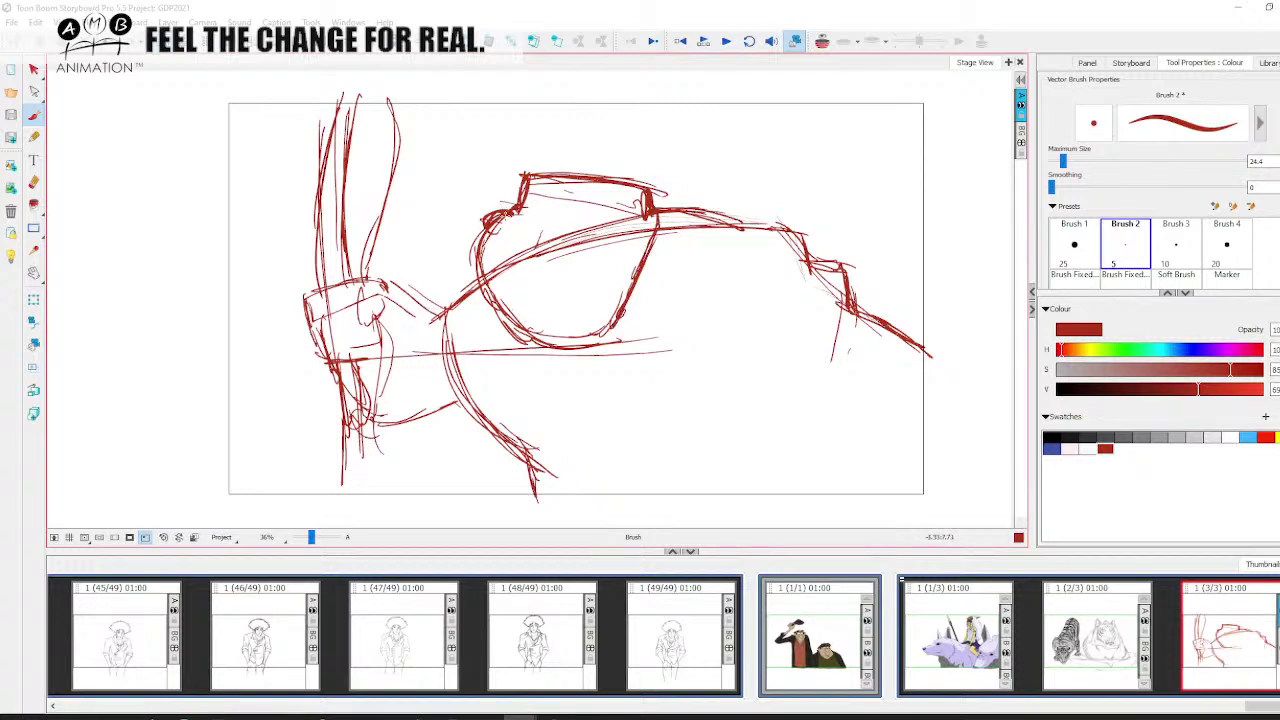
# Sketch facial details inside the head's upper-left area: a round eye shape, slanted band lines and short strokes beneath them
pyautogui.moveTo(508, 214)
pyautogui.mouseDown()
pyautogui.moveTo(485, 236)
pyautogui.moveTo(523, 226)
pyautogui.moveTo(500, 239)
pyautogui.moveTo(619, 244)
pyautogui.mouseUp()
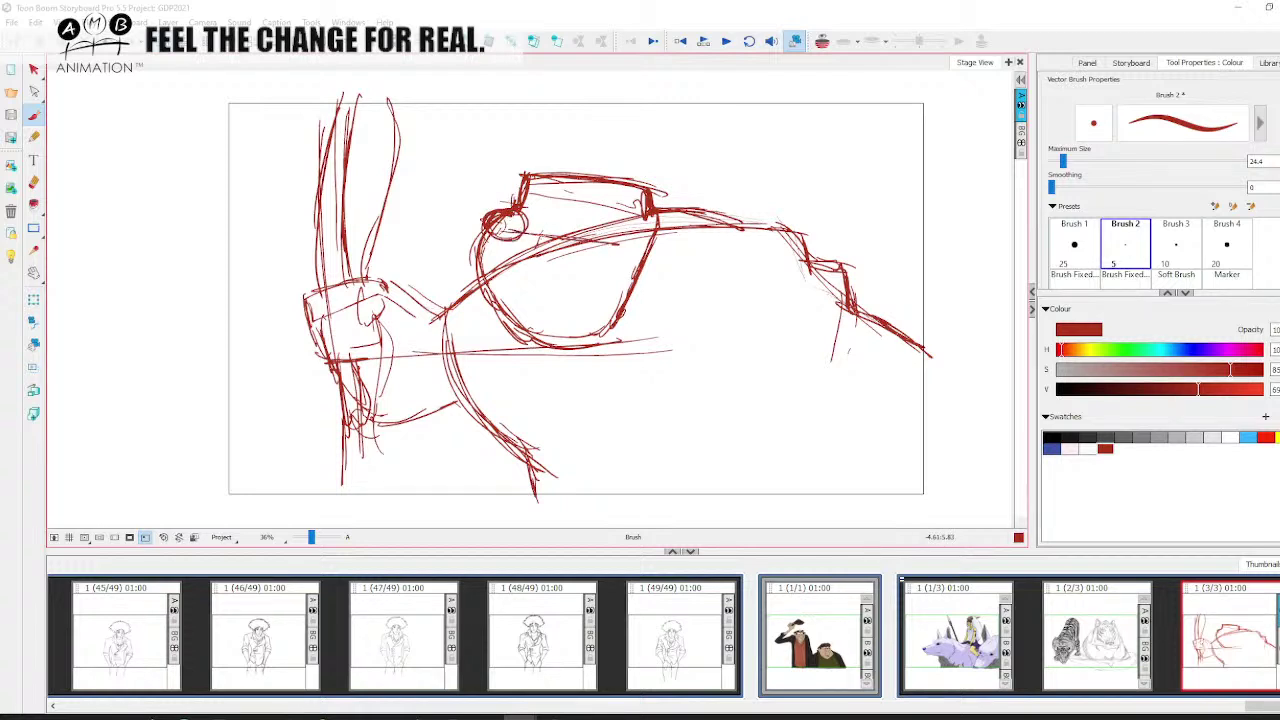
pyautogui.moveTo(534, 236); pyautogui.dragTo(632, 245)
pyautogui.moveTo(525, 220)
pyautogui.mouseDown()
pyautogui.moveTo(549, 210)
pyautogui.moveTo(543, 238)
pyautogui.moveTo(550, 210)
pyautogui.moveTo(484, 266)
pyautogui.moveTo(536, 264)
pyautogui.moveTo(546, 250)
pyautogui.moveTo(524, 252)
pyautogui.mouseUp()
pyautogui.moveTo(523, 246)
pyautogui.mouseDown()
pyautogui.moveTo(553, 270)
pyautogui.moveTo(538, 264)
pyautogui.mouseUp()
pyautogui.moveTo(482, 259); pyautogui.dragTo(539, 264)
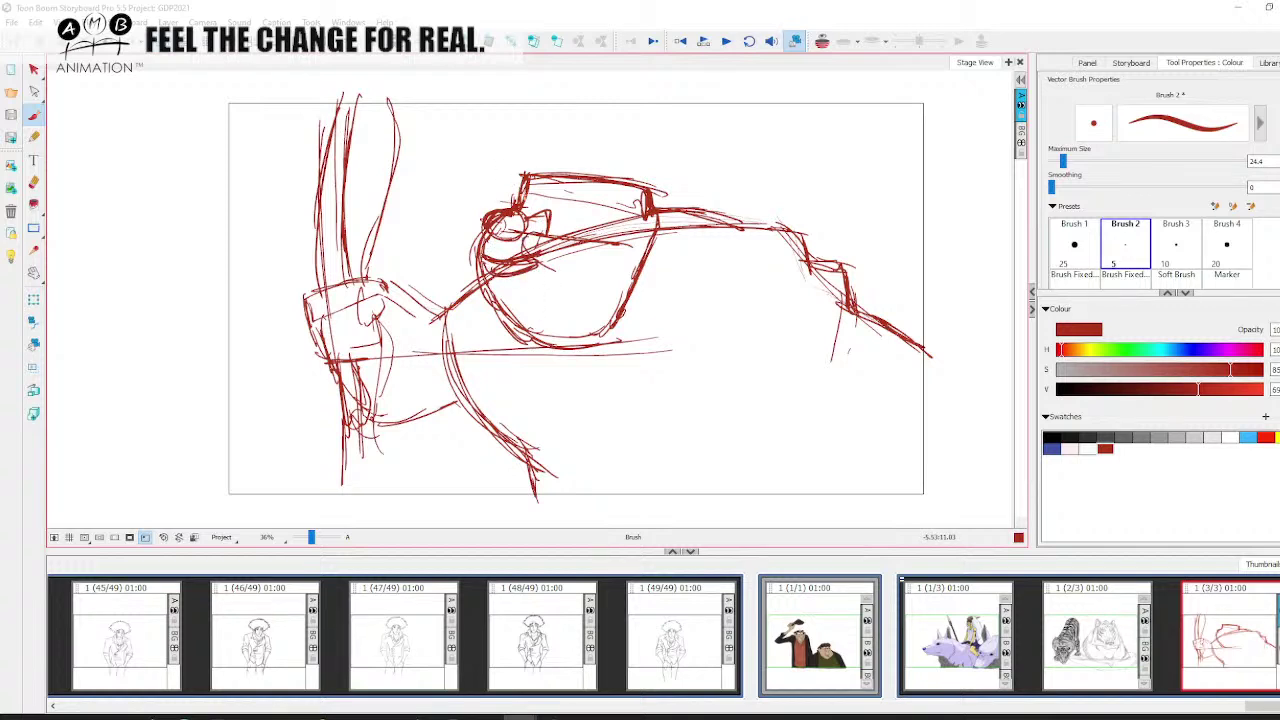
pyautogui.moveTo(524, 194)
pyautogui.mouseDown()
pyautogui.moveTo(490, 186)
pyautogui.moveTo(626, 228)
pyautogui.mouseUp()
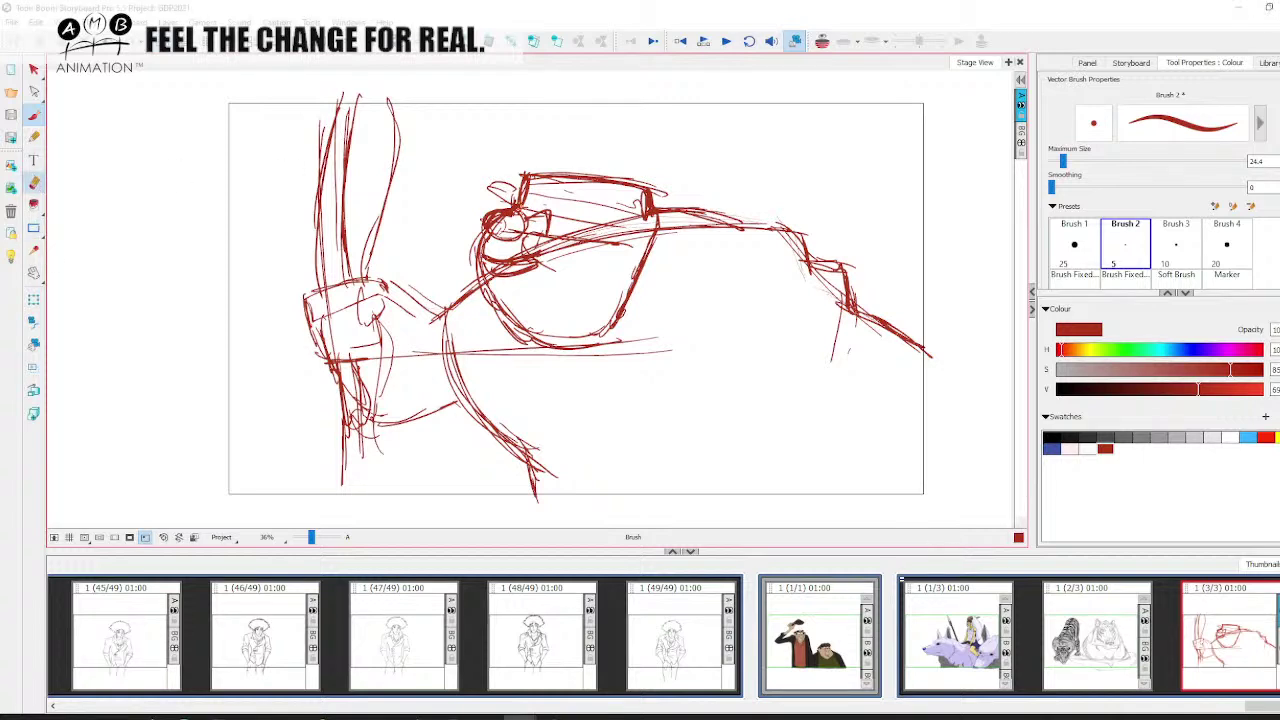
# Erase the facial details and the head's upper-left outline with the eraser at maximum size 44.8
pyautogui.hotkey('alt', 'e')
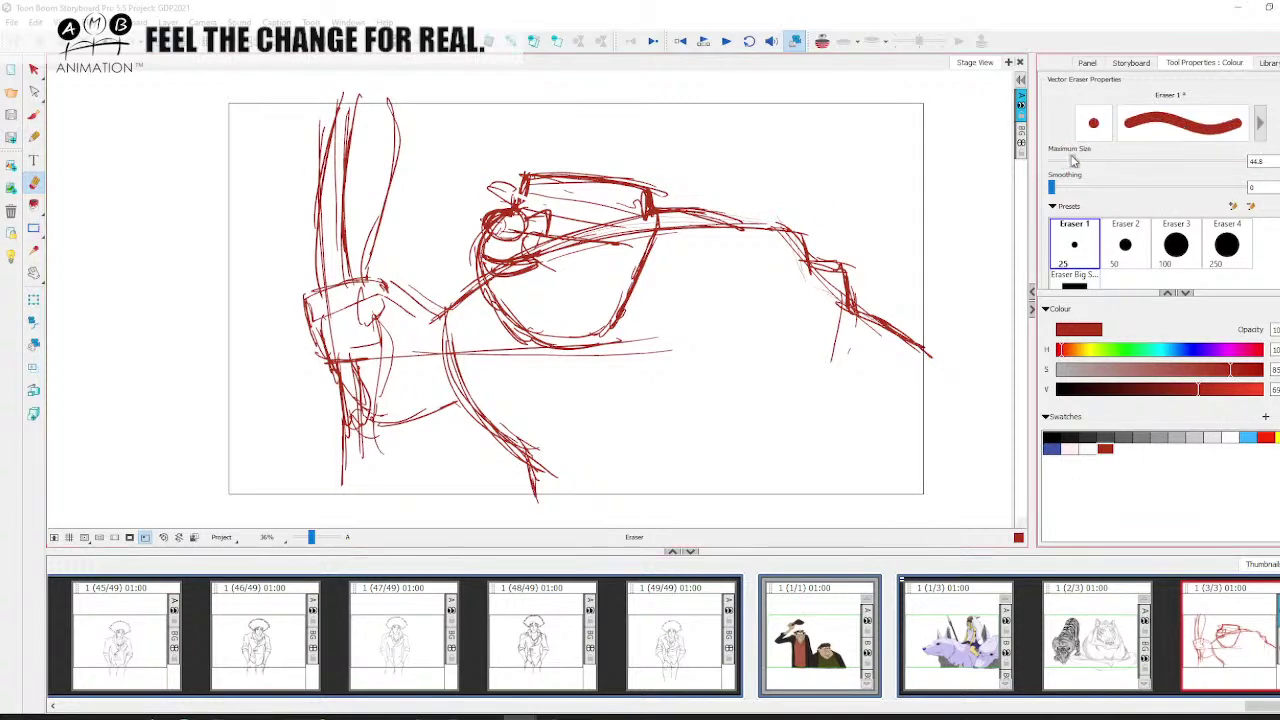
pyautogui.moveTo(505, 198)
pyautogui.mouseDown()
pyautogui.moveTo(478, 238)
pyautogui.moveTo(560, 218)
pyautogui.moveTo(560, 270)
pyautogui.moveTo(590, 236)
pyautogui.moveTo(500, 198)
pyautogui.moveTo(600, 220)
pyautogui.moveTo(615, 240)
pyautogui.mouseUp()
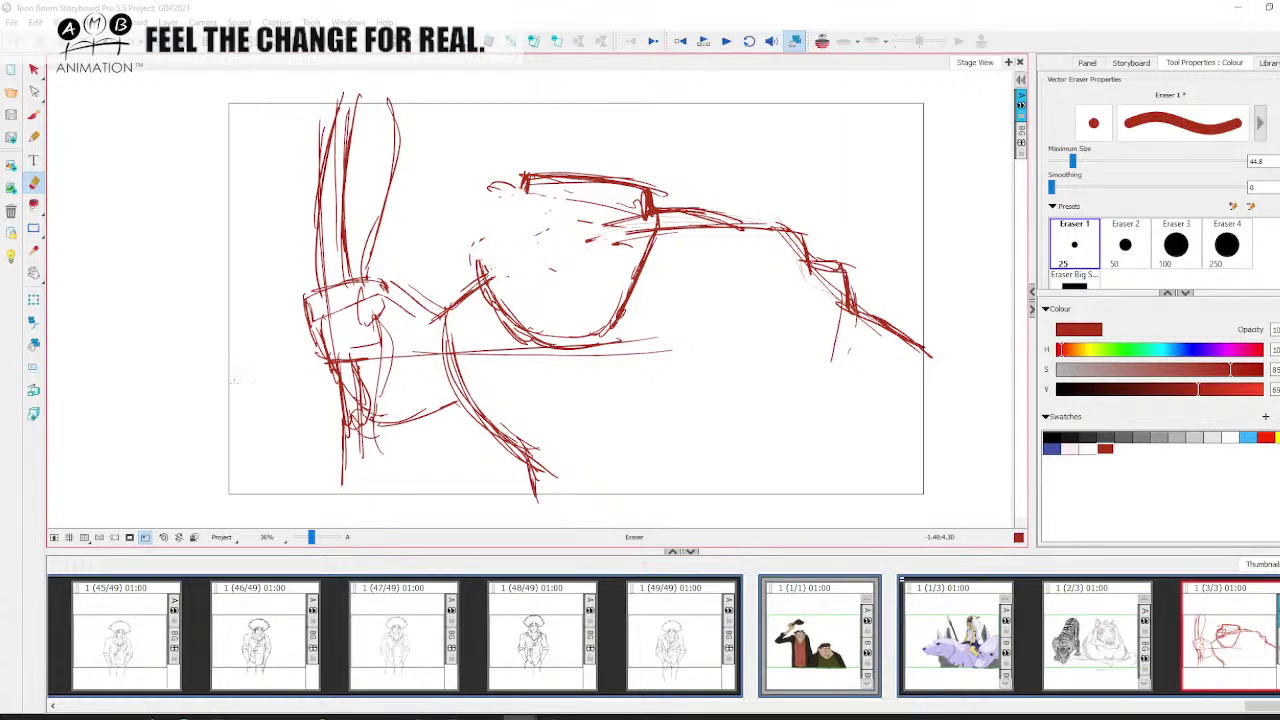
pyautogui.hotkey('alt', 's')
# Redraw the head's left outline and neck strokes with the brush, and reinforce the right jaw contour with a short guide stroke inside the face
pyautogui.hotkey('alt', 'b')
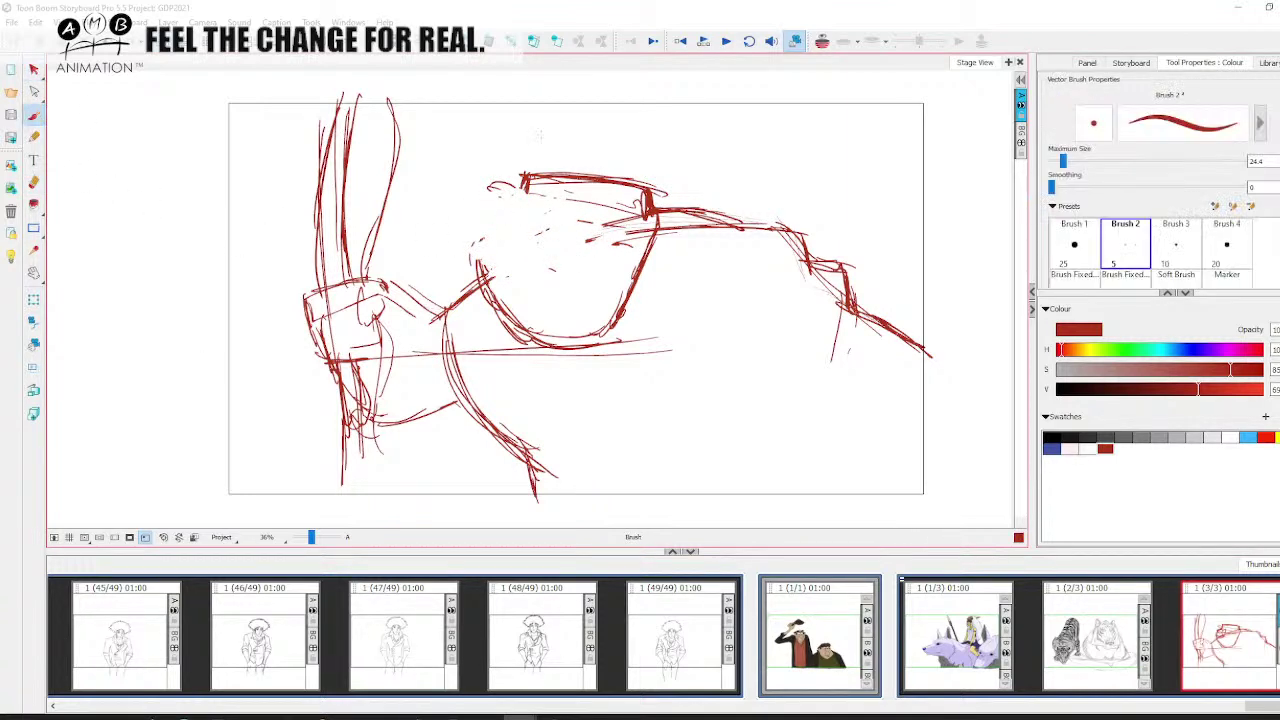
pyautogui.moveTo(525, 168)
pyautogui.mouseDown()
pyautogui.moveTo(516, 204)
pyautogui.moveTo(596, 178)
pyautogui.moveTo(650, 190)
pyautogui.mouseUp()
pyautogui.moveTo(516, 194)
pyautogui.mouseDown()
pyautogui.moveTo(498, 206)
pyautogui.moveTo(476, 282)
pyautogui.mouseUp()
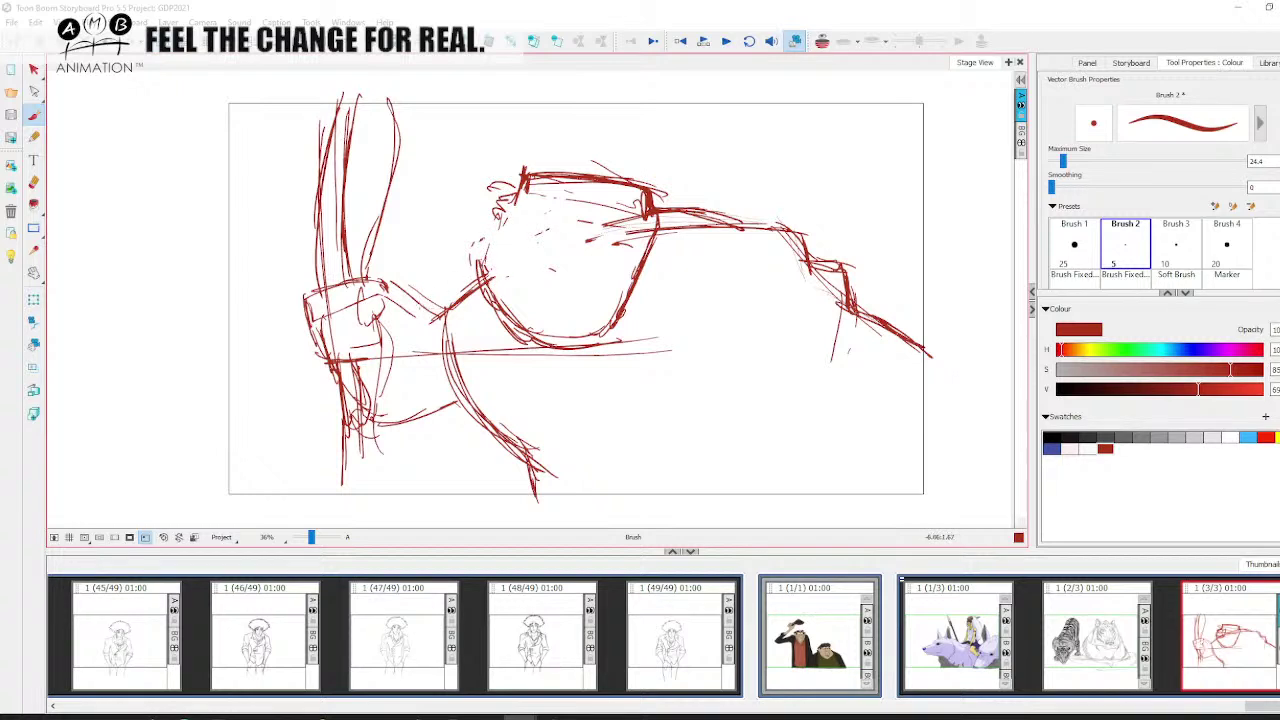
pyautogui.moveTo(502, 264); pyautogui.dragTo(446, 309)
pyautogui.moveTo(520, 204); pyautogui.dragTo(477, 276)
pyautogui.moveTo(506, 221)
pyautogui.mouseDown()
pyautogui.moveTo(486, 297)
pyautogui.moveTo(531, 337)
pyautogui.moveTo(576, 338)
pyautogui.mouseUp()
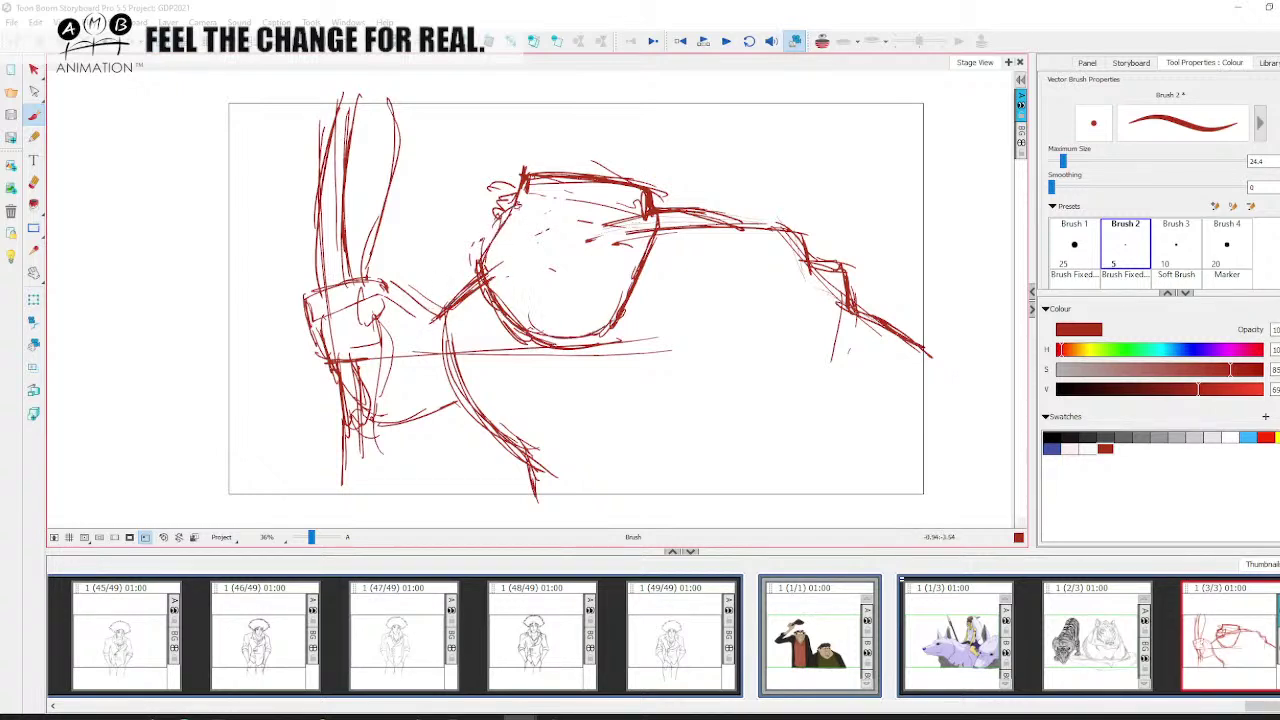
pyautogui.moveTo(512, 208); pyautogui.dragTo(405, 304)
pyautogui.hotkey('ctrl', 'z')
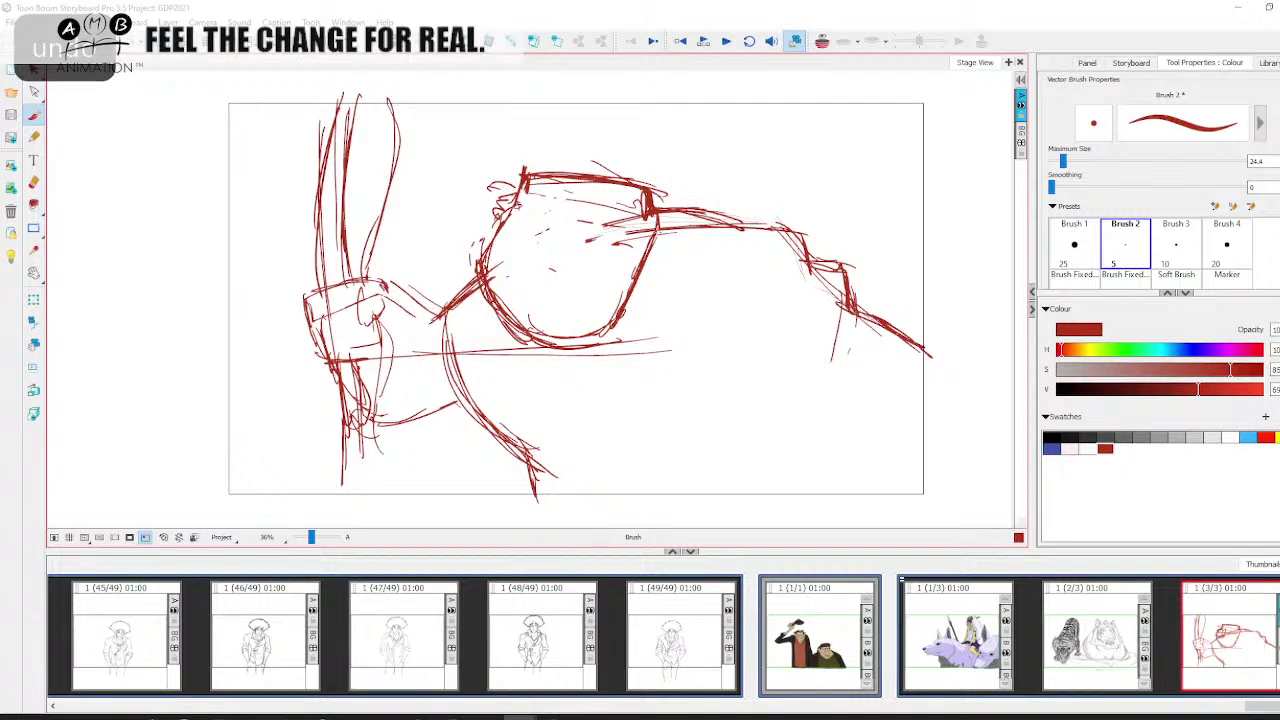
pyautogui.moveTo(656, 234); pyautogui.dragTo(618, 330)
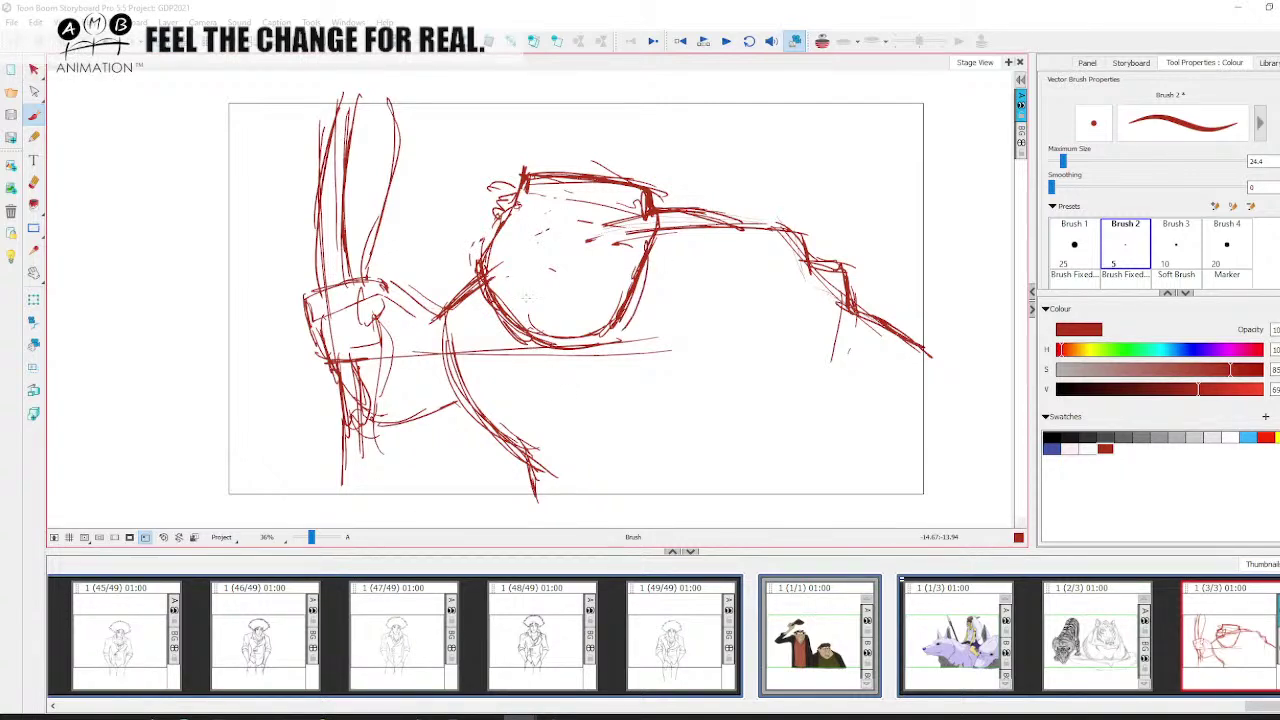
pyautogui.moveTo(549, 212); pyautogui.dragTo(544, 250)
# Recolour all strokes of the rough archer drawing yellow
pyautogui.click(34, 70)
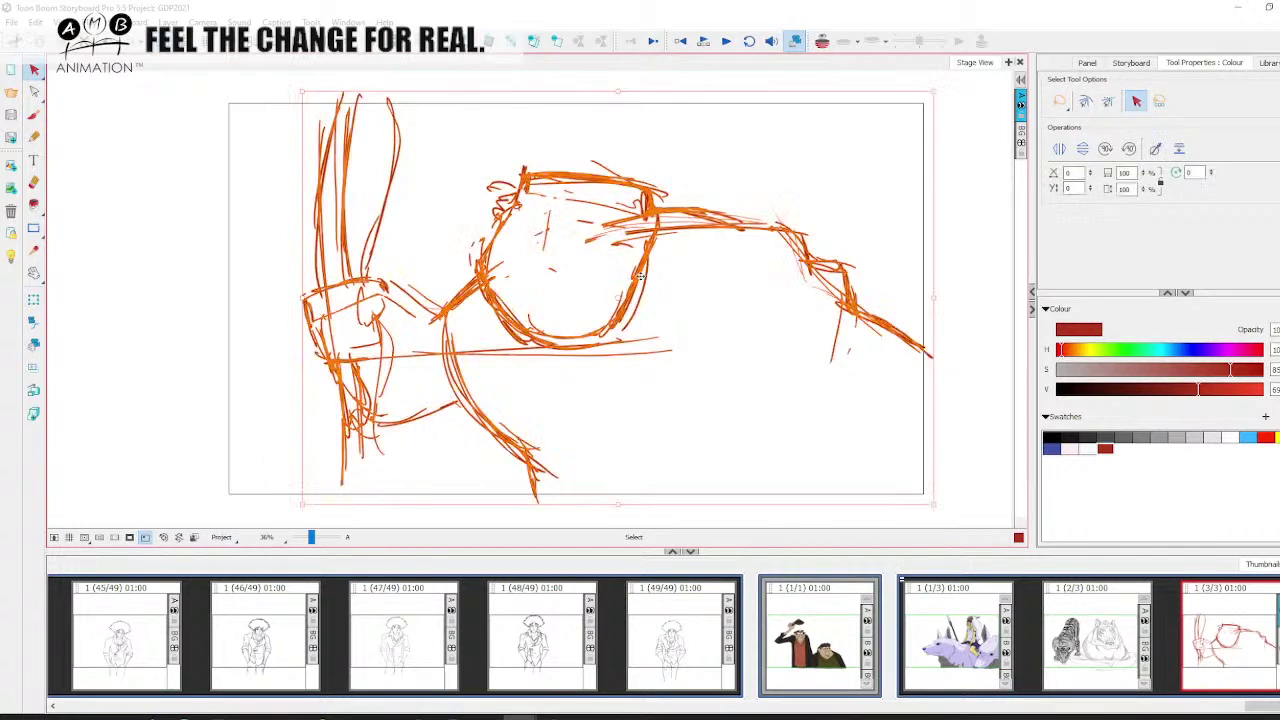
pyautogui.hotkey('ctrl', 'a')
pyautogui.click(1277, 437)
pyautogui.click(822, 182)
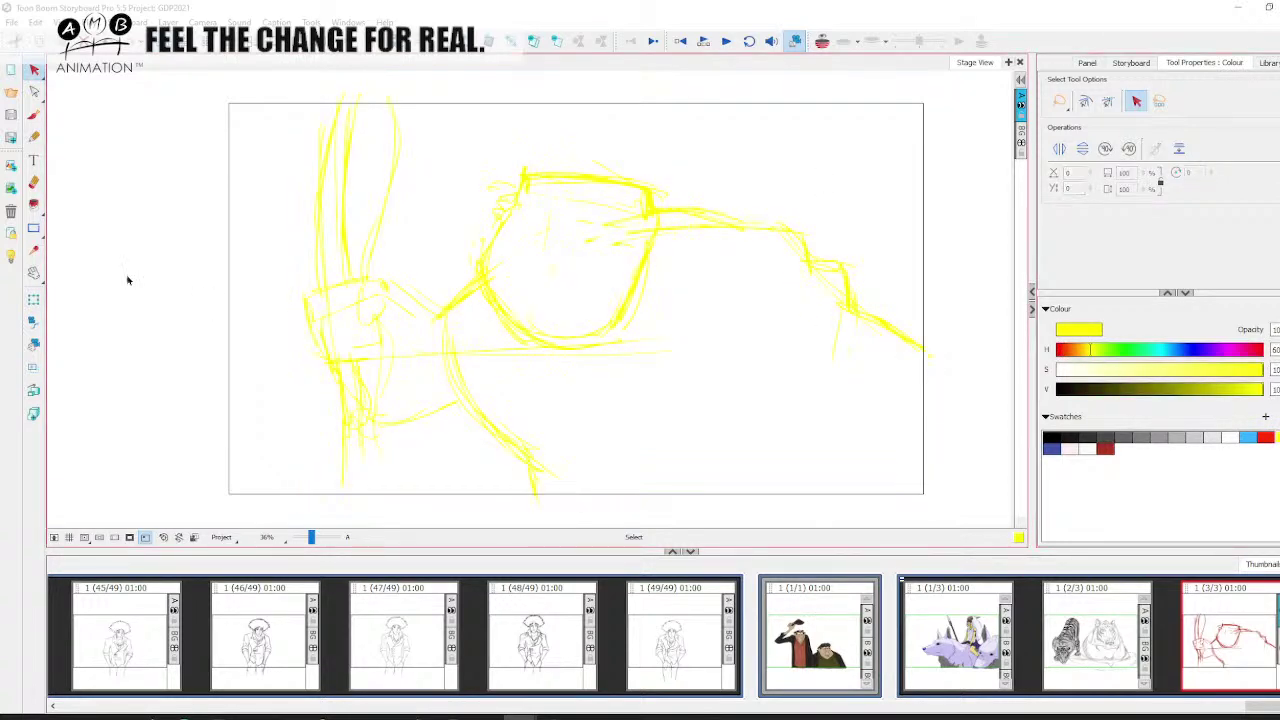
# Sketch a curved guideline across the face with oval eyes above it, using the dark red brush at maximum size 10
pyautogui.click(34, 115)
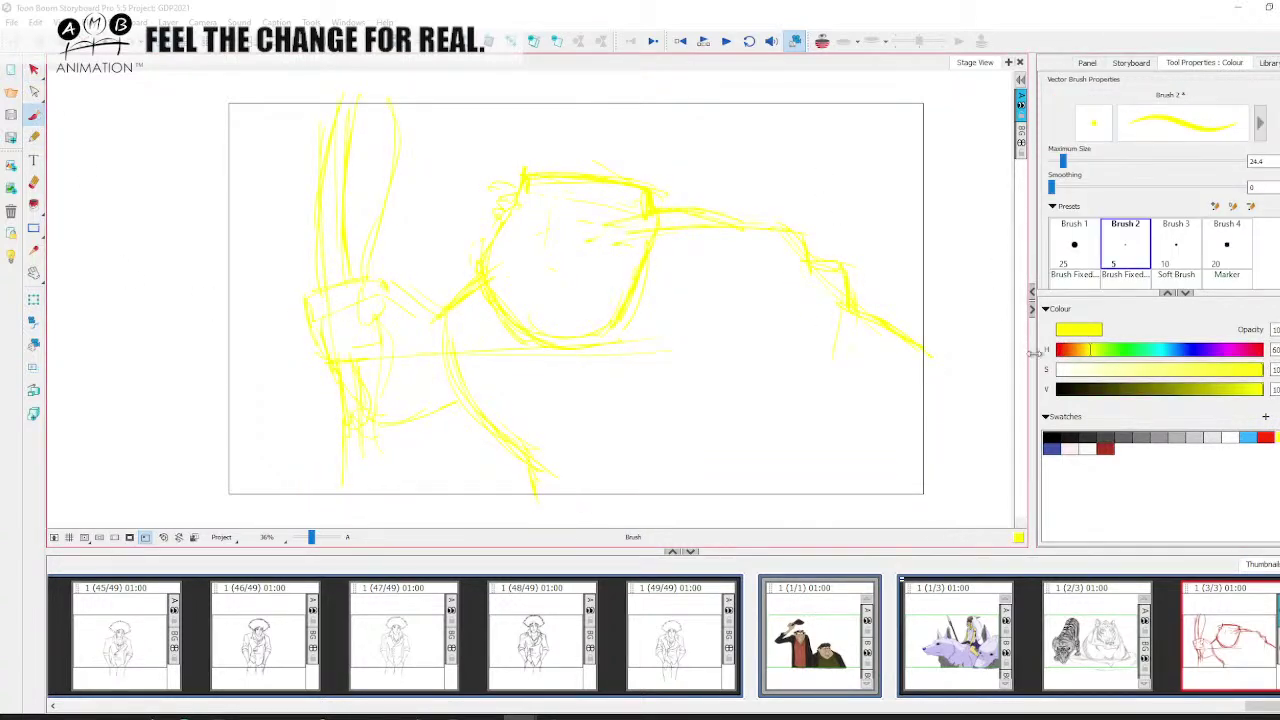
pyautogui.click(1105, 447)
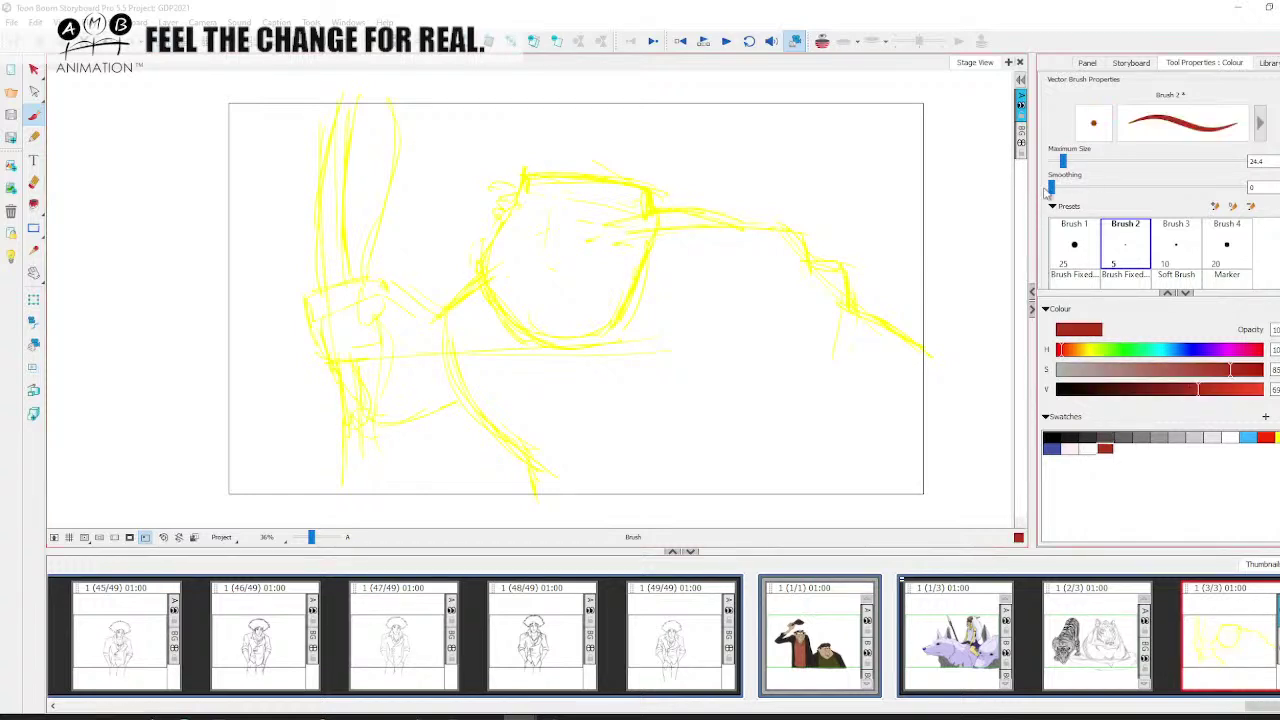
pyautogui.moveTo(1063, 163); pyautogui.dragTo(1056, 161)
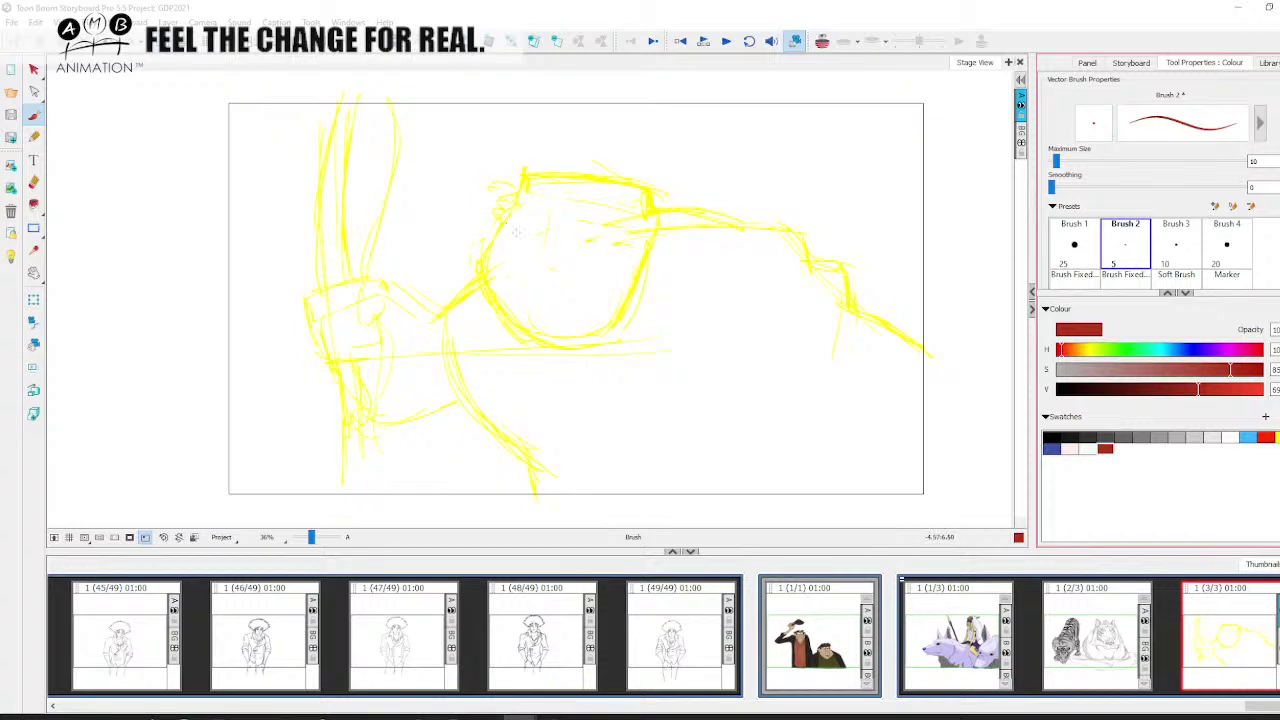
pyautogui.moveTo(497, 223)
pyautogui.mouseDown()
pyautogui.moveTo(539, 250)
pyautogui.moveTo(630, 250)
pyautogui.mouseUp()
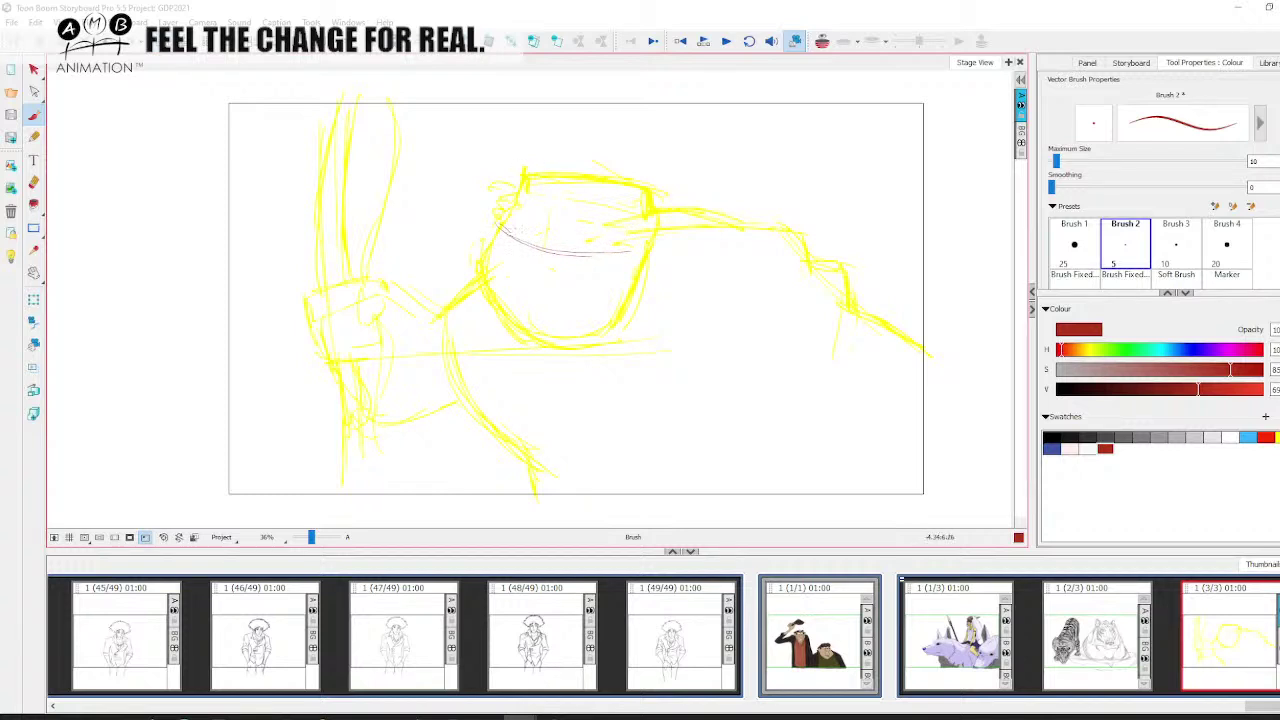
pyautogui.moveTo(518, 210)
pyautogui.mouseDown()
pyautogui.moveTo(510, 231)
pyautogui.moveTo(525, 226)
pyautogui.moveTo(511, 236)
pyautogui.moveTo(546, 250)
pyautogui.mouseUp()
pyautogui.moveTo(546, 229); pyautogui.dragTo(582, 215)
pyautogui.moveTo(556, 227); pyautogui.dragTo(576, 215)
pyautogui.moveTo(573, 219); pyautogui.dragTo(571, 248)
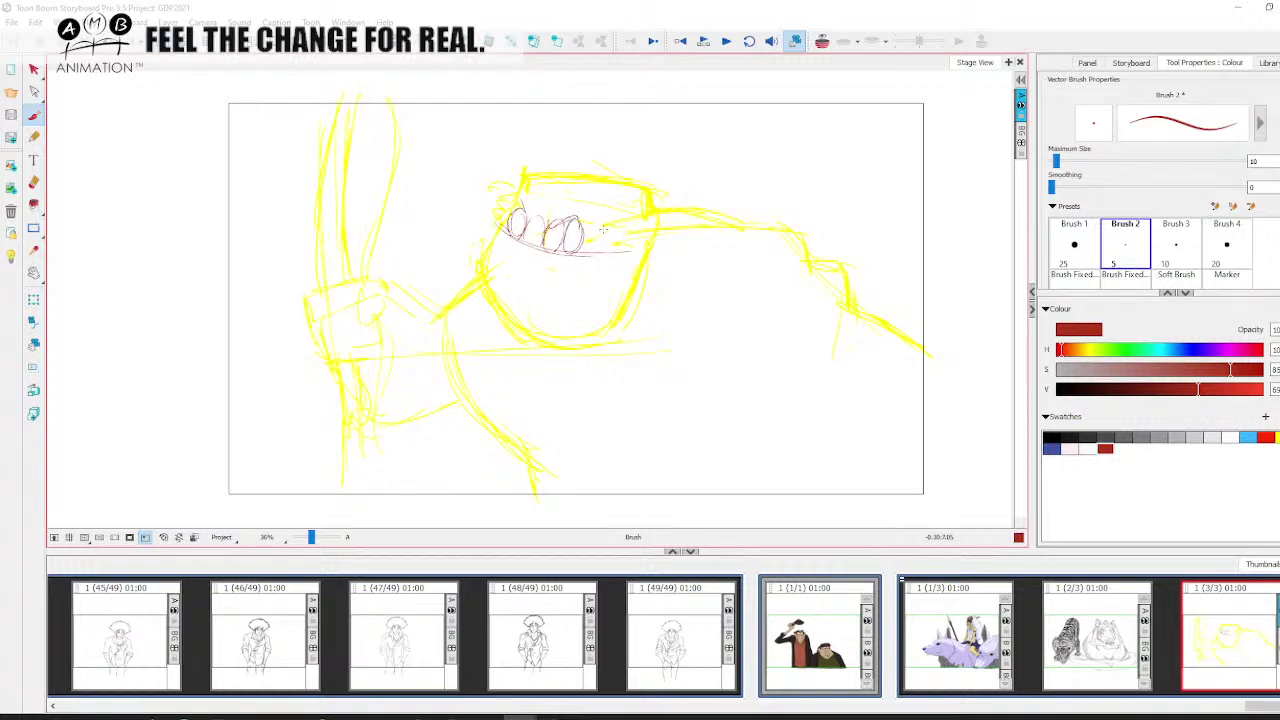
# Undo the rightmost eye oval and sketch a rounded nose below the eyes, retracing the left eye
pyautogui.hotkey('ctrl', 'z')
pyautogui.moveTo(515, 237)
pyautogui.mouseDown()
pyautogui.moveTo(513, 259)
pyautogui.moveTo(536, 248)
pyautogui.moveTo(505, 250)
pyautogui.moveTo(538, 252)
pyautogui.mouseUp()
pyautogui.hotkey('ctrl', 'z')
pyautogui.moveTo(522, 208); pyautogui.dragTo(509, 229)
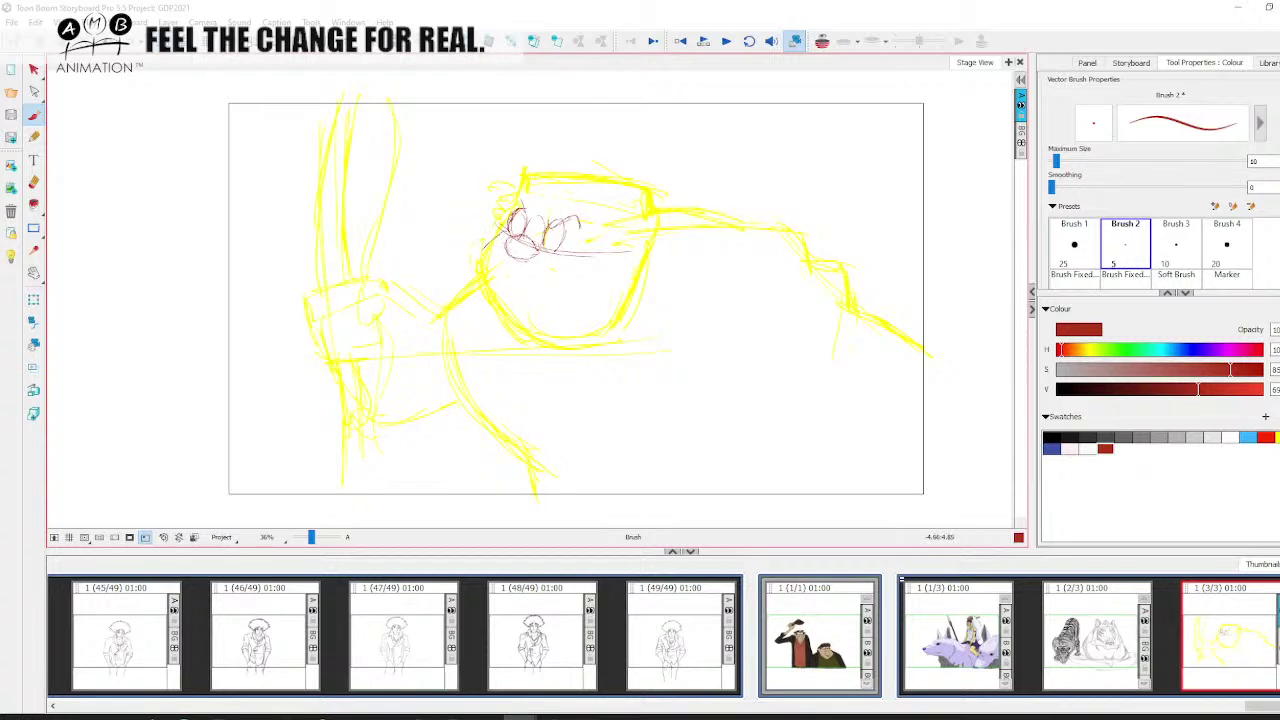
# Sketch the curved cheek and a wide grinning mouth with teeth beneath the nose
pyautogui.moveTo(509, 238)
pyautogui.mouseDown()
pyautogui.moveTo(496, 267)
pyautogui.moveTo(542, 284)
pyautogui.moveTo(542, 264)
pyautogui.moveTo(560, 277)
pyautogui.moveTo(560, 252)
pyautogui.moveTo(548, 272)
pyautogui.moveTo(572, 279)
pyautogui.moveTo(546, 275)
pyautogui.mouseUp()
pyautogui.moveTo(496, 264)
pyautogui.mouseDown()
pyautogui.moveTo(537, 294)
pyautogui.moveTo(555, 277)
pyautogui.moveTo(546, 294)
pyautogui.mouseUp()
pyautogui.moveTo(518, 288); pyautogui.dragTo(548, 295)
pyautogui.hotkey('ctrl', 'z')
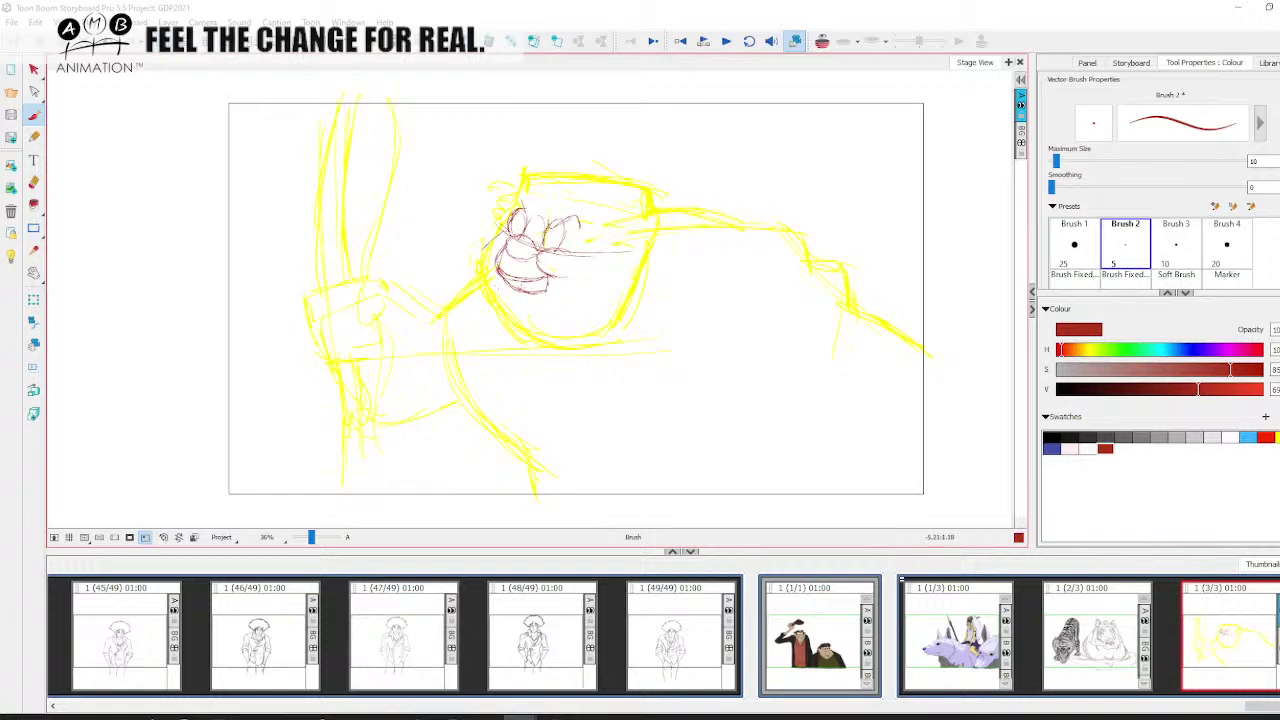
pyautogui.moveTo(530, 280); pyautogui.dragTo(531, 293)
pyautogui.moveTo(507, 289); pyautogui.dragTo(529, 300)
# Draw a blue skull over the face, with eye sockets, nose cavity, cranium, cheekbone and jaw
pyautogui.click(1051, 448)
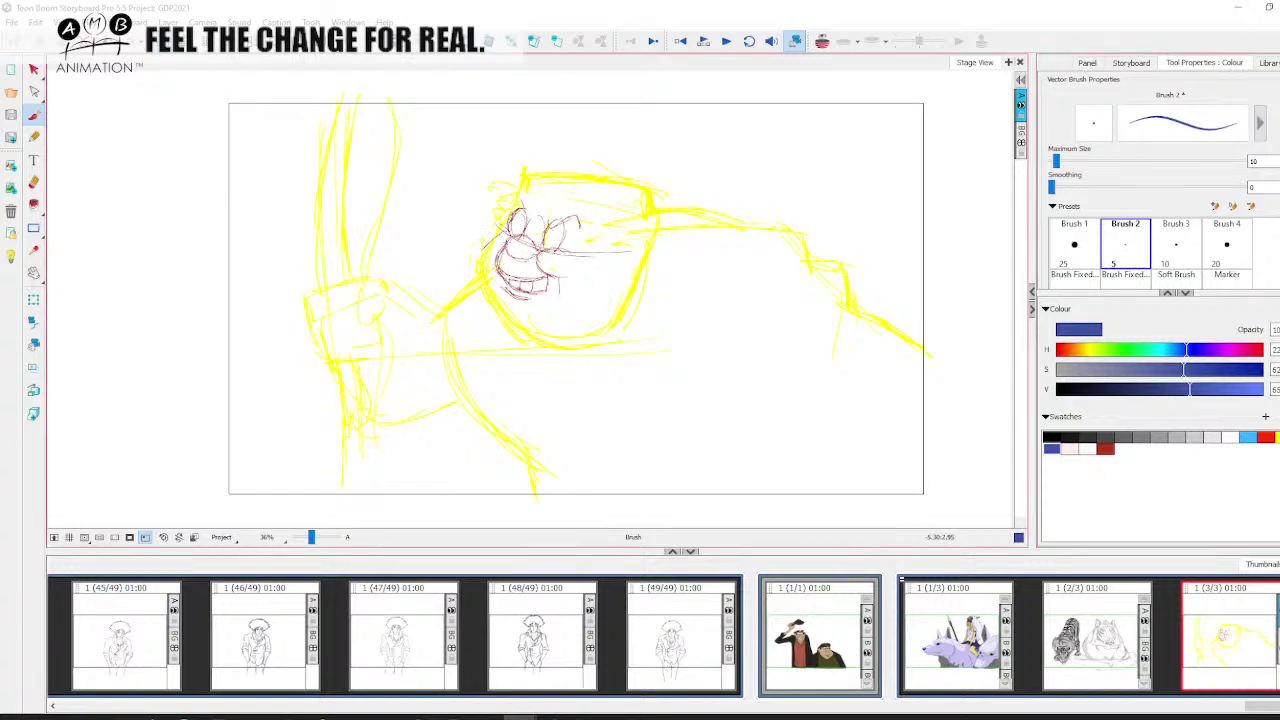
pyautogui.moveTo(497, 262)
pyautogui.mouseDown()
pyautogui.moveTo(543, 285)
pyautogui.moveTo(549, 266)
pyautogui.moveTo(498, 267)
pyautogui.moveTo(522, 232)
pyautogui.moveTo(542, 250)
pyautogui.moveTo(530, 226)
pyautogui.moveTo(540, 218)
pyautogui.moveTo(543, 234)
pyautogui.mouseUp()
pyautogui.moveTo(562, 228)
pyautogui.mouseDown()
pyautogui.moveTo(547, 248)
pyautogui.moveTo(564, 228)
pyautogui.moveTo(522, 210)
pyautogui.moveTo(510, 274)
pyautogui.moveTo(574, 246)
pyautogui.moveTo(538, 258)
pyautogui.moveTo(568, 274)
pyautogui.moveTo(588, 258)
pyautogui.moveTo(578, 184)
pyautogui.moveTo(581, 228)
pyautogui.mouseUp()
pyautogui.moveTo(574, 183)
pyautogui.mouseDown()
pyautogui.moveTo(516, 208)
pyautogui.moveTo(509, 228)
pyautogui.mouseUp()
pyautogui.moveTo(509, 228)
pyautogui.mouseDown()
pyautogui.moveTo(491, 238)
pyautogui.moveTo(498, 250)
pyautogui.moveTo(615, 259)
pyautogui.mouseUp()
pyautogui.hotkey('ctrl', 'z')
pyautogui.moveTo(576, 184)
pyautogui.mouseDown()
pyautogui.moveTo(634, 197)
pyautogui.moveTo(634, 240)
pyautogui.moveTo(624, 266)
pyautogui.moveTo(600, 268)
pyautogui.moveTo(595, 319)
pyautogui.moveTo(516, 326)
pyautogui.moveTo(486, 304)
pyautogui.moveTo(490, 256)
pyautogui.moveTo(492, 296)
pyautogui.moveTo(538, 305)
pyautogui.moveTo(572, 276)
pyautogui.moveTo(563, 299)
pyautogui.mouseUp()
pyautogui.moveTo(578, 260)
pyautogui.mouseDown()
pyautogui.moveTo(566, 298)
pyautogui.moveTo(590, 260)
pyautogui.mouseUp()
pyautogui.moveTo(586, 270)
pyautogui.mouseDown()
pyautogui.moveTo(629, 258)
pyautogui.moveTo(612, 271)
pyautogui.mouseUp()
pyautogui.moveTo(632, 242)
pyautogui.mouseDown()
pyautogui.moveTo(598, 270)
pyautogui.moveTo(623, 266)
pyautogui.mouseUp()
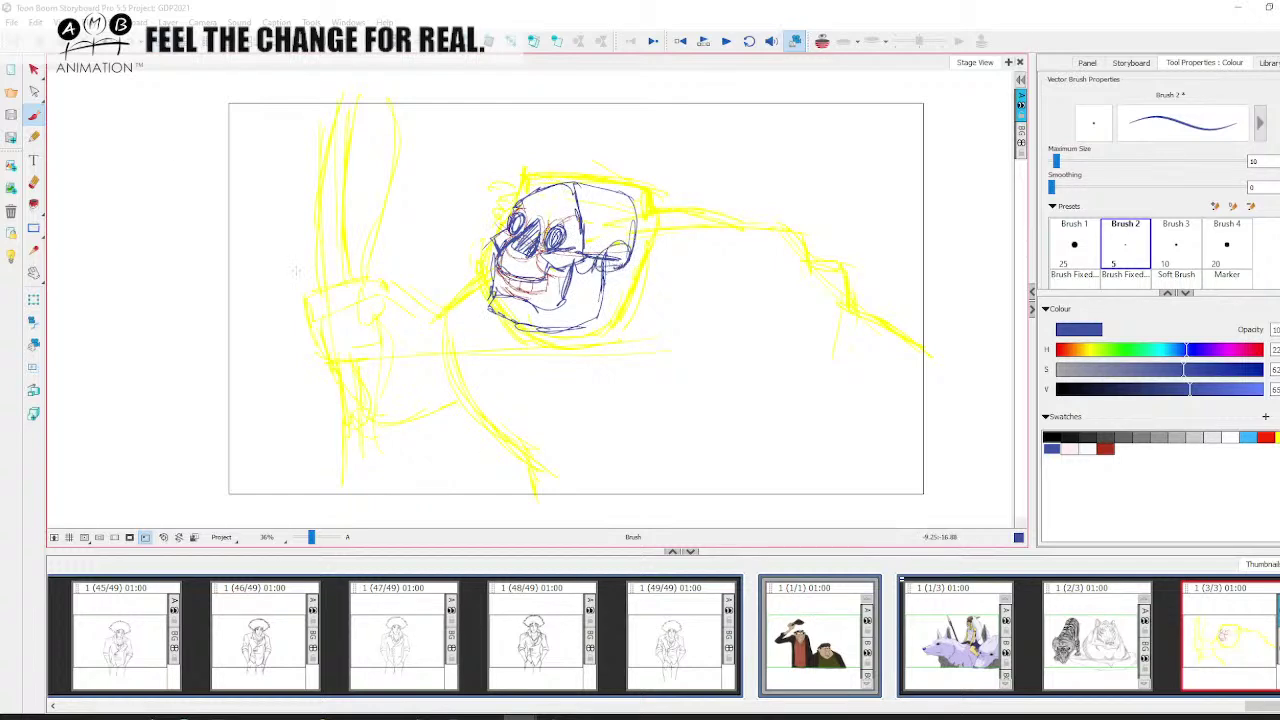
# Move the blue skull out past the panel's left edge and delete it
pyautogui.click(34, 70)
pyautogui.click(582, 197)
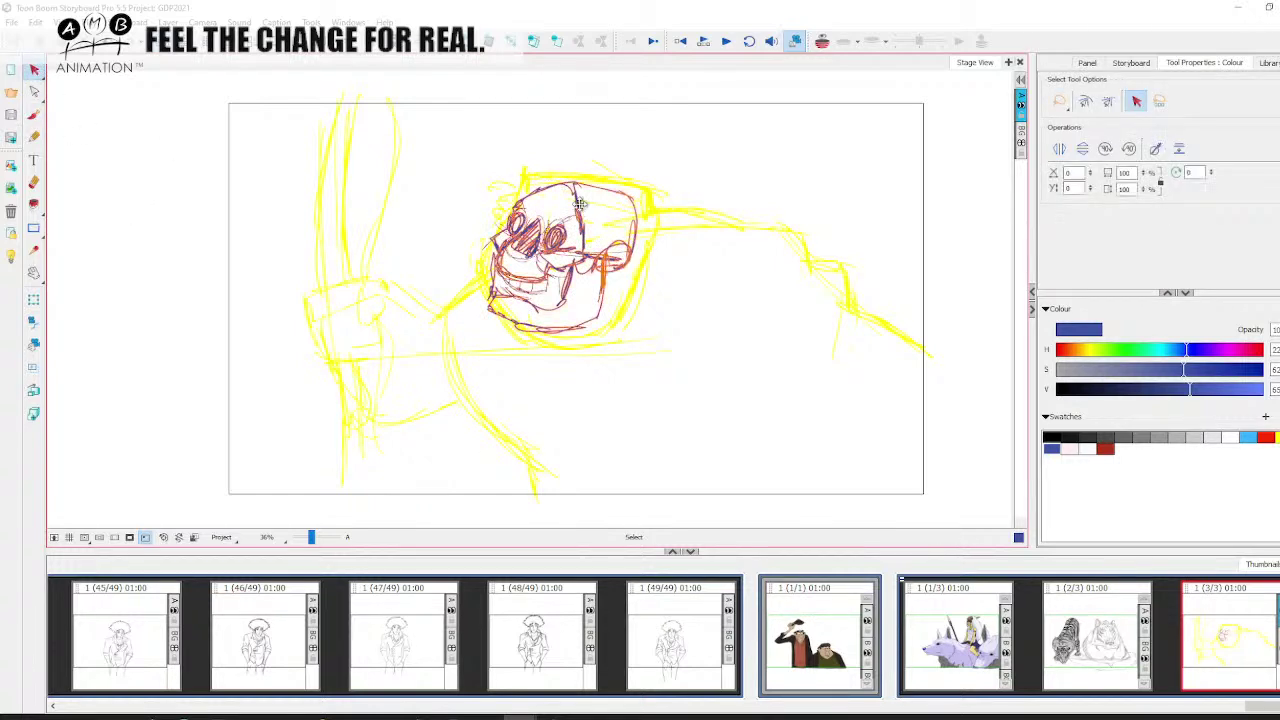
pyautogui.moveTo(582, 197); pyautogui.dragTo(212, 182)
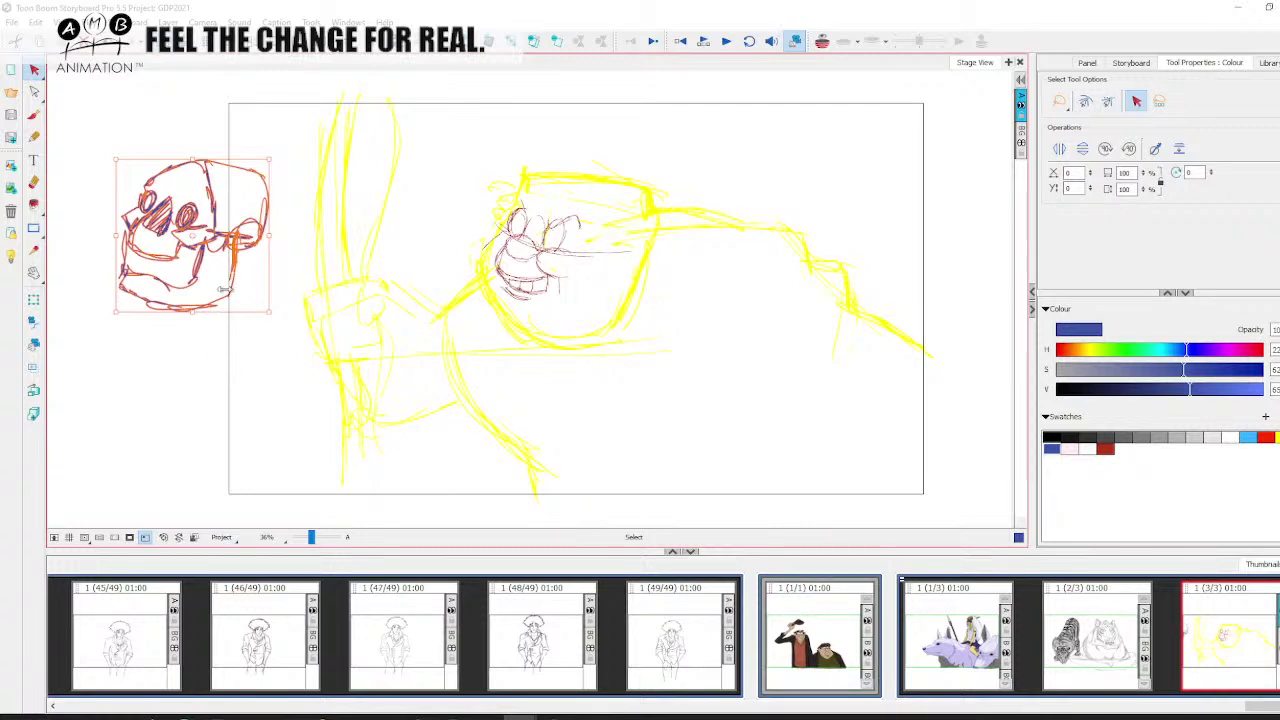
pyautogui.click(186, 357)
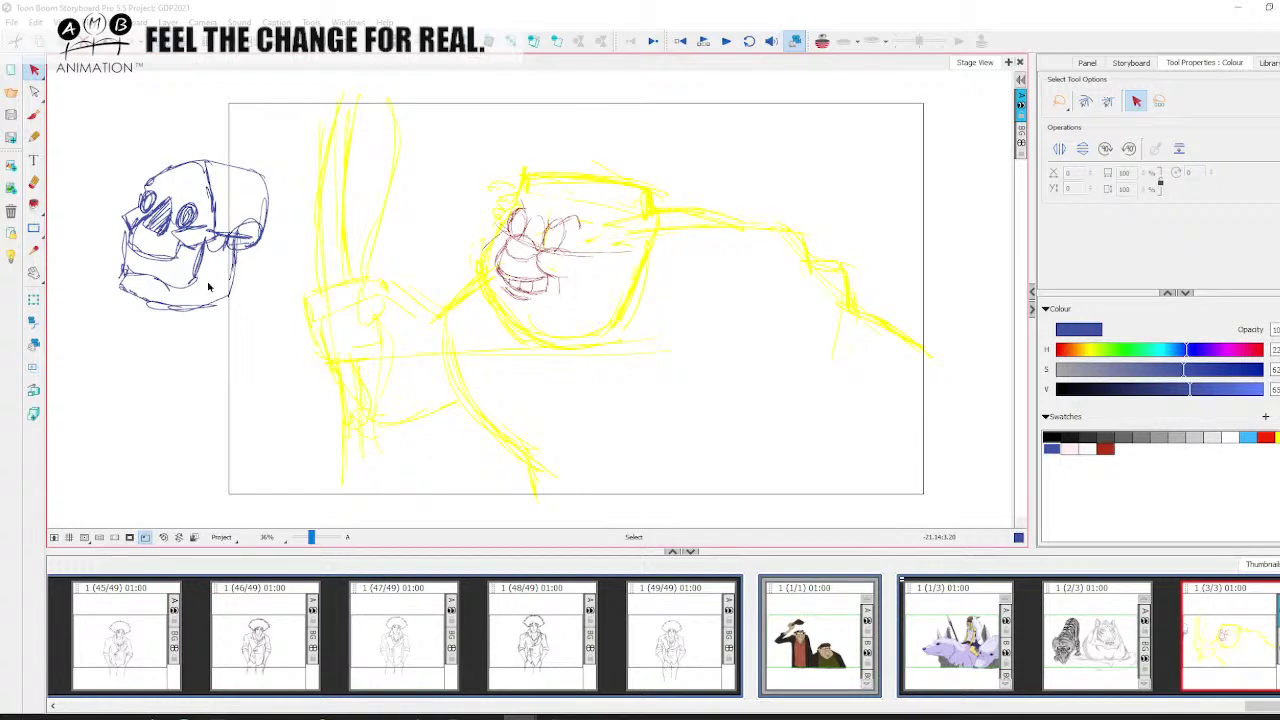
pyautogui.click(231, 251)
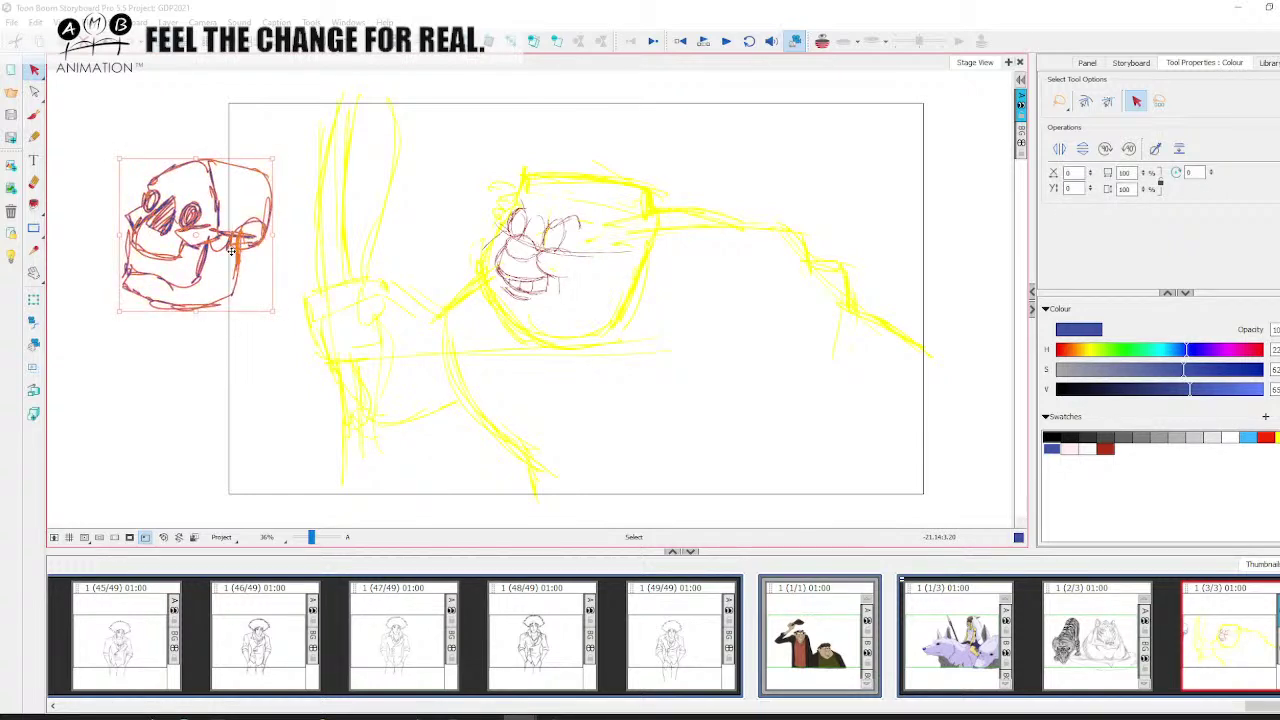
pyautogui.press('Delete')
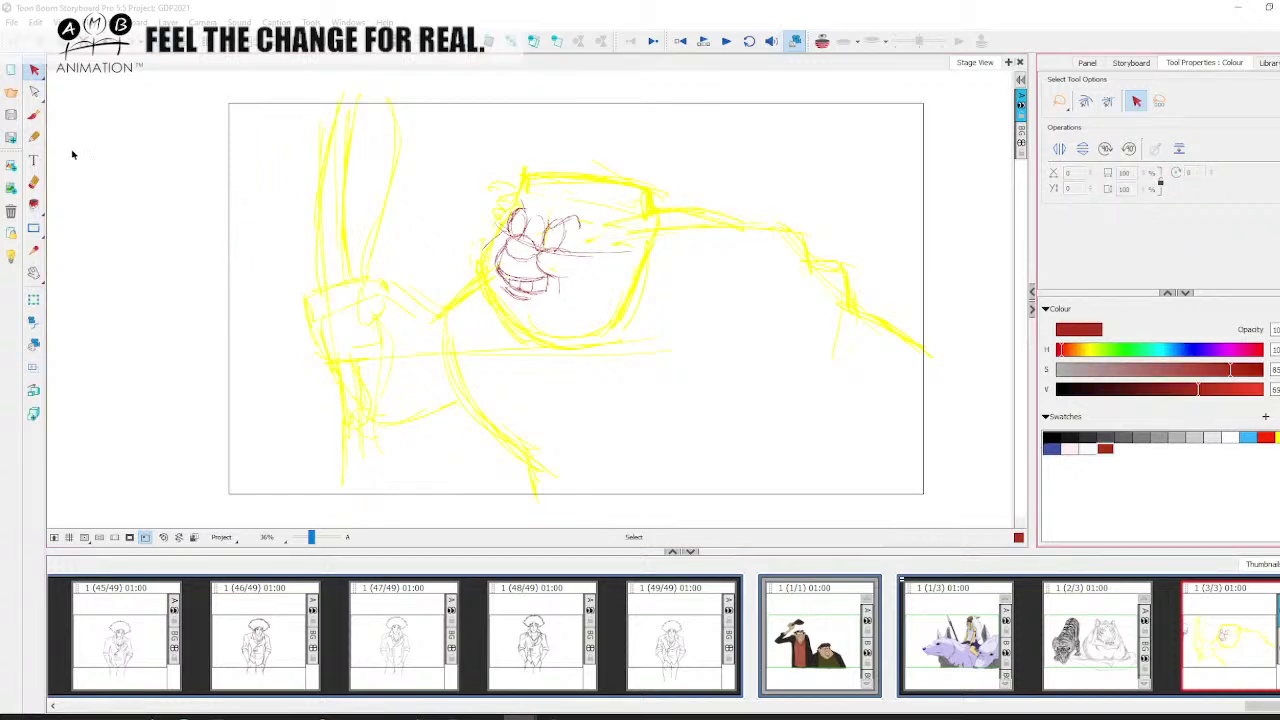
# Draw the left cheek and jaw outline in dark red from beside the left eye down to the chin
pyautogui.click(34, 115)
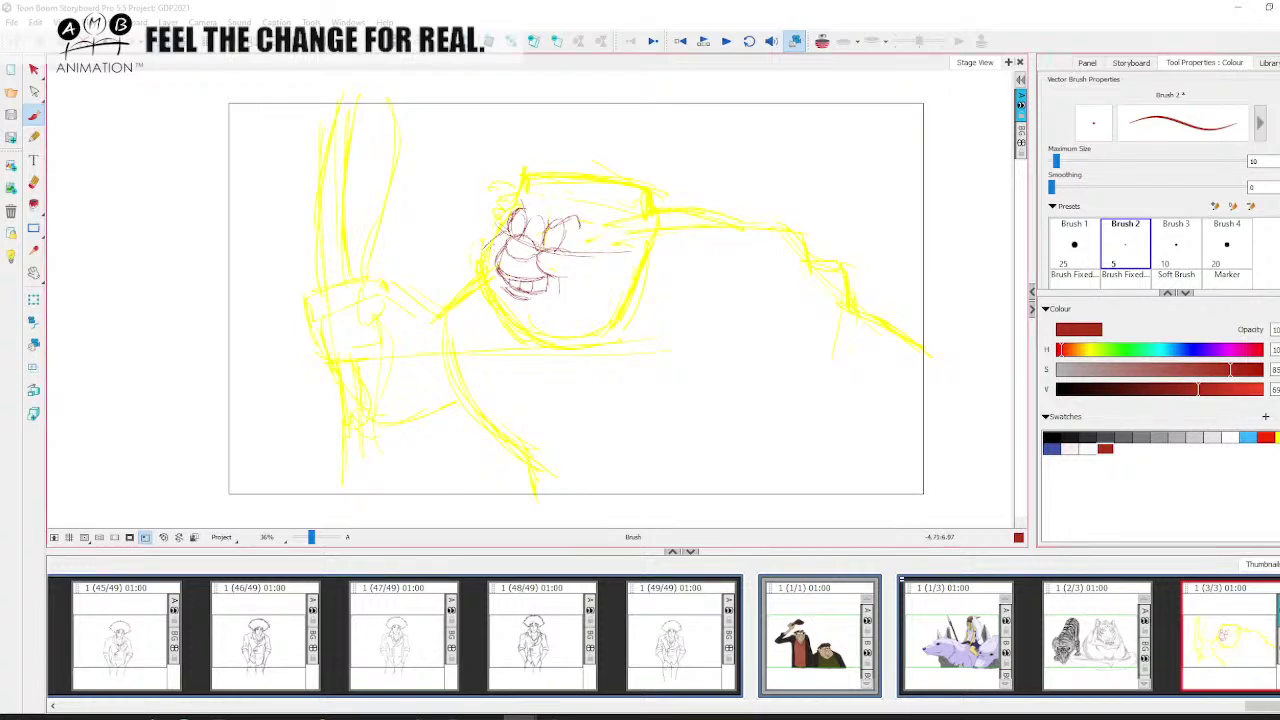
pyautogui.moveTo(506, 231)
pyautogui.mouseDown()
pyautogui.moveTo(483, 256)
pyautogui.moveTo(487, 300)
pyautogui.mouseUp()
pyautogui.moveTo(500, 308); pyautogui.dragTo(523, 322)
pyautogui.moveTo(484, 277)
pyautogui.mouseDown()
pyautogui.moveTo(496, 320)
pyautogui.moveTo(534, 335)
pyautogui.moveTo(492, 318)
pyautogui.moveTo(509, 335)
pyautogui.moveTo(568, 335)
pyautogui.mouseUp()
pyautogui.hotkey('ctrl', 'z')
pyautogui.moveTo(503, 229)
pyautogui.mouseDown()
pyautogui.moveTo(474, 270)
pyautogui.moveTo(490, 315)
pyautogui.mouseUp()
# Erase part of the left cheek outline and retouch it with the dark red brush
pyautogui.hotkey('alt', 'e')
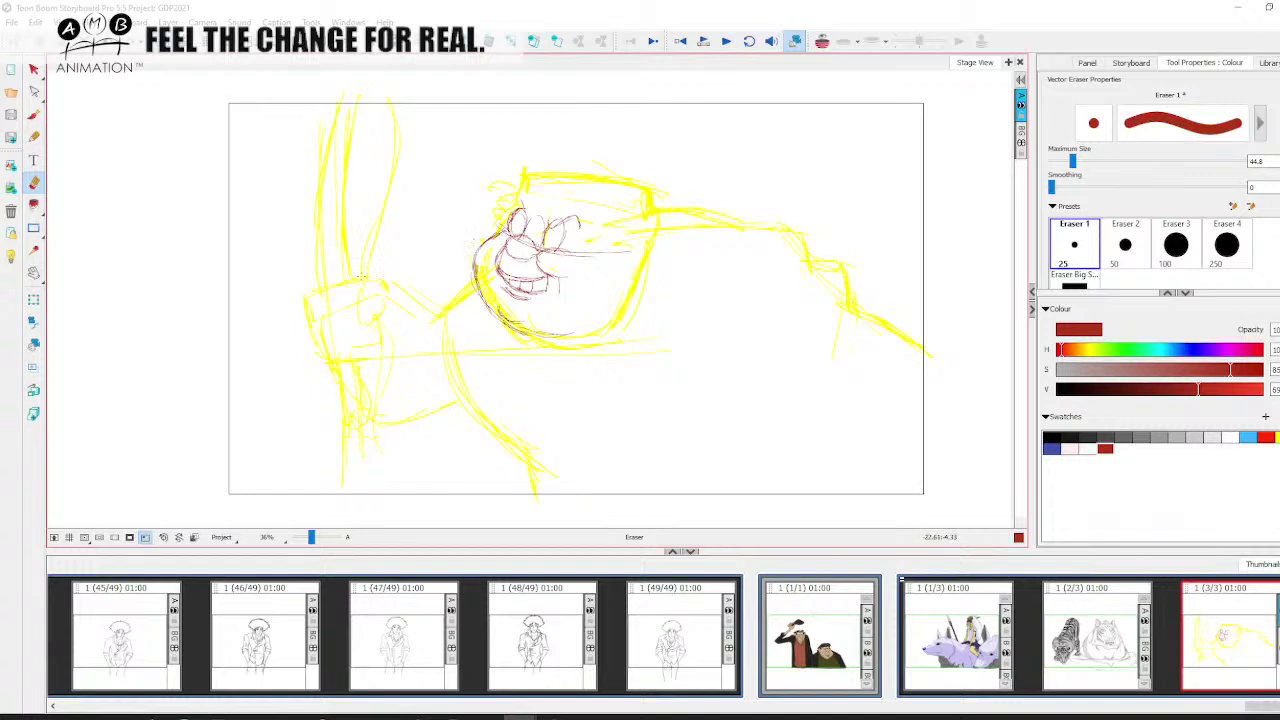
pyautogui.moveTo(476, 262); pyautogui.dragTo(480, 285)
pyautogui.hotkey('alt', 'b')
pyautogui.moveTo(490, 236)
pyautogui.mouseDown()
pyautogui.moveTo(474, 284)
pyautogui.moveTo(476, 254)
pyautogui.mouseUp()
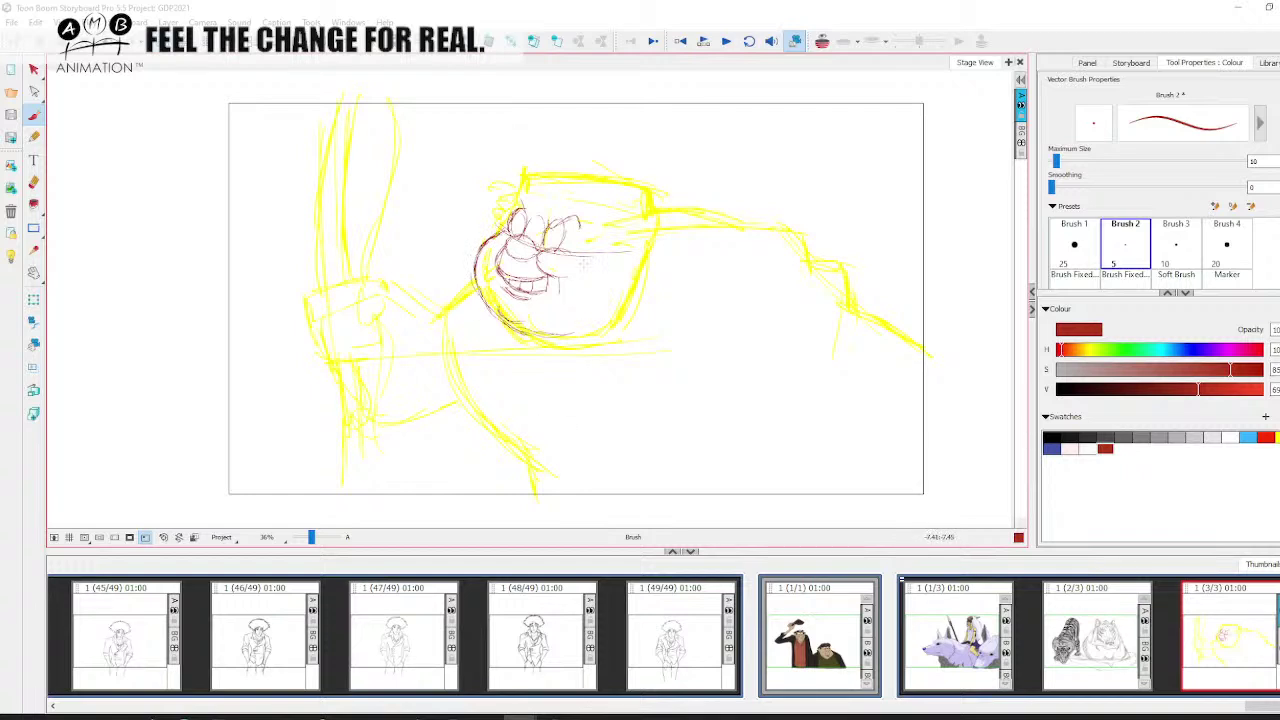
pyautogui.hotkey('ctrl', 'z')
# Close the chin line and draw the right jaw contour up to a small ear shape
pyautogui.moveTo(544, 337); pyautogui.dragTo(576, 333)
pyautogui.moveTo(606, 246)
pyautogui.mouseDown()
pyautogui.moveTo(607, 286)
pyautogui.moveTo(631, 251)
pyautogui.moveTo(611, 312)
pyautogui.moveTo(562, 338)
pyautogui.mouseUp()
pyautogui.moveTo(622, 258)
pyautogui.mouseDown()
pyautogui.moveTo(592, 330)
pyautogui.moveTo(556, 337)
pyautogui.moveTo(575, 337)
pyautogui.mouseUp()
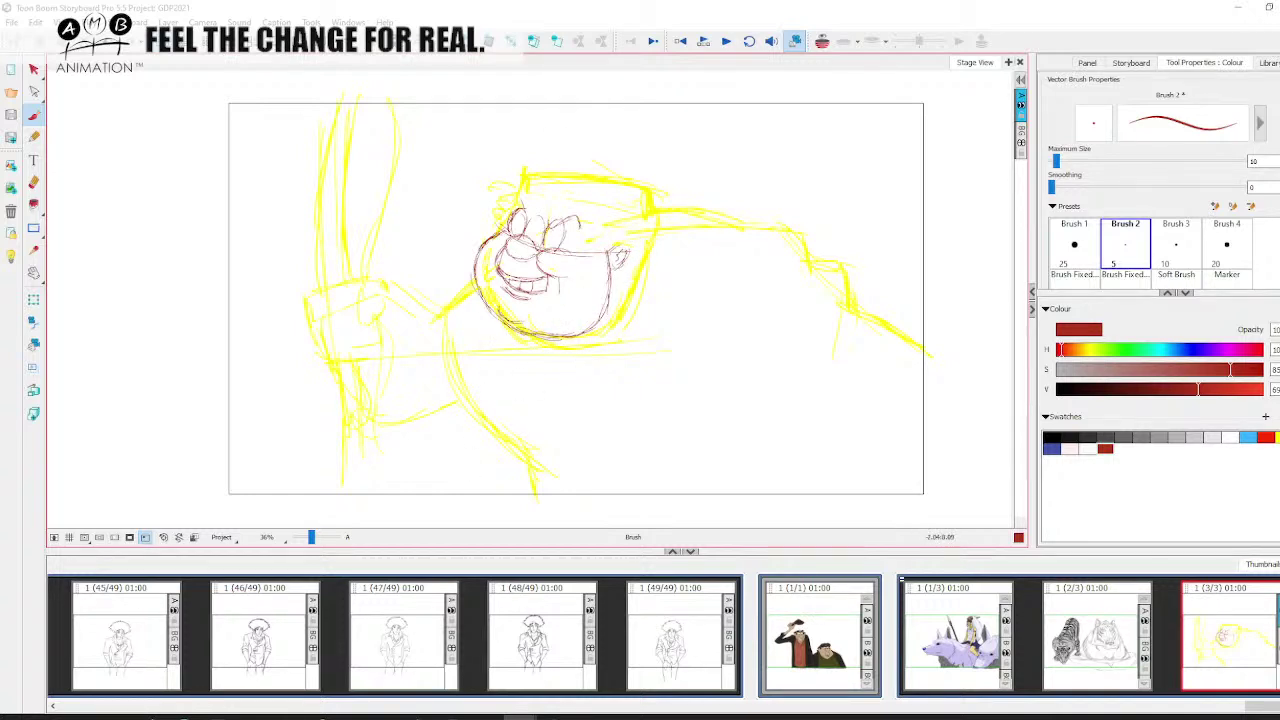
# Add pupils and brow strokes around the eyes and a slanted line from the right eye past the ear
pyautogui.moveTo(546, 231); pyautogui.dragTo(566, 234)
pyautogui.moveTo(547, 226)
pyautogui.mouseDown()
pyautogui.moveTo(587, 210)
pyautogui.moveTo(582, 230)
pyautogui.moveTo(526, 203)
pyautogui.mouseUp()
pyautogui.moveTo(590, 215); pyautogui.dragTo(591, 236)
pyautogui.moveTo(592, 236)
pyautogui.mouseDown()
pyautogui.moveTo(654, 268)
pyautogui.moveTo(632, 250)
pyautogui.moveTo(620, 208)
pyautogui.moveTo(648, 260)
pyautogui.mouseUp()
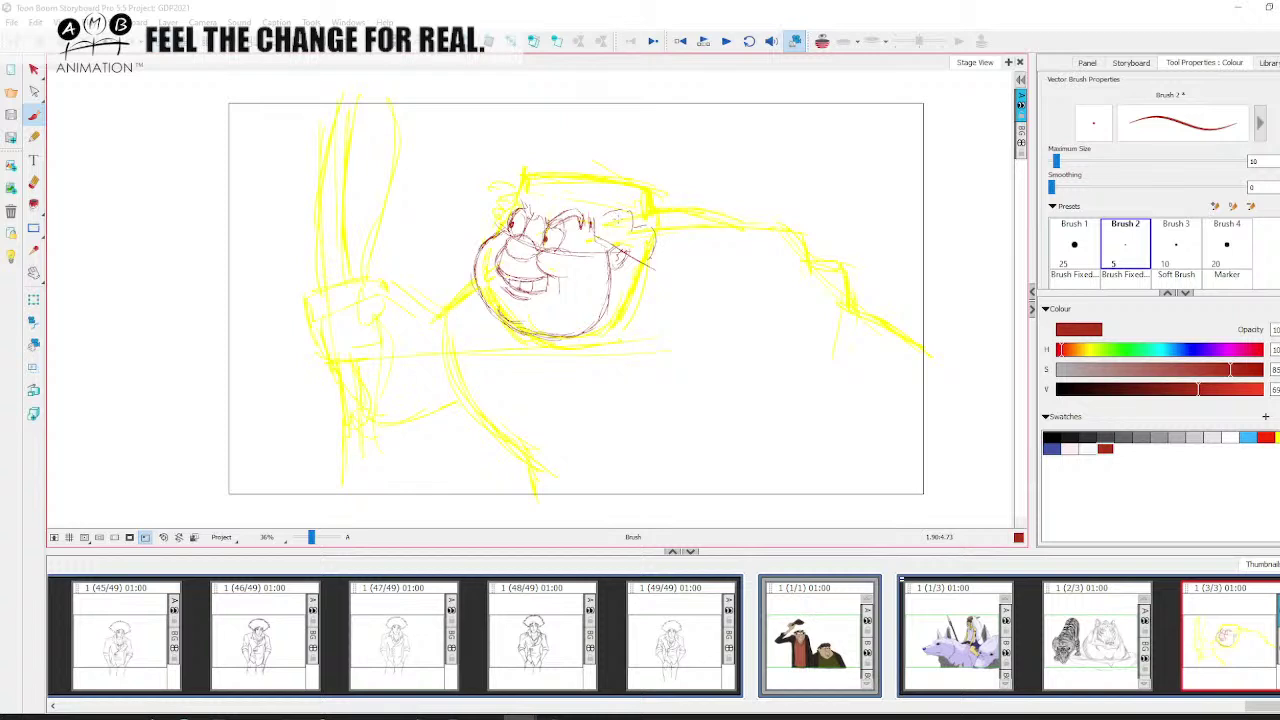
# Sketch the curved shapes at the right temple and the hat brim across the forehead
pyautogui.moveTo(614, 209)
pyautogui.mouseDown()
pyautogui.moveTo(636, 206)
pyautogui.moveTo(632, 236)
pyautogui.moveTo(662, 230)
pyautogui.moveTo(656, 251)
pyautogui.moveTo(597, 241)
pyautogui.moveTo(626, 233)
pyautogui.moveTo(636, 252)
pyautogui.moveTo(651, 239)
pyautogui.mouseUp()
pyautogui.moveTo(519, 203)
pyautogui.mouseDown()
pyautogui.moveTo(498, 188)
pyautogui.moveTo(515, 205)
pyautogui.moveTo(612, 216)
pyautogui.mouseUp()
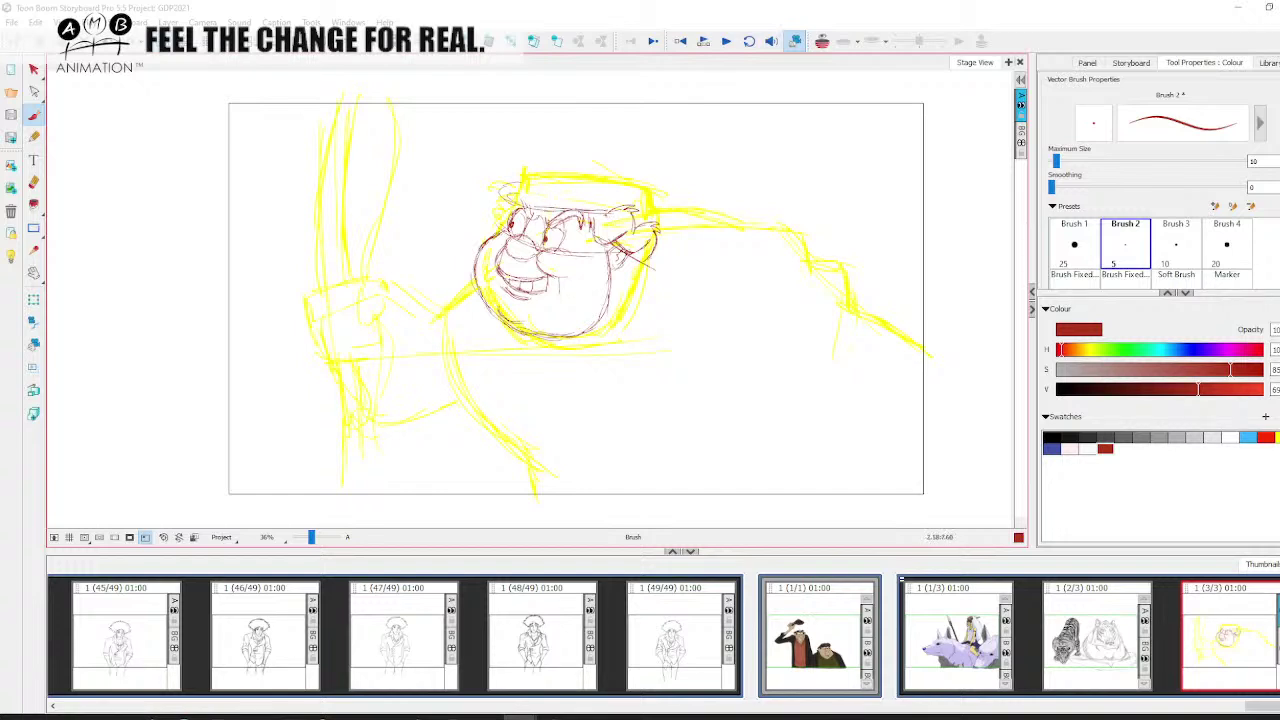
pyautogui.moveTo(525, 205)
pyautogui.mouseDown()
pyautogui.moveTo(564, 210)
pyautogui.moveTo(530, 207)
pyautogui.moveTo(510, 183)
pyautogui.moveTo(544, 178)
pyautogui.moveTo(530, 206)
pyautogui.moveTo(518, 189)
pyautogui.moveTo(541, 205)
pyautogui.moveTo(632, 190)
pyautogui.moveTo(652, 214)
pyautogui.moveTo(506, 192)
pyautogui.moveTo(606, 213)
pyautogui.mouseUp()
pyautogui.hotkey('ctrl', 'z')
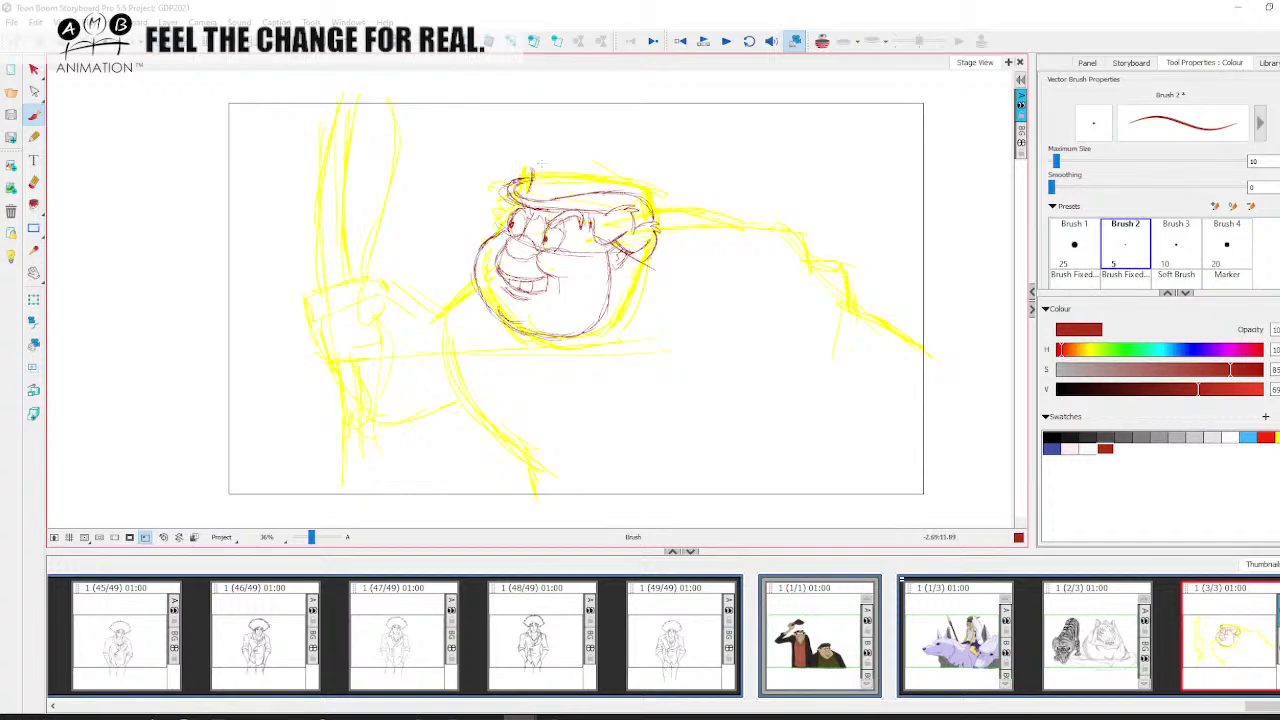
# Draw the hat's flat crown above the brim with short side edges and a small loop at its right end
pyautogui.moveTo(535, 166)
pyautogui.mouseDown()
pyautogui.moveTo(586, 167)
pyautogui.moveTo(538, 160)
pyautogui.moveTo(658, 182)
pyautogui.mouseUp()
pyautogui.hotkey('ctrl', 'z')
pyautogui.moveTo(659, 186); pyautogui.dragTo(652, 206)
pyautogui.moveTo(534, 163)
pyautogui.mouseDown()
pyautogui.moveTo(532, 181)
pyautogui.moveTo(570, 155)
pyautogui.moveTo(662, 184)
pyautogui.mouseUp()
pyautogui.moveTo(578, 160)
pyautogui.mouseDown()
pyautogui.moveTo(601, 166)
pyautogui.moveTo(546, 171)
pyautogui.moveTo(572, 177)
pyautogui.mouseUp()
pyautogui.moveTo(535, 163); pyautogui.dragTo(607, 179)
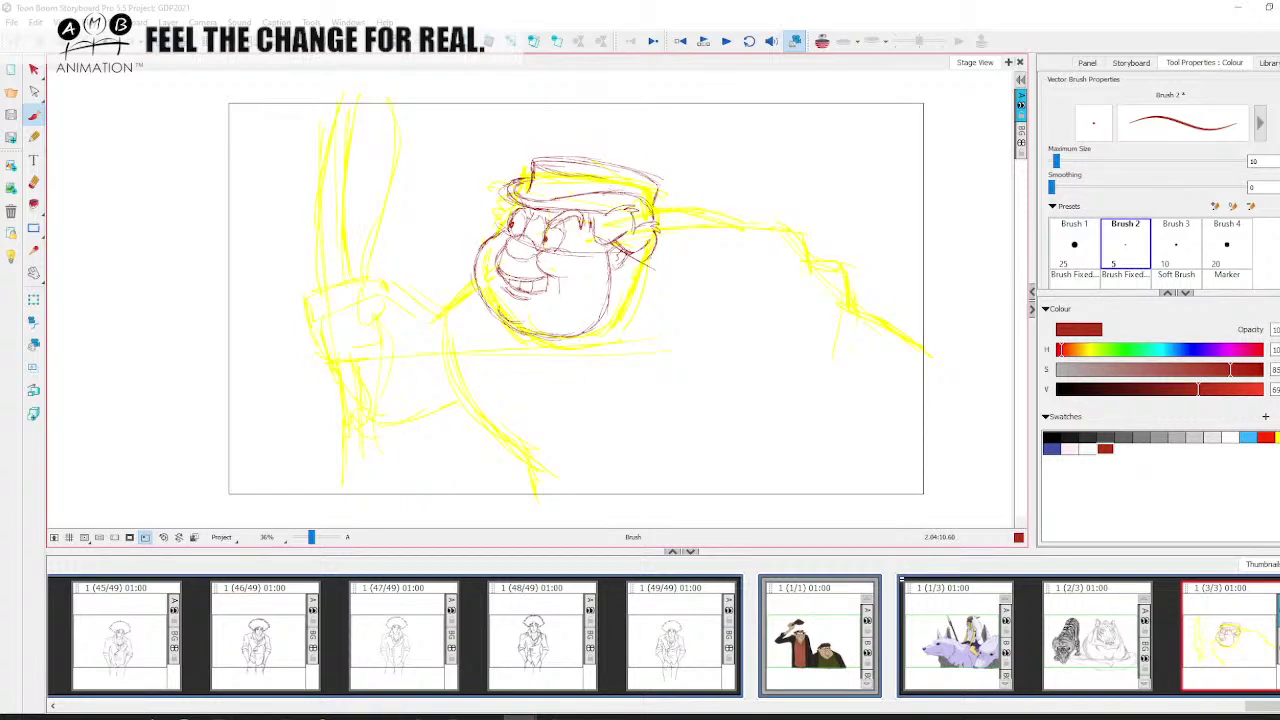
pyautogui.moveTo(613, 190)
pyautogui.mouseDown()
pyautogui.moveTo(634, 163)
pyautogui.moveTo(631, 194)
pyautogui.moveTo(617, 189)
pyautogui.moveTo(634, 167)
pyautogui.moveTo(618, 180)
pyautogui.moveTo(664, 190)
pyautogui.moveTo(601, 162)
pyautogui.moveTo(534, 159)
pyautogui.moveTo(552, 172)
pyautogui.moveTo(531, 193)
pyautogui.moveTo(588, 190)
pyautogui.mouseUp()
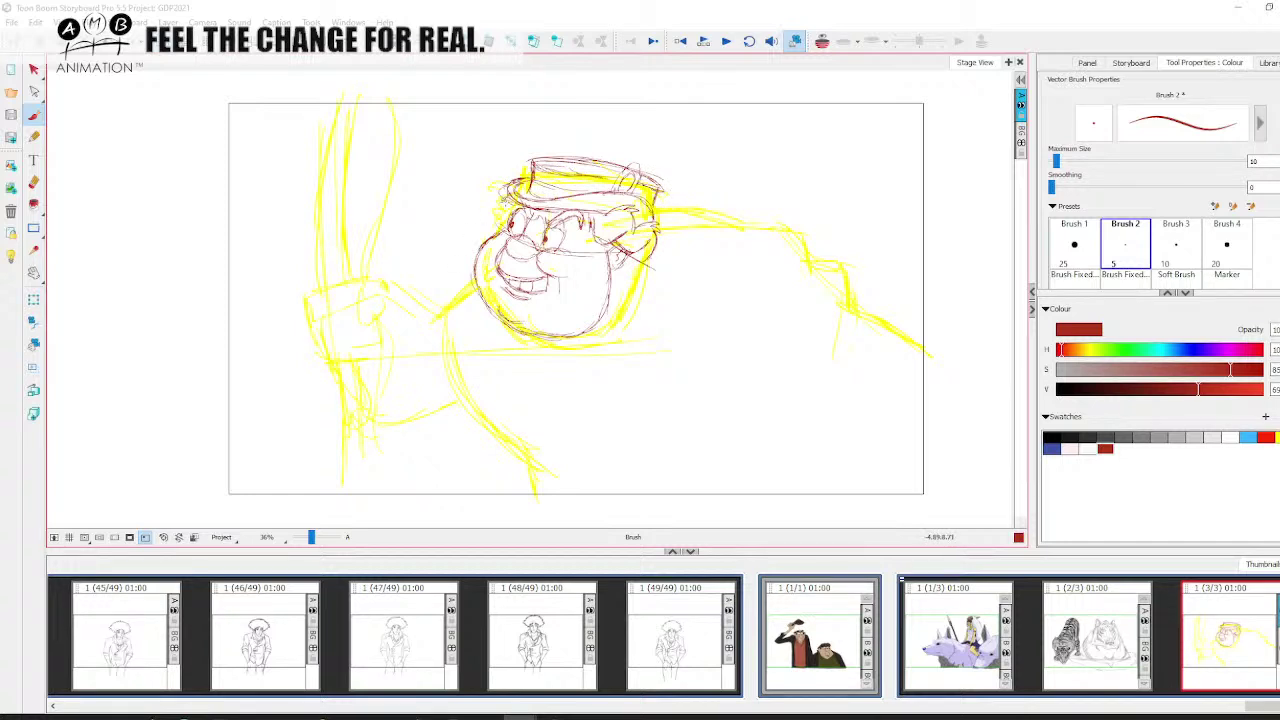
# Add small marks beside the left eye and sketch a wide collar curve from the left cheek to below the chin
pyautogui.moveTo(503, 203); pyautogui.dragTo(509, 208)
pyautogui.moveTo(501, 216)
pyautogui.mouseDown()
pyautogui.moveTo(500, 231)
pyautogui.moveTo(505, 217)
pyautogui.mouseUp()
pyautogui.moveTo(478, 270); pyautogui.dragTo(468, 348)
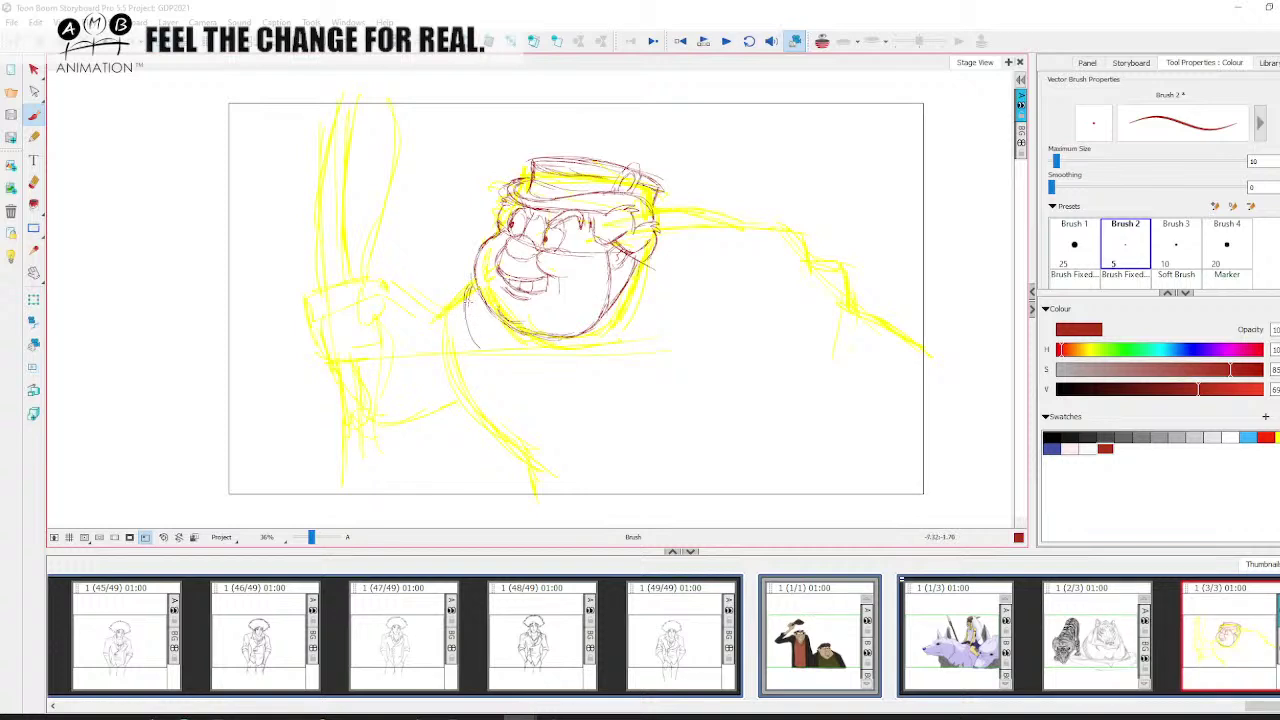
pyautogui.moveTo(472, 288)
pyautogui.mouseDown()
pyautogui.moveTo(478, 342)
pyautogui.moveTo(462, 332)
pyautogui.mouseUp()
pyautogui.moveTo(466, 300); pyautogui.dragTo(574, 390)
pyautogui.moveTo(540, 337)
pyautogui.mouseDown()
pyautogui.moveTo(588, 340)
pyautogui.moveTo(615, 313)
pyautogui.mouseUp()
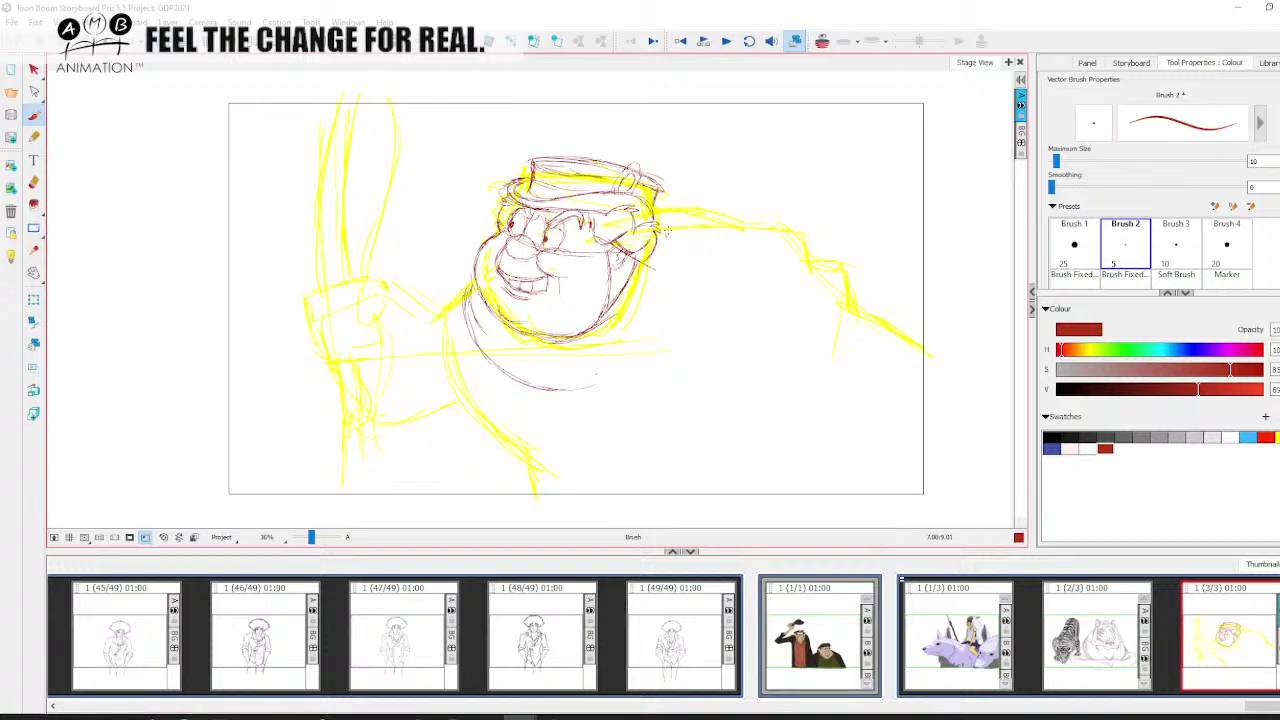
# Extend the outer collar curve around the right side of the face up to the temple
pyautogui.moveTo(660, 226)
pyautogui.mouseDown()
pyautogui.moveTo(674, 248)
pyautogui.moveTo(634, 318)
pyautogui.mouseUp()
pyautogui.moveTo(670, 224)
pyautogui.mouseDown()
pyautogui.moveTo(664, 290)
pyautogui.moveTo(636, 358)
pyautogui.mouseUp()
pyautogui.moveTo(526, 383)
pyautogui.mouseDown()
pyautogui.moveTo(600, 390)
pyautogui.moveTo(638, 354)
pyautogui.mouseUp()
pyautogui.moveTo(668, 284); pyautogui.dragTo(646, 342)
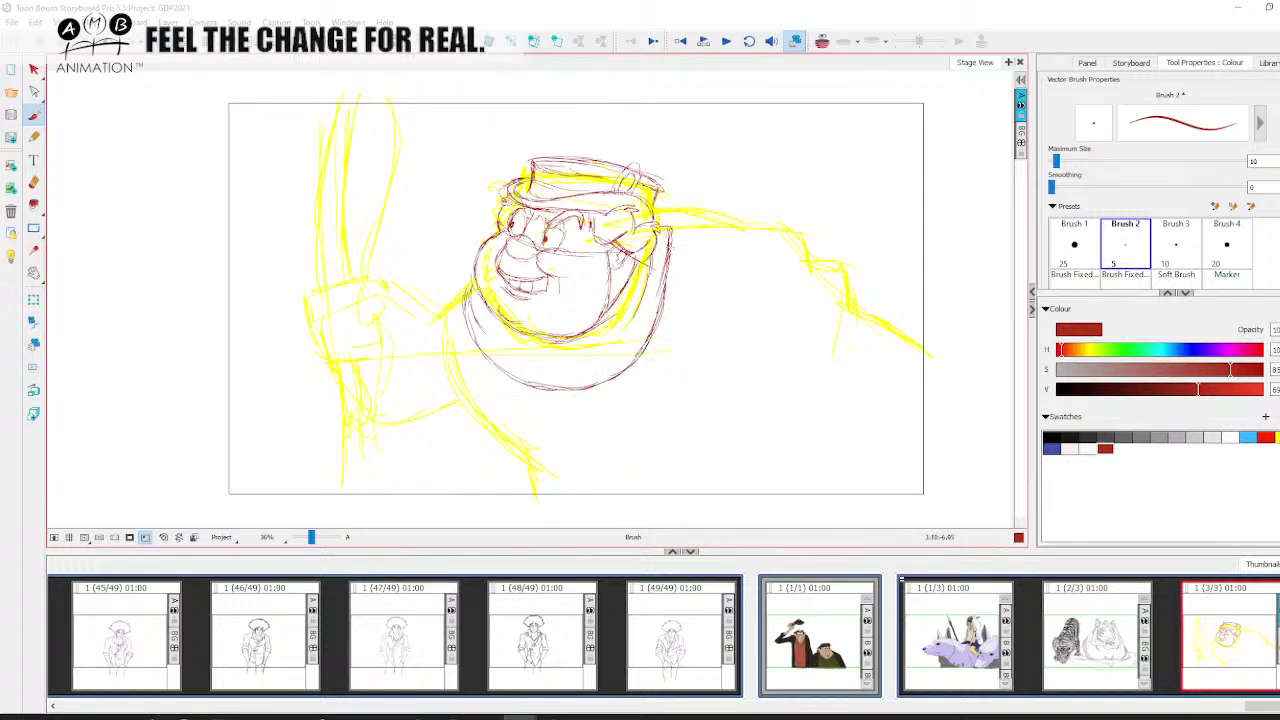
# Erase the upper part of the outer curve at the right of the face and return to the brush
pyautogui.click(40, 185)
pyautogui.moveTo(668, 240); pyautogui.dragTo(649, 338)
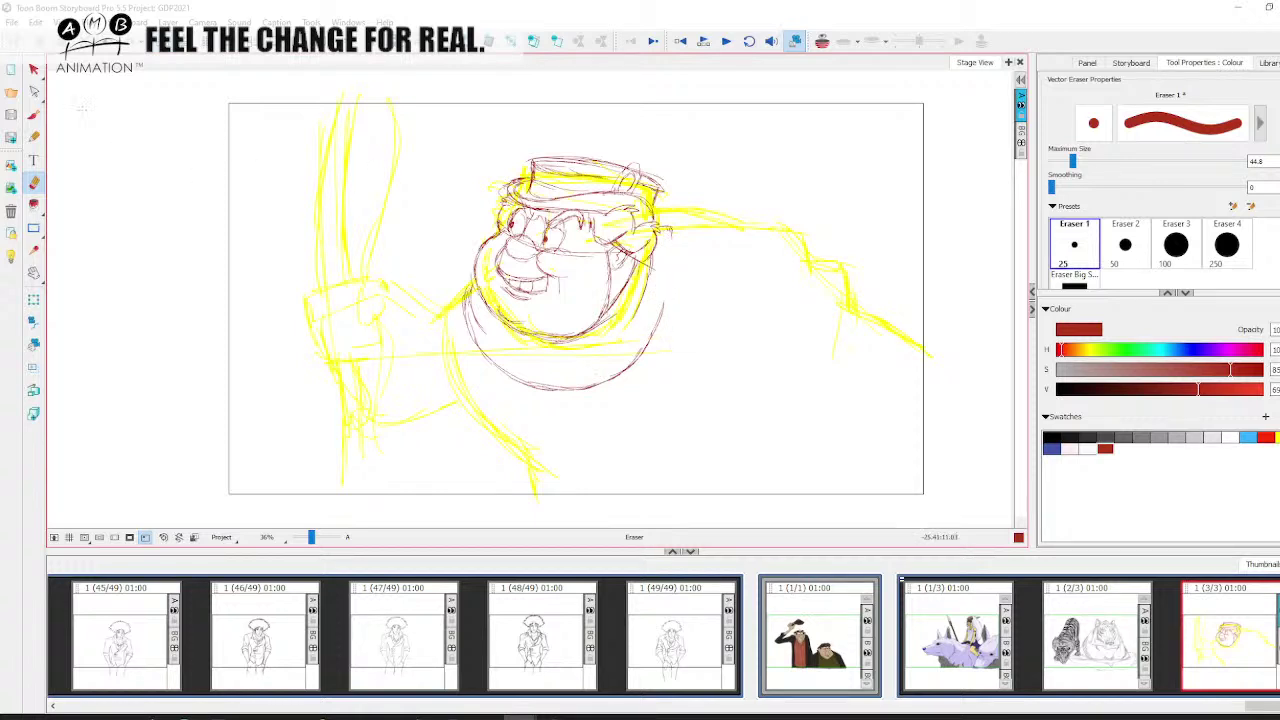
pyautogui.hotkey('alt', 'b')
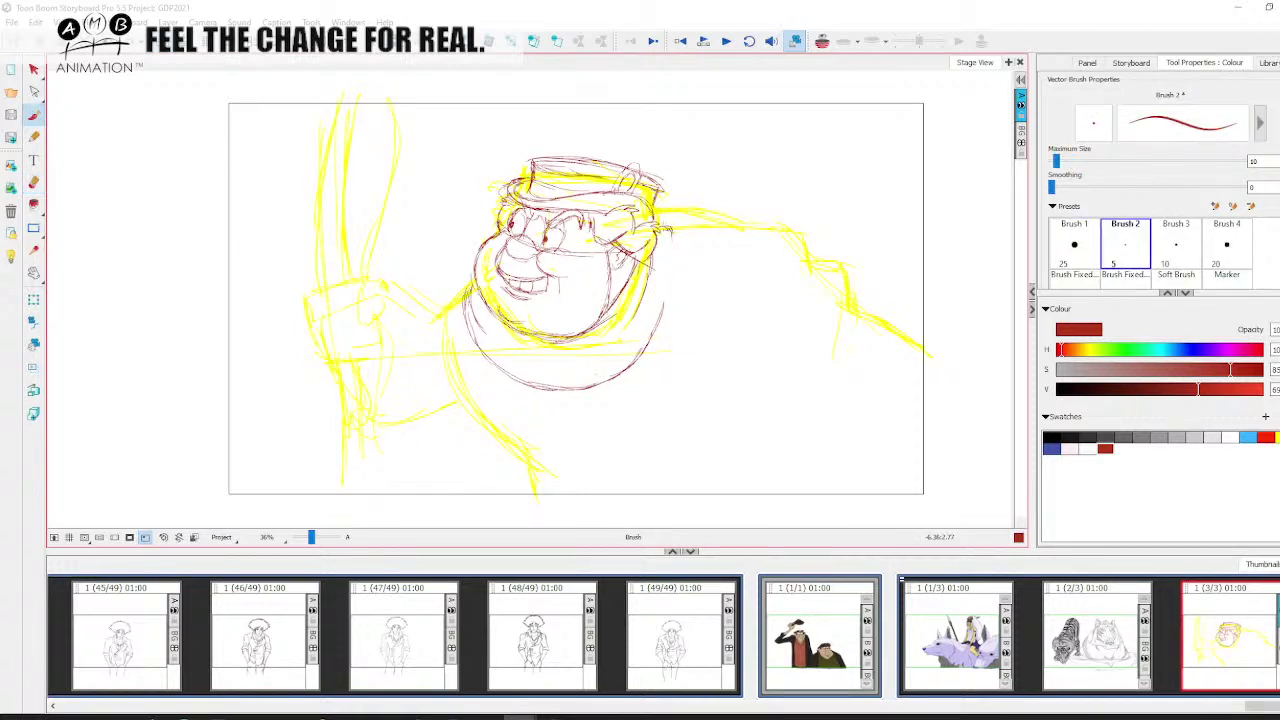
# Close the collar curve up the right side of the head and draw the small fold and tapering bump behind it
pyautogui.moveTo(672, 230)
pyautogui.mouseDown()
pyautogui.moveTo(666, 300)
pyautogui.moveTo(645, 348)
pyautogui.moveTo(614, 374)
pyautogui.mouseUp()
pyautogui.moveTo(529, 336); pyautogui.dragTo(566, 341)
pyautogui.moveTo(660, 206)
pyautogui.mouseDown()
pyautogui.moveTo(686, 206)
pyautogui.moveTo(683, 239)
pyautogui.moveTo(697, 198)
pyautogui.moveTo(672, 200)
pyautogui.moveTo(692, 197)
pyautogui.mouseUp()
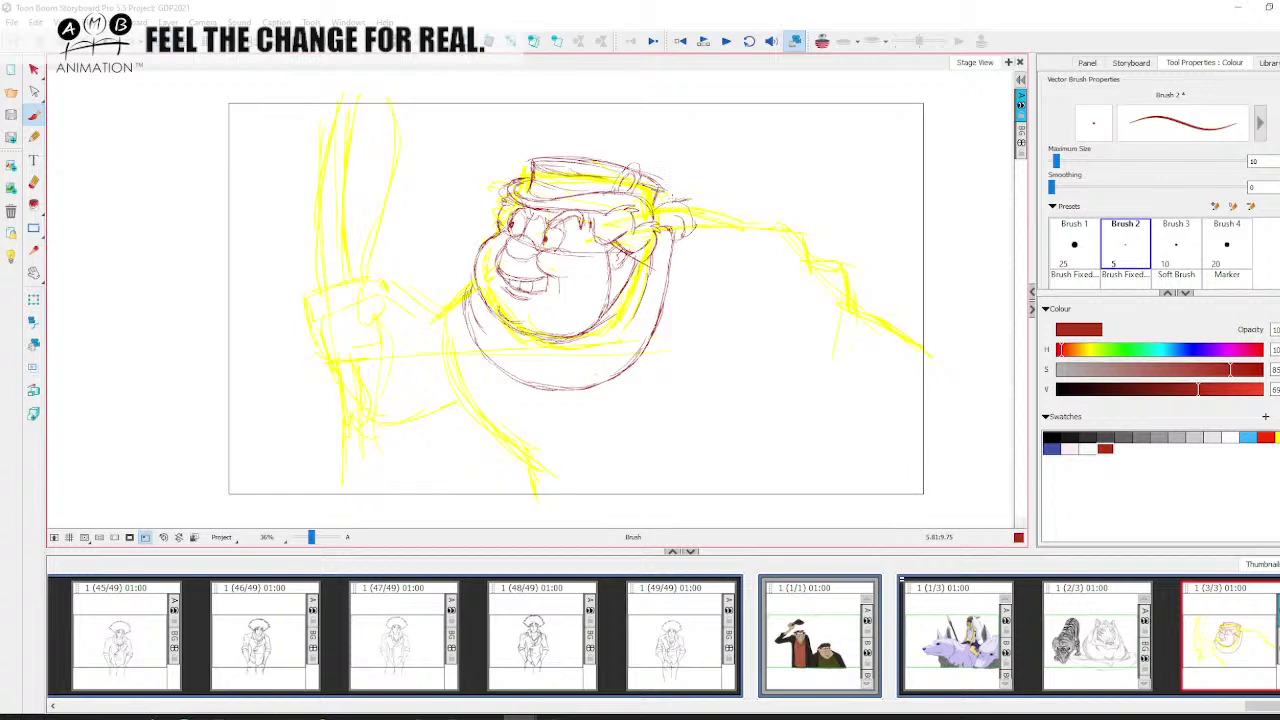
pyautogui.moveTo(660, 189); pyautogui.dragTo(690, 200)
pyautogui.moveTo(683, 203)
pyautogui.mouseDown()
pyautogui.moveTo(693, 215)
pyautogui.moveTo(674, 231)
pyautogui.mouseUp()
pyautogui.moveTo(687, 221); pyautogui.dragTo(681, 237)
pyautogui.moveTo(664, 192)
pyautogui.mouseDown()
pyautogui.moveTo(711, 193)
pyautogui.moveTo(746, 222)
pyautogui.moveTo(713, 199)
pyautogui.mouseUp()
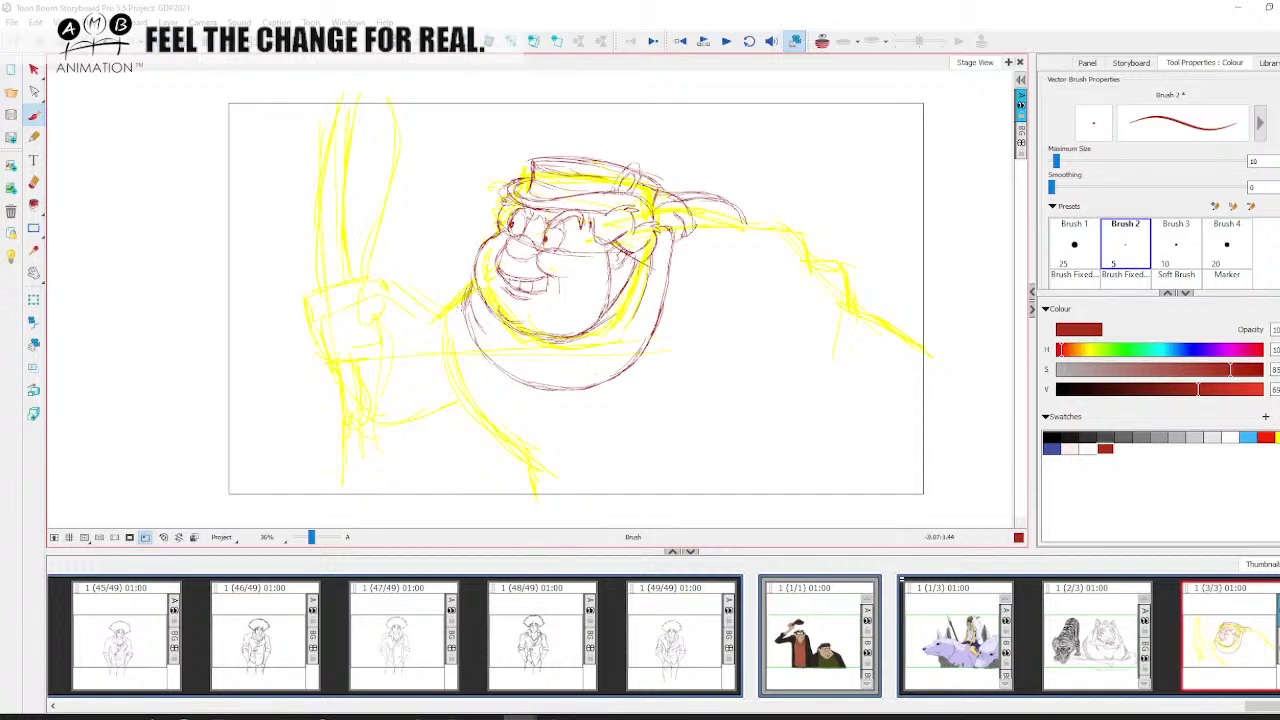
# Try longer collar edges meeting in a point below the chin, and undo the strokes
pyautogui.moveTo(472, 262)
pyautogui.mouseDown()
pyautogui.moveTo(460, 320)
pyautogui.moveTo(540, 408)
pyautogui.moveTo(620, 402)
pyautogui.mouseUp()
pyautogui.moveTo(683, 240); pyautogui.dragTo(622, 398)
pyautogui.moveTo(673, 262); pyautogui.dragTo(605, 427)
pyautogui.moveTo(673, 245); pyautogui.dragTo(617, 409)
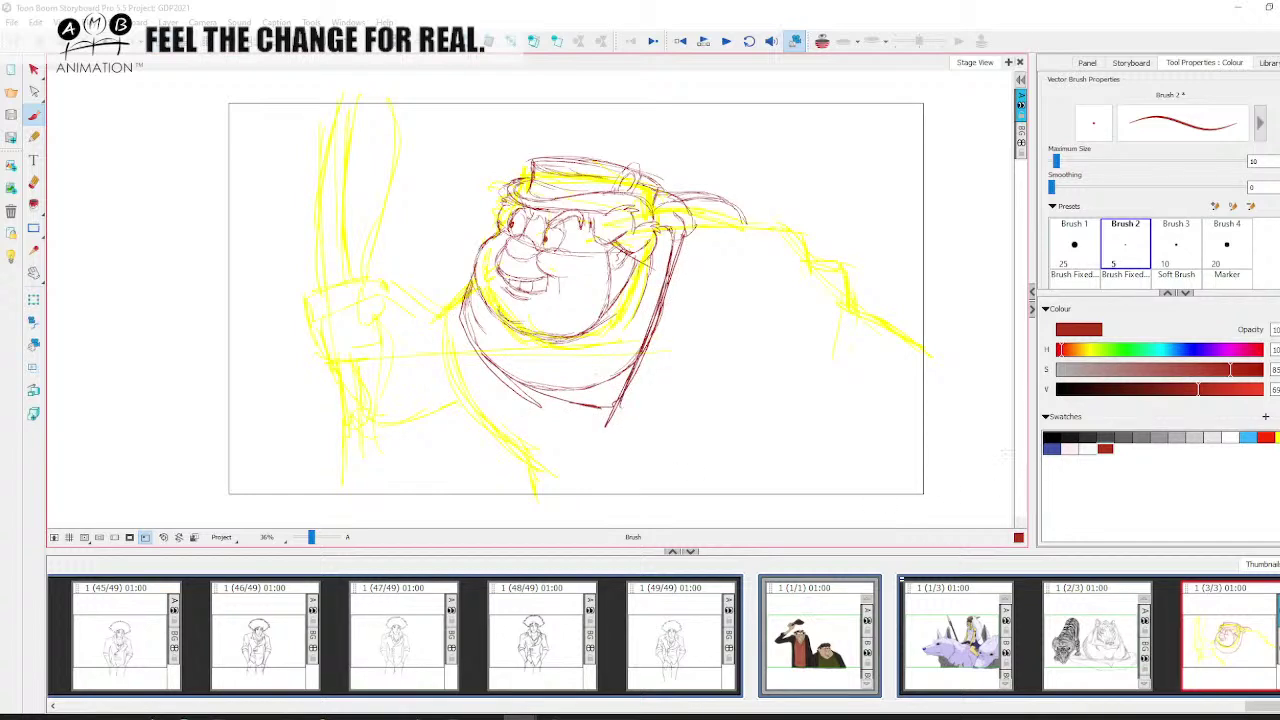
pyautogui.hotkey('ctrl', 'z')
pyautogui.hotkey('ctrl', 'z')
pyautogui.hotkey('ctrl', 'z')
pyautogui.hotkey('ctrl', 'z')
pyautogui.hotkey('ctrl', 'z')
# Try a collar from a curve under the chin and diagonal side lines, and undo these strokes
pyautogui.moveTo(468, 293); pyautogui.dragTo(580, 352)
pyautogui.moveTo(580, 350); pyautogui.dragTo(661, 222)
pyautogui.moveTo(659, 230)
pyautogui.mouseDown()
pyautogui.moveTo(572, 362)
pyautogui.moveTo(580, 354)
pyautogui.mouseUp()
pyautogui.hotkey('ctrl', 'z')
pyautogui.moveTo(435, 305); pyautogui.dragTo(603, 406)
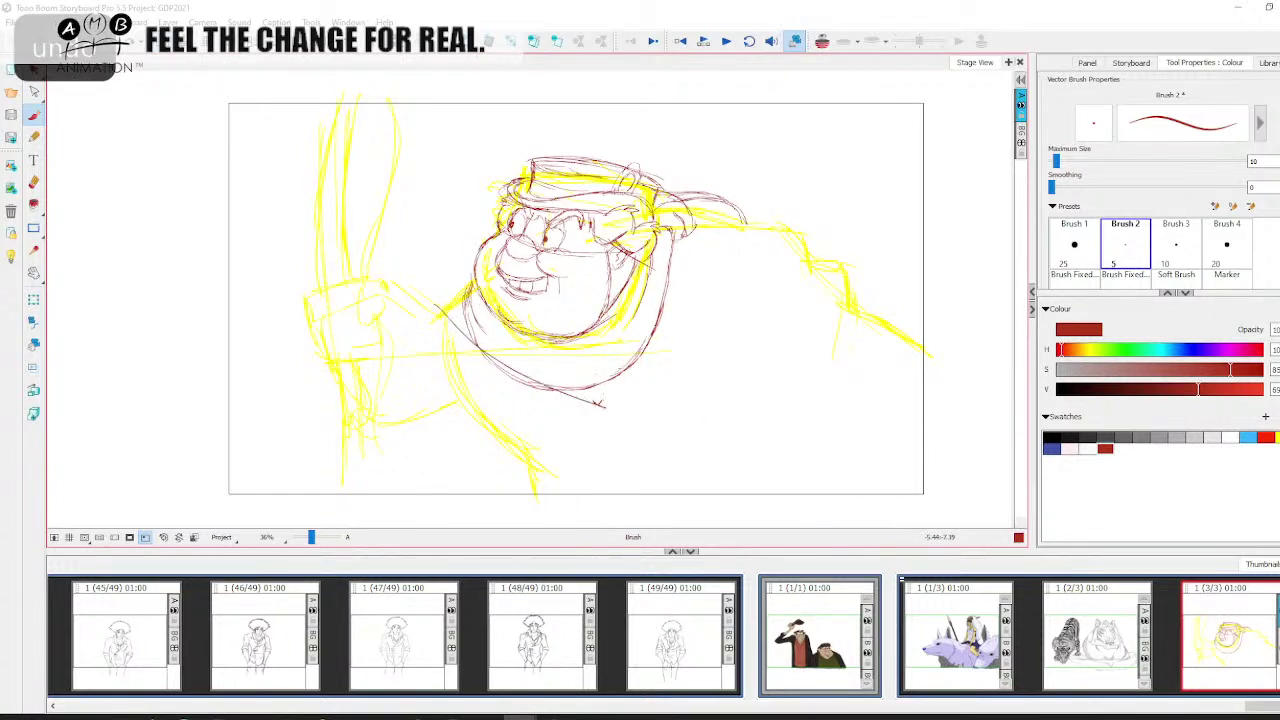
pyautogui.moveTo(705, 205)
pyautogui.mouseDown()
pyautogui.moveTo(605, 420)
pyautogui.moveTo(610, 400)
pyautogui.mouseUp()
pyautogui.hotkey('ctrl', 'z')
pyautogui.hotkey('ctrl', 'z')
pyautogui.hotkey('ctrl', 'z')
# Try two collar edges that cross below the chin, and undo them
pyautogui.moveTo(676, 230)
pyautogui.mouseDown()
pyautogui.moveTo(660, 312)
pyautogui.moveTo(597, 390)
pyautogui.mouseUp()
pyautogui.moveTo(442, 303); pyautogui.dragTo(602, 402)
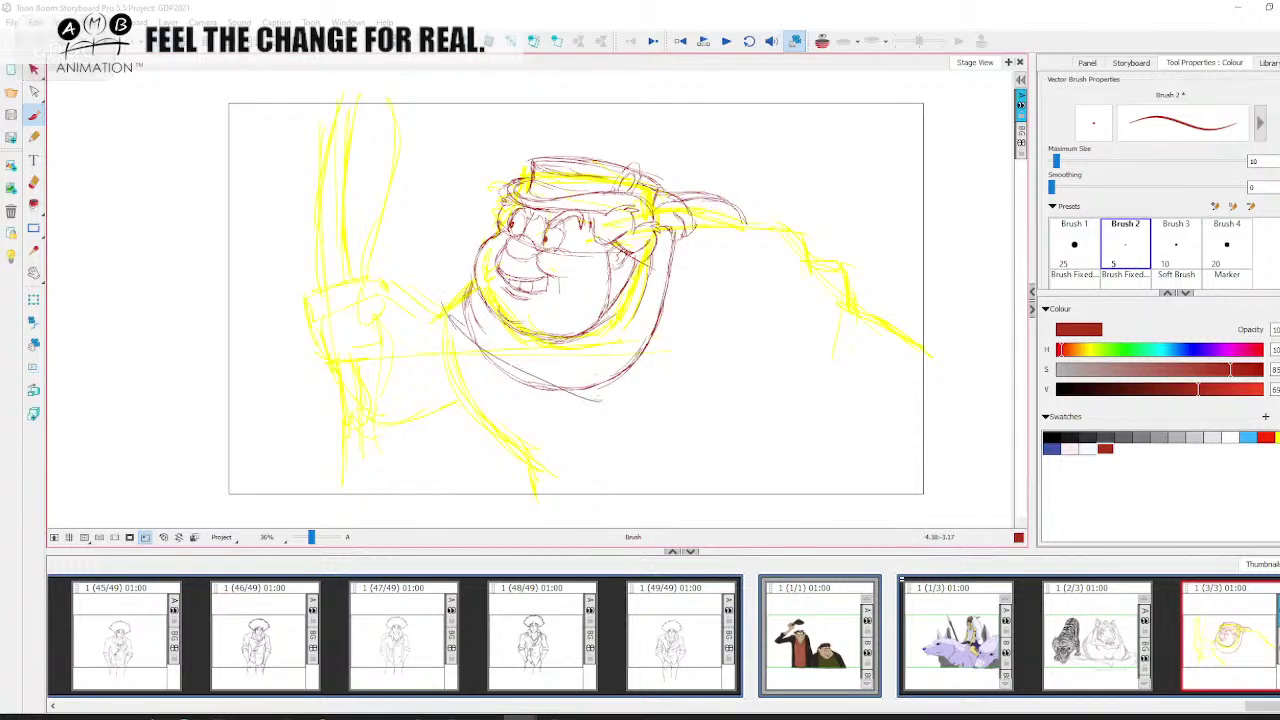
pyautogui.moveTo(675, 236); pyautogui.dragTo(596, 396)
pyautogui.moveTo(670, 258); pyautogui.dragTo(598, 401)
pyautogui.hotkey('ctrl', 'z')
pyautogui.hotkey('ctrl', 'z')
pyautogui.hotkey('ctrl', 'z')
# Try a wider crossing collar with repeated strokes out to the bump behind the head, and undo all of it
pyautogui.moveTo(443, 304); pyautogui.dragTo(604, 399)
pyautogui.moveTo(507, 365)
pyautogui.mouseDown()
pyautogui.moveTo(603, 400)
pyautogui.moveTo(625, 347)
pyautogui.moveTo(708, 240)
pyautogui.mouseUp()
pyautogui.moveTo(716, 238); pyautogui.dragTo(598, 406)
pyautogui.moveTo(634, 374); pyautogui.dragTo(723, 228)
pyautogui.moveTo(658, 332)
pyautogui.mouseDown()
pyautogui.moveTo(612, 398)
pyautogui.moveTo(620, 388)
pyautogui.mouseUp()
pyautogui.moveTo(714, 216)
pyautogui.mouseDown()
pyautogui.moveTo(654, 288)
pyautogui.moveTo(618, 392)
pyautogui.moveTo(458, 326)
pyautogui.moveTo(456, 346)
pyautogui.mouseUp()
pyautogui.moveTo(462, 286); pyautogui.dragTo(468, 344)
pyautogui.moveTo(484, 262)
pyautogui.mouseDown()
pyautogui.moveTo(452, 296)
pyautogui.moveTo(460, 314)
pyautogui.mouseUp()
pyautogui.moveTo(478, 320); pyautogui.dragTo(570, 362)
pyautogui.hotkey('ctrl', 'z')
pyautogui.hotkey('ctrl', 'z')
pyautogui.hotkey('ctrl', 'z')
pyautogui.hotkey('ctrl', 'z')
pyautogui.hotkey('ctrl', 'z')
pyautogui.hotkey('ctrl', 'z')
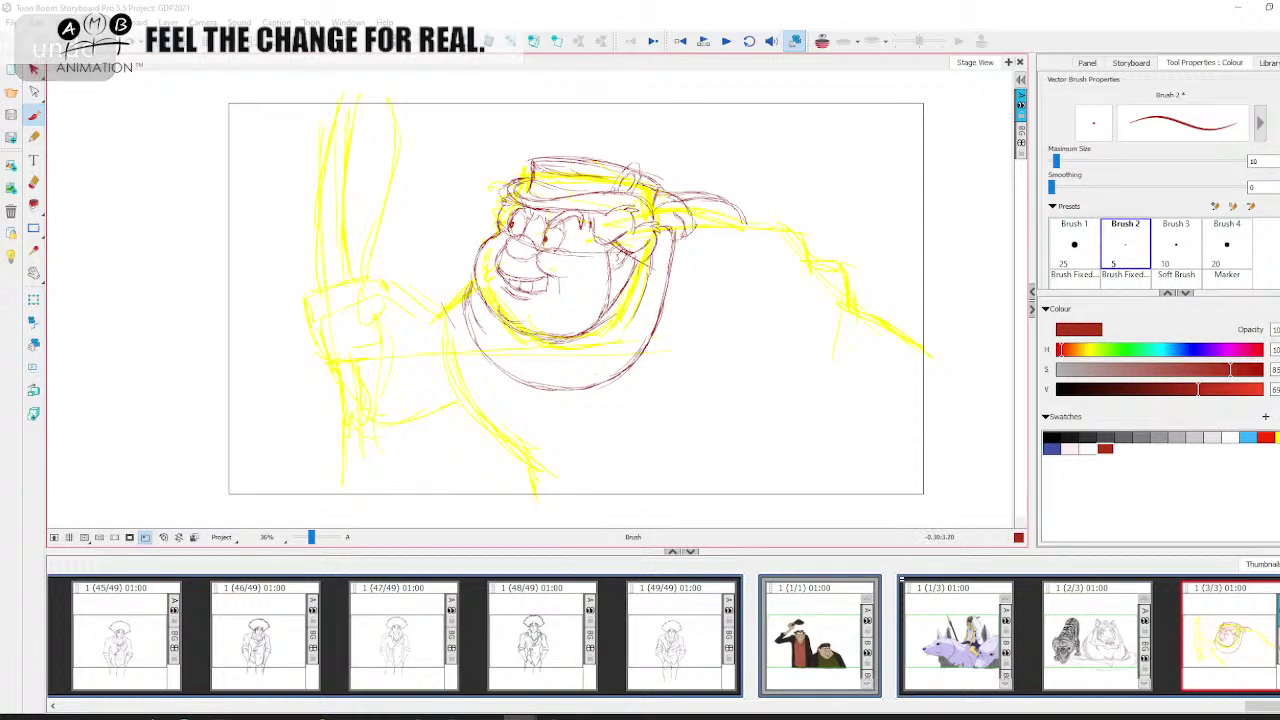
# Draw the right shoulder curve and the box-shaped forearm hanging beneath it
pyautogui.moveTo(692, 233); pyautogui.dragTo(736, 223)
pyautogui.moveTo(708, 226)
pyautogui.mouseDown()
pyautogui.moveTo(746, 223)
pyautogui.moveTo(709, 226)
pyautogui.mouseUp()
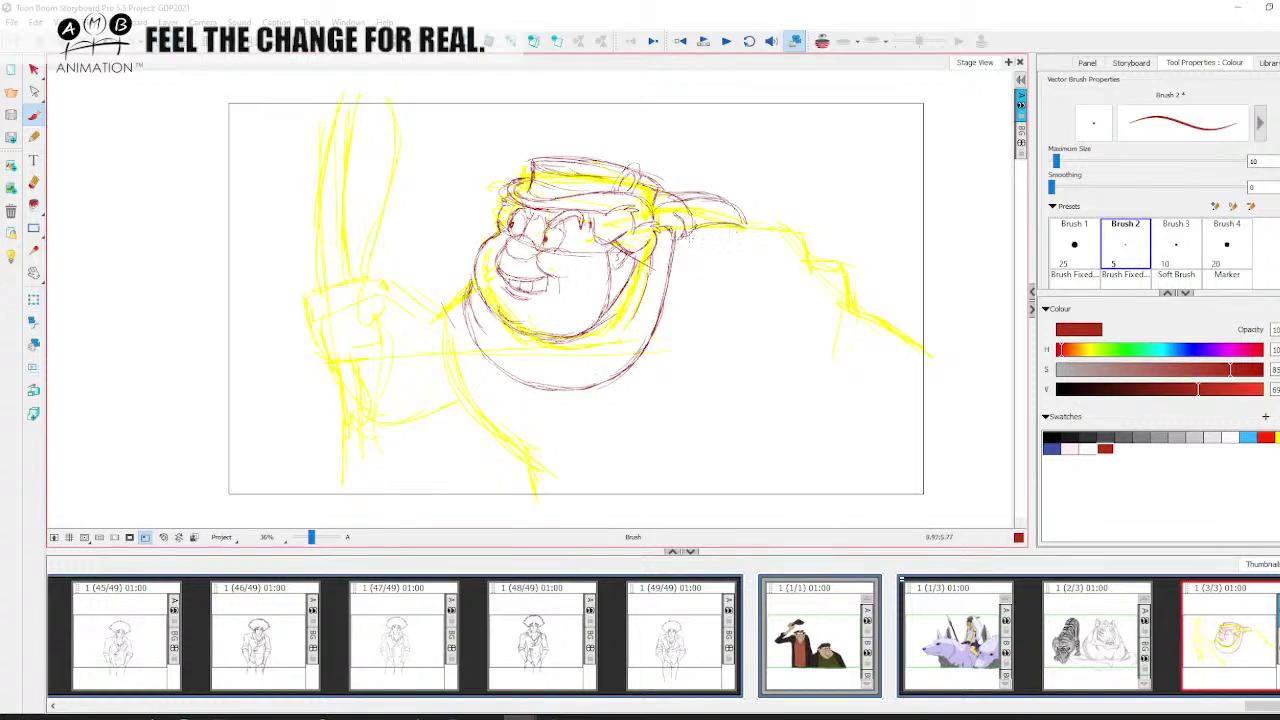
pyautogui.moveTo(714, 237)
pyautogui.mouseDown()
pyautogui.moveTo(800, 232)
pyautogui.moveTo(757, 222)
pyautogui.moveTo(826, 268)
pyautogui.mouseUp()
pyautogui.moveTo(745, 270); pyautogui.dragTo(840, 280)
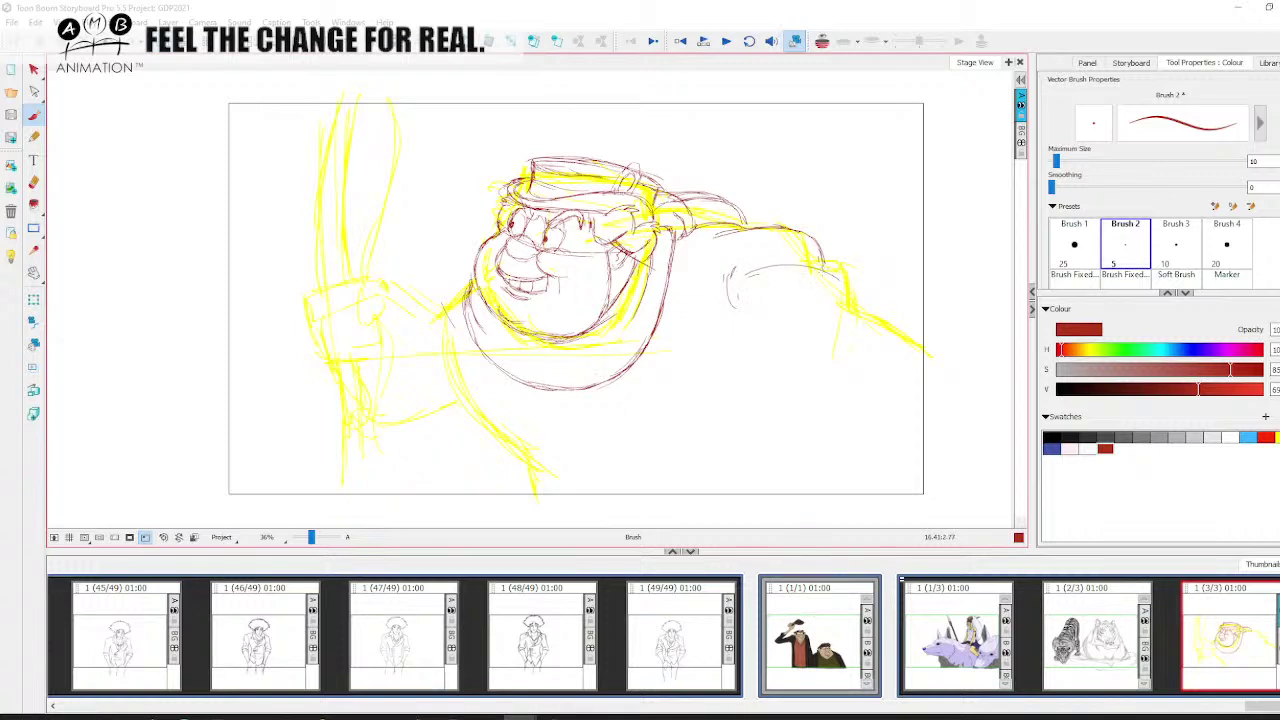
pyautogui.moveTo(822, 250)
pyautogui.mouseDown()
pyautogui.moveTo(841, 289)
pyautogui.moveTo(819, 361)
pyautogui.mouseUp()
pyautogui.moveTo(767, 269)
pyautogui.mouseDown()
pyautogui.moveTo(729, 281)
pyautogui.moveTo(738, 351)
pyautogui.moveTo(822, 366)
pyautogui.mouseUp()
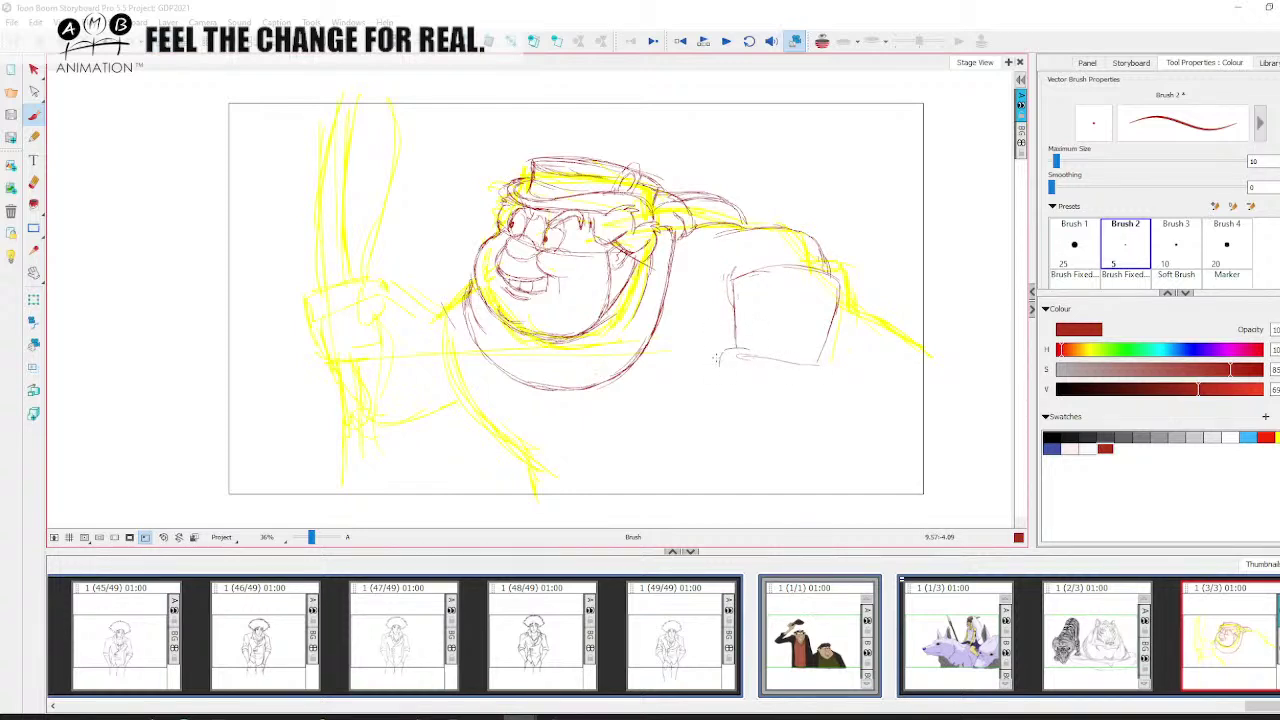
# Draw the clenched fist below the right forearm with finger bumps and three short knuckle lines
pyautogui.moveTo(717, 352)
pyautogui.mouseDown()
pyautogui.moveTo(726, 403)
pyautogui.moveTo(798, 418)
pyautogui.mouseUp()
pyautogui.moveTo(818, 354)
pyautogui.mouseDown()
pyautogui.moveTo(810, 410)
pyautogui.moveTo(788, 426)
pyautogui.mouseUp()
pyautogui.moveTo(718, 352)
pyautogui.mouseDown()
pyautogui.moveTo(718, 398)
pyautogui.moveTo(746, 404)
pyautogui.moveTo(738, 412)
pyautogui.moveTo(762, 392)
pyautogui.moveTo(756, 422)
pyautogui.moveTo(792, 402)
pyautogui.moveTo(768, 394)
pyautogui.moveTo(814, 404)
pyautogui.mouseUp()
pyautogui.hotkey('ctrl', 'z')
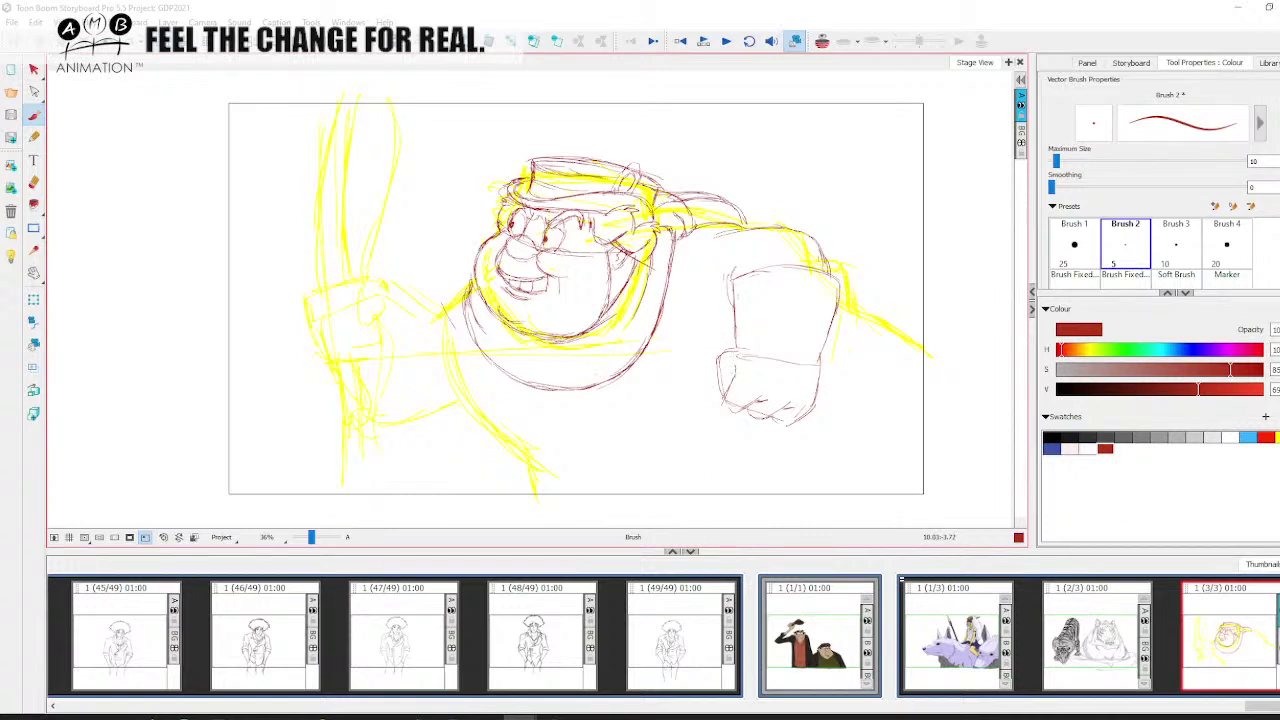
pyautogui.moveTo(737, 363)
pyautogui.mouseDown()
pyautogui.moveTo(733, 383)
pyautogui.moveTo(718, 359)
pyautogui.moveTo(725, 411)
pyautogui.moveTo(798, 424)
pyautogui.moveTo(809, 411)
pyautogui.mouseUp()
pyautogui.moveTo(780, 354)
pyautogui.mouseDown()
pyautogui.moveTo(776, 374)
pyautogui.moveTo(796, 378)
pyautogui.mouseUp()
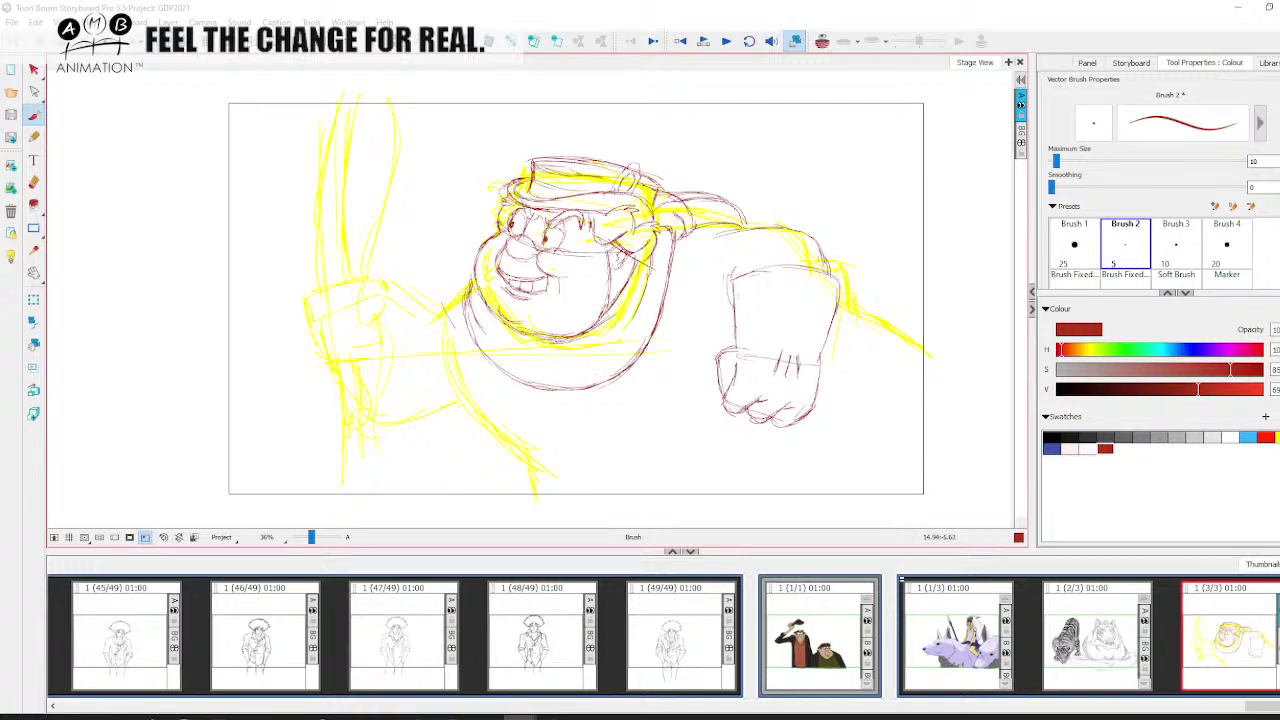
# Reinforce the right forearm's side outlines and add short sleeve folds on its inner side
pyautogui.moveTo(727, 349)
pyautogui.mouseDown()
pyautogui.moveTo(743, 344)
pyautogui.moveTo(734, 274)
pyautogui.moveTo(810, 264)
pyautogui.moveTo(840, 290)
pyautogui.mouseUp()
pyautogui.moveTo(826, 336); pyautogui.dragTo(824, 362)
pyautogui.moveTo(722, 264)
pyautogui.mouseDown()
pyautogui.moveTo(735, 301)
pyautogui.moveTo(706, 318)
pyautogui.moveTo(716, 306)
pyautogui.mouseUp()
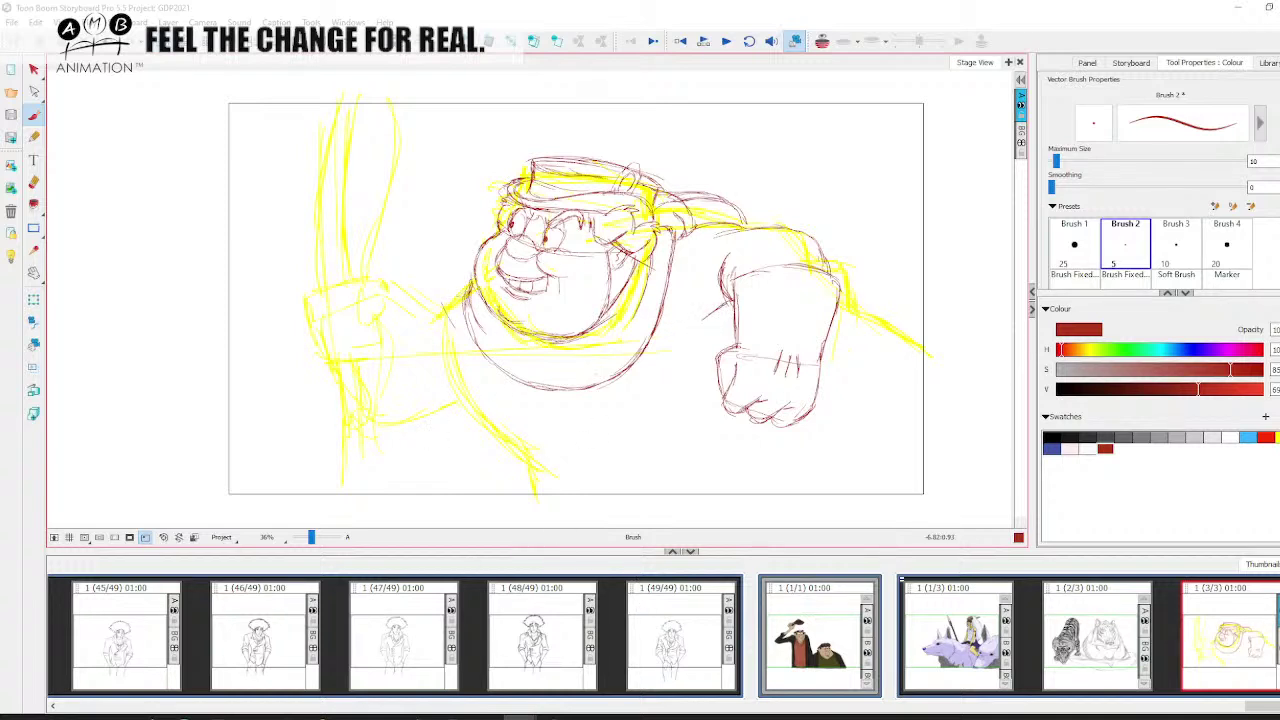
# Draw the left shoulder and underarm lines and the coat's front edge from the collar to the panel's lower border
pyautogui.moveTo(470, 288); pyautogui.dragTo(428, 312)
pyautogui.moveTo(434, 421); pyautogui.dragTo(468, 410)
pyautogui.moveTo(486, 350); pyautogui.dragTo(497, 392)
pyautogui.moveTo(472, 409); pyautogui.dragTo(543, 468)
pyautogui.moveTo(486, 366); pyautogui.dragTo(550, 458)
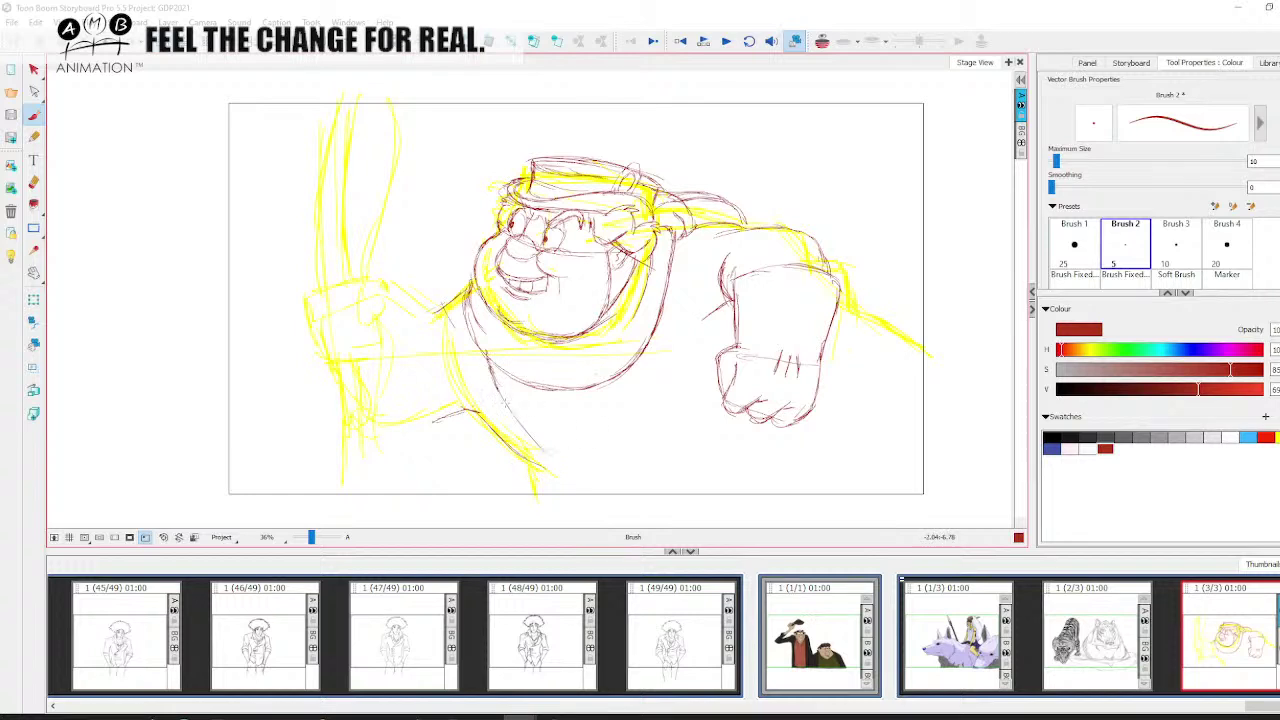
pyautogui.moveTo(502, 400)
pyautogui.mouseDown()
pyautogui.moveTo(574, 468)
pyautogui.moveTo(648, 480)
pyautogui.mouseUp()
pyautogui.moveTo(548, 456); pyautogui.dragTo(574, 497)
pyautogui.moveTo(530, 458); pyautogui.dragTo(538, 494)
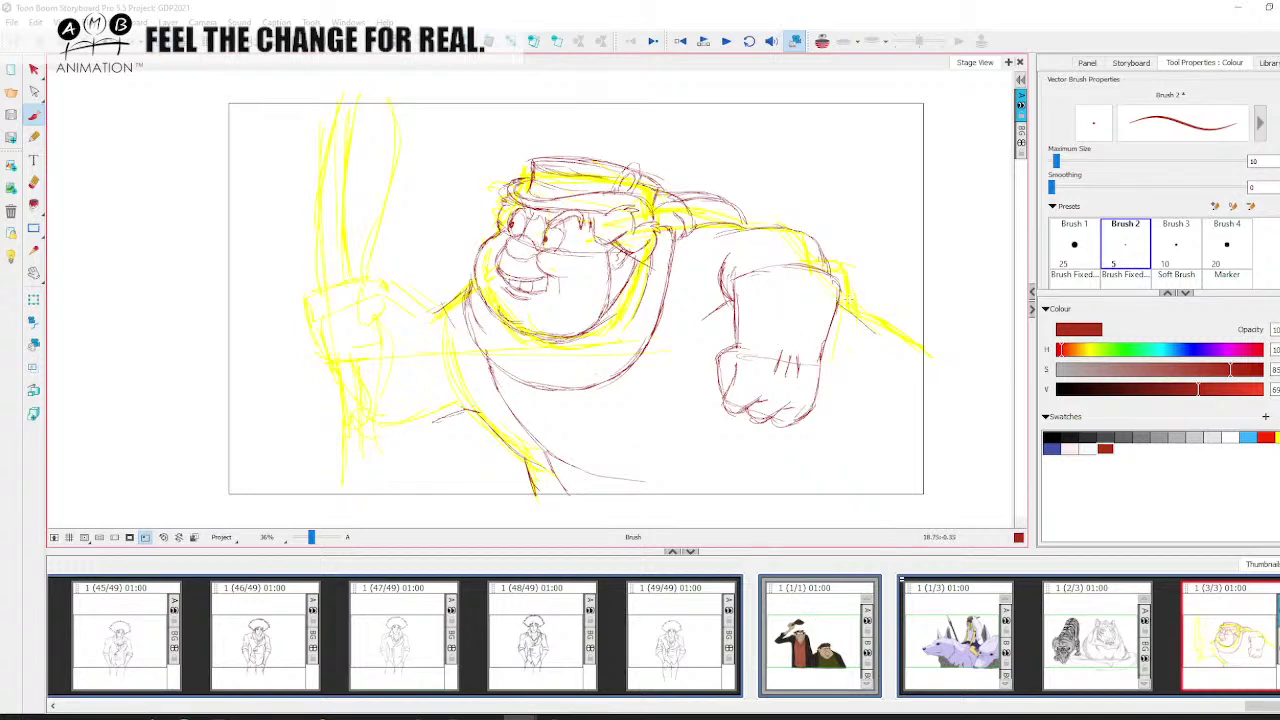
# Draw the line running down from the right elbow and place four round buttons on the coat front
pyautogui.moveTo(848, 298); pyautogui.dragTo(903, 367)
pyautogui.moveTo(498, 375)
pyautogui.mouseDown()
pyautogui.moveTo(501, 398)
pyautogui.moveTo(496, 378)
pyautogui.mouseUp()
pyautogui.moveTo(612, 378)
pyautogui.mouseDown()
pyautogui.moveTo(618, 399)
pyautogui.moveTo(622, 376)
pyautogui.moveTo(628, 390)
pyautogui.mouseUp()
pyautogui.moveTo(558, 462)
pyautogui.mouseDown()
pyautogui.moveTo(545, 452)
pyautogui.moveTo(552, 437)
pyautogui.moveTo(560, 460)
pyautogui.mouseUp()
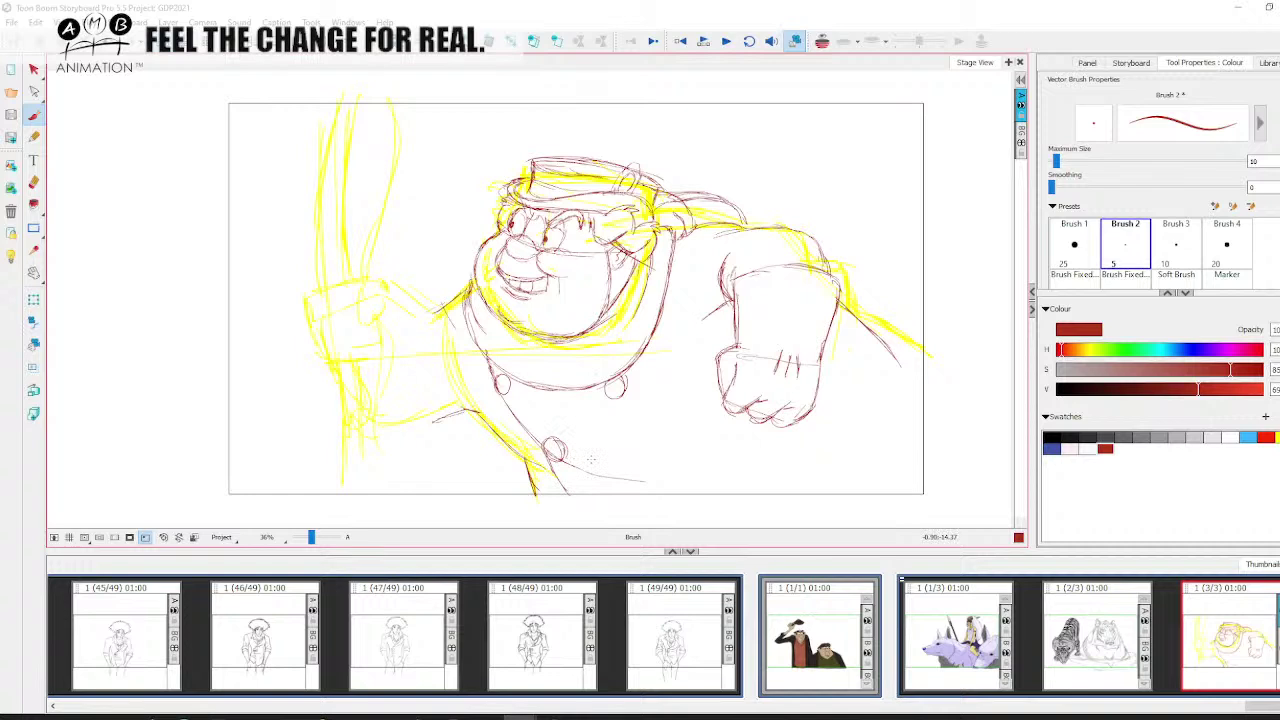
pyautogui.moveTo(650, 440)
pyautogui.mouseDown()
pyautogui.moveTo(642, 452)
pyautogui.moveTo(666, 460)
pyautogui.moveTo(656, 441)
pyautogui.moveTo(656, 465)
pyautogui.mouseUp()
# Try lines linking the four coat buttons, and undo them
pyautogui.moveTo(498, 376)
pyautogui.mouseDown()
pyautogui.moveTo(669, 461)
pyautogui.moveTo(547, 461)
pyautogui.moveTo(668, 458)
pyautogui.mouseUp()
pyautogui.hotkey('ctrl', 'z')
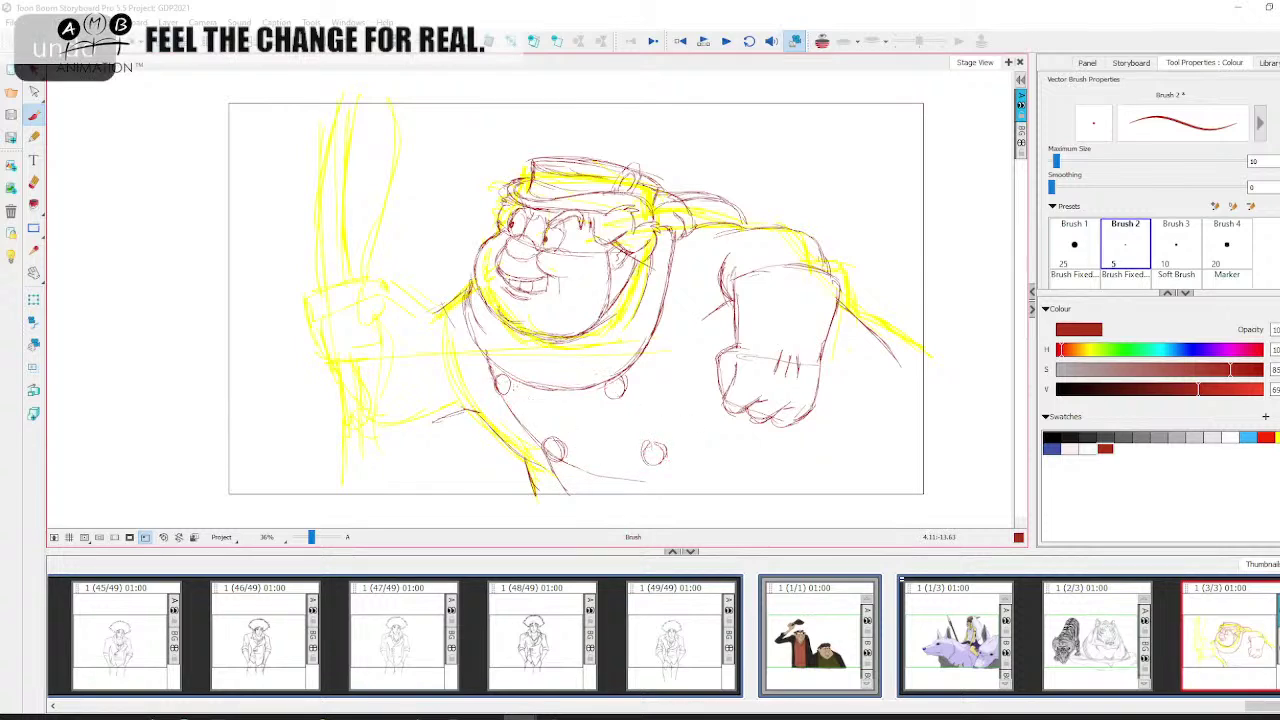
pyautogui.moveTo(508, 378)
pyautogui.mouseDown()
pyautogui.moveTo(566, 454)
pyautogui.moveTo(668, 455)
pyautogui.moveTo(624, 388)
pyautogui.mouseUp()
pyautogui.moveTo(488, 380)
pyautogui.mouseDown()
pyautogui.moveTo(630, 379)
pyautogui.moveTo(612, 378)
pyautogui.moveTo(662, 454)
pyautogui.mouseUp()
pyautogui.moveTo(667, 455); pyautogui.dragTo(552, 460)
pyautogui.moveTo(550, 450); pyautogui.dragTo(506, 370)
pyautogui.hotkey('ctrl', 'z')
pyautogui.moveTo(498, 378)
pyautogui.mouseDown()
pyautogui.moveTo(612, 383)
pyautogui.moveTo(676, 457)
pyautogui.moveTo(524, 416)
pyautogui.moveTo(567, 457)
pyautogui.moveTo(664, 460)
pyautogui.mouseUp()
pyautogui.hotkey('ctrl', 'z')
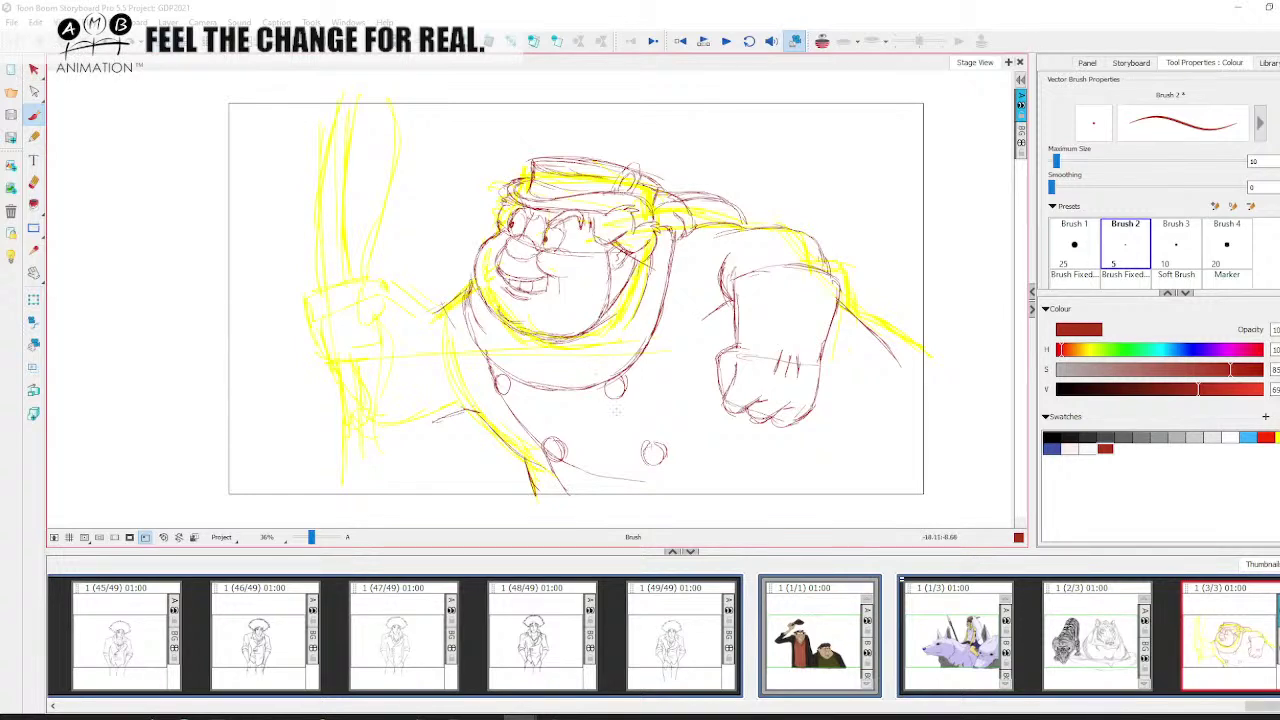
pyautogui.moveTo(507, 377)
pyautogui.mouseDown()
pyautogui.moveTo(670, 447)
pyautogui.moveTo(558, 459)
pyautogui.moveTo(522, 415)
pyautogui.mouseUp()
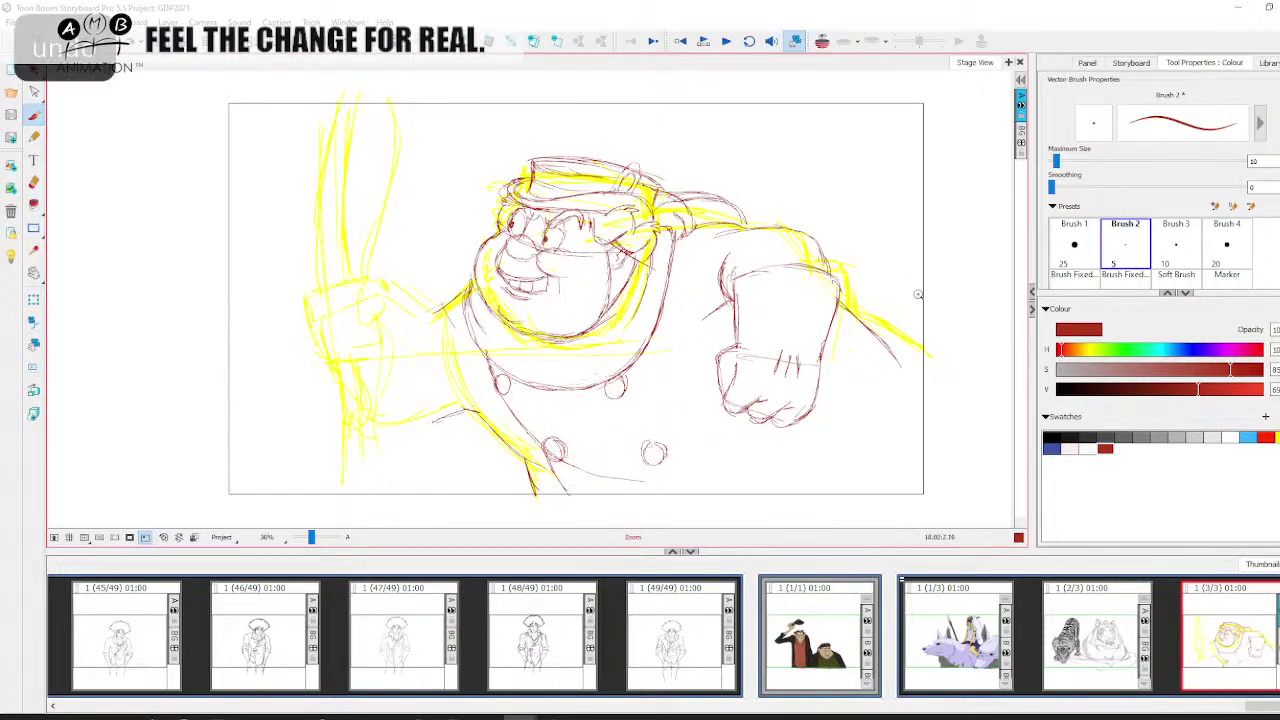
# Choose the blue swatch and sketch an arched body outline in the empty space beside the panel
pyautogui.moveTo(916, 369); pyautogui.dragTo(686, 364)
pyautogui.click(1051, 448)
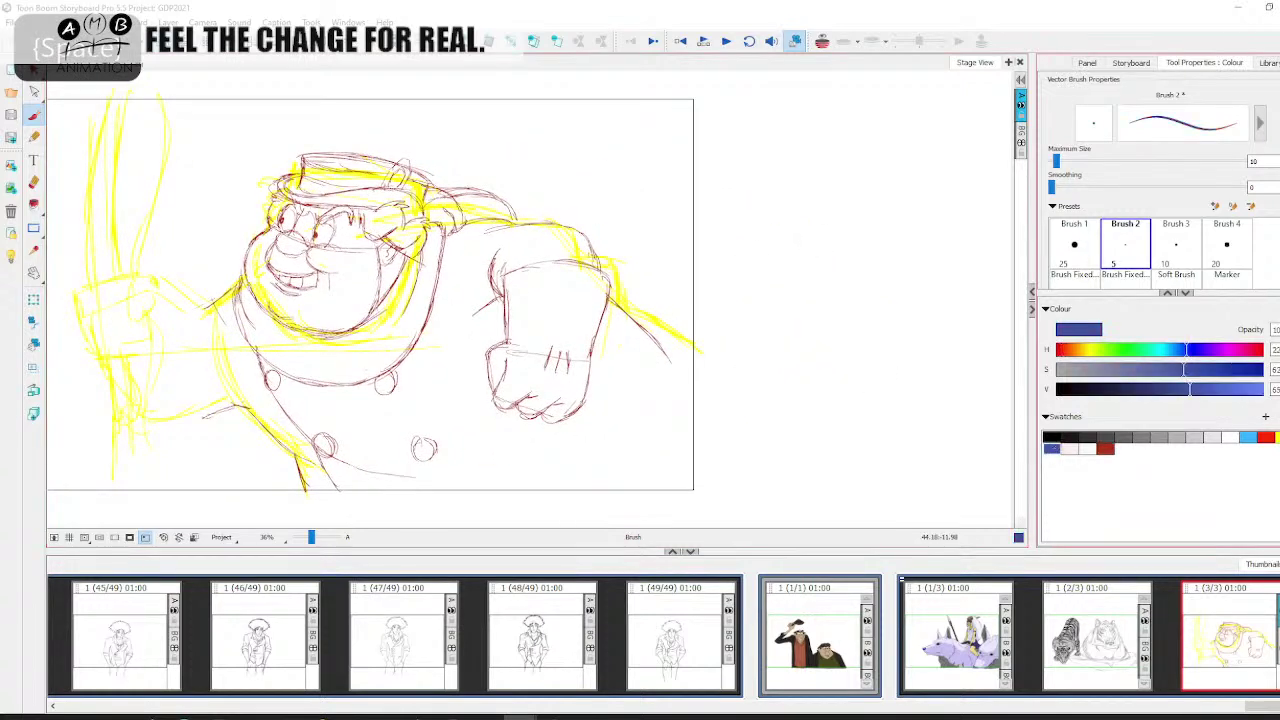
pyautogui.moveTo(752, 258)
pyautogui.mouseDown()
pyautogui.moveTo(810, 195)
pyautogui.moveTo(956, 344)
pyautogui.moveTo(844, 181)
pyautogui.moveTo(704, 360)
pyautogui.mouseUp()
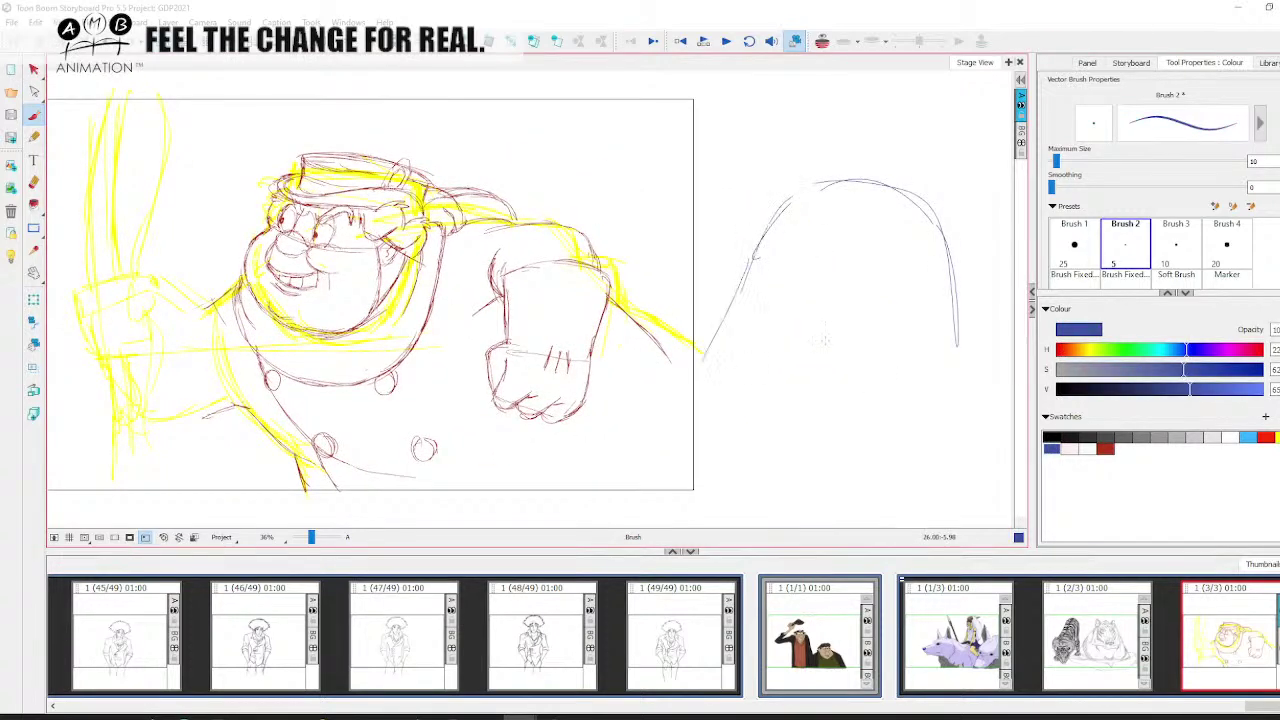
pyautogui.moveTo(961, 282); pyautogui.dragTo(941, 404)
# Sketch the blue figure's two outstretched arms with rough hands at their ends
pyautogui.moveTo(789, 187); pyautogui.dragTo(624, 238)
pyautogui.moveTo(600, 213); pyautogui.dragTo(615, 286)
pyautogui.moveTo(623, 284); pyautogui.dragTo(718, 321)
pyautogui.press('space')
pyautogui.moveTo(879, 322); pyautogui.dragTo(793, 328)
pyautogui.moveTo(869, 230); pyautogui.dragTo(956, 308)
pyautogui.moveTo(963, 311)
pyautogui.mouseDown()
pyautogui.moveTo(986, 320)
pyautogui.moveTo(906, 388)
pyautogui.mouseUp()
pyautogui.moveTo(574, 226); pyautogui.dragTo(552, 318)
pyautogui.moveTo(559, 233)
pyautogui.mouseDown()
pyautogui.moveTo(504, 228)
pyautogui.moveTo(509, 274)
pyautogui.mouseUp()
pyautogui.moveTo(952, 307)
pyautogui.mouseDown()
pyautogui.moveTo(990, 311)
pyautogui.moveTo(969, 333)
pyautogui.mouseUp()
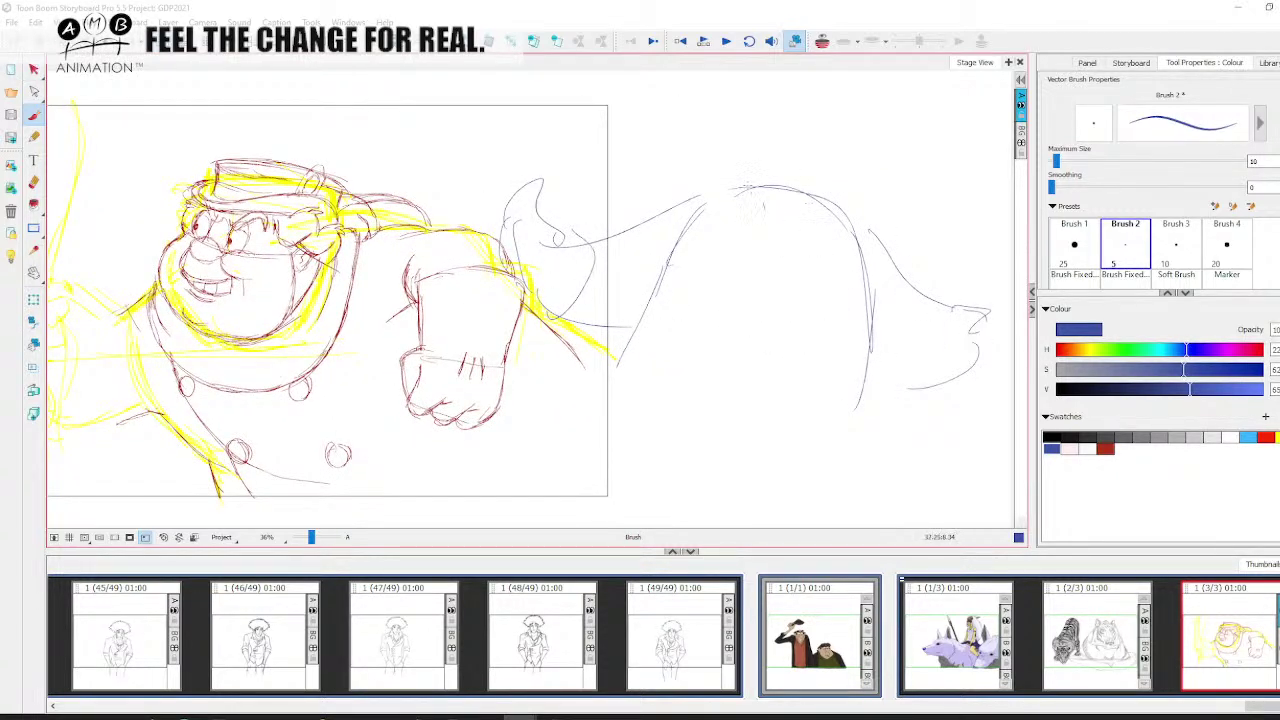
# Add the coat's front edge, the collar curve and the rough head outline to the blue figure
pyautogui.moveTo(758, 186); pyautogui.dragTo(688, 382)
pyautogui.moveTo(692, 184)
pyautogui.mouseDown()
pyautogui.moveTo(720, 222)
pyautogui.moveTo(852, 250)
pyautogui.mouseUp()
pyautogui.moveTo(866, 212); pyautogui.dragTo(846, 246)
pyautogui.moveTo(676, 188); pyautogui.dragTo(708, 172)
pyautogui.moveTo(766, 130); pyautogui.dragTo(750, 190)
pyautogui.moveTo(838, 138)
pyautogui.mouseDown()
pyautogui.moveTo(849, 174)
pyautogui.moveTo(826, 208)
pyautogui.mouseUp()
# Sketch the blue figure's face with eyebrows, eyes, a round nose and an open mouth
pyautogui.press('space')
pyautogui.moveTo(800, 180); pyautogui.dragTo(800, 216)
pyautogui.moveTo(712, 185); pyautogui.dragTo(762, 164)
pyautogui.moveTo(734, 175)
pyautogui.mouseDown()
pyautogui.moveTo(752, 138)
pyautogui.moveTo(748, 152)
pyautogui.moveTo(848, 210)
pyautogui.moveTo(802, 184)
pyautogui.mouseUp()
pyautogui.moveTo(780, 150)
pyautogui.mouseDown()
pyautogui.moveTo(792, 175)
pyautogui.moveTo(834, 172)
pyautogui.moveTo(836, 150)
pyautogui.mouseUp()
pyautogui.moveTo(786, 197); pyautogui.dragTo(822, 200)
pyautogui.moveTo(778, 196); pyautogui.dragTo(810, 220)
pyautogui.moveTo(818, 194); pyautogui.dragTo(812, 228)
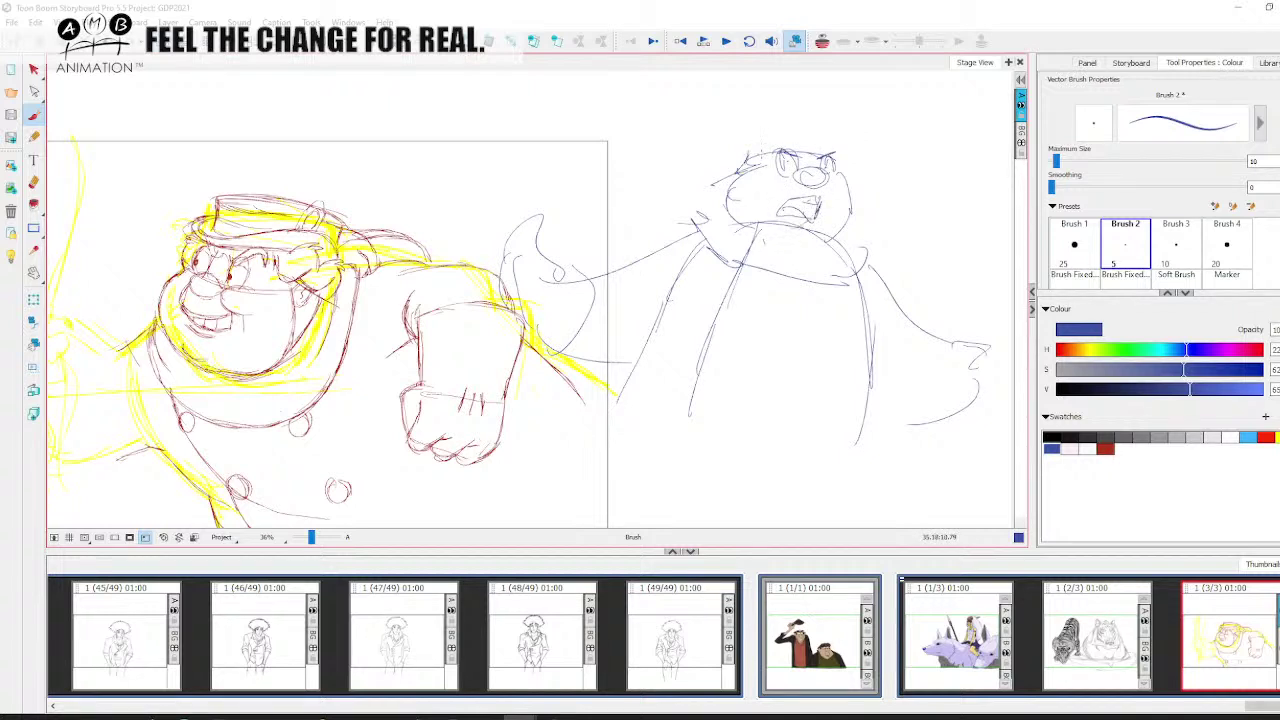
# Draw the ear and a flat hat with a brim on the blue figure's head
pyautogui.moveTo(762, 156)
pyautogui.mouseDown()
pyautogui.moveTo(726, 144)
pyautogui.moveTo(708, 186)
pyautogui.moveTo(722, 196)
pyautogui.mouseUp()
pyautogui.moveTo(734, 172)
pyautogui.mouseDown()
pyautogui.moveTo(772, 135)
pyautogui.moveTo(850, 135)
pyautogui.moveTo(834, 162)
pyautogui.mouseUp()
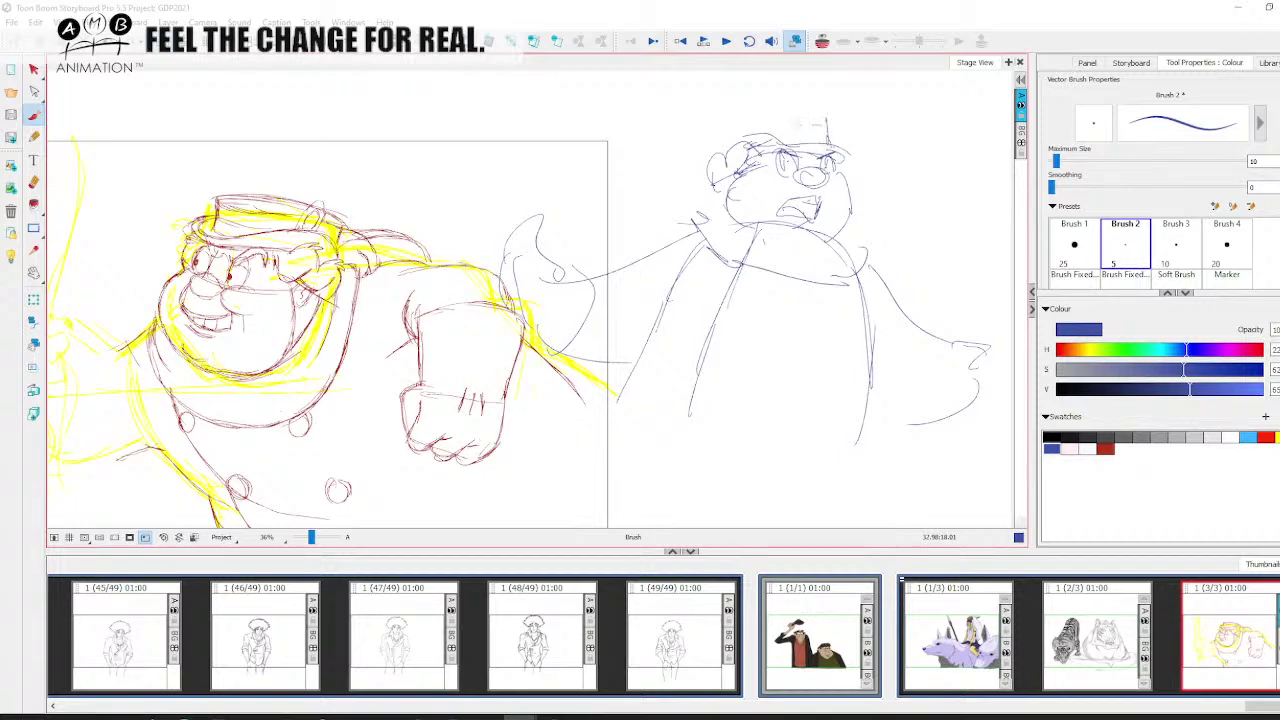
pyautogui.moveTo(756, 134); pyautogui.dragTo(812, 128)
pyautogui.moveTo(766, 131); pyautogui.dragTo(790, 127)
# Draw two round chest buttons on the blue figure with a four-sided guide outline below, undoing a stray stroke
pyautogui.press('space')
pyautogui.moveTo(834, 308); pyautogui.dragTo(838, 248)
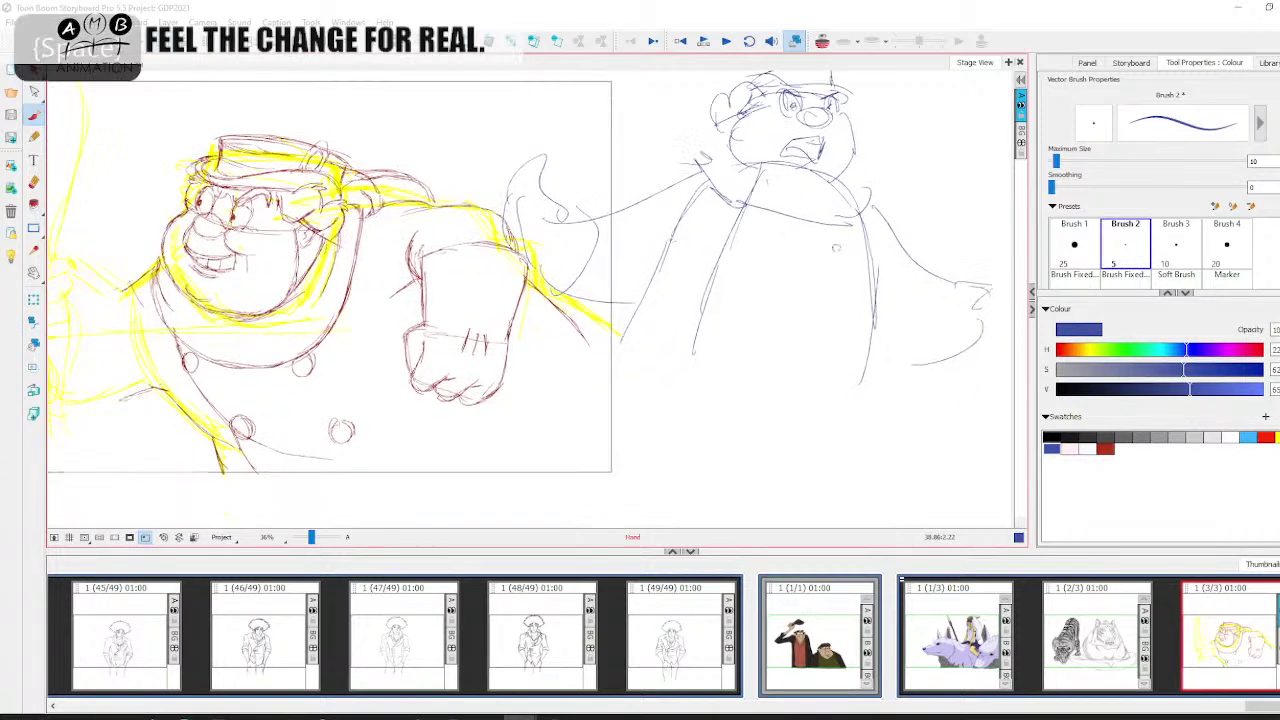
pyautogui.moveTo(756, 209)
pyautogui.mouseDown()
pyautogui.moveTo(738, 272)
pyautogui.moveTo(840, 214)
pyautogui.moveTo(832, 268)
pyautogui.mouseUp()
pyautogui.moveTo(764, 204); pyautogui.dragTo(758, 205)
pyautogui.moveTo(842, 220); pyautogui.dragTo(836, 220)
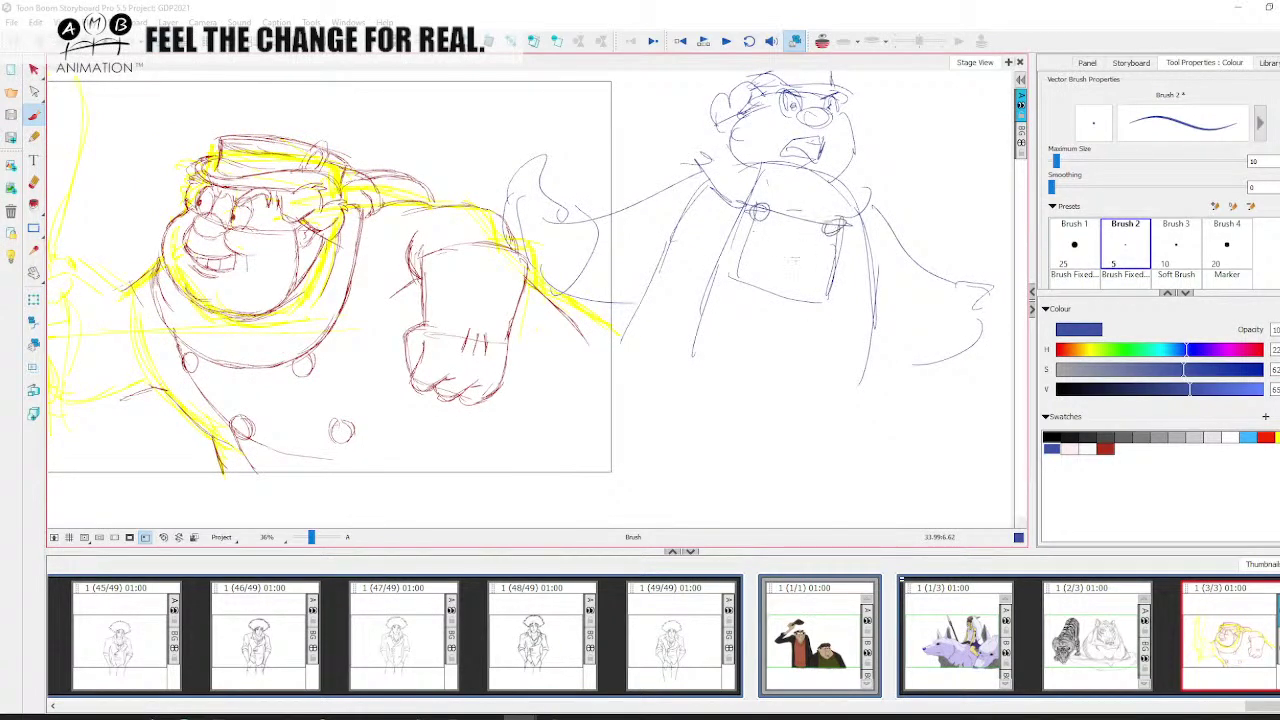
pyautogui.moveTo(289, 212)
pyautogui.mouseDown()
pyautogui.moveTo(290, 428)
pyautogui.moveTo(200, 290)
pyautogui.moveTo(200, 245)
pyautogui.moveTo(228, 375)
pyautogui.moveTo(300, 320)
pyautogui.moveTo(298, 214)
pyautogui.mouseUp()
pyautogui.hotkey('ctrl', 'z')
# Add two lower buttons to the blue figure and draw a band across each pair of buttons
pyautogui.moveTo(740, 267); pyautogui.dragTo(739, 268)
pyautogui.moveTo(825, 283); pyautogui.dragTo(847, 316)
pyautogui.moveTo(714, 274); pyautogui.dragTo(815, 299)
pyautogui.moveTo(772, 210); pyautogui.dragTo(870, 257)
pyautogui.moveTo(734, 213)
pyautogui.mouseDown()
pyautogui.moveTo(869, 257)
pyautogui.moveTo(854, 228)
pyautogui.mouseUp()
pyautogui.moveTo(829, 282); pyautogui.dragTo(825, 286)
# Reinforce the blue figure's coat sides and rework the outstretched arm and hand nearest the panel
pyautogui.moveTo(872, 237); pyautogui.dragTo(880, 350)
pyautogui.moveTo(881, 285); pyautogui.dragTo(873, 385)
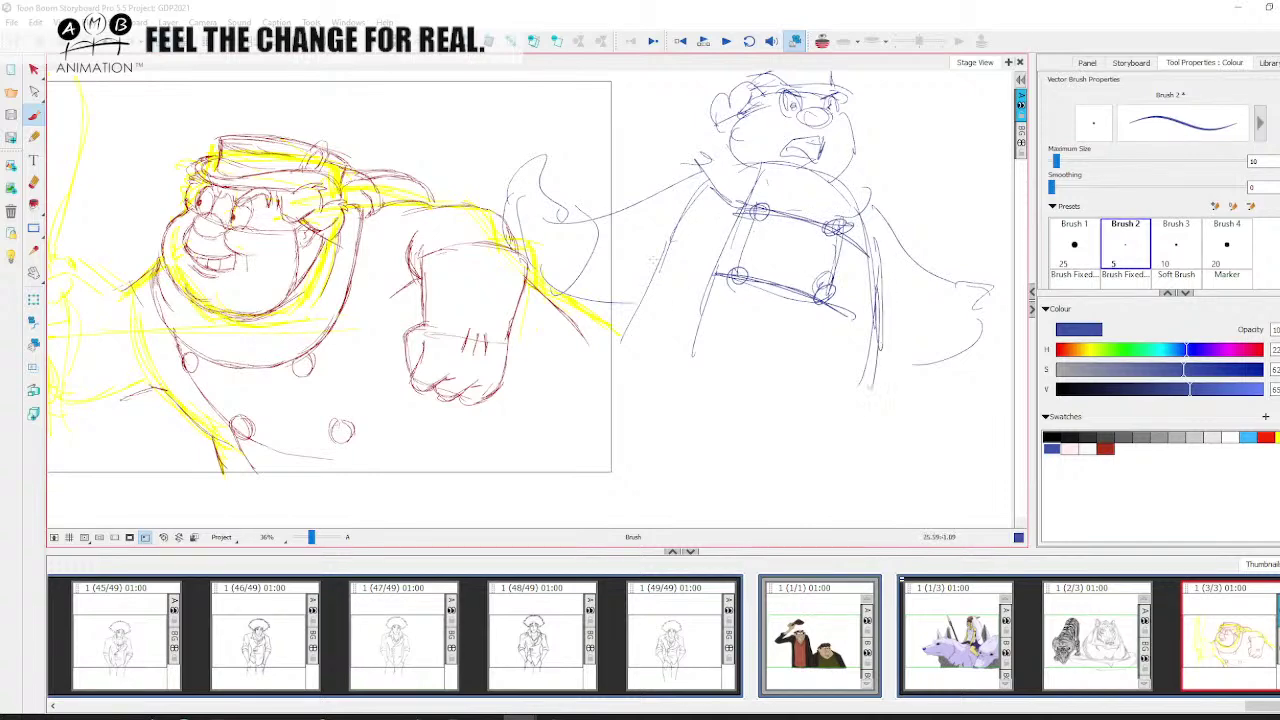
pyautogui.moveTo(653, 257); pyautogui.dragTo(604, 372)
pyautogui.press('space')
pyautogui.moveTo(630, 327); pyautogui.dragTo(637, 388)
pyautogui.moveTo(593, 267)
pyautogui.mouseDown()
pyautogui.moveTo(598, 252)
pyautogui.moveTo(550, 216)
pyautogui.mouseUp()
pyautogui.moveTo(564, 223)
pyautogui.mouseDown()
pyautogui.moveTo(522, 275)
pyautogui.moveTo(529, 292)
pyautogui.mouseUp()
pyautogui.press('space')
pyautogui.moveTo(600, 290); pyautogui.dragTo(615, 325)
pyautogui.moveTo(750, 226); pyautogui.dragTo(643, 292)
# Select the whole blue figure beside the panel and delete it
pyautogui.press('space')
pyautogui.moveTo(594, 366); pyautogui.dragTo(749, 357)
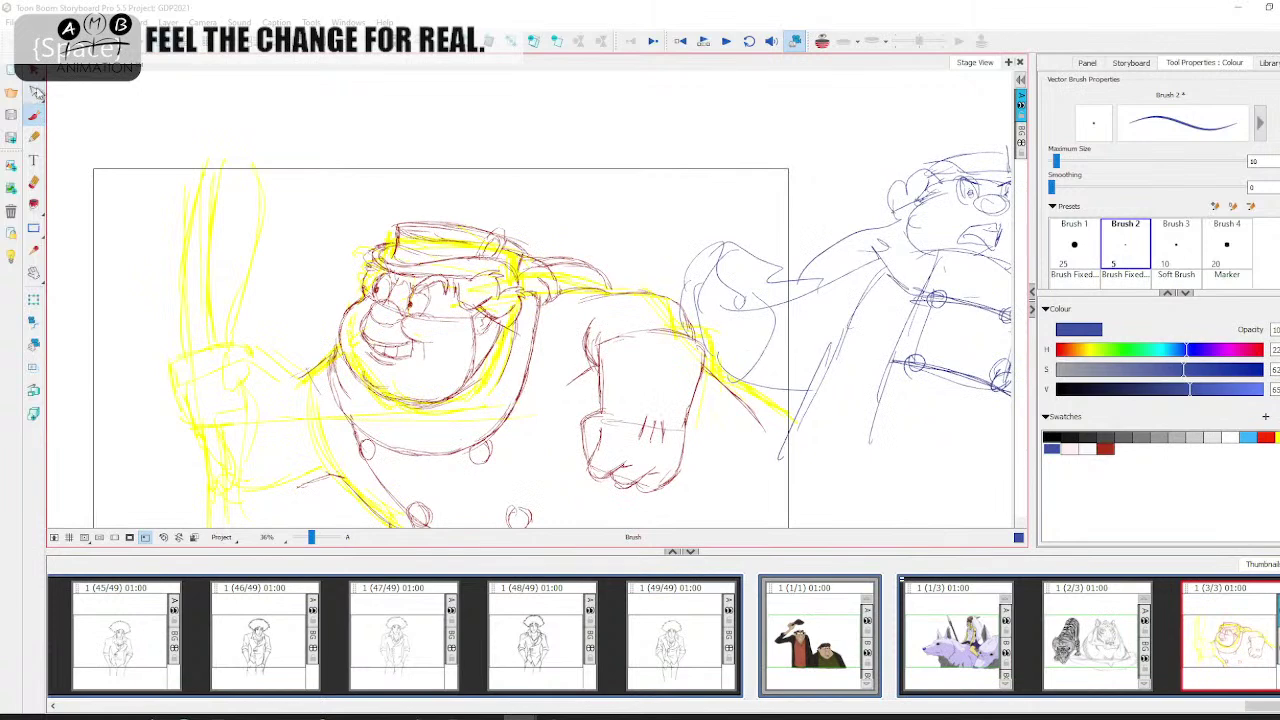
pyautogui.click(35, 72)
pyautogui.click(35, 72)
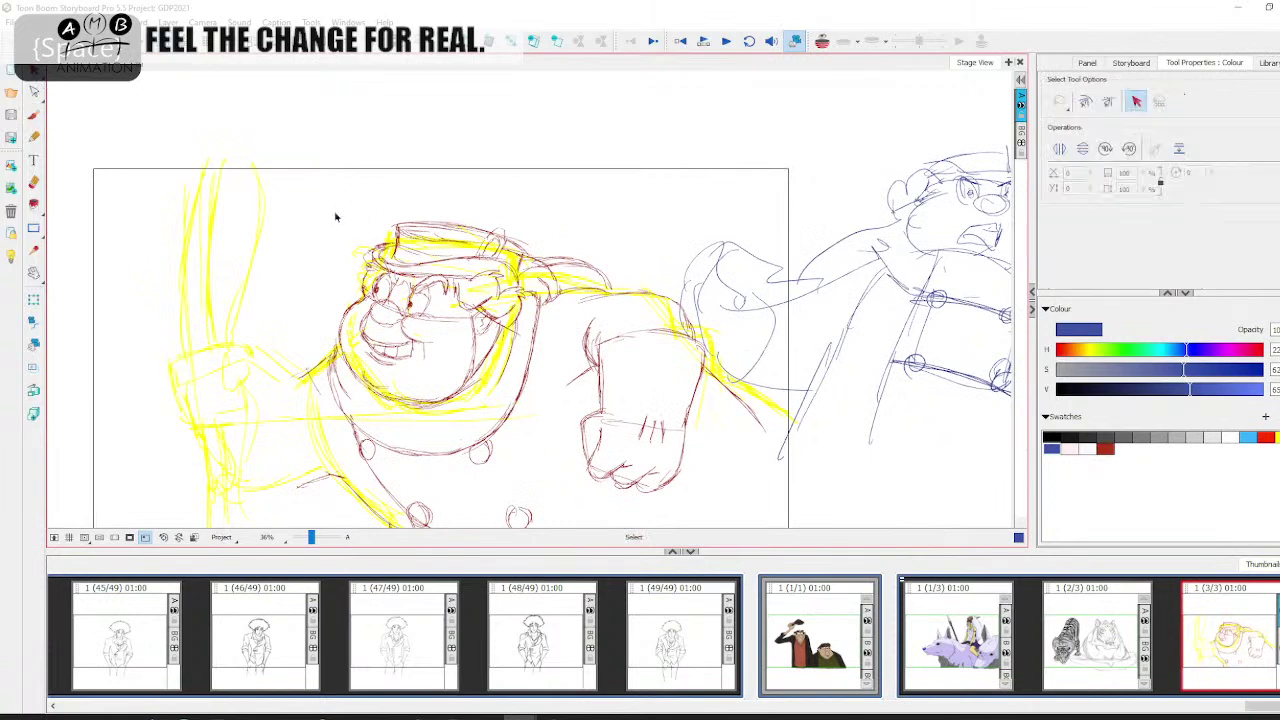
pyautogui.click(865, 307)
pyautogui.press('Delete')
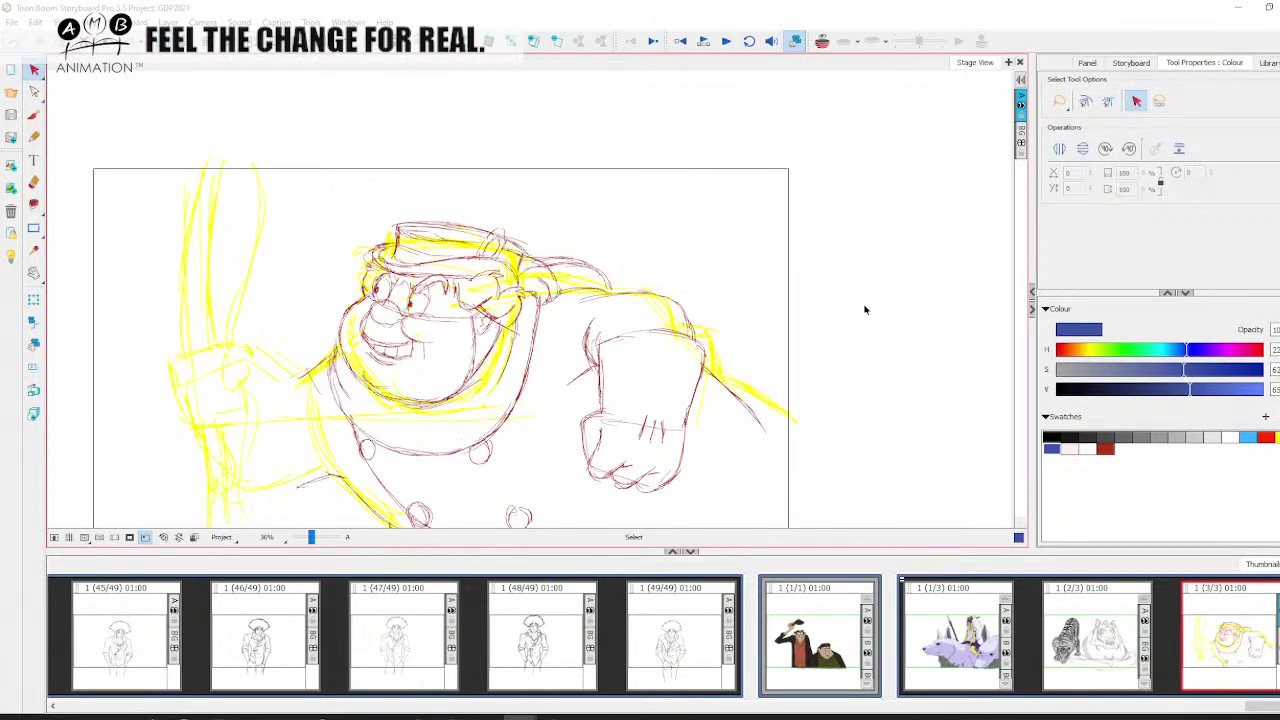
# Return to the dark red brush, outline the left forearm's wide cuff and add a cuff band across the right forearm
pyautogui.click(33, 114)
pyautogui.click(1105, 447)
pyautogui.moveTo(584, 430); pyautogui.dragTo(728, 354)
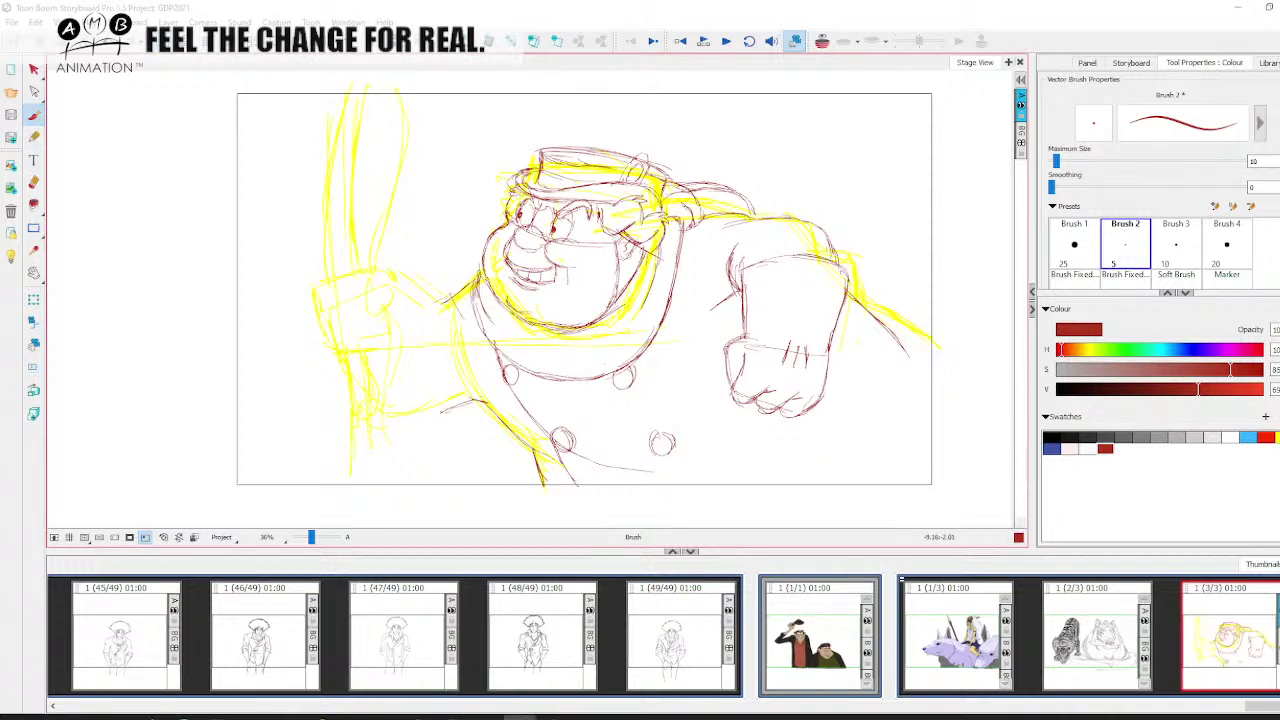
pyautogui.moveTo(422, 308); pyautogui.dragTo(435, 315)
pyautogui.moveTo(442, 303)
pyautogui.mouseDown()
pyautogui.moveTo(400, 290)
pyautogui.moveTo(451, 375)
pyautogui.moveTo(449, 404)
pyautogui.moveTo(420, 432)
pyautogui.mouseUp()
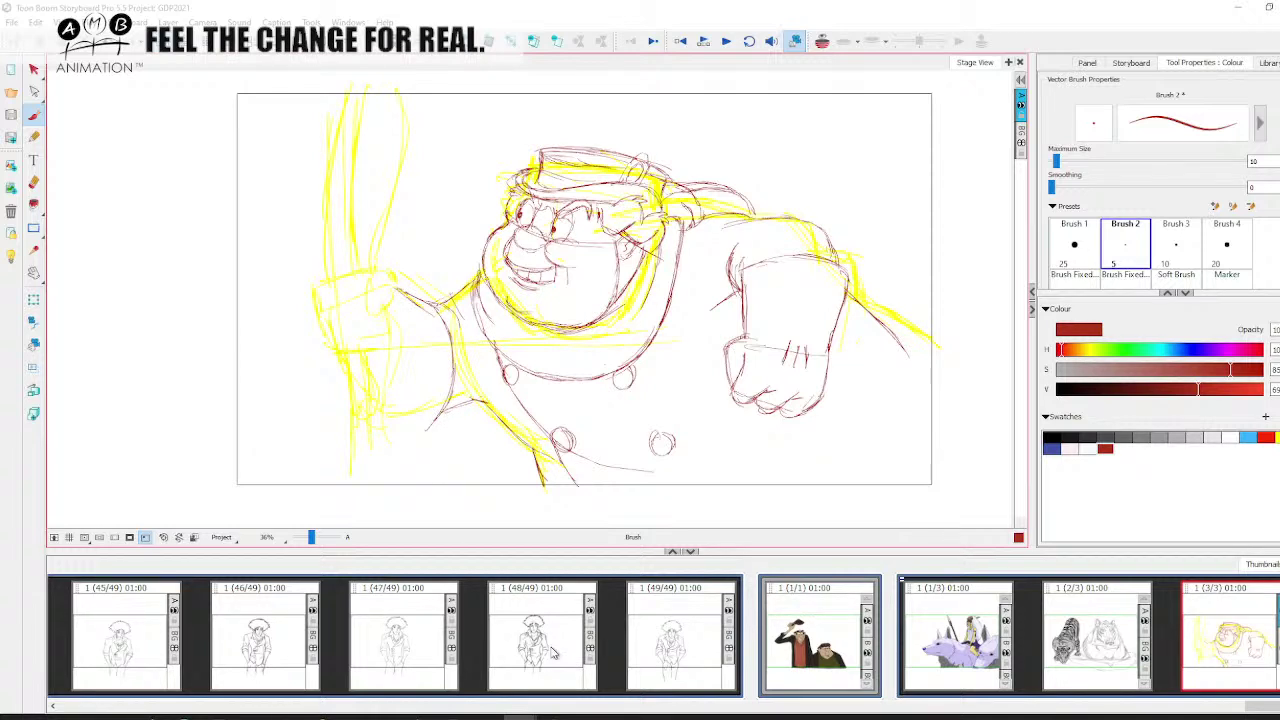
pyautogui.moveTo(338, 353)
pyautogui.mouseDown()
pyautogui.moveTo(380, 408)
pyautogui.moveTo(424, 431)
pyautogui.mouseUp()
pyautogui.moveTo(760, 286)
pyautogui.mouseDown()
pyautogui.moveTo(832, 280)
pyautogui.moveTo(848, 300)
pyautogui.moveTo(786, 253)
pyautogui.moveTo(850, 284)
pyautogui.mouseUp()
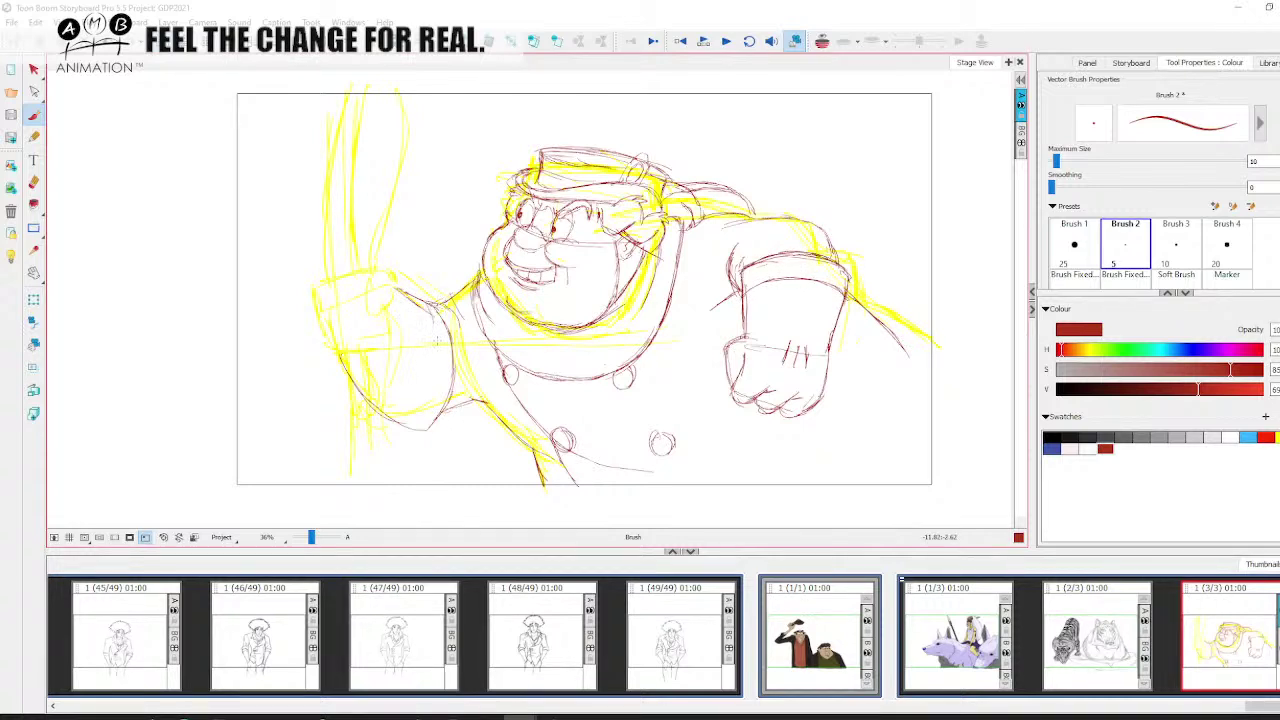
# Add the inner curve of the left cuff and draw the thumb of the hand gripping the bow
pyautogui.moveTo(436, 340)
pyautogui.mouseDown()
pyautogui.moveTo(428, 400)
pyautogui.moveTo(388, 421)
pyautogui.moveTo(418, 430)
pyautogui.moveTo(446, 403)
pyautogui.mouseUp()
pyautogui.moveTo(402, 290)
pyautogui.mouseDown()
pyautogui.moveTo(384, 280)
pyautogui.moveTo(379, 321)
pyautogui.mouseUp()
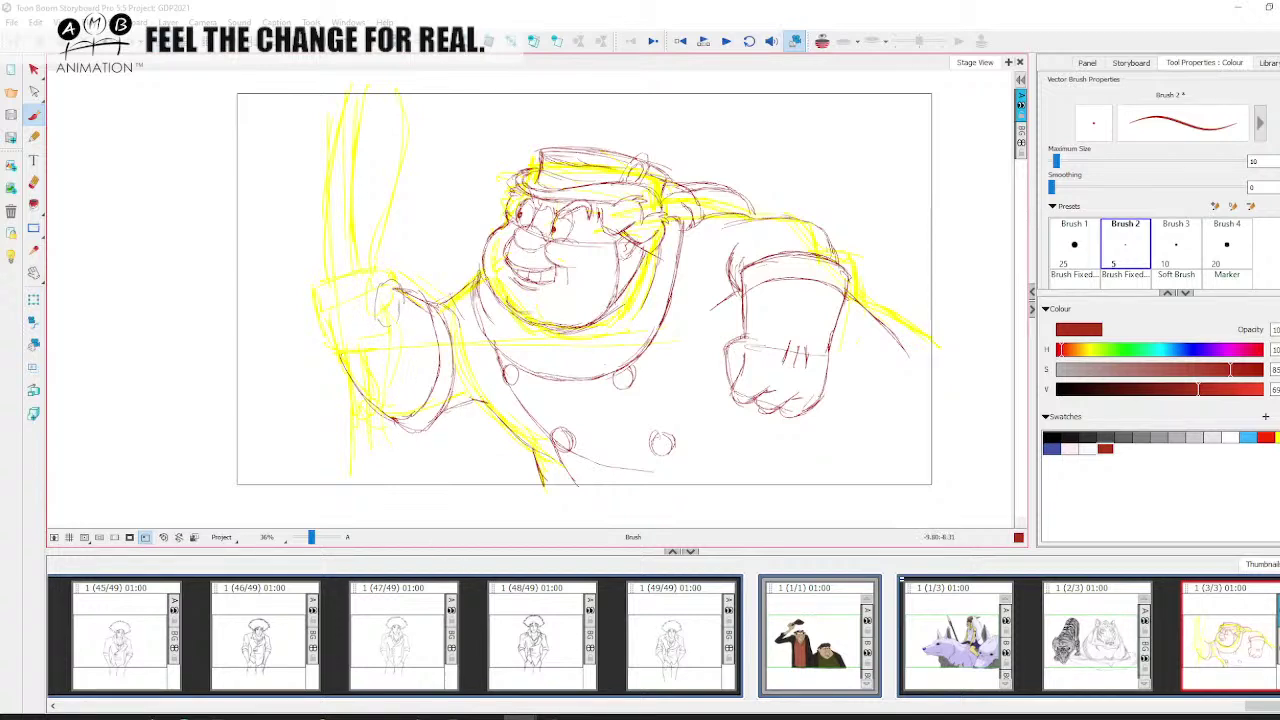
pyautogui.moveTo(398, 301); pyautogui.dragTo(381, 321)
# Draw an arrow above the head pointing down at the loop on the hat's right end
pyautogui.press('space')
pyautogui.moveTo(667, 402); pyautogui.dragTo(683, 455)
pyautogui.moveTo(739, 119); pyautogui.dragTo(674, 198)
pyautogui.moveTo(672, 165)
pyautogui.mouseDown()
pyautogui.moveTo(670, 203)
pyautogui.moveTo(657, 183)
pyautogui.mouseUp()
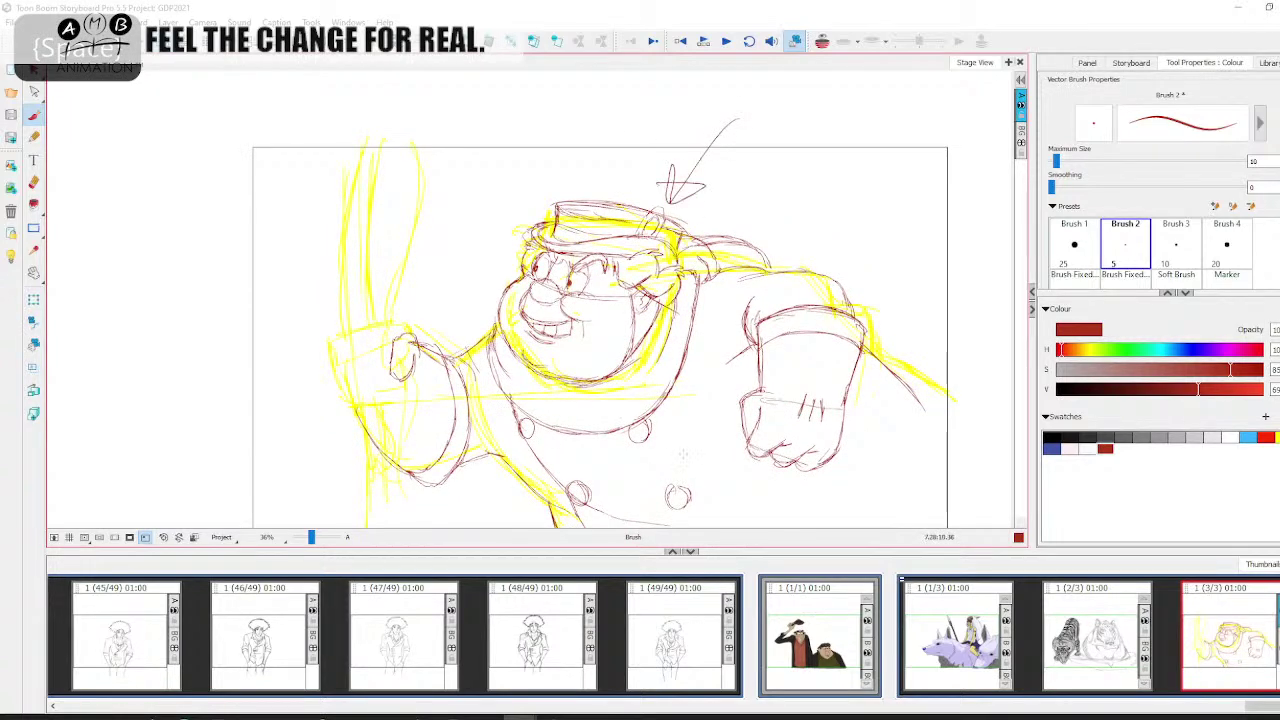
# Undo the arrow drawn above the head pointing at the hat's loop
pyautogui.hotkey('ctrl', 'z')
pyautogui.hotkey('ctrl', 'z')
pyautogui.moveTo(757, 129)
pyautogui.mouseDown()
pyautogui.moveTo(792, 104)
pyautogui.moveTo(730, 182)
pyautogui.mouseUp()
pyautogui.moveTo(727, 153)
pyautogui.mouseDown()
pyautogui.moveTo(731, 186)
pyautogui.moveTo(762, 176)
pyautogui.mouseUp()
pyautogui.hotkey('ctrl', 'z')
pyautogui.hotkey('ctrl', 'z')
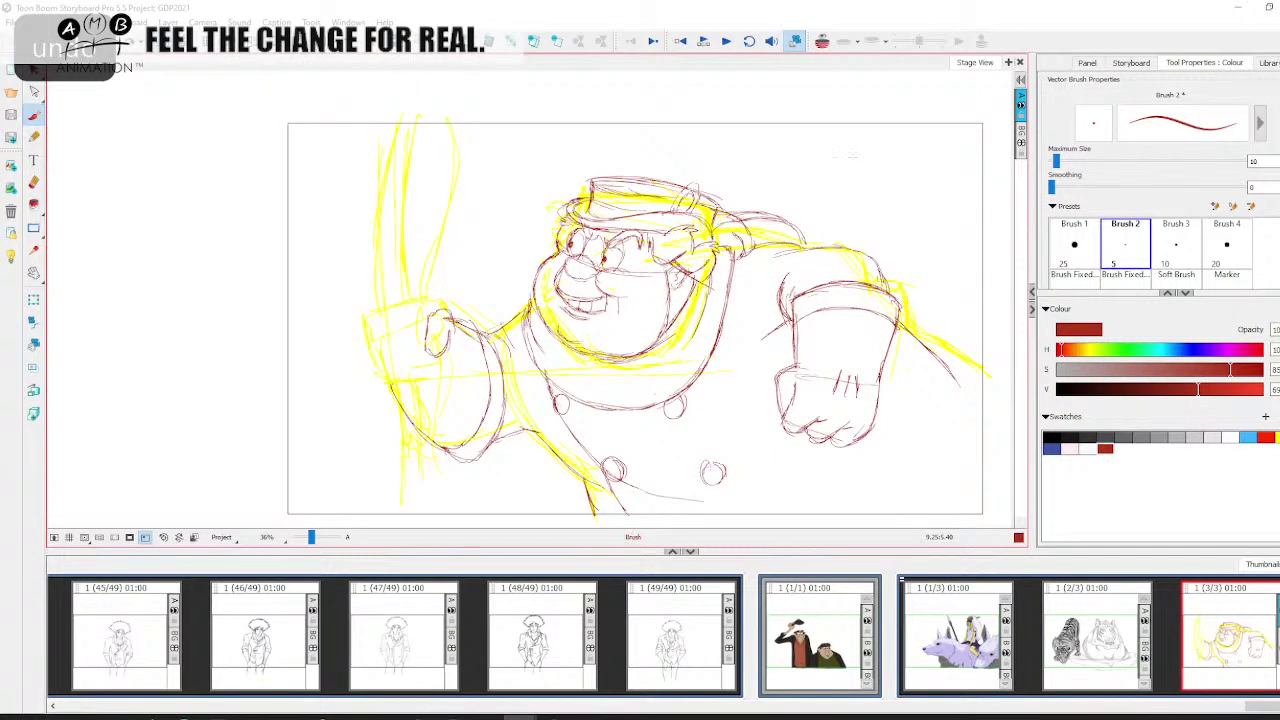
pyautogui.moveTo(820, 110)
pyautogui.mouseDown()
pyautogui.moveTo(770, 182)
pyautogui.moveTo(798, 166)
pyautogui.mouseUp()
pyautogui.hotkey('ctrl', 'z')
pyautogui.hotkey('ctrl', 'z')
pyautogui.moveTo(447, 175)
pyautogui.mouseDown()
pyautogui.moveTo(520, 104)
pyautogui.moveTo(567, 220)
pyautogui.mouseUp()
pyautogui.hotkey('ctrl', 'z')
pyautogui.moveTo(647, 149)
pyautogui.mouseDown()
pyautogui.moveTo(790, 190)
pyautogui.moveTo(780, 208)
pyautogui.mouseUp()
pyautogui.moveTo(774, 183)
pyautogui.mouseDown()
pyautogui.moveTo(780, 214)
pyautogui.moveTo(757, 191)
pyautogui.moveTo(796, 195)
pyautogui.mouseUp()
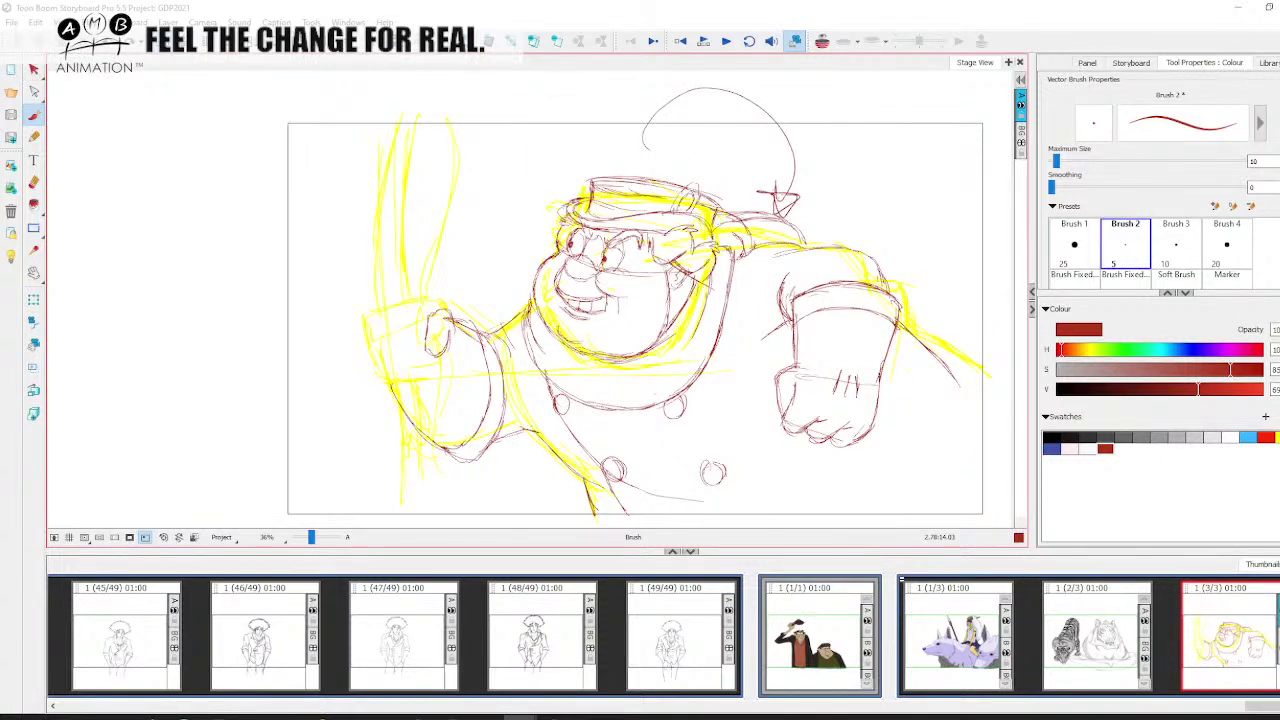
pyautogui.hotkey('ctrl', 'z')
pyautogui.moveTo(537, 170)
pyautogui.mouseDown()
pyautogui.moveTo(757, 140)
pyautogui.moveTo(760, 204)
pyautogui.moveTo(784, 190)
pyautogui.moveTo(748, 192)
pyautogui.mouseUp()
pyautogui.hotkey('ctrl', 'z')
pyautogui.hotkey('ctrl', 'z')
pyautogui.hotkey('ctrl', 'z')
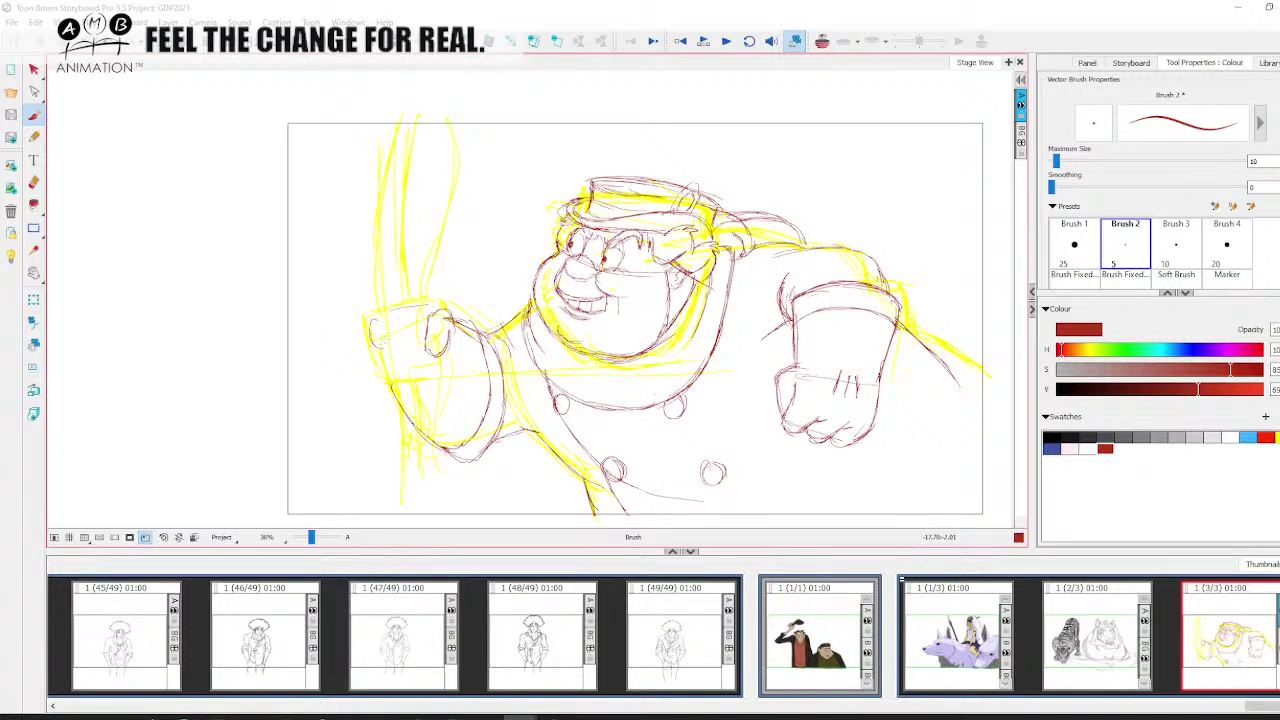
# Draw the curled fingers of the hand gripping the bow in dark red and close the fist's outline
pyautogui.moveTo(384, 314)
pyautogui.mouseDown()
pyautogui.moveTo(370, 334)
pyautogui.moveTo(406, 342)
pyautogui.moveTo(426, 318)
pyautogui.mouseUp()
pyautogui.hotkey('ctrl', 'z')
pyautogui.moveTo(376, 344); pyautogui.dragTo(426, 368)
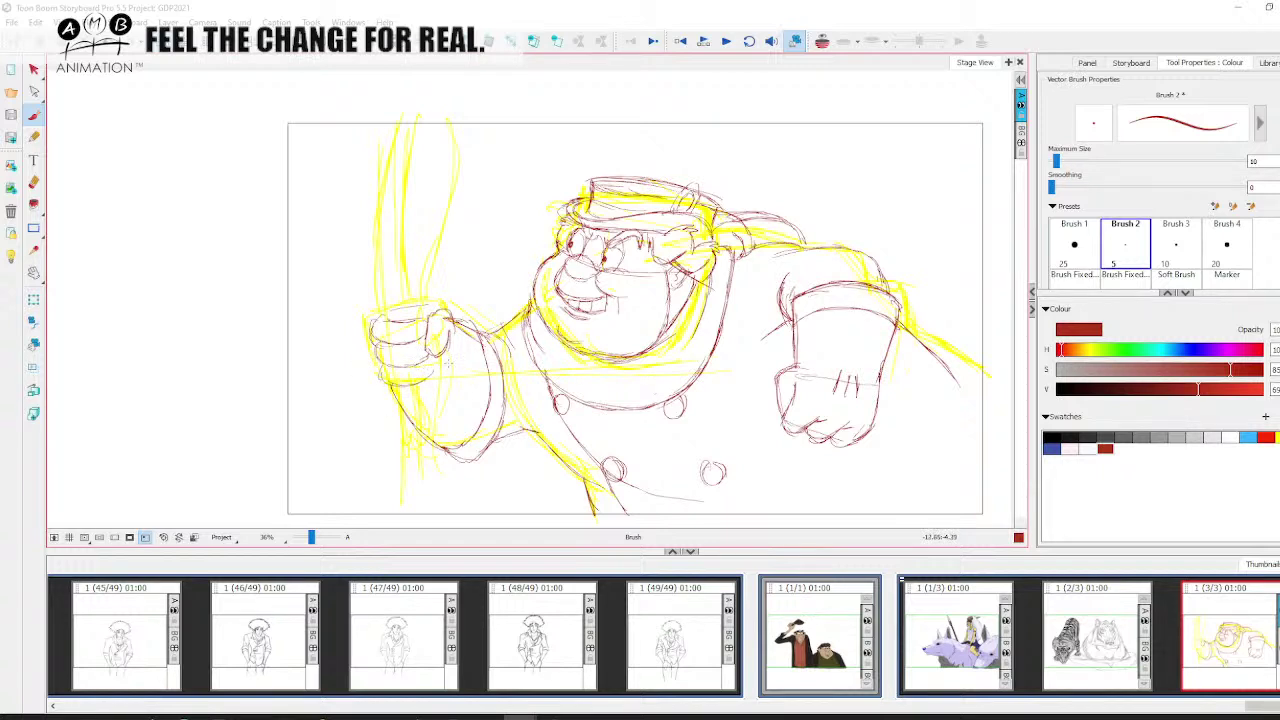
pyautogui.moveTo(436, 362)
pyautogui.mouseDown()
pyautogui.moveTo(420, 384)
pyautogui.moveTo(378, 375)
pyautogui.moveTo(428, 357)
pyautogui.moveTo(423, 346)
pyautogui.mouseUp()
pyautogui.moveTo(389, 322); pyautogui.dragTo(415, 320)
pyautogui.moveTo(379, 364); pyautogui.dragTo(397, 383)
pyautogui.moveTo(459, 324); pyautogui.dragTo(455, 352)
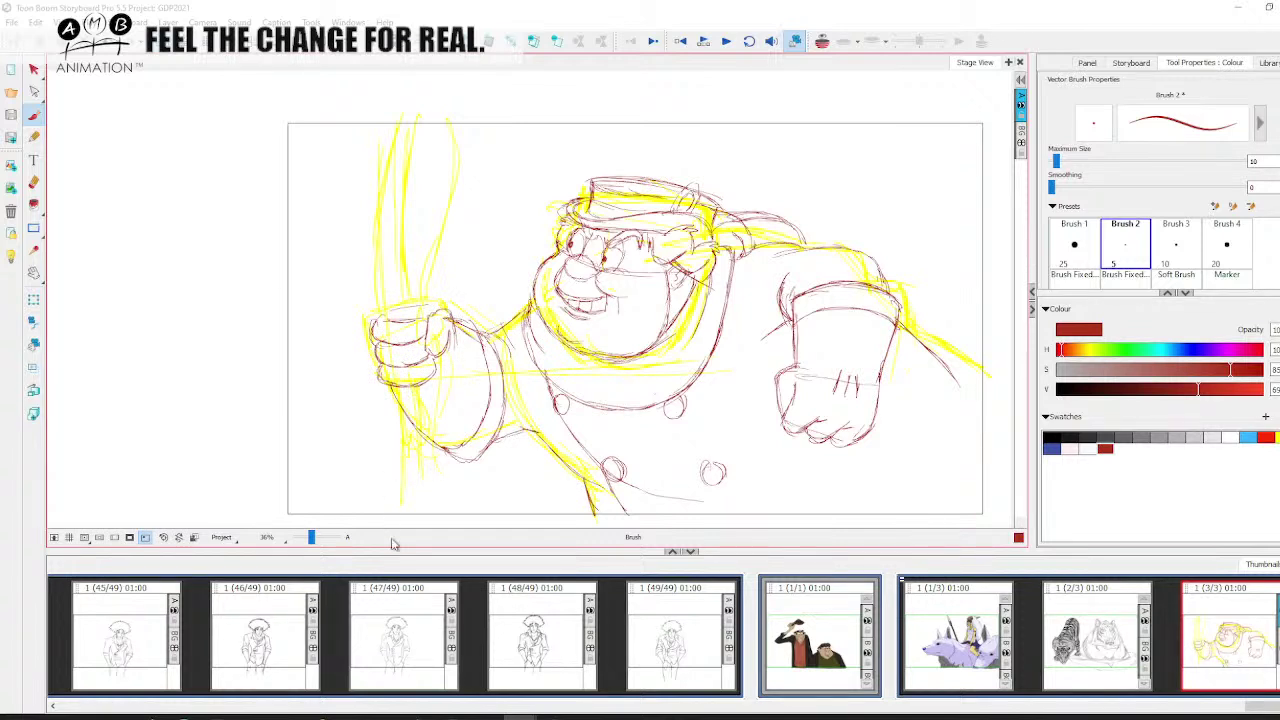
# Draw the lower end of the bow below the fist, with its tapering edges and the small cap at its tip
pyautogui.moveTo(397, 384)
pyautogui.mouseDown()
pyautogui.moveTo(416, 426)
pyautogui.moveTo(426, 421)
pyautogui.mouseUp()
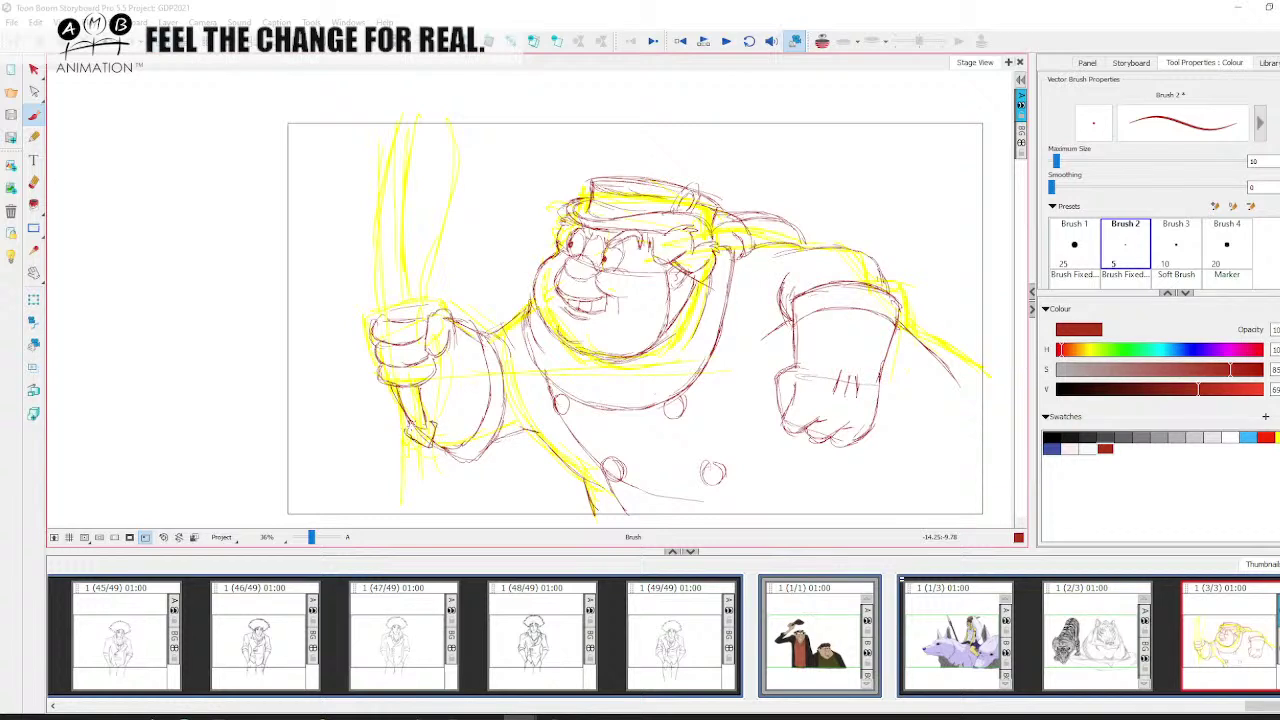
pyautogui.moveTo(405, 430); pyautogui.dragTo(438, 421)
pyautogui.press('space')
pyautogui.moveTo(430, 425); pyautogui.dragTo(446, 460)
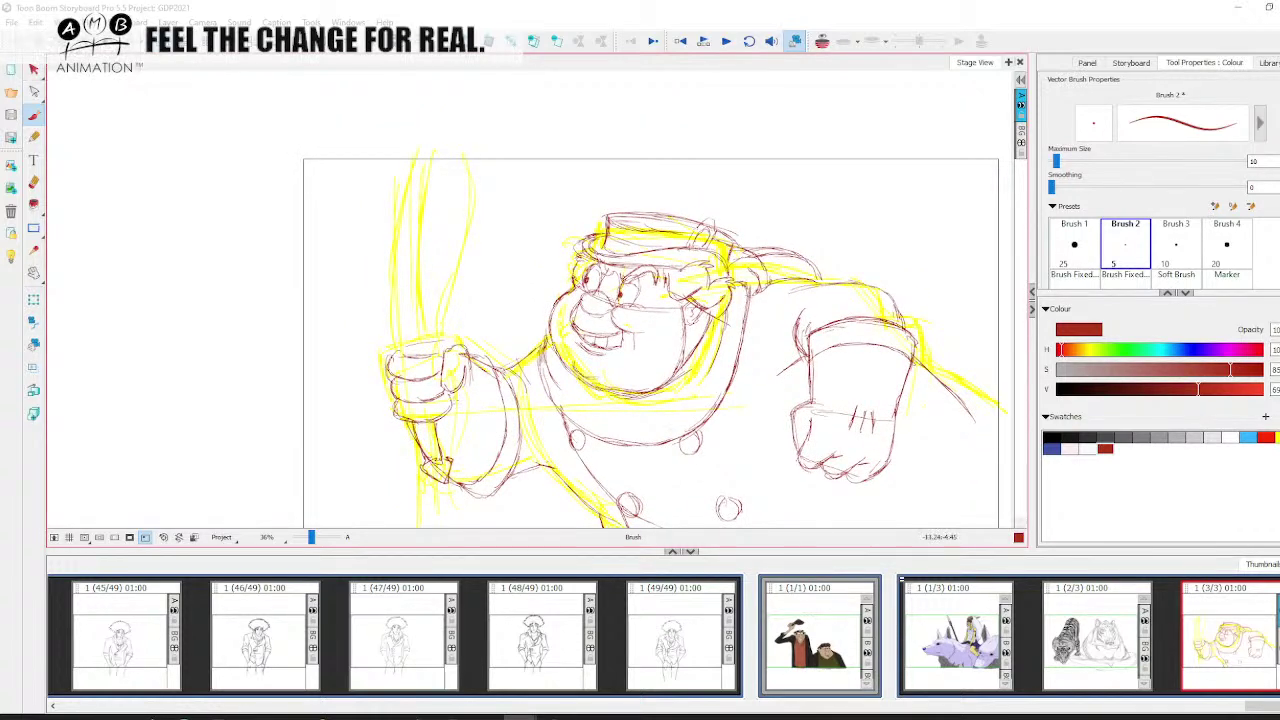
pyautogui.moveTo(453, 402); pyautogui.dragTo(453, 469)
pyautogui.press('space')
pyautogui.moveTo(508, 427); pyautogui.dragTo(516, 455)
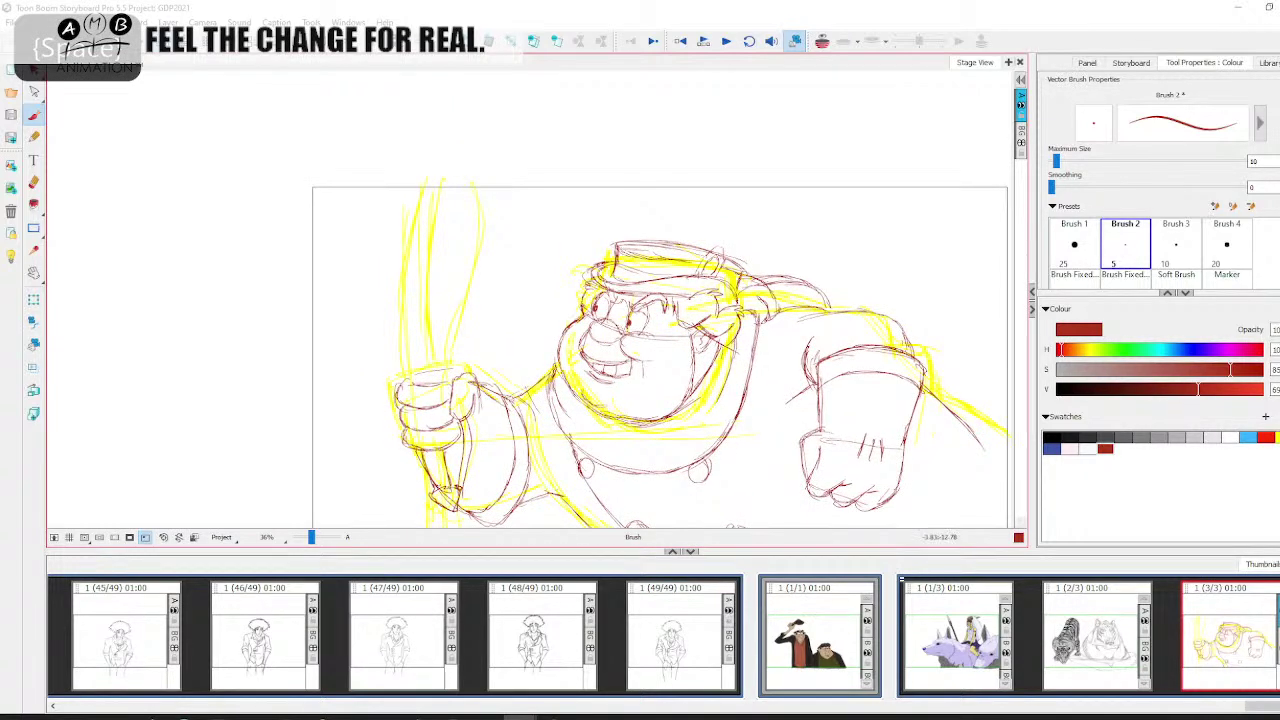
# Rotate the canvas and trace the bow's upper limb with two long edges and the wavy line beside it
pyautogui.moveTo(33, 273); pyautogui.dragTo(88, 300)
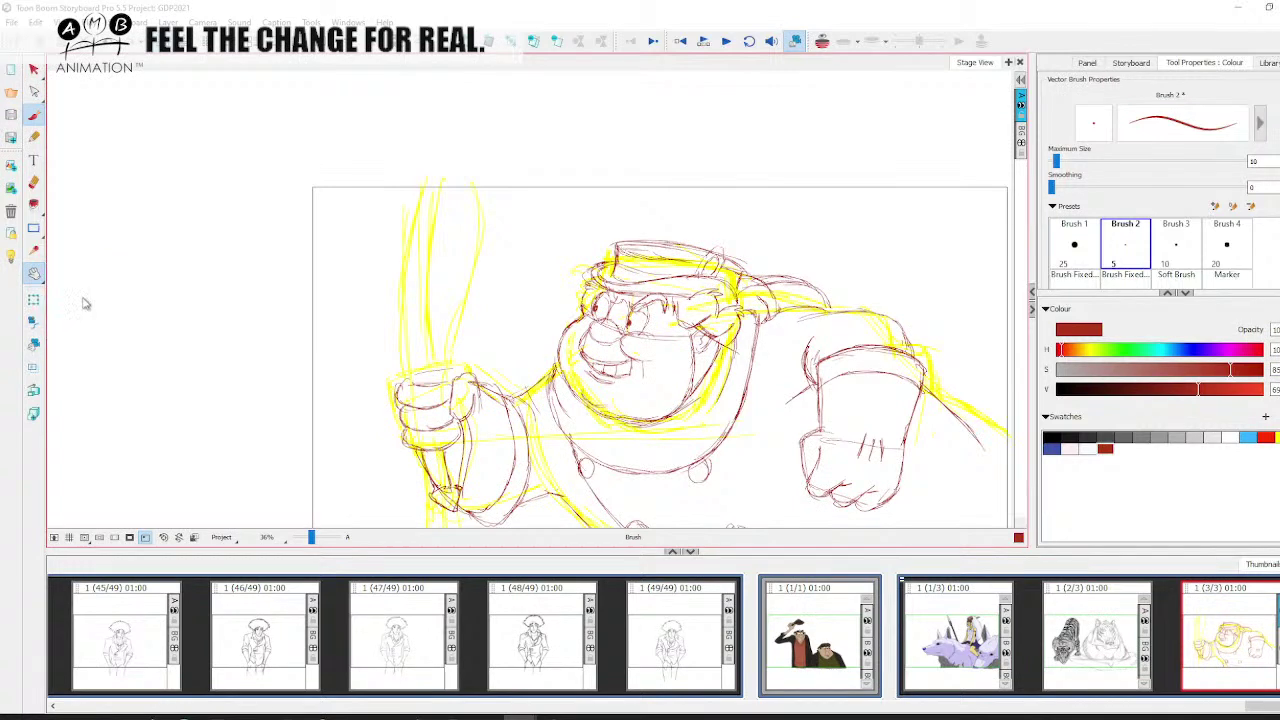
pyautogui.moveTo(330, 210); pyautogui.dragTo(429, 80)
pyautogui.click(33, 115)
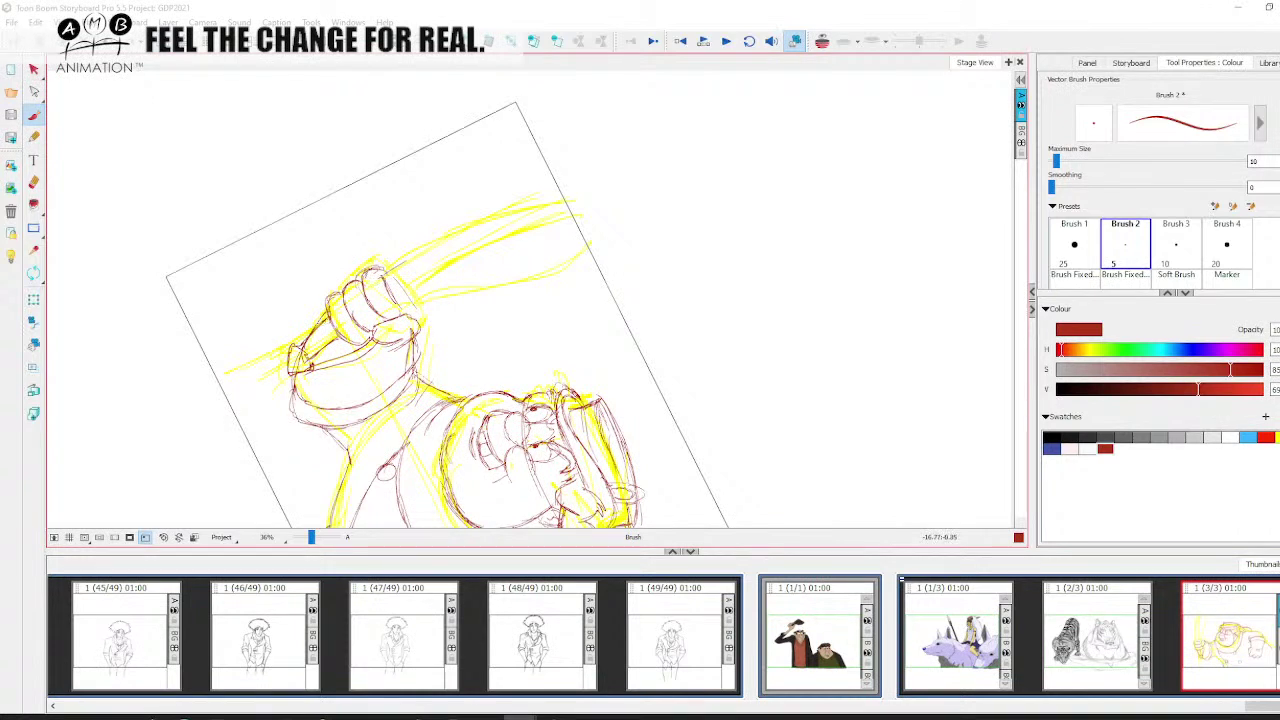
pyautogui.moveTo(380, 280); pyautogui.dragTo(568, 190)
pyautogui.moveTo(396, 303)
pyautogui.mouseDown()
pyautogui.moveTo(579, 208)
pyautogui.moveTo(570, 191)
pyautogui.mouseUp()
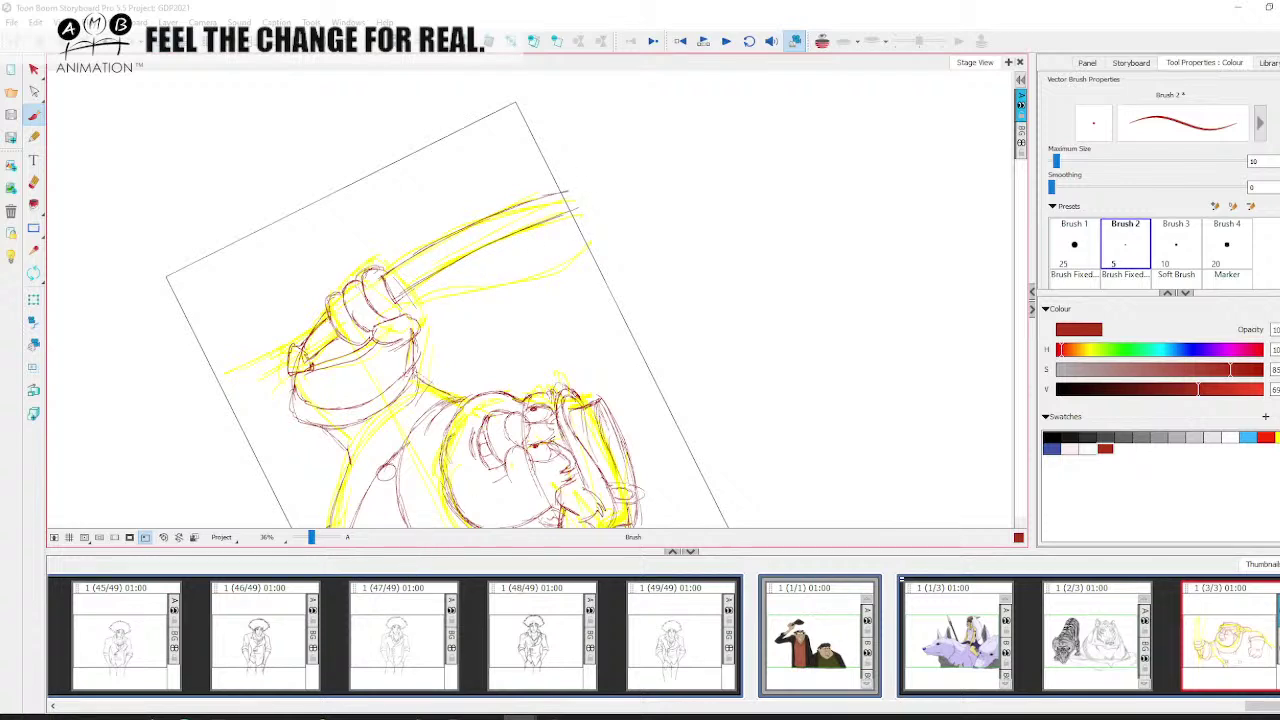
pyautogui.moveTo(398, 303)
pyautogui.mouseDown()
pyautogui.moveTo(598, 253)
pyautogui.moveTo(432, 295)
pyautogui.moveTo(535, 285)
pyautogui.moveTo(588, 258)
pyautogui.mouseUp()
pyautogui.hotkey('ctrl', 'z')
pyautogui.click(447, 306)
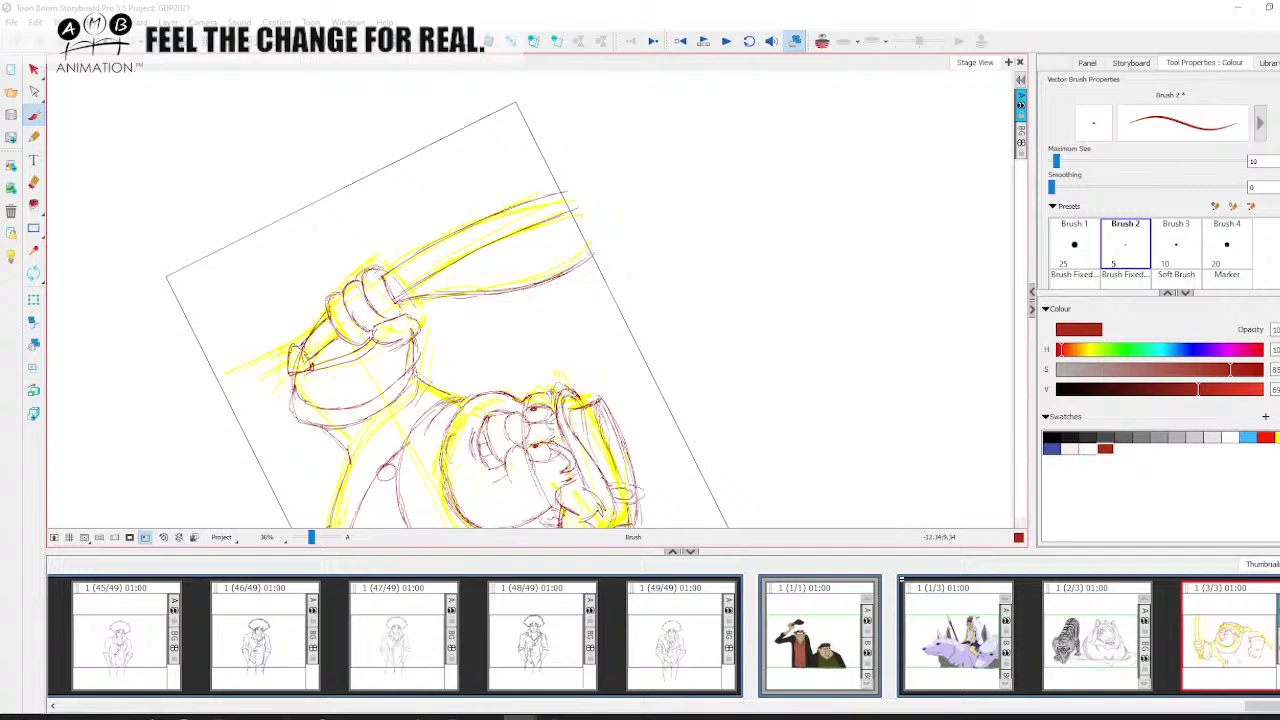
# Reset the view, delete the yellow rough lines from the drawing, save the project and return to the Brush tool
pyautogui.press('space')
pyautogui.moveTo(388, 373); pyautogui.dragTo(533, 322)
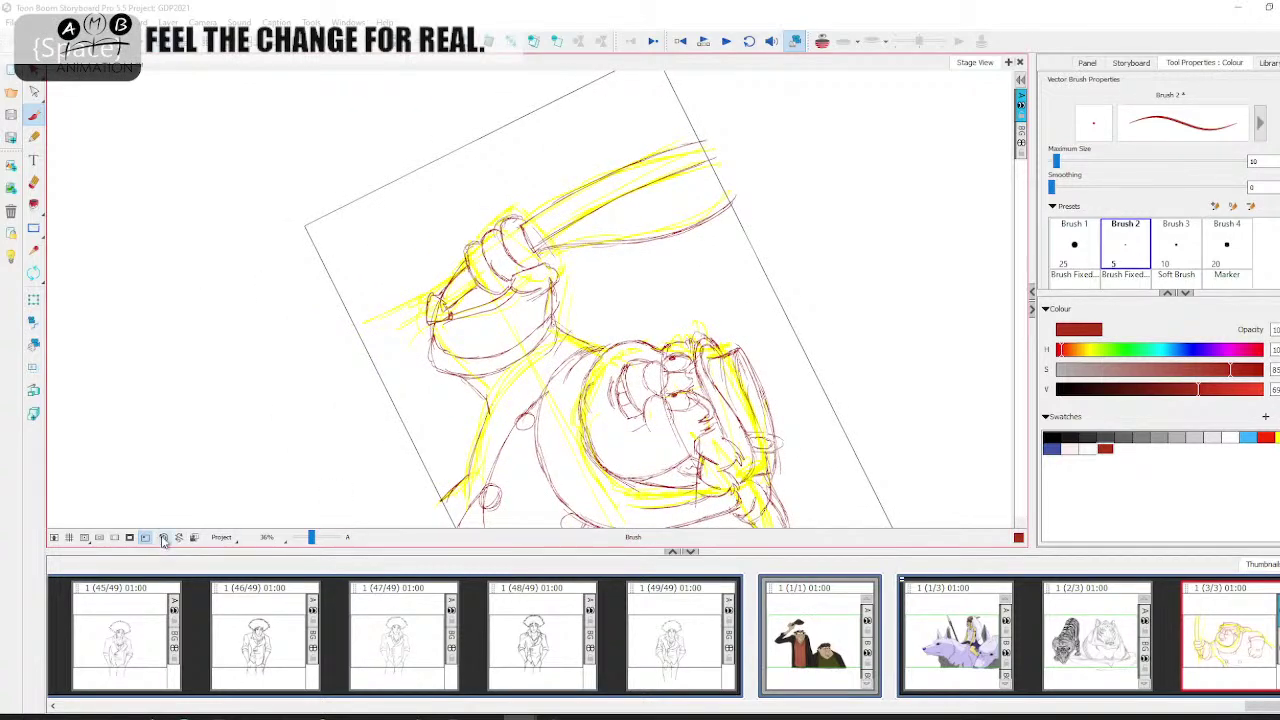
pyautogui.click(194, 537)
pyautogui.click(34, 70)
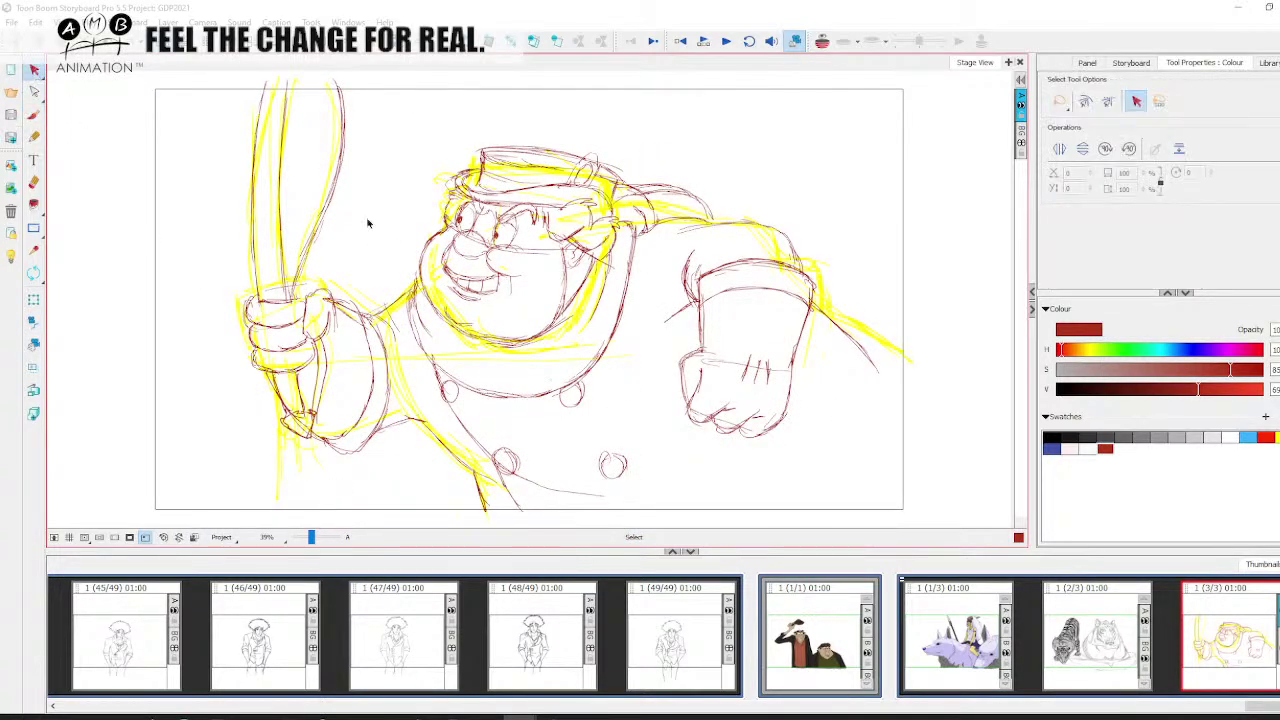
pyautogui.click(274, 182)
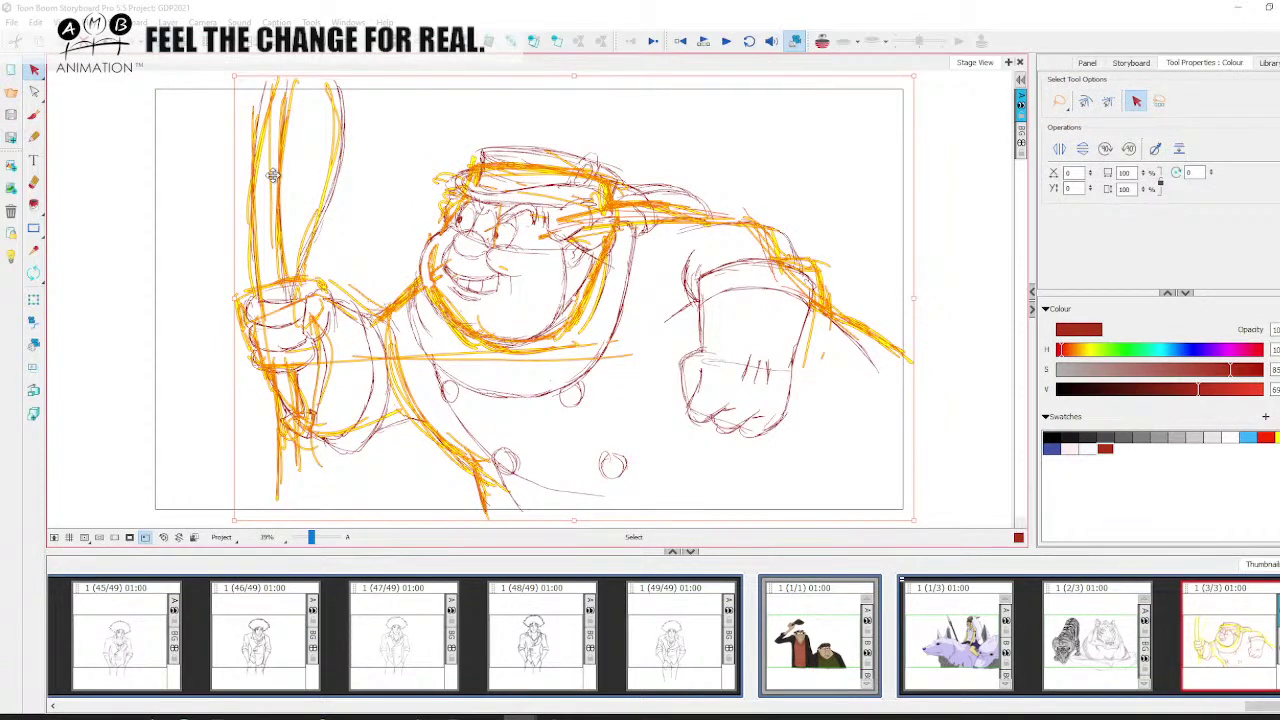
pyautogui.press('Delete')
pyautogui.hotkey('ctrl', 's')
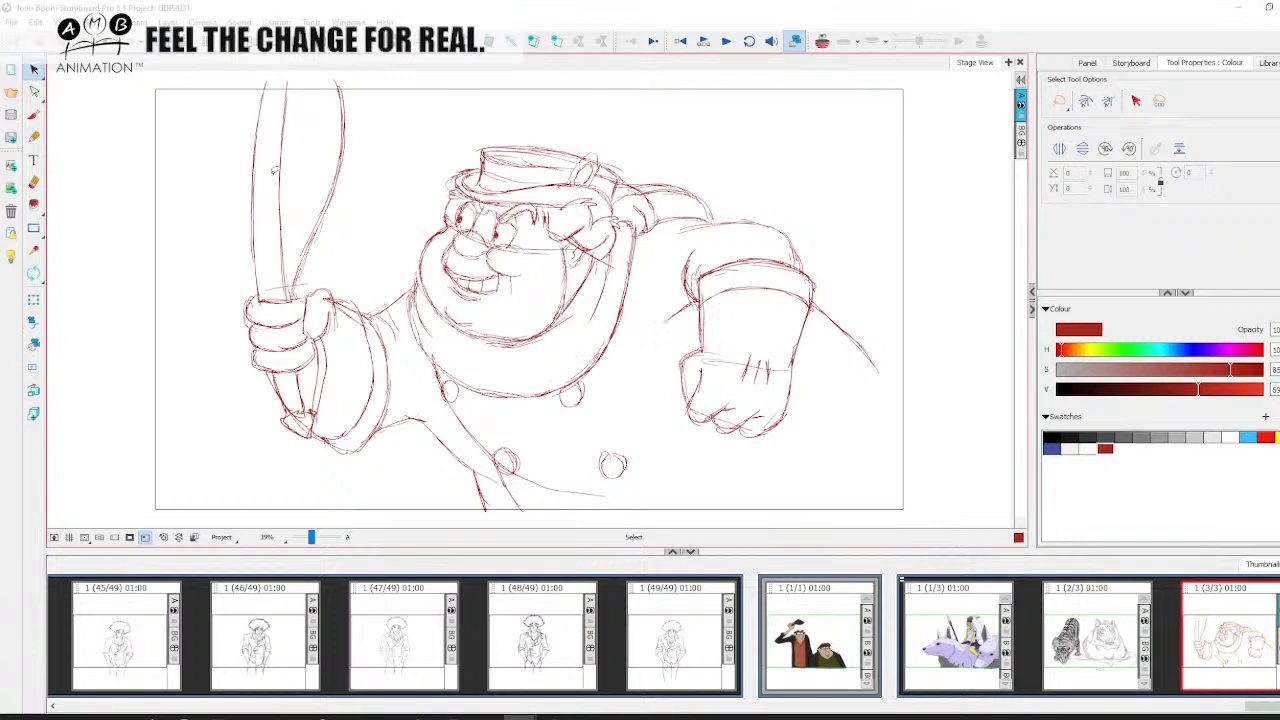
pyautogui.click(34, 115)
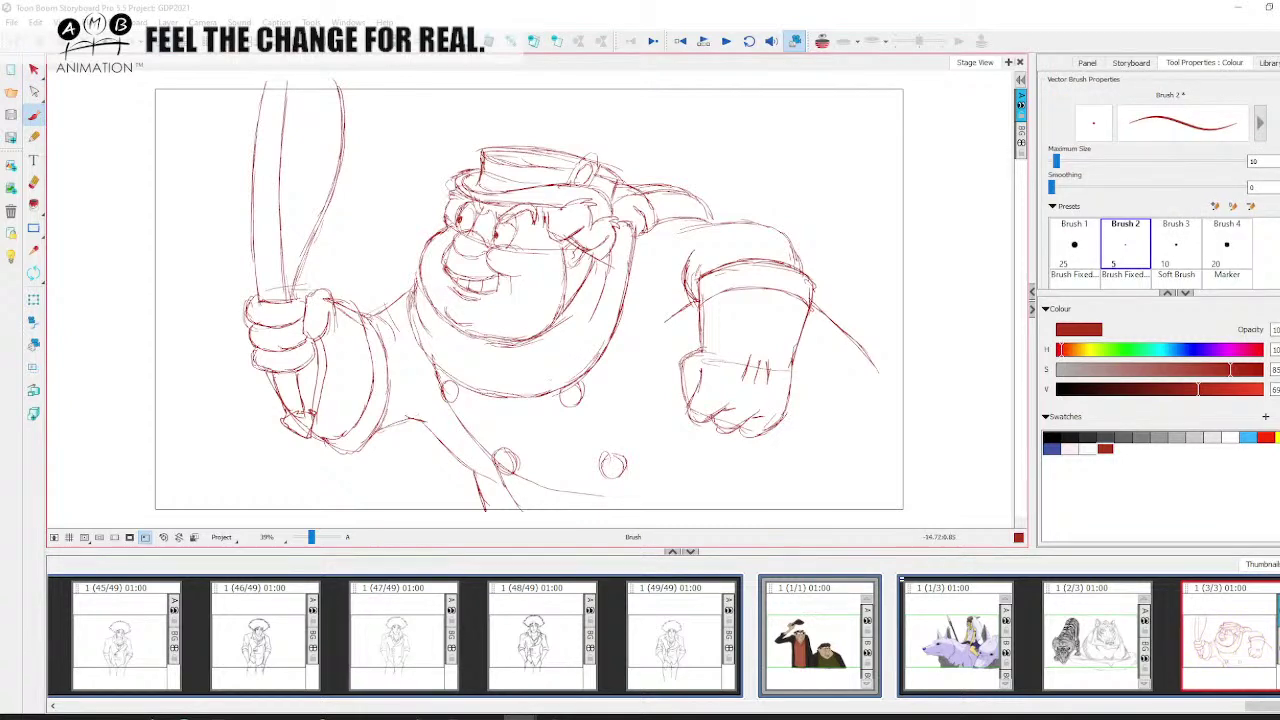
pyautogui.press('space')
pyautogui.moveTo(739, 460)
pyautogui.mouseDown()
pyautogui.moveTo(759, 460)
pyautogui.moveTo(747, 448)
pyautogui.mouseUp()
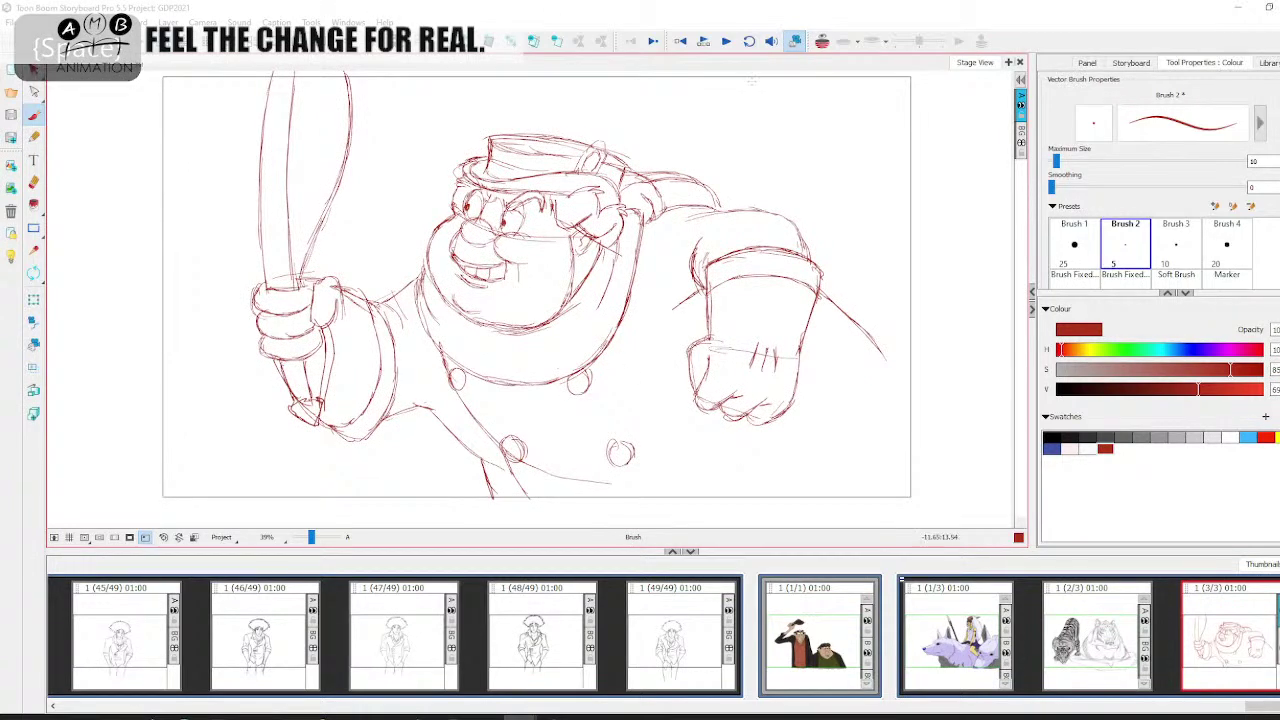
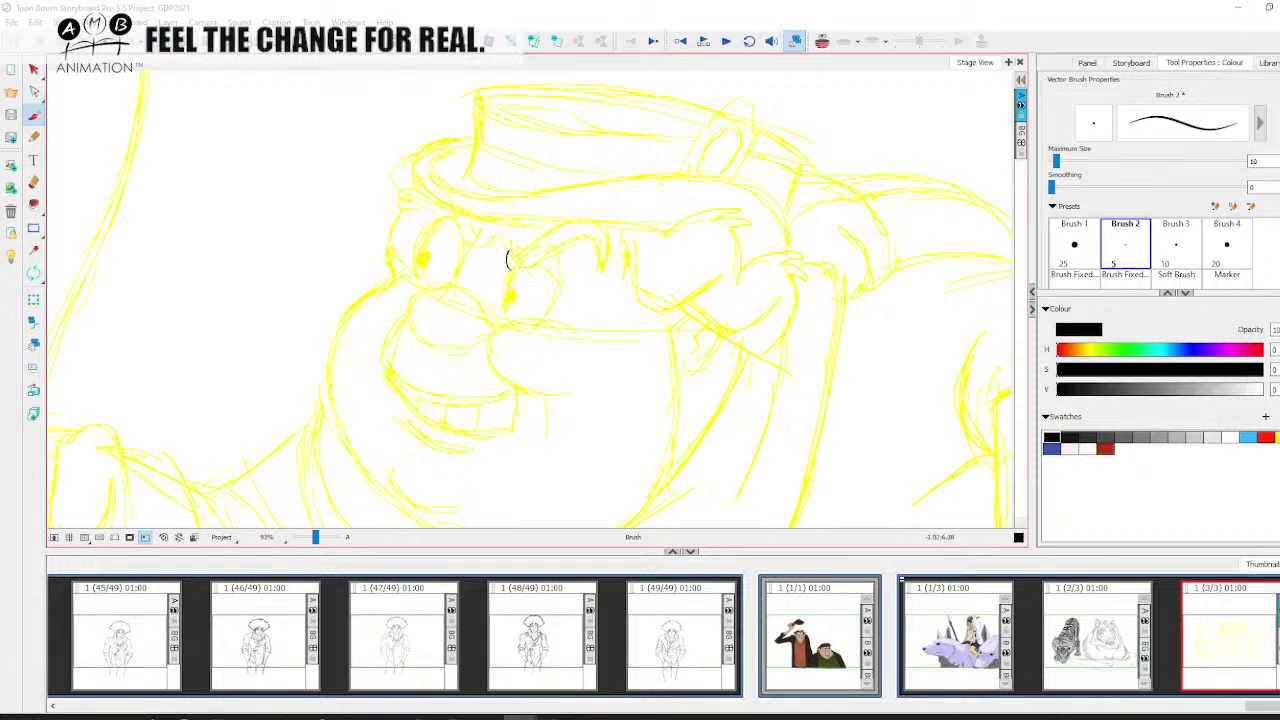
# Ink the right eyebrow, eye and pupil in black over the yellow sketch, and add the cheek curve beneath them
pyautogui.moveTo(507, 258)
pyautogui.mouseDown()
pyautogui.moveTo(524, 268)
pyautogui.moveTo(556, 248)
pyautogui.moveTo(512, 246)
pyautogui.moveTo(577, 221)
pyautogui.moveTo(570, 244)
pyautogui.moveTo(592, 235)
pyautogui.moveTo(601, 268)
pyautogui.moveTo(606, 238)
pyautogui.moveTo(602, 268)
pyautogui.moveTo(621, 266)
pyautogui.mouseUp()
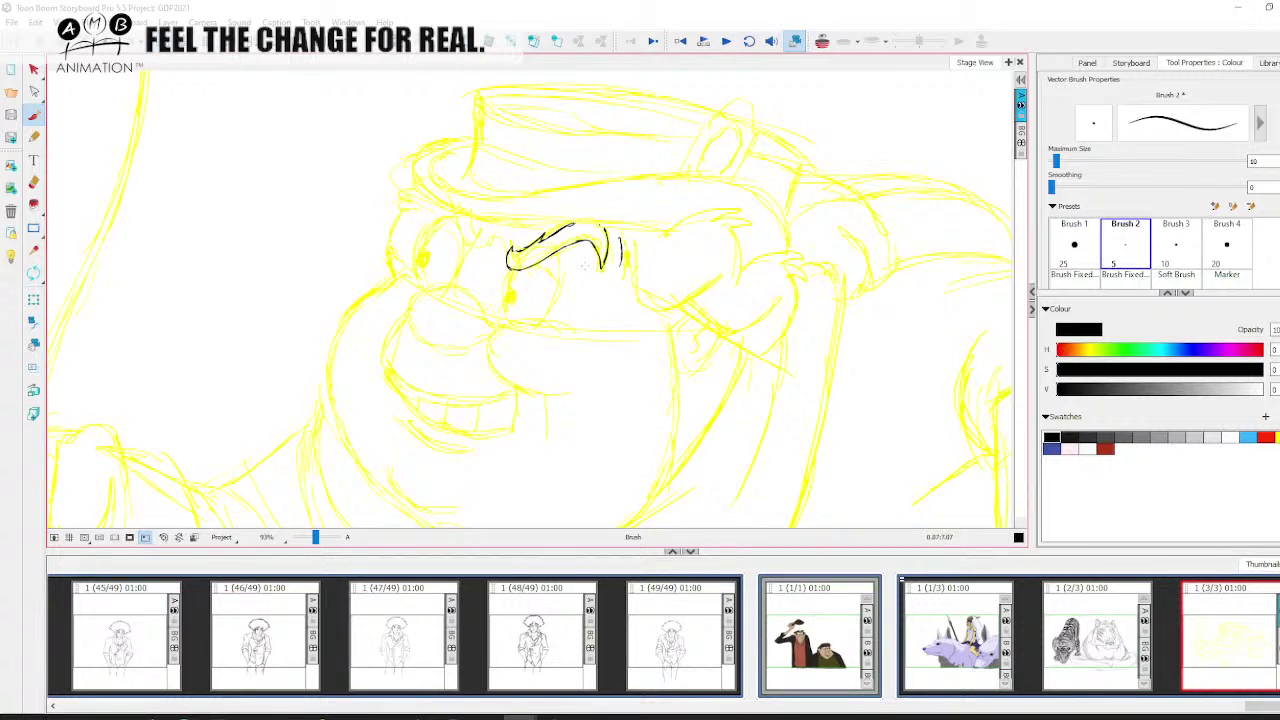
pyautogui.moveTo(514, 268); pyautogui.dragTo(507, 310)
pyautogui.moveTo(560, 276); pyautogui.dragTo(536, 318)
pyautogui.moveTo(546, 270)
pyautogui.mouseDown()
pyautogui.moveTo(554, 293)
pyautogui.moveTo(510, 300)
pyautogui.mouseUp()
pyautogui.moveTo(492, 328)
pyautogui.mouseDown()
pyautogui.moveTo(542, 316)
pyautogui.moveTo(571, 326)
pyautogui.moveTo(550, 256)
pyautogui.moveTo(495, 286)
pyautogui.moveTo(497, 300)
pyautogui.moveTo(530, 338)
pyautogui.moveTo(570, 350)
pyautogui.mouseUp()
# Rotate the canvas, erase parts of the cheek's lower curve and redraw it as a smooth black line
pyautogui.press('space')
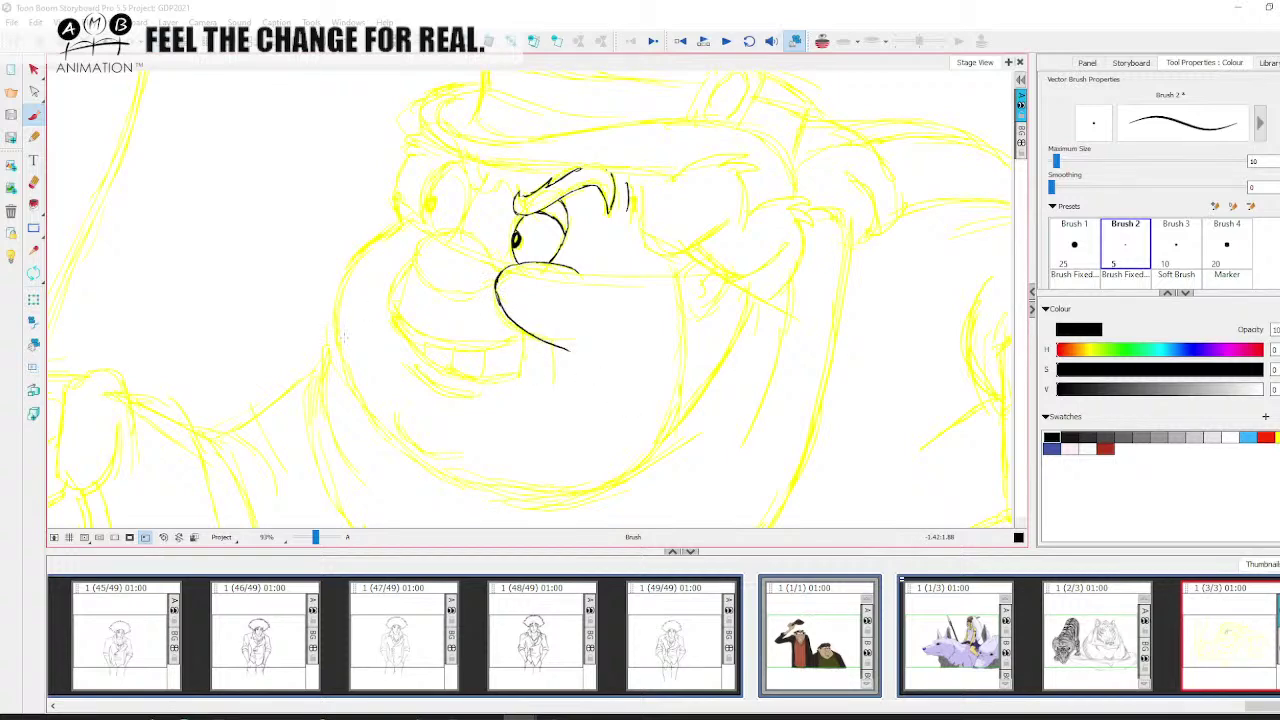
pyautogui.click(34, 273)
pyautogui.moveTo(220, 266); pyautogui.dragTo(242, 420)
pyautogui.click(34, 182)
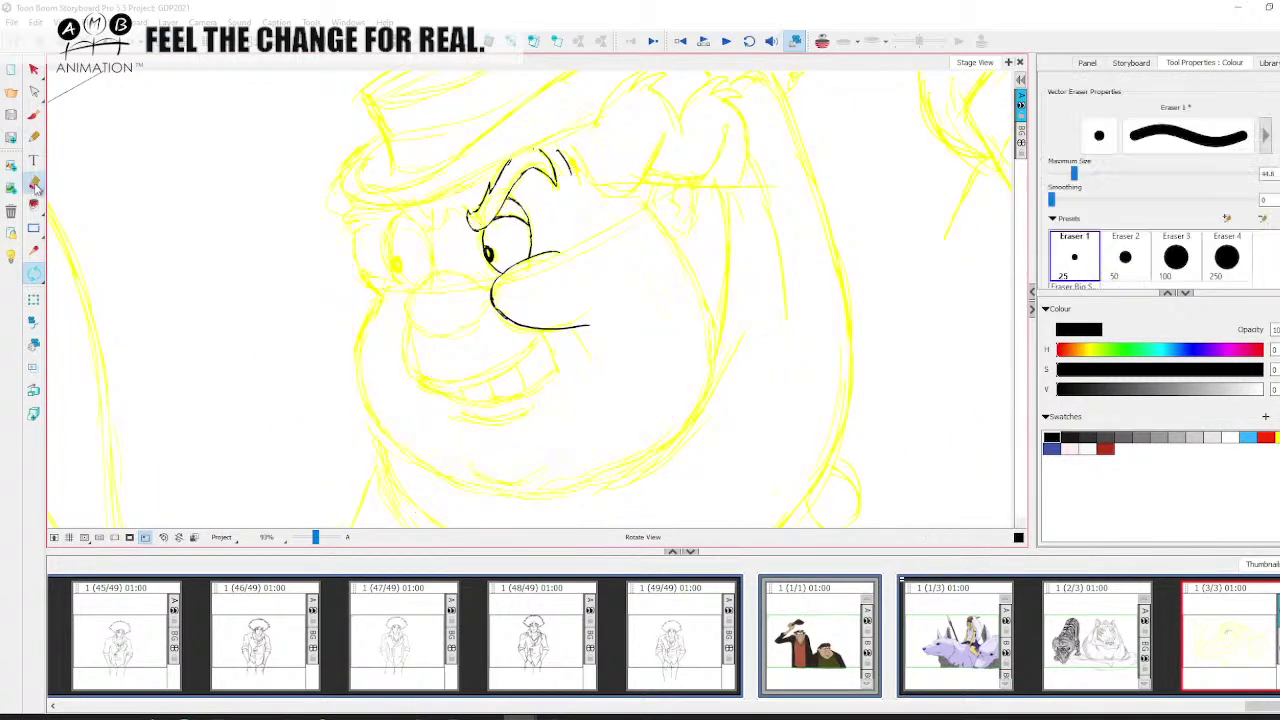
pyautogui.moveTo(492, 302); pyautogui.dragTo(520, 328)
pyautogui.moveTo(590, 322); pyautogui.dragTo(565, 328)
pyautogui.hotkey('alt', 'b')
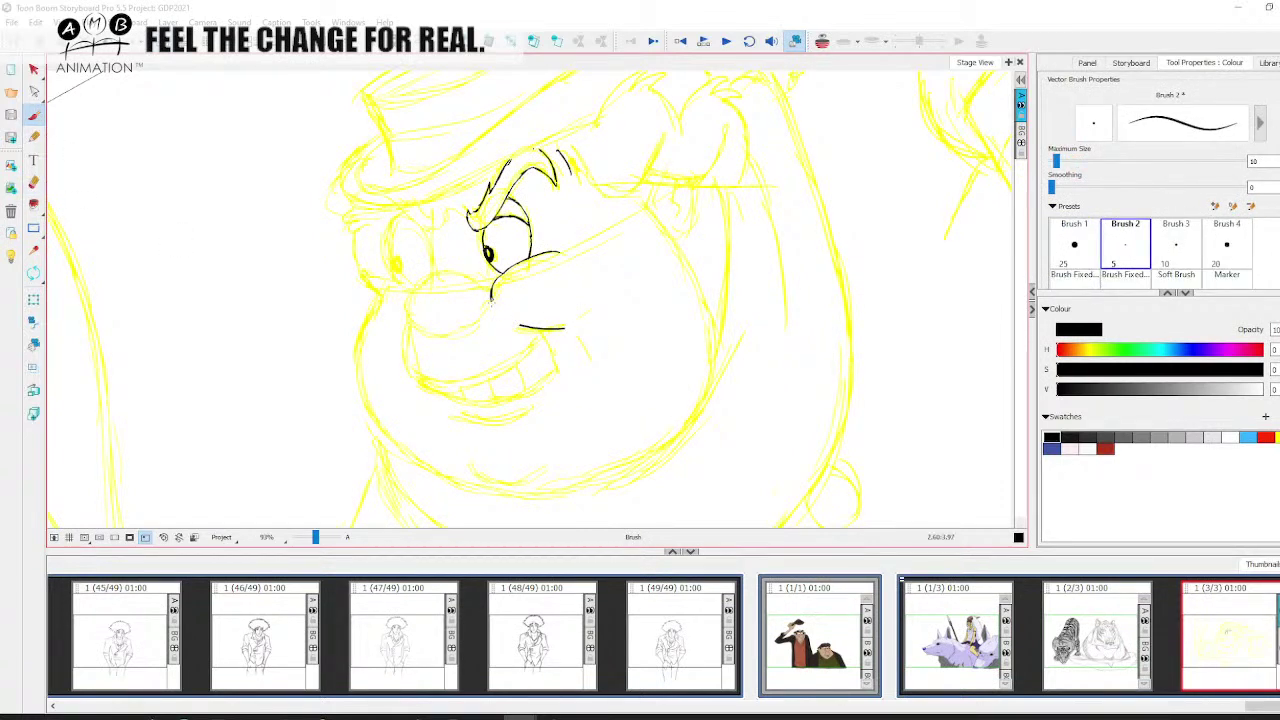
pyautogui.moveTo(491, 298)
pyautogui.mouseDown()
pyautogui.moveTo(564, 326)
pyautogui.moveTo(598, 310)
pyautogui.moveTo(571, 330)
pyautogui.moveTo(548, 330)
pyautogui.moveTo(602, 309)
pyautogui.mouseUp()
pyautogui.click(33, 184)
pyautogui.hotkey('alt', 'b')
# Ink the left eye with its pupil and frowning brow, and outline the round nose
pyautogui.moveTo(425, 234); pyautogui.dragTo(433, 272)
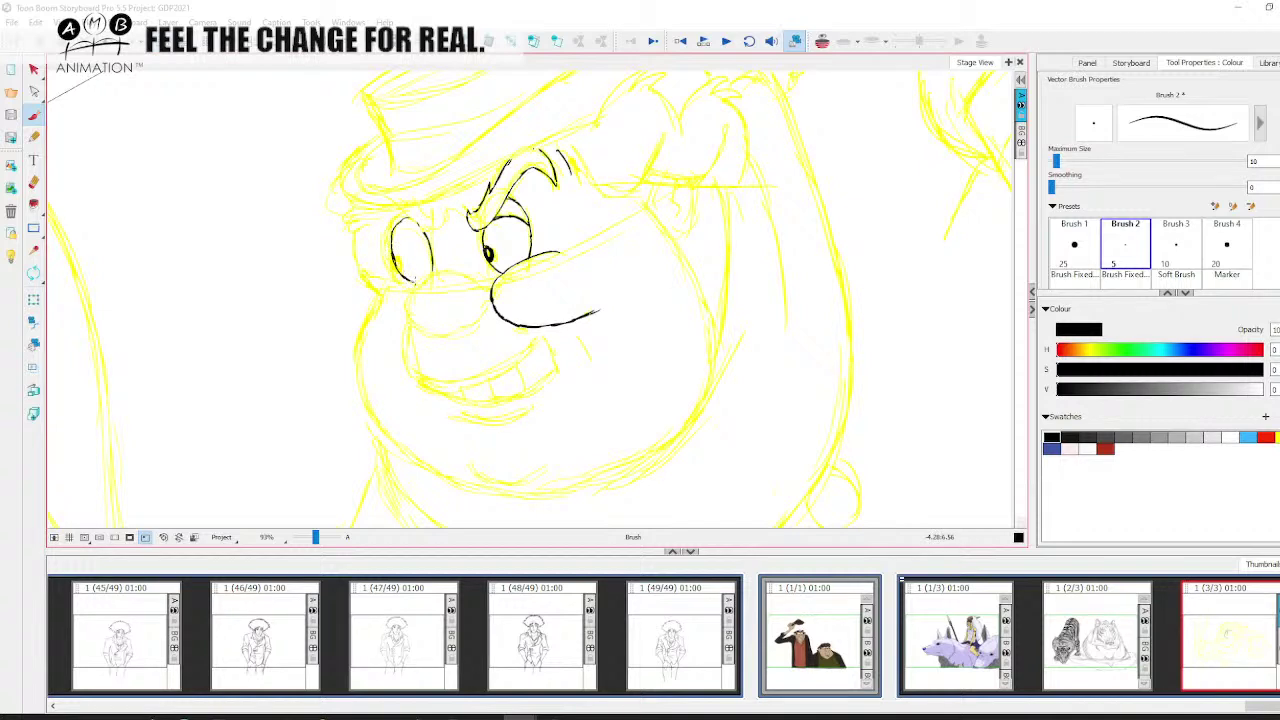
pyautogui.moveTo(390, 234); pyautogui.dragTo(397, 263)
pyautogui.moveTo(426, 239)
pyautogui.mouseDown()
pyautogui.moveTo(395, 262)
pyautogui.moveTo(394, 232)
pyautogui.mouseUp()
pyautogui.moveTo(401, 214); pyautogui.dragTo(434, 224)
pyautogui.moveTo(411, 289)
pyautogui.mouseDown()
pyautogui.moveTo(440, 272)
pyautogui.moveTo(482, 286)
pyautogui.mouseUp()
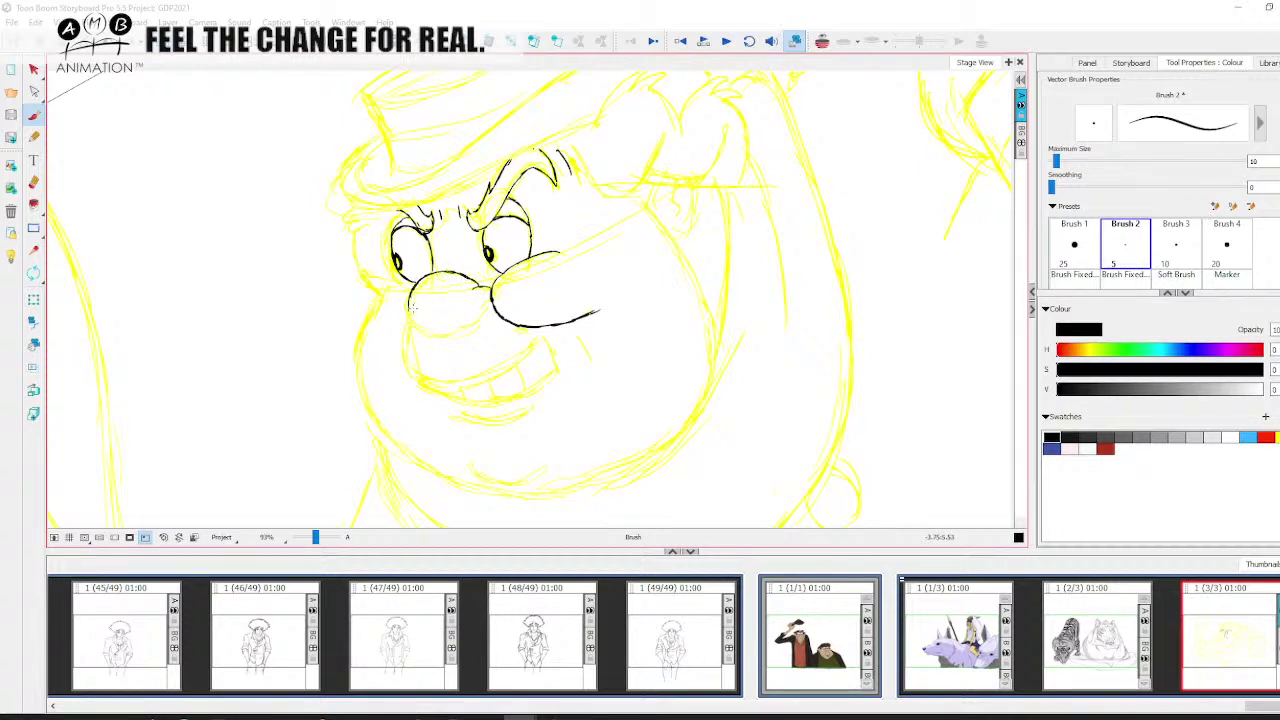
pyautogui.moveTo(408, 300)
pyautogui.mouseDown()
pyautogui.moveTo(418, 326)
pyautogui.moveTo(440, 332)
pyautogui.moveTo(490, 304)
pyautogui.mouseUp()
# Ink the upper lip's side below the nose and the upper and lower curves of the grin
pyautogui.press('space')
pyautogui.moveTo(521, 374); pyautogui.dragTo(561, 304)
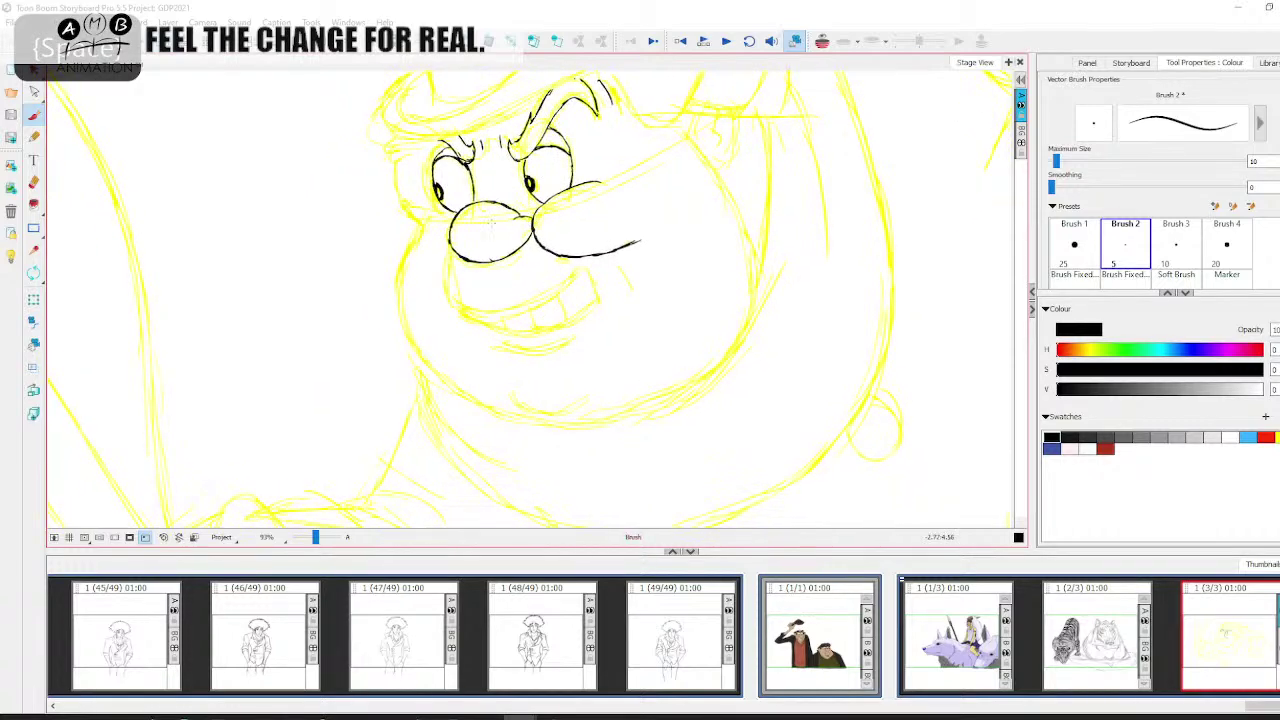
pyautogui.moveTo(449, 238); pyautogui.dragTo(447, 290)
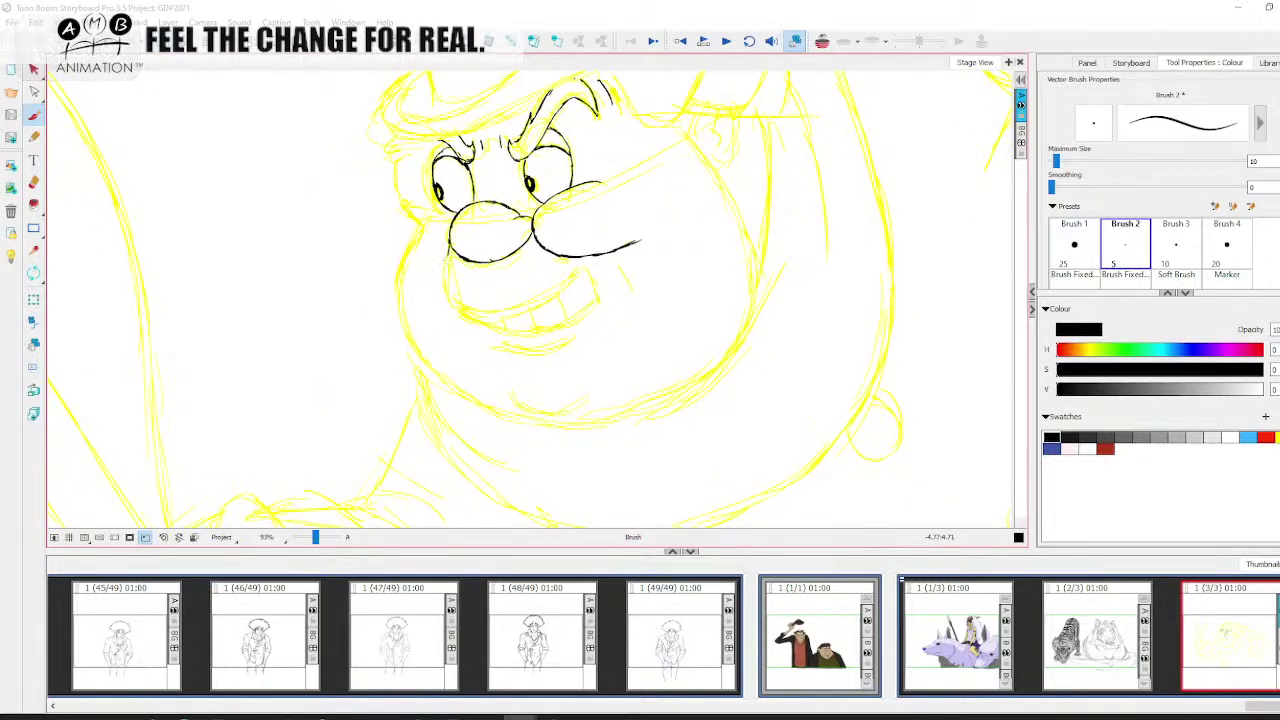
pyautogui.moveTo(519, 380); pyautogui.dragTo(474, 361)
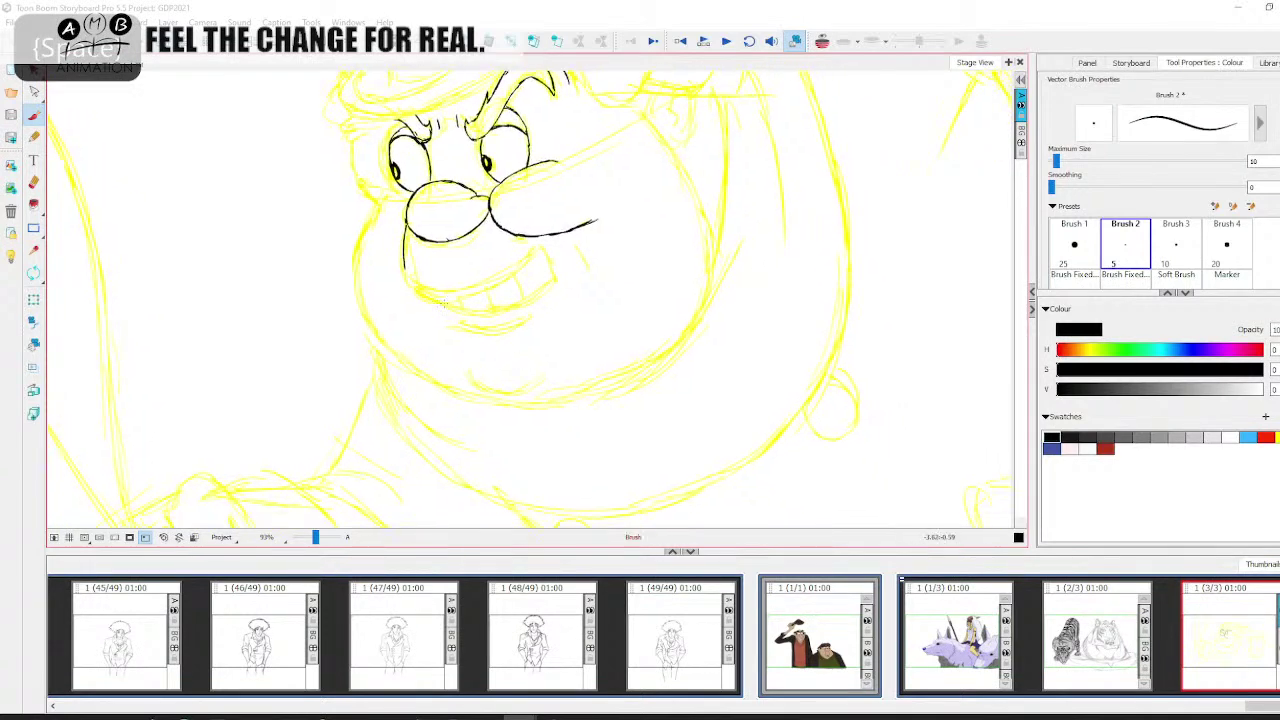
pyautogui.moveTo(411, 281)
pyautogui.mouseDown()
pyautogui.moveTo(472, 291)
pyautogui.moveTo(547, 243)
pyautogui.moveTo(602, 183)
pyautogui.mouseUp()
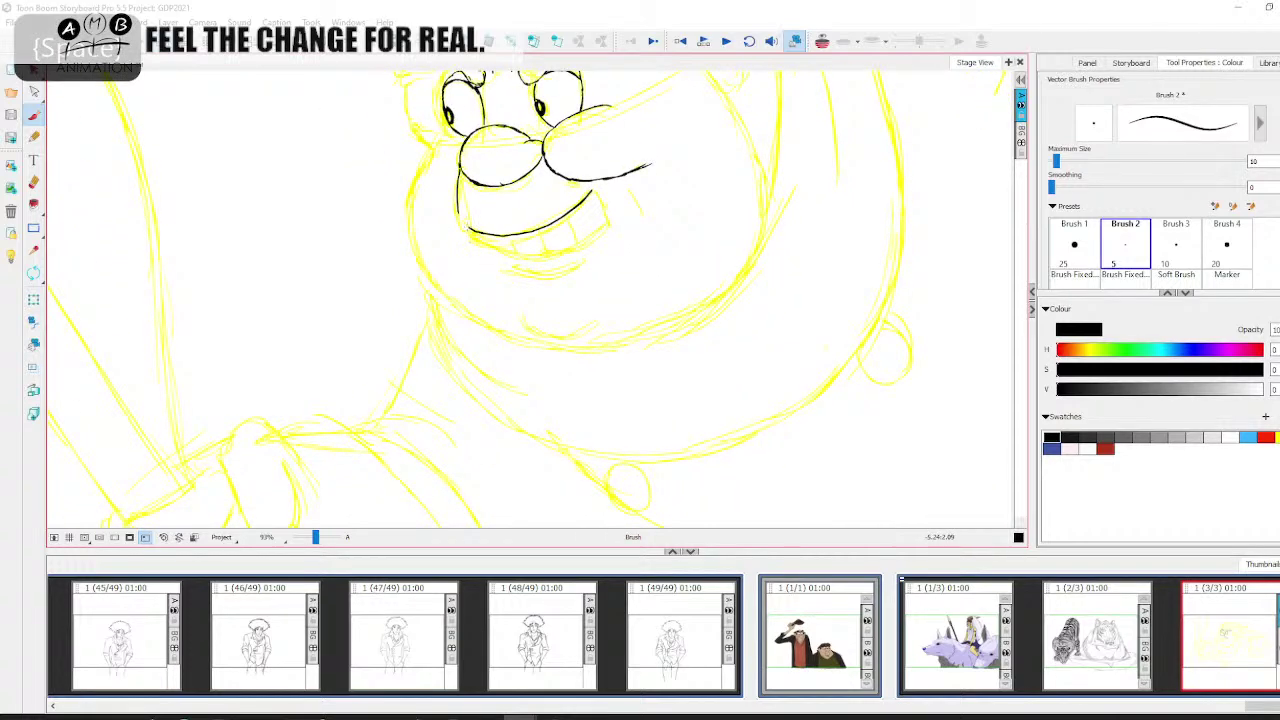
pyautogui.moveTo(466, 228)
pyautogui.mouseDown()
pyautogui.moveTo(514, 256)
pyautogui.moveTo(481, 278)
pyautogui.moveTo(478, 267)
pyautogui.moveTo(510, 265)
pyautogui.moveTo(562, 230)
pyautogui.moveTo(496, 250)
pyautogui.mouseUp()
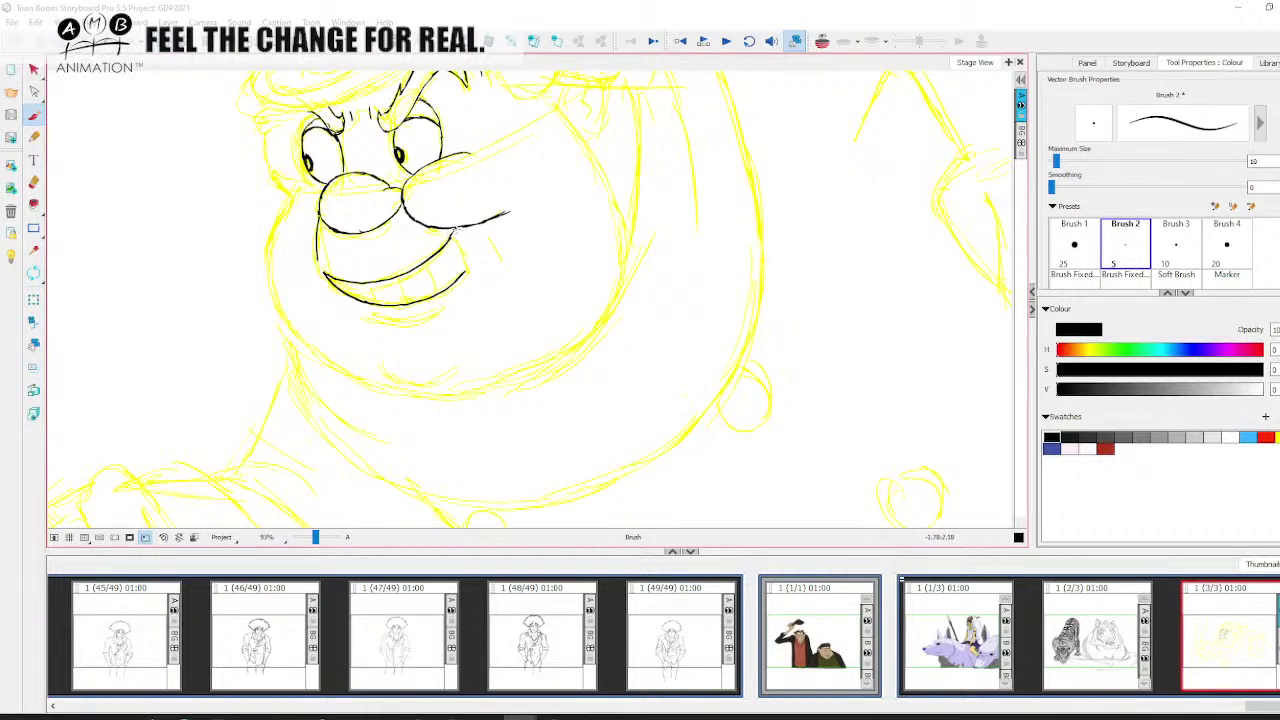
# Close the grin's right corner and ink the dividing lines between the teeth
pyautogui.moveTo(455, 231)
pyautogui.mouseDown()
pyautogui.moveTo(467, 270)
pyautogui.moveTo(515, 256)
pyautogui.moveTo(520, 214)
pyautogui.moveTo(524, 234)
pyautogui.moveTo(479, 232)
pyautogui.moveTo(488, 243)
pyautogui.moveTo(457, 252)
pyautogui.mouseUp()
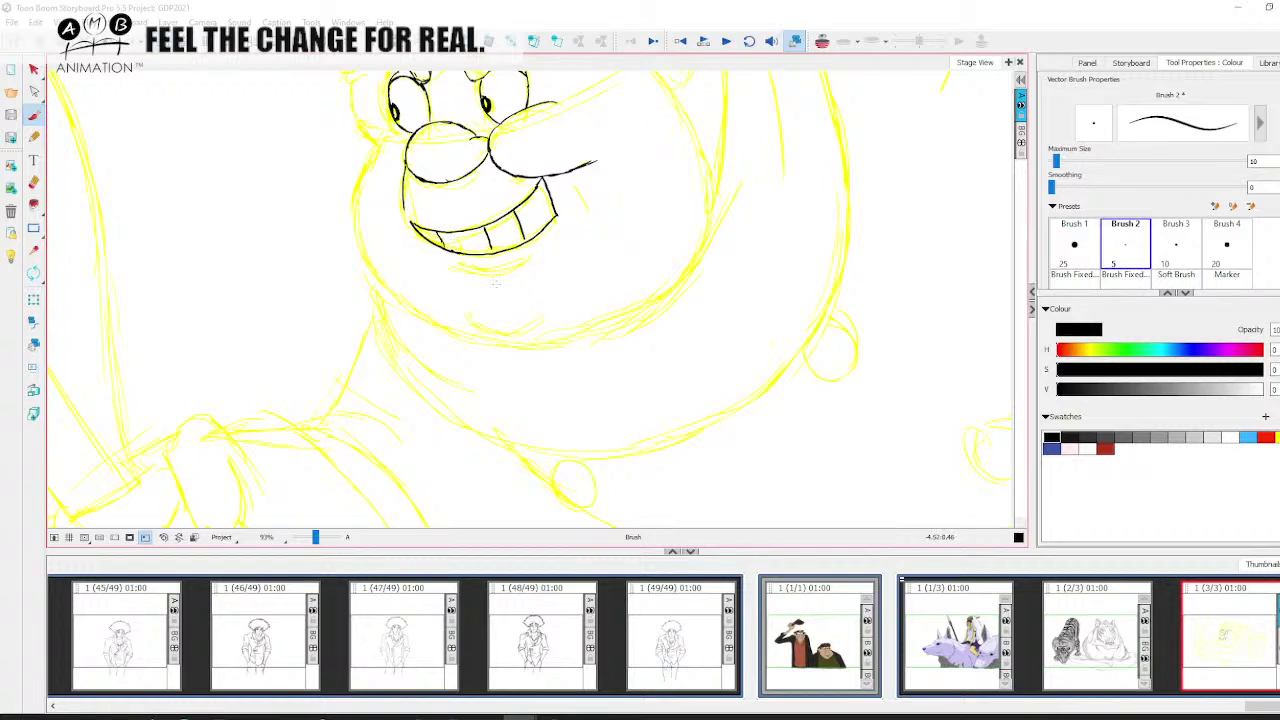
pyautogui.press('space')
pyautogui.moveTo(537, 286); pyautogui.dragTo(545, 312)
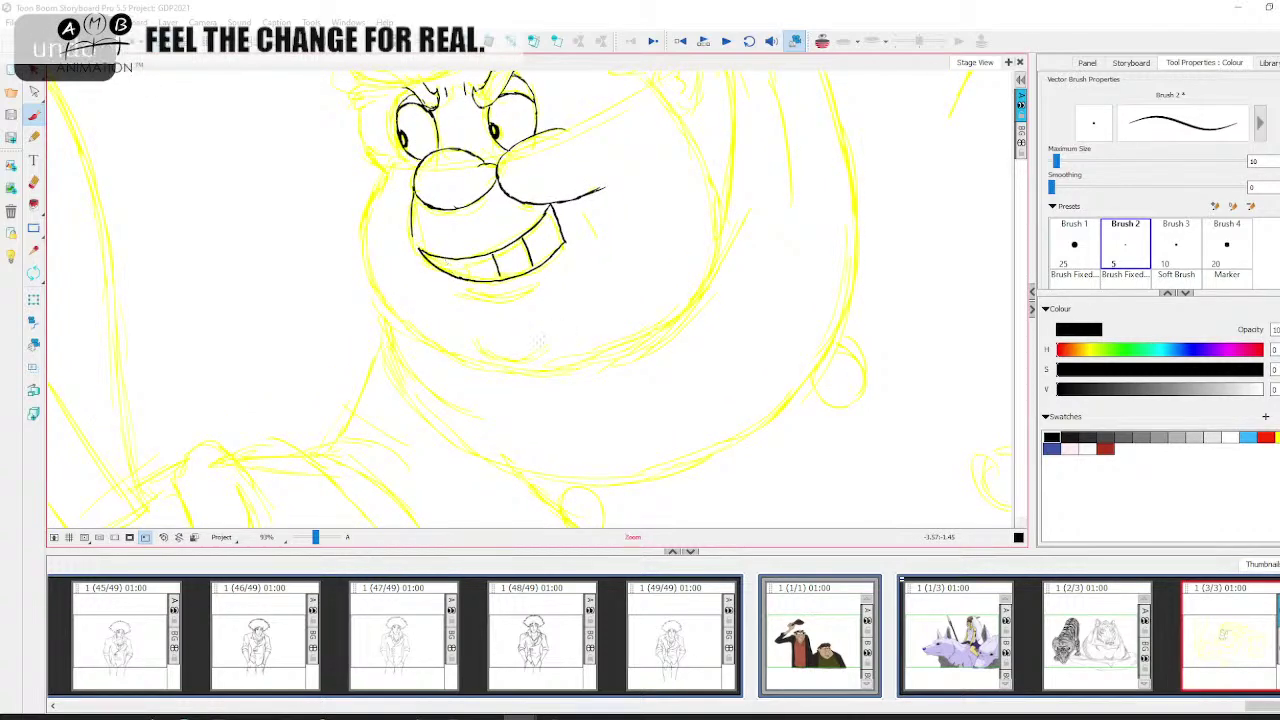
pyautogui.moveTo(441, 256)
pyautogui.mouseDown()
pyautogui.moveTo(447, 273)
pyautogui.moveTo(533, 269)
pyautogui.moveTo(550, 313)
pyautogui.mouseUp()
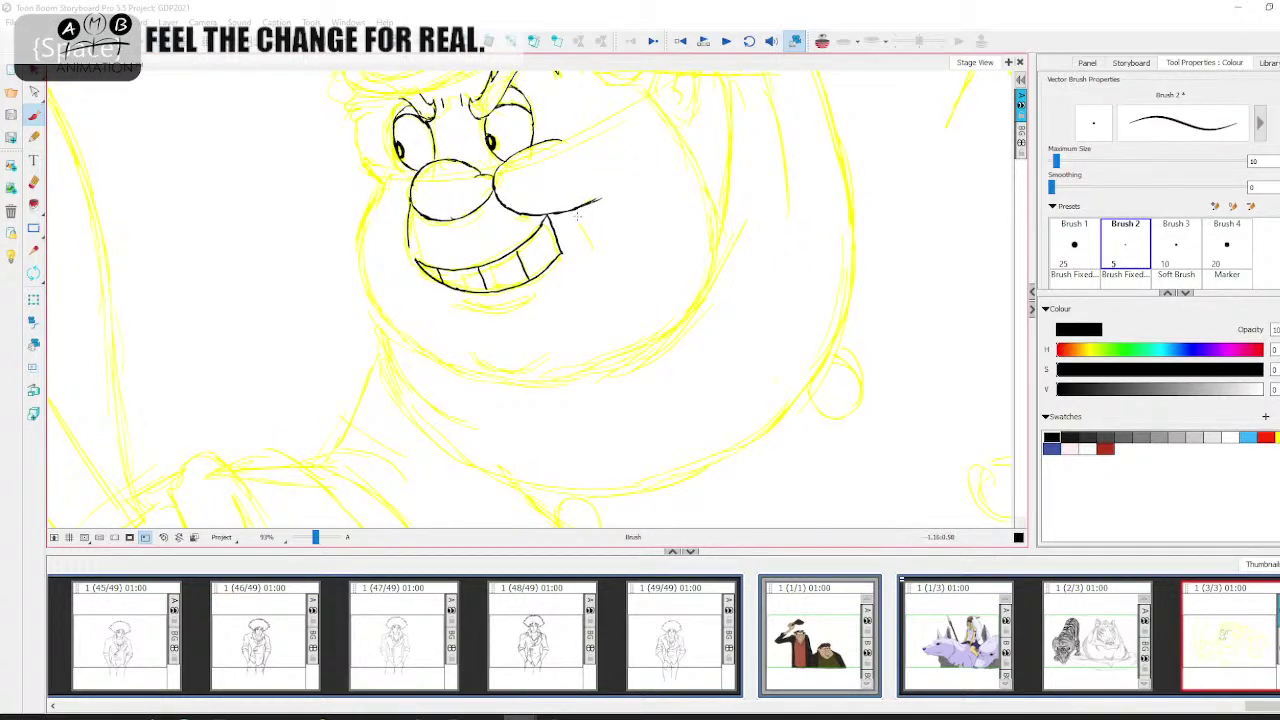
# Ink a short curved crease running down from the cheek beside the mouth's right corner
pyautogui.moveTo(575, 217); pyautogui.dragTo(602, 278)
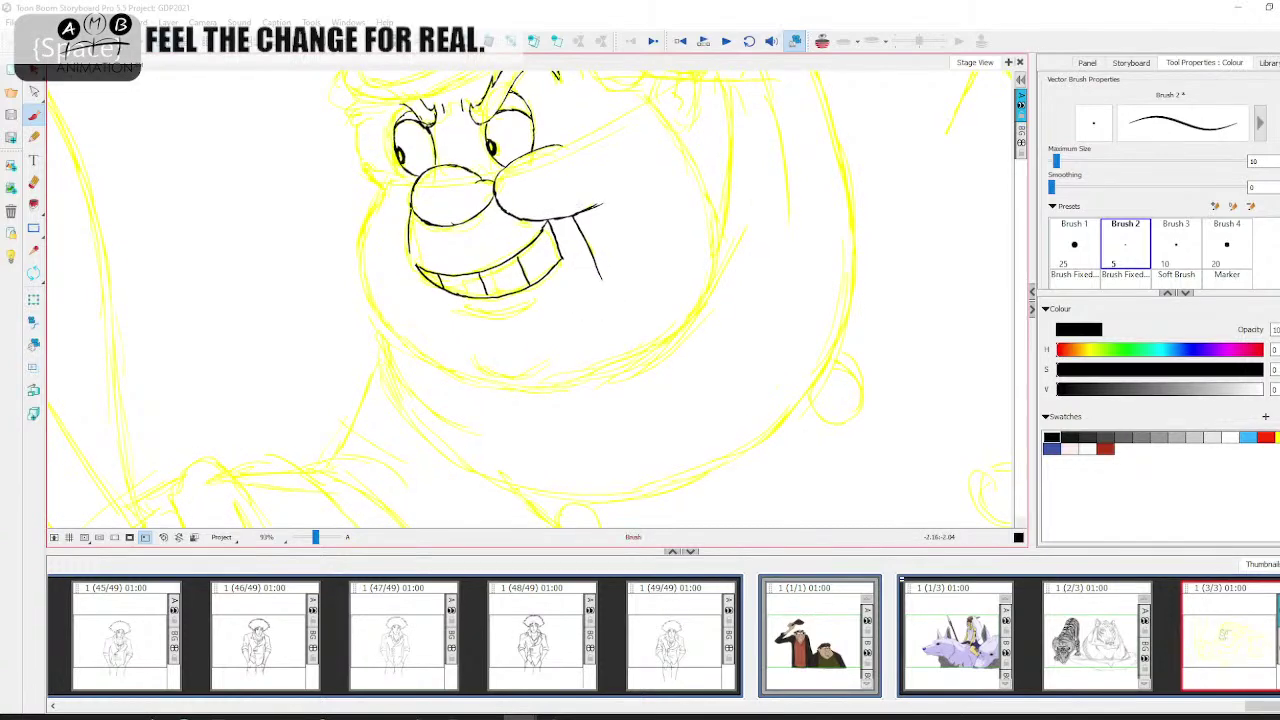
pyautogui.hotkey('ctrl', 'z')
pyautogui.moveTo(562, 214); pyautogui.dragTo(594, 262)
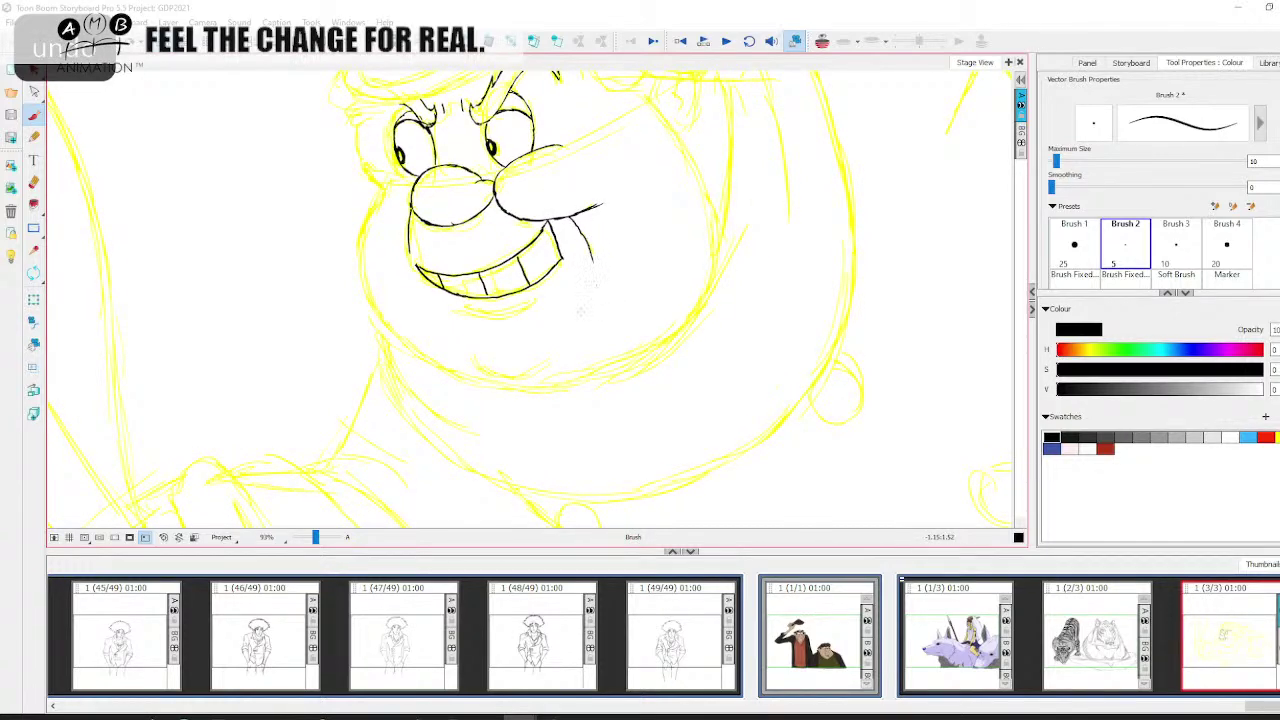
# Ink a short curved crease beneath the grin's lower lip
pyautogui.moveTo(562, 316); pyautogui.dragTo(632, 260)
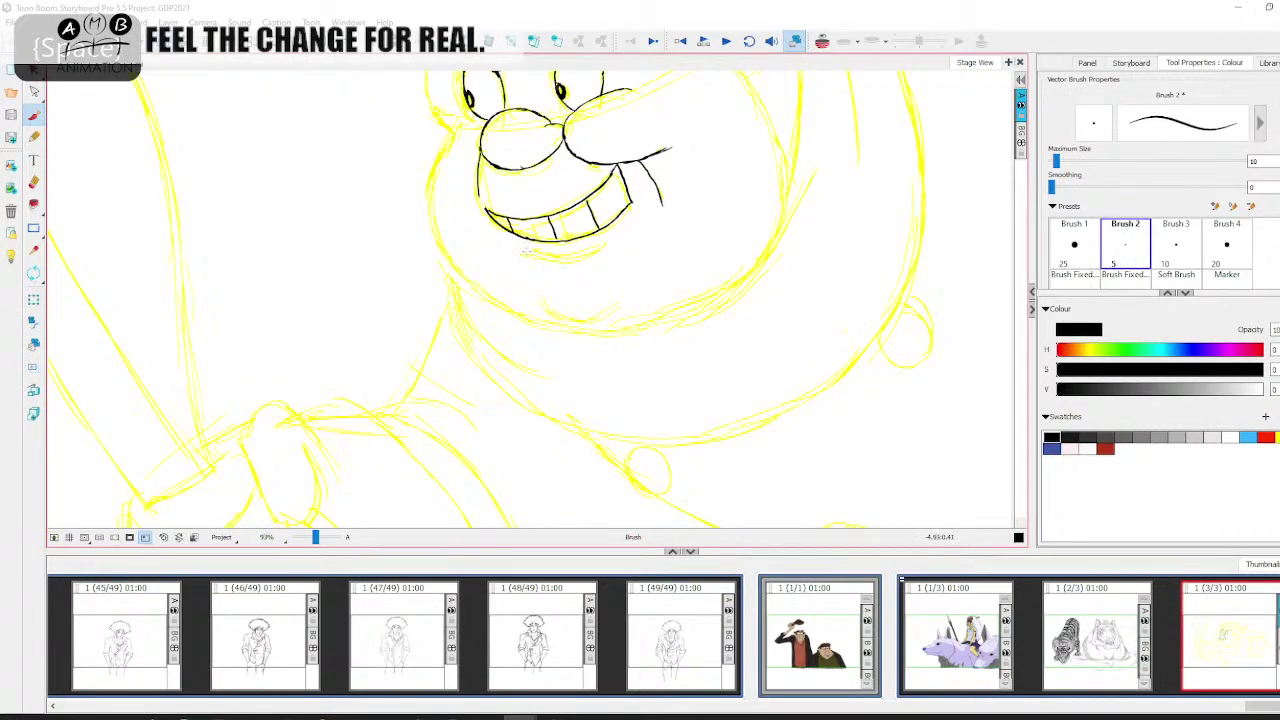
pyautogui.moveTo(524, 253); pyautogui.dragTo(540, 258)
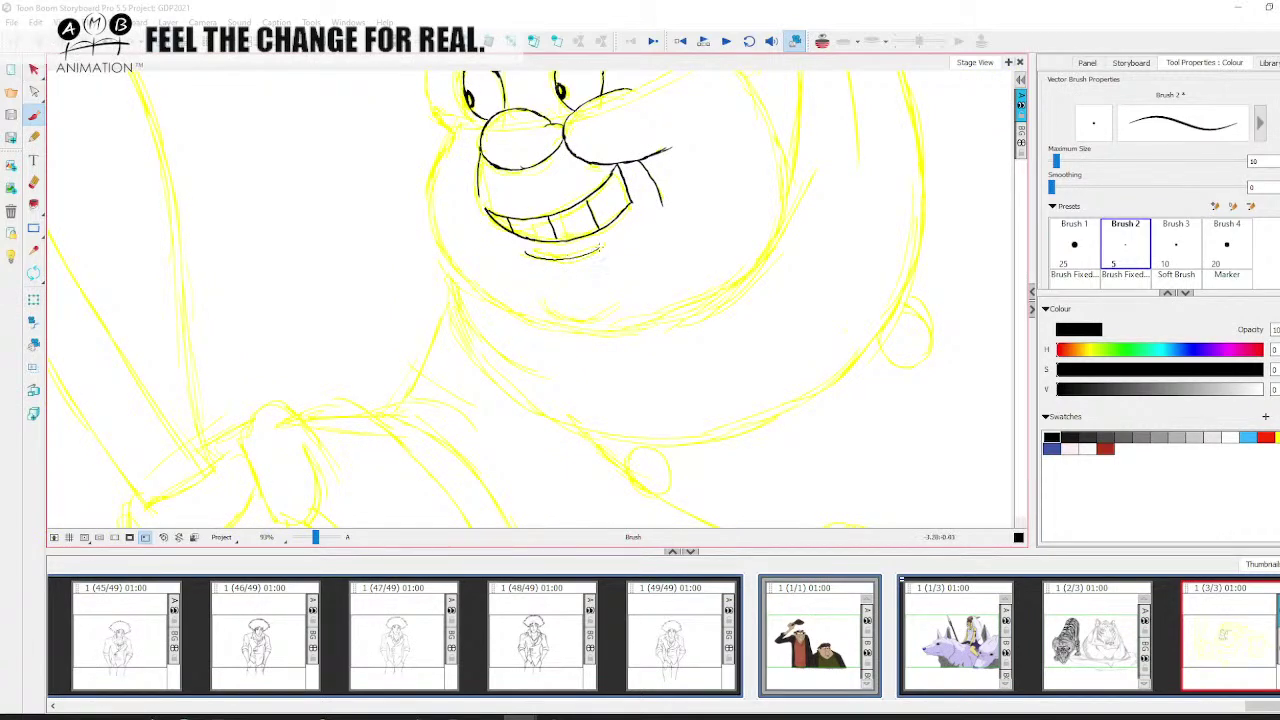
pyautogui.press('space')
pyautogui.moveTo(626, 263)
pyautogui.mouseDown()
pyautogui.moveTo(574, 366)
pyautogui.moveTo(610, 296)
pyautogui.mouseUp()
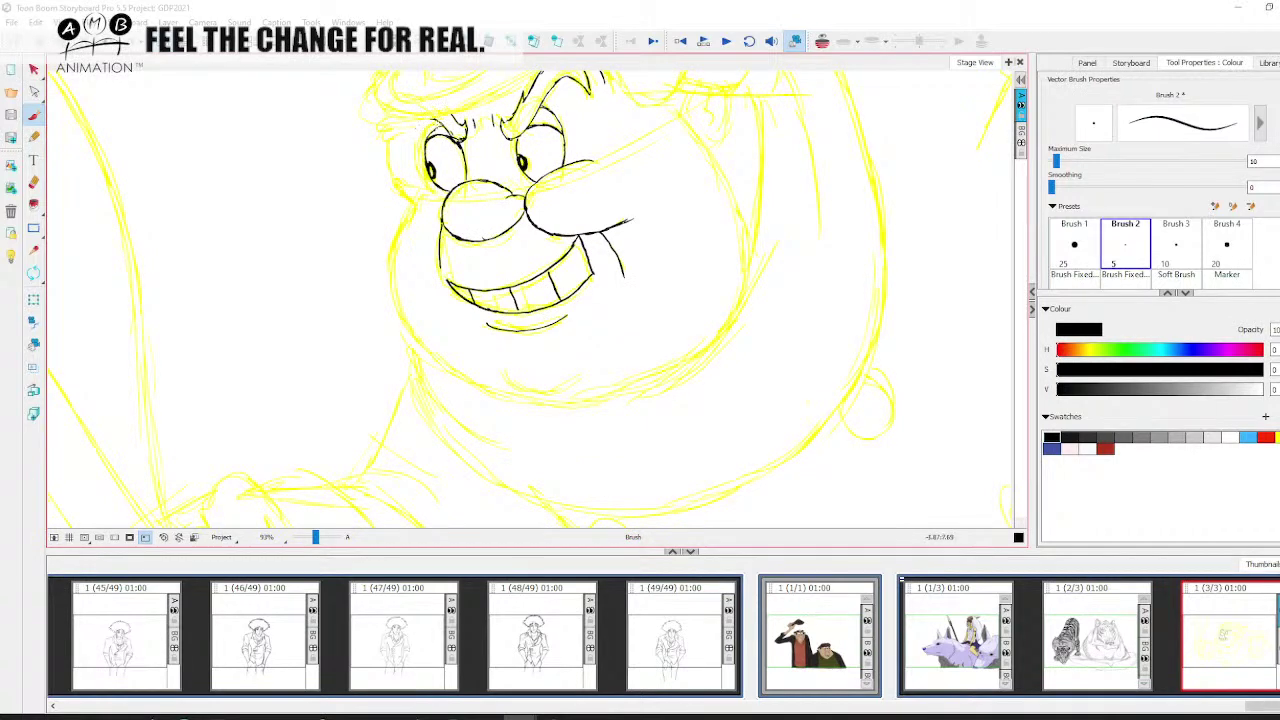
# Ink the left edge of the face from beside the left eye down around the lower cheek
pyautogui.press('space')
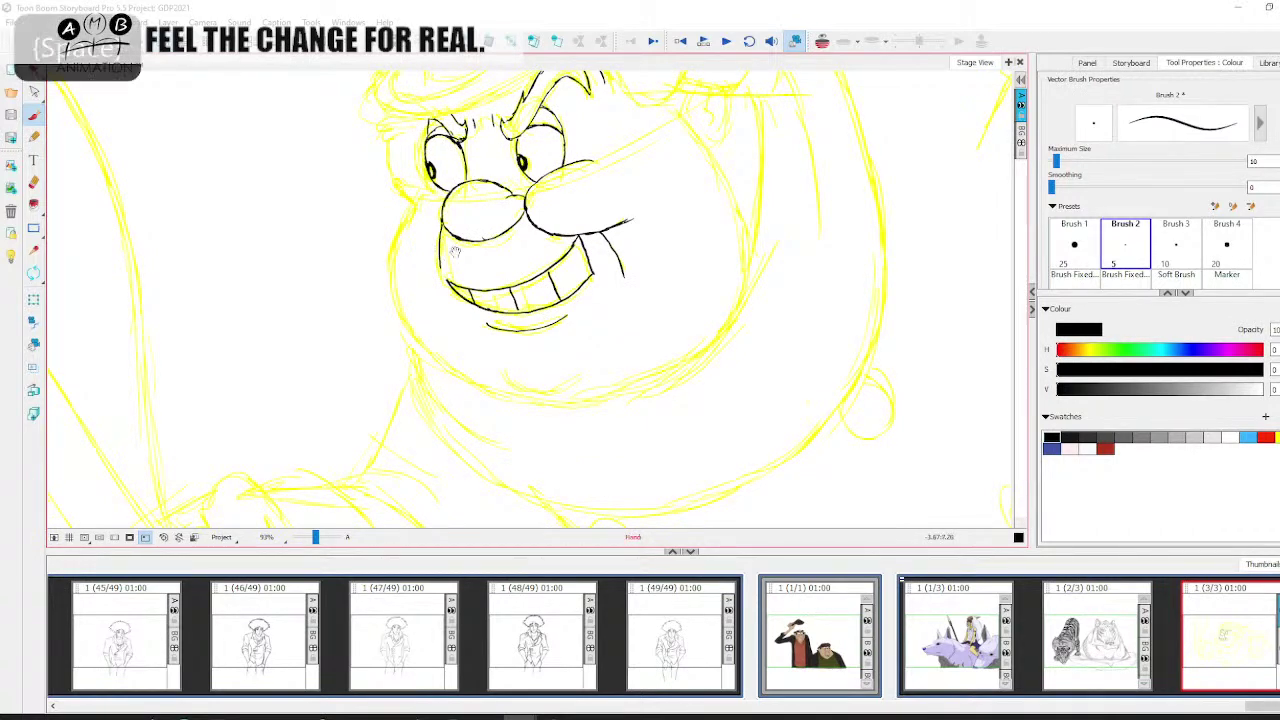
pyautogui.moveTo(610, 296); pyautogui.dragTo(654, 260)
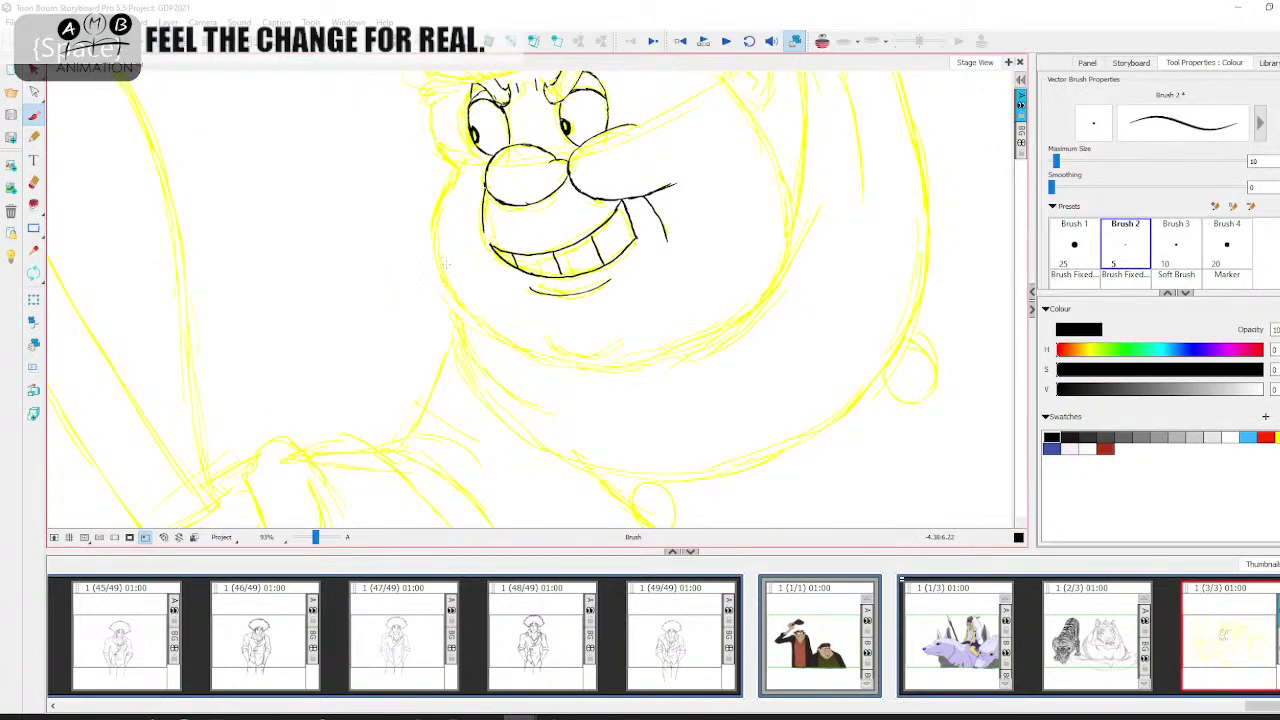
pyautogui.moveTo(440, 262)
pyautogui.mouseDown()
pyautogui.moveTo(450, 152)
pyautogui.moveTo(476, 130)
pyautogui.mouseUp()
pyautogui.press('space')
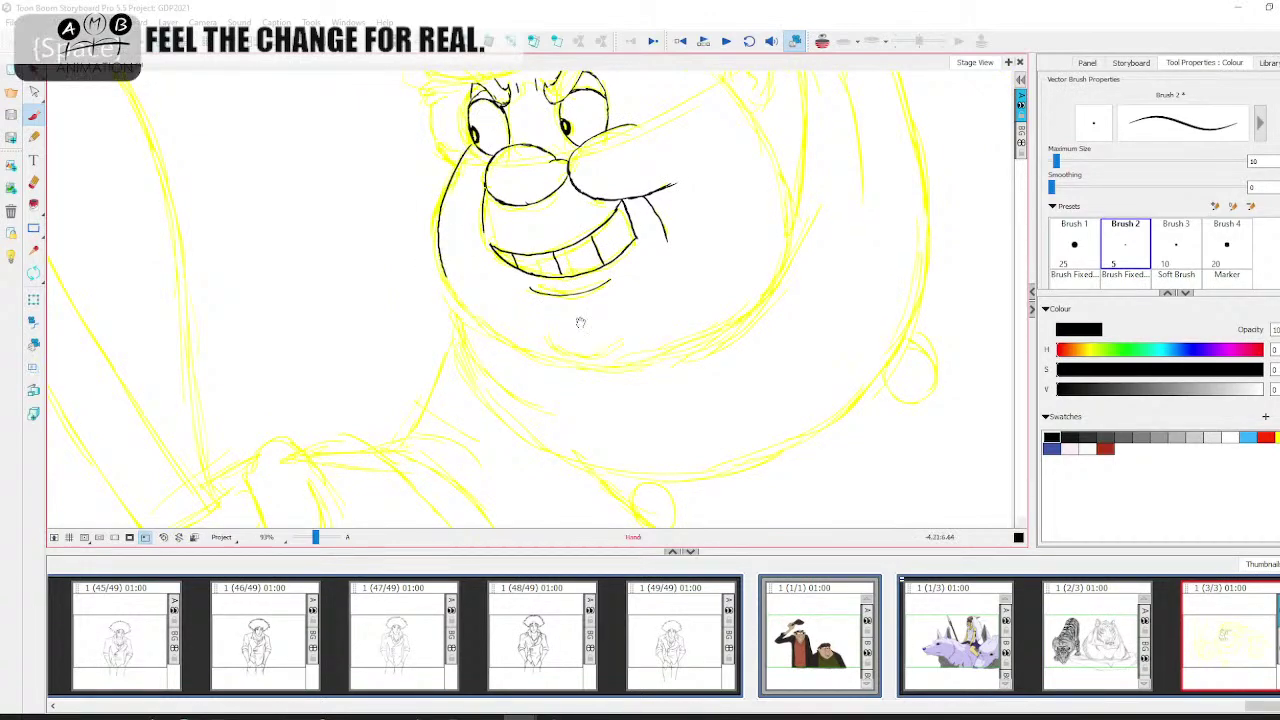
pyautogui.moveTo(580, 320); pyautogui.dragTo(586, 254)
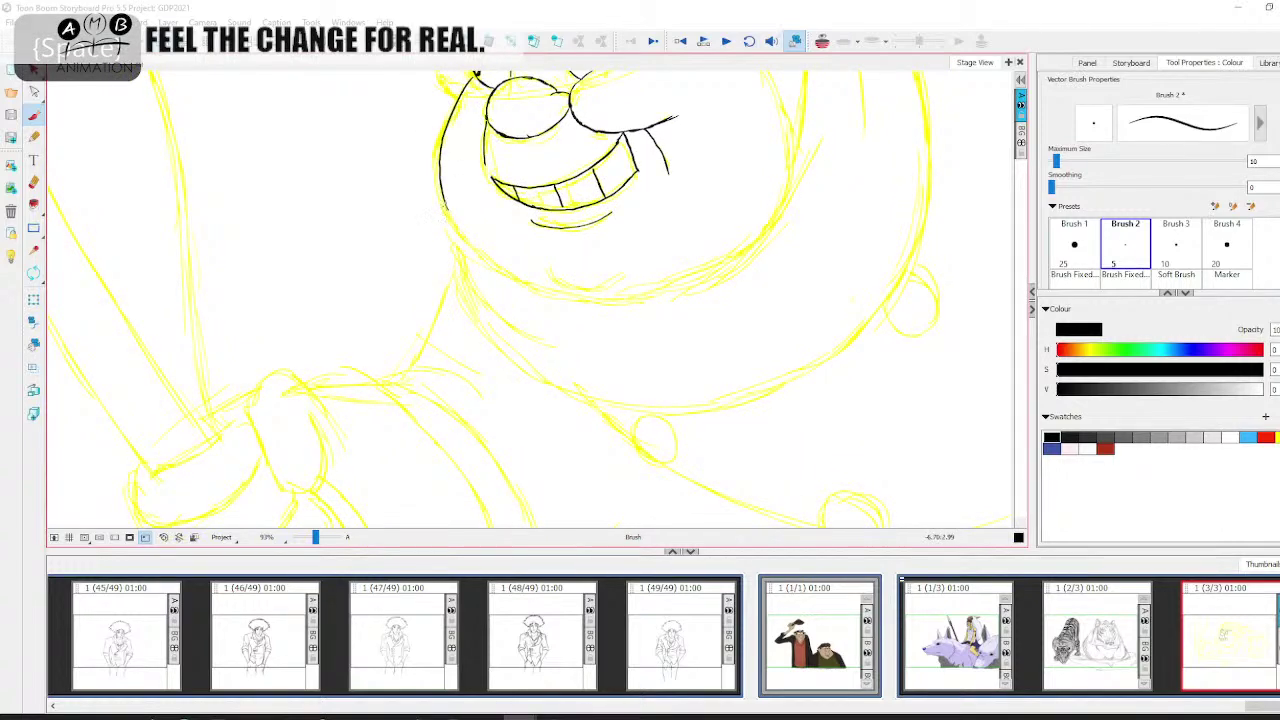
pyautogui.moveTo(444, 200); pyautogui.dragTo(465, 240)
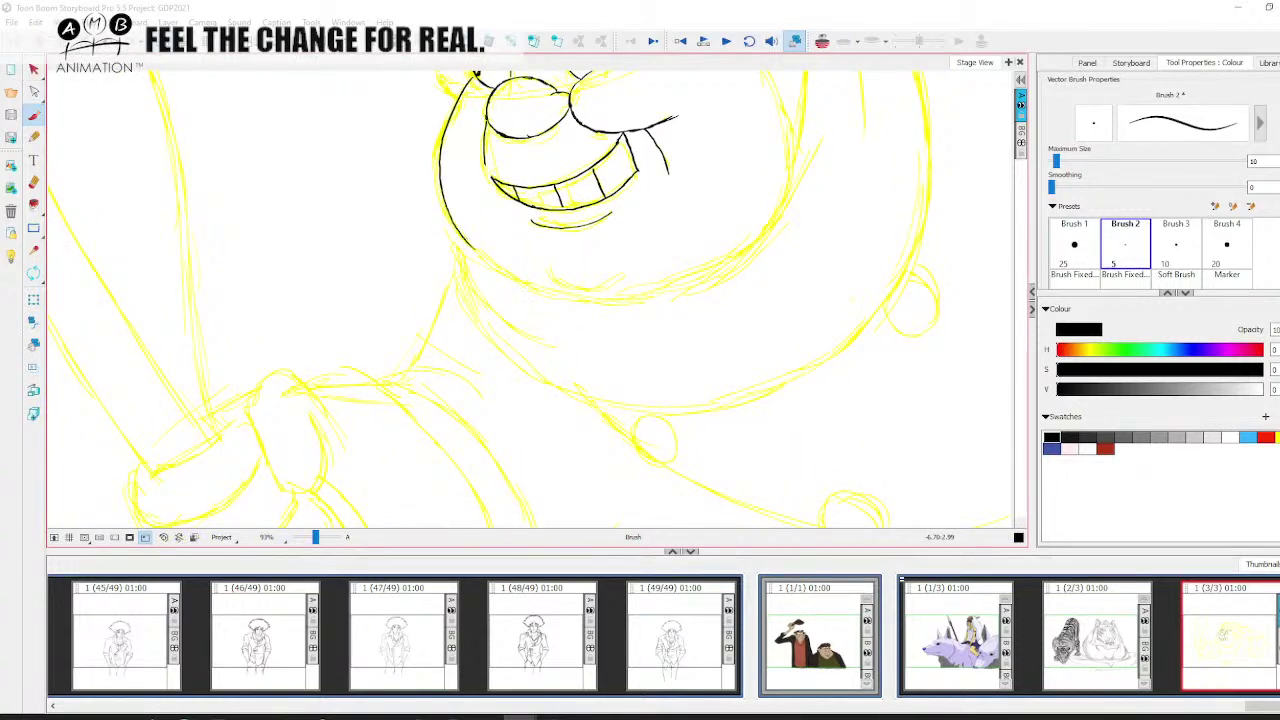
# Rotate the view and ink the lower right curve of the big jaw toward the chin
pyautogui.click(34, 274)
pyautogui.moveTo(350, 201); pyautogui.dragTo(652, 342)
pyautogui.press('space')
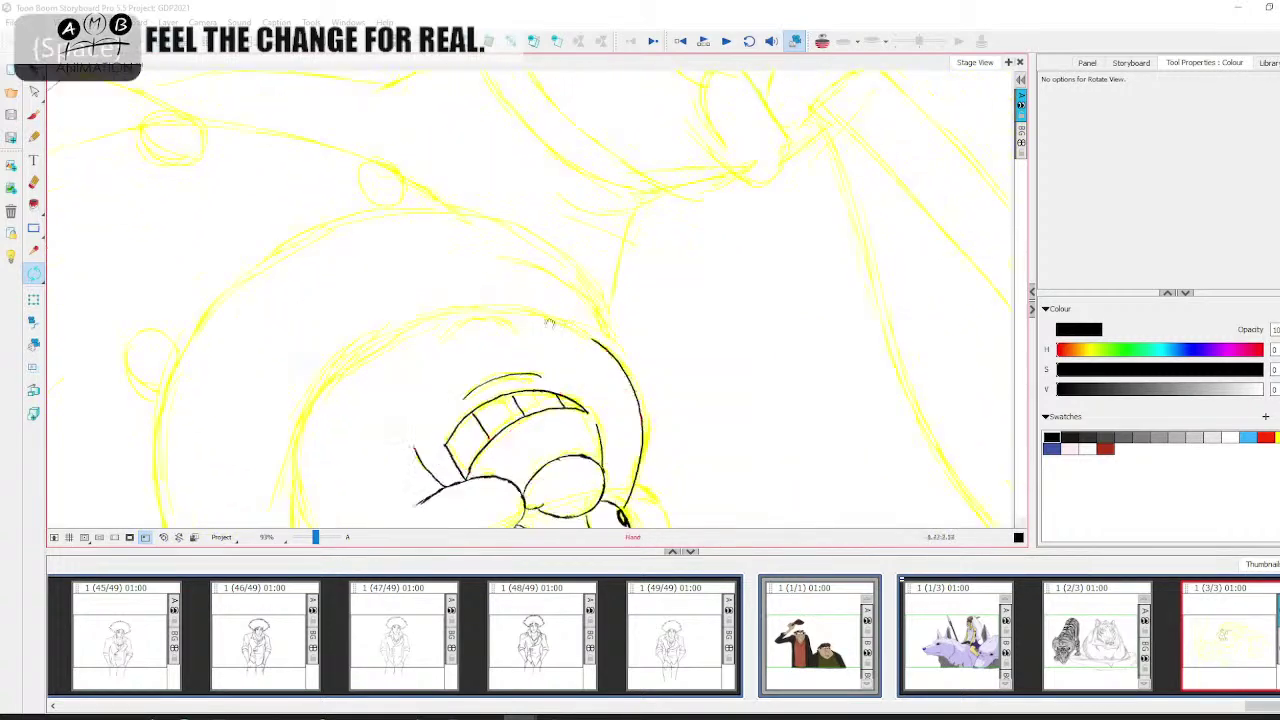
pyautogui.moveTo(548, 322); pyautogui.dragTo(348, 323)
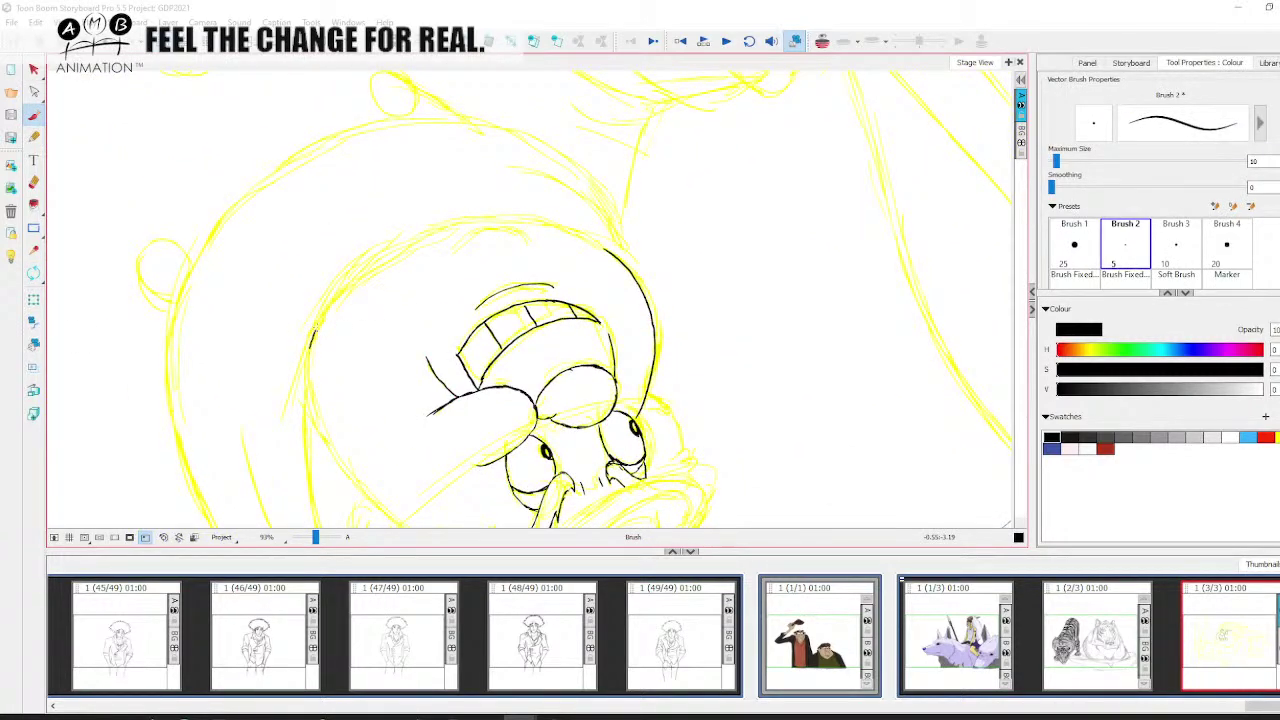
pyautogui.moveTo(317, 327); pyautogui.dragTo(364, 267)
pyautogui.press('space')
pyautogui.moveTo(414, 258)
pyautogui.mouseDown()
pyautogui.moveTo(374, 272)
pyautogui.moveTo(369, 288)
pyautogui.moveTo(431, 245)
pyautogui.moveTo(526, 227)
pyautogui.mouseUp()
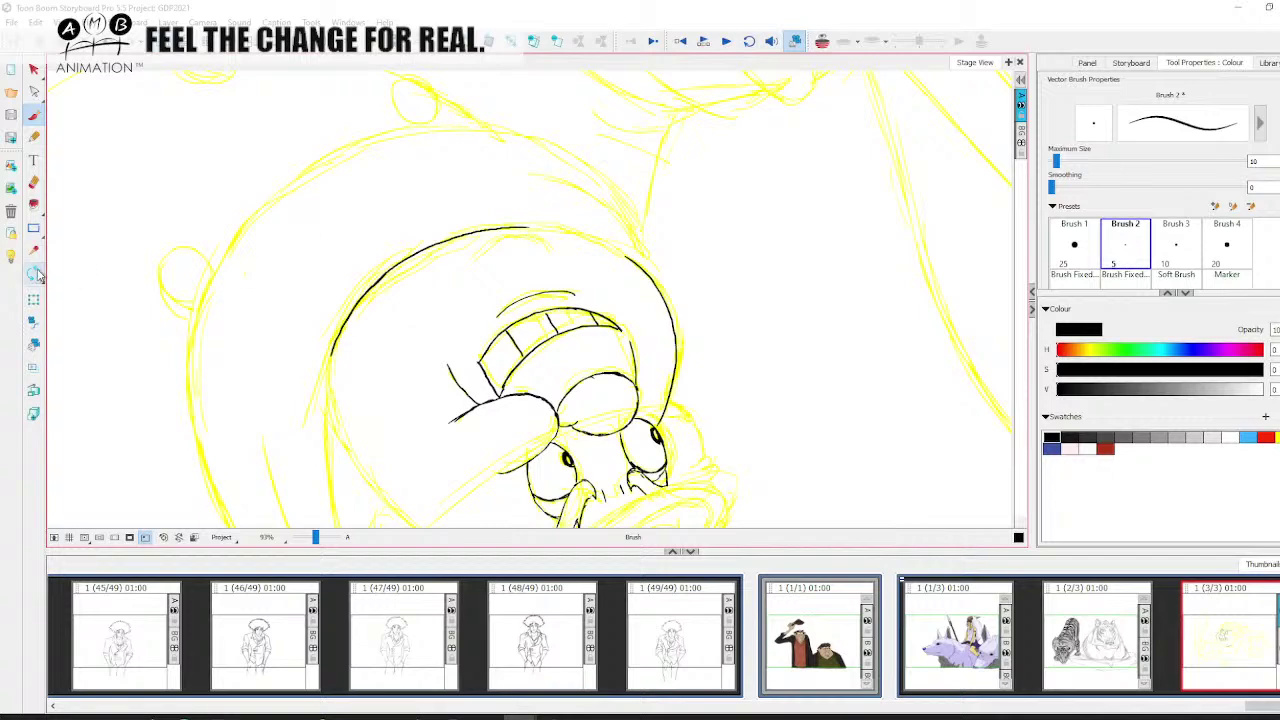
# Ink the chin's bottom curve to join the left cheek line with the right jaw line
pyautogui.click(34, 274)
pyautogui.moveTo(300, 296)
pyautogui.mouseDown()
pyautogui.moveTo(312, 373)
pyautogui.moveTo(408, 274)
pyautogui.mouseUp()
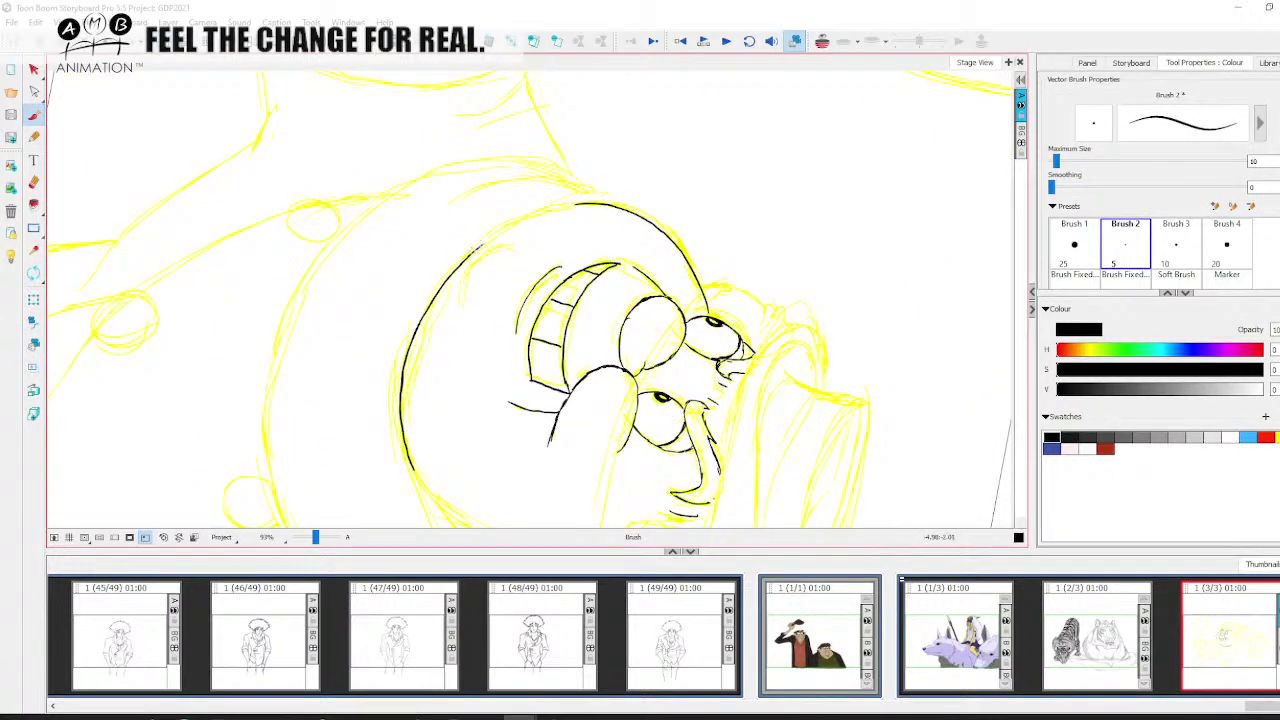
pyautogui.moveTo(472, 252); pyautogui.dragTo(576, 203)
pyautogui.hotkey('ctrl', 'z')
pyautogui.press('space')
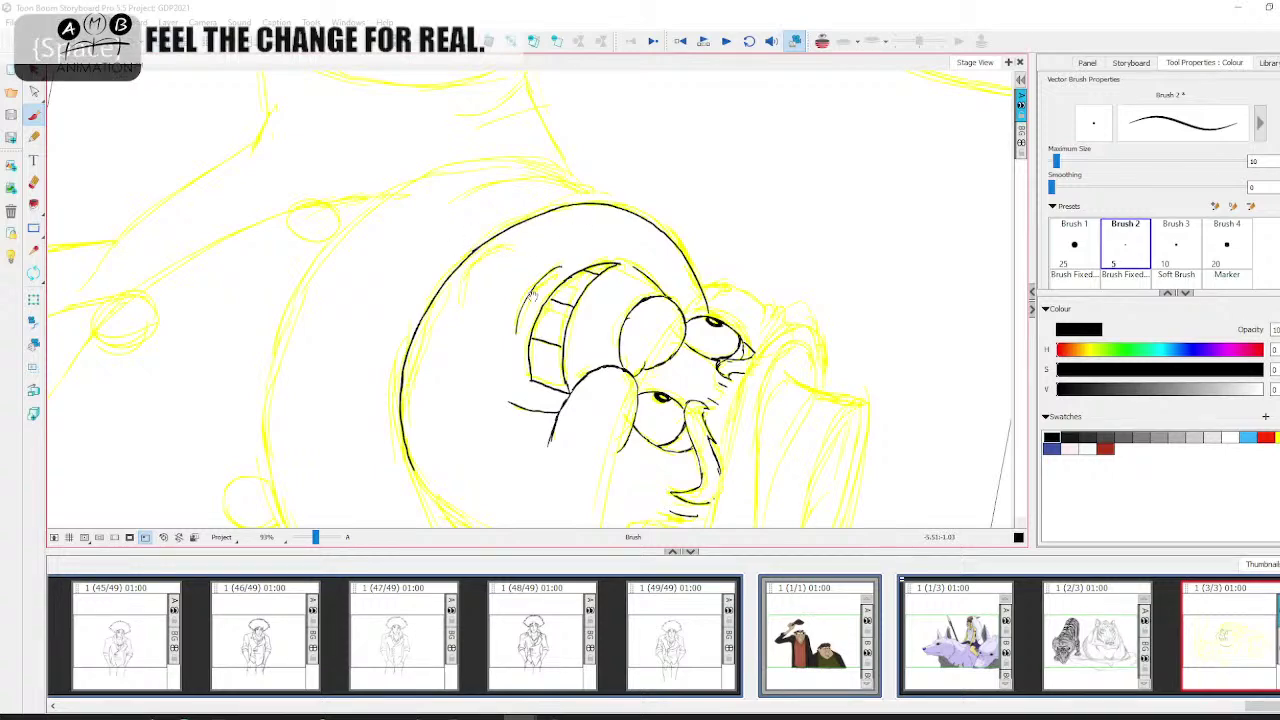
# Rotate the view and ink the right edge of the cheek from the jaw up toward the ear
pyautogui.moveTo(537, 456)
pyautogui.mouseDown()
pyautogui.moveTo(532, 321)
pyautogui.moveTo(546, 293)
pyautogui.mouseUp()
pyautogui.moveTo(586, 392); pyautogui.dragTo(569, 380)
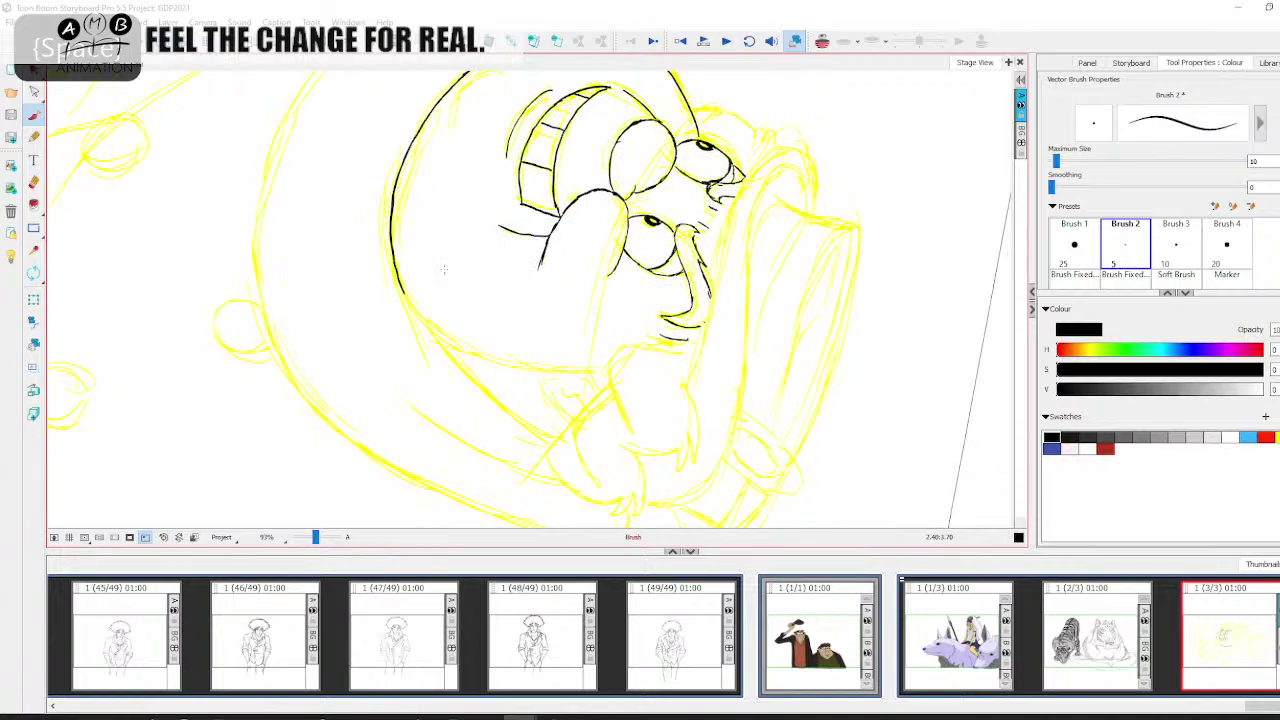
pyautogui.click(33, 272)
pyautogui.moveTo(160, 290); pyautogui.dragTo(563, 212)
pyautogui.click(34, 115)
pyautogui.press('space')
pyautogui.moveTo(480, 313); pyautogui.dragTo(466, 346)
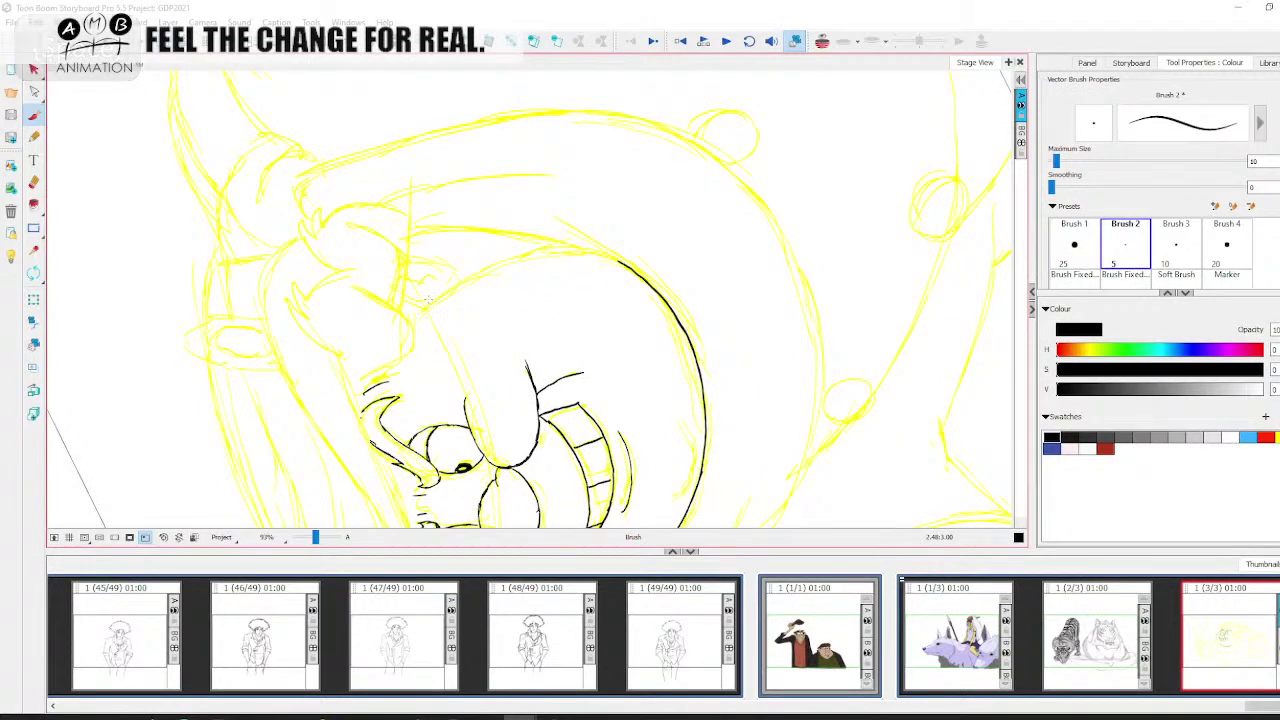
pyautogui.moveTo(420, 310)
pyautogui.mouseDown()
pyautogui.moveTo(497, 257)
pyautogui.moveTo(590, 246)
pyautogui.mouseUp()
# Rotate the view and ink the rear jawline running from below the ear down to the cheek's edge
pyautogui.click(36, 274)
pyautogui.moveTo(216, 216); pyautogui.dragTo(400, 372)
pyautogui.click(35, 120)
pyautogui.press('space')
pyautogui.moveTo(532, 216)
pyautogui.mouseDown()
pyautogui.moveTo(484, 260)
pyautogui.moveTo(515, 242)
pyautogui.mouseUp()
pyautogui.press('space')
pyautogui.moveTo(490, 289); pyautogui.dragTo(540, 236)
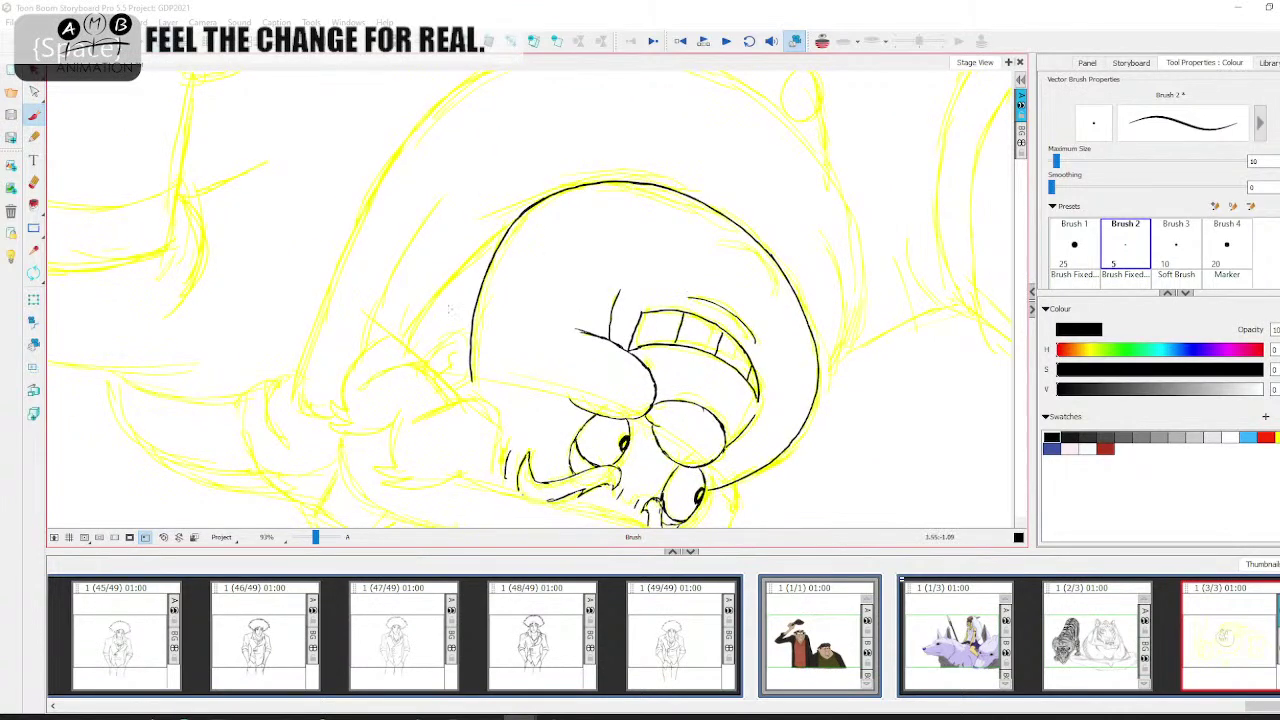
pyautogui.moveTo(408, 344); pyautogui.dragTo(490, 244)
# Reset the view rotation and ink the ear's outline with its inner fold behind the cheek
pyautogui.press('space')
pyautogui.moveTo(609, 351); pyautogui.dragTo(629, 276)
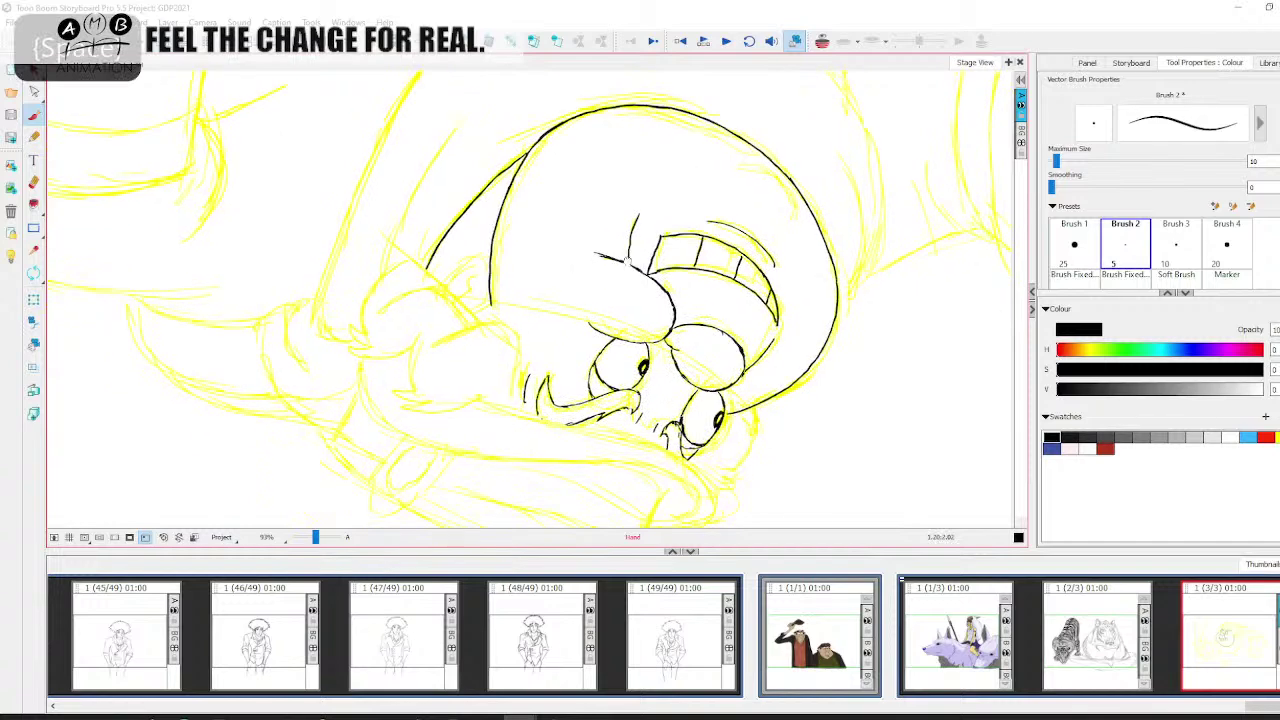
pyautogui.click(164, 540)
pyautogui.moveTo(310, 539); pyautogui.dragTo(315, 541)
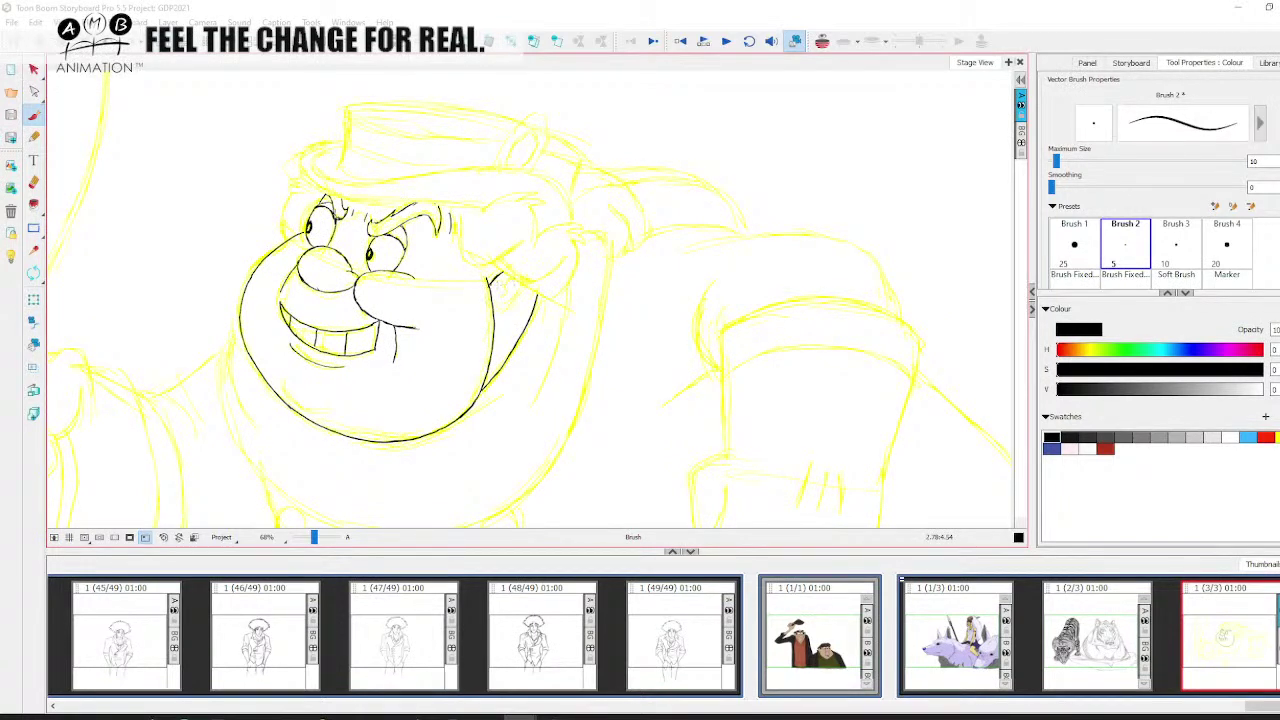
pyautogui.moveTo(507, 316)
pyautogui.mouseDown()
pyautogui.moveTo(505, 302)
pyautogui.moveTo(552, 338)
pyautogui.mouseUp()
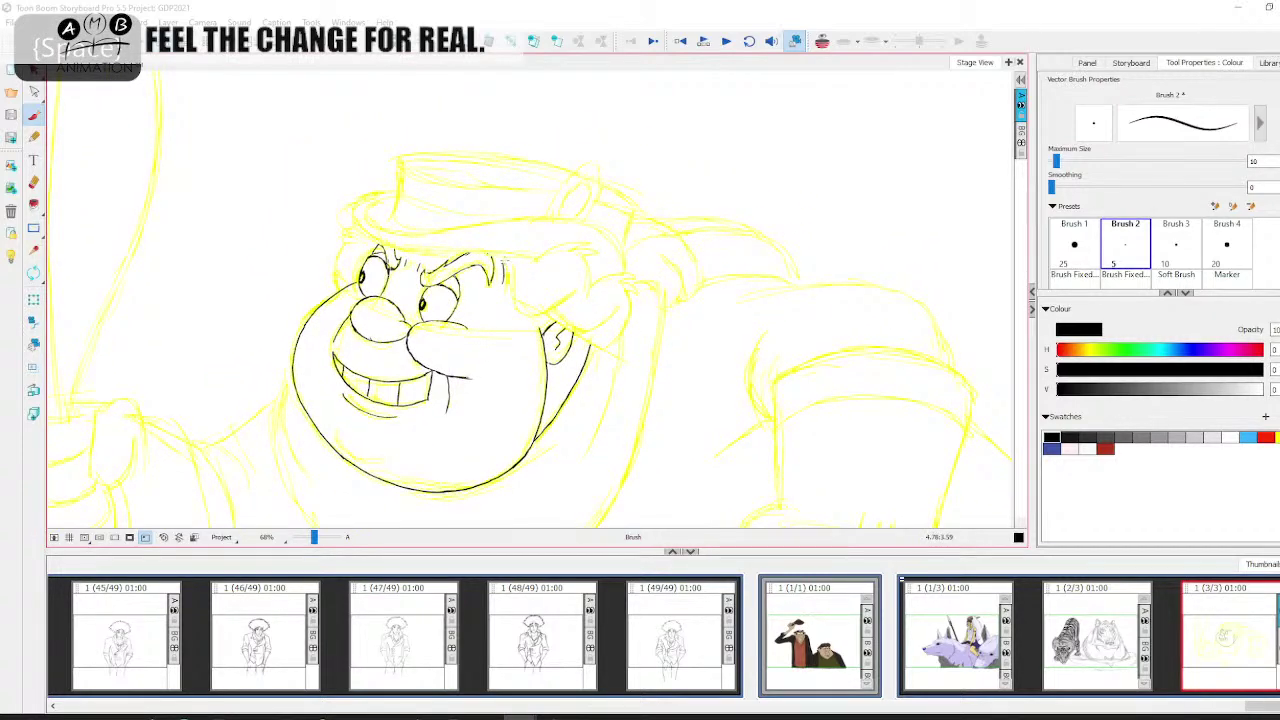
# Ink the front edge of the sideburn hair from beside the eyebrow, curving down toward the ear
pyautogui.moveTo(511, 255)
pyautogui.mouseDown()
pyautogui.moveTo(514, 291)
pyautogui.moveTo(534, 303)
pyautogui.mouseUp()
pyautogui.hotkey('ctrl', 'z')
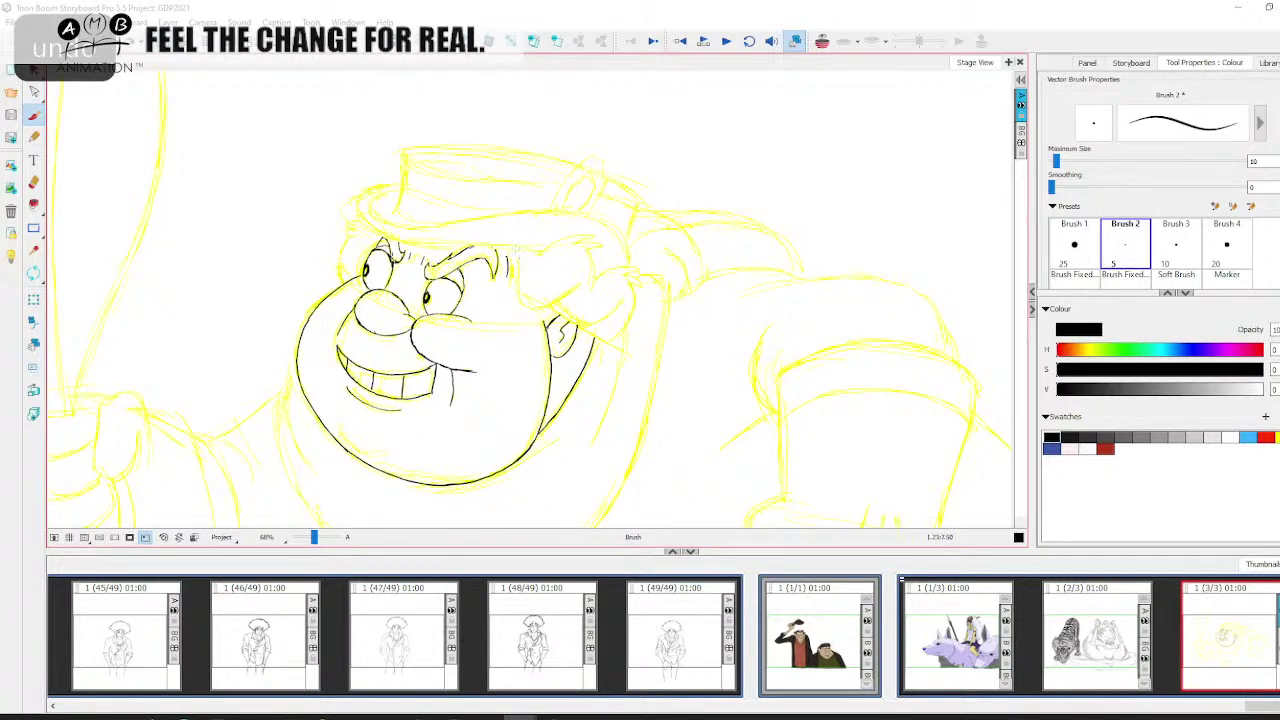
pyautogui.moveTo(515, 256)
pyautogui.mouseDown()
pyautogui.moveTo(516, 288)
pyautogui.moveTo(532, 292)
pyautogui.mouseUp()
pyautogui.press('space')
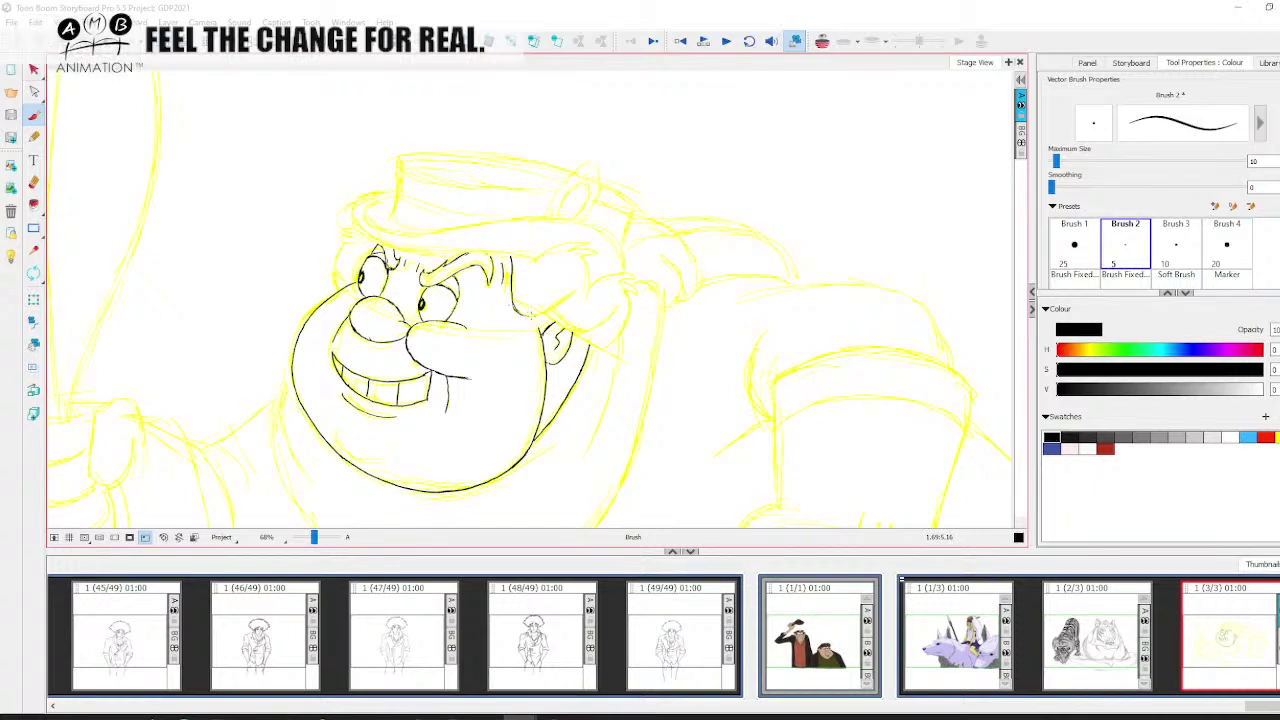
pyautogui.press('space')
pyautogui.moveTo(540, 300)
pyautogui.mouseDown()
pyautogui.moveTo(518, 305)
pyautogui.moveTo(541, 308)
pyautogui.mouseUp()
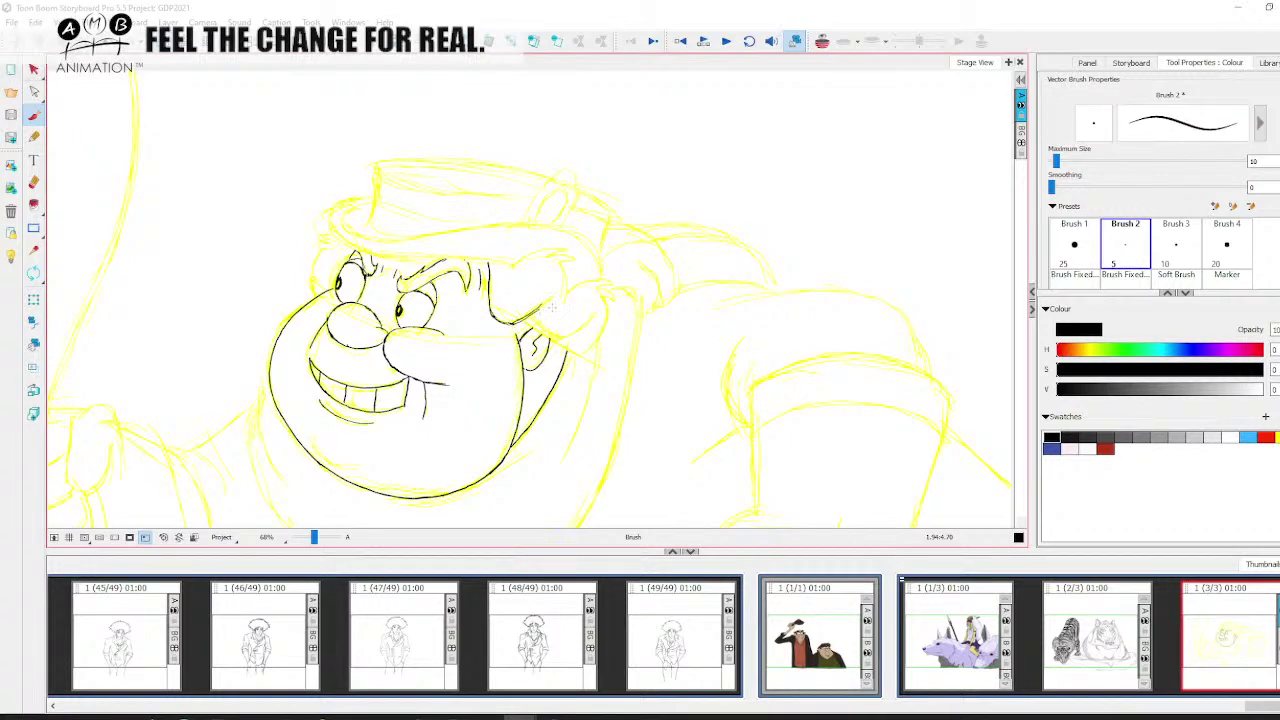
# Undo the sideburn's lower curve and ink it again sweeping up above the ear
pyautogui.hotkey('ctrl', 'z')
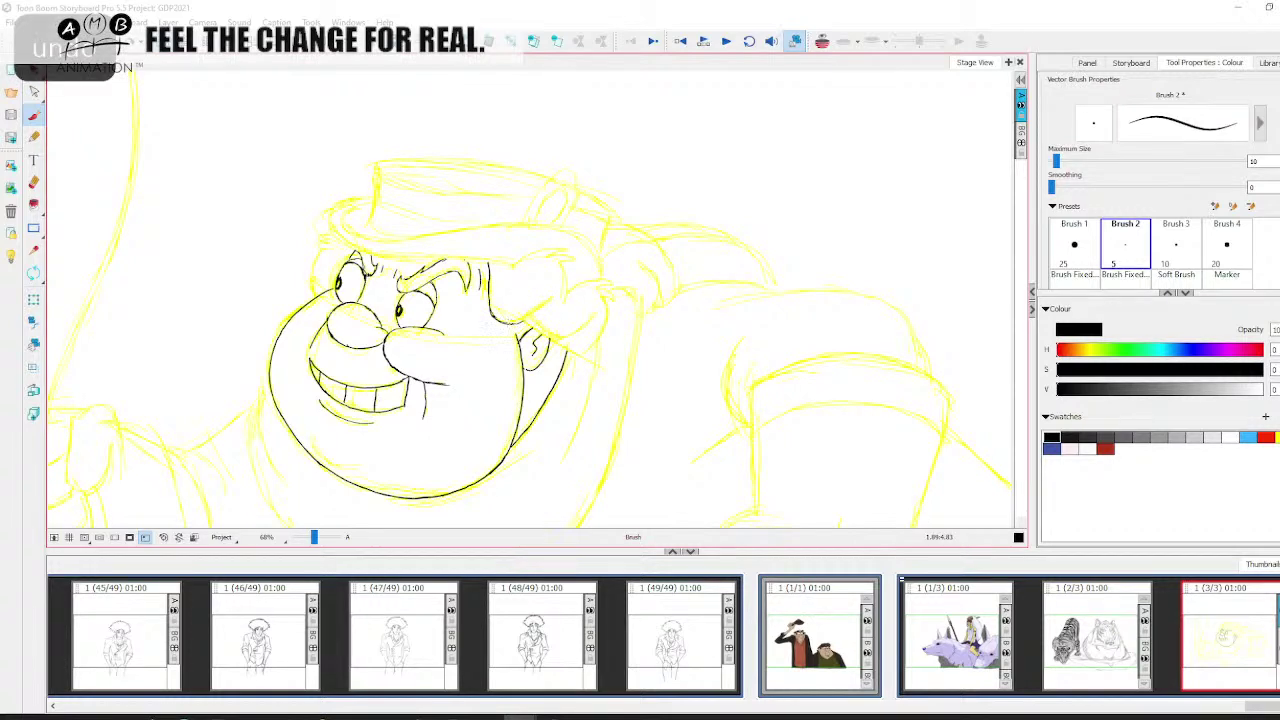
pyautogui.press('space')
pyautogui.moveTo(542, 306); pyautogui.dragTo(534, 300)
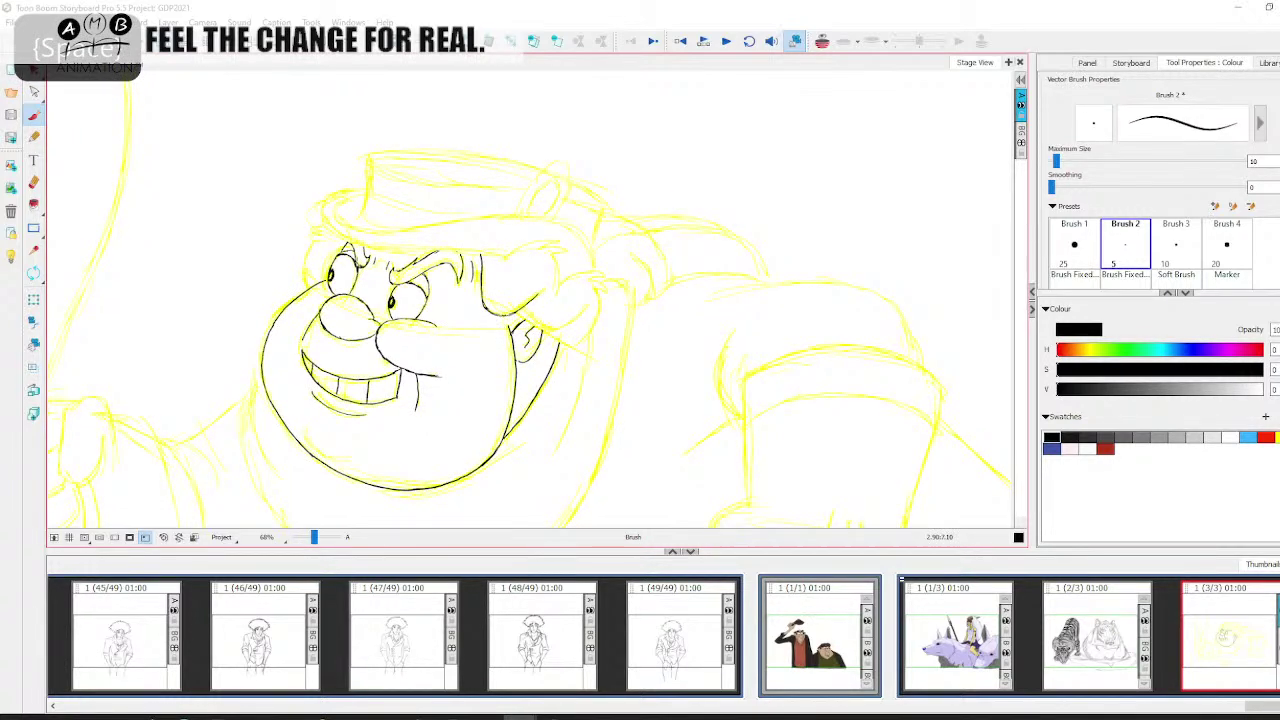
pyautogui.press('space')
pyautogui.moveTo(548, 317)
pyautogui.mouseDown()
pyautogui.moveTo(528, 323)
pyautogui.moveTo(548, 292)
pyautogui.mouseUp()
pyautogui.press('space')
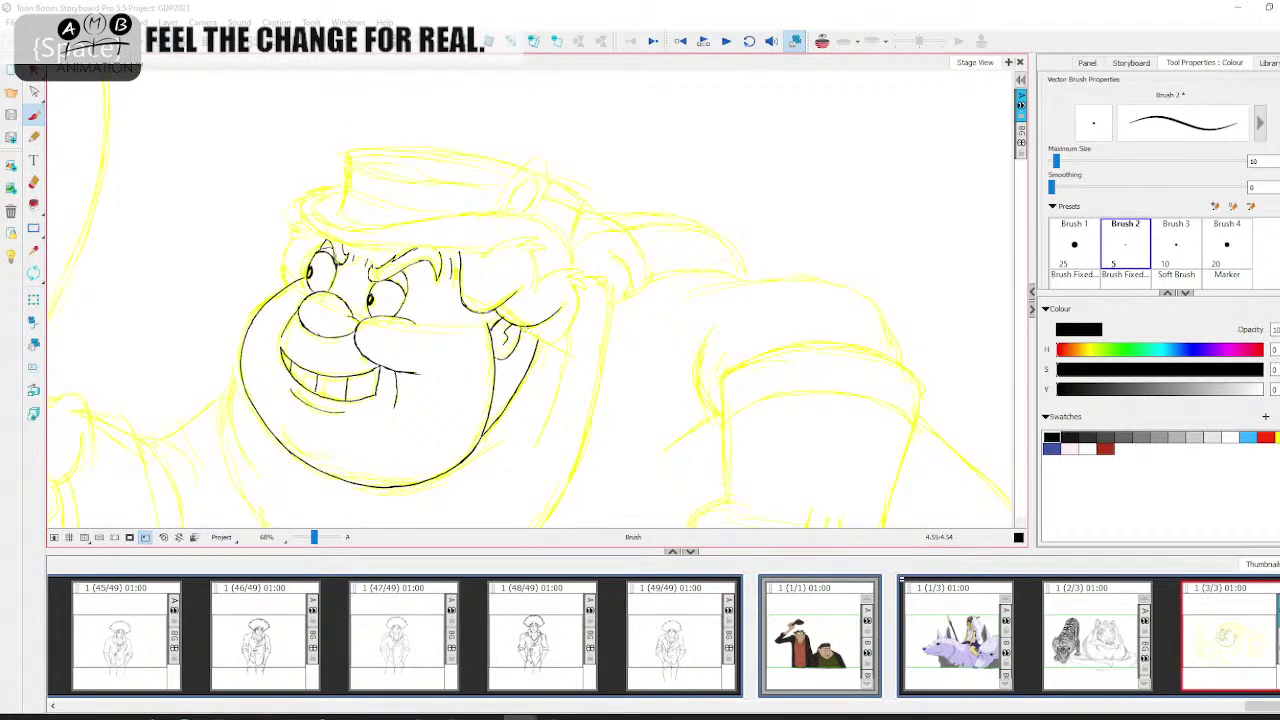
# Ink the rounded lower hair lock above and behind the ear
pyautogui.press('space')
pyautogui.moveTo(562, 332); pyautogui.dragTo(542, 359)
pyautogui.moveTo(556, 306)
pyautogui.mouseDown()
pyautogui.moveTo(548, 347)
pyautogui.moveTo(512, 372)
pyautogui.moveTo(589, 324)
pyautogui.mouseUp()
pyautogui.press('space')
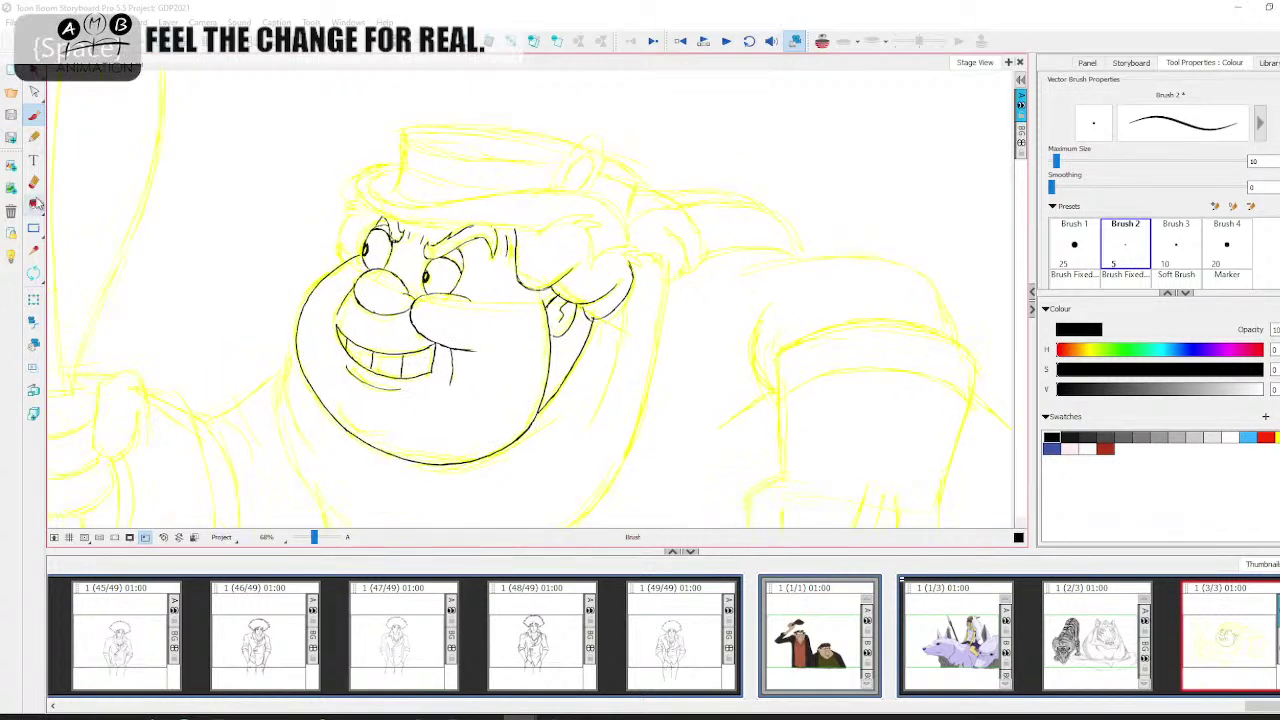
# Erase the upper part of the rear jawline and clean up the lower hair lock's bottom edge behind the ear
pyautogui.hotkey('alt', 'e')
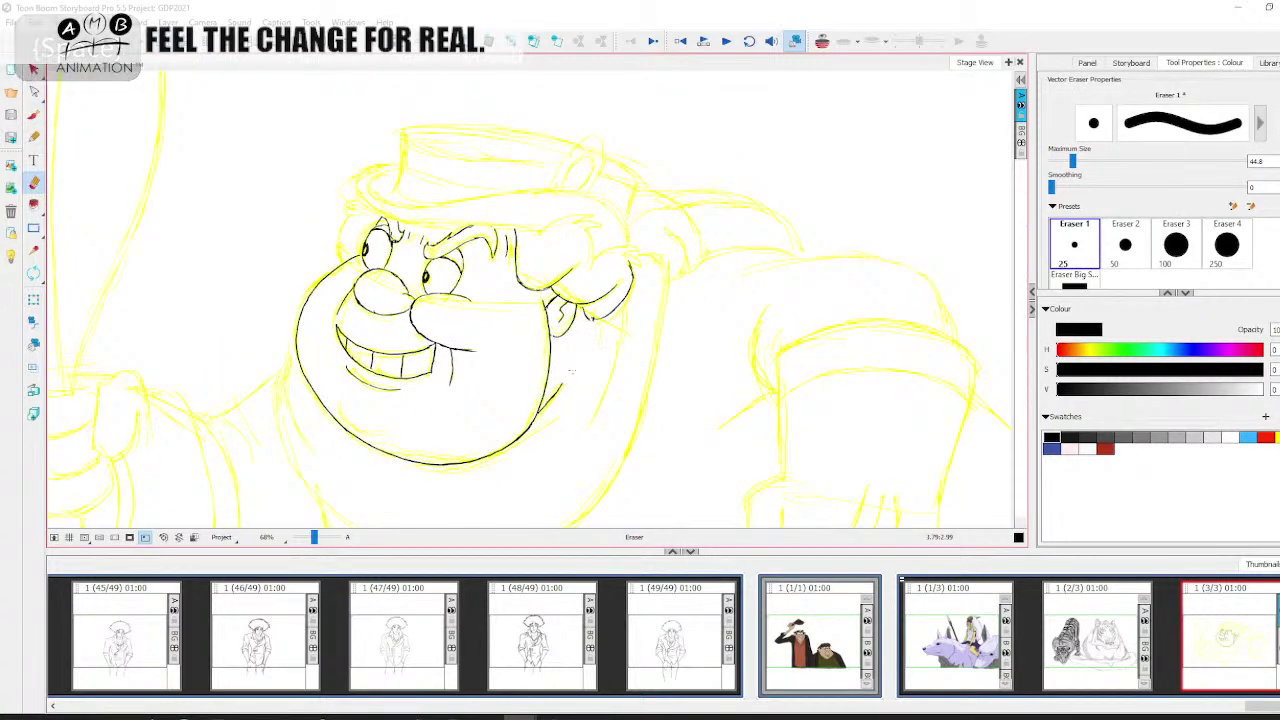
pyautogui.hotkey('alt', 'b')
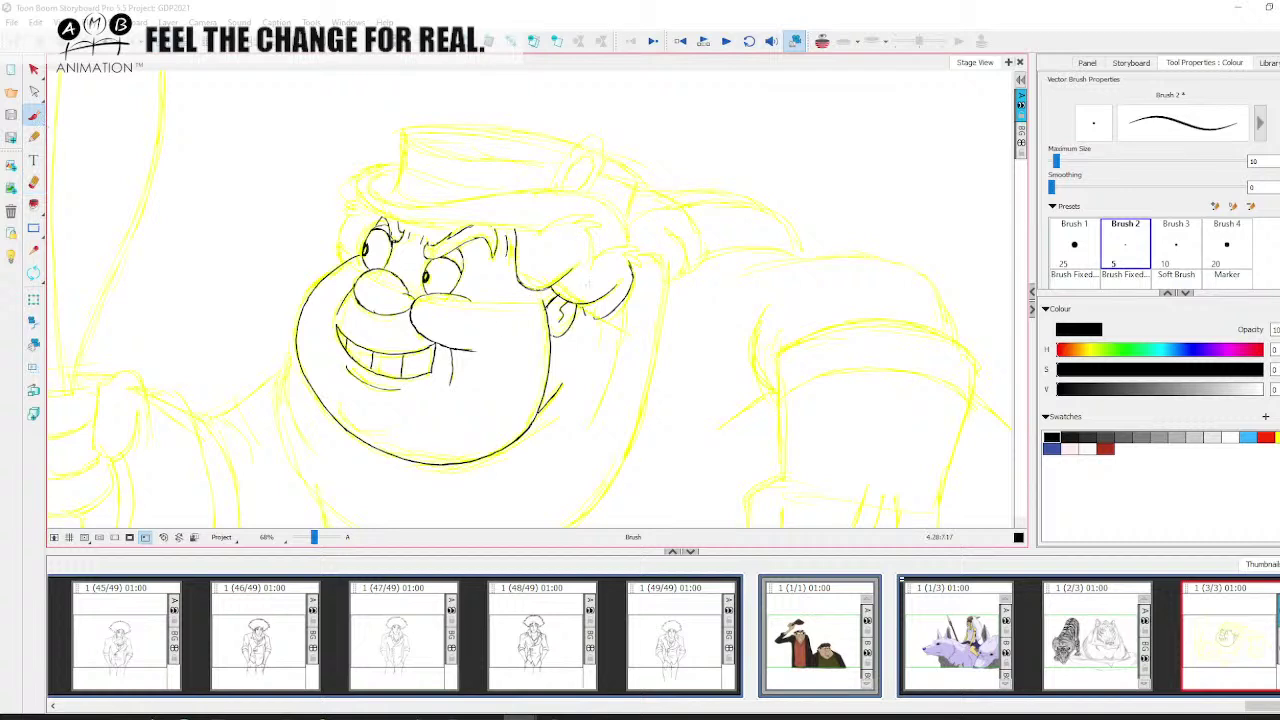
pyautogui.moveTo(583, 309); pyautogui.dragTo(590, 325)
pyautogui.click(34, 205)
pyautogui.click(34, 182)
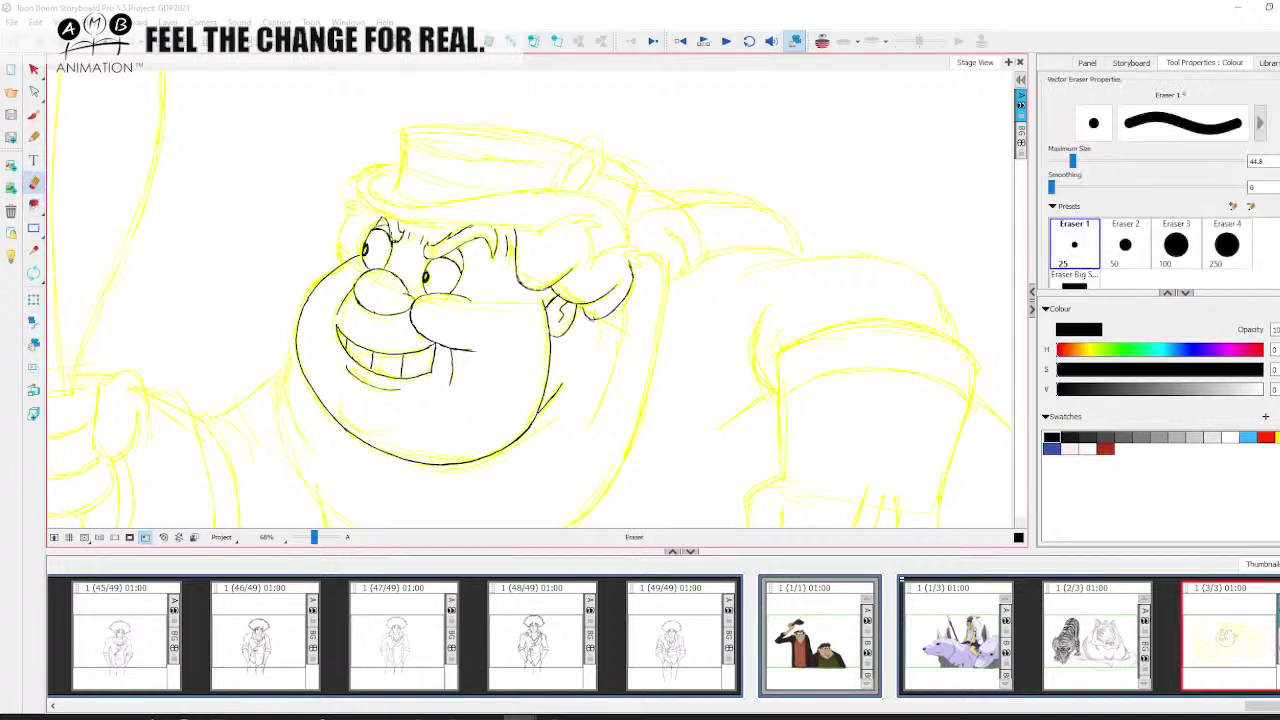
pyautogui.click(33, 115)
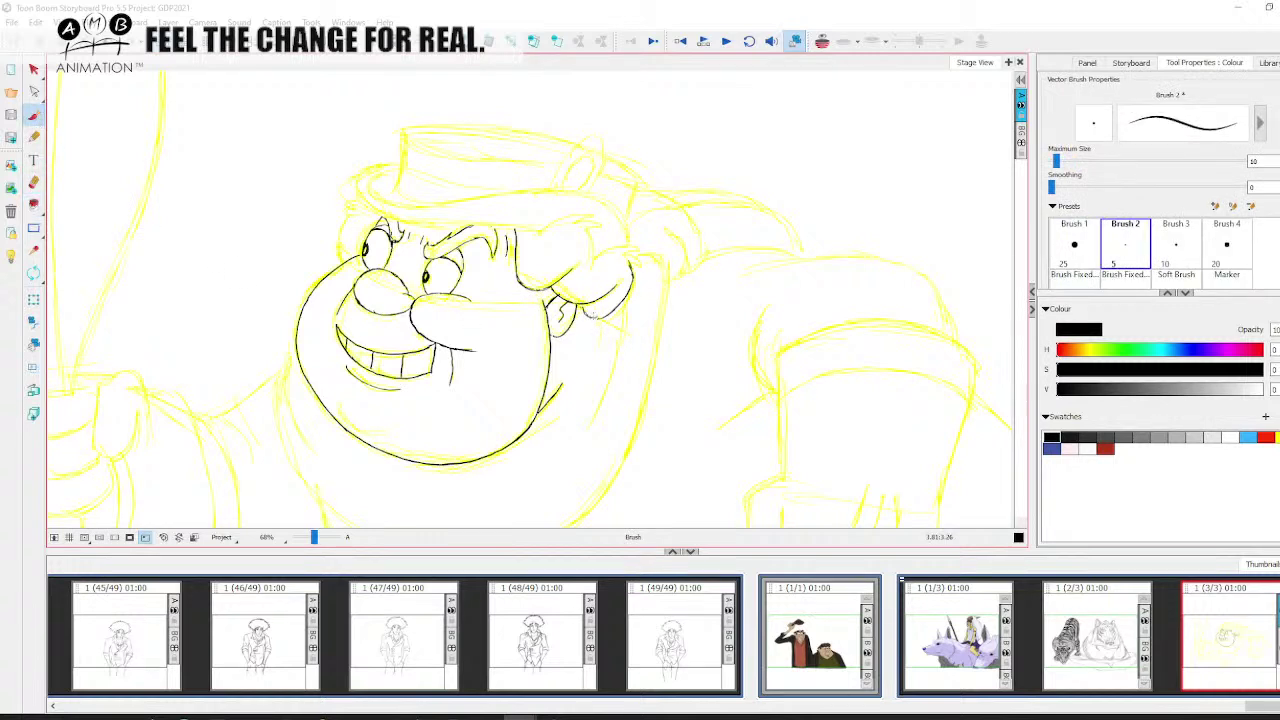
pyautogui.moveTo(594, 317)
pyautogui.mouseDown()
pyautogui.moveTo(620, 306)
pyautogui.moveTo(611, 293)
pyautogui.mouseUp()
pyautogui.press('space')
pyautogui.click(34, 182)
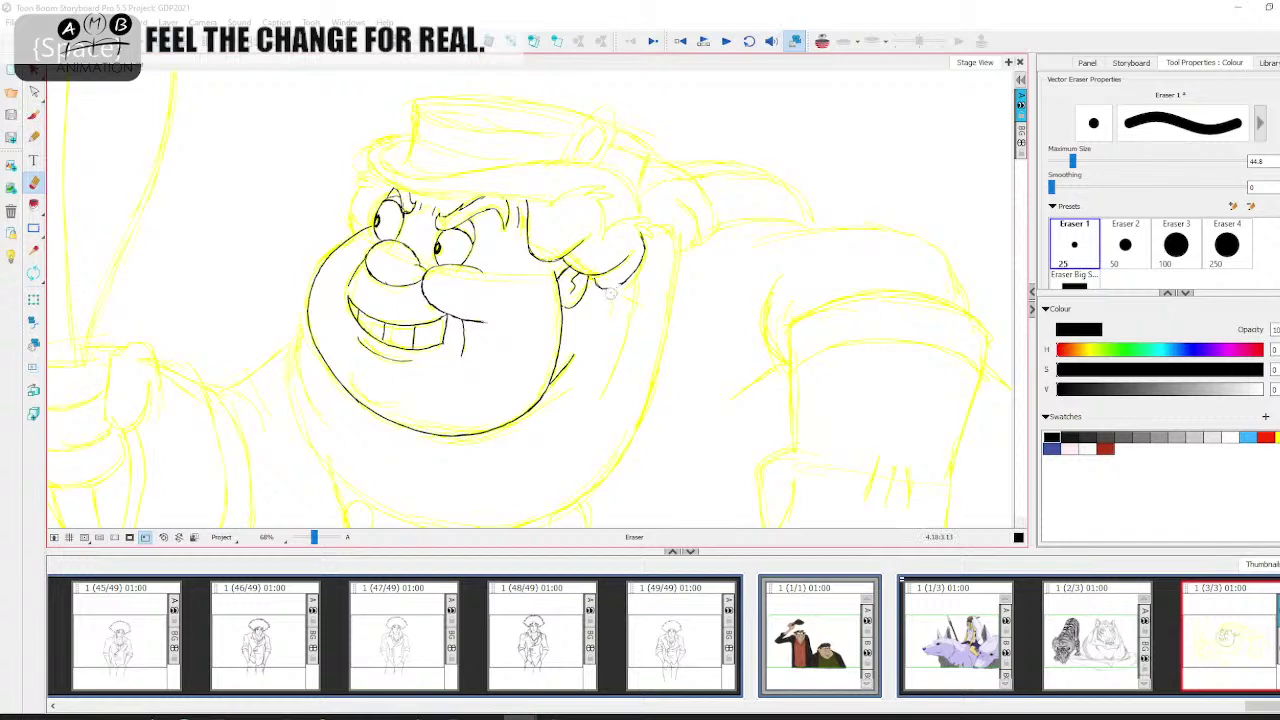
pyautogui.hotkey('alt', 'b')
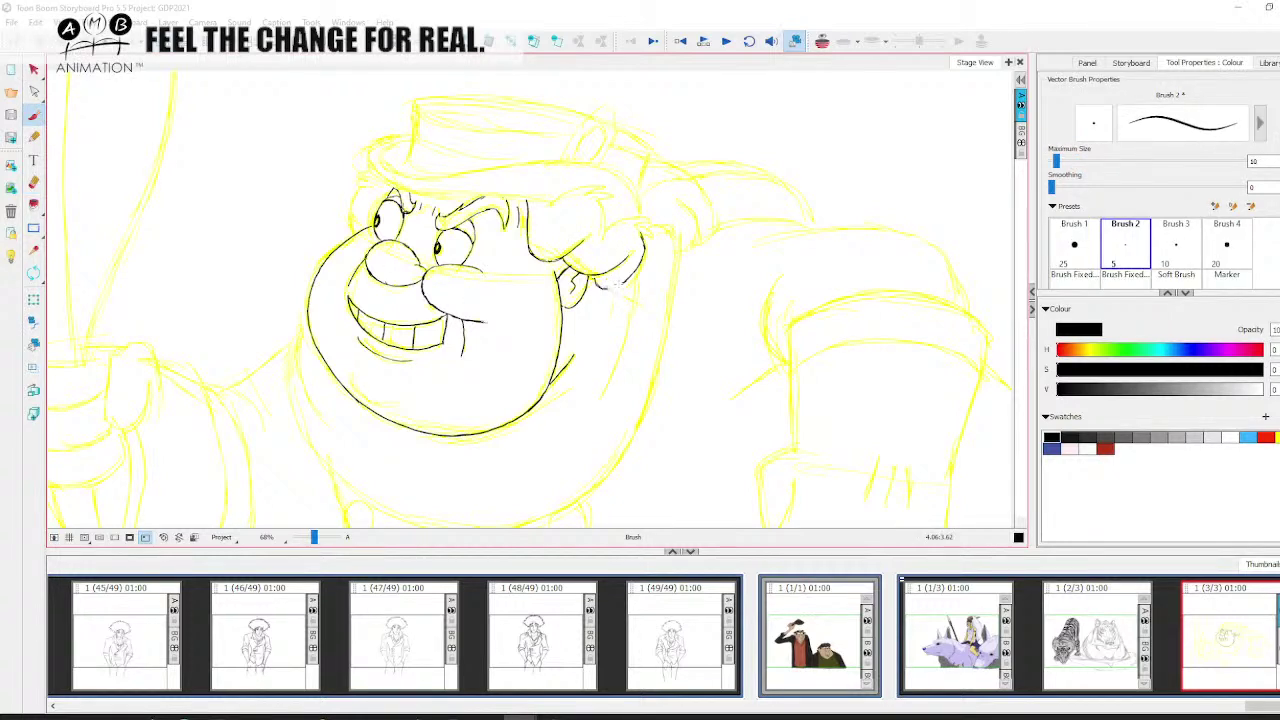
pyautogui.moveTo(636, 273); pyautogui.dragTo(604, 289)
# Redraw the rear jawline from the lower hair lock down to the cheek's edge
pyautogui.press('space')
pyautogui.moveTo(593, 206); pyautogui.dragTo(613, 168)
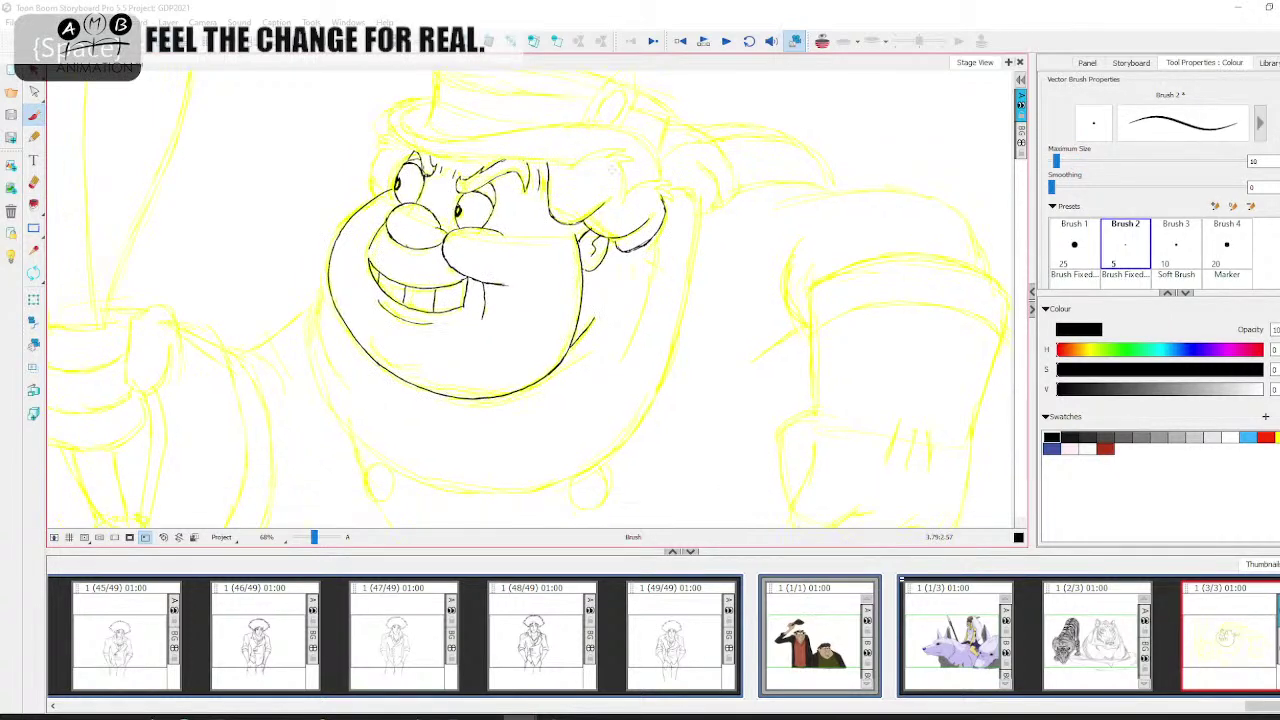
pyautogui.moveTo(618, 247); pyautogui.dragTo(584, 334)
# Ink the top edge and pointed tip of the upper hair lock below the hat brim
pyautogui.press('space')
pyautogui.moveTo(615, 188)
pyautogui.mouseDown()
pyautogui.moveTo(650, 288)
pyautogui.moveTo(634, 246)
pyautogui.mouseUp()
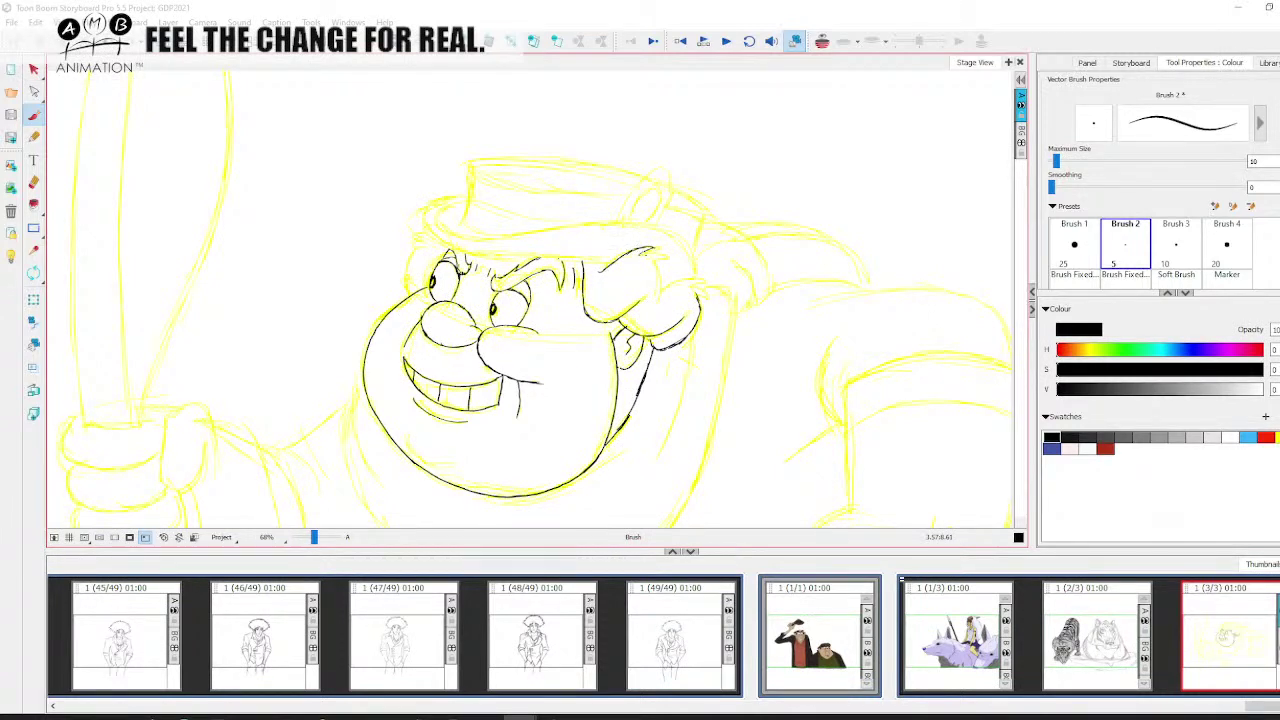
pyautogui.press('space')
pyautogui.moveTo(664, 258)
pyautogui.mouseDown()
pyautogui.moveTo(648, 250)
pyautogui.moveTo(634, 296)
pyautogui.mouseUp()
pyautogui.press('space')
pyautogui.moveTo(660, 229); pyautogui.dragTo(656, 237)
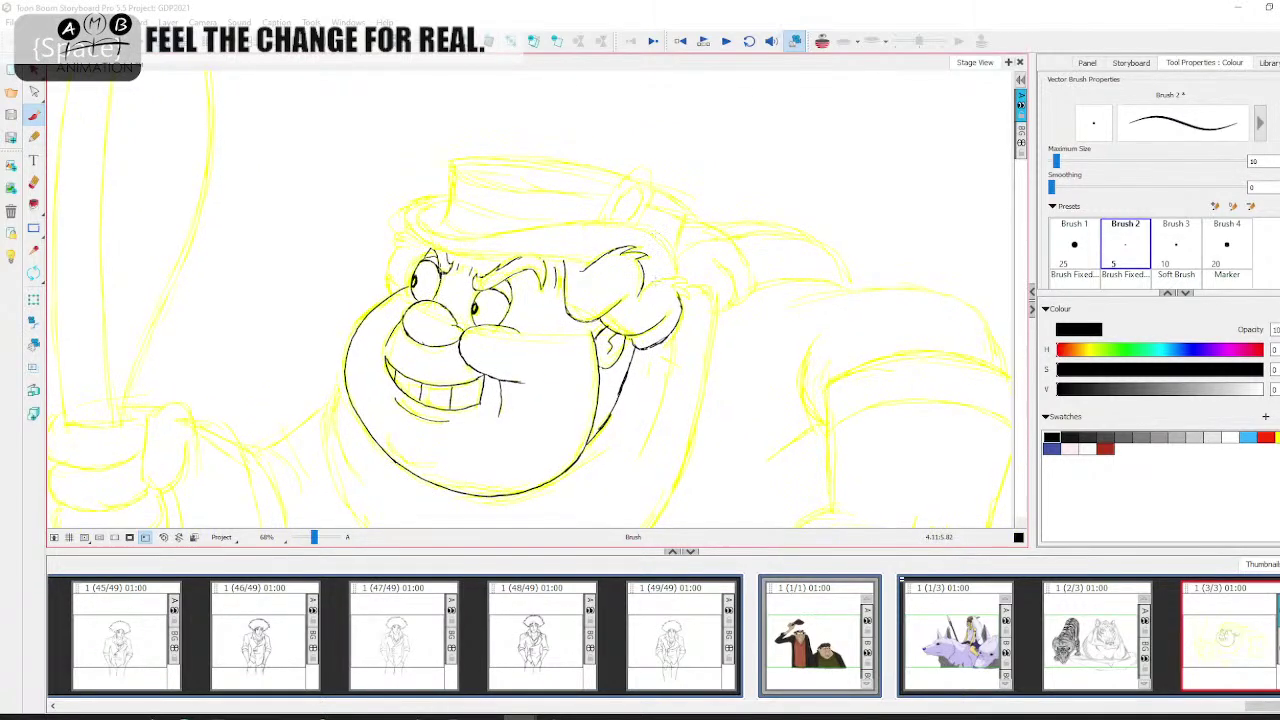
# Ink the pointed tip of the lower hair lock and the hair tuft on the far side of the face
pyautogui.moveTo(642, 284)
pyautogui.mouseDown()
pyautogui.moveTo(688, 284)
pyautogui.moveTo(681, 309)
pyautogui.mouseUp()
pyautogui.press('space')
pyautogui.moveTo(461, 244); pyautogui.dragTo(546, 252)
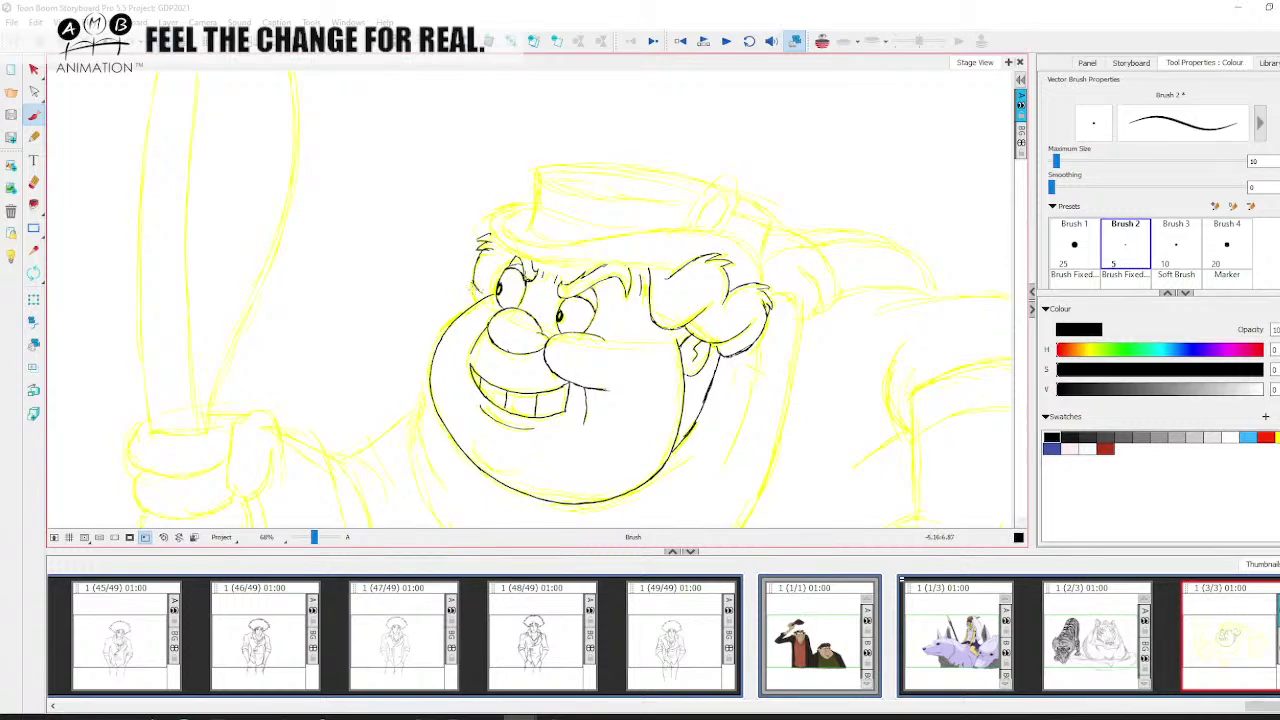
# Rotate the canvas and ink the hat brim's curled front end and its lower edge down to the upper hair lock
pyautogui.press('space')
pyautogui.moveTo(473, 294)
pyautogui.mouseDown()
pyautogui.moveTo(477, 326)
pyautogui.moveTo(397, 258)
pyautogui.mouseUp()
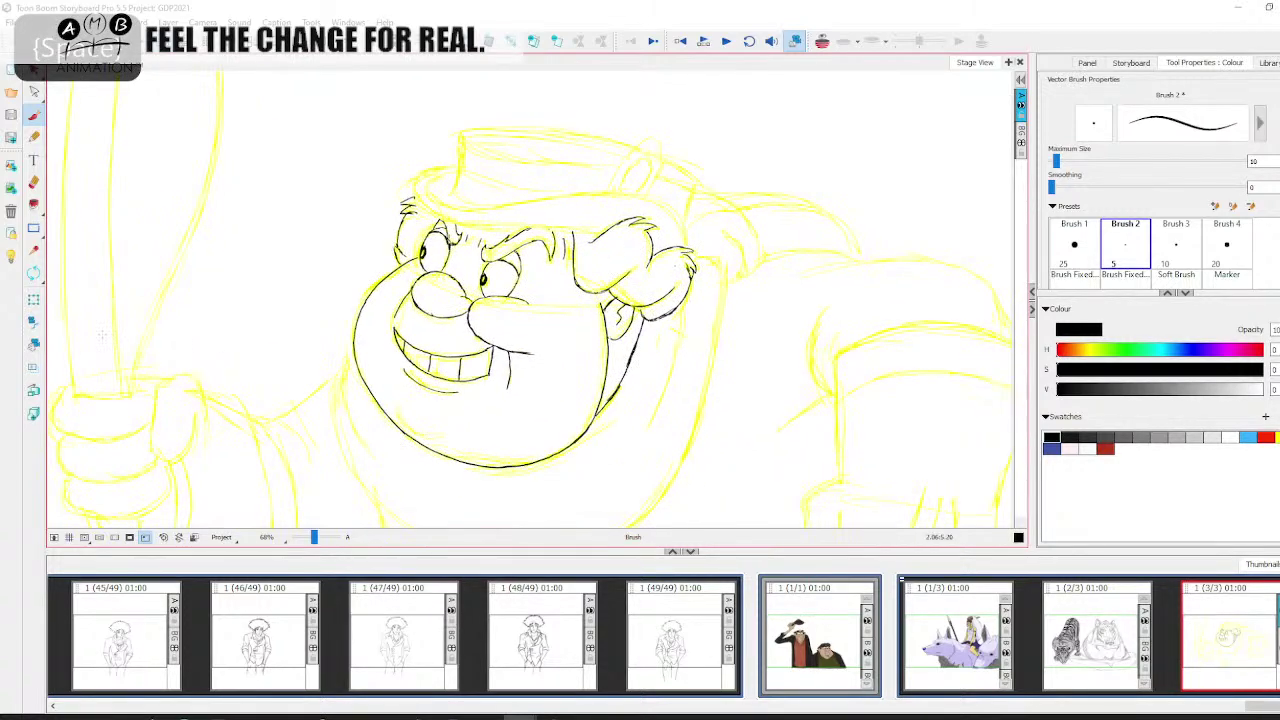
pyautogui.click(35, 275)
pyautogui.moveTo(227, 262); pyautogui.dragTo(232, 345)
pyautogui.click(35, 116)
pyautogui.press('space')
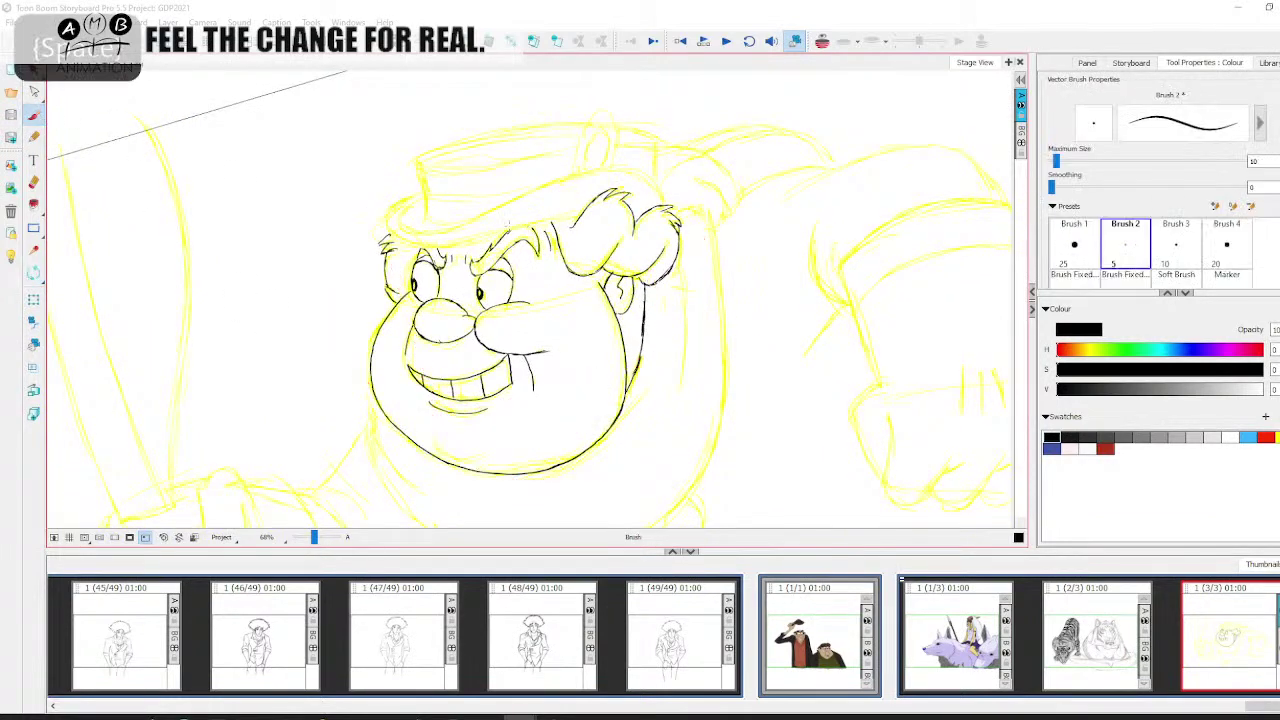
pyautogui.moveTo(540, 170); pyautogui.dragTo(528, 208)
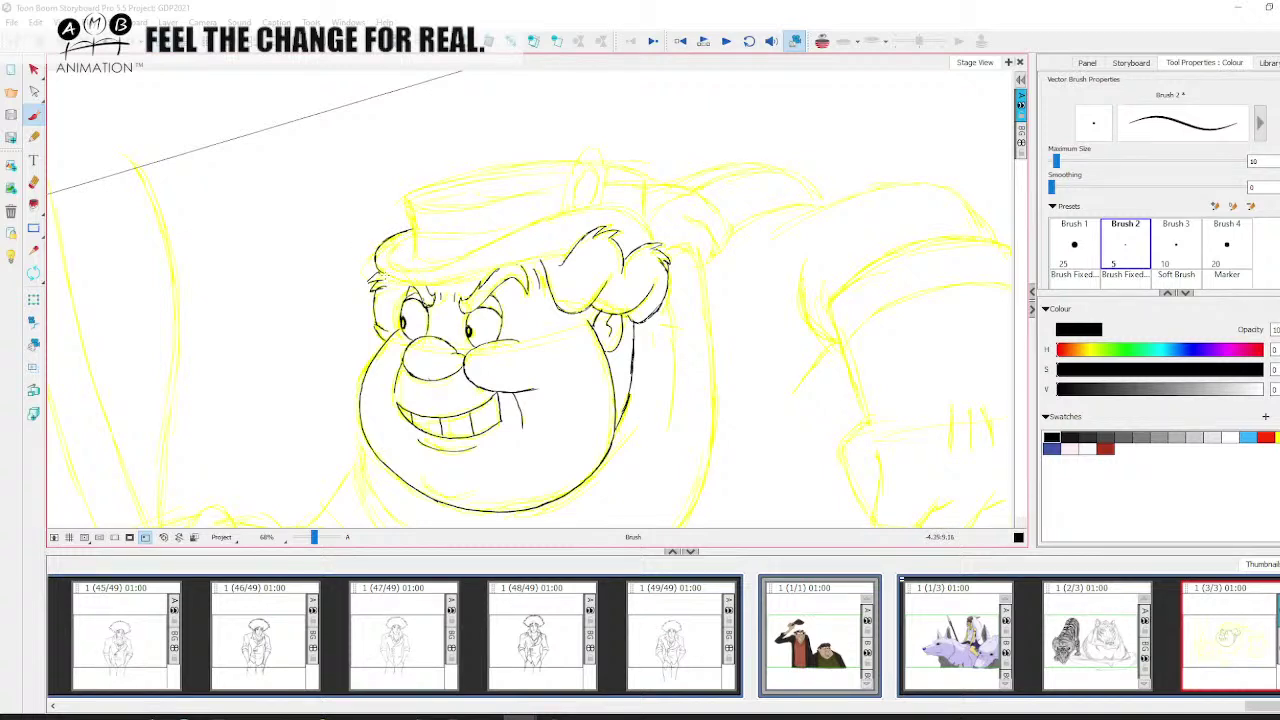
pyautogui.moveTo(378, 272)
pyautogui.mouseDown()
pyautogui.moveTo(450, 285)
pyautogui.moveTo(574, 250)
pyautogui.mouseUp()
# Ink the upper edge of the hat brim around to its rear end above the hair locks
pyautogui.press('space')
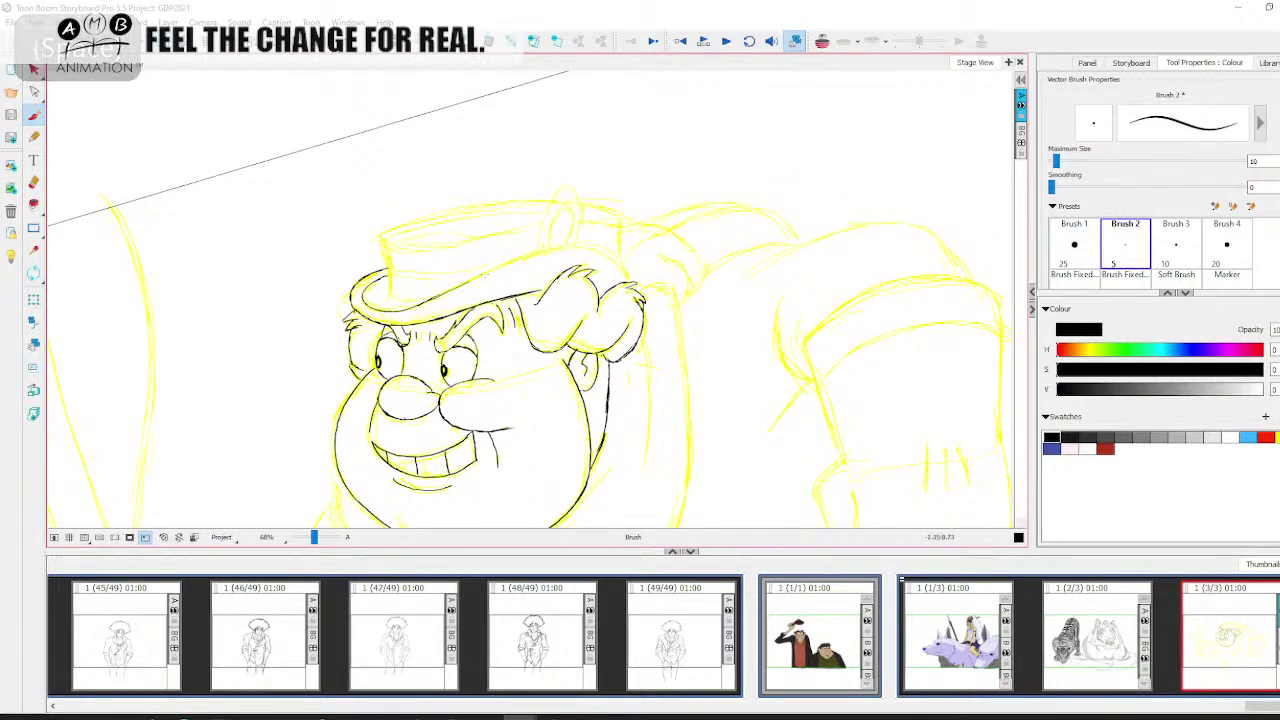
pyautogui.moveTo(555, 256)
pyautogui.mouseDown()
pyautogui.moveTo(526, 258)
pyautogui.moveTo(594, 259)
pyautogui.mouseUp()
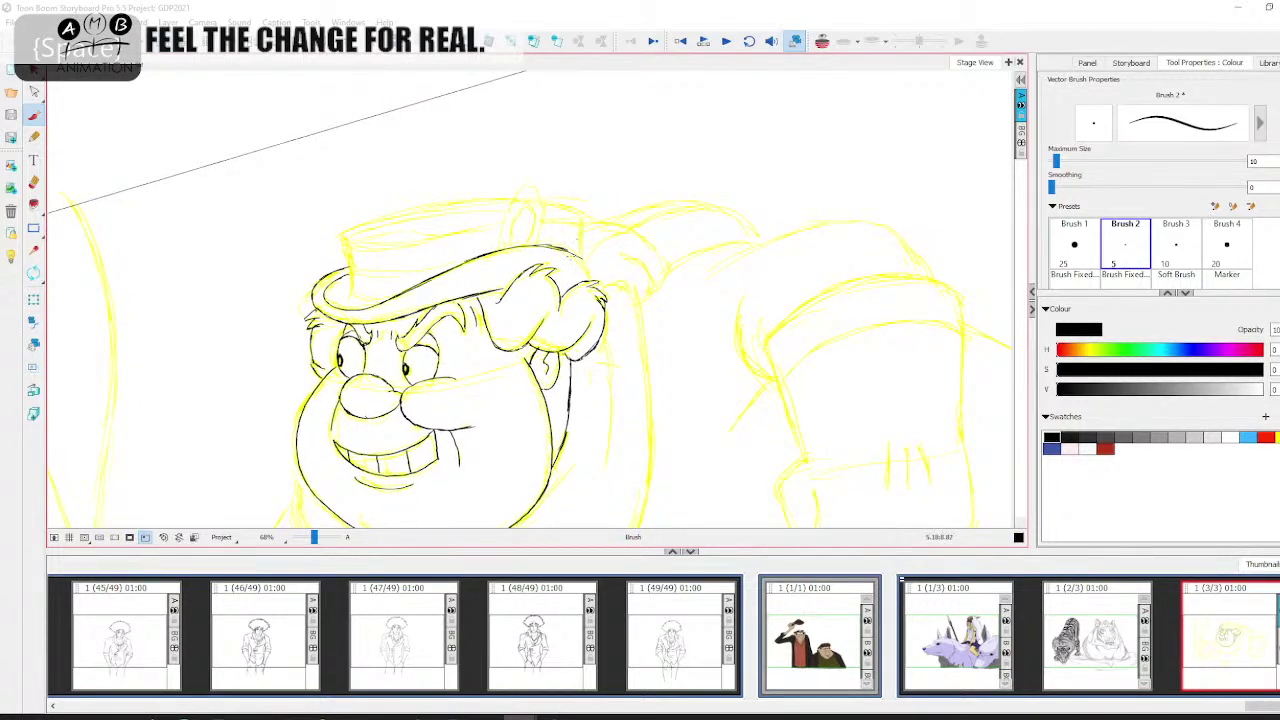
pyautogui.moveTo(589, 262)
pyautogui.mouseDown()
pyautogui.moveTo(598, 281)
pyautogui.moveTo(650, 304)
pyautogui.mouseUp()
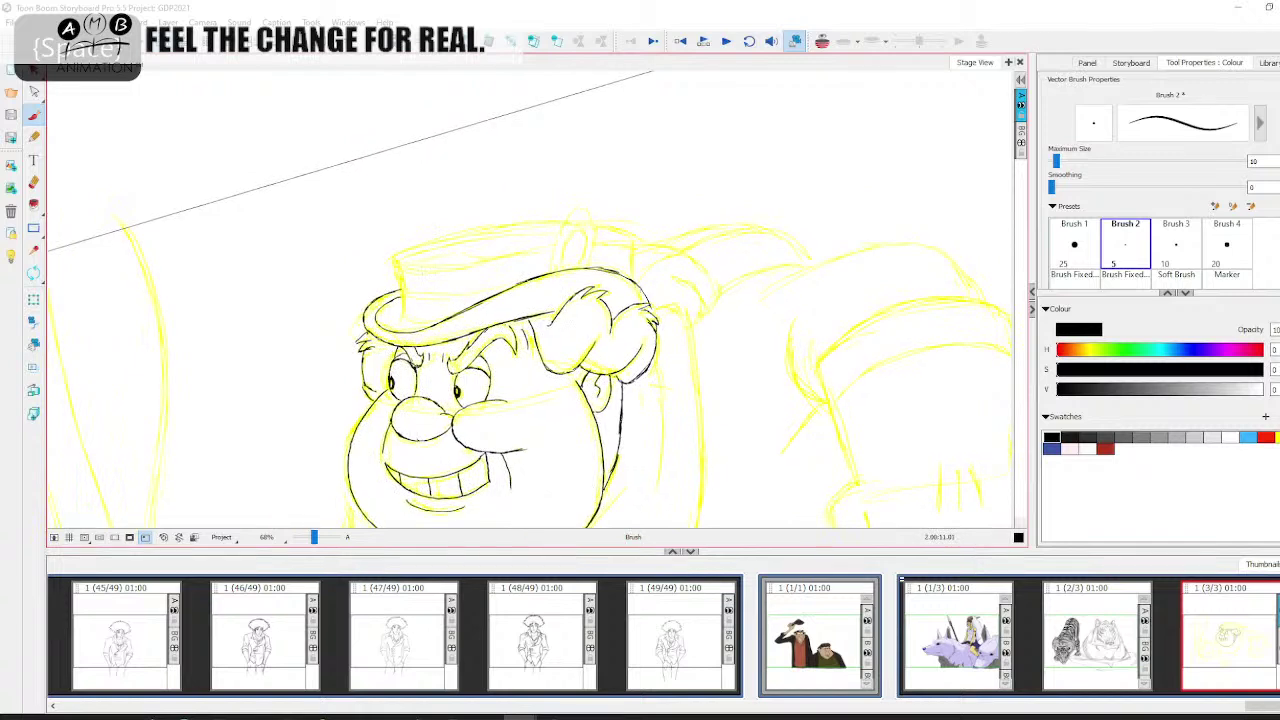
# Ink the hat crown's front, top and rear outline together with the loop ornament on its side
pyautogui.moveTo(393, 260); pyautogui.dragTo(402, 319)
pyautogui.moveTo(401, 261)
pyautogui.mouseDown()
pyautogui.moveTo(411, 275)
pyautogui.moveTo(456, 252)
pyautogui.moveTo(596, 232)
pyautogui.moveTo(517, 284)
pyautogui.moveTo(509, 262)
pyautogui.mouseUp()
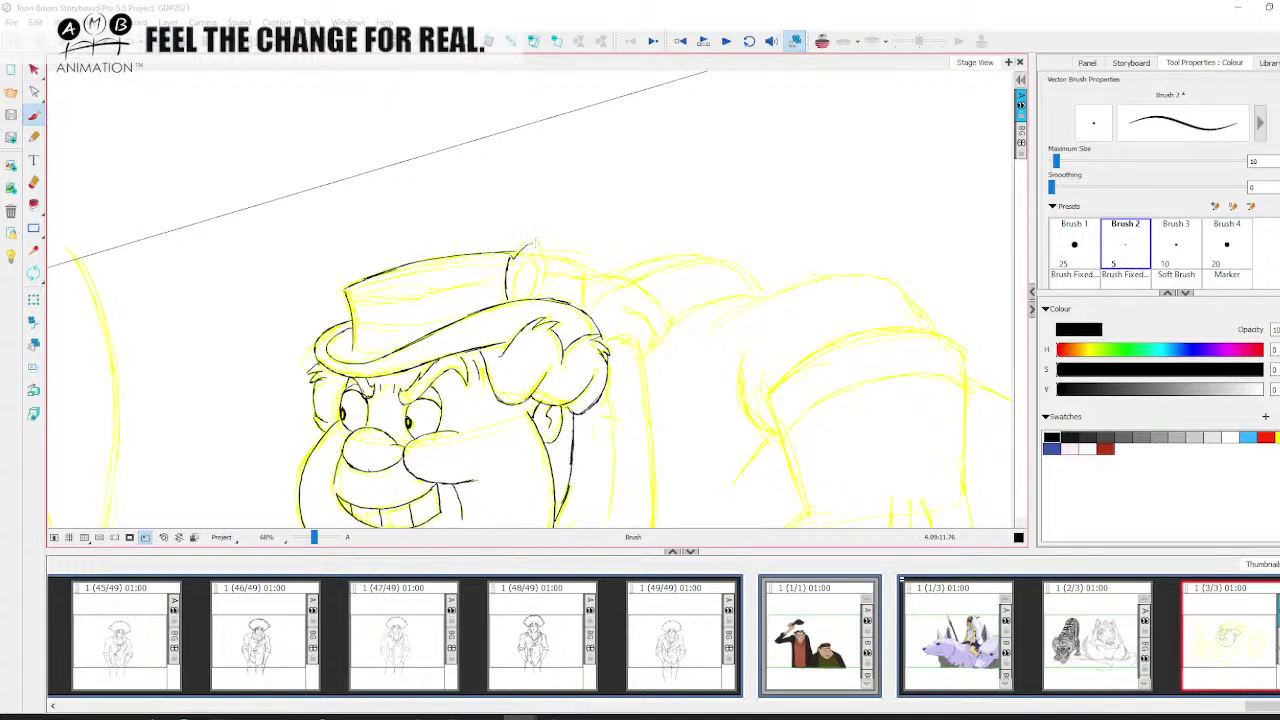
pyautogui.moveTo(538, 245); pyautogui.dragTo(547, 262)
pyautogui.moveTo(538, 268)
pyautogui.mouseDown()
pyautogui.moveTo(530, 300)
pyautogui.moveTo(574, 285)
pyautogui.mouseUp()
pyautogui.press('space')
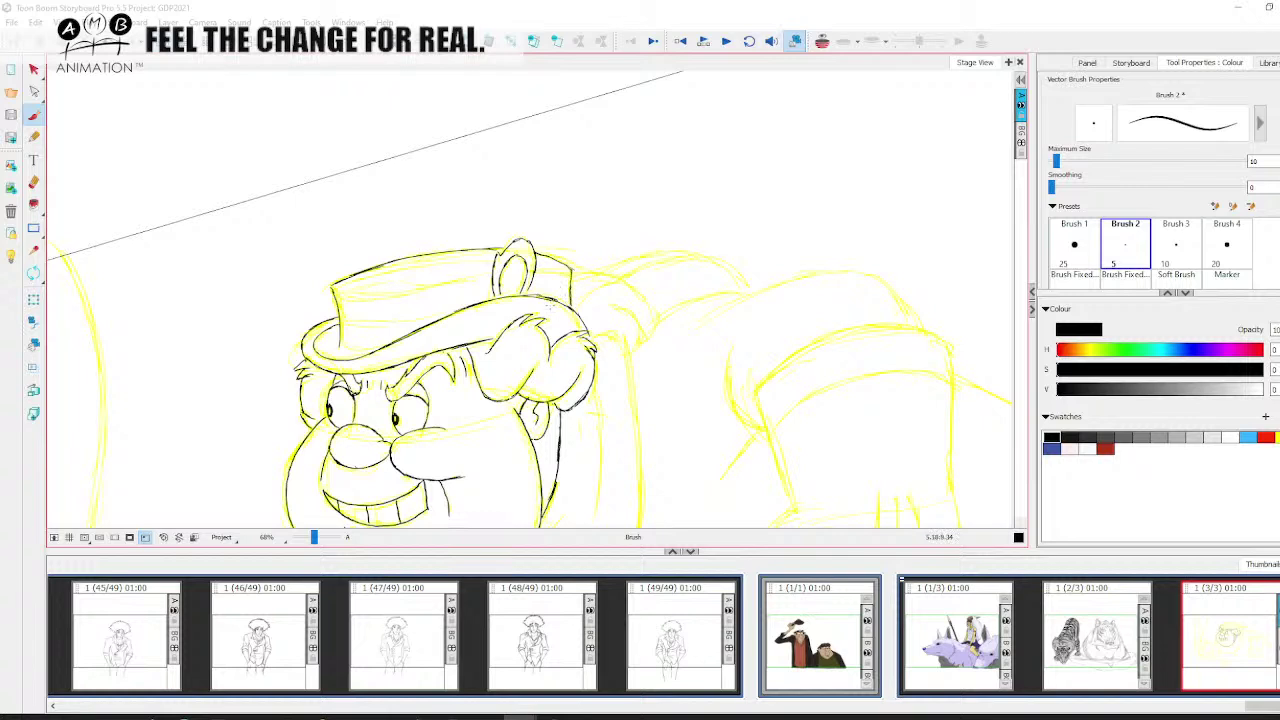
# Ink the front rim line across the hat's crown and the crown's base and band lines above the brim
pyautogui.press('space')
pyautogui.moveTo(570, 312); pyautogui.dragTo(667, 302)
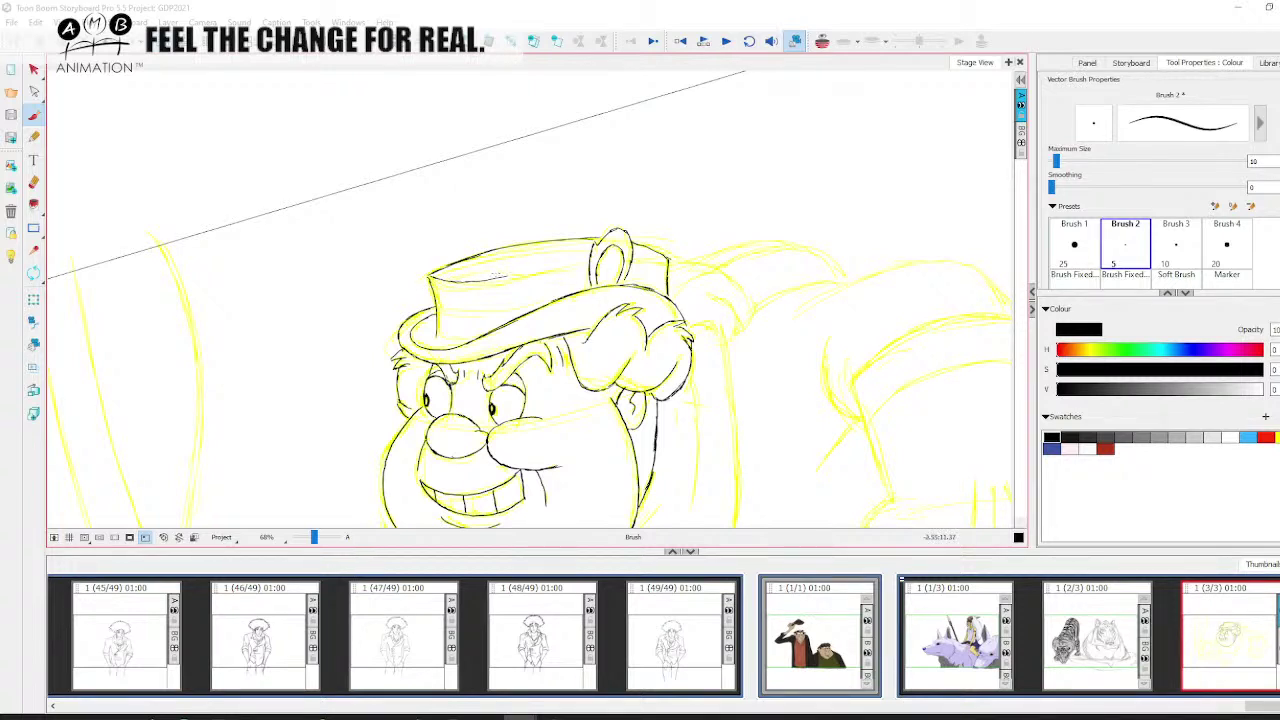
pyautogui.moveTo(498, 277); pyautogui.dragTo(592, 257)
pyautogui.moveTo(632, 263); pyautogui.dragTo(655, 260)
pyautogui.press('space')
pyautogui.moveTo(560, 307); pyautogui.dragTo(579, 260)
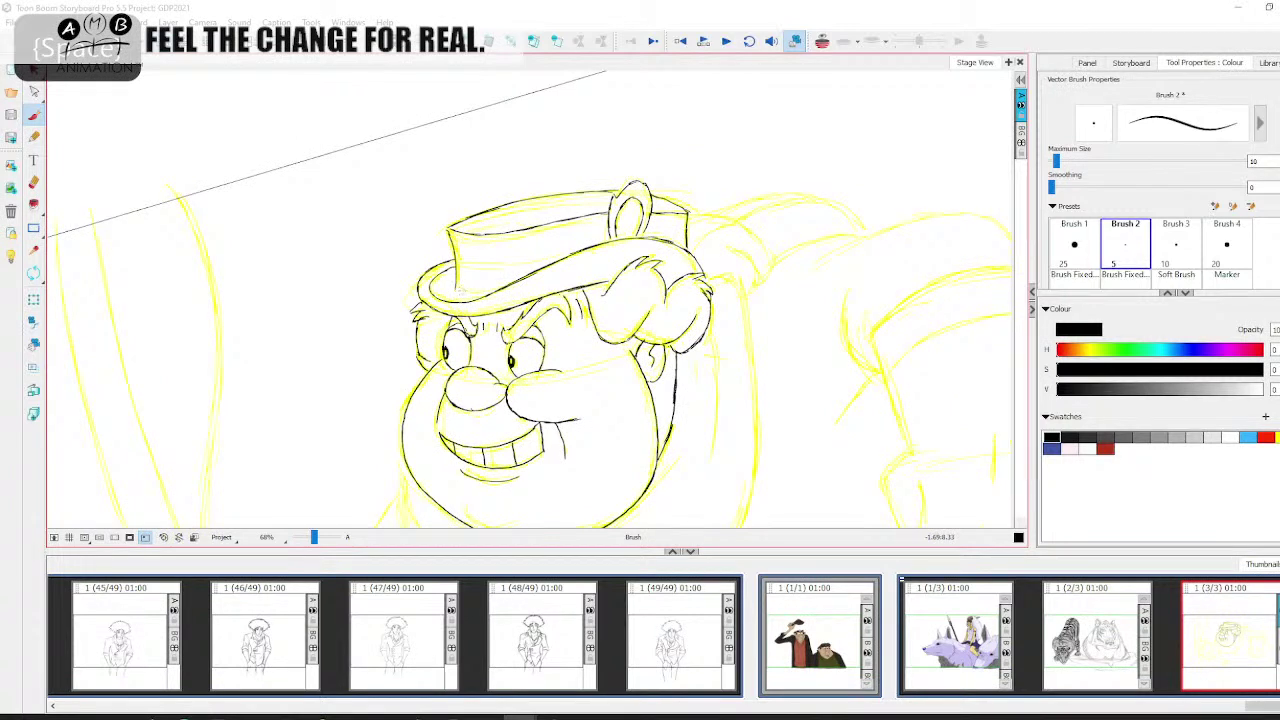
pyautogui.moveTo(456, 289); pyautogui.dragTo(495, 292)
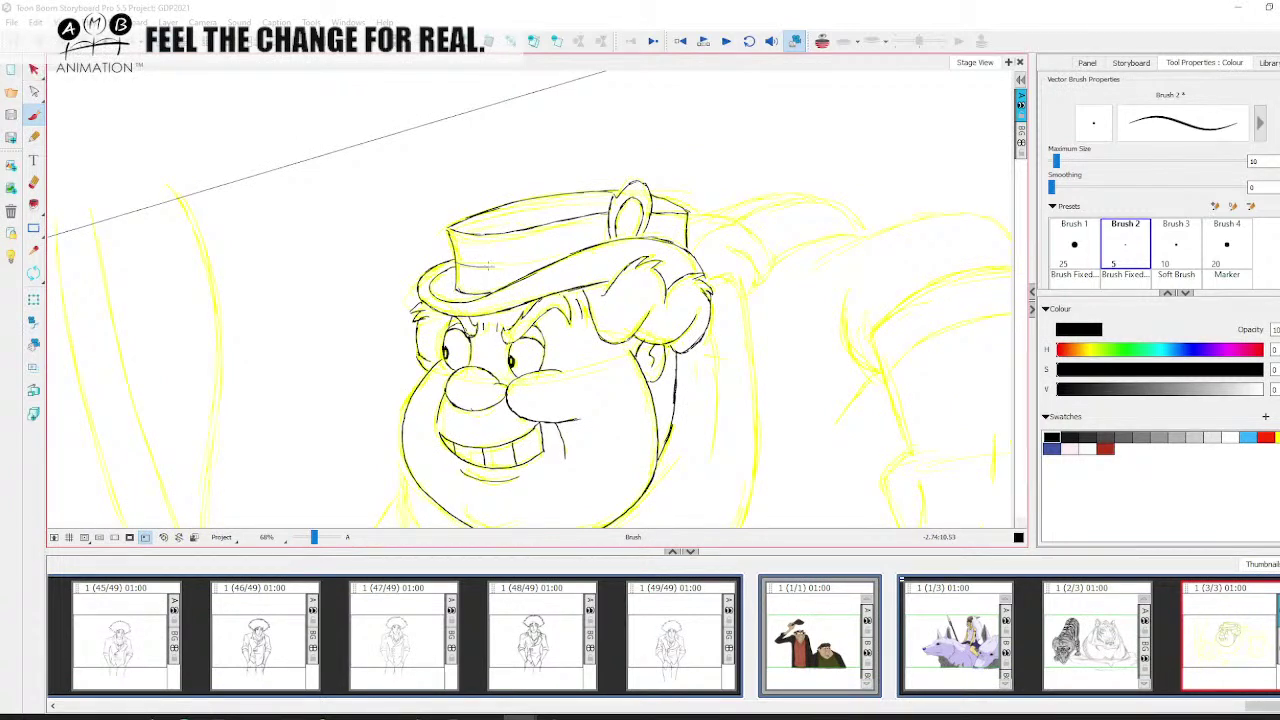
pyautogui.moveTo(488, 265); pyautogui.dragTo(566, 260)
# Ink the far-side start of the double chin beside the cheek and the short fold line inside it
pyautogui.press('space')
pyautogui.moveTo(737, 388)
pyautogui.mouseDown()
pyautogui.moveTo(667, 268)
pyautogui.moveTo(663, 217)
pyautogui.mouseUp()
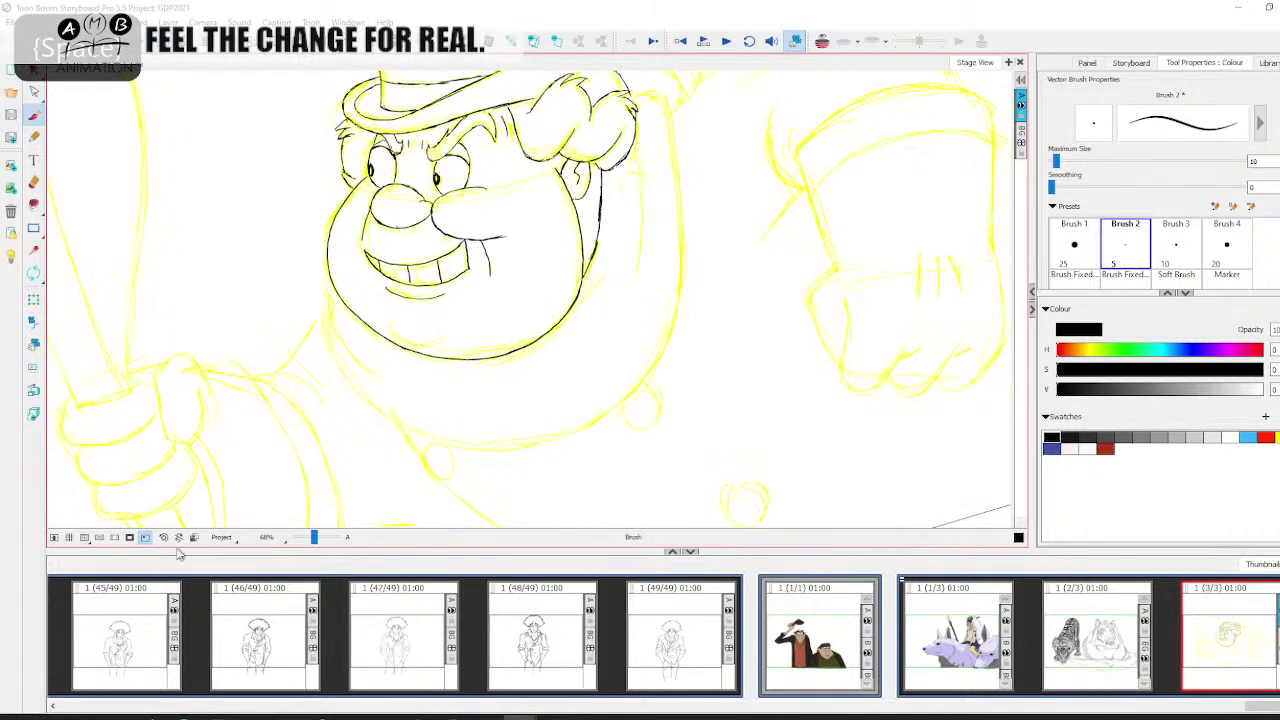
pyautogui.click(163, 538)
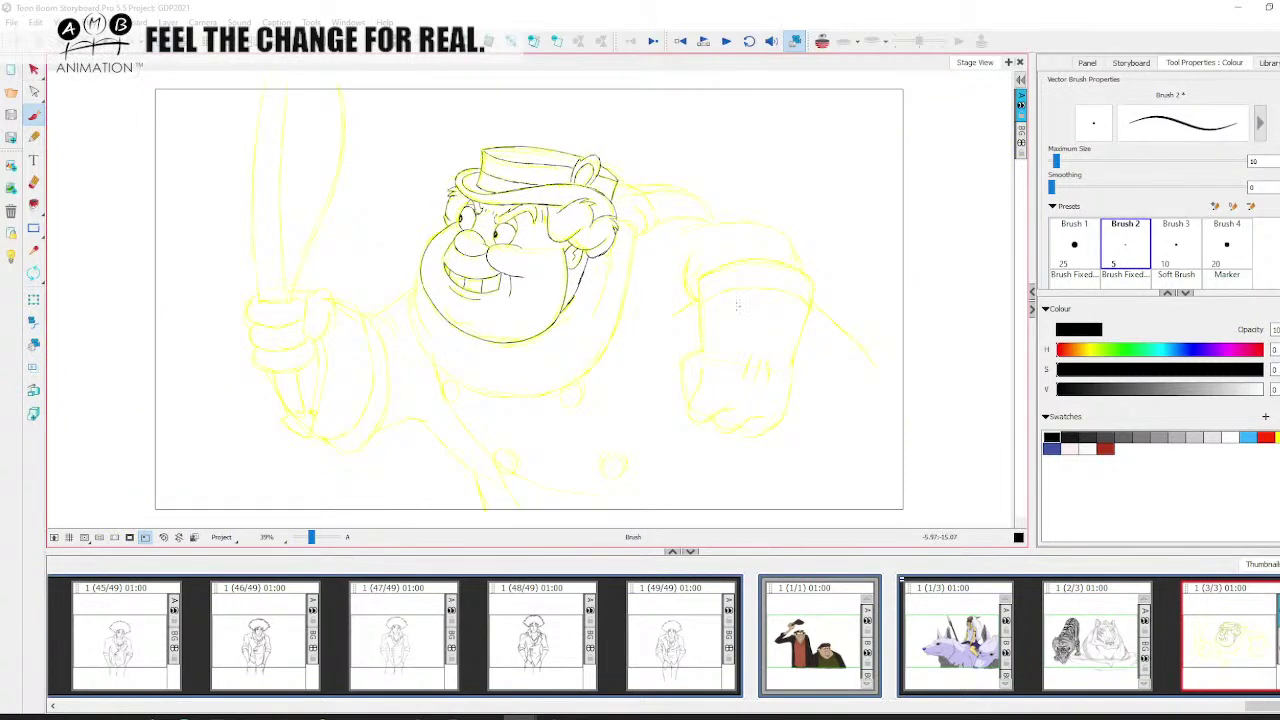
pyautogui.press('space')
pyautogui.moveTo(311, 537); pyautogui.dragTo(315, 537)
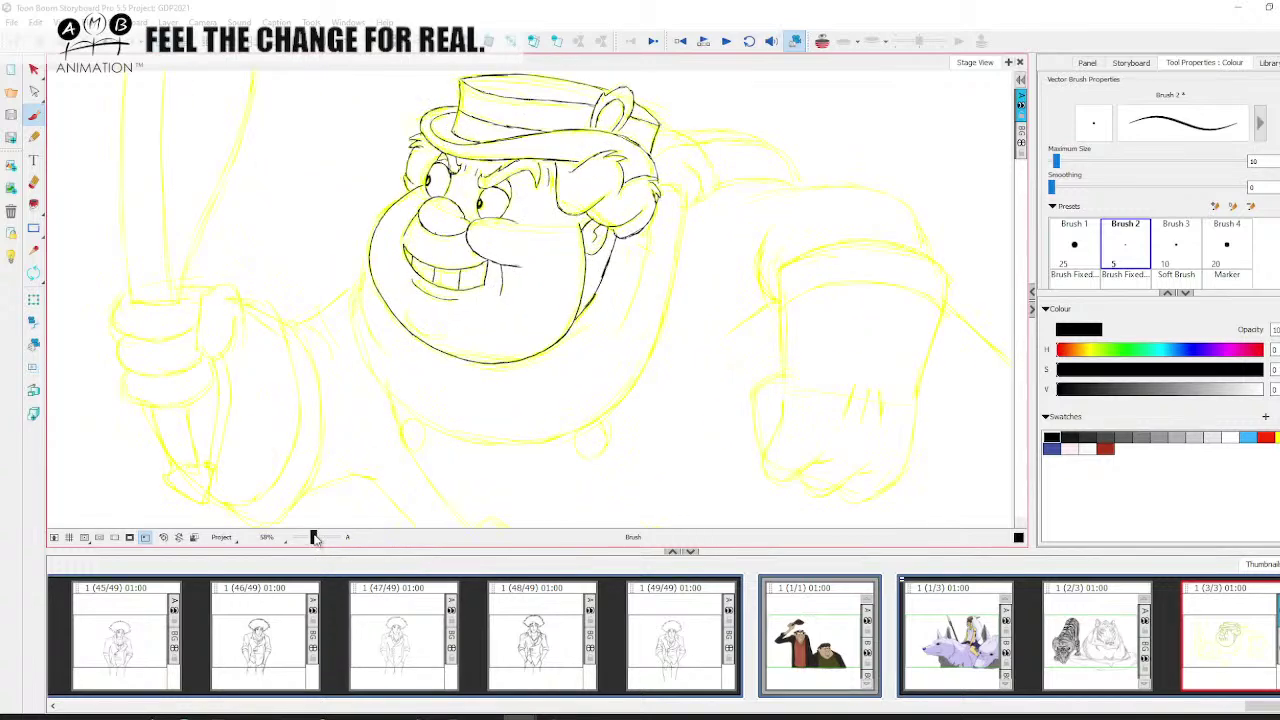
pyautogui.press('space')
pyautogui.moveTo(452, 317); pyautogui.dragTo(519, 297)
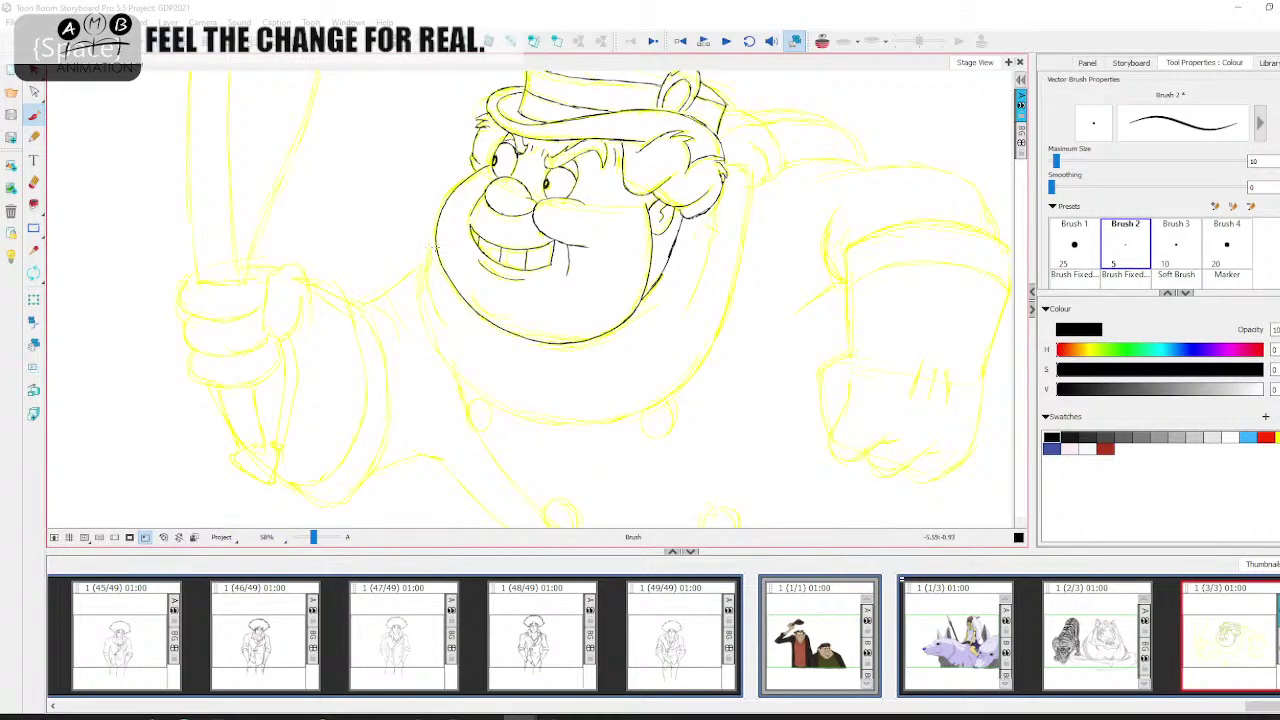
pyautogui.moveTo(434, 245)
pyautogui.mouseDown()
pyautogui.moveTo(430, 272)
pyautogui.moveTo(468, 364)
pyautogui.moveTo(476, 322)
pyautogui.mouseUp()
pyautogui.press('space')
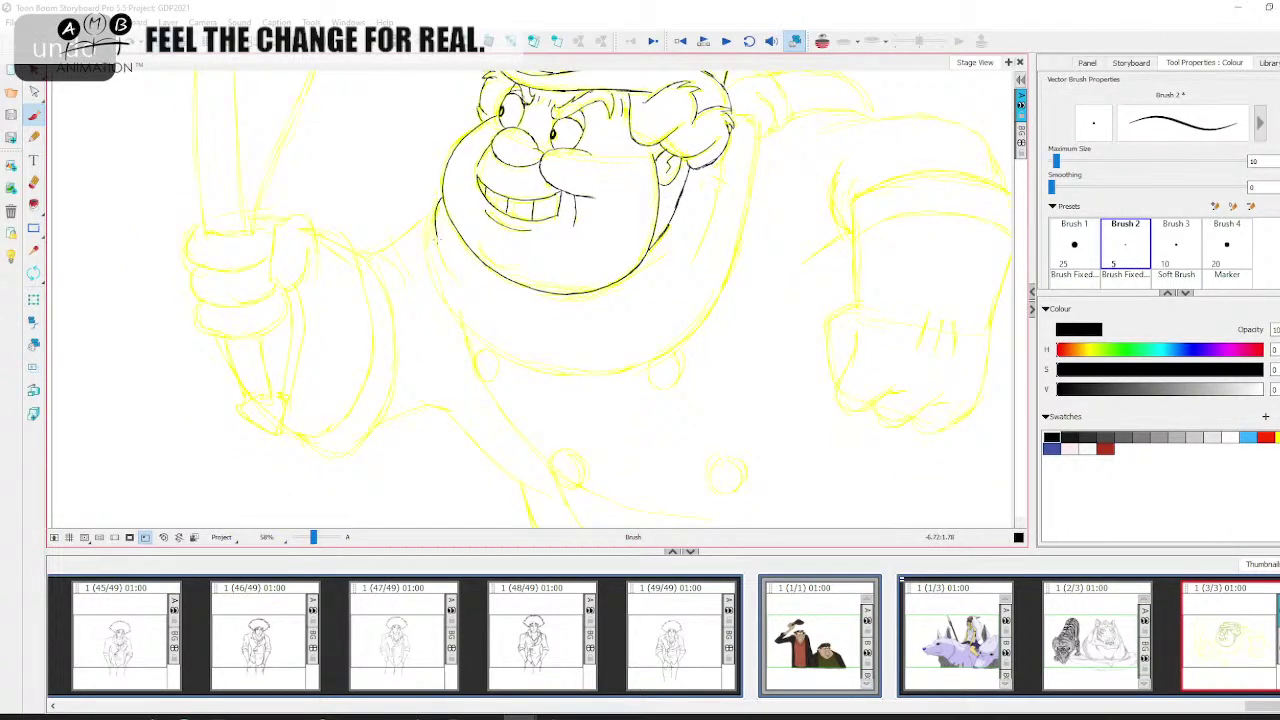
pyautogui.moveTo(436, 238)
pyautogui.mouseDown()
pyautogui.moveTo(462, 290)
pyautogui.moveTo(471, 268)
pyautogui.mouseUp()
pyautogui.press('space')
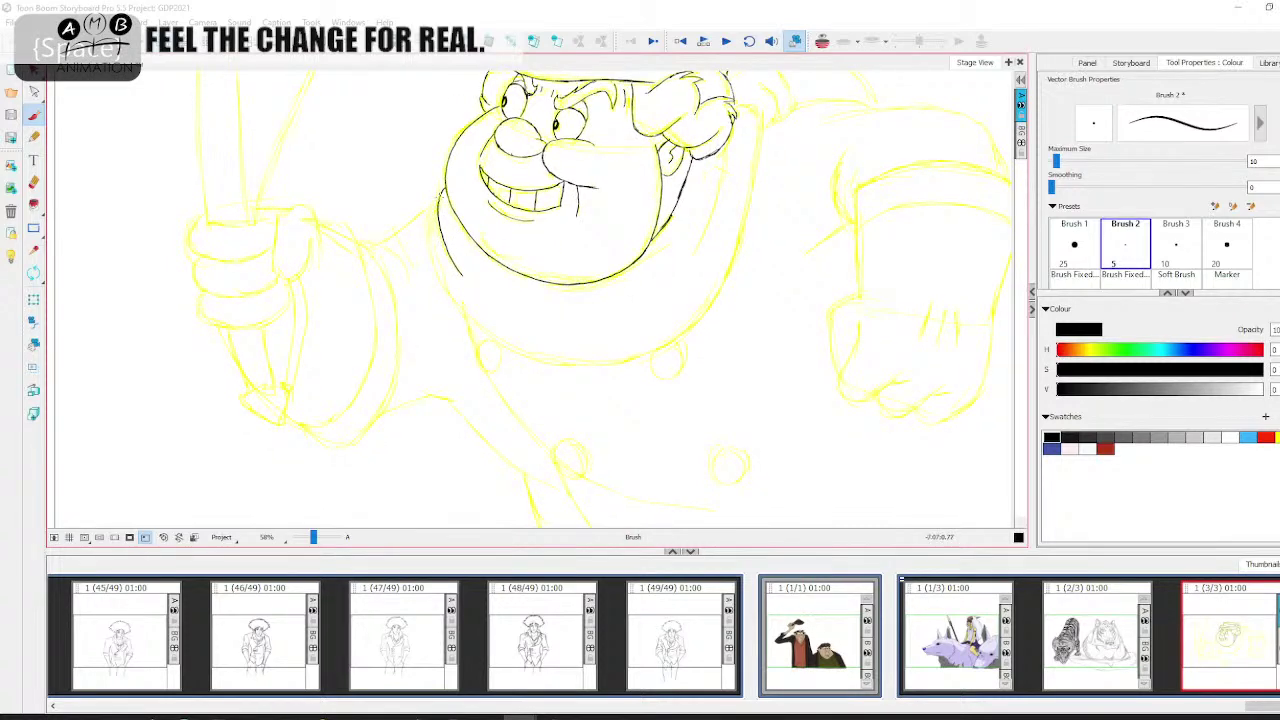
pyautogui.moveTo(441, 194); pyautogui.dragTo(437, 268)
# Rotate the canvas and ink the long outer curve of the double chin below the jaw
pyautogui.click(35, 274)
pyautogui.moveTo(378, 222)
pyautogui.mouseDown()
pyautogui.moveTo(413, 182)
pyautogui.moveTo(654, 183)
pyautogui.mouseUp()
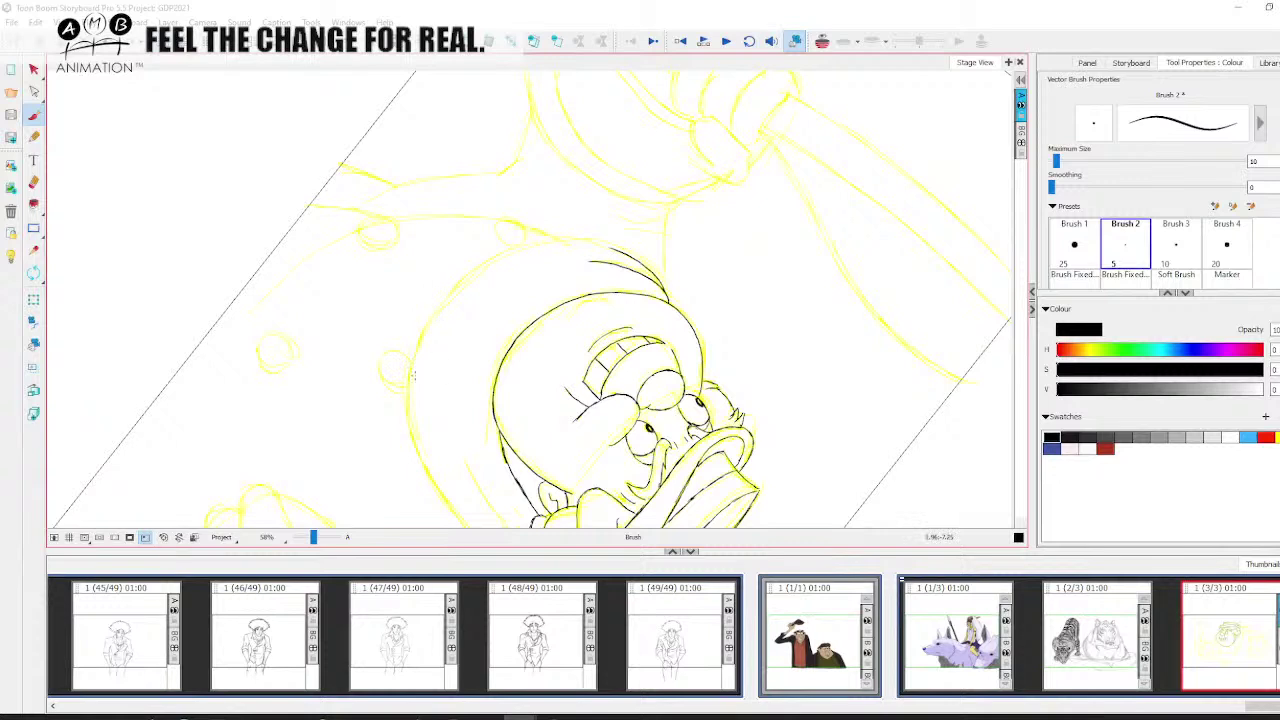
pyautogui.moveTo(408, 384)
pyautogui.mouseDown()
pyautogui.moveTo(446, 292)
pyautogui.moveTo(502, 251)
pyautogui.moveTo(476, 335)
pyautogui.moveTo(453, 322)
pyautogui.moveTo(468, 307)
pyautogui.moveTo(459, 319)
pyautogui.moveTo(523, 292)
pyautogui.moveTo(590, 294)
pyautogui.mouseUp()
# Turn the canvas further and ink the rear edge of the neck roll leading up to the lower hair lock
pyautogui.press('space')
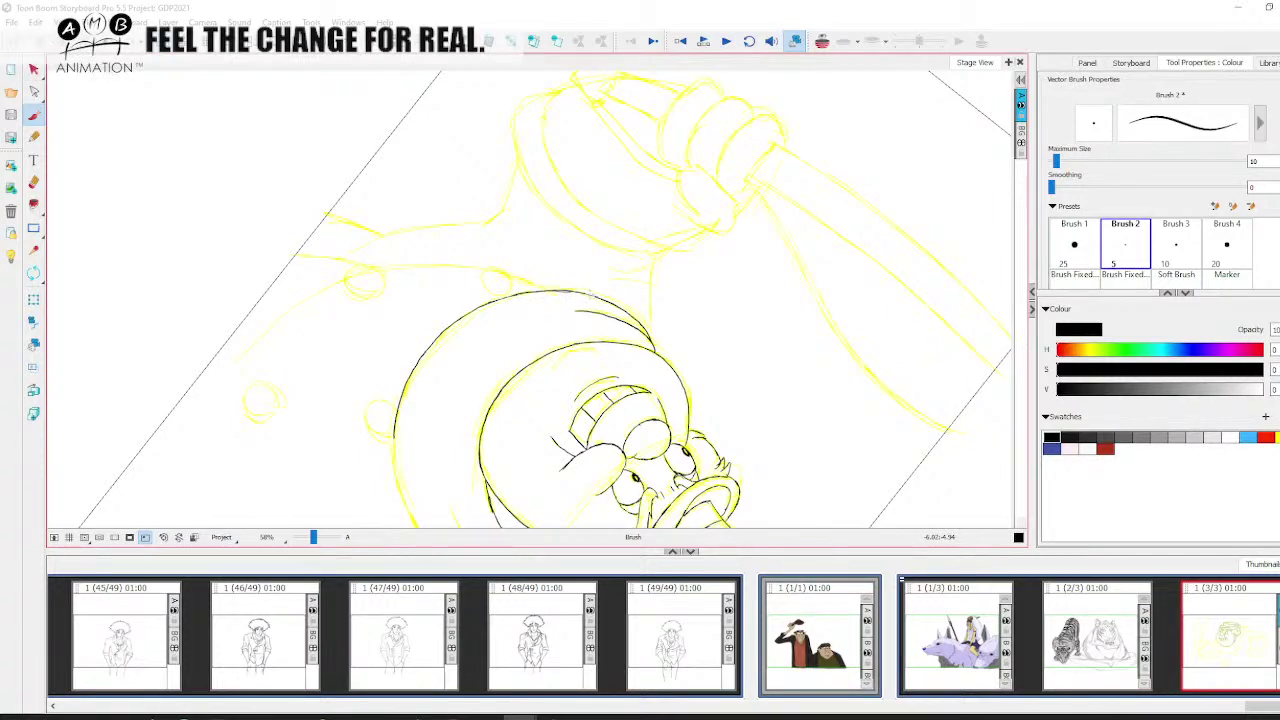
pyautogui.press('space')
pyautogui.moveTo(510, 383); pyautogui.dragTo(535, 243)
pyautogui.click(34, 274)
pyautogui.moveTo(337, 248)
pyautogui.mouseDown()
pyautogui.moveTo(359, 200)
pyautogui.moveTo(593, 116)
pyautogui.mouseUp()
pyautogui.click(34, 115)
pyautogui.press('space')
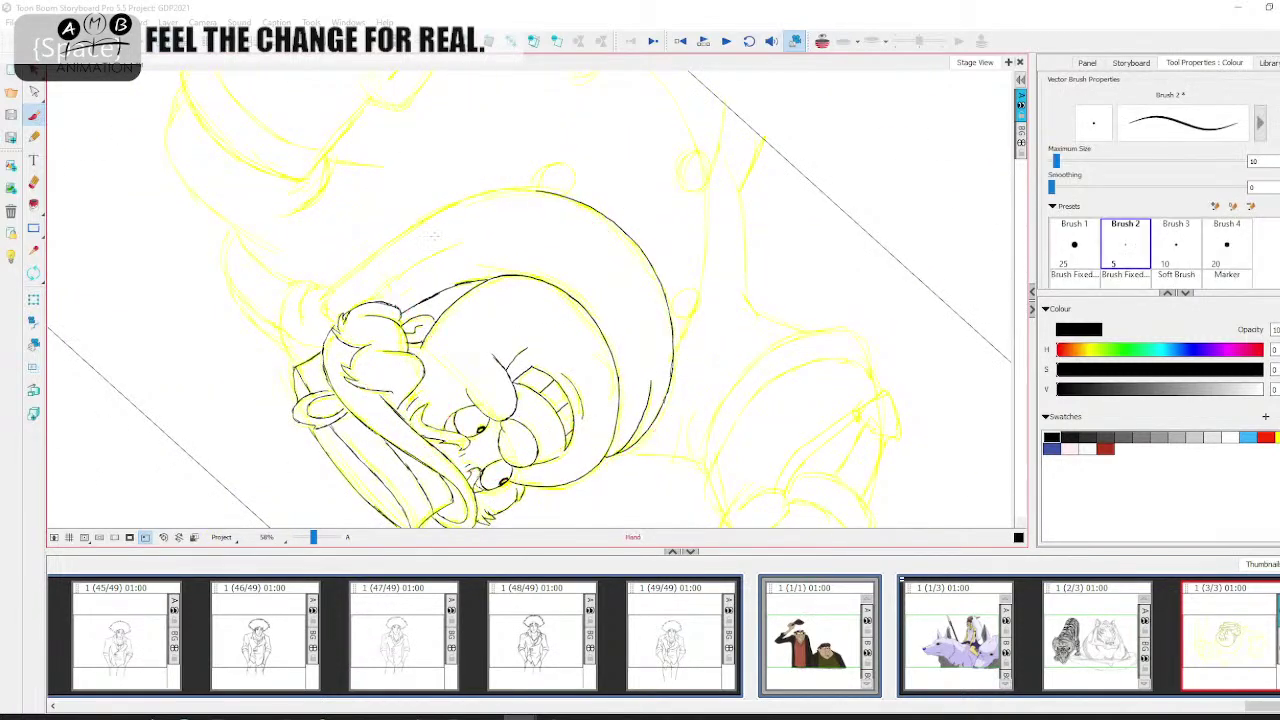
pyautogui.moveTo(433, 236); pyautogui.dragTo(470, 244)
pyautogui.press('space')
pyautogui.moveTo(376, 378)
pyautogui.mouseDown()
pyautogui.moveTo(390, 372)
pyautogui.moveTo(351, 386)
pyautogui.moveTo(378, 350)
pyautogui.moveTo(476, 289)
pyautogui.moveTo(419, 326)
pyautogui.moveTo(453, 310)
pyautogui.mouseUp()
# Erase the excess end of the neck roll's line beside the lower hair lock
pyautogui.press('space')
pyautogui.click(34, 183)
pyautogui.moveTo(337, 411); pyautogui.dragTo(328, 401)
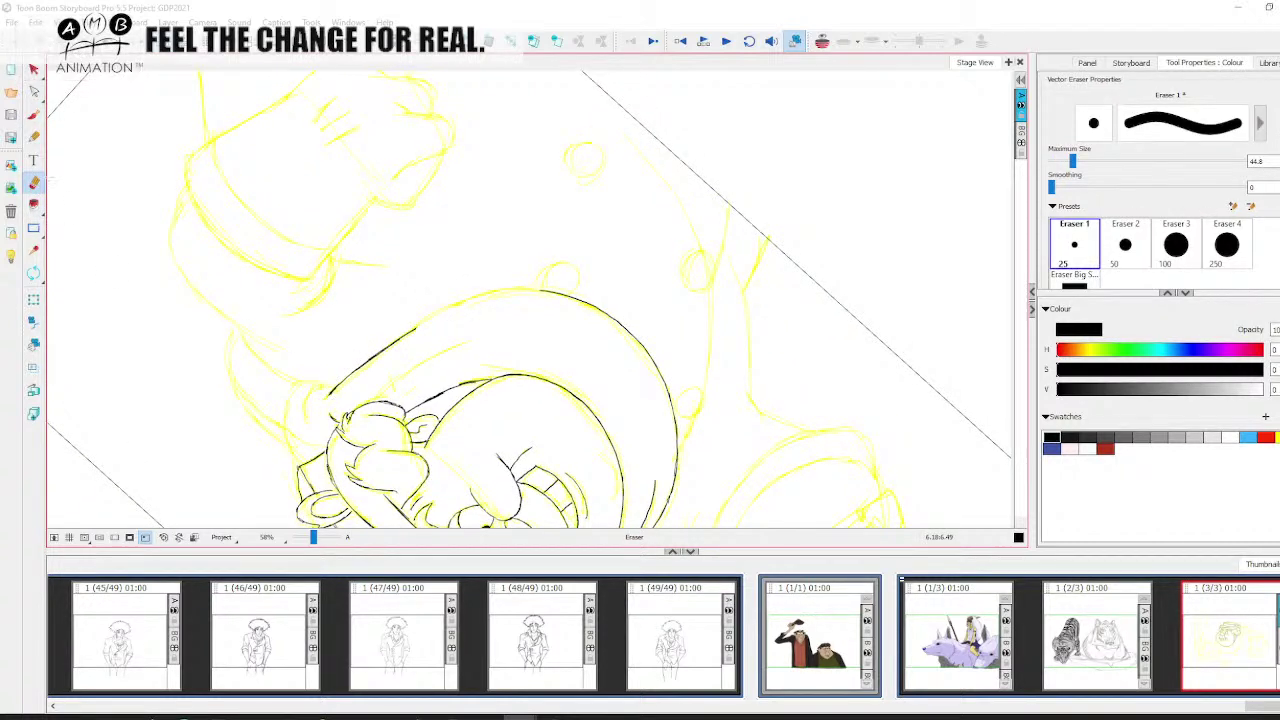
# Complete the neck roll's outline between the hair lock and the chin curve, and ink the fold line inside it
pyautogui.hotkey('alt', 'b')
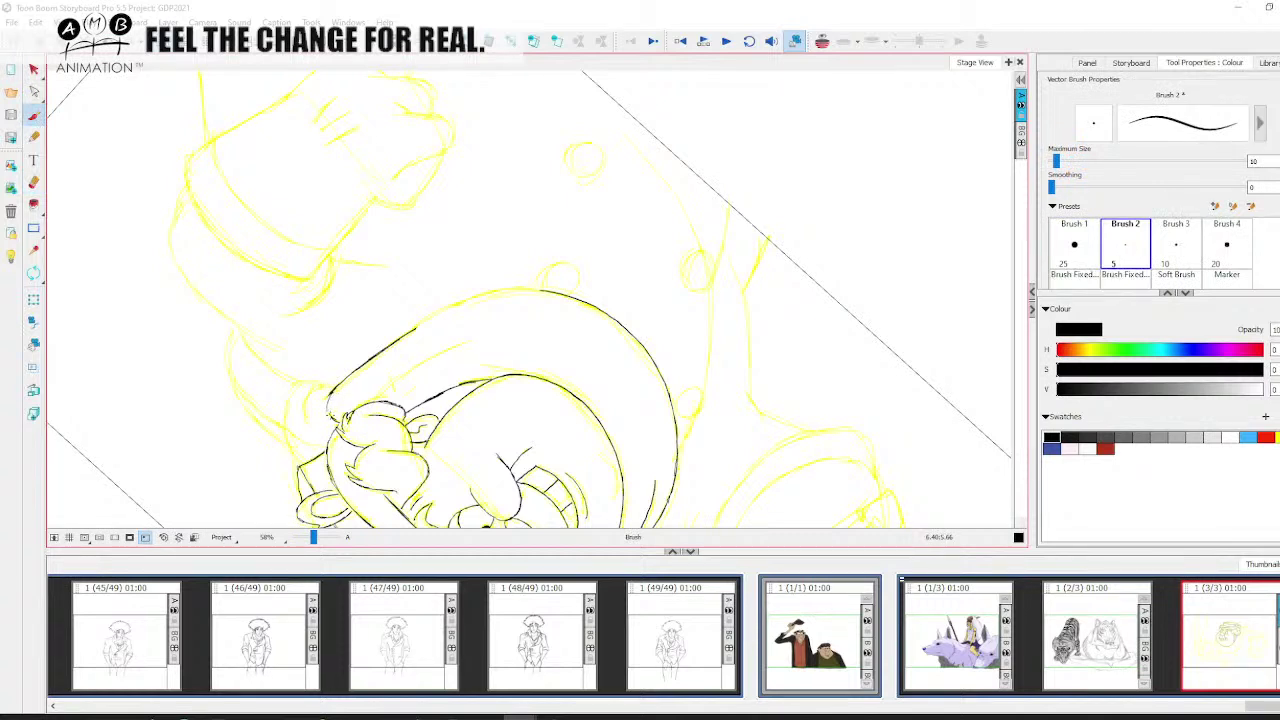
pyautogui.press('space')
pyautogui.moveTo(442, 268); pyautogui.dragTo(453, 277)
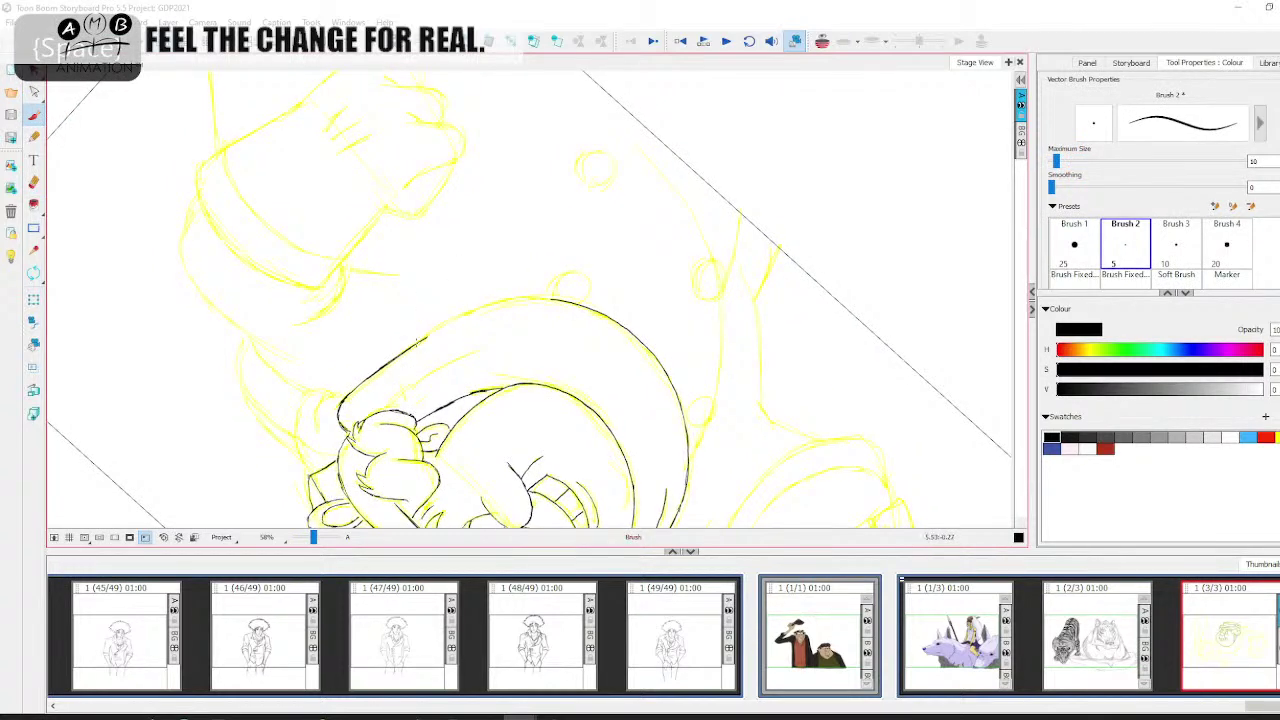
pyautogui.moveTo(428, 338); pyautogui.dragTo(524, 299)
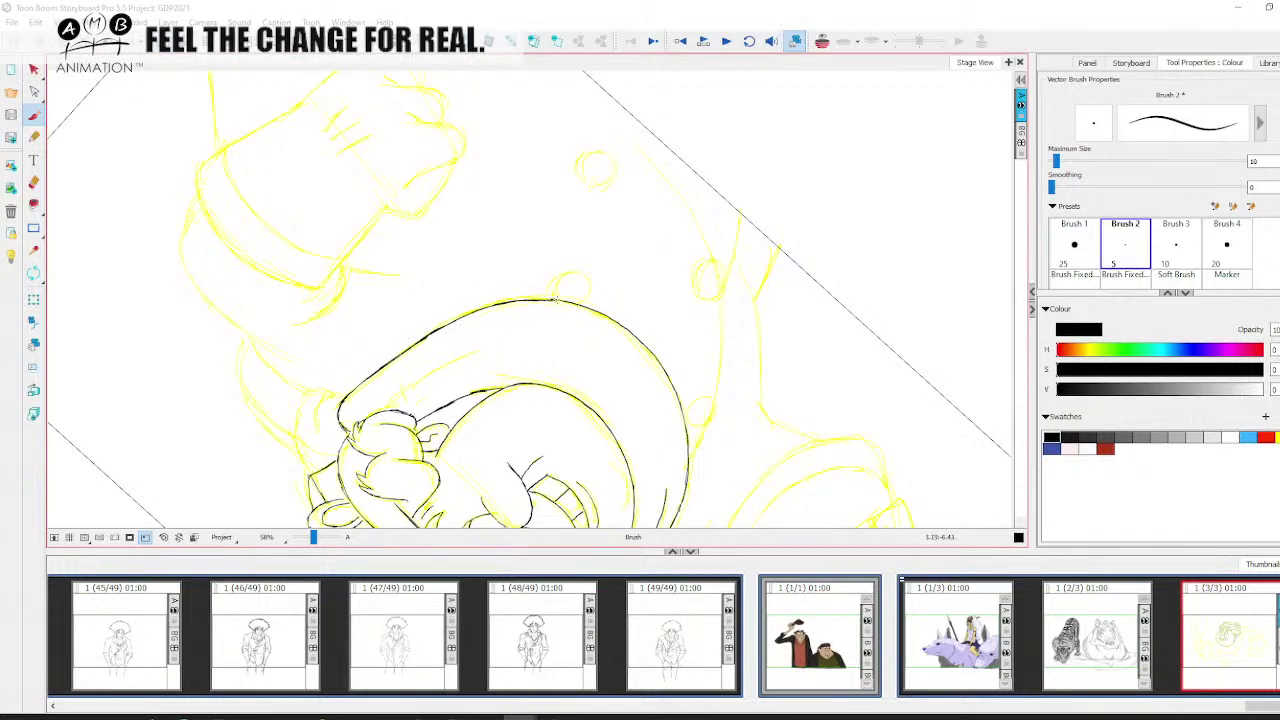
pyautogui.moveTo(394, 390); pyautogui.dragTo(424, 369)
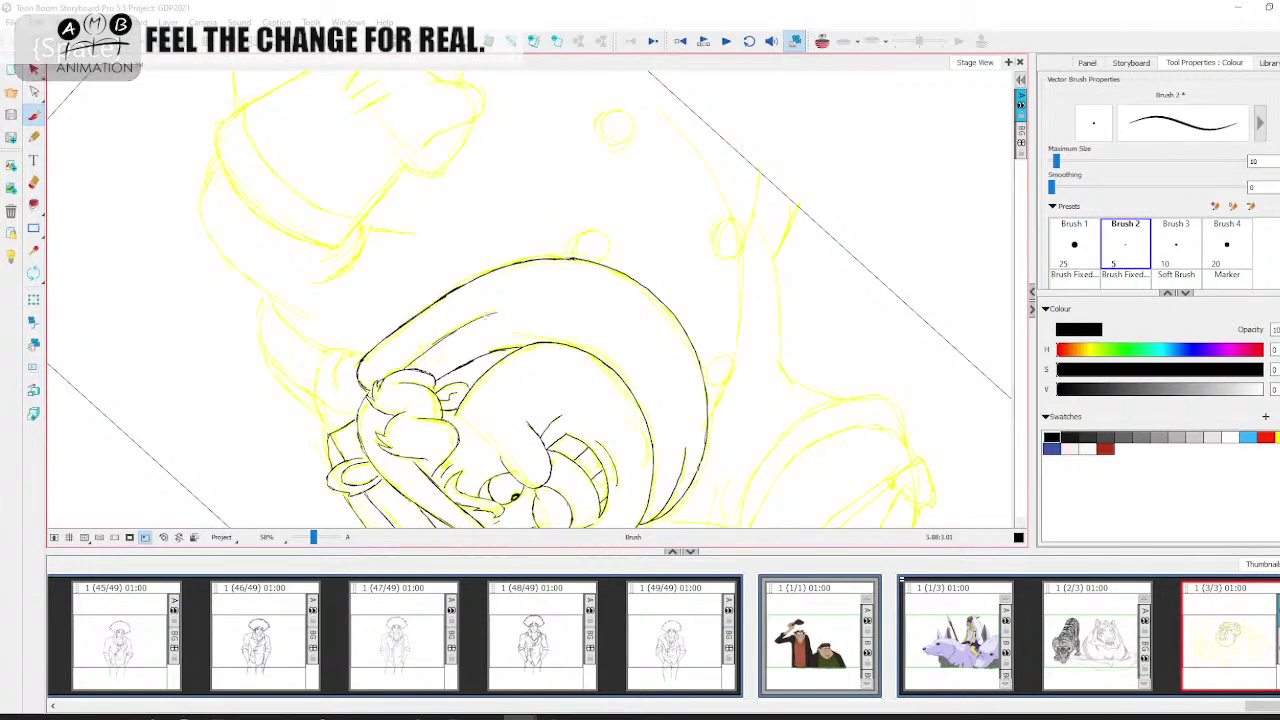
pyautogui.moveTo(480, 315); pyautogui.dragTo(469, 362)
# Erase the uneven join in the neck roll's outer curve and redraw that segment above the coat button
pyautogui.click(38, 186)
pyautogui.moveTo(557, 308); pyautogui.dragTo(534, 304)
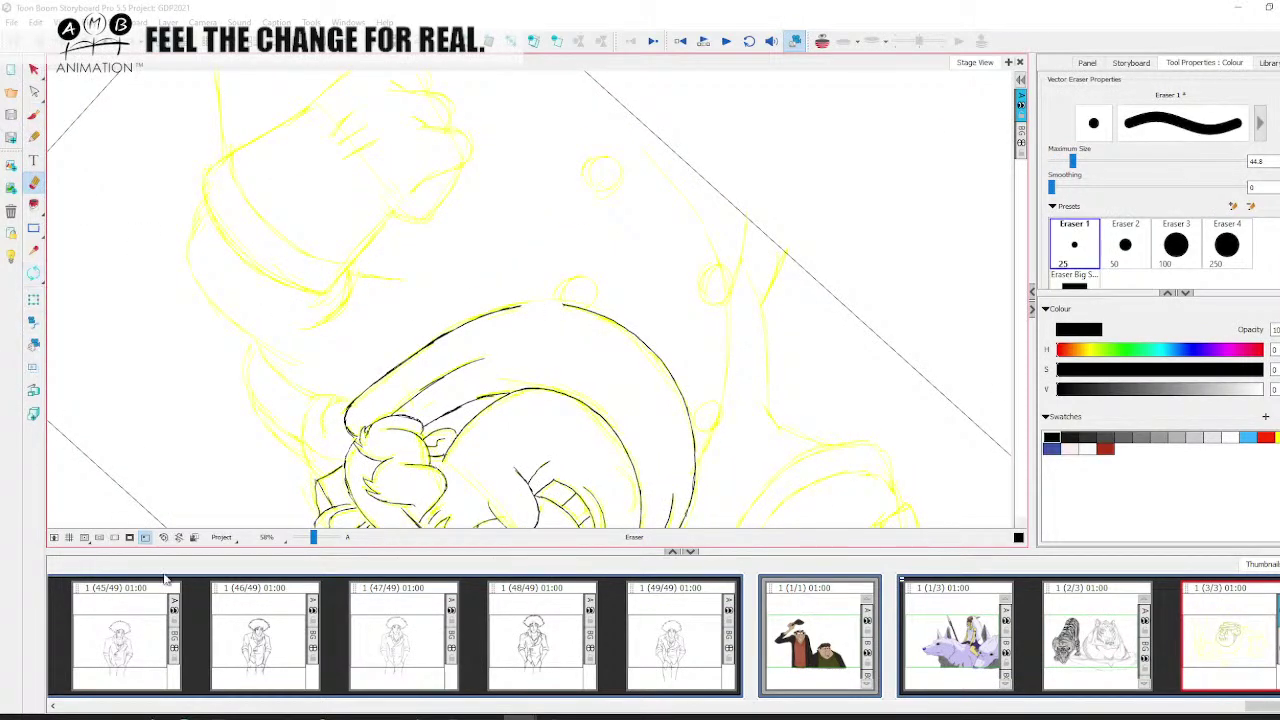
pyautogui.click(163, 538)
pyautogui.click(33, 115)
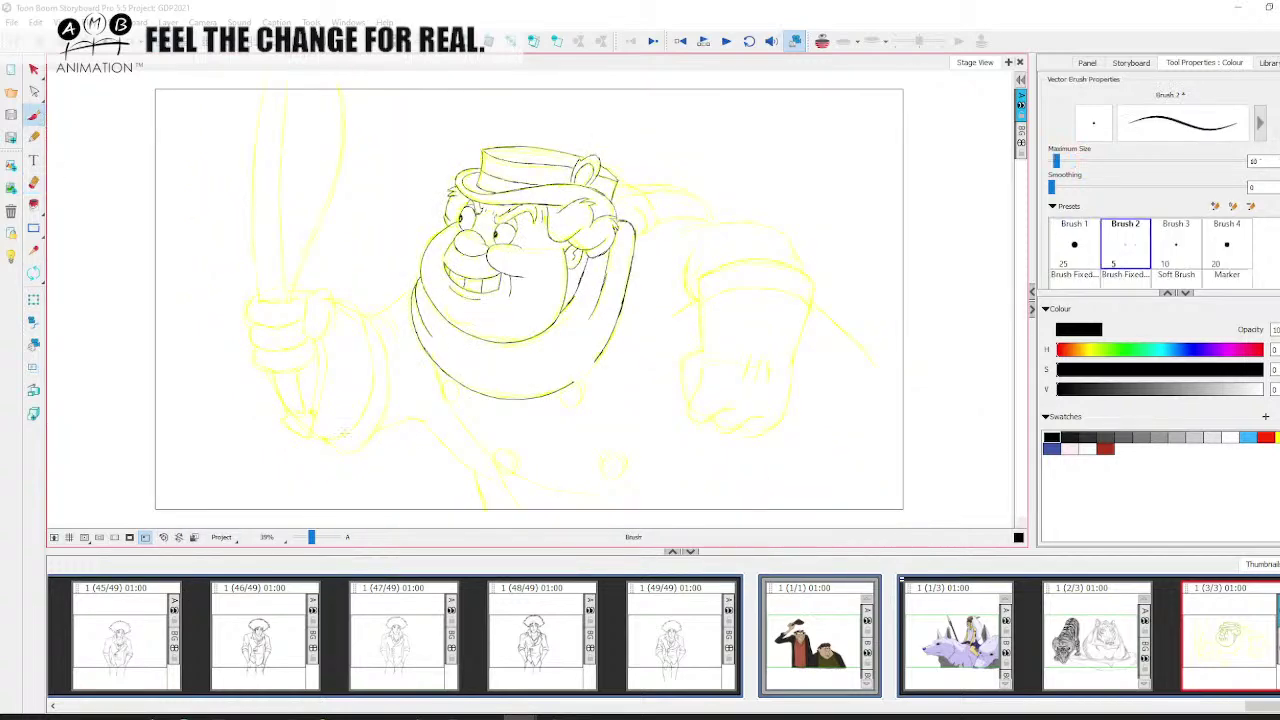
pyautogui.moveTo(311, 538); pyautogui.dragTo(314, 538)
pyautogui.press('space')
pyautogui.moveTo(598, 416); pyautogui.dragTo(493, 361)
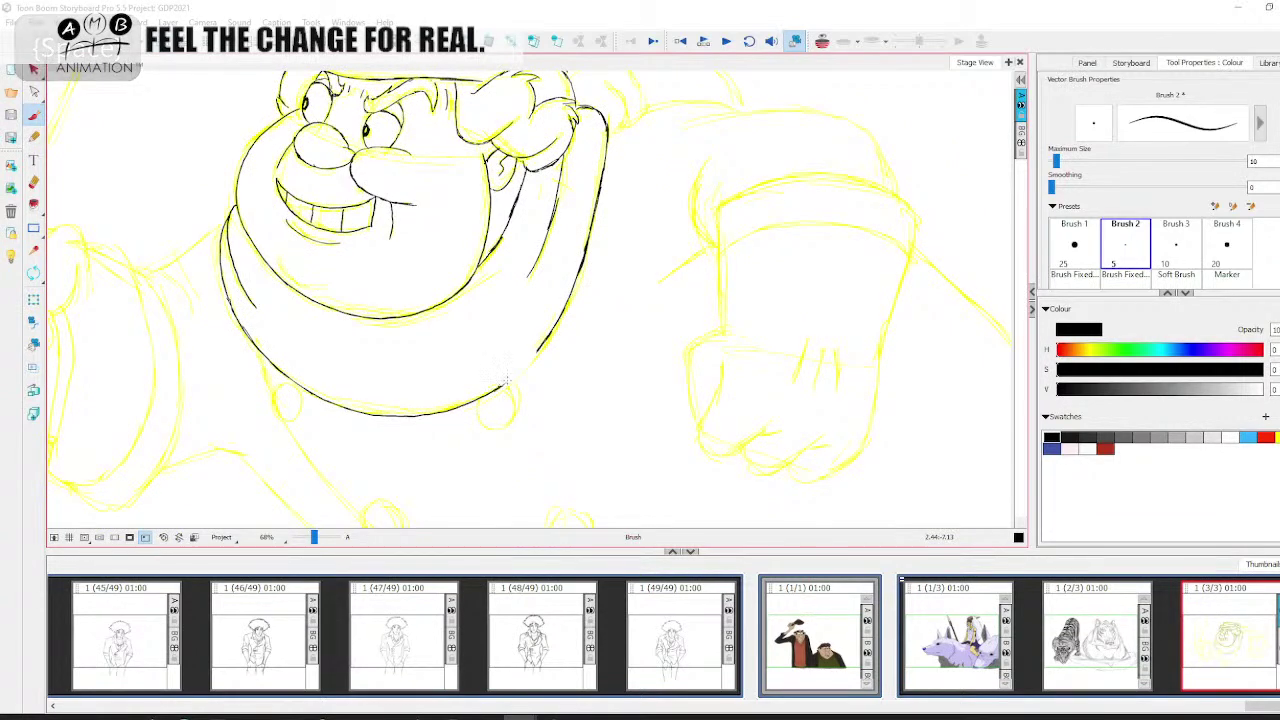
pyautogui.moveTo(530, 355)
pyautogui.mouseDown()
pyautogui.moveTo(546, 363)
pyautogui.moveTo(648, 282)
pyautogui.moveTo(605, 262)
pyautogui.moveTo(549, 300)
pyautogui.mouseUp()
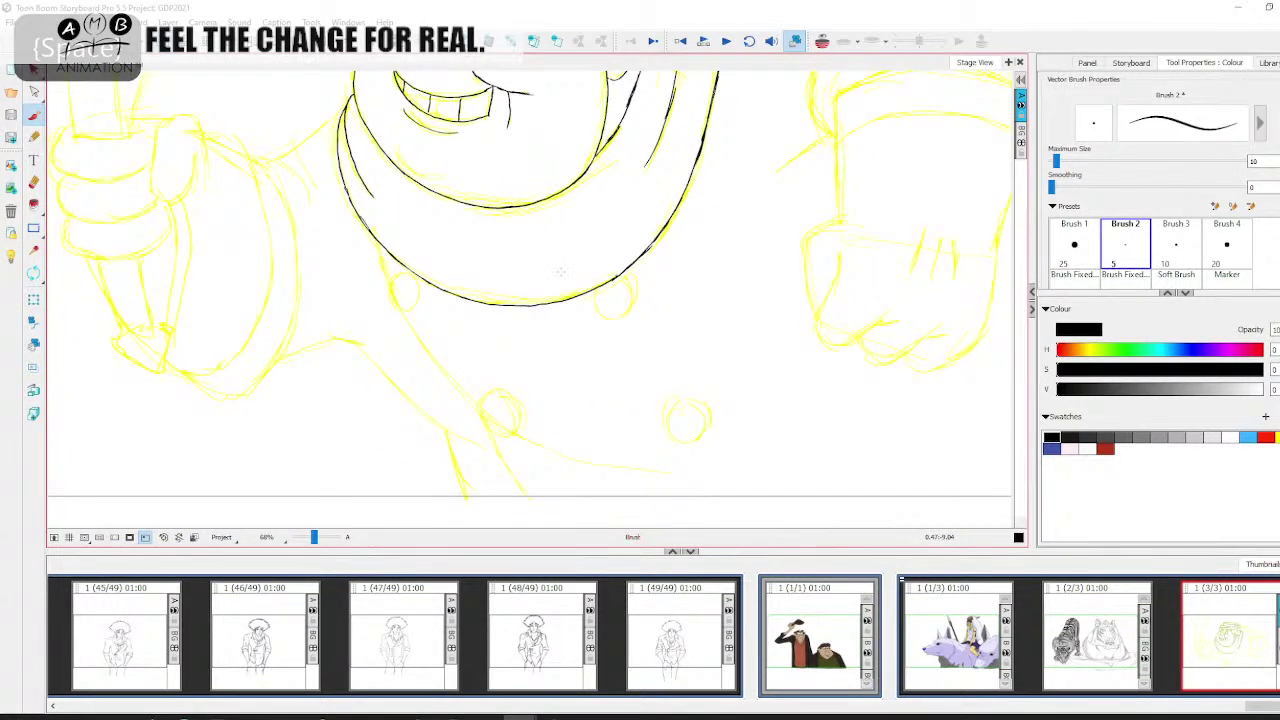
# Ink the upper sleeve line of the bow-holding arm up to the neck roll, plus the fold at the cuff
pyautogui.moveTo(410, 280); pyautogui.dragTo(522, 393)
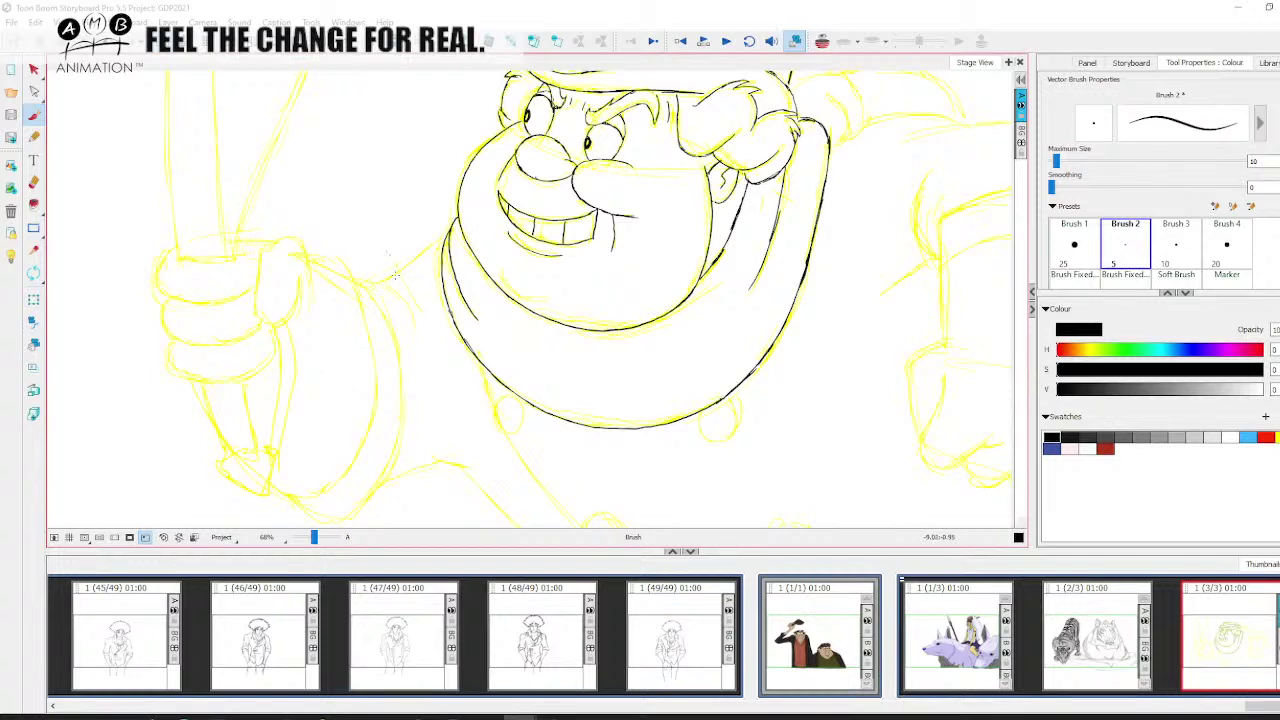
pyautogui.moveTo(380, 285); pyautogui.dragTo(452, 232)
pyautogui.moveTo(380, 288); pyautogui.dragTo(400, 294)
pyautogui.moveTo(410, 297)
pyautogui.mouseDown()
pyautogui.moveTo(388, 267)
pyautogui.moveTo(408, 312)
pyautogui.mouseUp()
# Ink the underside of the bow-holding arm from the cuff around the bend, continuing the outline down to the panel's lower border
pyautogui.press('space')
pyautogui.moveTo(430, 403); pyautogui.dragTo(443, 297)
pyautogui.moveTo(378, 362)
pyautogui.mouseDown()
pyautogui.moveTo(438, 336)
pyautogui.moveTo(414, 340)
pyautogui.mouseUp()
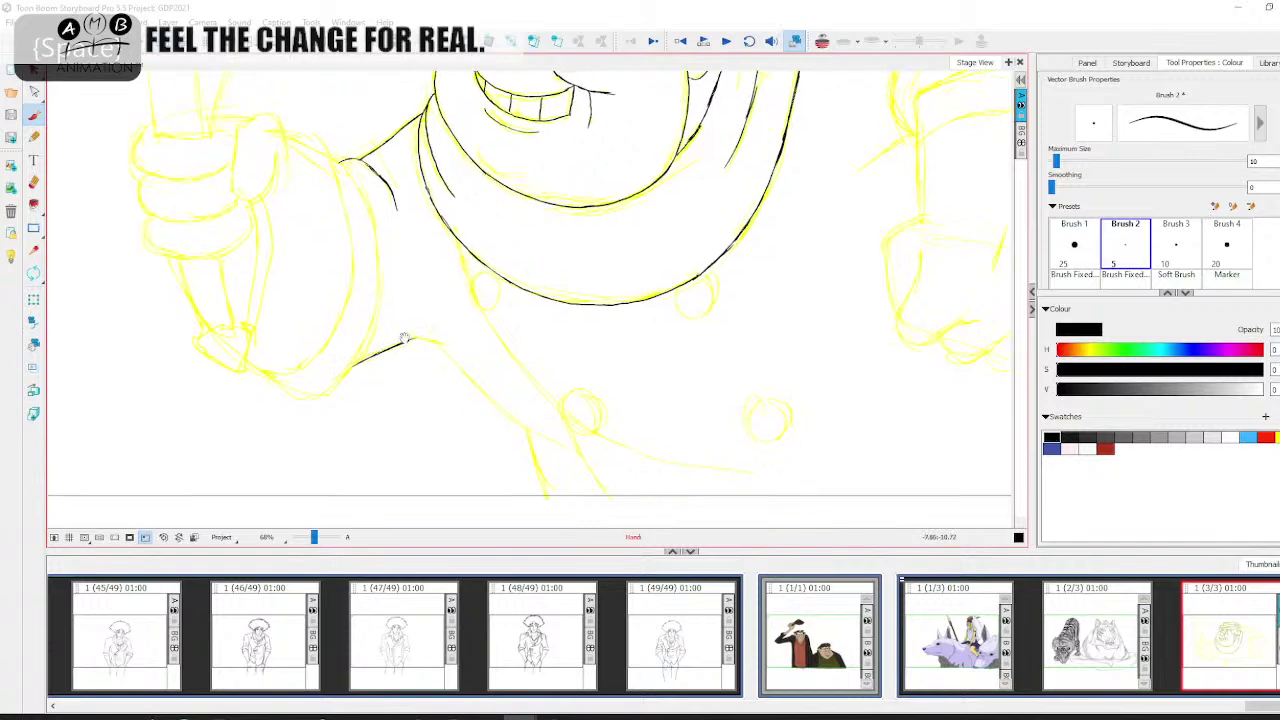
pyautogui.click(35, 275)
pyautogui.moveTo(273, 217); pyautogui.dragTo(556, 155)
pyautogui.click(34, 115)
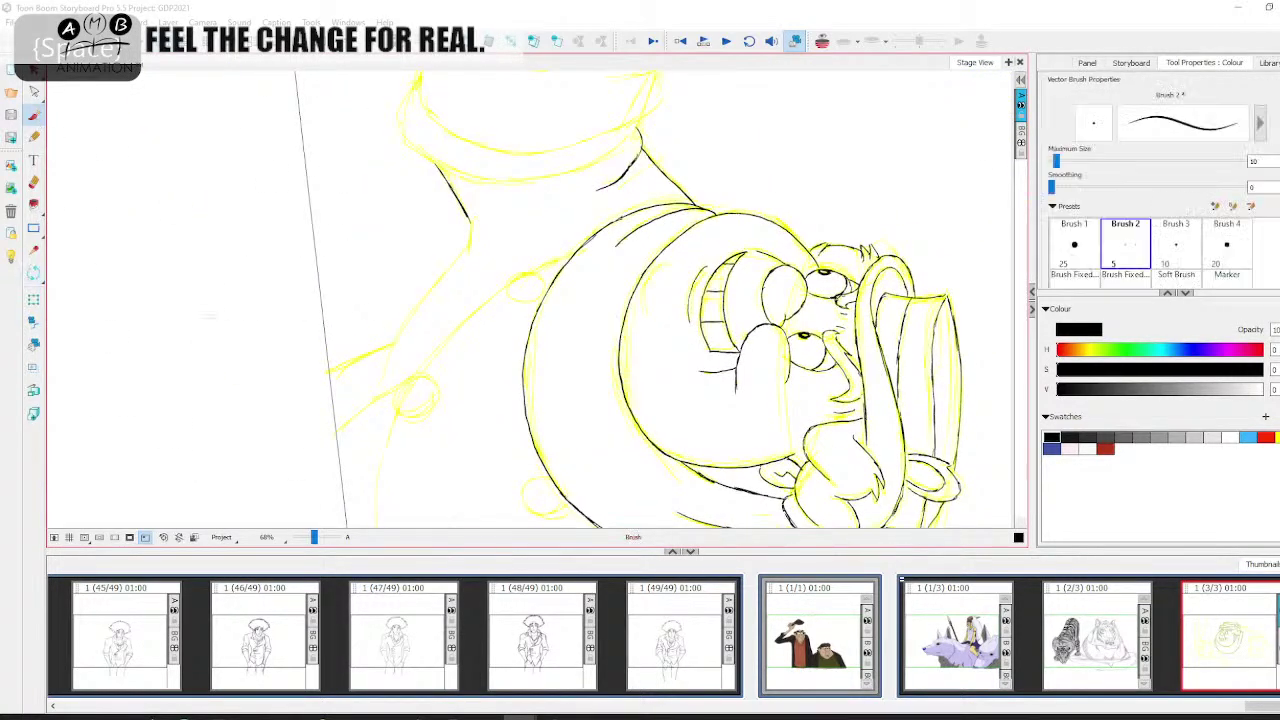
pyautogui.moveTo(469, 219); pyautogui.dragTo(470, 246)
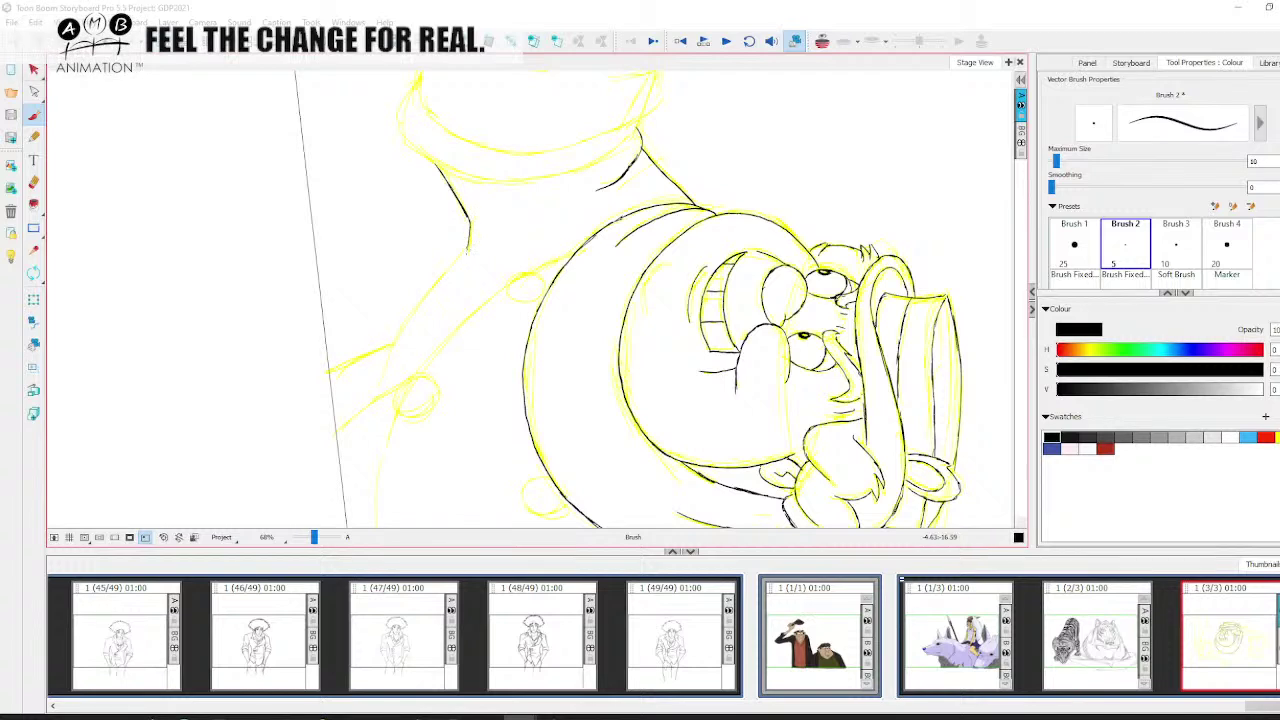
pyautogui.moveTo(399, 328); pyautogui.dragTo(470, 246)
pyautogui.press('space')
pyautogui.moveTo(434, 299); pyautogui.dragTo(497, 245)
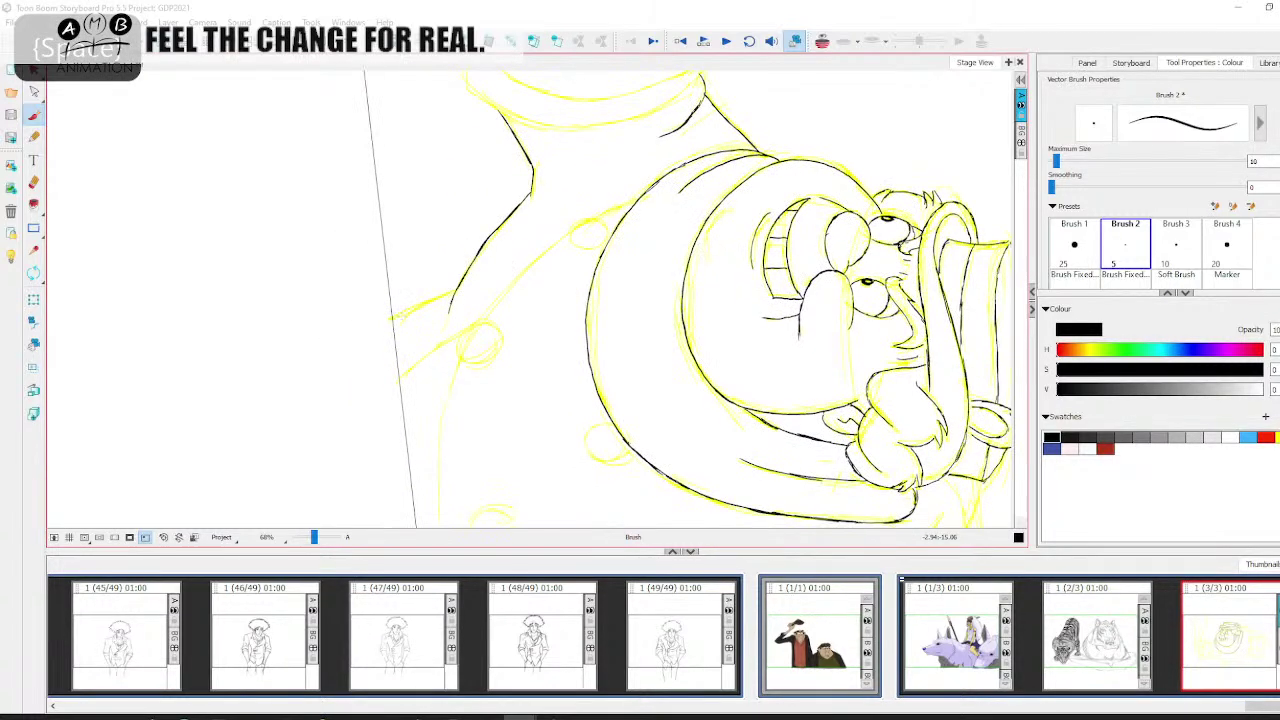
pyautogui.moveTo(389, 319); pyautogui.dragTo(452, 292)
# Rotate the canvas and ink the back outline running outward from the cuff of the arm with the clenched fist
pyautogui.press('space')
pyautogui.moveTo(563, 377); pyautogui.dragTo(522, 213)
pyautogui.moveTo(636, 352); pyautogui.dragTo(589, 206)
pyautogui.moveTo(641, 316); pyautogui.dragTo(597, 206)
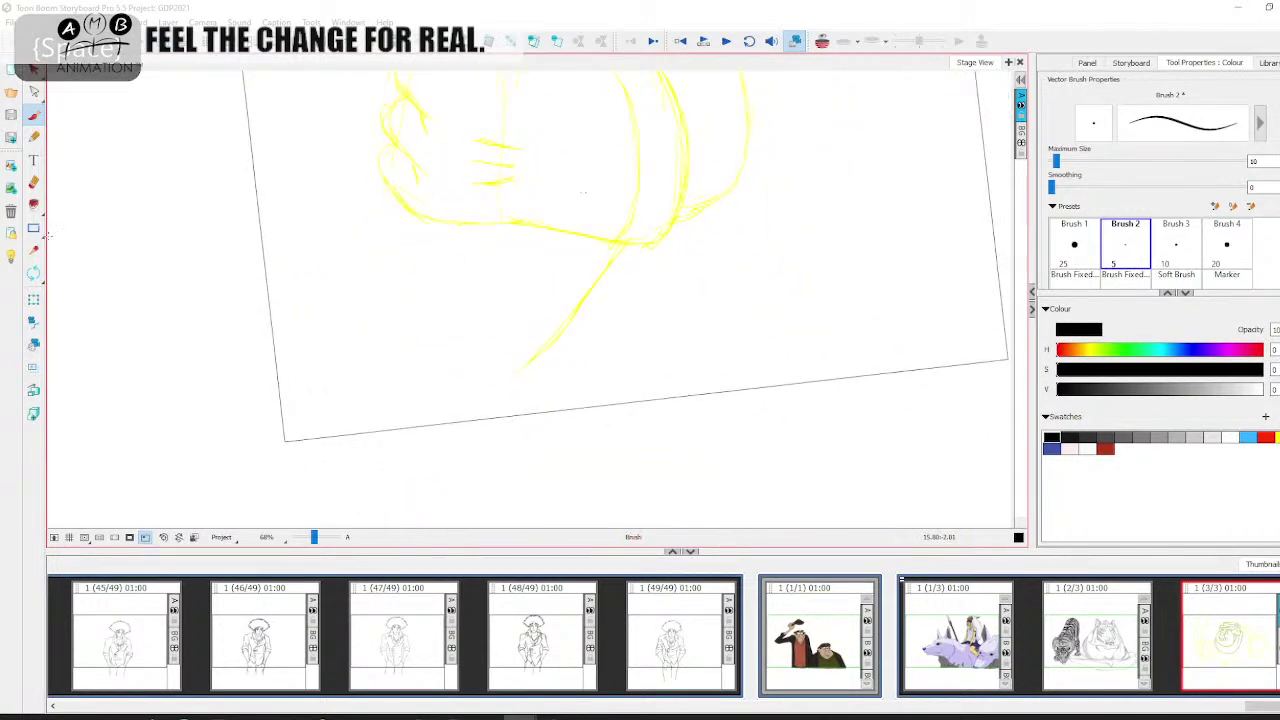
pyautogui.click(33, 272)
pyautogui.moveTo(246, 223); pyautogui.dragTo(523, 302)
pyautogui.hotkey('alt', 'b')
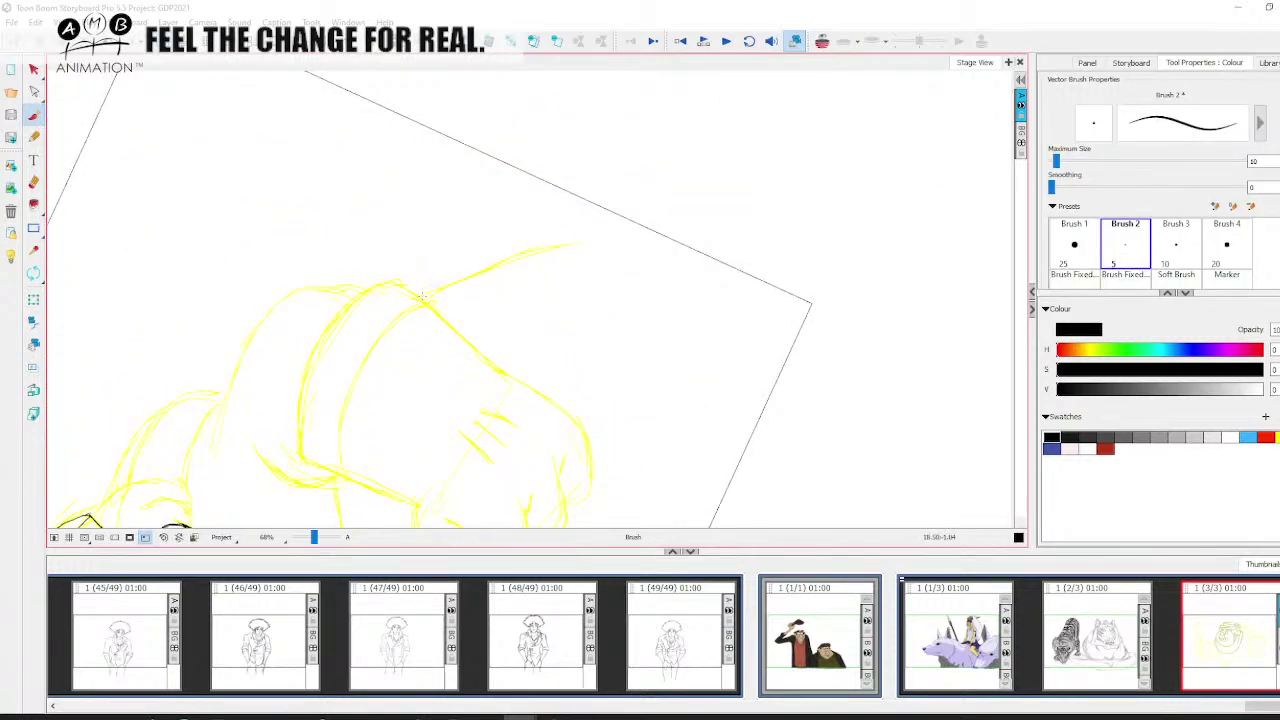
pyautogui.moveTo(422, 296); pyautogui.dragTo(590, 238)
pyautogui.press('space')
pyautogui.moveTo(477, 272)
pyautogui.mouseDown()
pyautogui.moveTo(517, 251)
pyautogui.moveTo(548, 187)
pyautogui.mouseUp()
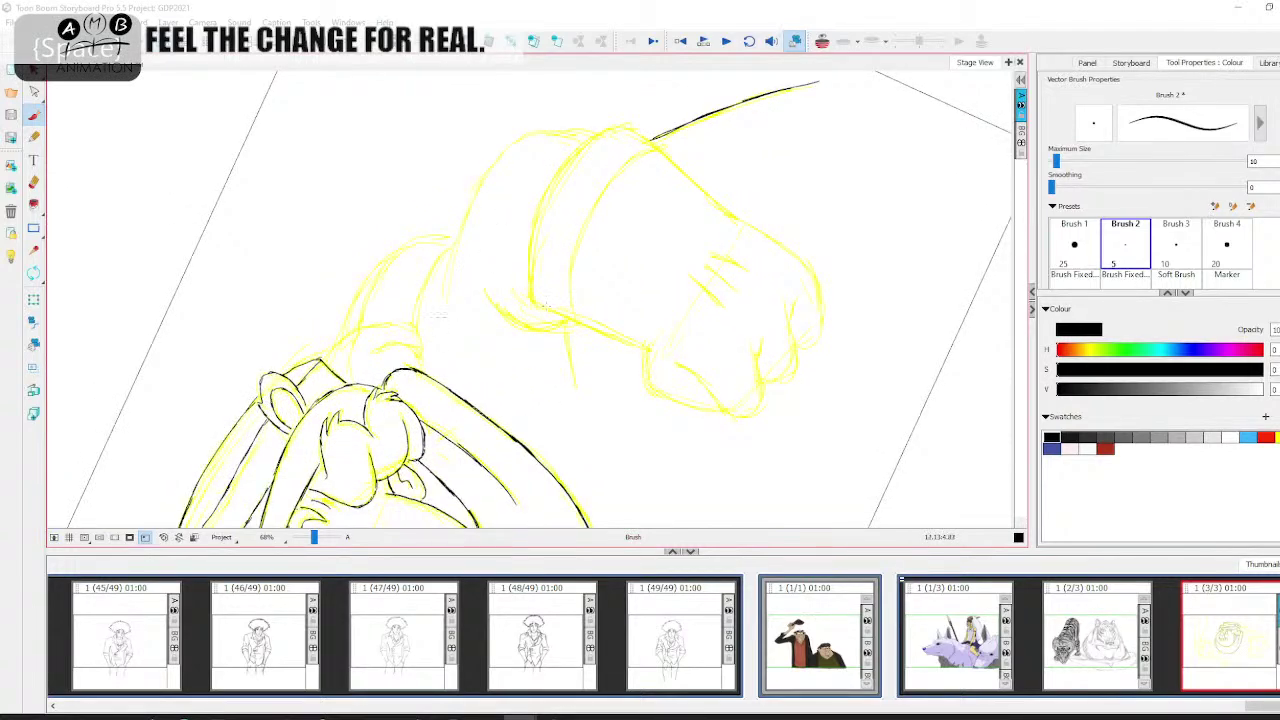
# Ink the rounded fold directly behind the character's hat in black over the yellow sketch
pyautogui.click(166, 539)
pyautogui.moveTo(311, 538); pyautogui.dragTo(314, 538)
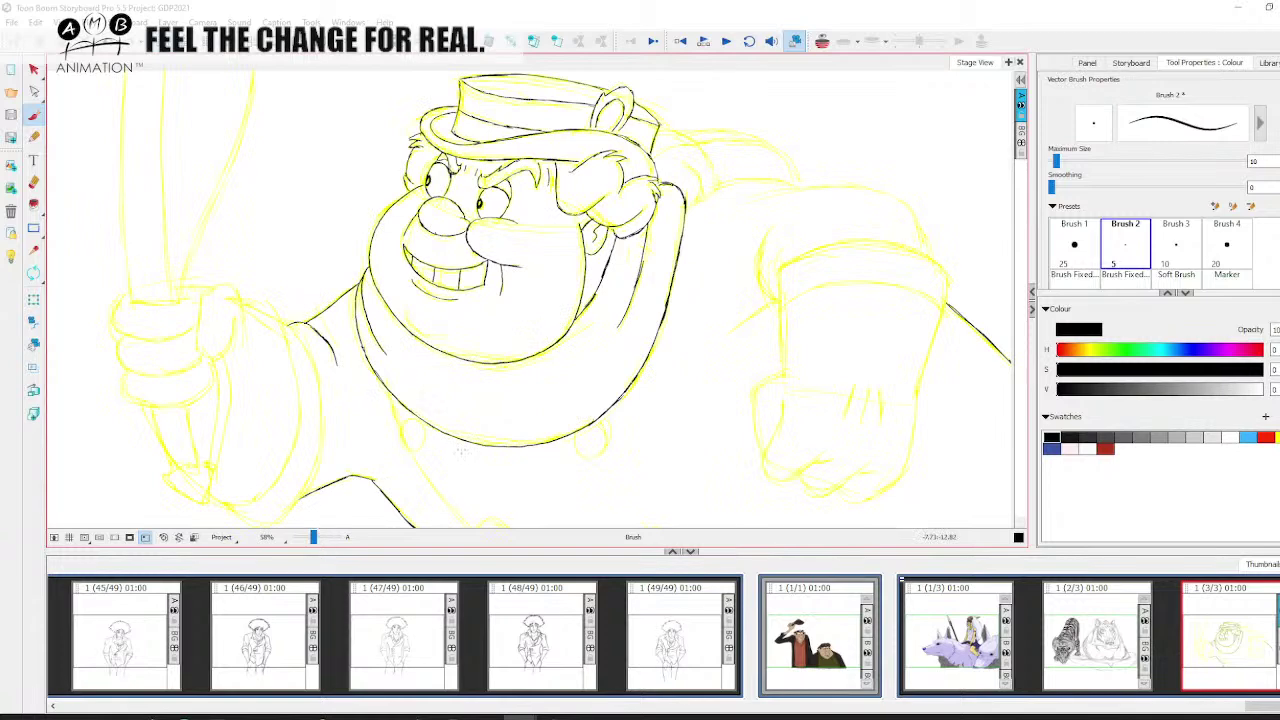
pyautogui.press('space')
pyautogui.moveTo(692, 314); pyautogui.dragTo(491, 358)
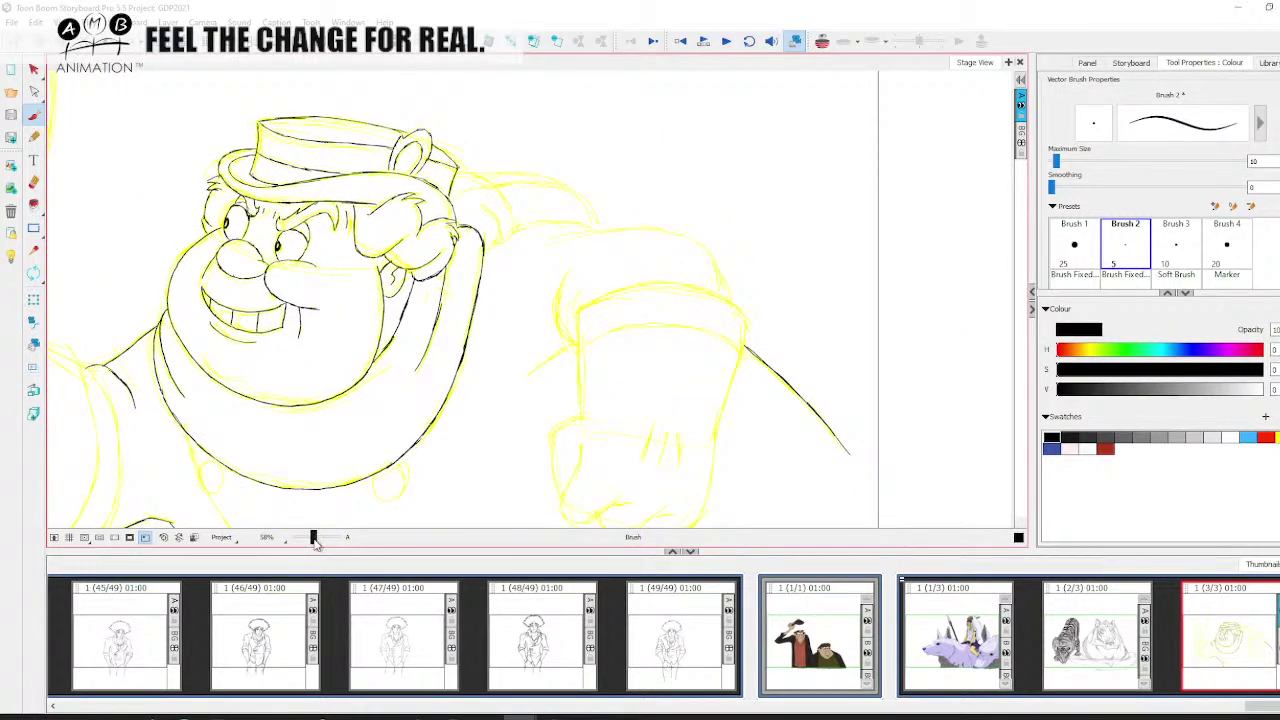
pyautogui.moveTo(313, 540); pyautogui.dragTo(319, 539)
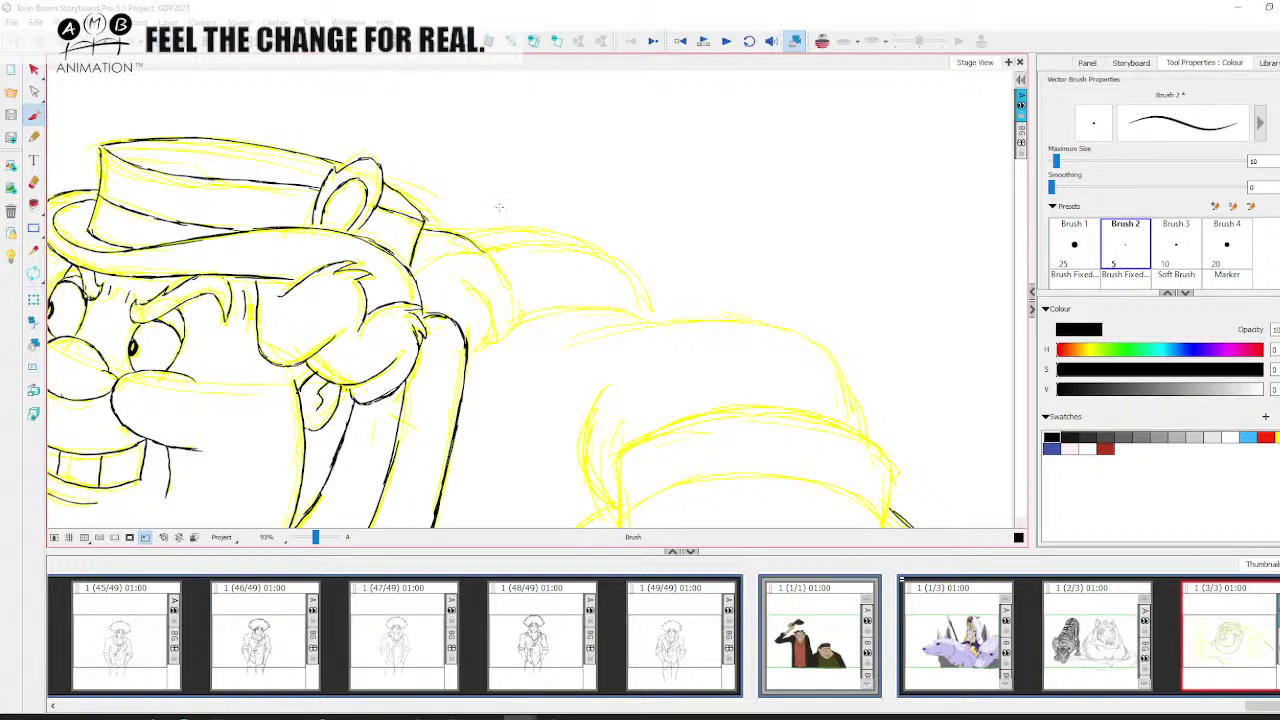
pyautogui.moveTo(475, 249)
pyautogui.mouseDown()
pyautogui.moveTo(510, 292)
pyautogui.moveTo(512, 332)
pyautogui.mouseUp()
pyautogui.moveTo(468, 282)
pyautogui.mouseDown()
pyautogui.moveTo(492, 338)
pyautogui.moveTo(537, 319)
pyautogui.mouseUp()
# Ink the upper and lower curves of the hump extending from the fold behind the hat toward the bent arm
pyautogui.press('space')
pyautogui.click(35, 273)
pyautogui.moveTo(330, 290); pyautogui.dragTo(358, 402)
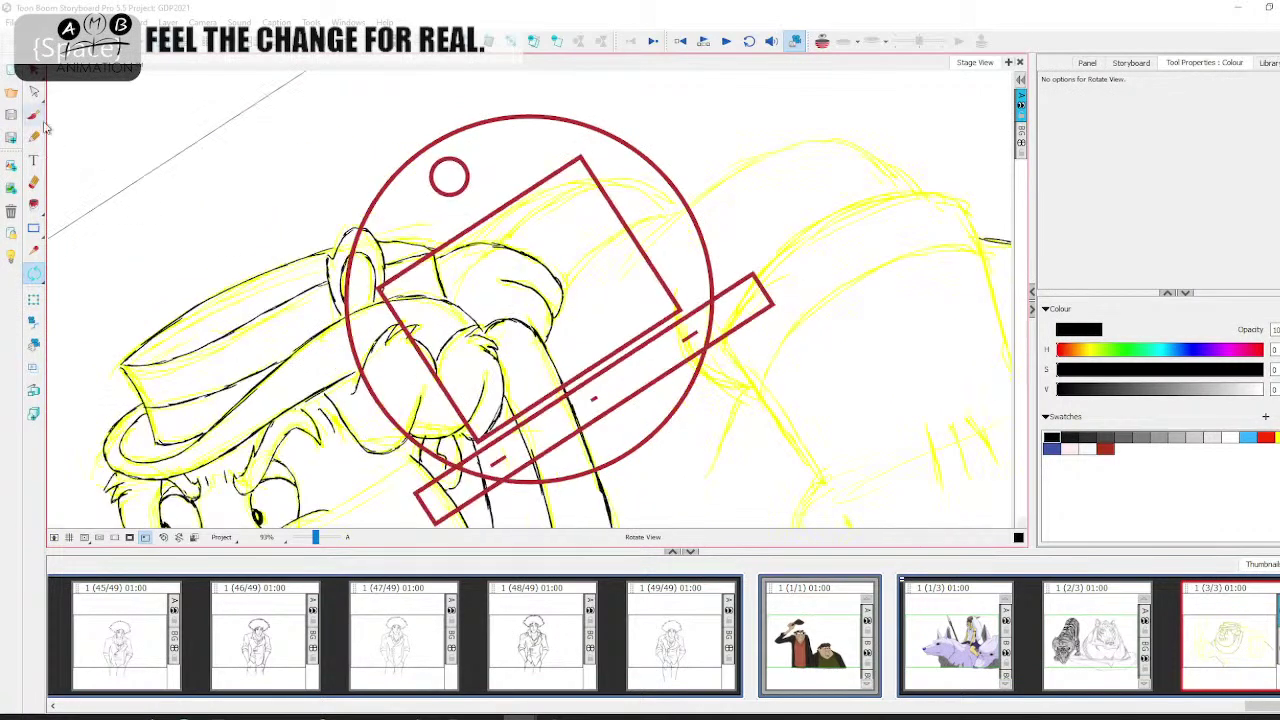
pyautogui.click(33, 115)
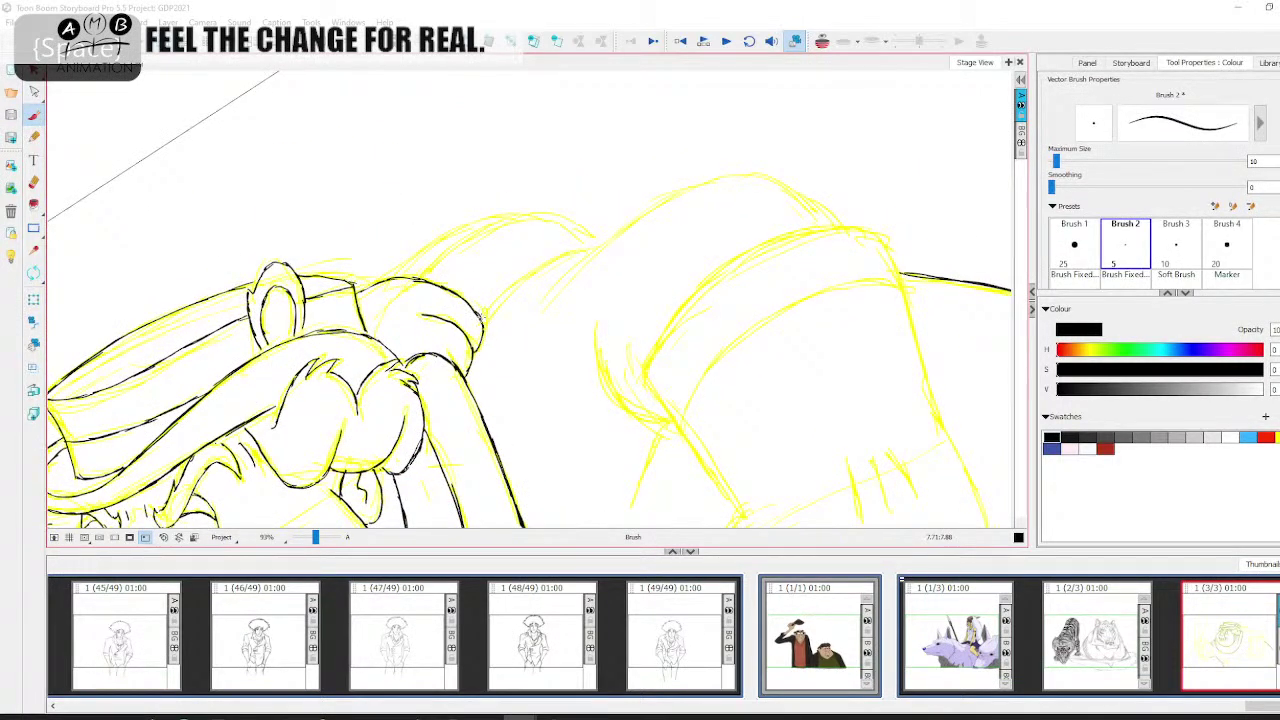
pyautogui.moveTo(480, 318)
pyautogui.mouseDown()
pyautogui.moveTo(540, 267)
pyautogui.moveTo(597, 248)
pyautogui.mouseUp()
pyautogui.press('space')
pyautogui.moveTo(402, 276); pyautogui.dragTo(514, 217)
pyautogui.moveTo(454, 258)
pyautogui.mouseDown()
pyautogui.moveTo(500, 228)
pyautogui.moveTo(552, 218)
pyautogui.moveTo(607, 237)
pyautogui.mouseUp()
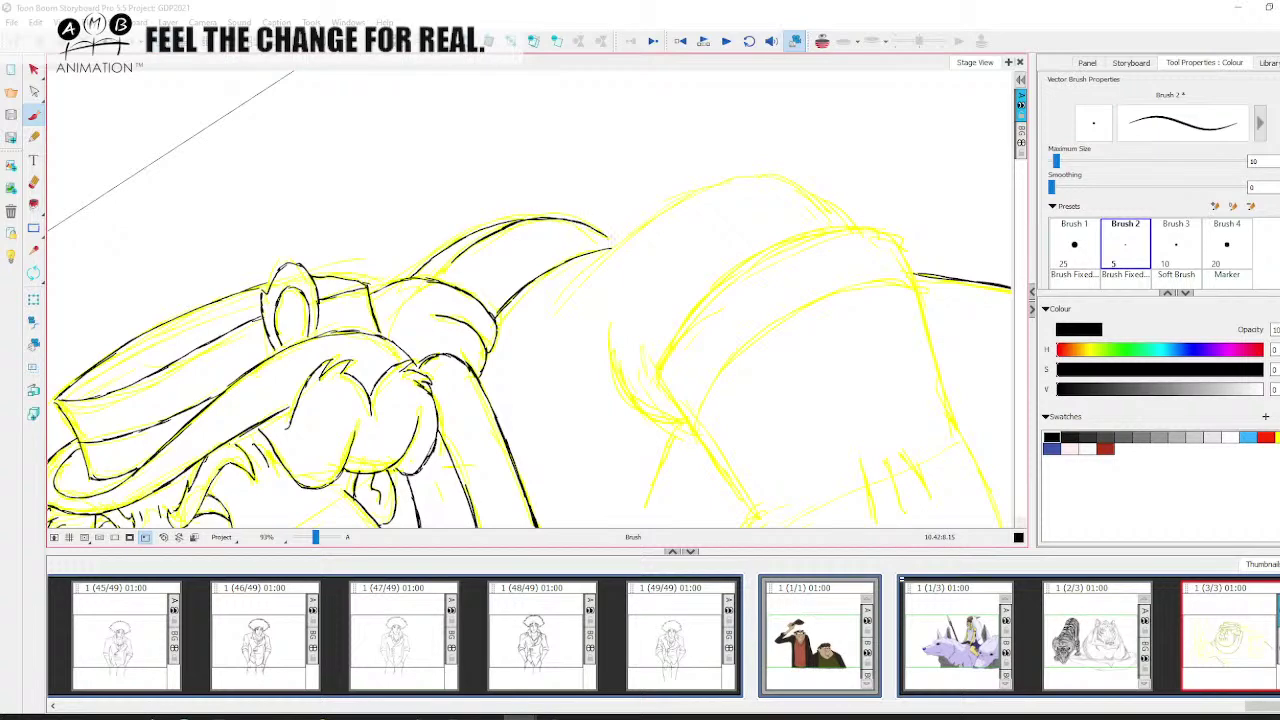
# Ink the first part of the bent arm's upper shoulder contour, starting from the hump behind the head
pyautogui.press('space')
pyautogui.moveTo(394, 522); pyautogui.dragTo(398, 420)
pyautogui.click(178, 537)
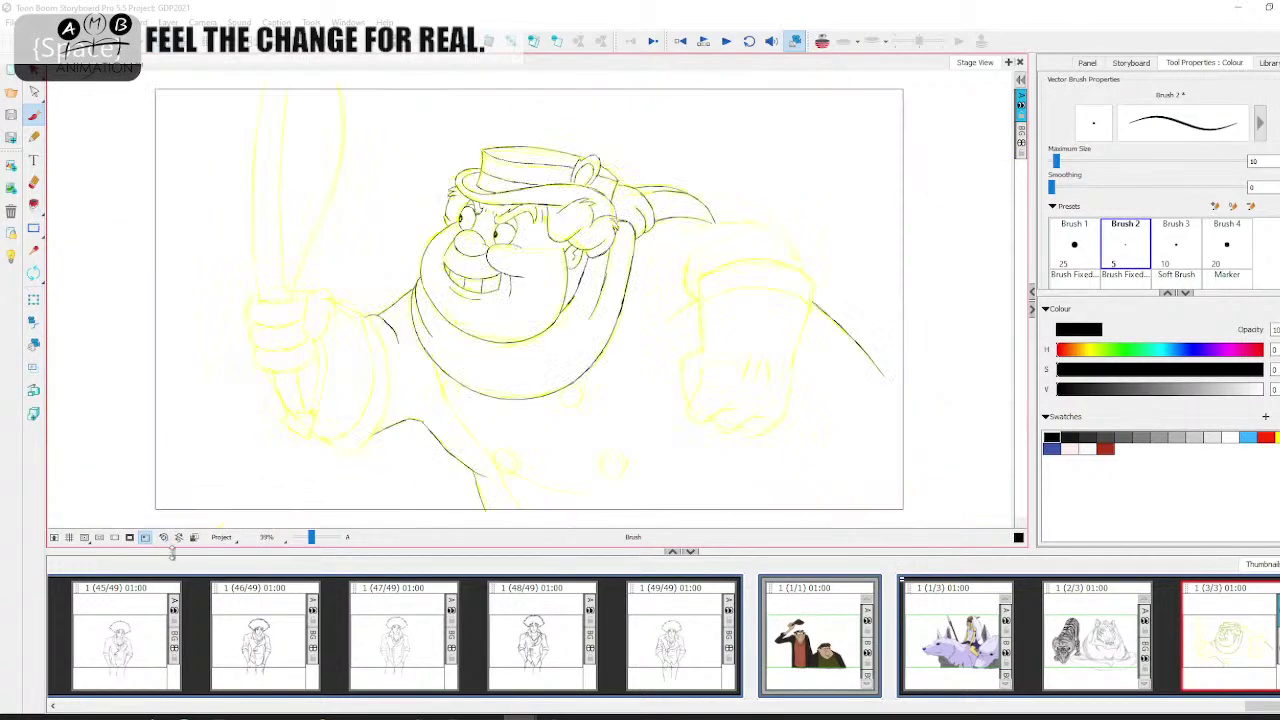
pyautogui.moveTo(660, 409); pyautogui.dragTo(589, 434)
pyautogui.click(34, 273)
pyautogui.moveTo(83, 260); pyautogui.dragTo(340, 400)
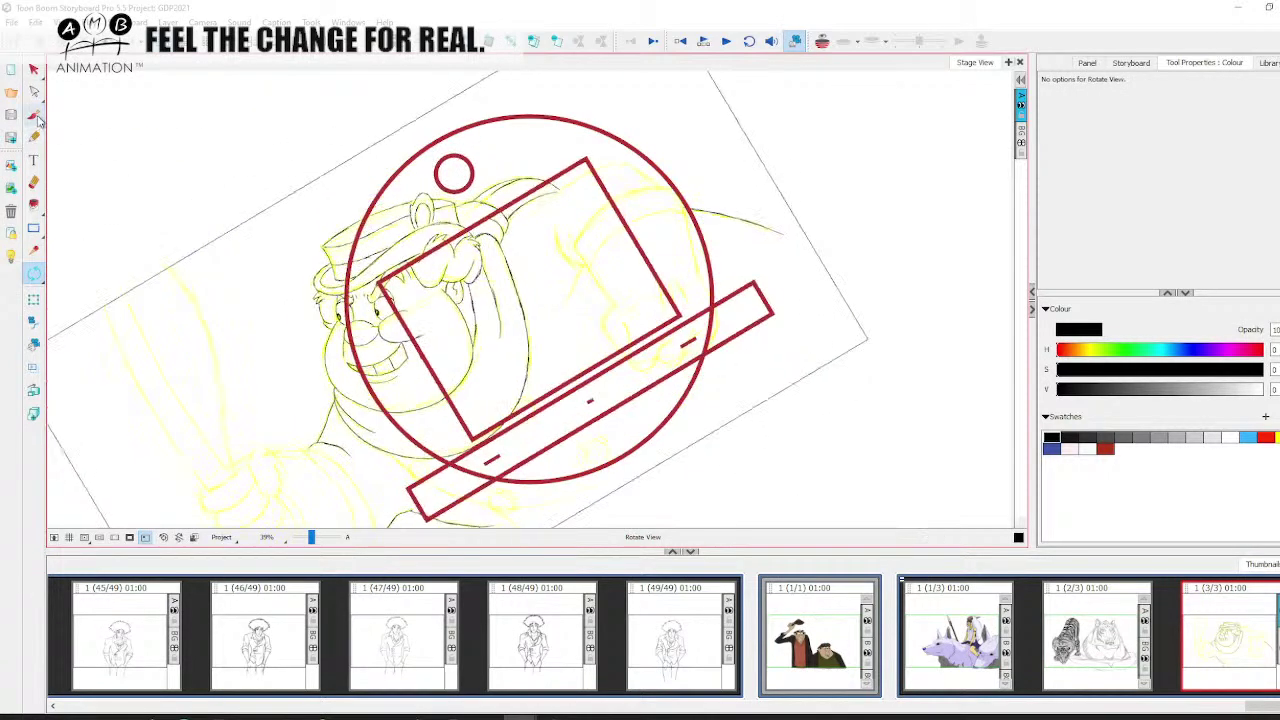
pyautogui.click(34, 115)
pyautogui.click(316, 538)
pyautogui.press('space')
pyautogui.moveTo(552, 323); pyautogui.dragTo(398, 532)
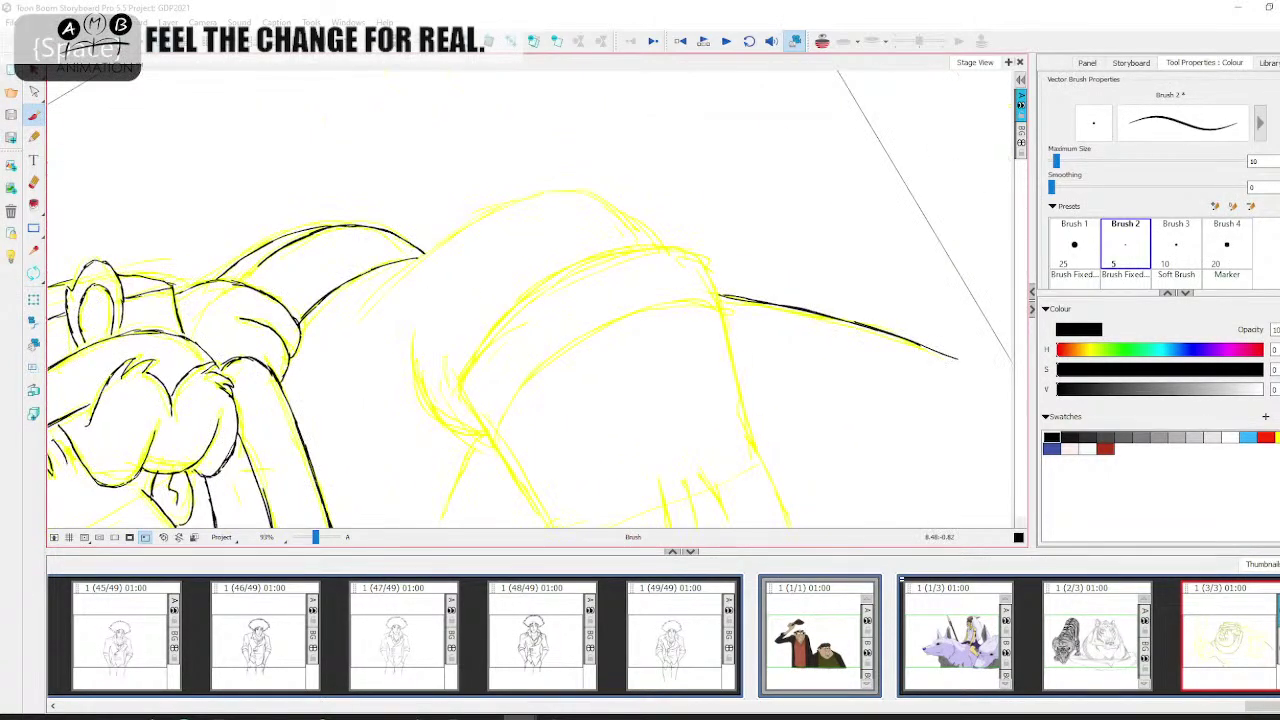
pyautogui.moveTo(380, 287)
pyautogui.mouseDown()
pyautogui.moveTo(503, 206)
pyautogui.moveTo(574, 191)
pyautogui.mouseUp()
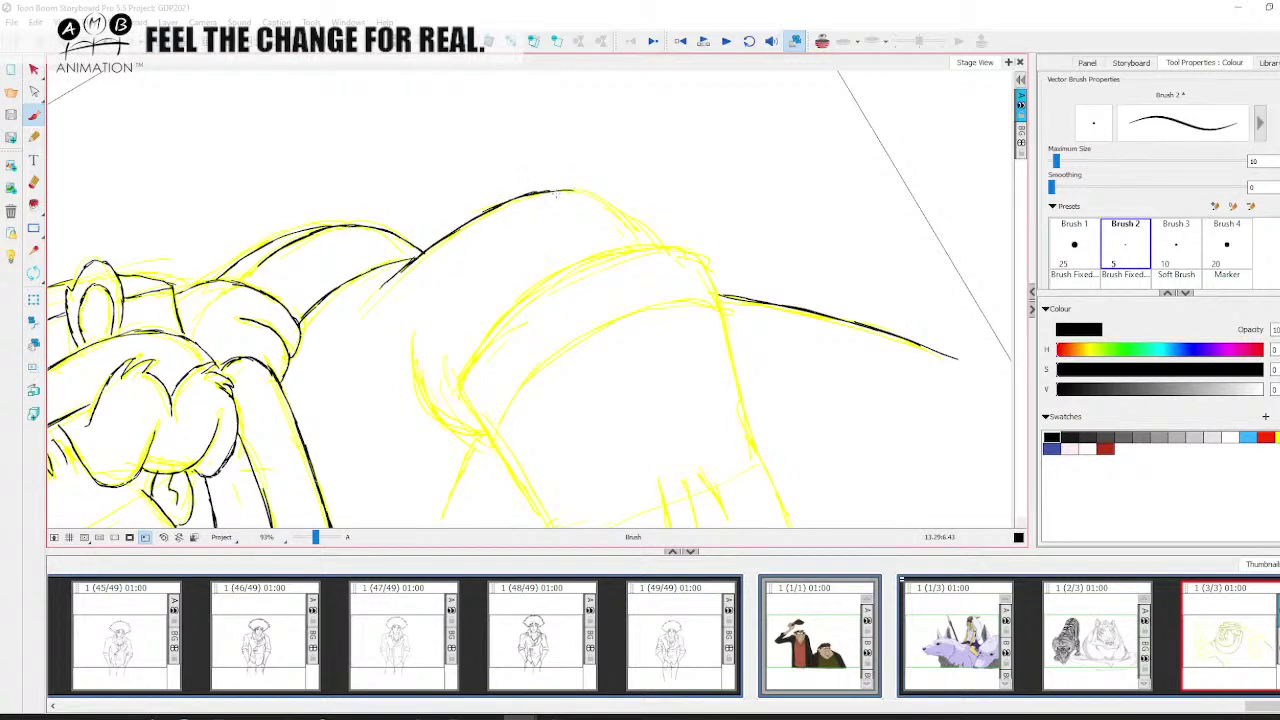
# Rotate the canvas and continue the bent arm's outer sleeve contour down to the cuff
pyautogui.click(34, 273)
pyautogui.moveTo(301, 247)
pyautogui.mouseDown()
pyautogui.moveTo(295, 307)
pyautogui.moveTo(453, 344)
pyautogui.mouseUp()
pyautogui.click(34, 115)
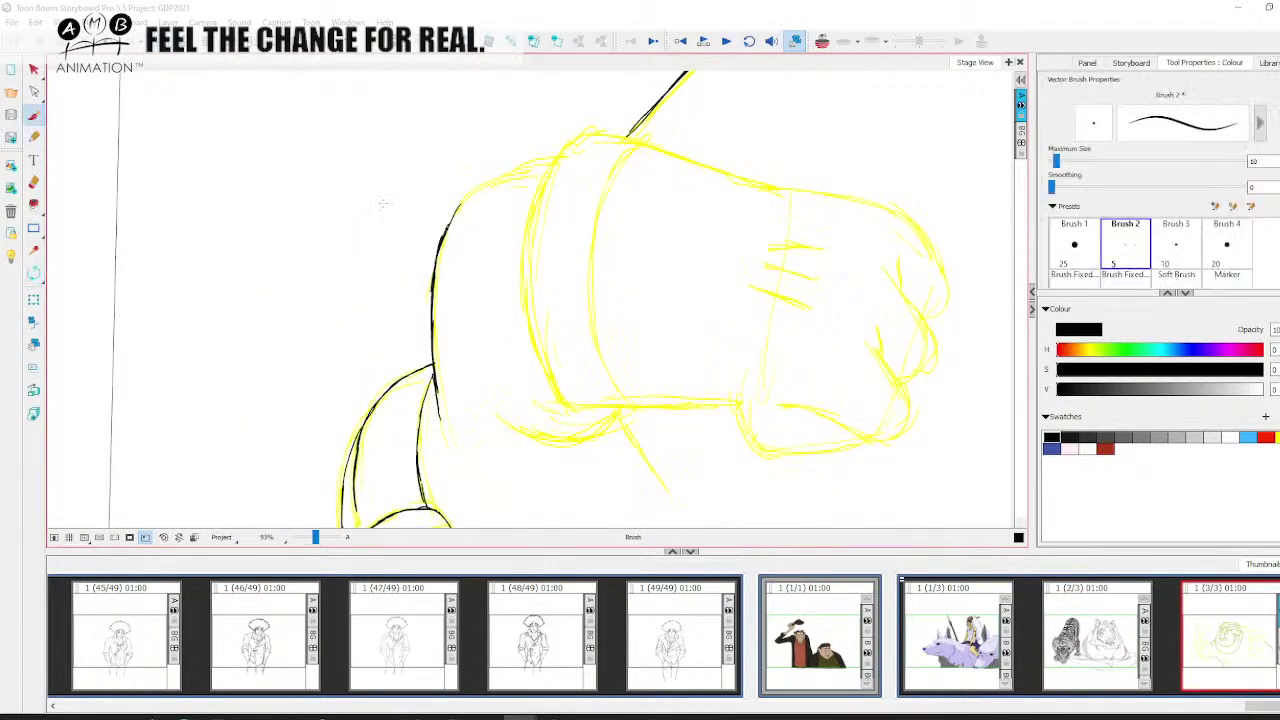
pyautogui.moveTo(450, 202)
pyautogui.mouseDown()
pyautogui.moveTo(402, 282)
pyautogui.moveTo(495, 243)
pyautogui.mouseUp()
pyautogui.moveTo(572, 292); pyautogui.dragTo(519, 244)
# Rotate the canvas further and ink the cuff's upper edge and both sides running from it toward the fist
pyautogui.click(34, 273)
pyautogui.moveTo(308, 266); pyautogui.dragTo(312, 354)
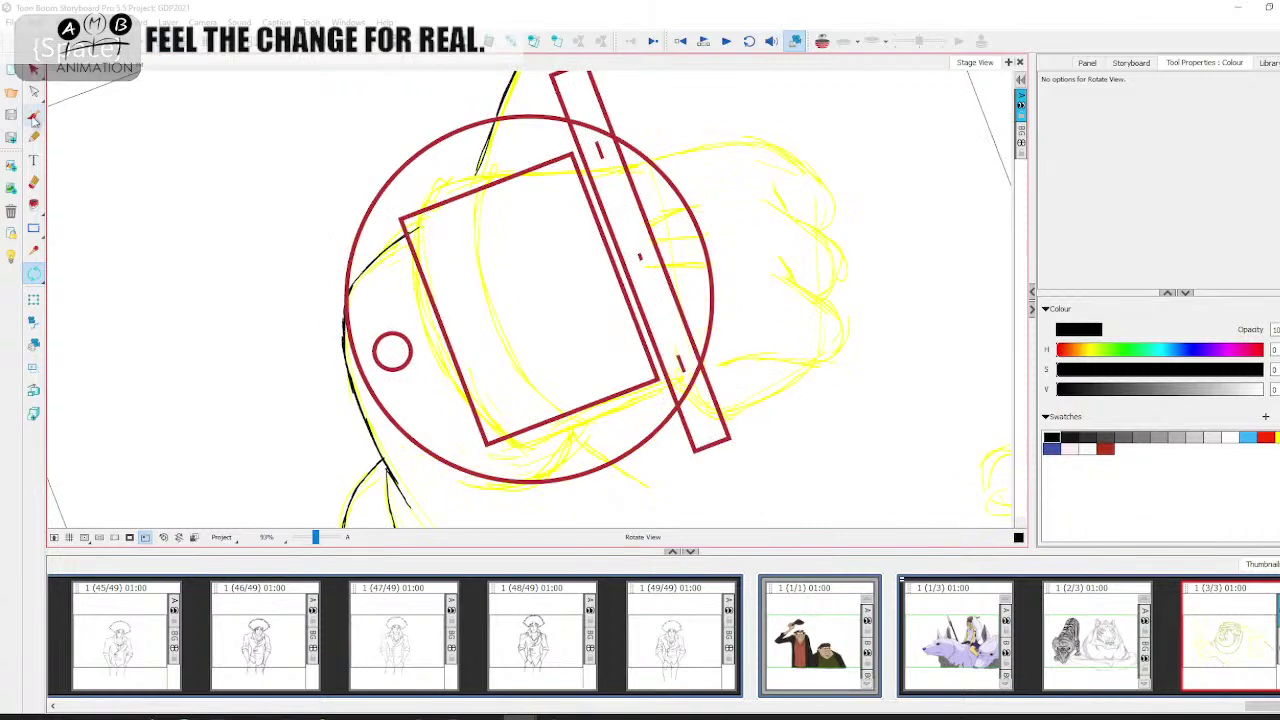
pyautogui.click(34, 115)
pyautogui.moveTo(453, 203)
pyautogui.mouseDown()
pyautogui.moveTo(423, 145)
pyautogui.moveTo(390, 158)
pyautogui.moveTo(384, 214)
pyautogui.moveTo(408, 280)
pyautogui.moveTo(443, 338)
pyautogui.moveTo(523, 403)
pyautogui.moveTo(557, 477)
pyautogui.mouseUp()
pyautogui.press('space')
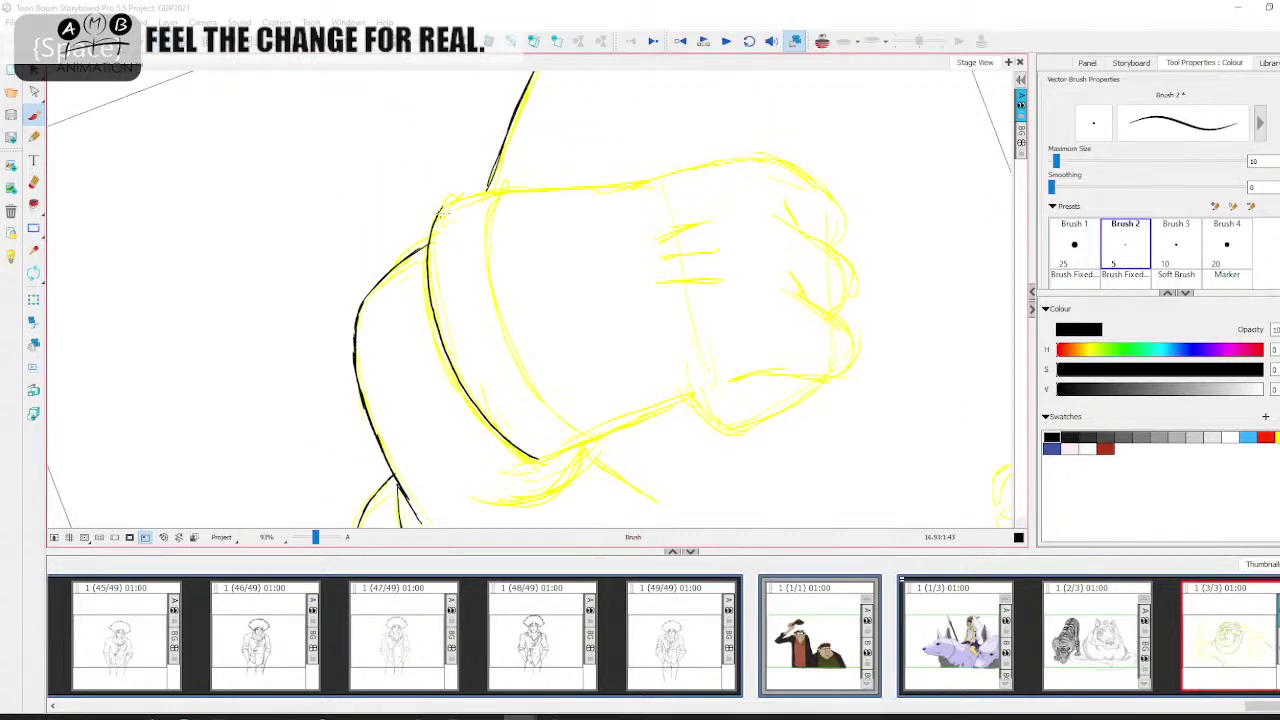
pyautogui.moveTo(440, 208); pyautogui.dragTo(630, 184)
pyautogui.scroll(-3, 600, 300)
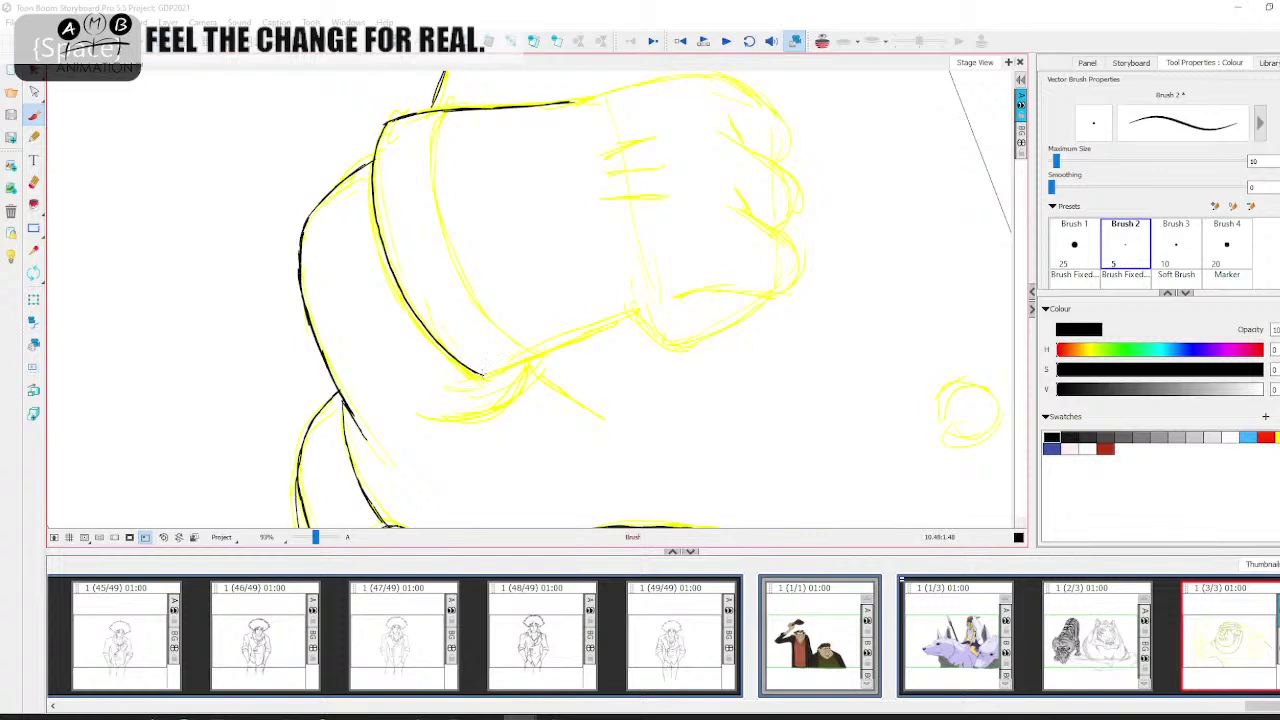
pyautogui.moveTo(484, 376); pyautogui.dragTo(638, 307)
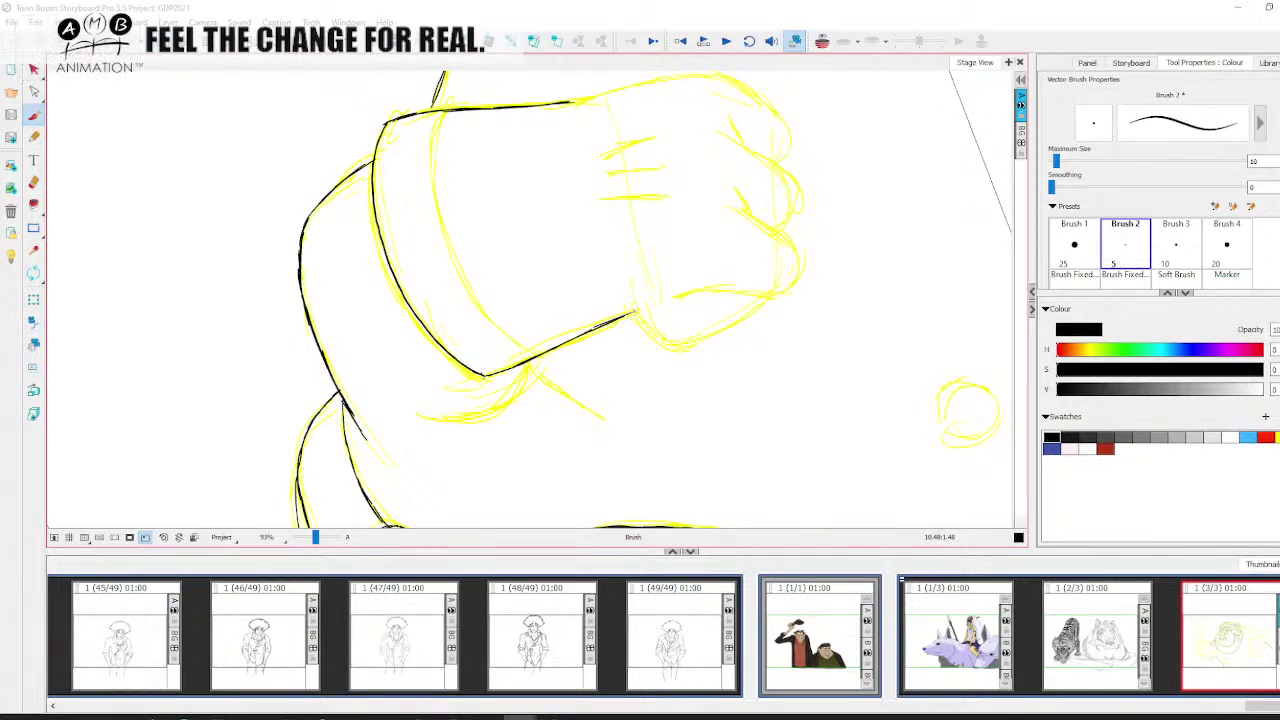
# Ink the curved sleeve fold bulging out at the cuff's inner corner
pyautogui.scroll(-2, 638, 307)
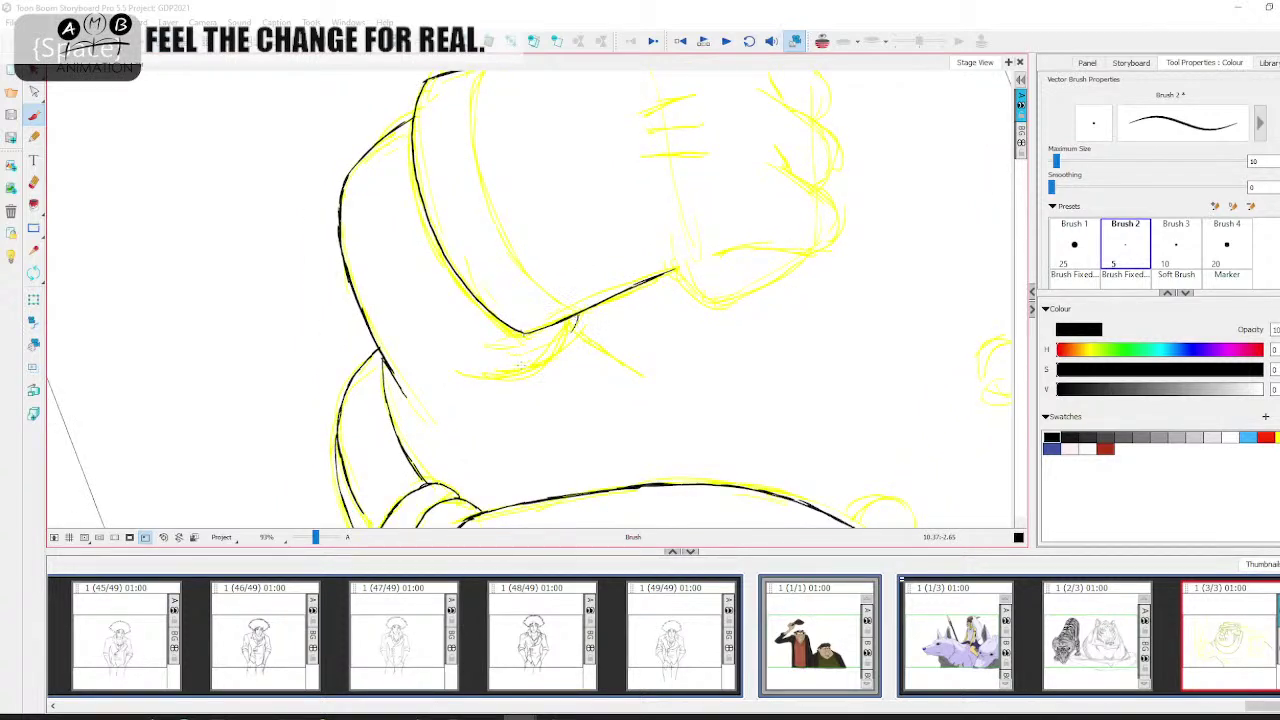
pyautogui.moveTo(498, 377)
pyautogui.mouseDown()
pyautogui.moveTo(544, 362)
pyautogui.moveTo(562, 338)
pyautogui.mouseUp()
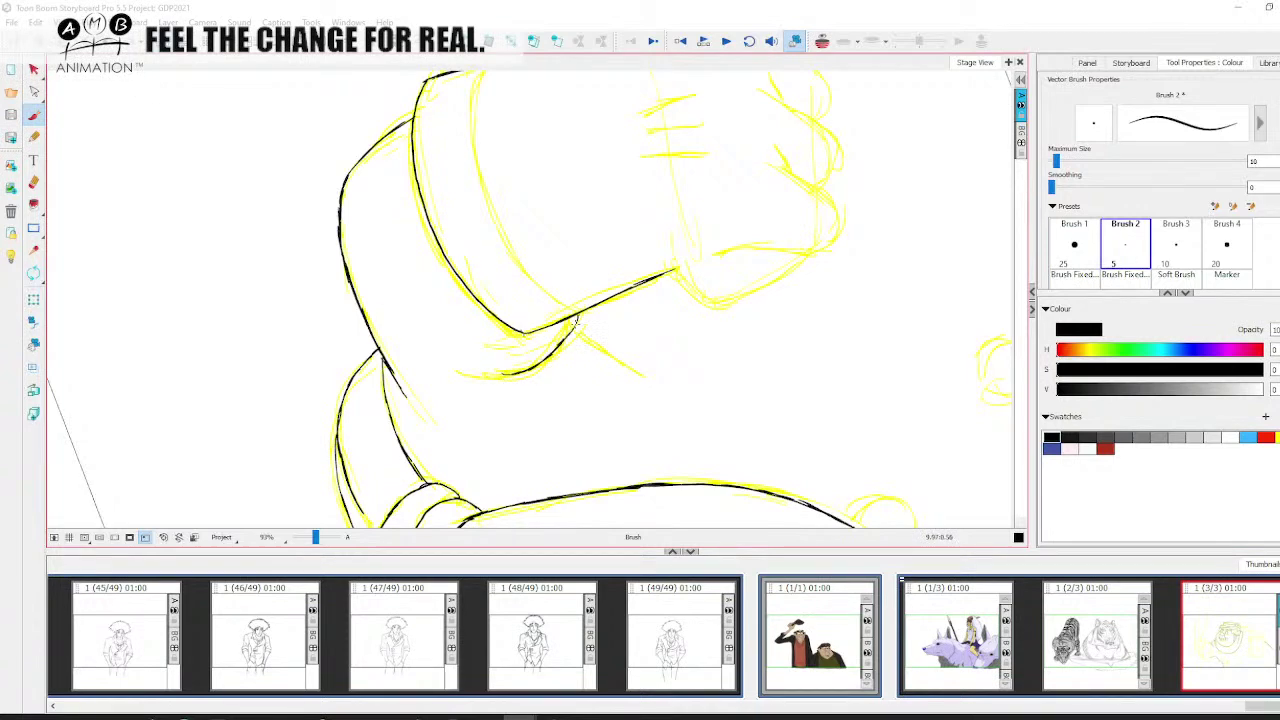
pyautogui.scroll(-2, 575, 320)
# Erase the middle of the sleeve fold line beside the cuff and redraw it with the black brush
pyautogui.click(162, 537)
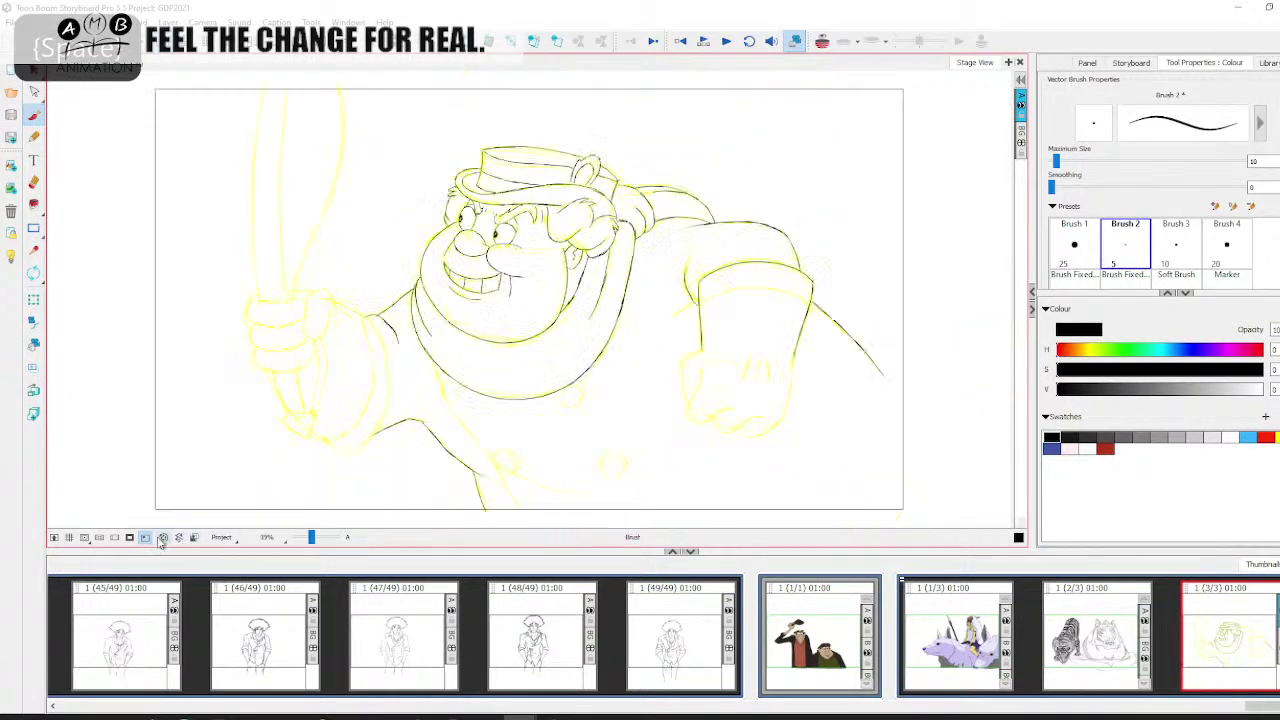
pyautogui.moveTo(603, 417); pyautogui.dragTo(513, 396)
pyautogui.moveTo(311, 538); pyautogui.dragTo(316, 535)
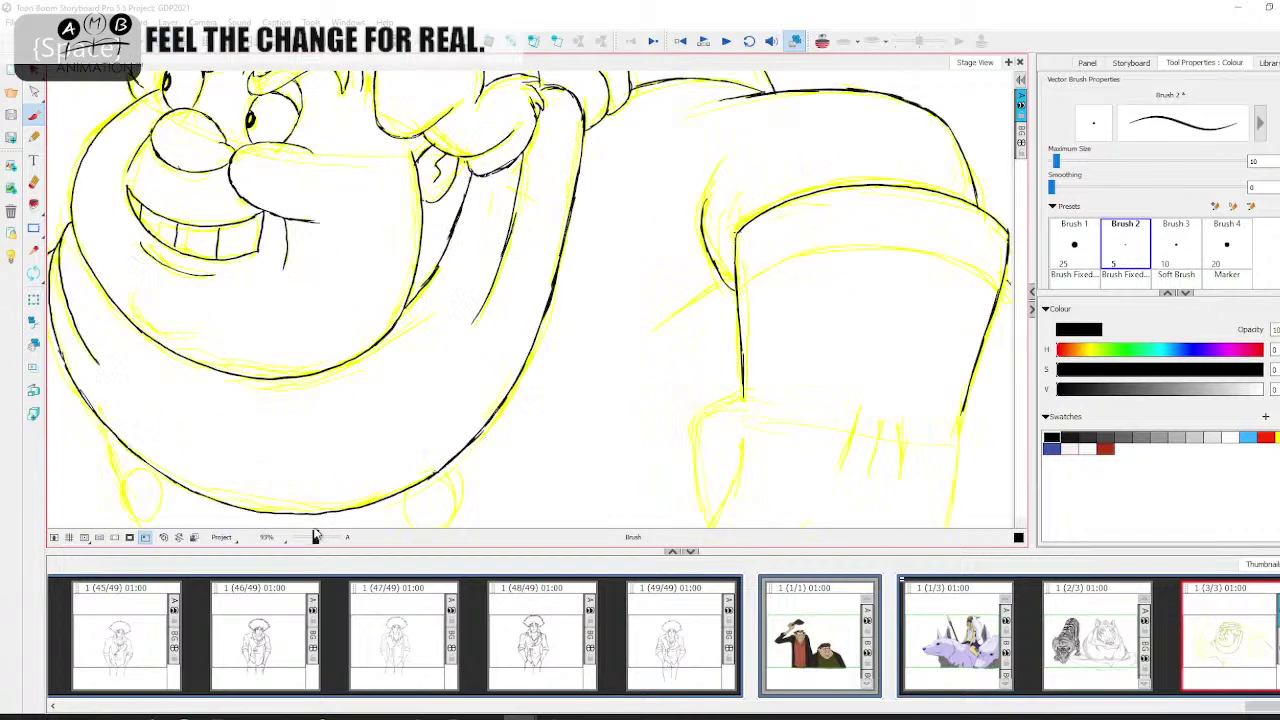
pyautogui.moveTo(450, 276); pyautogui.dragTo(398, 310)
pyautogui.click(34, 182)
pyautogui.moveTo(663, 301); pyautogui.dragTo(657, 289)
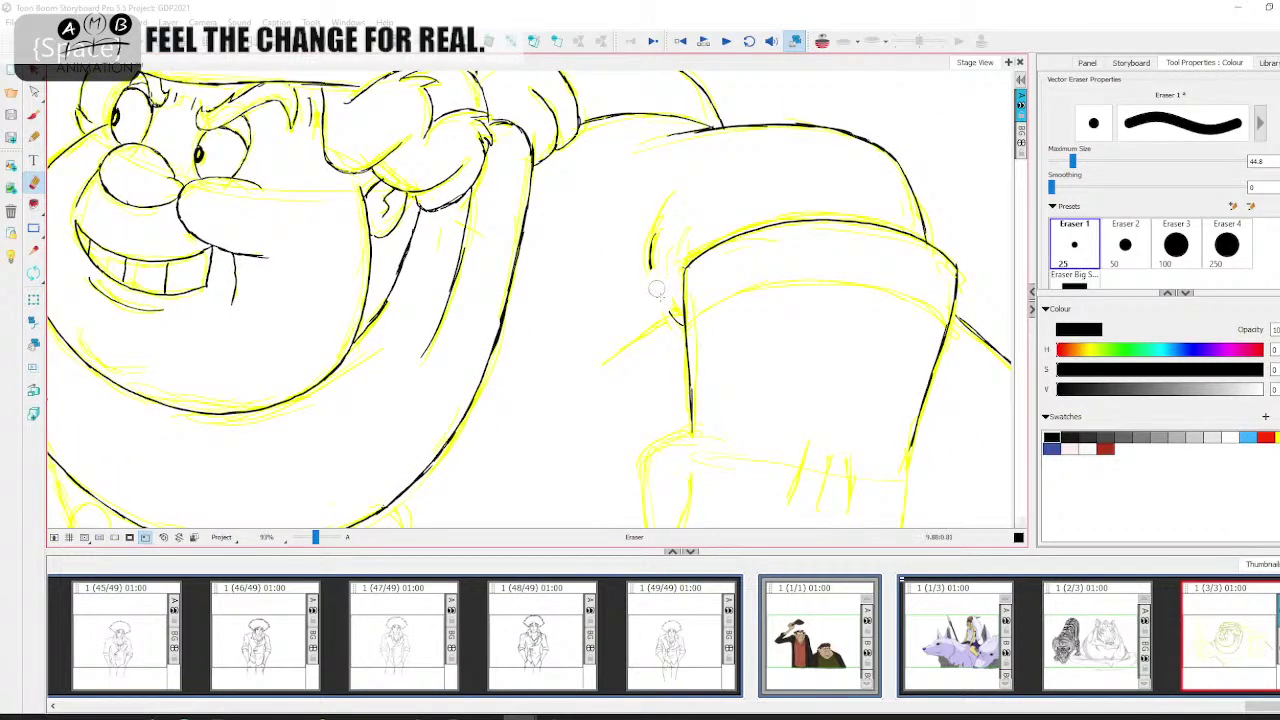
pyautogui.click(42, 116)
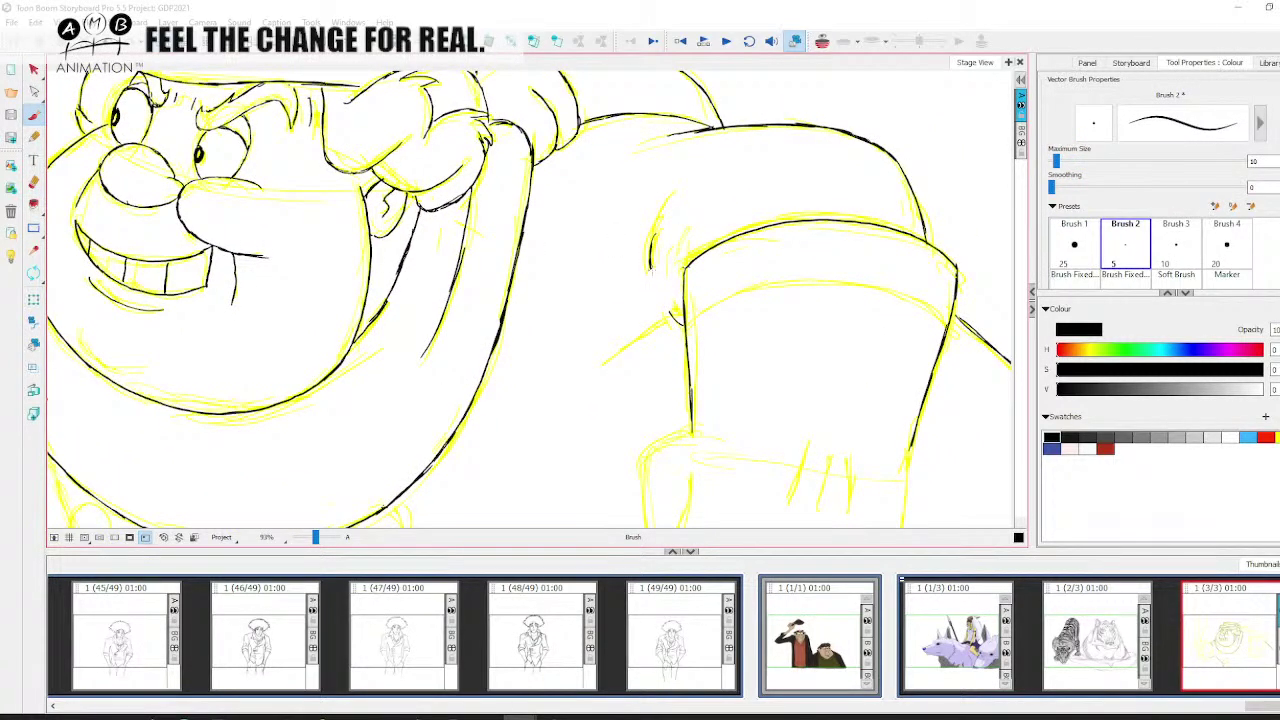
pyautogui.hotkey('alt', 'e')
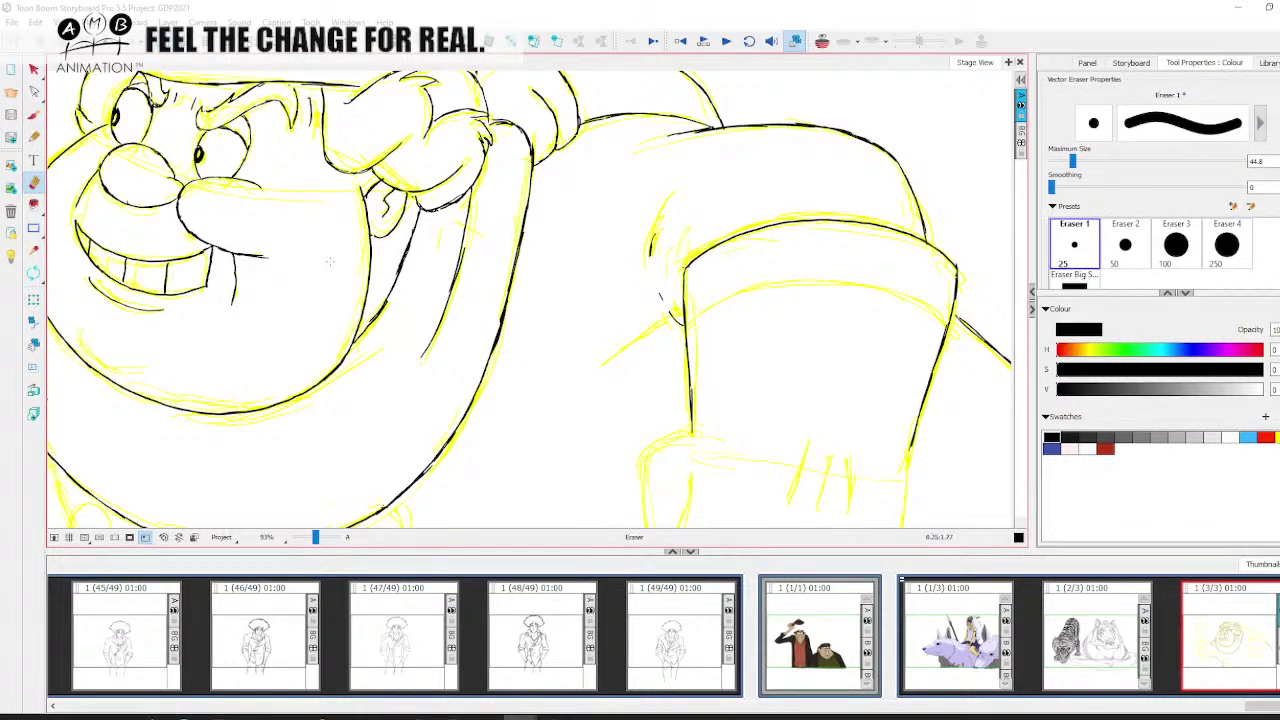
pyautogui.hotkey('alt', 'b')
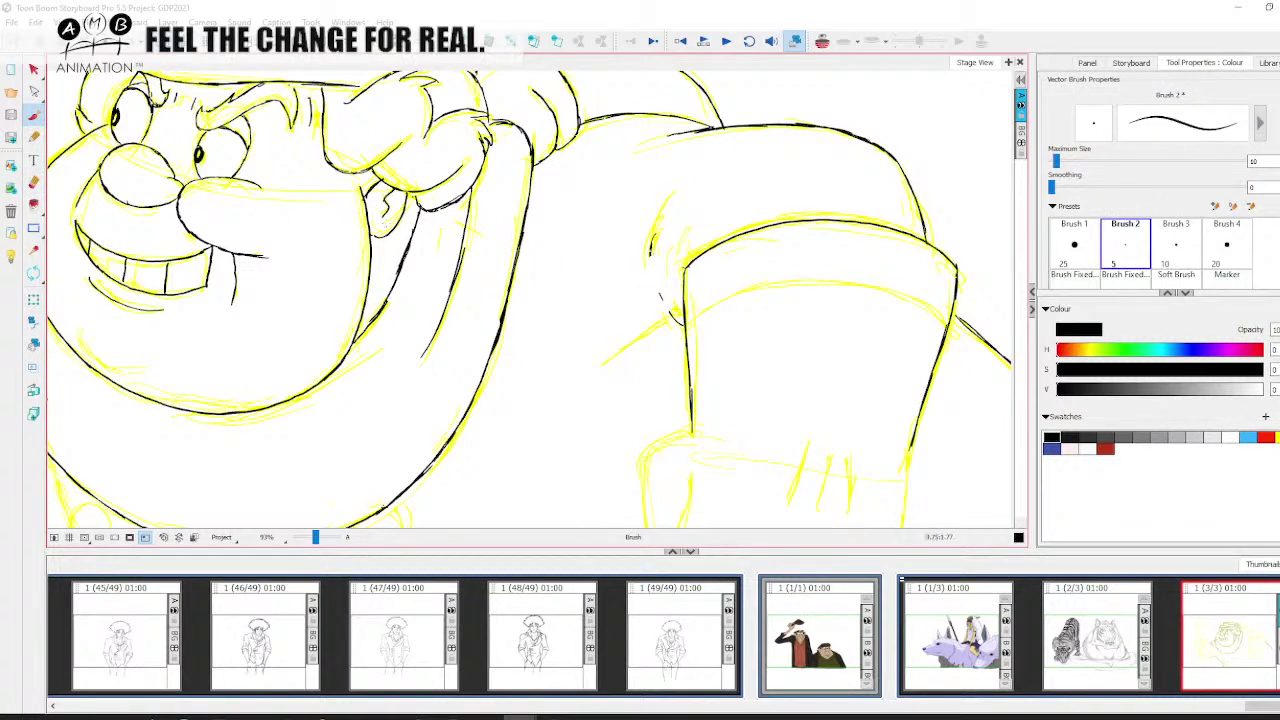
pyautogui.moveTo(651, 249)
pyautogui.mouseDown()
pyautogui.moveTo(657, 291)
pyautogui.moveTo(683, 327)
pyautogui.moveTo(676, 304)
pyautogui.mouseUp()
# Ink the short sleeve line below the fold and both outer sides of the fist in black
pyautogui.press('space')
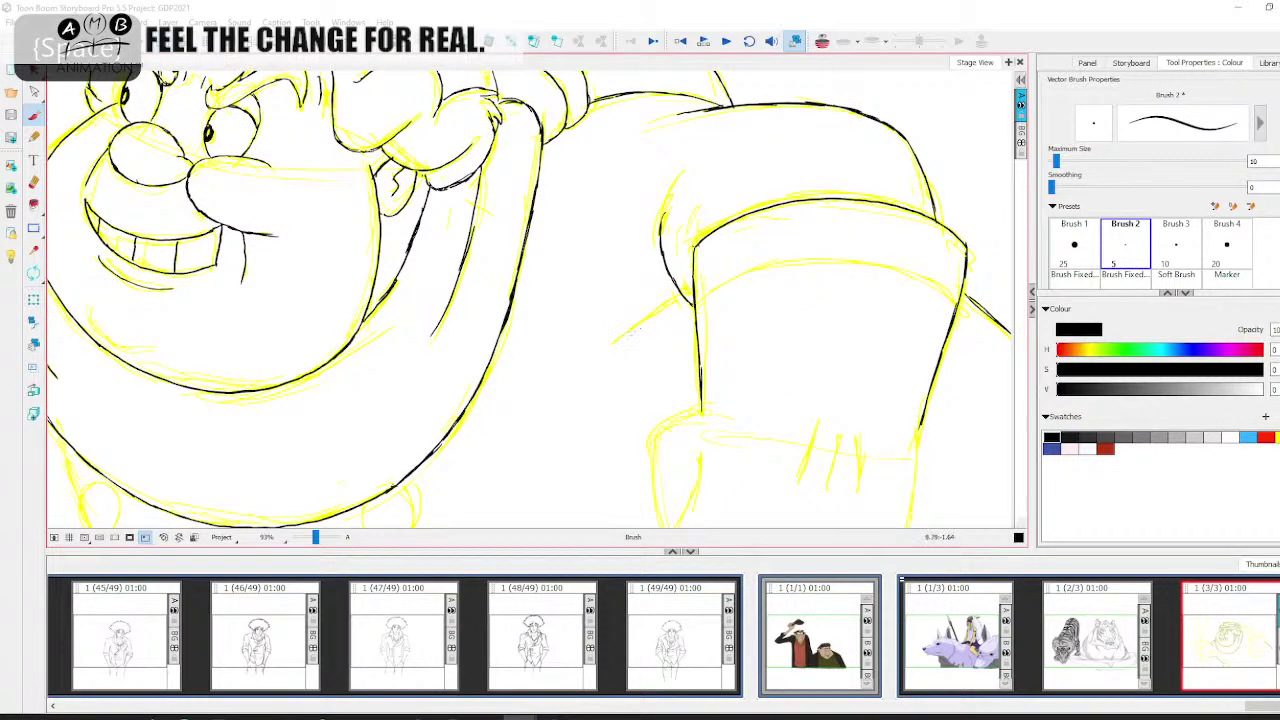
pyautogui.moveTo(751, 354)
pyautogui.mouseDown()
pyautogui.moveTo(718, 242)
pyautogui.moveTo(589, 278)
pyautogui.moveTo(594, 360)
pyautogui.mouseUp()
pyautogui.scroll(-1, 594, 318)
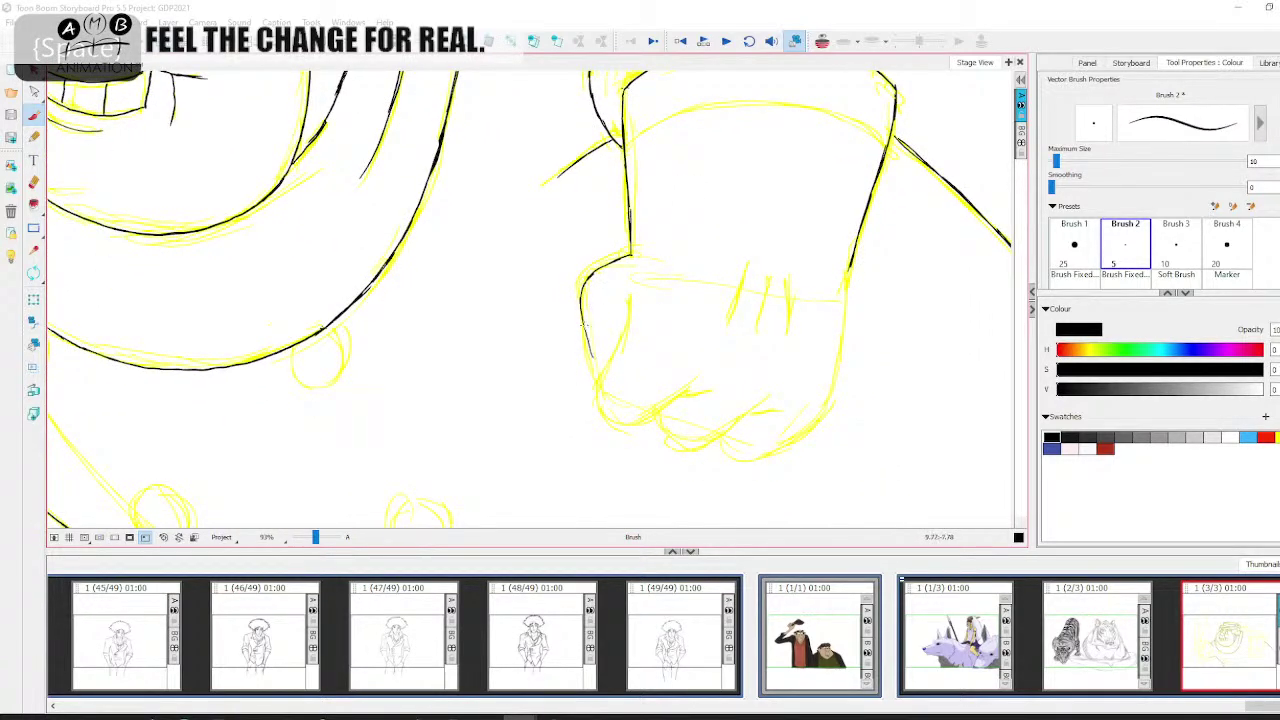
pyautogui.moveTo(692, 406); pyautogui.dragTo(618, 360)
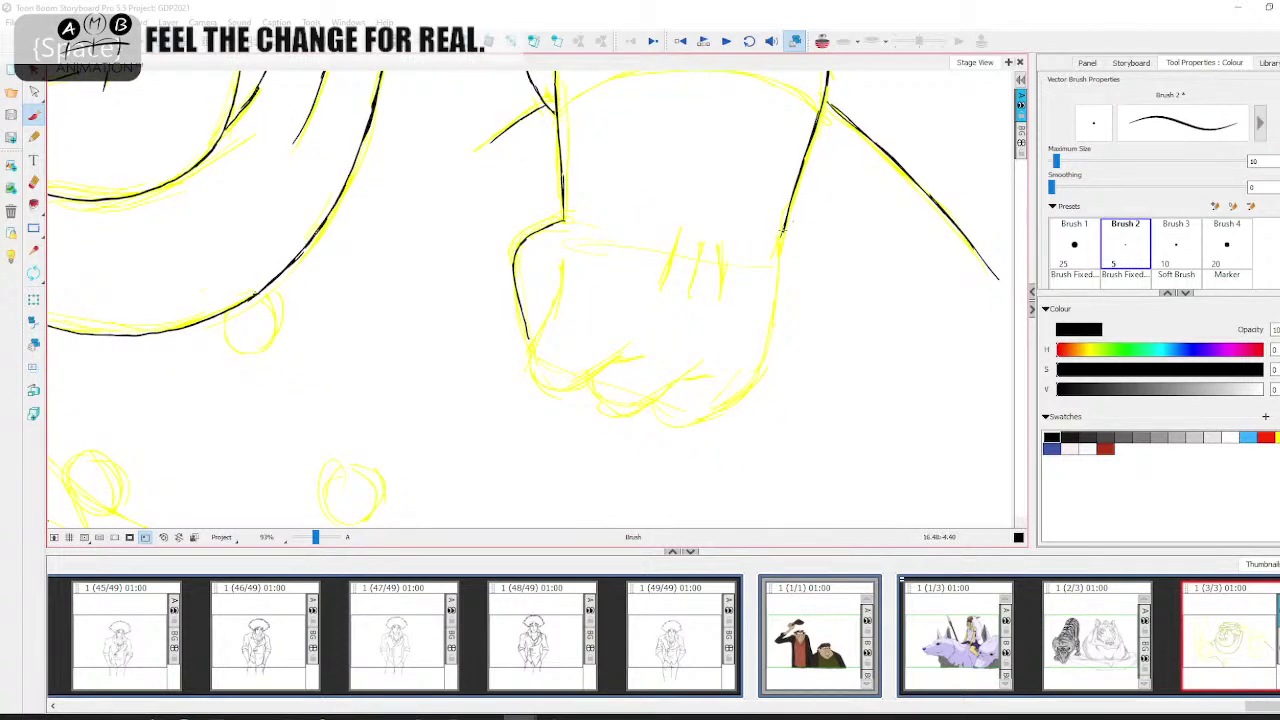
pyautogui.moveTo(783, 226); pyautogui.dragTo(766, 370)
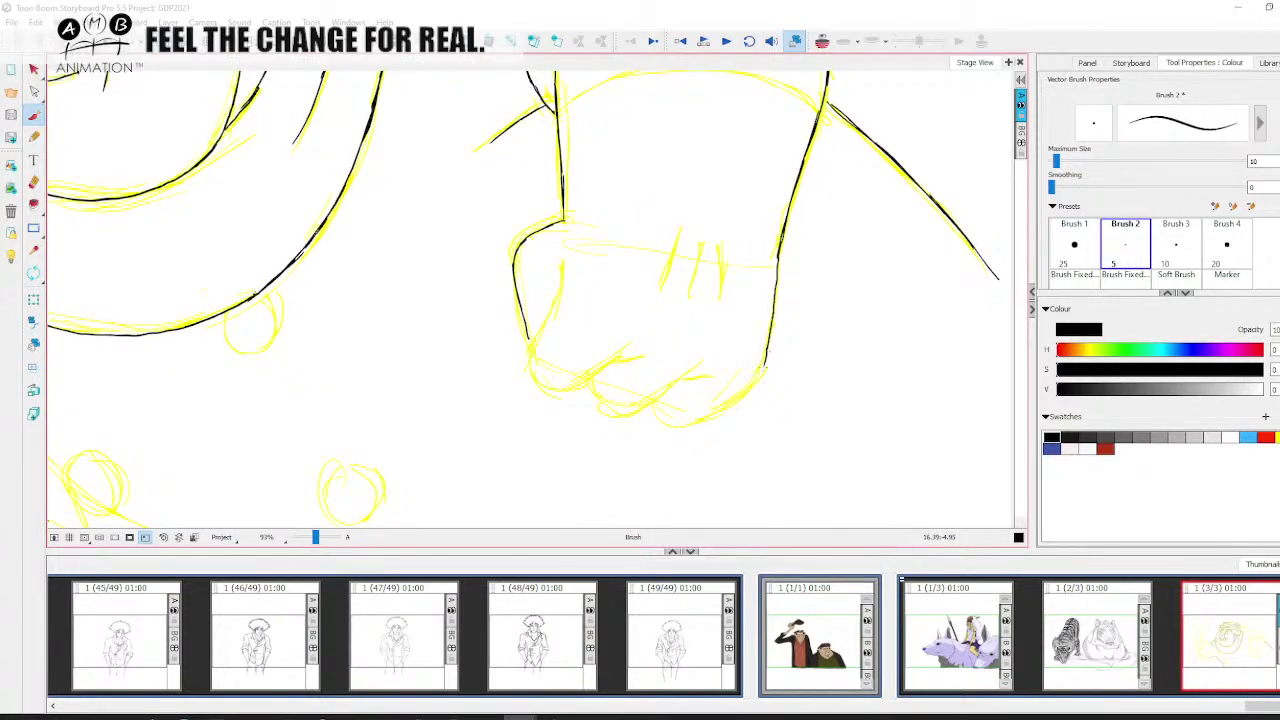
# Ink the fist's inner thumb line and curled fingers, plus the three short lines on the back of the hand
pyautogui.moveTo(616, 340); pyautogui.dragTo(632, 330)
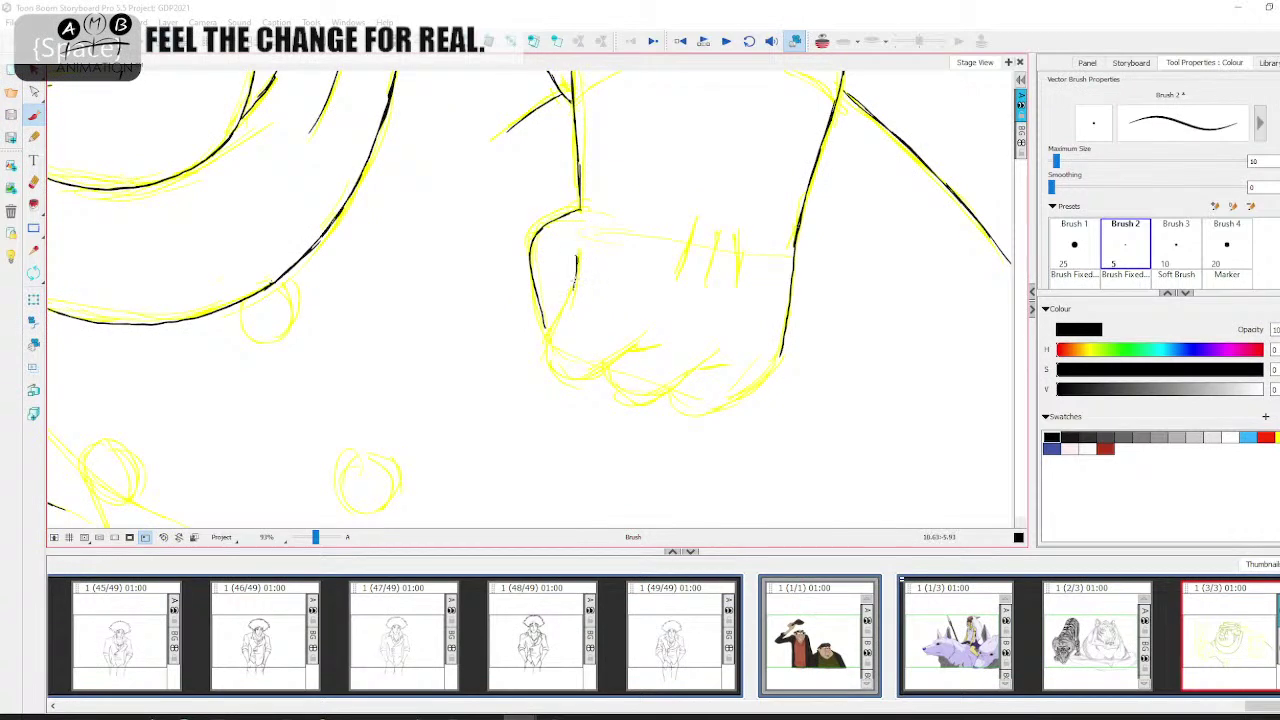
pyautogui.moveTo(574, 285)
pyautogui.mouseDown()
pyautogui.moveTo(546, 338)
pyautogui.moveTo(572, 378)
pyautogui.moveTo(618, 354)
pyautogui.moveTo(631, 317)
pyautogui.moveTo(605, 295)
pyautogui.mouseUp()
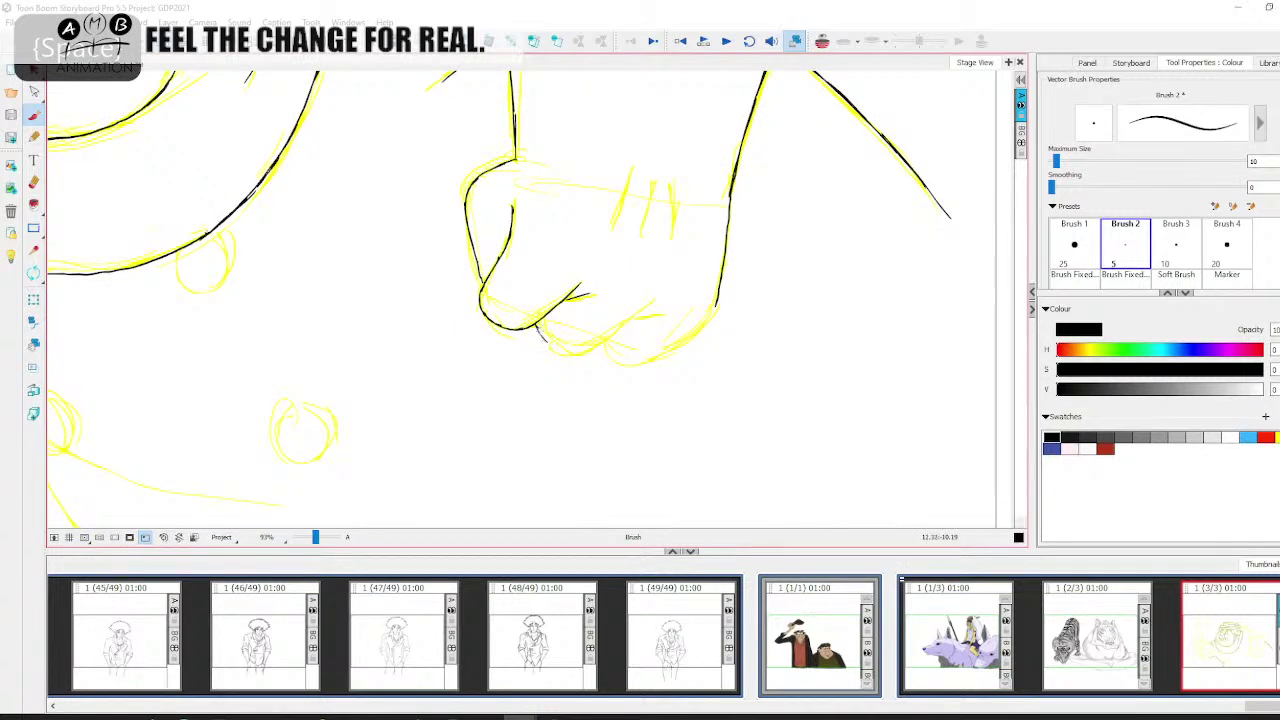
pyautogui.moveTo(547, 342); pyautogui.dragTo(590, 350)
pyautogui.moveTo(614, 335)
pyautogui.mouseDown()
pyautogui.moveTo(565, 354)
pyautogui.moveTo(604, 322)
pyautogui.moveTo(611, 332)
pyautogui.mouseUp()
pyautogui.moveTo(575, 367)
pyautogui.mouseDown()
pyautogui.moveTo(576, 346)
pyautogui.moveTo(533, 388)
pyautogui.moveTo(614, 331)
pyautogui.mouseUp()
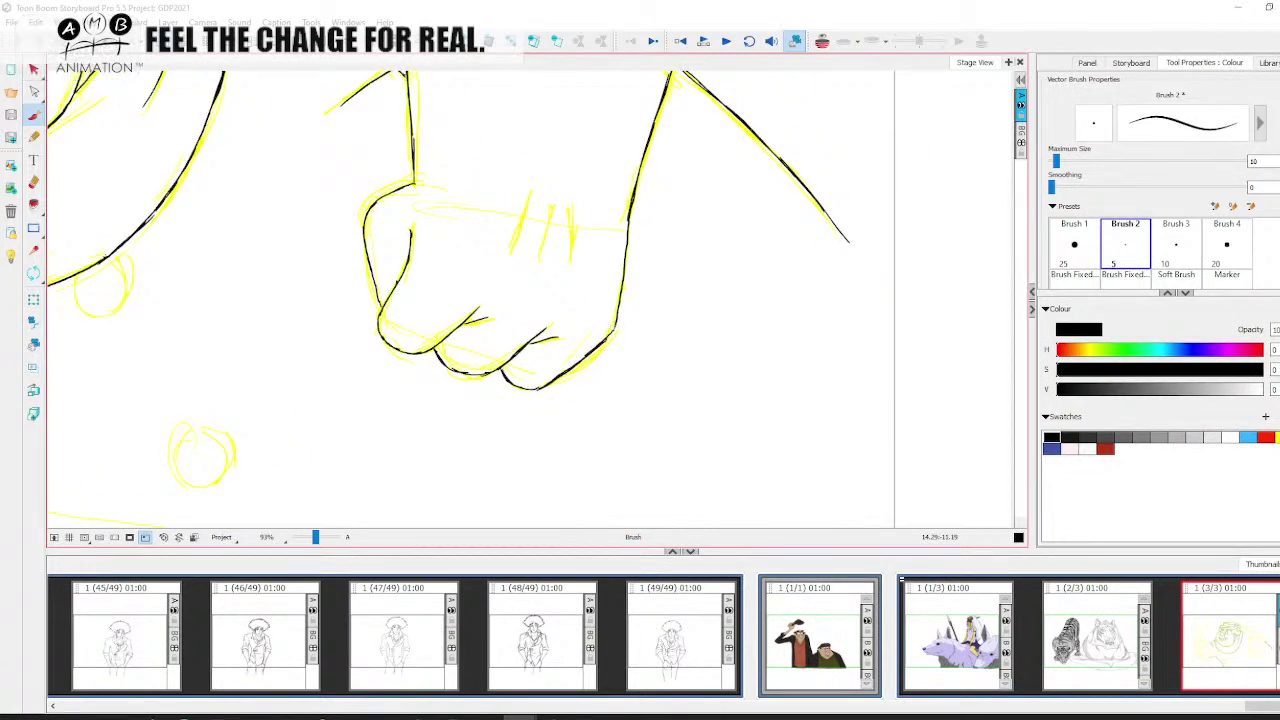
pyautogui.moveTo(585, 232)
pyautogui.mouseDown()
pyautogui.moveTo(592, 310)
pyautogui.moveTo(548, 337)
pyautogui.mouseUp()
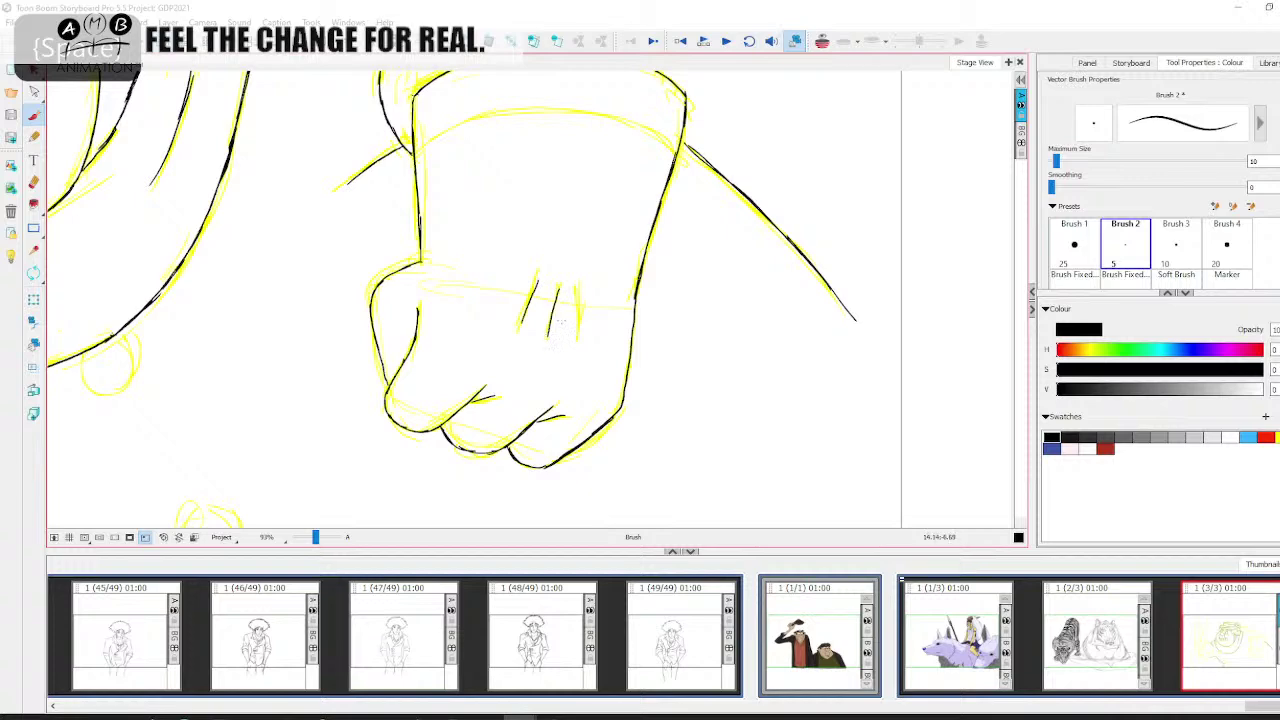
pyautogui.moveTo(577, 295); pyautogui.dragTo(580, 331)
# Rotate the canvas and ink the cuff band's lower curved edge across the forearm
pyautogui.moveTo(574, 227); pyautogui.dragTo(639, 343)
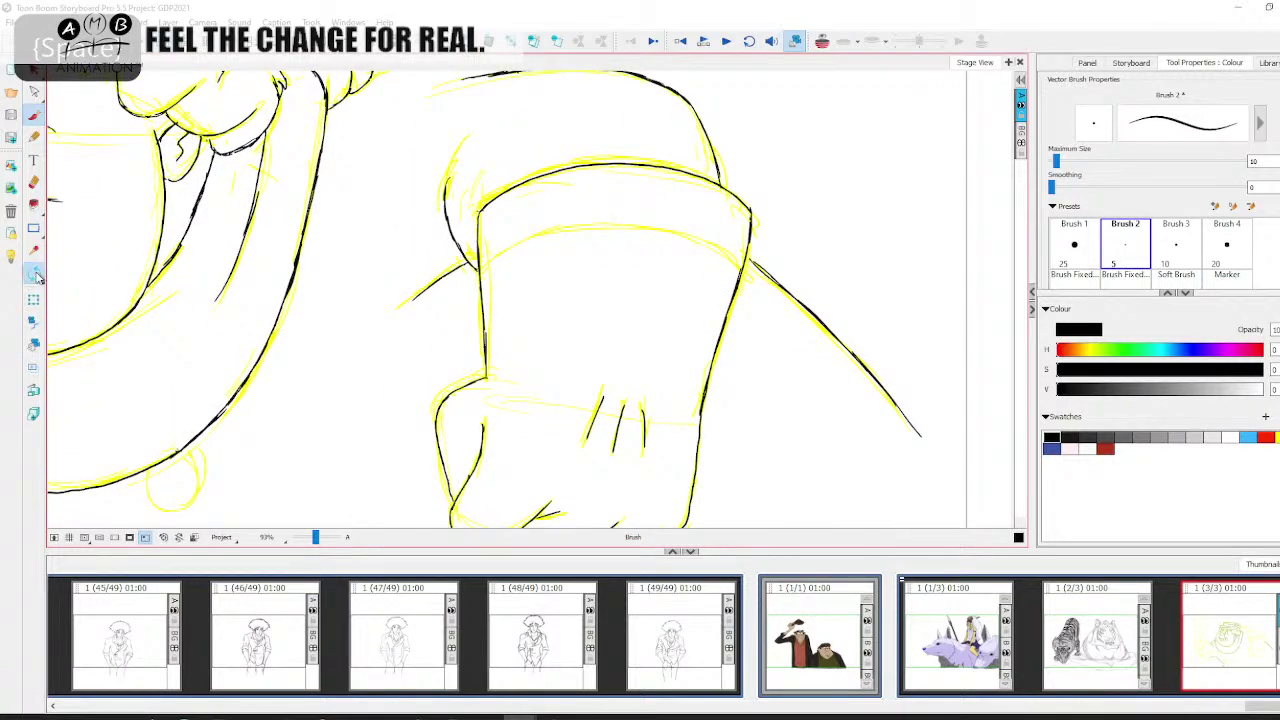
pyautogui.click(40, 274)
pyautogui.moveTo(290, 222); pyautogui.dragTo(280, 299)
pyautogui.hotkey('alt', 'b')
pyautogui.moveTo(516, 220)
pyautogui.mouseDown()
pyautogui.moveTo(470, 260)
pyautogui.moveTo(454, 313)
pyautogui.moveTo(506, 279)
pyautogui.moveTo(572, 268)
pyautogui.moveTo(627, 284)
pyautogui.mouseUp()
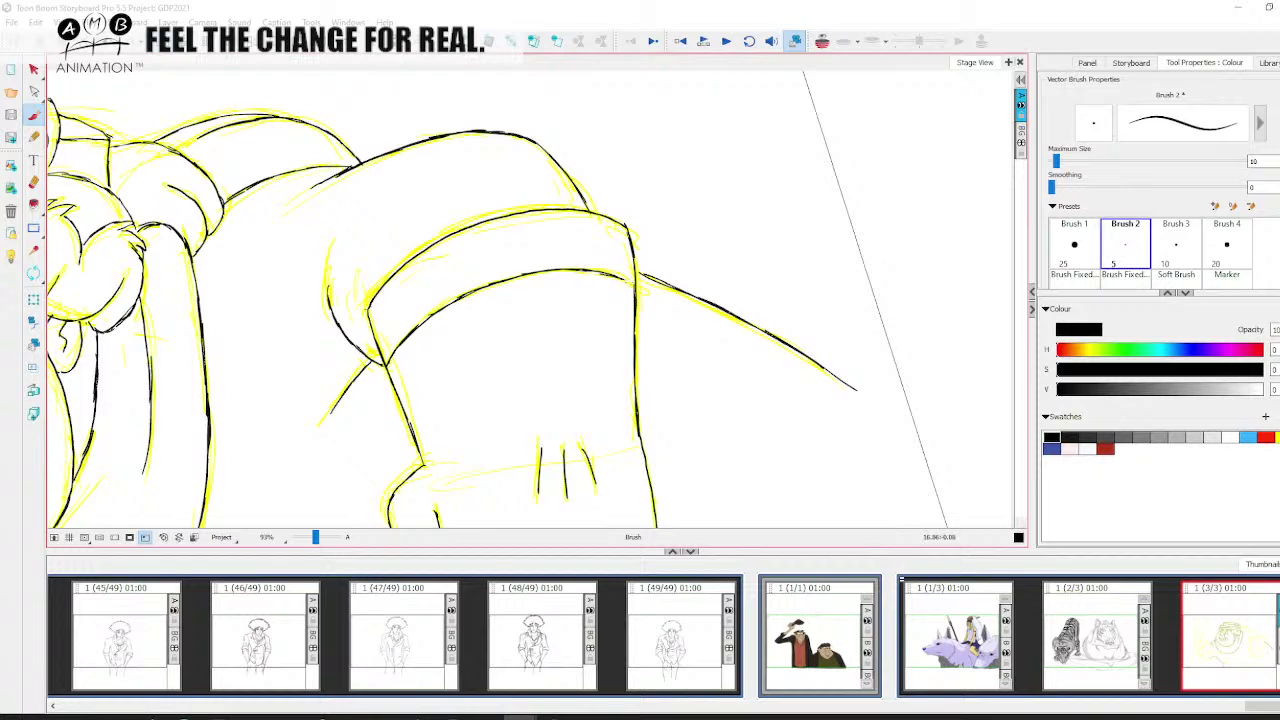
pyautogui.press('space')
pyautogui.moveTo(538, 325); pyautogui.dragTo(605, 252)
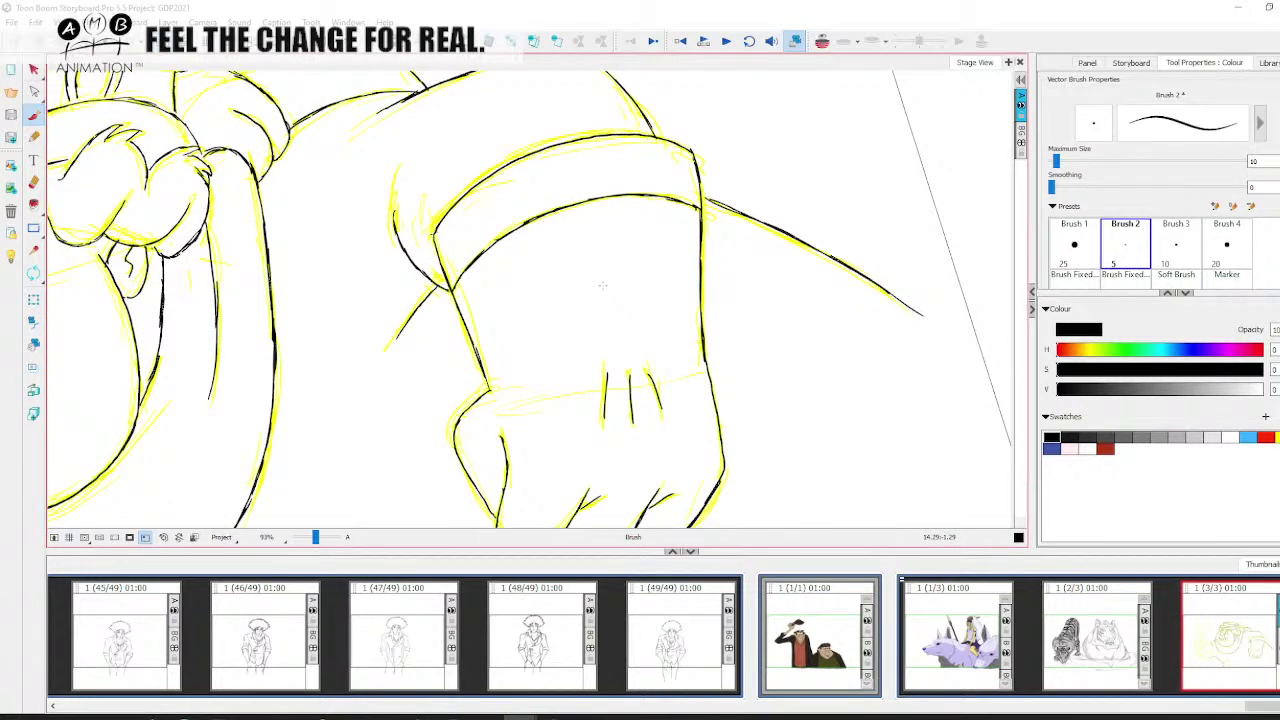
pyautogui.press('space')
pyautogui.moveTo(525, 389); pyautogui.dragTo(554, 404)
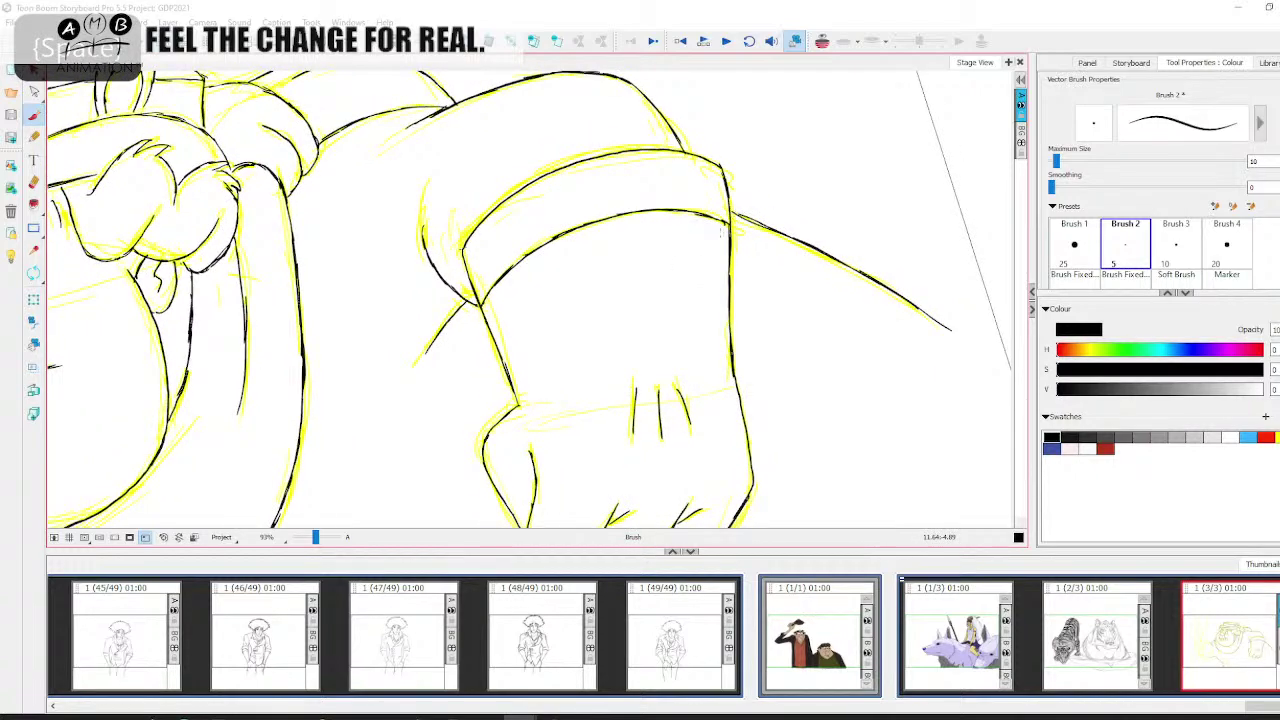
# Rotate the canvas and ink the coat's front opening edge from the collar past the two button circles to the frame border
pyautogui.press('space')
pyautogui.moveTo(362, 457); pyautogui.dragTo(766, 142)
pyautogui.moveTo(480, 424)
pyautogui.mouseDown()
pyautogui.moveTo(595, 346)
pyautogui.moveTo(578, 312)
pyautogui.mouseUp()
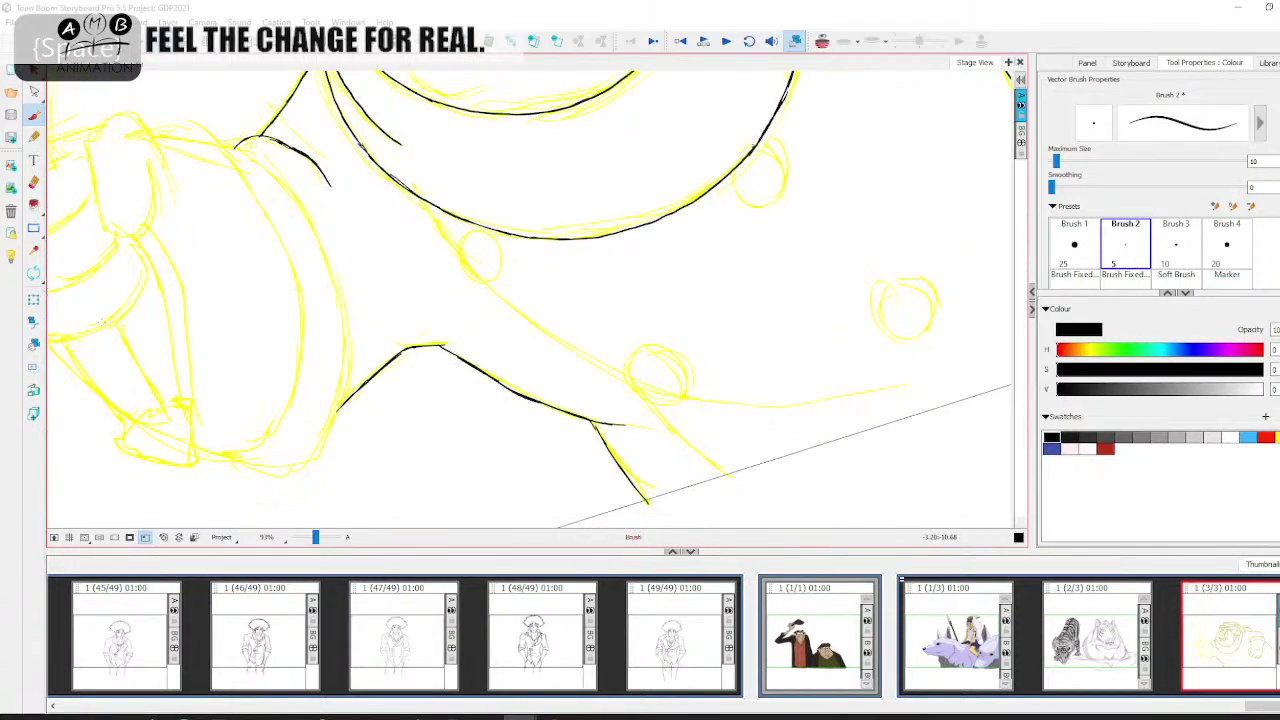
pyautogui.hotkey('ctrl', 'alt')
pyautogui.moveTo(218, 232)
pyautogui.mouseDown()
pyautogui.moveTo(232, 208)
pyautogui.moveTo(597, 193)
pyautogui.mouseUp()
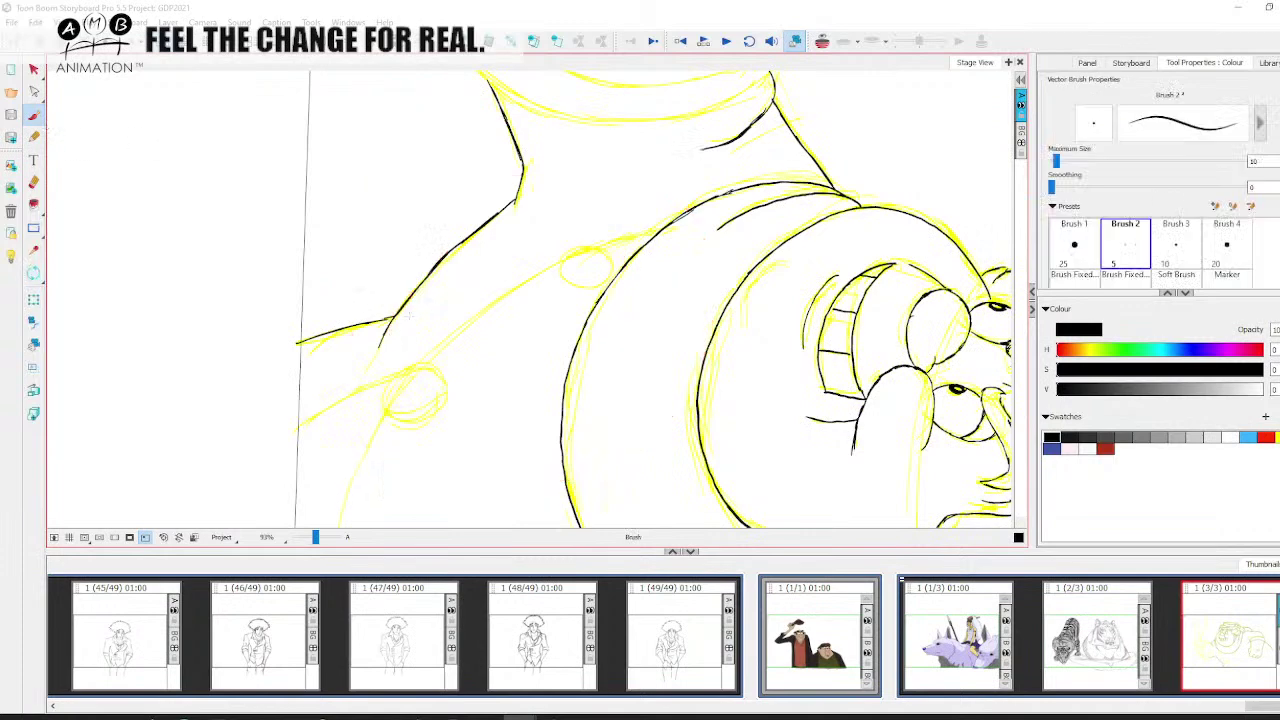
pyautogui.moveTo(409, 316); pyautogui.dragTo(440, 241)
pyautogui.moveTo(326, 357); pyautogui.dragTo(430, 301)
pyautogui.press('space')
pyautogui.moveTo(461, 283)
pyautogui.mouseDown()
pyautogui.moveTo(385, 341)
pyautogui.moveTo(510, 250)
pyautogui.moveTo(614, 215)
pyautogui.mouseUp()
# Ink the long curved coat fold line running from the lower button across the belly
pyautogui.press('space')
pyautogui.moveTo(488, 322); pyautogui.dragTo(592, 109)
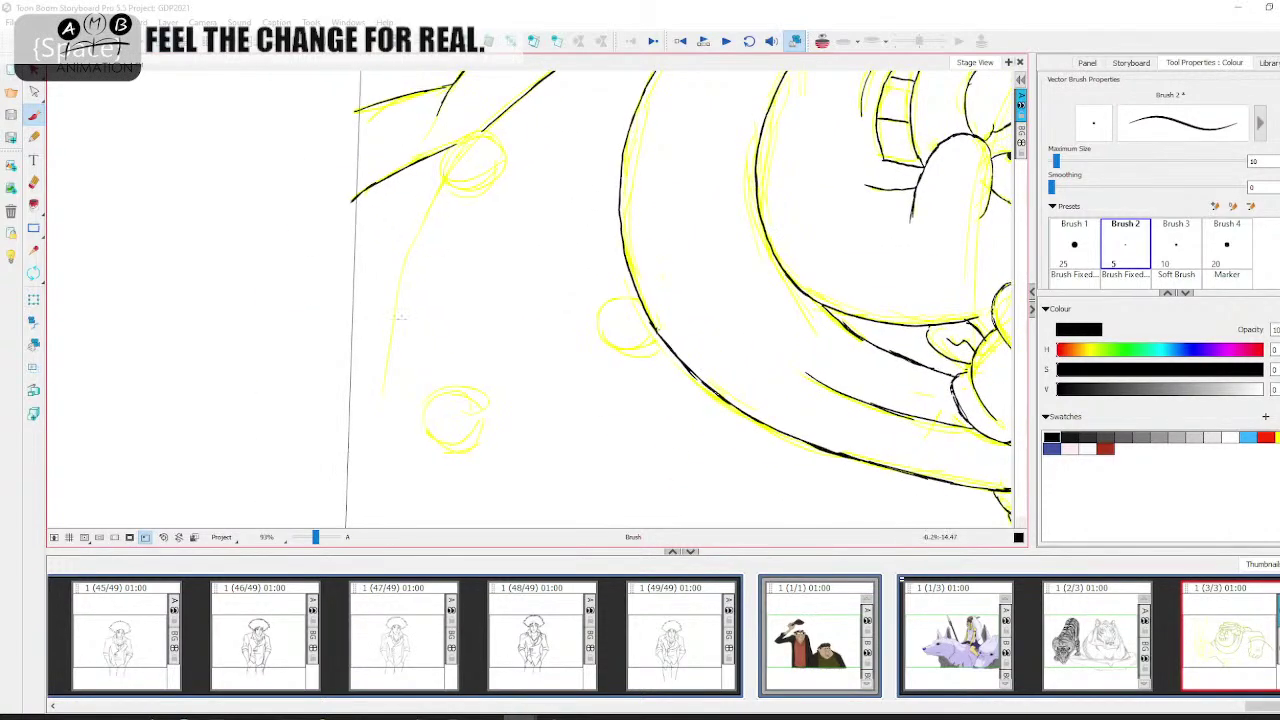
pyautogui.moveTo(383, 388)
pyautogui.mouseDown()
pyautogui.moveTo(415, 240)
pyautogui.moveTo(444, 188)
pyautogui.mouseUp()
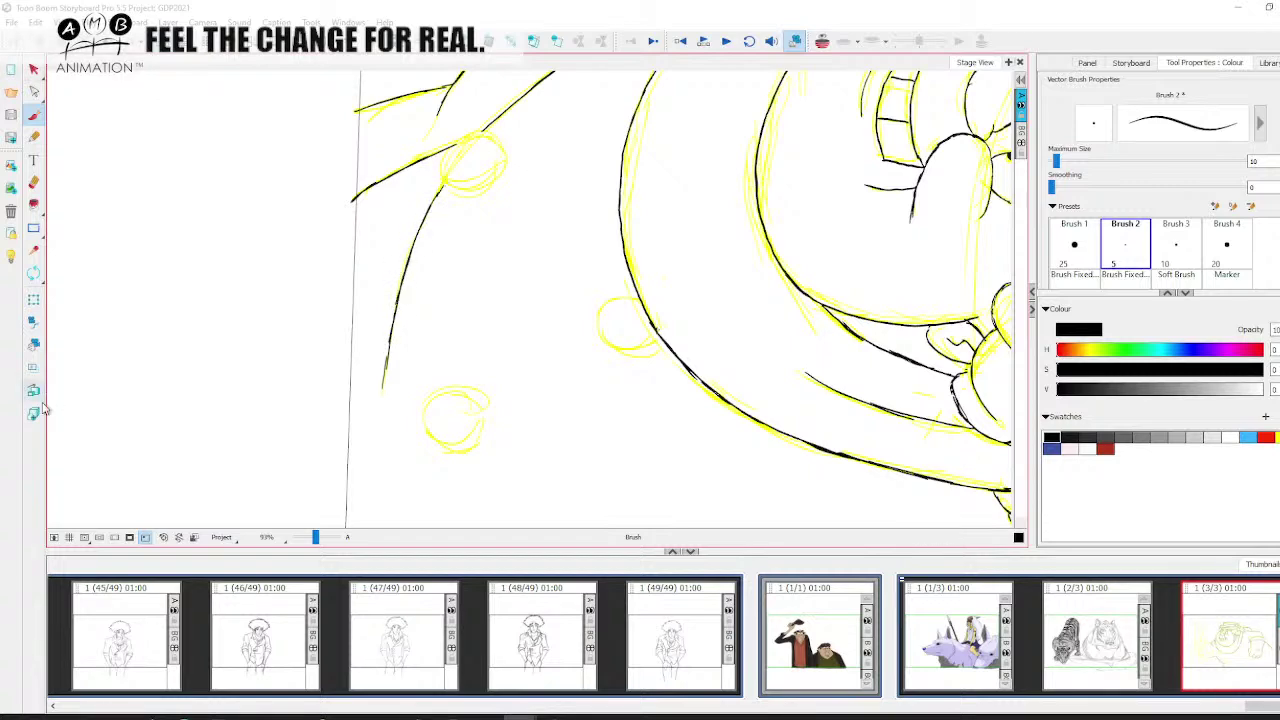
# Reset the canvas rotation and ink the upper button beside the coat opening, with its double rim
pyautogui.click(166, 540)
pyautogui.press('space')
pyautogui.moveTo(609, 418); pyautogui.dragTo(590, 296)
pyautogui.moveTo(312, 539); pyautogui.dragTo(315, 538)
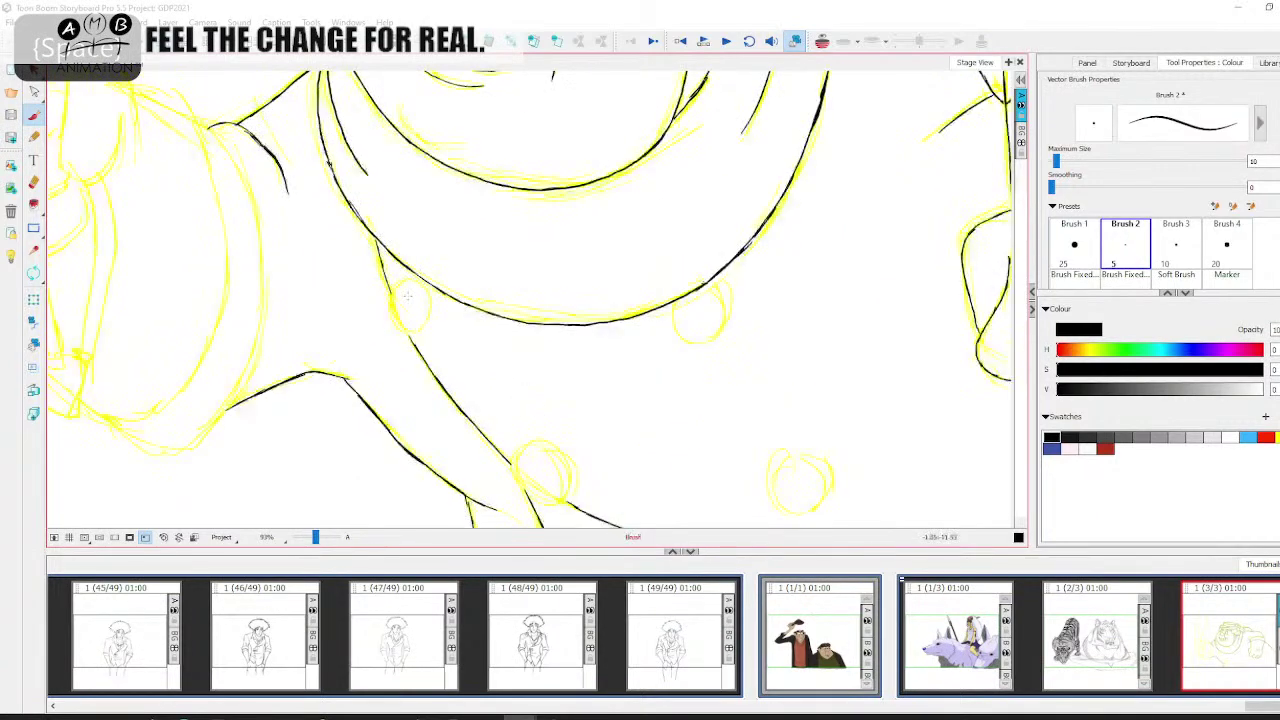
pyautogui.moveTo(393, 287)
pyautogui.mouseDown()
pyautogui.moveTo(390, 312)
pyautogui.moveTo(426, 292)
pyautogui.mouseUp()
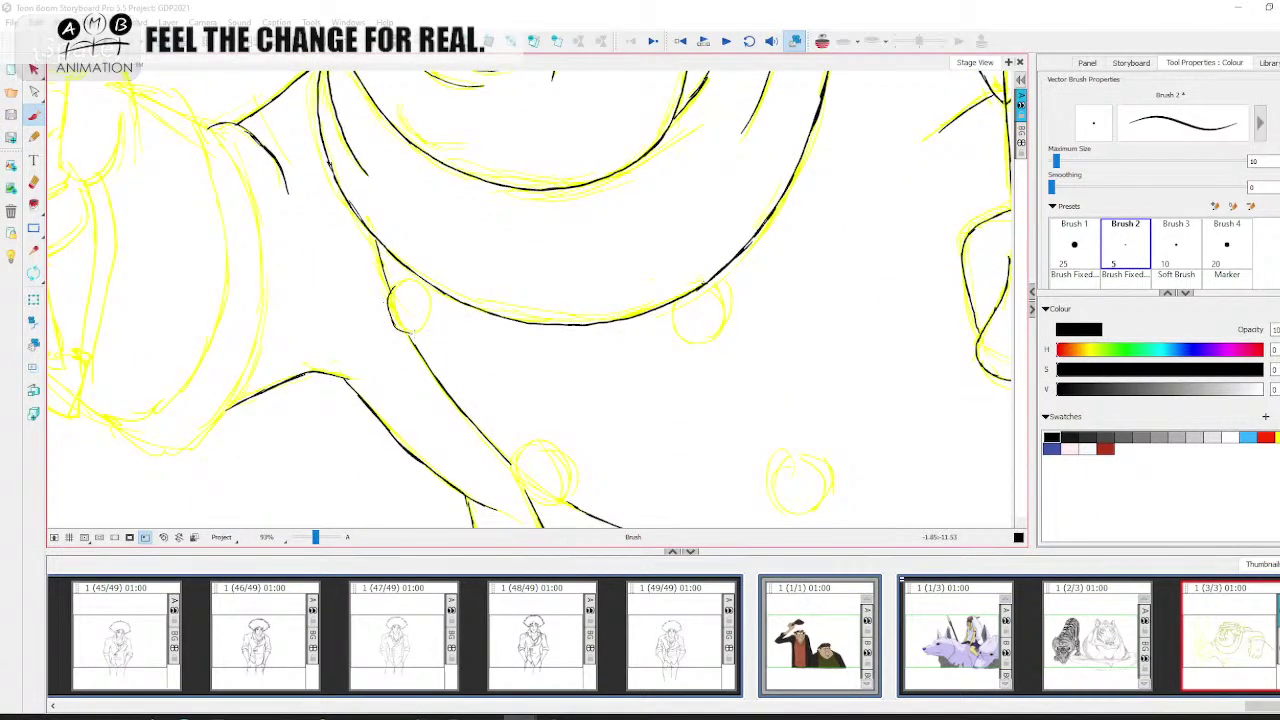
pyautogui.hotkey('ctrl', 'z')
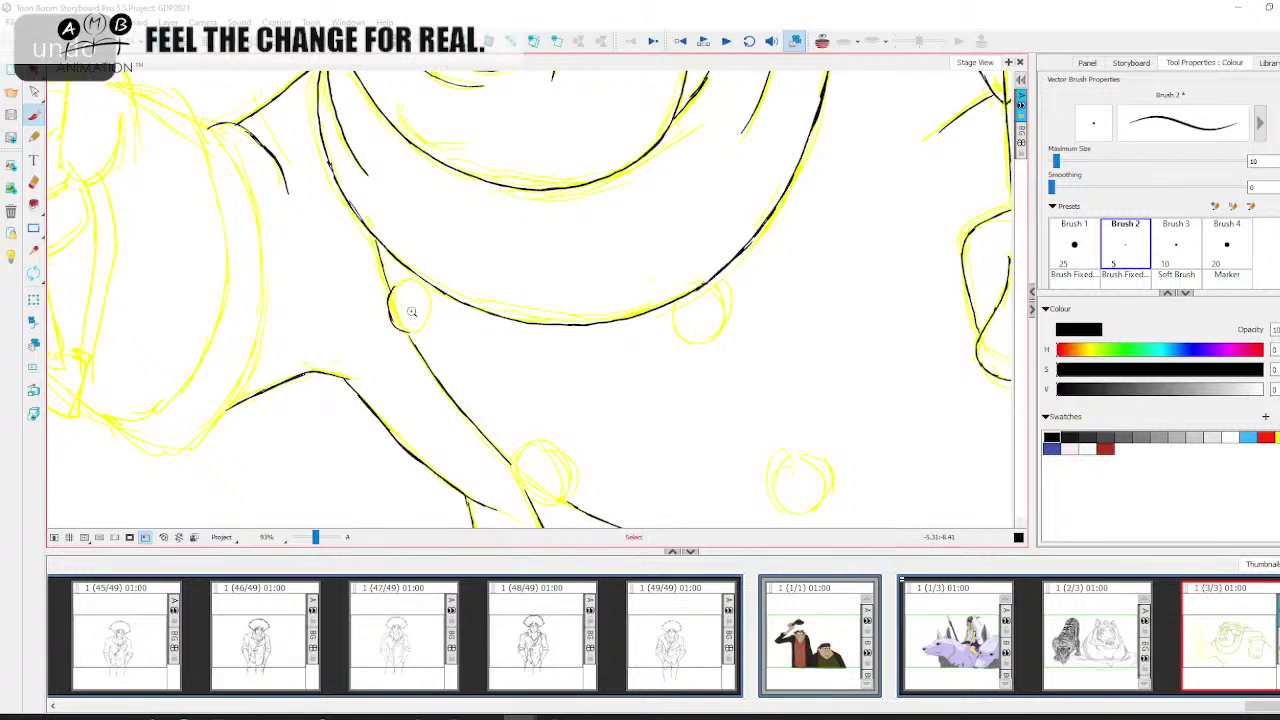
pyautogui.moveTo(407, 328)
pyautogui.mouseDown()
pyautogui.moveTo(391, 293)
pyautogui.moveTo(410, 282)
pyautogui.moveTo(426, 296)
pyautogui.mouseUp()
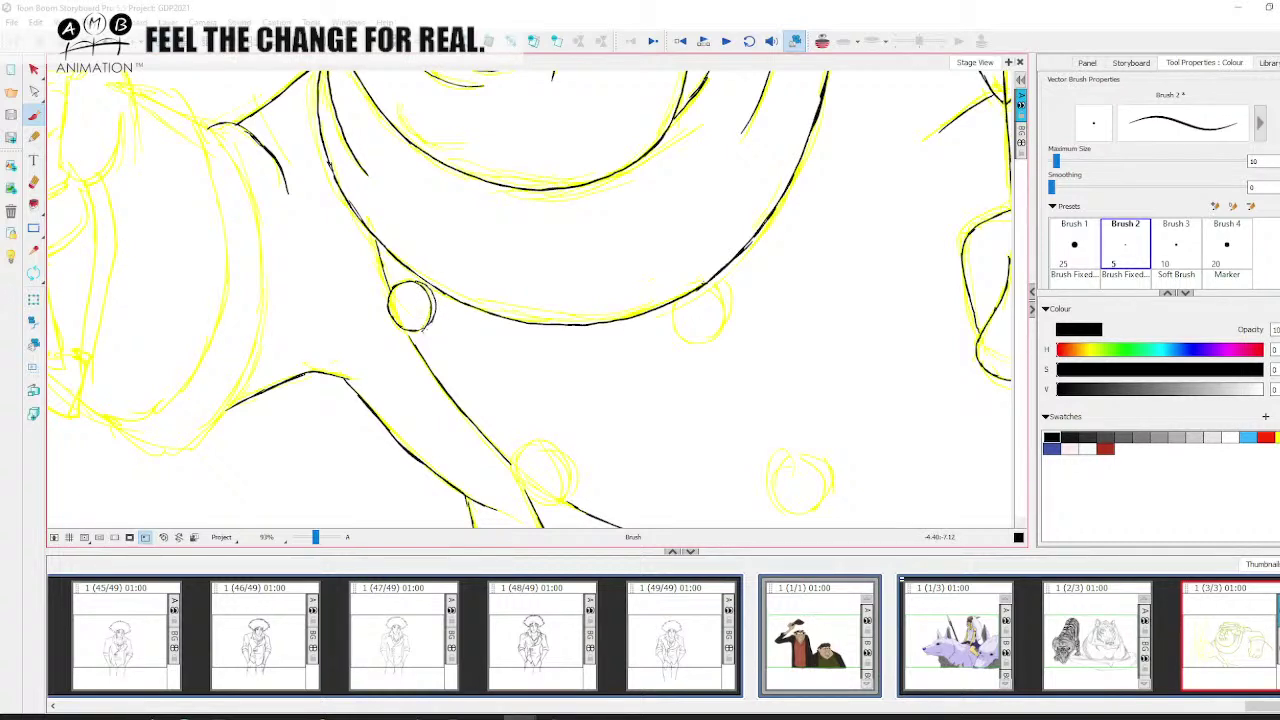
pyautogui.moveTo(430, 322); pyautogui.dragTo(420, 332)
# Ink the second upper button under the collar's lower edge, adding its thin side rim
pyautogui.press('space')
pyautogui.moveTo(679, 266)
pyautogui.mouseDown()
pyautogui.moveTo(588, 265)
pyautogui.moveTo(584, 322)
pyautogui.moveTo(622, 336)
pyautogui.mouseUp()
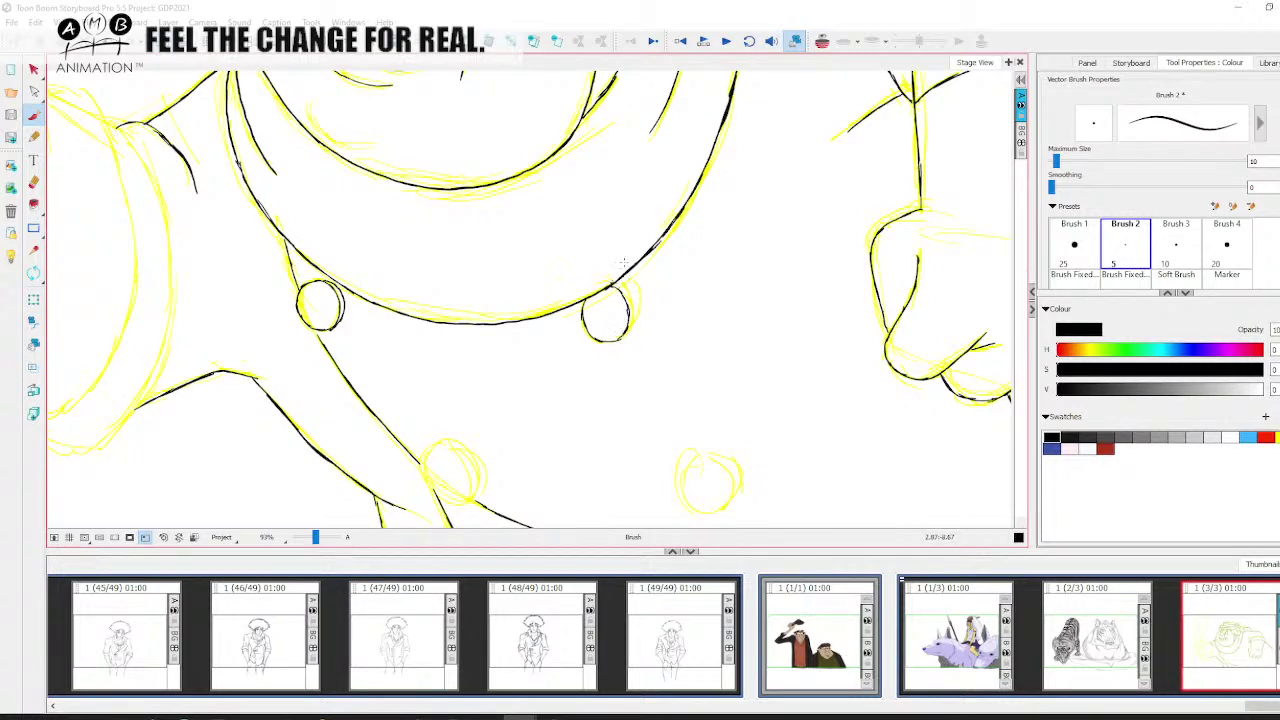
pyautogui.moveTo(612, 280)
pyautogui.mouseDown()
pyautogui.moveTo(628, 296)
pyautogui.moveTo(626, 336)
pyautogui.mouseUp()
# Ink the lower button on the coat opening with a double rim and clean up its outline with the eraser
pyautogui.moveTo(524, 379); pyautogui.dragTo(549, 245)
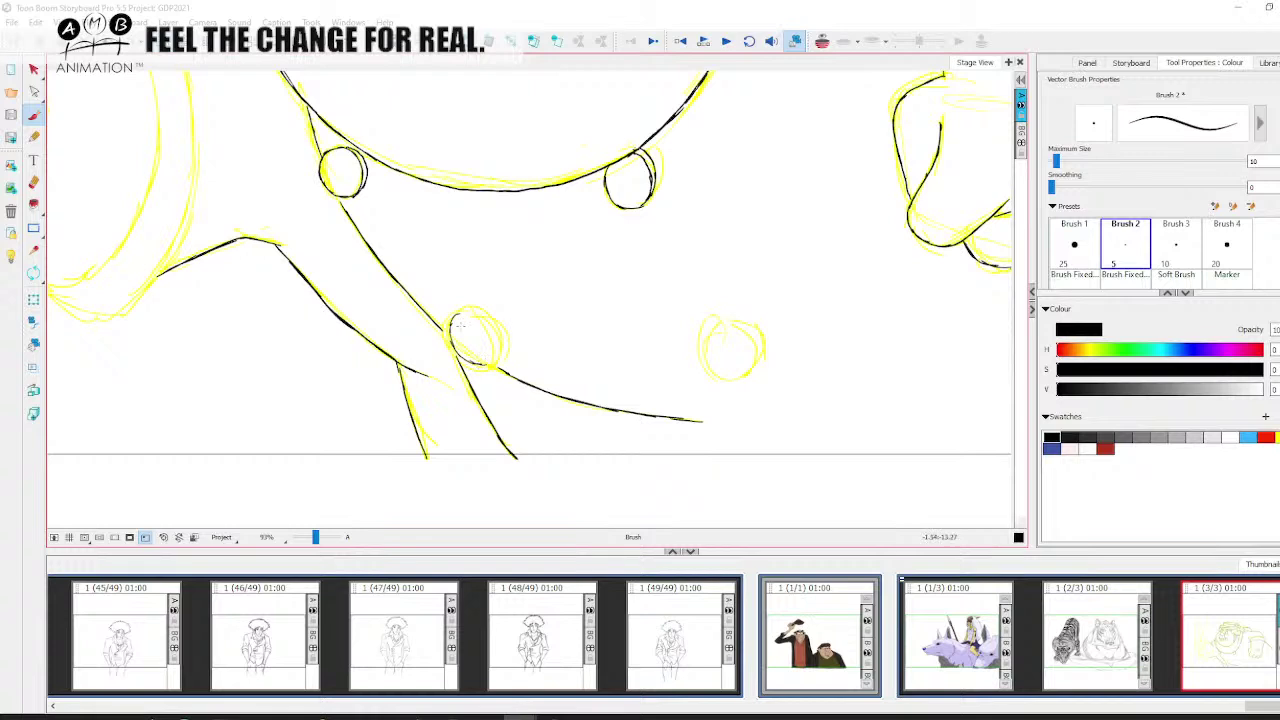
pyautogui.moveTo(480, 314)
pyautogui.mouseDown()
pyautogui.moveTo(498, 350)
pyautogui.moveTo(450, 348)
pyautogui.mouseUp()
pyautogui.click(34, 184)
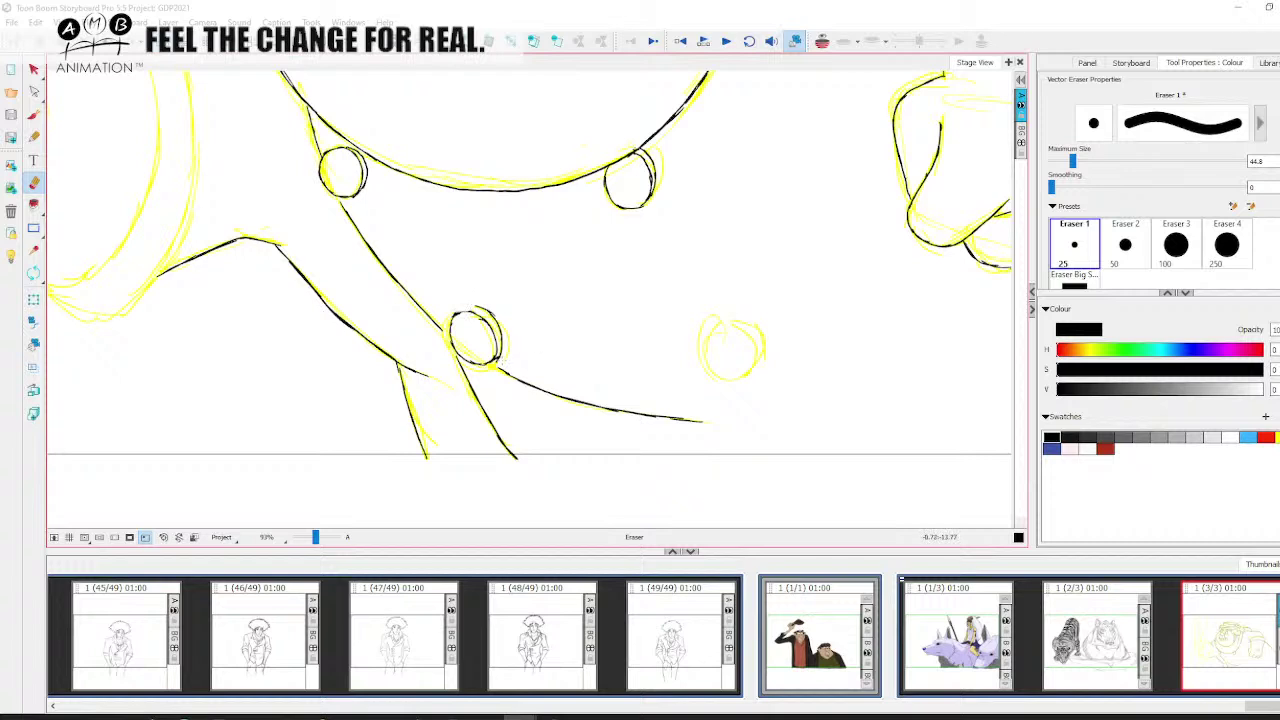
pyautogui.click(33, 115)
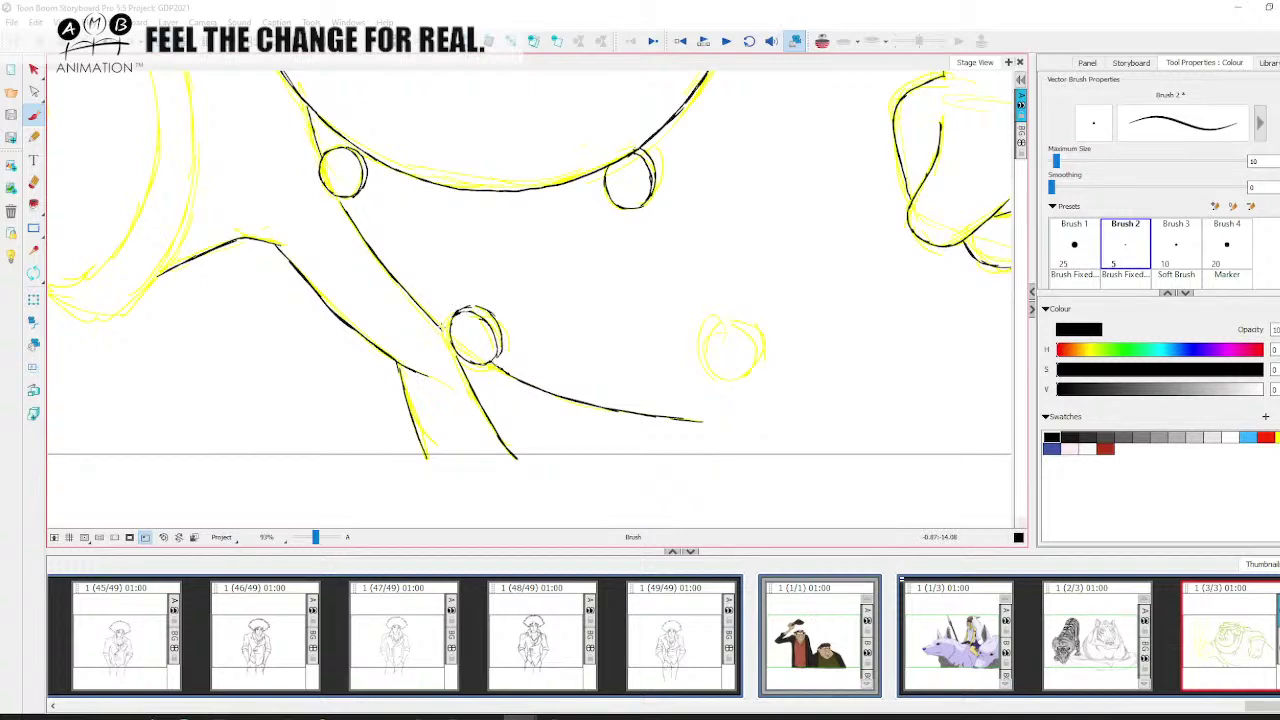
# Rotate the canvas and ink the remaining lower button on the belly, erasing stray outline and adding its outer rim
pyautogui.moveTo(775, 346); pyautogui.dragTo(660, 343)
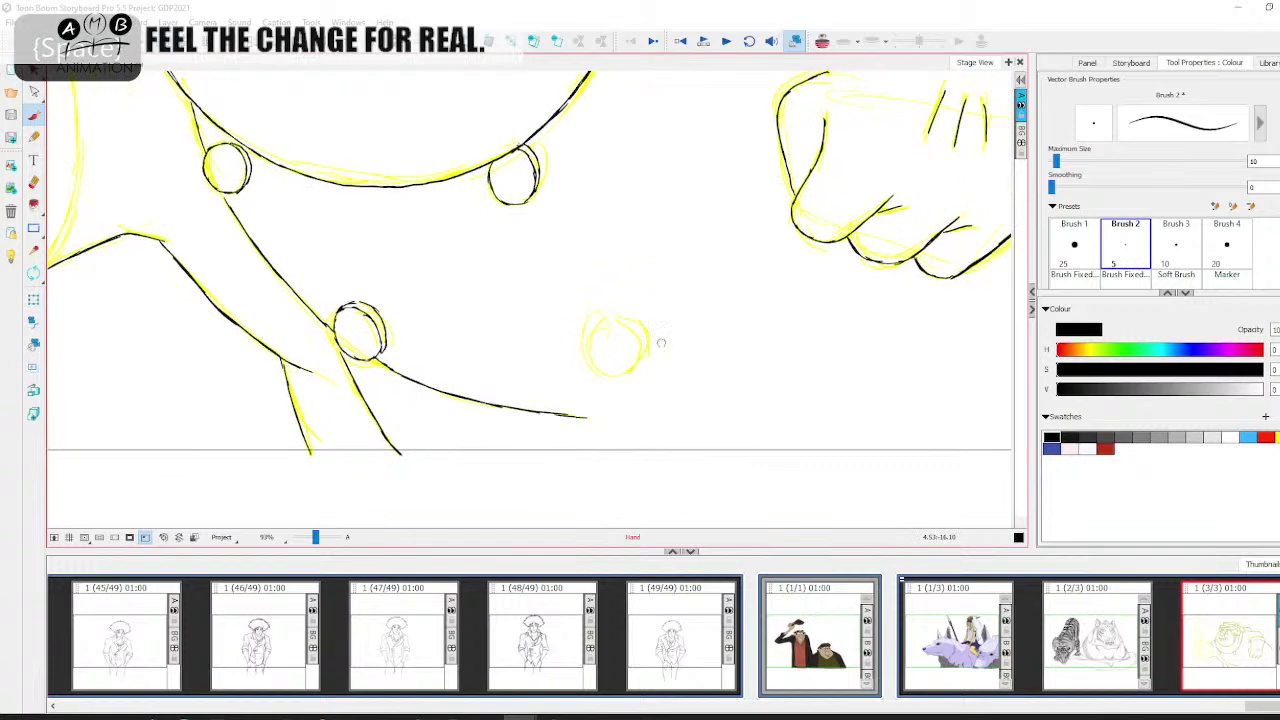
pyautogui.click(33, 272)
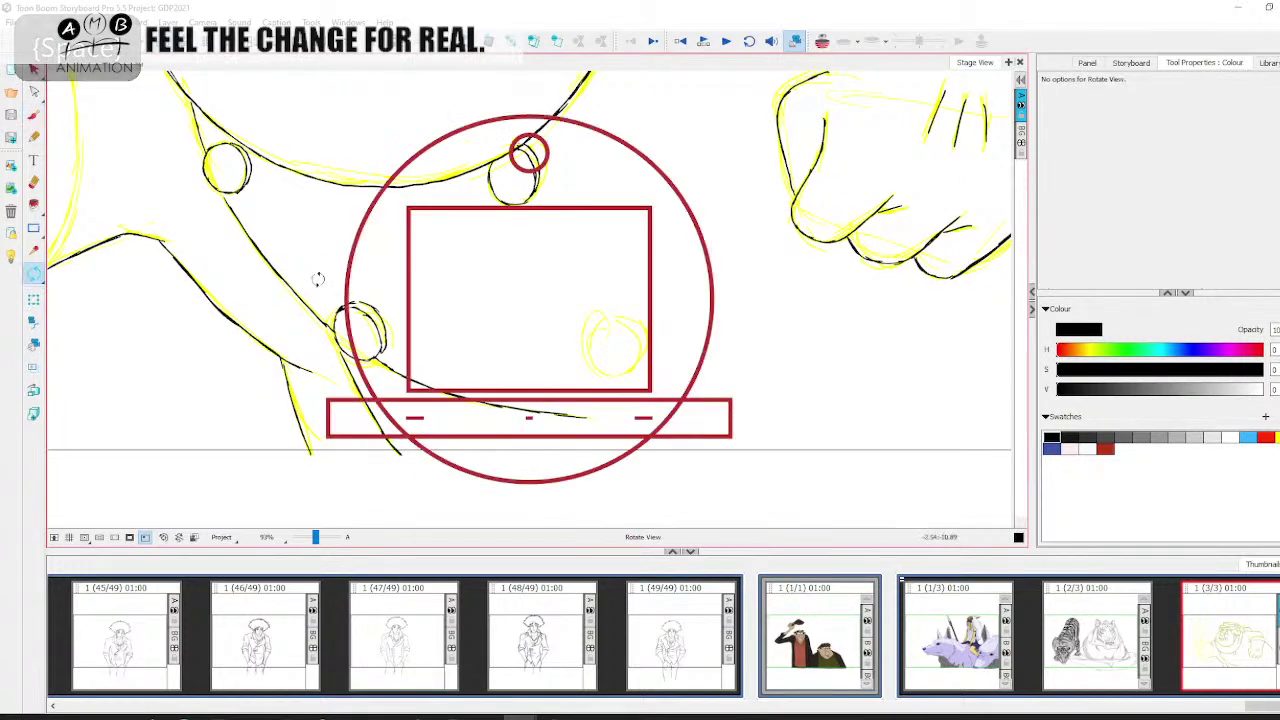
pyautogui.moveTo(314, 277); pyautogui.dragTo(423, 316)
pyautogui.moveTo(476, 283); pyautogui.dragTo(457, 237)
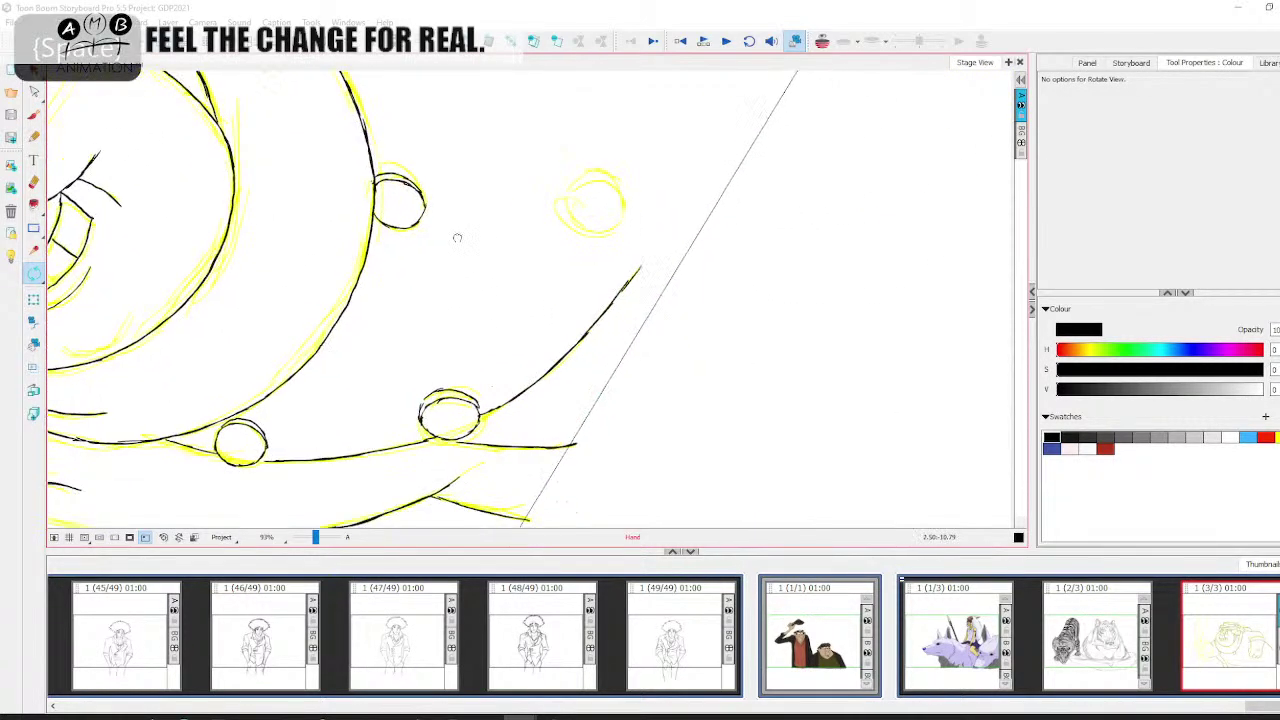
pyautogui.click(36, 116)
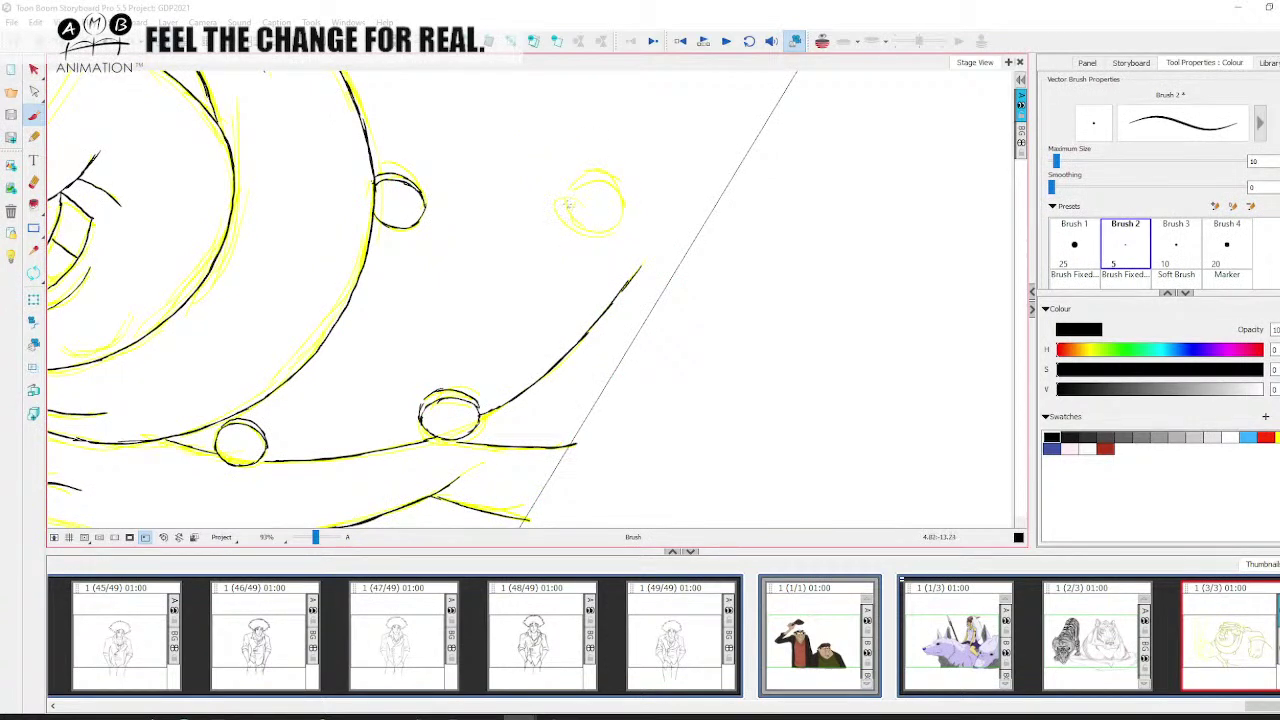
pyautogui.moveTo(602, 183)
pyautogui.mouseDown()
pyautogui.moveTo(572, 202)
pyautogui.moveTo(612, 224)
pyautogui.mouseUp()
pyautogui.hotkey('alt', 'e')
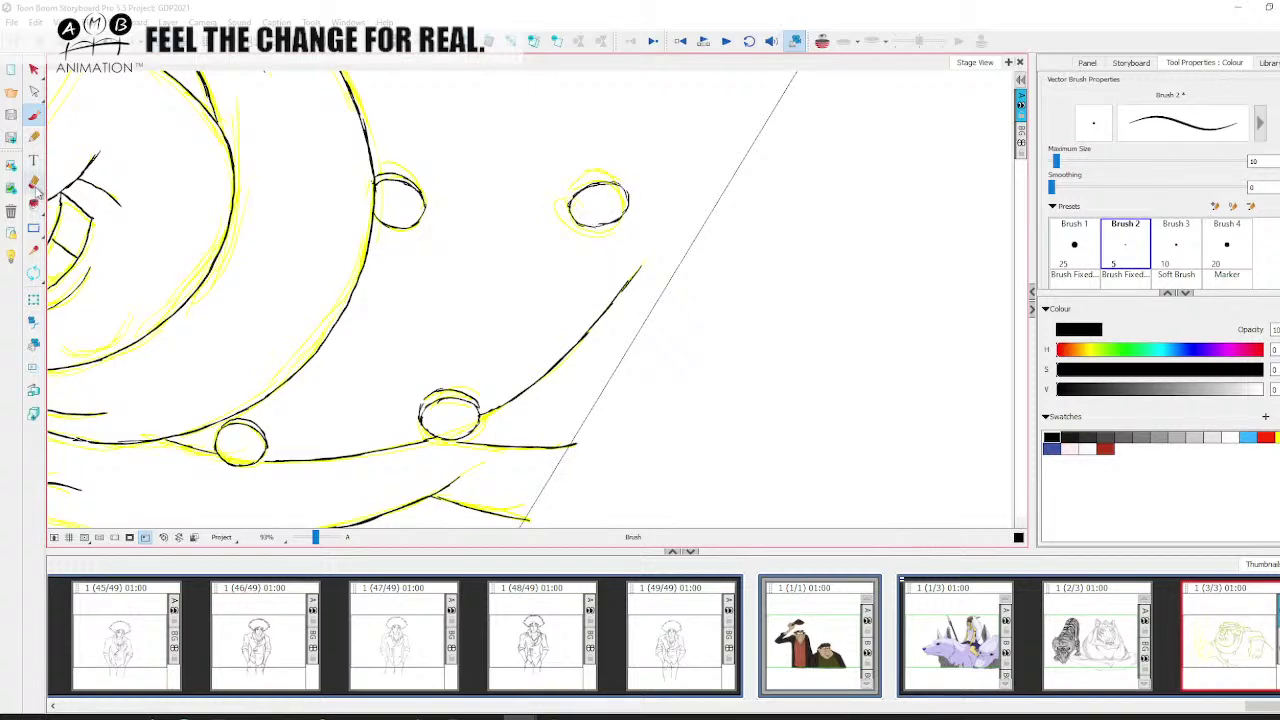
pyautogui.moveTo(612, 214)
pyautogui.mouseDown()
pyautogui.moveTo(622, 196)
pyautogui.moveTo(592, 224)
pyautogui.mouseUp()
pyautogui.click(34, 115)
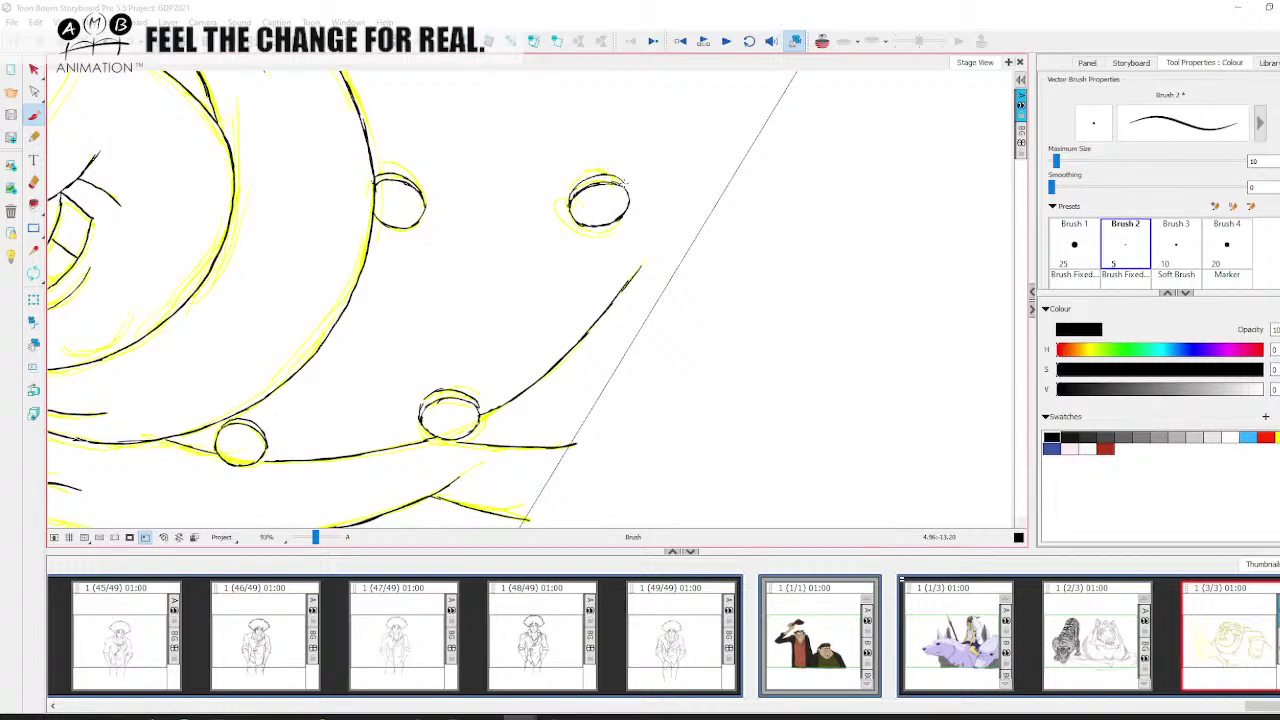
# Rotate the canvas to the sword arm and ink the cuff's outer curved edge and its short end
pyautogui.press('space')
pyautogui.moveTo(517, 339); pyautogui.dragTo(934, 157)
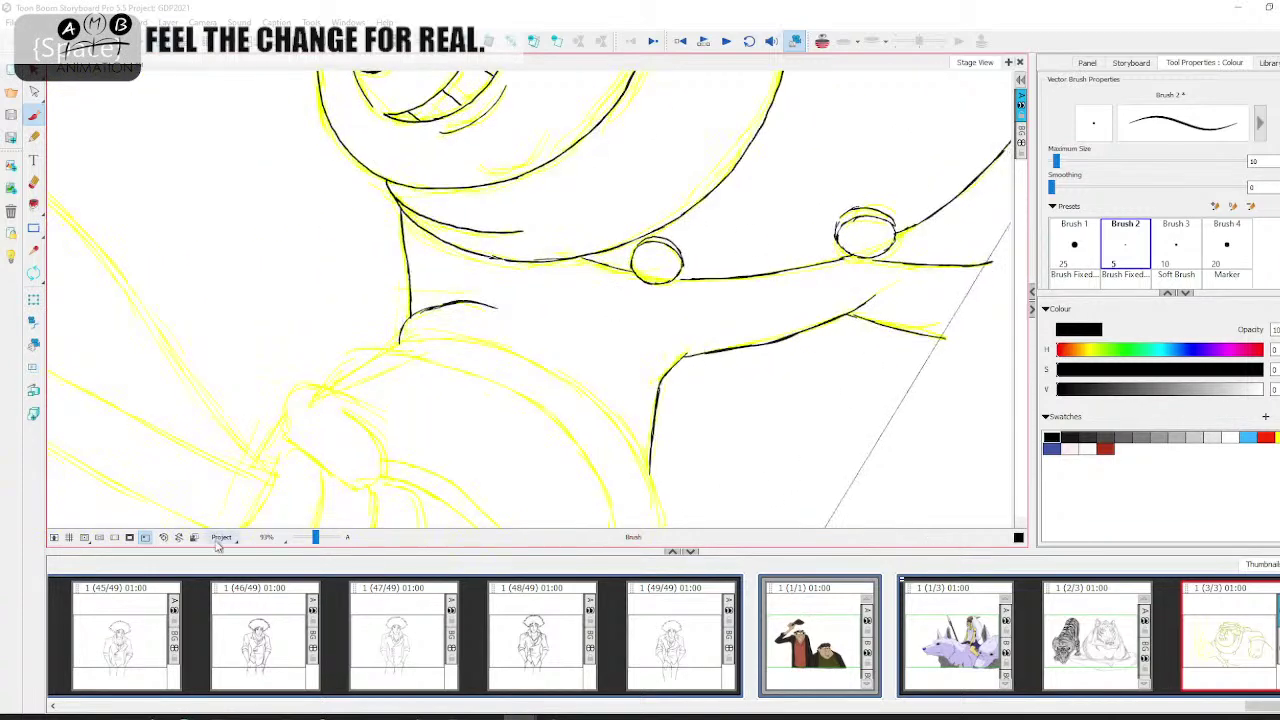
pyautogui.click(163, 540)
pyautogui.press('space')
pyautogui.moveTo(371, 469); pyautogui.dragTo(457, 411)
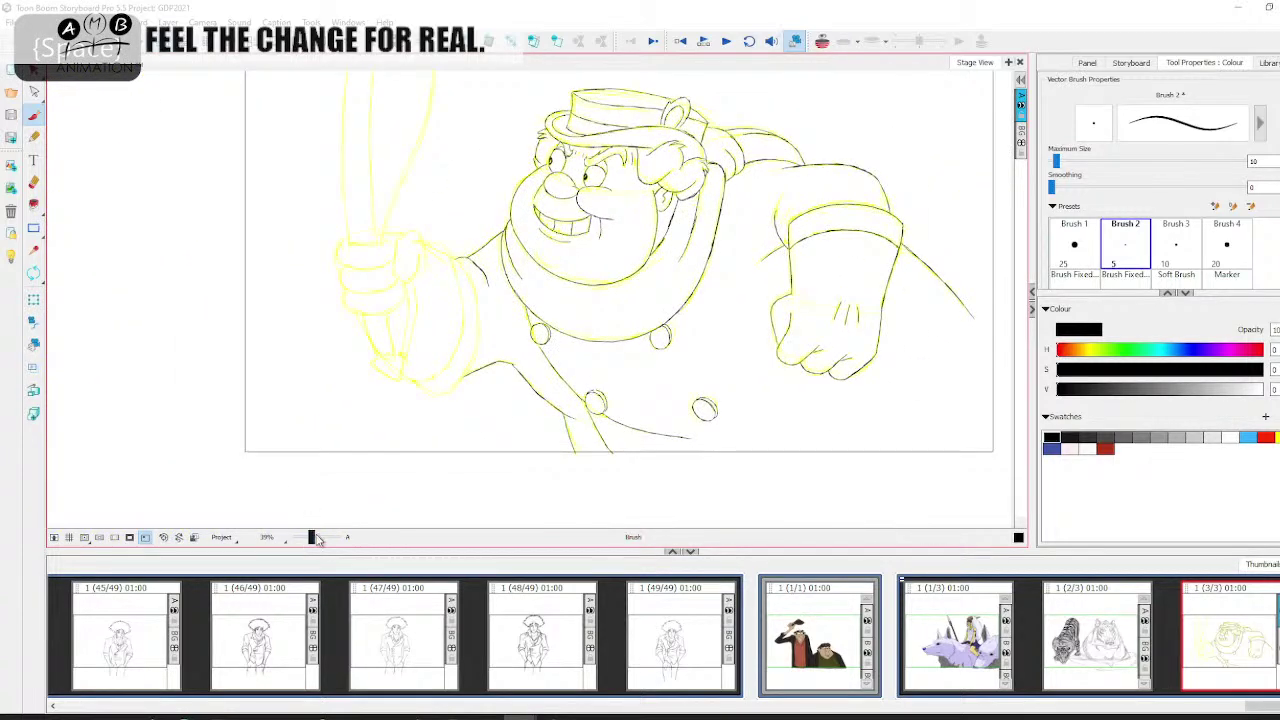
pyautogui.moveTo(312, 538); pyautogui.dragTo(315, 538)
pyautogui.click(35, 271)
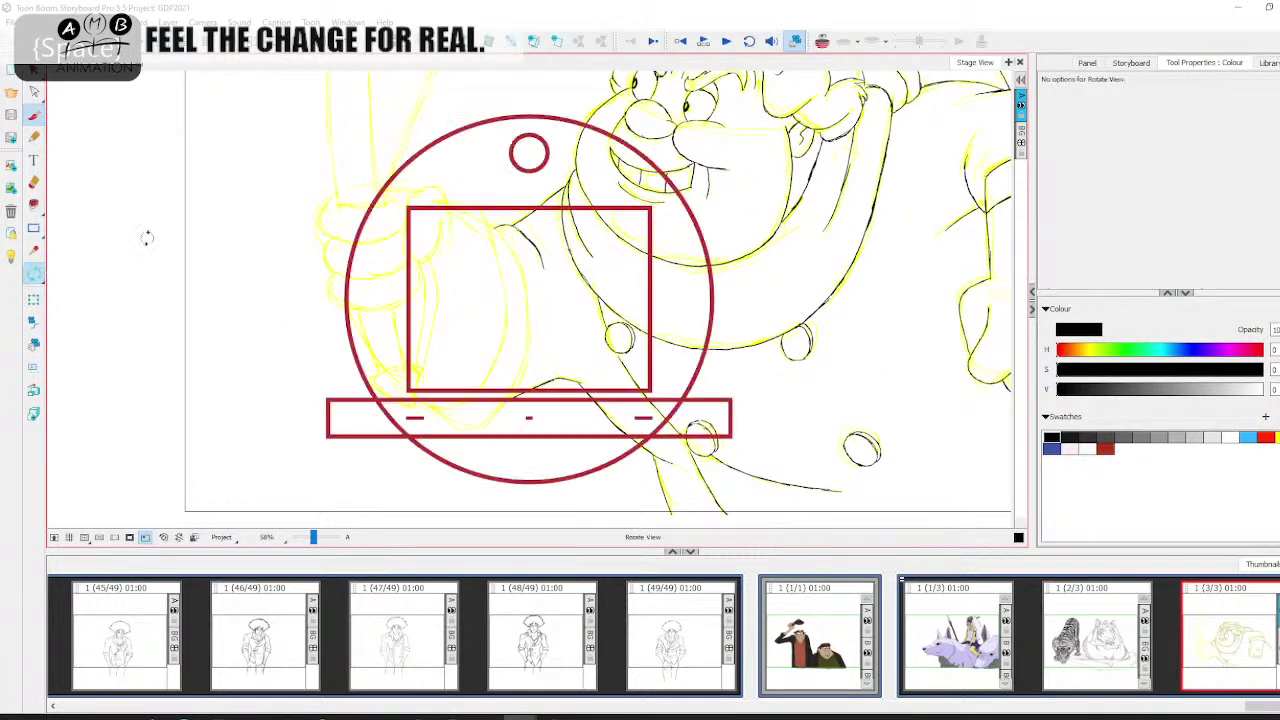
pyautogui.moveTo(143, 234)
pyautogui.mouseDown()
pyautogui.moveTo(401, 362)
pyautogui.moveTo(468, 306)
pyautogui.mouseUp()
pyautogui.press('space')
pyautogui.click(34, 115)
pyautogui.press('space')
pyautogui.moveTo(549, 204); pyautogui.dragTo(541, 204)
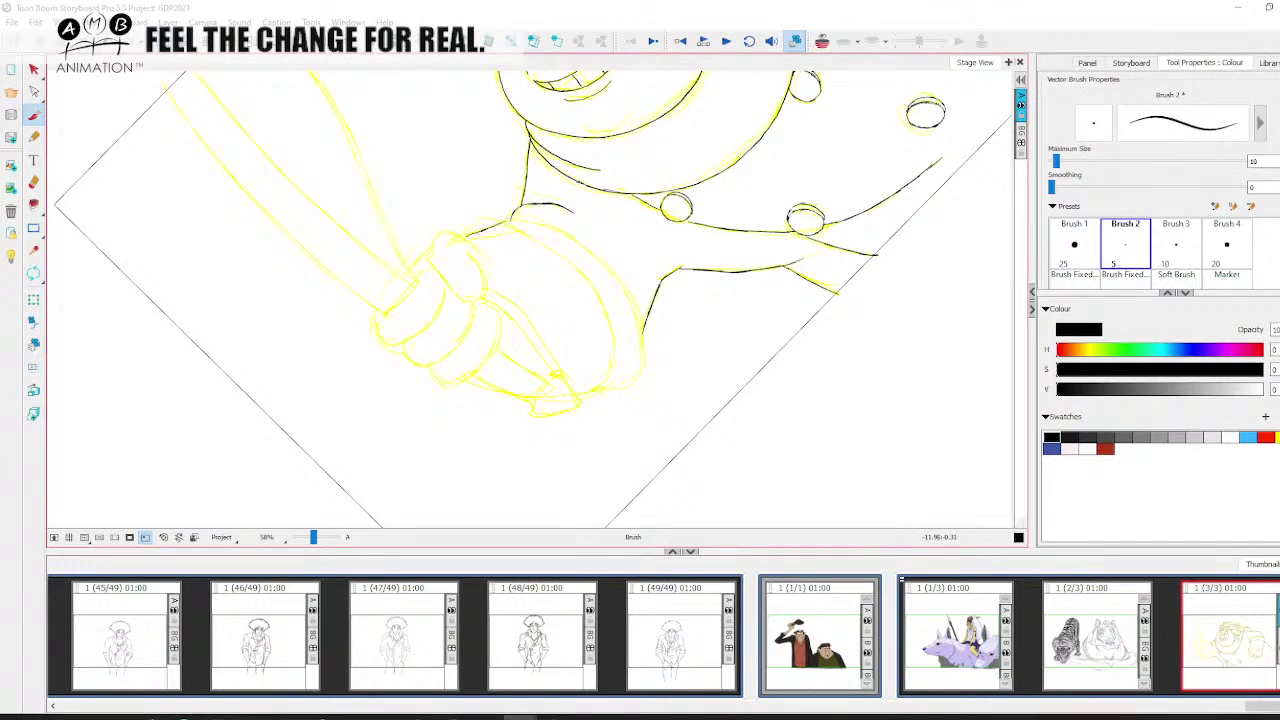
pyautogui.click(35, 273)
pyautogui.moveTo(206, 238); pyautogui.dragTo(443, 353)
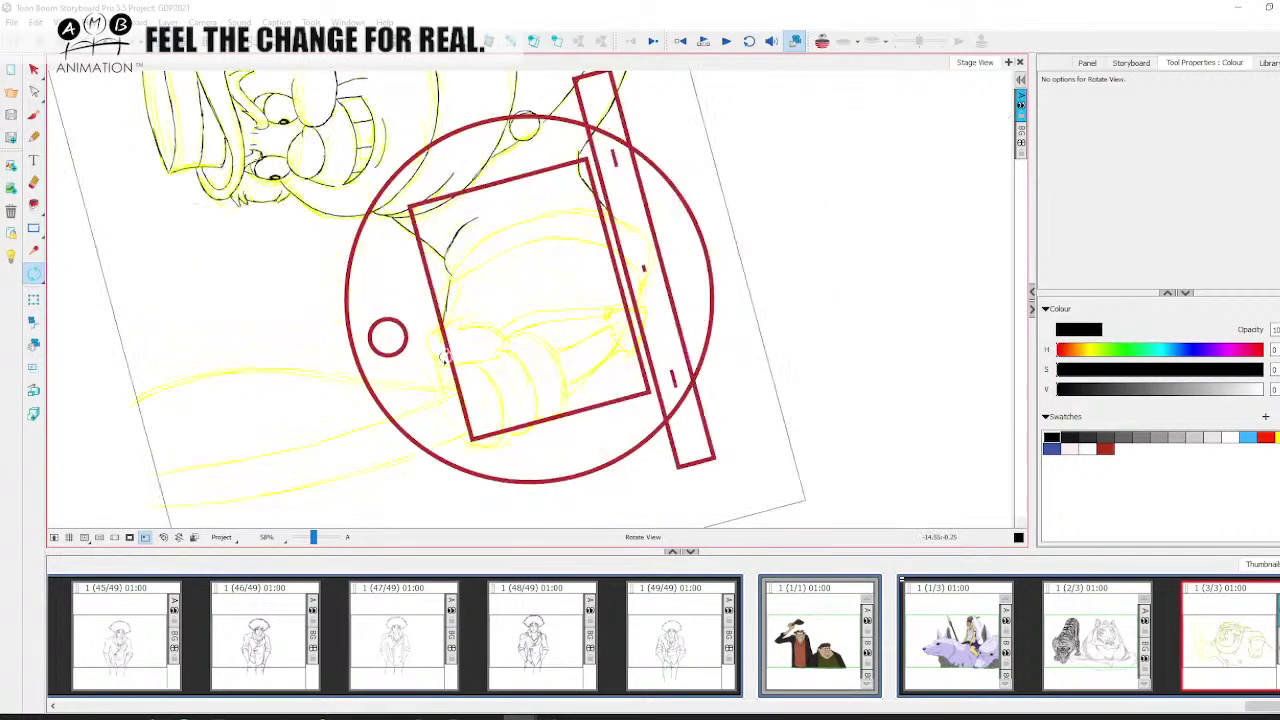
pyautogui.click(34, 116)
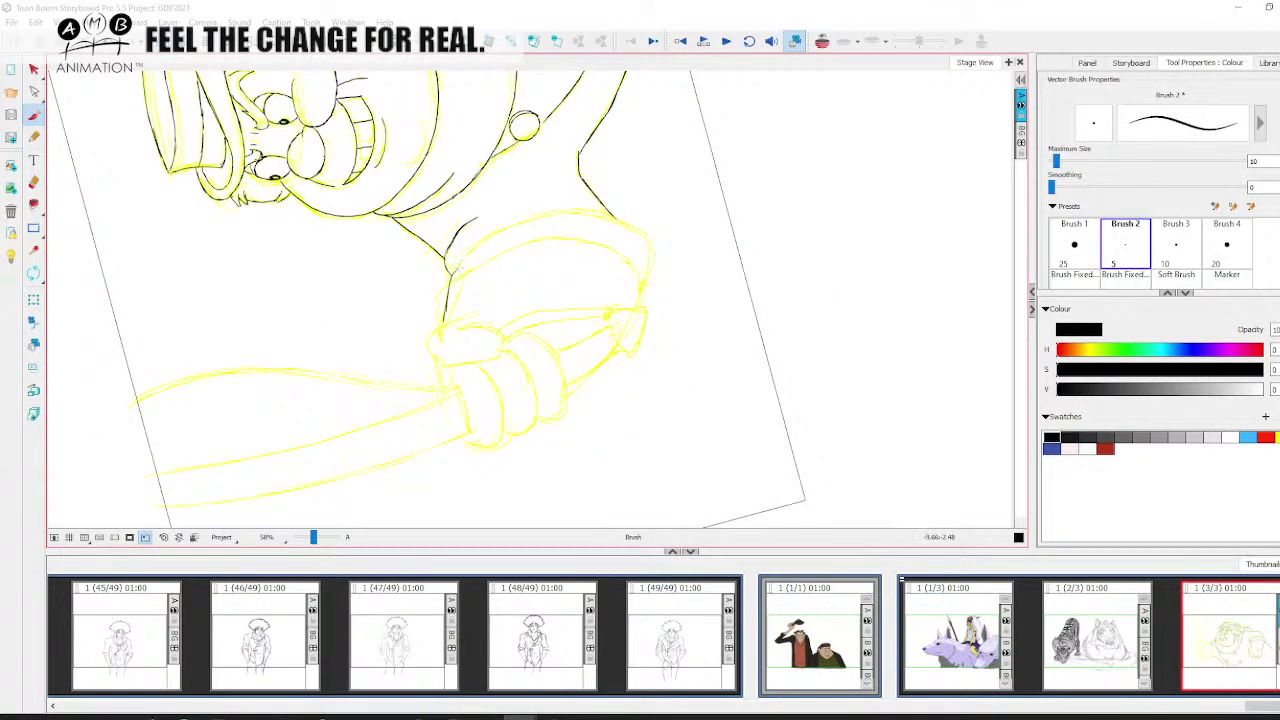
pyautogui.moveTo(466, 254)
pyautogui.mouseDown()
pyautogui.moveTo(574, 212)
pyautogui.moveTo(628, 222)
pyautogui.mouseUp()
pyautogui.press('space')
pyautogui.moveTo(675, 156); pyautogui.dragTo(661, 150)
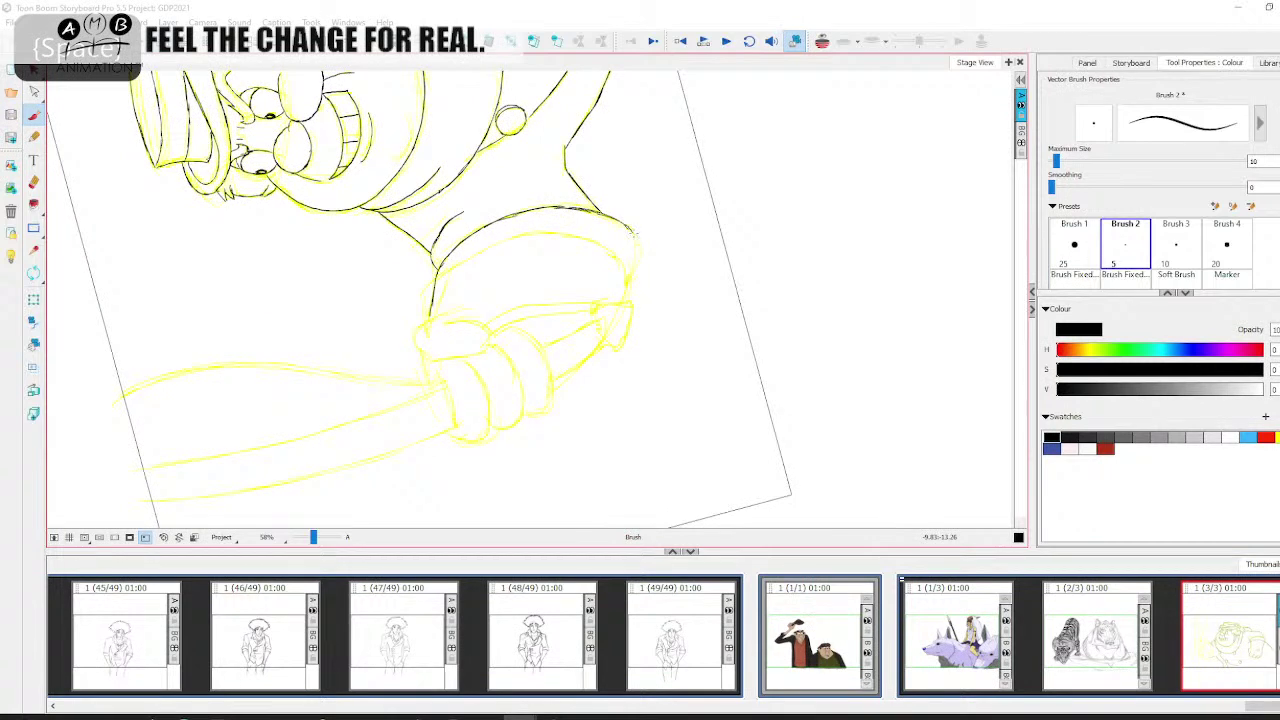
pyautogui.moveTo(632, 232); pyautogui.dragTo(626, 302)
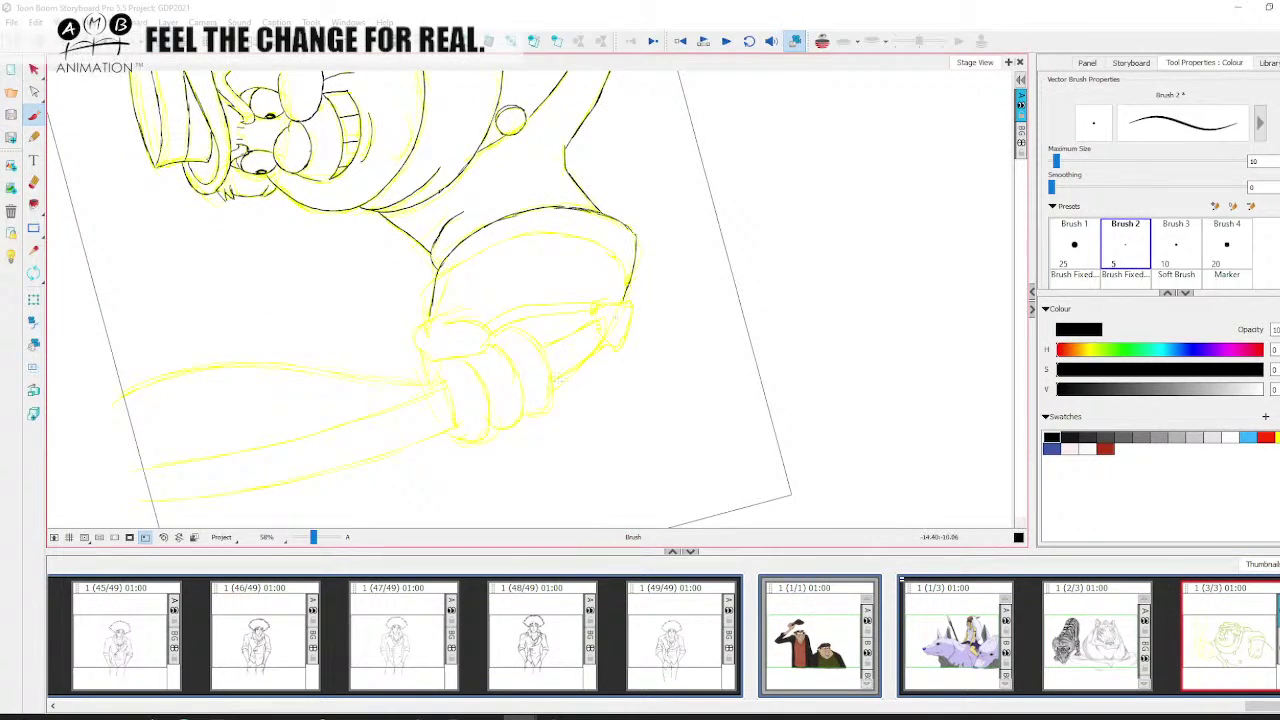
# Ink the sword hand's lower outer edge beside the hilt and the cuff's inner curved edge
pyautogui.moveTo(556, 385)
pyautogui.mouseDown()
pyautogui.moveTo(598, 350)
pyautogui.moveTo(574, 331)
pyautogui.mouseUp()
pyautogui.press('space')
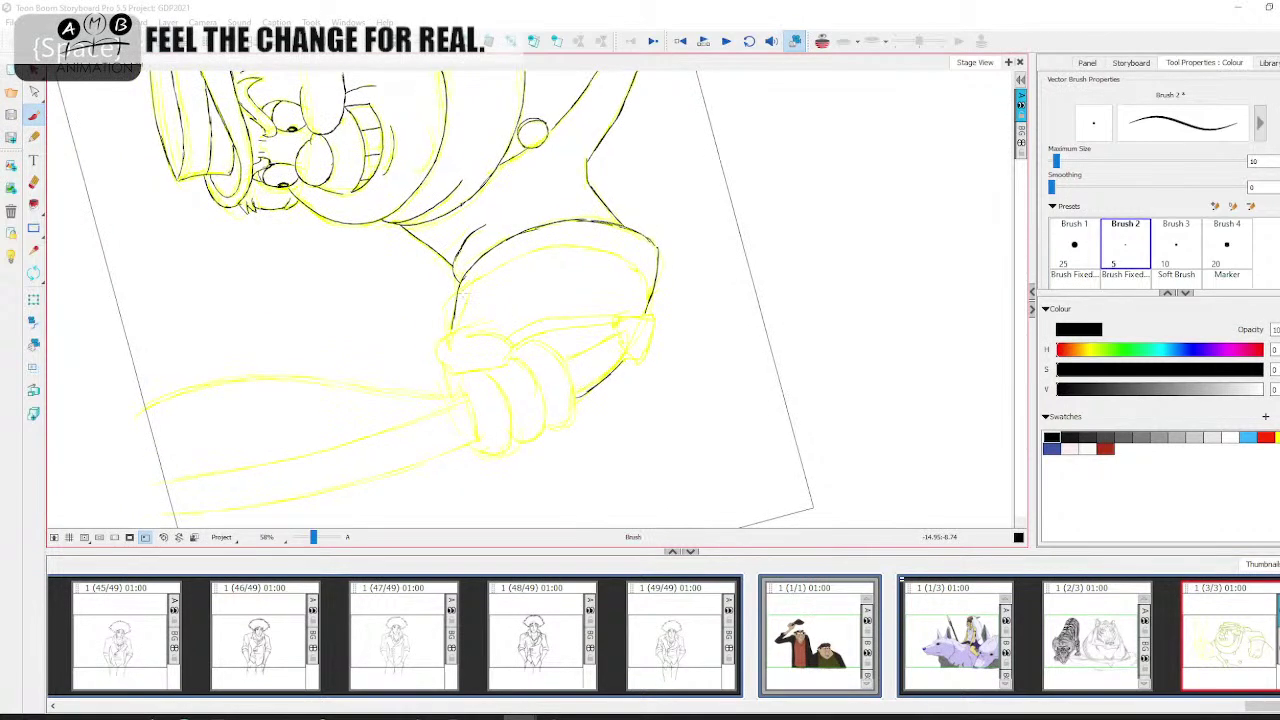
pyautogui.moveTo(537, 250); pyautogui.dragTo(563, 246)
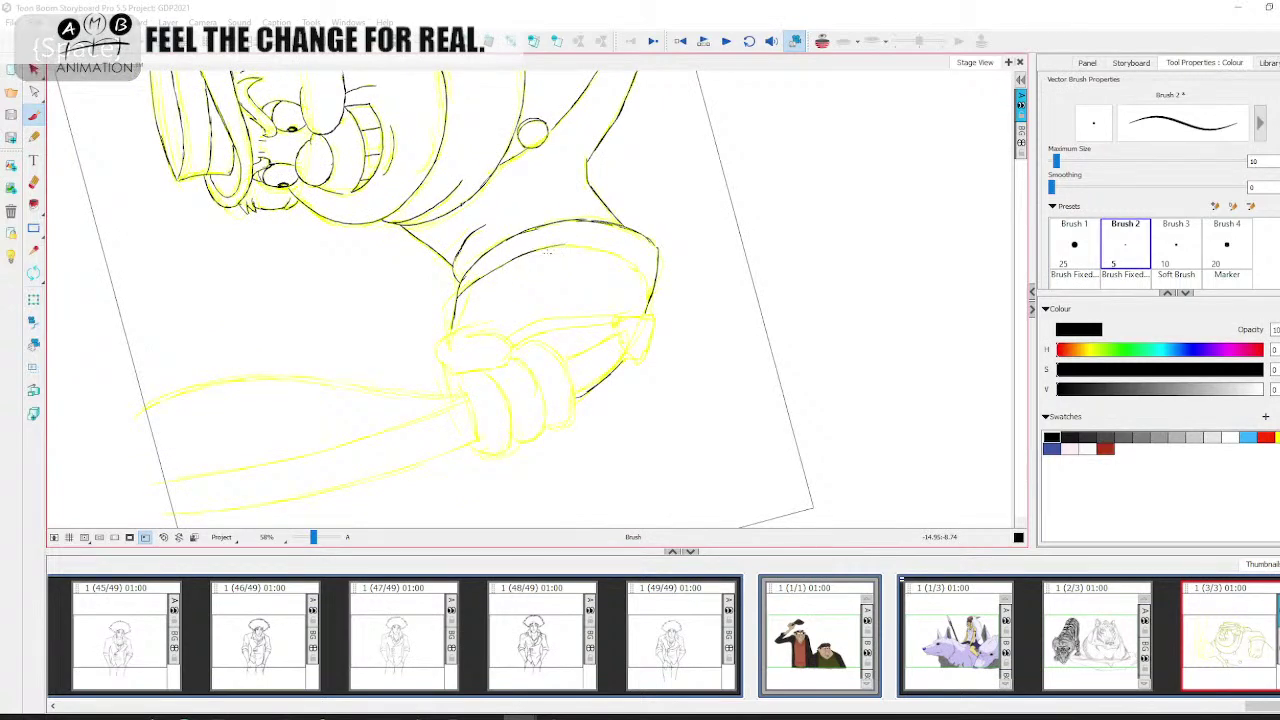
pyautogui.click(35, 274)
pyautogui.moveTo(318, 279)
pyautogui.mouseDown()
pyautogui.moveTo(323, 342)
pyautogui.moveTo(350, 408)
pyautogui.mouseUp()
pyautogui.click(35, 117)
pyautogui.press('space')
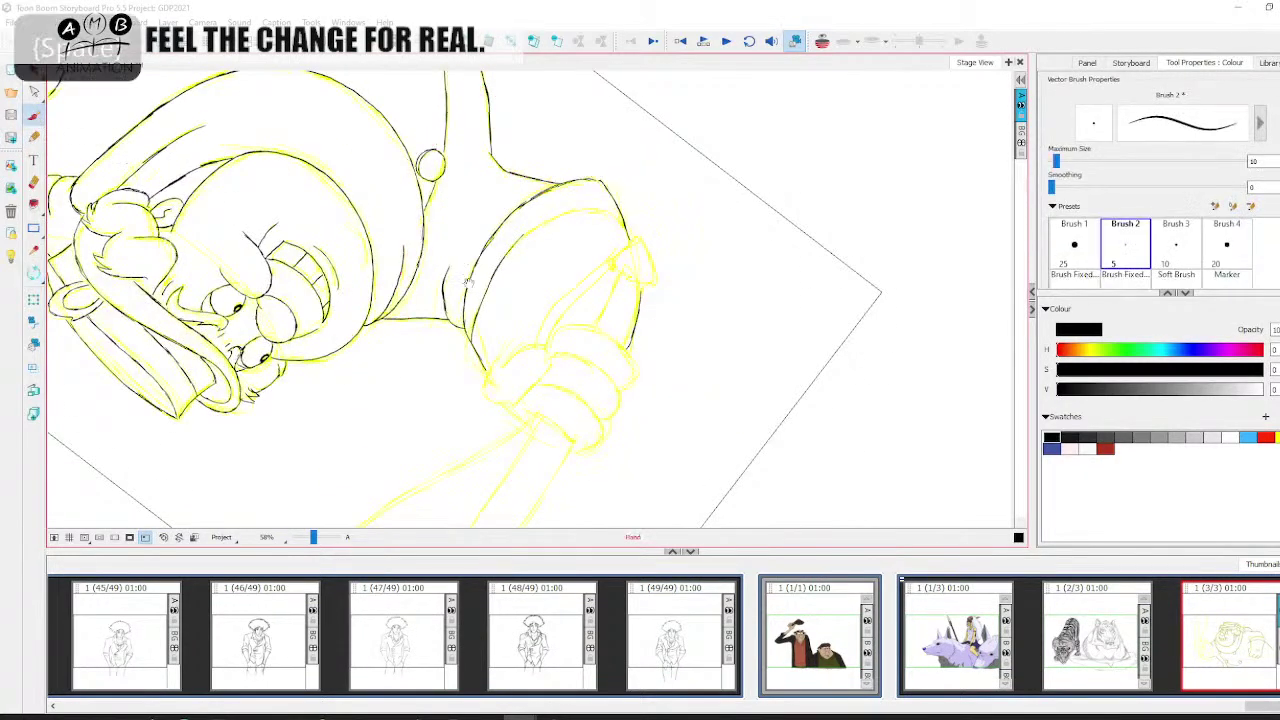
pyautogui.moveTo(524, 246)
pyautogui.mouseDown()
pyautogui.moveTo(464, 293)
pyautogui.moveTo(509, 257)
pyautogui.moveTo(561, 263)
pyautogui.mouseUp()
pyautogui.press('space')
pyautogui.moveTo(454, 373); pyautogui.dragTo(444, 264)
# Reset the canvas rotation, zoom in on the sword hand and ink the top finger's outline, including its upper edge
pyautogui.click(163, 538)
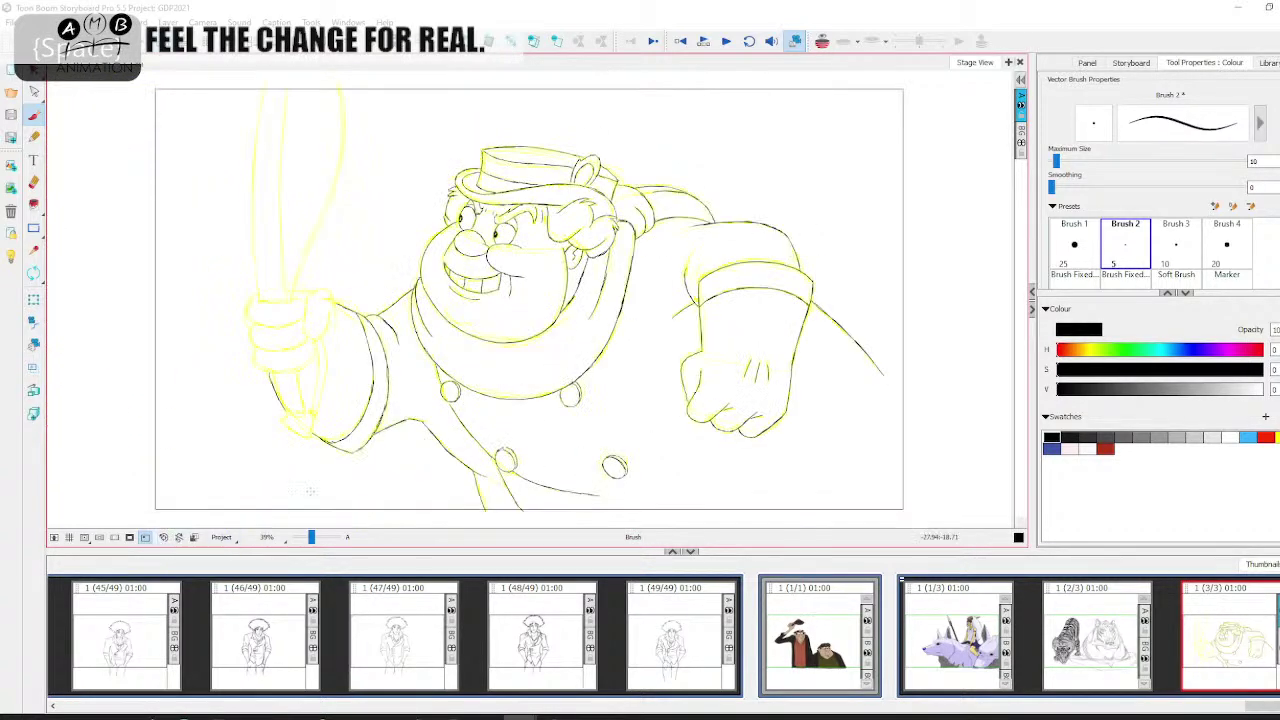
pyautogui.press('space')
pyautogui.moveTo(546, 359); pyautogui.dragTo(672, 306)
pyautogui.moveTo(311, 538); pyautogui.dragTo(314, 539)
pyautogui.press('space')
pyautogui.moveTo(401, 383); pyautogui.dragTo(528, 413)
pyautogui.click(37, 117)
pyautogui.moveTo(515, 326); pyautogui.dragTo(464, 322)
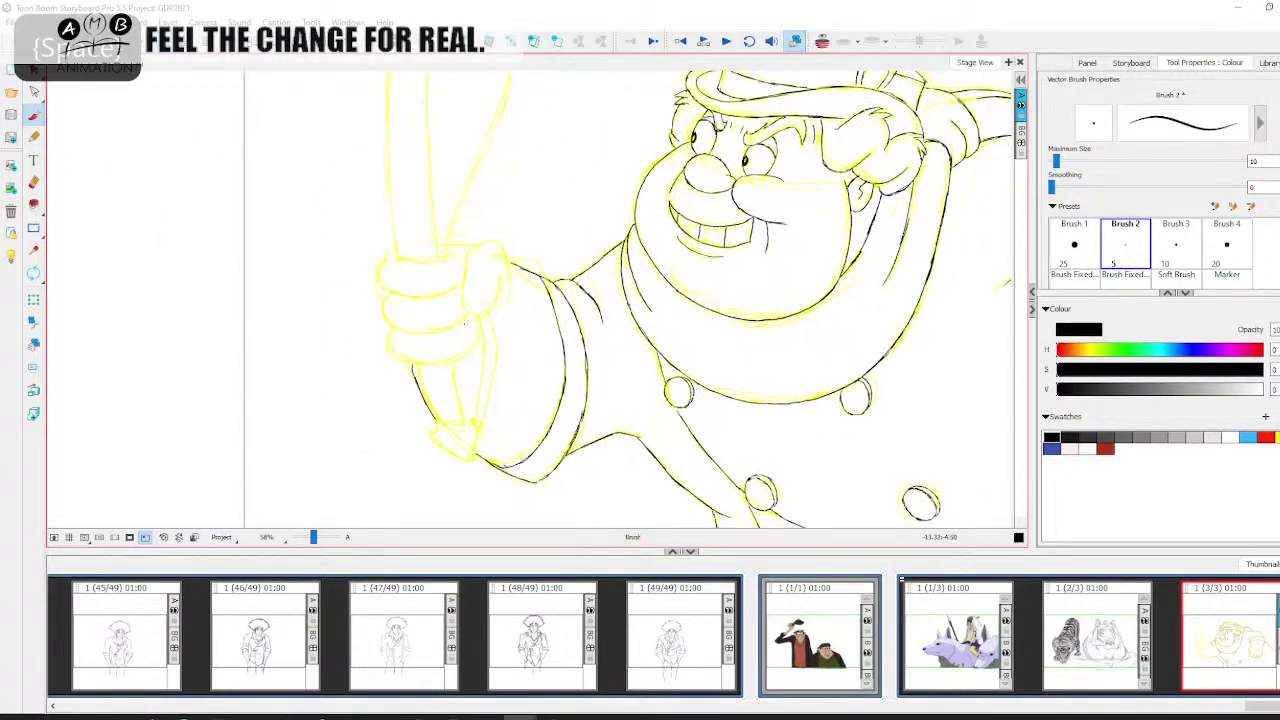
pyautogui.scroll(5, 470, 335)
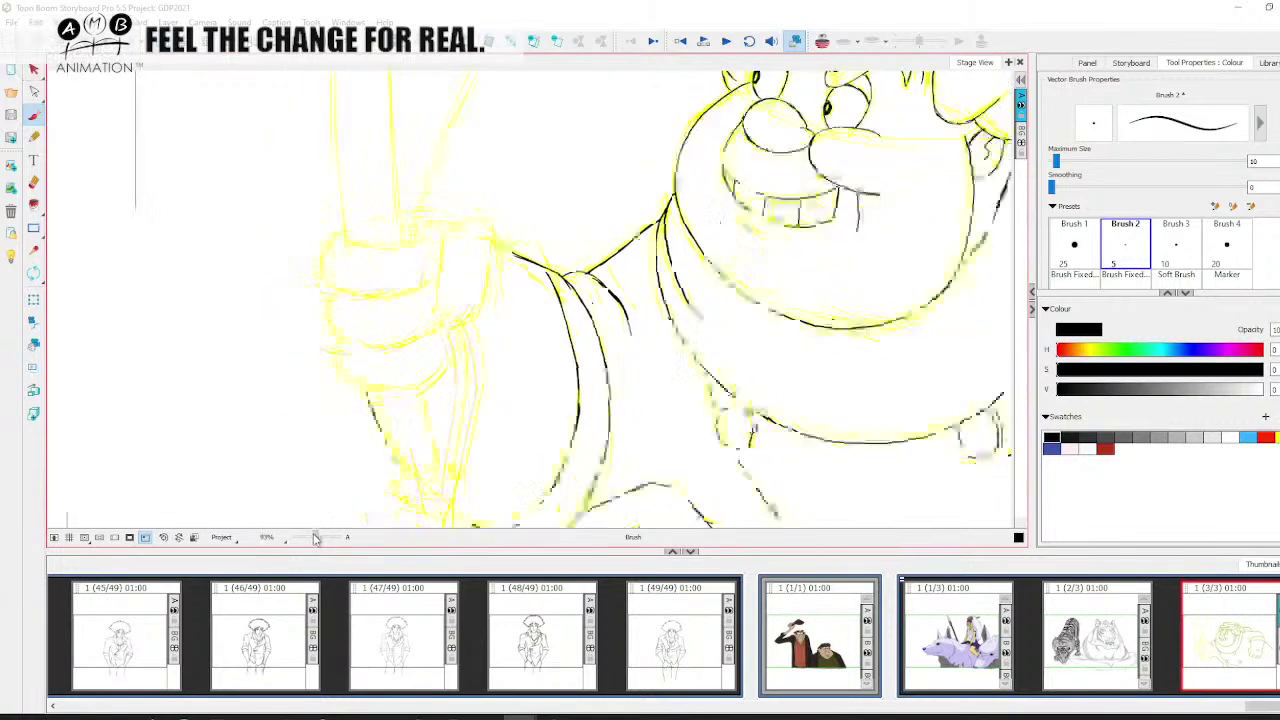
pyautogui.moveTo(483, 360); pyautogui.dragTo(510, 350)
pyautogui.moveTo(406, 193)
pyautogui.mouseDown()
pyautogui.moveTo(392, 236)
pyautogui.moveTo(401, 257)
pyautogui.moveTo(478, 265)
pyautogui.mouseUp()
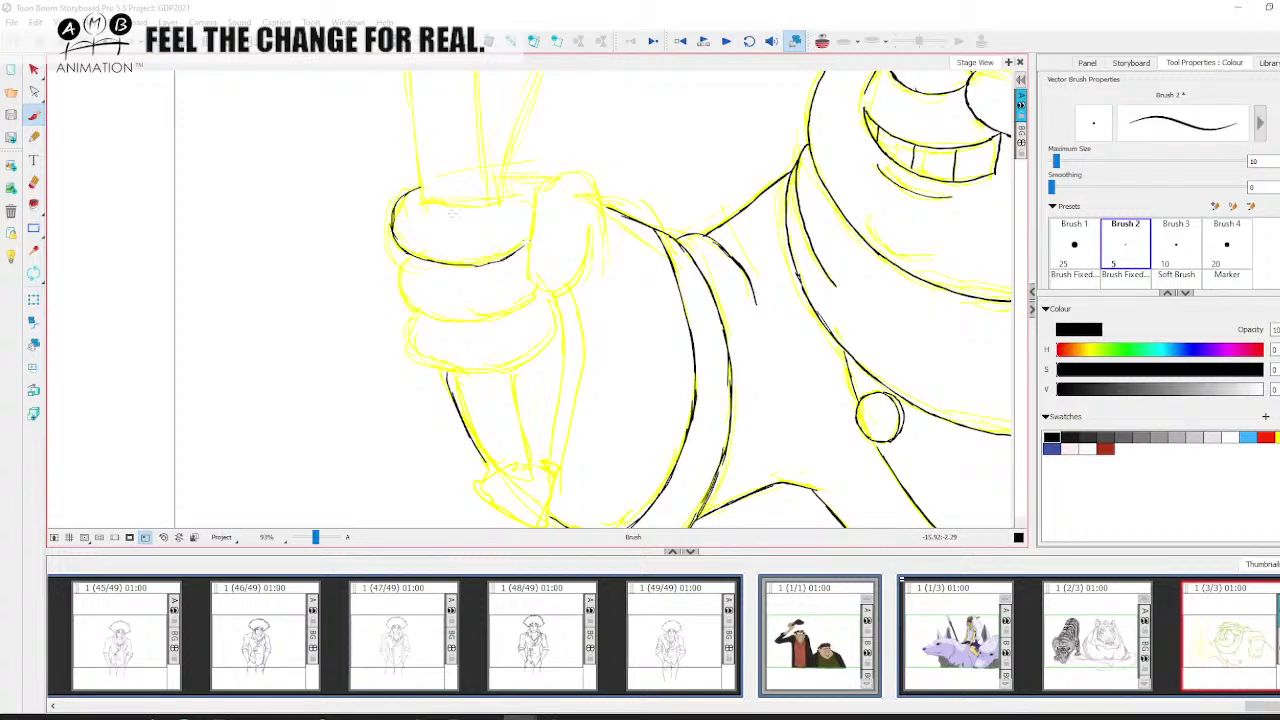
pyautogui.moveTo(420, 201); pyautogui.dragTo(510, 199)
pyautogui.press('space')
pyautogui.moveTo(546, 223); pyautogui.dragTo(512, 252)
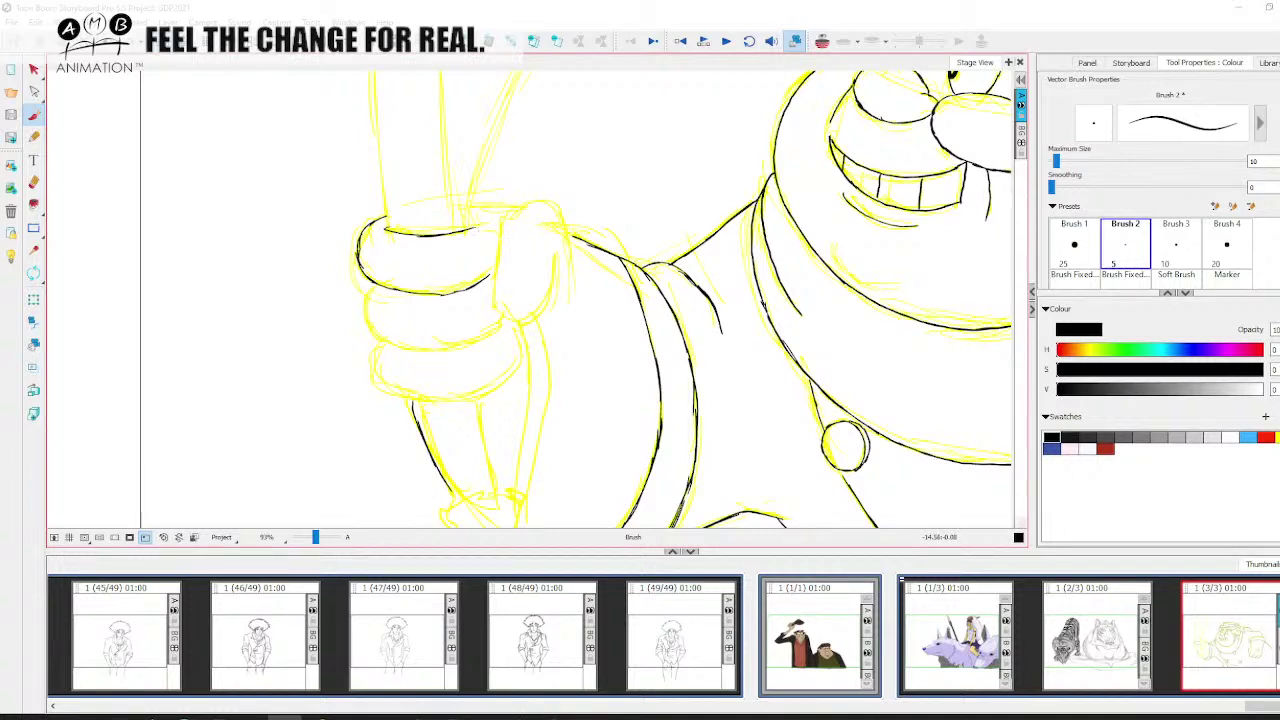
pyautogui.moveTo(477, 228); pyautogui.dragTo(494, 233)
# Ink the second finger and the thumb wrapped around the sword's grip
pyautogui.moveTo(362, 312)
pyautogui.mouseDown()
pyautogui.moveTo(427, 347)
pyautogui.moveTo(500, 318)
pyautogui.mouseUp()
pyautogui.press('space')
pyautogui.moveTo(524, 264)
pyautogui.mouseDown()
pyautogui.moveTo(480, 252)
pyautogui.moveTo(476, 325)
pyautogui.moveTo(518, 328)
pyautogui.mouseUp()
pyautogui.moveTo(478, 250)
pyautogui.mouseDown()
pyautogui.moveTo(494, 227)
pyautogui.moveTo(532, 234)
pyautogui.moveTo(550, 290)
pyautogui.moveTo(592, 195)
pyautogui.mouseUp()
pyautogui.press('space')
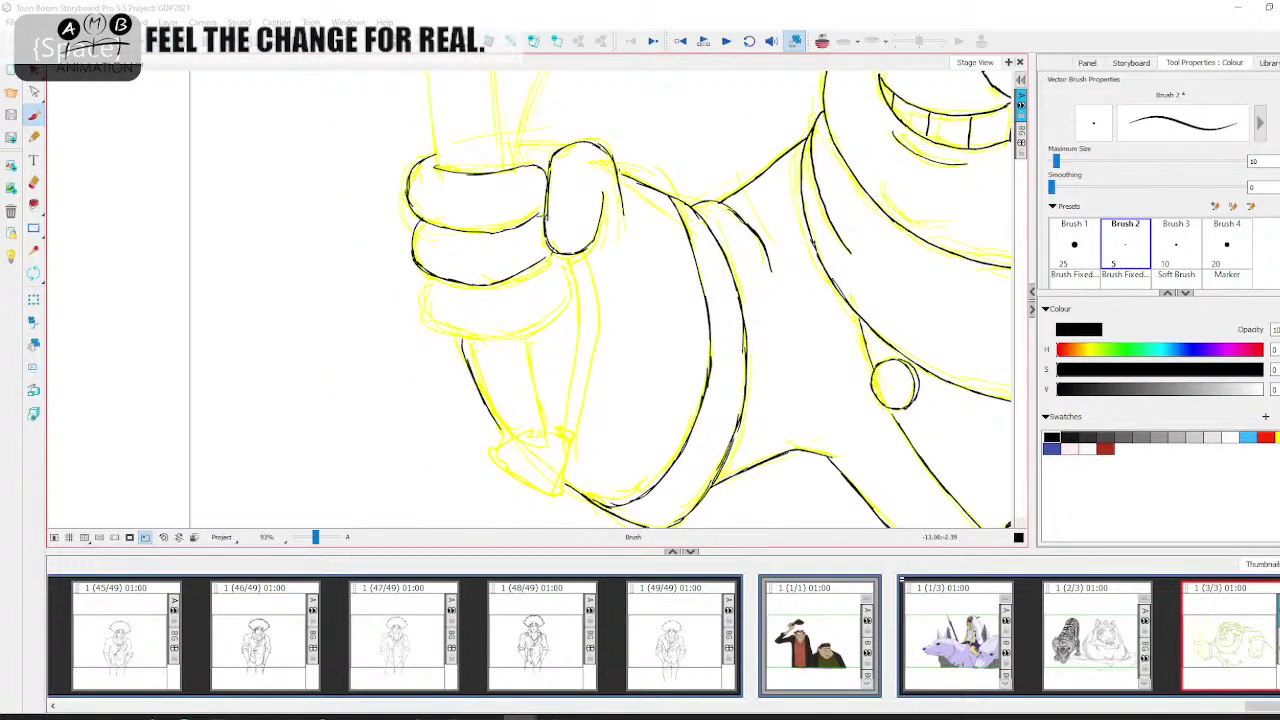
# Ink the third finger's outline below the second finger and add the short line between the top finger and the thumb
pyautogui.moveTo(427, 273)
pyautogui.mouseDown()
pyautogui.moveTo(421, 304)
pyautogui.moveTo(464, 334)
pyautogui.moveTo(548, 318)
pyautogui.mouseUp()
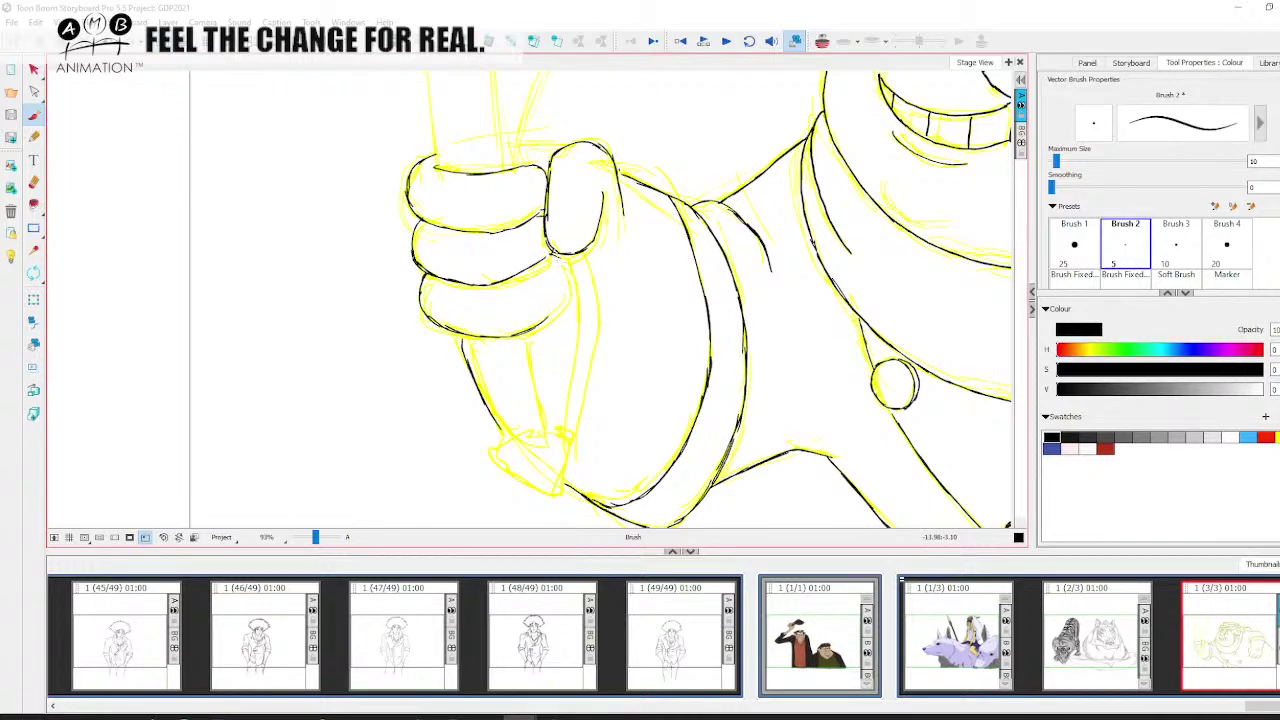
pyautogui.moveTo(552, 254); pyautogui.dragTo(543, 318)
pyautogui.press('space')
pyautogui.moveTo(567, 279); pyautogui.dragTo(549, 346)
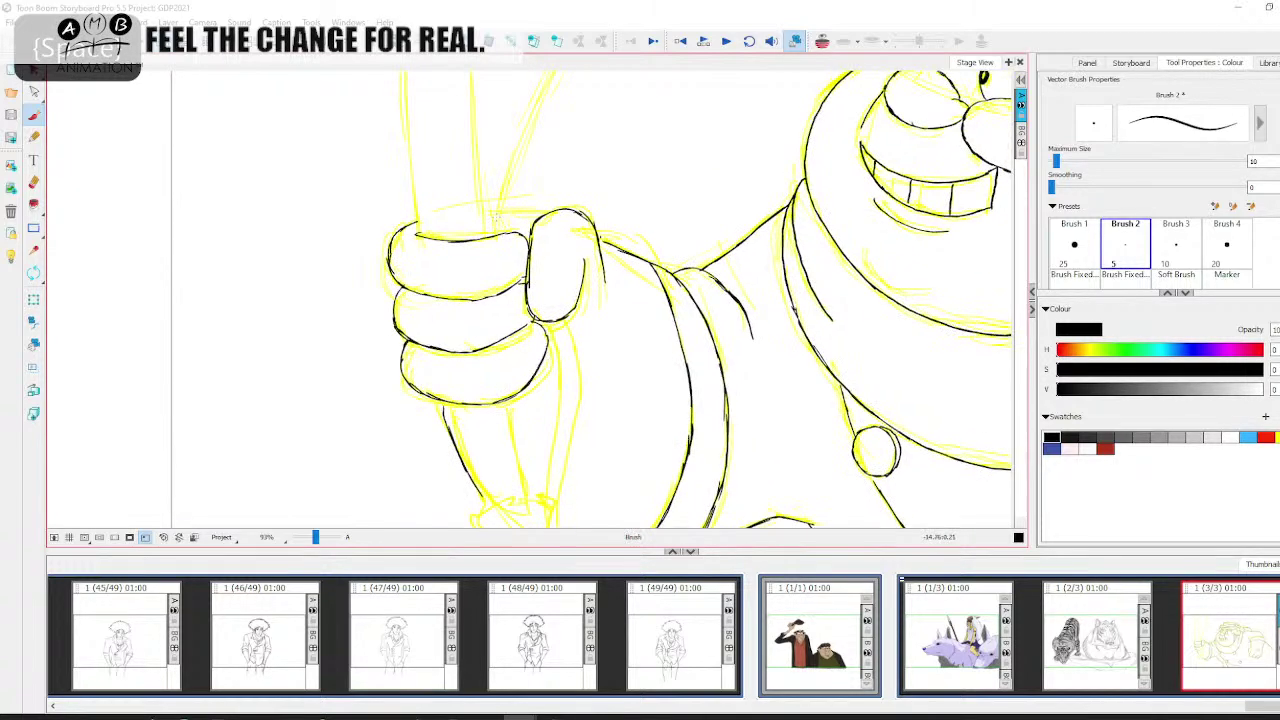
pyautogui.moveTo(514, 213); pyautogui.dragTo(540, 216)
pyautogui.press('space')
pyautogui.moveTo(628, 399); pyautogui.dragTo(608, 271)
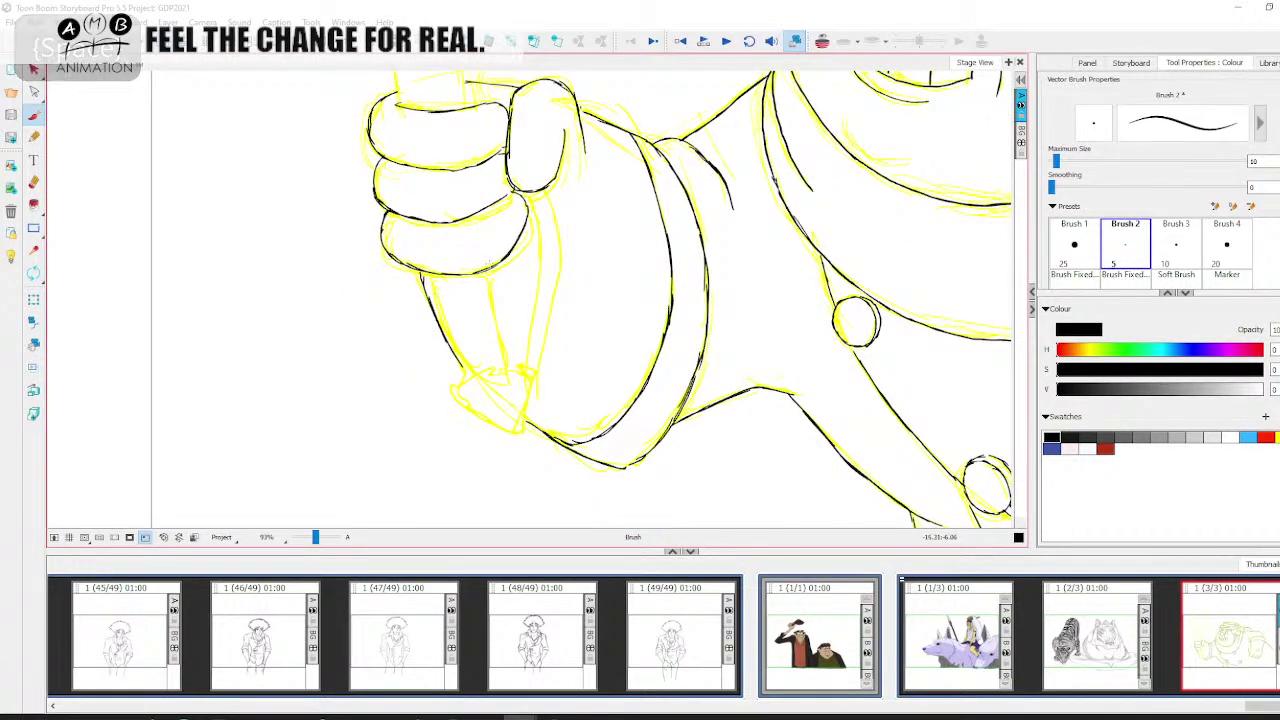
# Ink the lower part of the sword hilt: the grip's inner edge, the small end cap and the narrow strip beside it
pyautogui.moveTo(487, 272)
pyautogui.mouseDown()
pyautogui.moveTo(506, 366)
pyautogui.moveTo(481, 375)
pyautogui.mouseUp()
pyautogui.press('space')
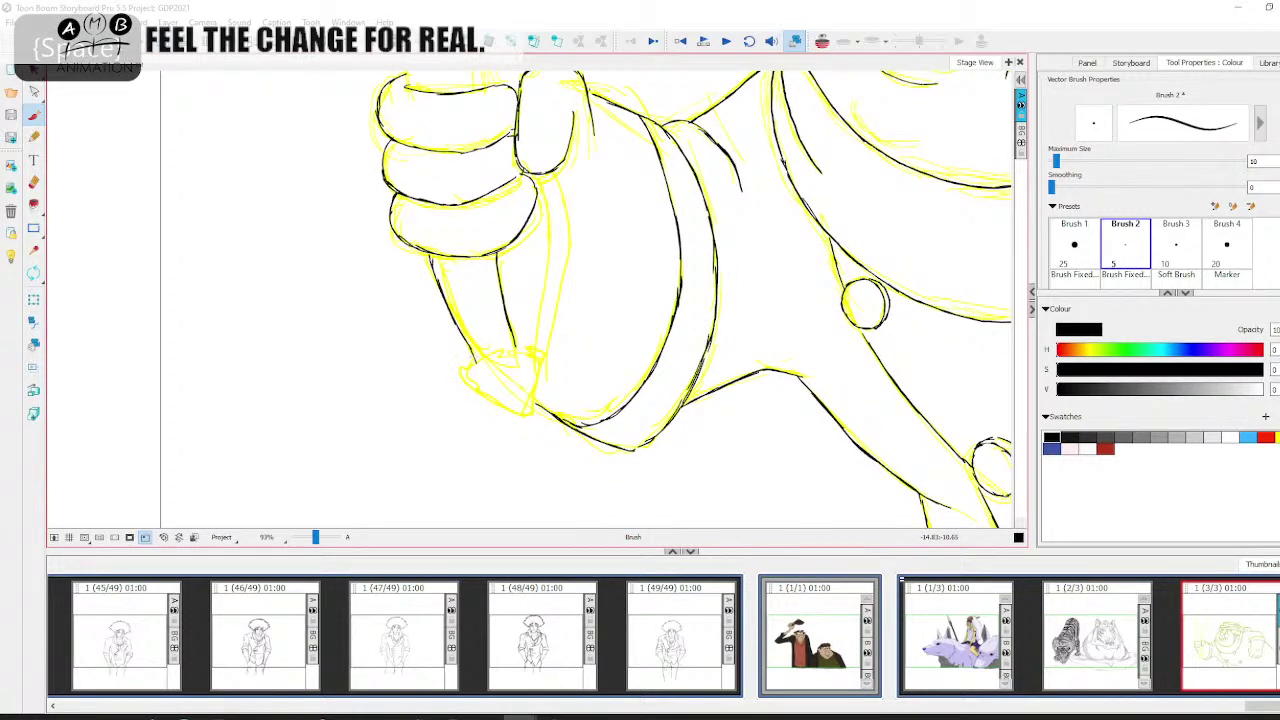
pyautogui.moveTo(467, 369); pyautogui.dragTo(510, 410)
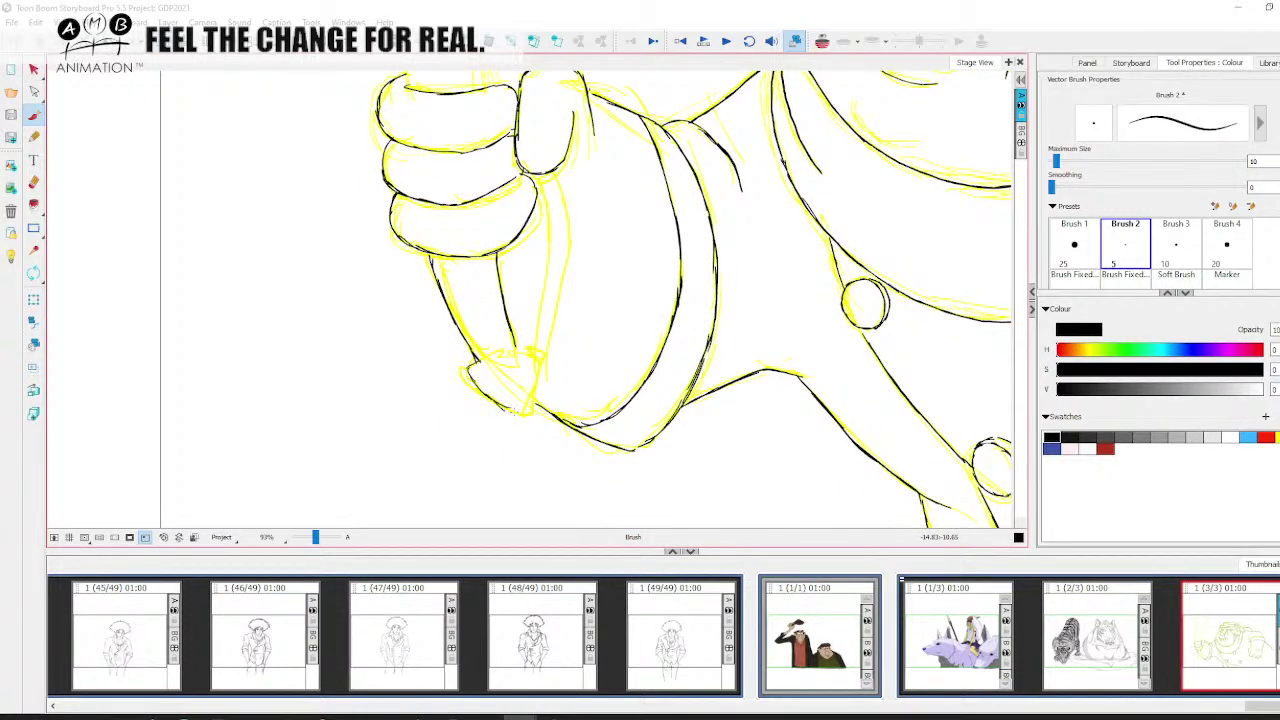
pyautogui.moveTo(515, 353); pyautogui.dragTo(533, 348)
pyautogui.press('space')
pyautogui.moveTo(540, 180); pyautogui.dragTo(533, 400)
pyautogui.moveTo(548, 213)
pyautogui.mouseDown()
pyautogui.moveTo(561, 316)
pyautogui.moveTo(525, 457)
pyautogui.mouseUp()
# Rotate the canvas to lay the sword sideways and ink the two long, nearly parallel lines of its blade
pyautogui.press('space')
pyautogui.moveTo(514, 345); pyautogui.dragTo(544, 481)
pyautogui.moveTo(316, 206); pyautogui.dragTo(334, 312)
pyautogui.click(38, 272)
pyautogui.moveTo(366, 224)
pyautogui.mouseDown()
pyautogui.moveTo(514, 121)
pyautogui.moveTo(583, 128)
pyautogui.moveTo(358, 250)
pyautogui.moveTo(628, 202)
pyautogui.moveTo(902, 192)
pyautogui.mouseUp()
pyautogui.press('space')
pyautogui.click(37, 116)
pyautogui.press('space')
pyautogui.press('space')
pyautogui.moveTo(443, 305)
pyautogui.mouseDown()
pyautogui.moveTo(480, 274)
pyautogui.moveTo(602, 250)
pyautogui.moveTo(920, 222)
pyautogui.mouseUp()
pyautogui.press('space')
pyautogui.moveTo(460, 307)
pyautogui.mouseDown()
pyautogui.moveTo(467, 253)
pyautogui.moveTo(490, 238)
pyautogui.mouseUp()
# Rotate the canvas further and ink the outer line of the blade's wavy cutting edge, starting from the hand
pyautogui.click(35, 274)
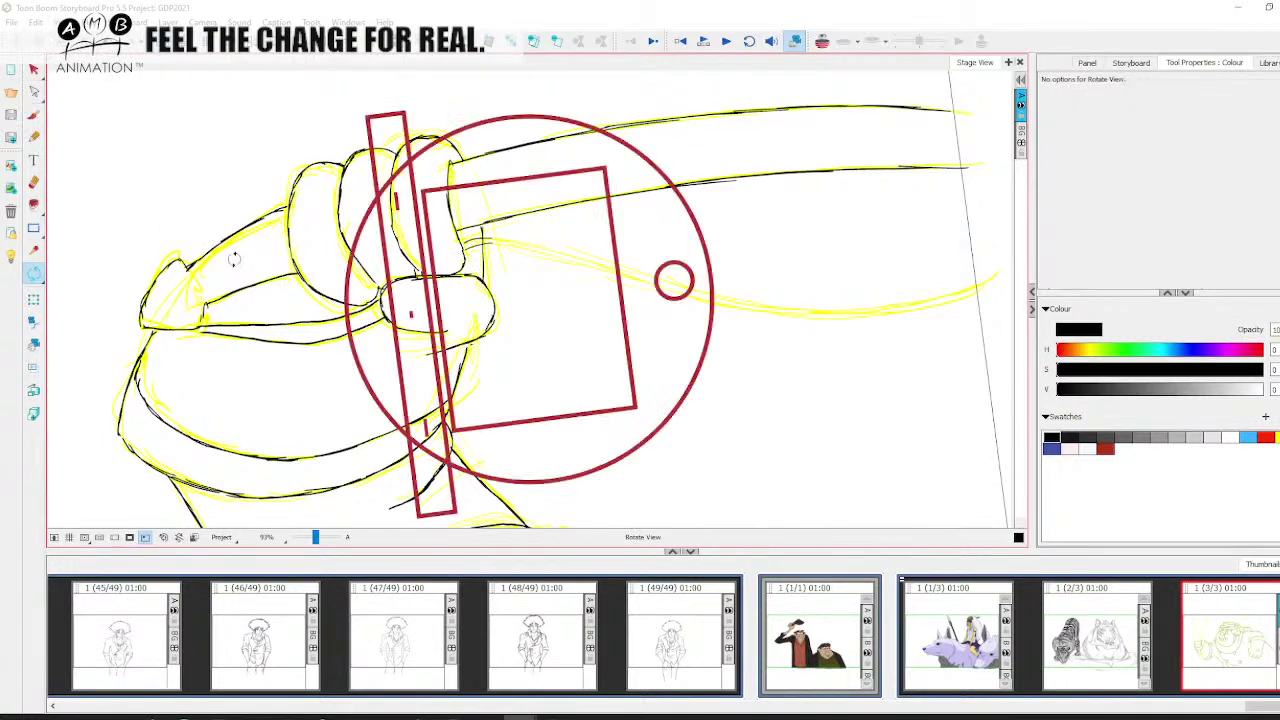
pyautogui.moveTo(234, 257); pyautogui.dragTo(247, 394)
pyautogui.click(35, 117)
pyautogui.press('space')
pyautogui.moveTo(497, 258)
pyautogui.mouseDown()
pyautogui.moveTo(388, 318)
pyautogui.moveTo(604, 282)
pyautogui.mouseUp()
pyautogui.press('space')
pyautogui.moveTo(600, 265)
pyautogui.mouseDown()
pyautogui.moveTo(485, 296)
pyautogui.moveTo(538, 297)
pyautogui.moveTo(584, 271)
pyautogui.mouseUp()
pyautogui.press('space')
pyautogui.moveTo(574, 280)
pyautogui.mouseDown()
pyautogui.moveTo(485, 321)
pyautogui.moveTo(574, 258)
pyautogui.mouseUp()
pyautogui.moveTo(536, 283); pyautogui.dragTo(603, 236)
pyautogui.moveTo(568, 261); pyautogui.dragTo(619, 219)
pyautogui.press('space')
pyautogui.moveTo(348, 337); pyautogui.dragTo(471, 266)
# Erase part of the blade's curved outer line and ink a second line running parallel along its inner side
pyautogui.click(35, 273)
pyautogui.moveTo(56, 255); pyautogui.dragTo(89, 177)
pyautogui.click(34, 183)
pyautogui.moveTo(496, 270); pyautogui.dragTo(540, 242)
pyautogui.click(34, 115)
pyautogui.moveTo(332, 420)
pyautogui.mouseDown()
pyautogui.moveTo(458, 292)
pyautogui.moveTo(593, 228)
pyautogui.mouseUp()
pyautogui.hotkey('ctrl', 'z')
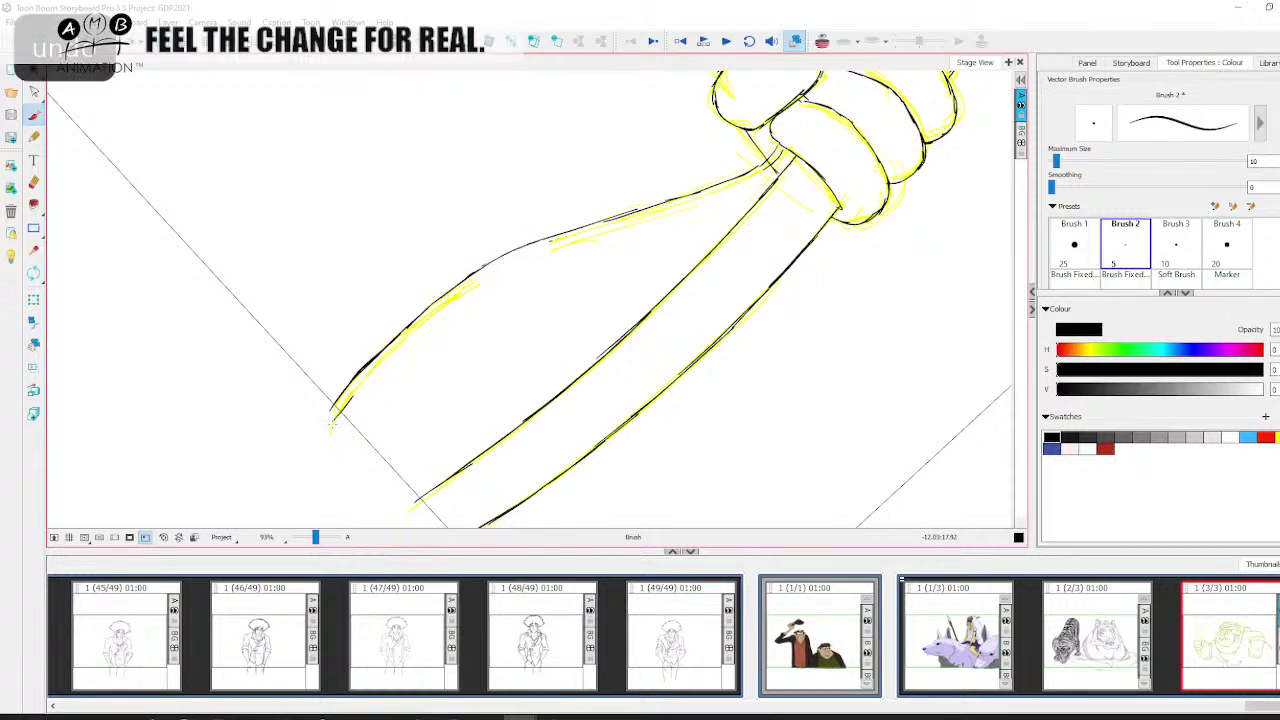
pyautogui.moveTo(330, 422)
pyautogui.mouseDown()
pyautogui.moveTo(472, 292)
pyautogui.moveTo(568, 244)
pyautogui.mouseUp()
# Reset the canvas rotation, show the whole character and delete all the yellow rough sketch lines
pyautogui.press('space')
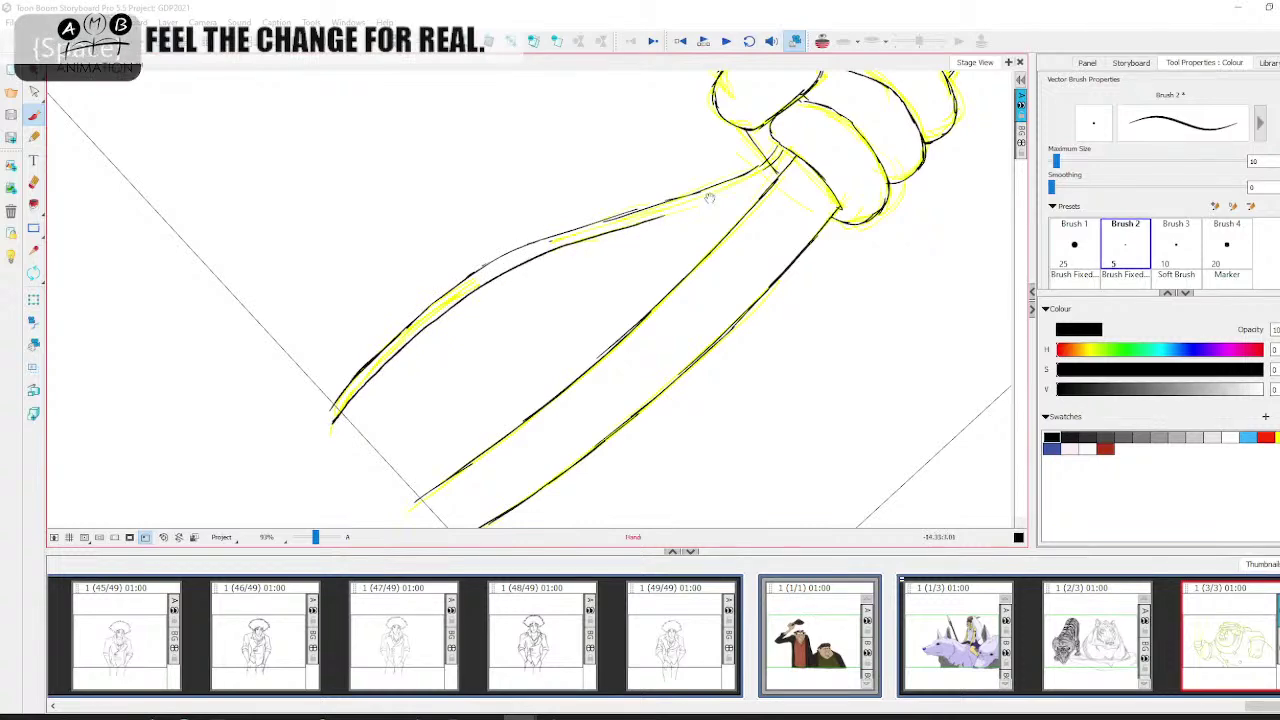
pyautogui.moveTo(647, 222); pyautogui.dragTo(503, 298)
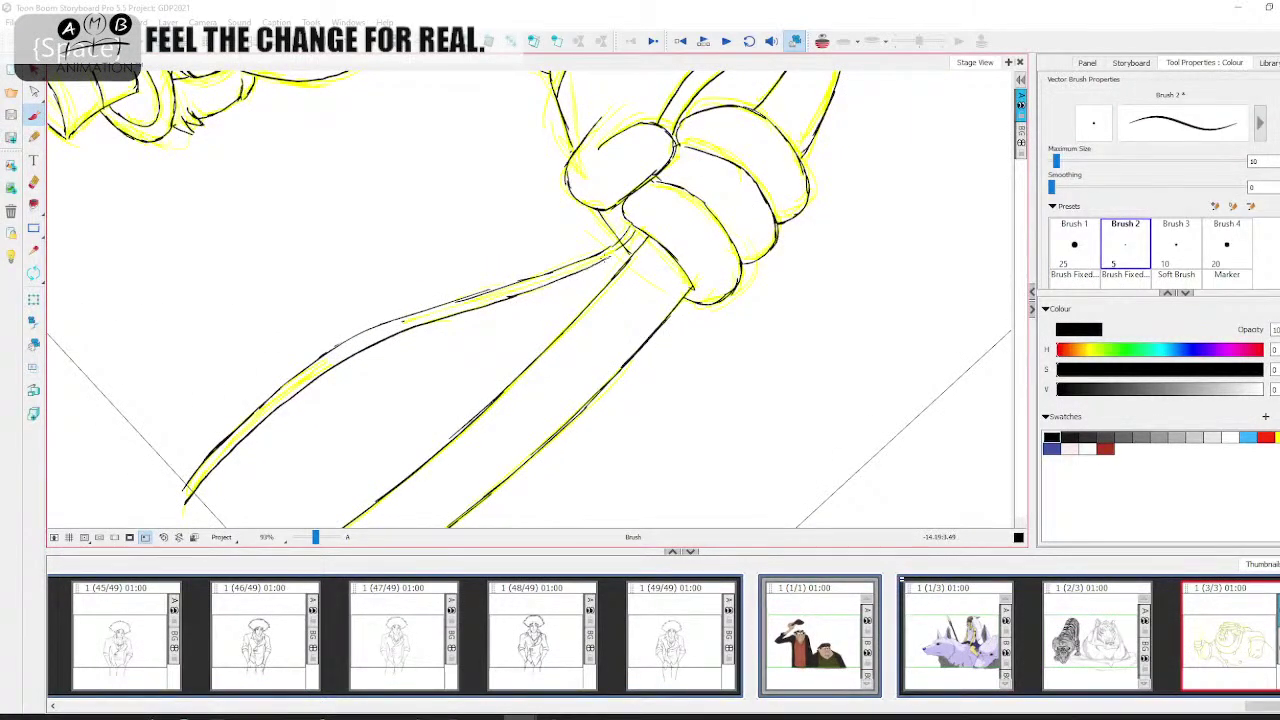
pyautogui.press('space')
pyautogui.moveTo(390, 247); pyautogui.dragTo(475, 397)
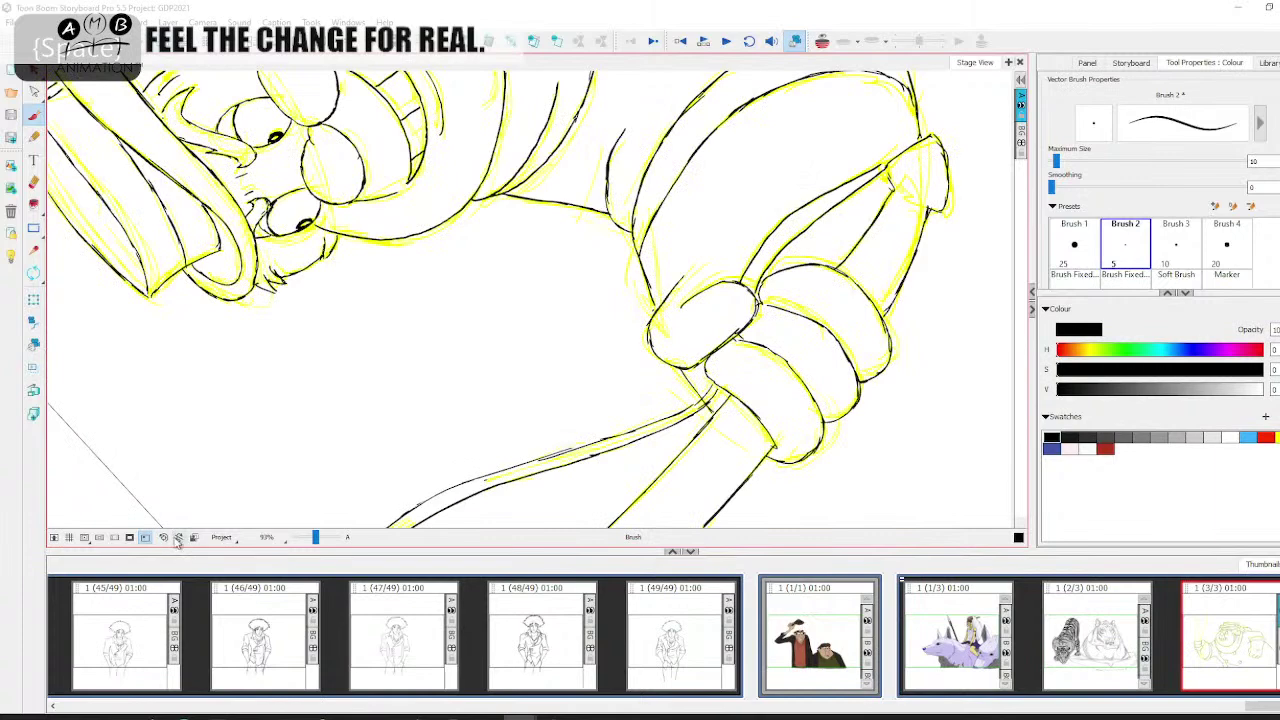
pyautogui.click(164, 537)
pyautogui.press('space')
pyautogui.moveTo(386, 294); pyautogui.dragTo(329, 279)
pyautogui.click(33, 91)
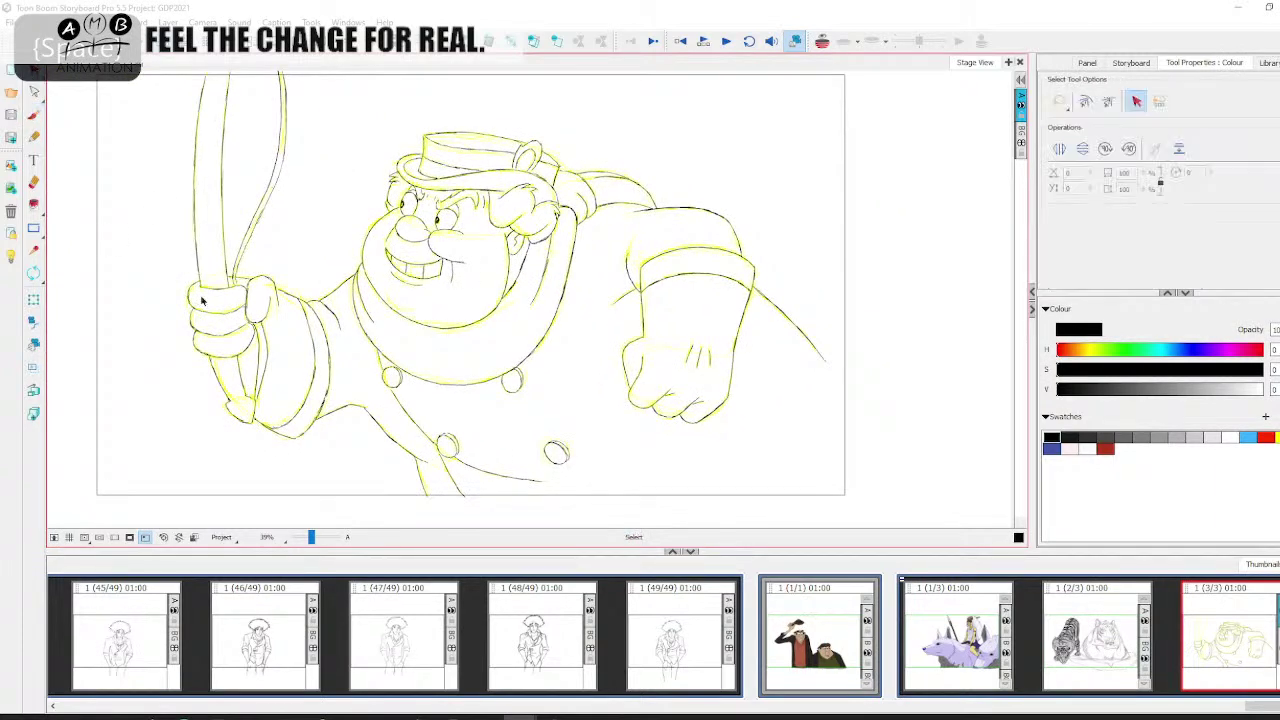
pyautogui.click(640, 240)
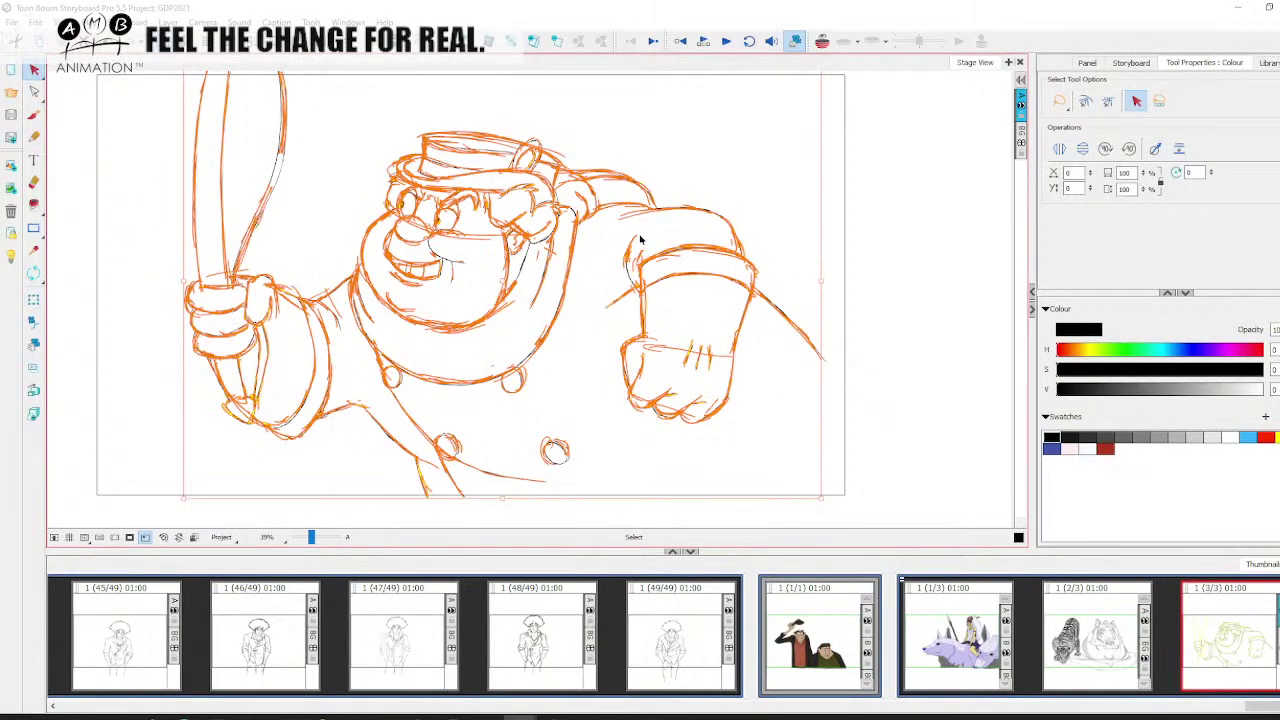
pyautogui.press('Delete')
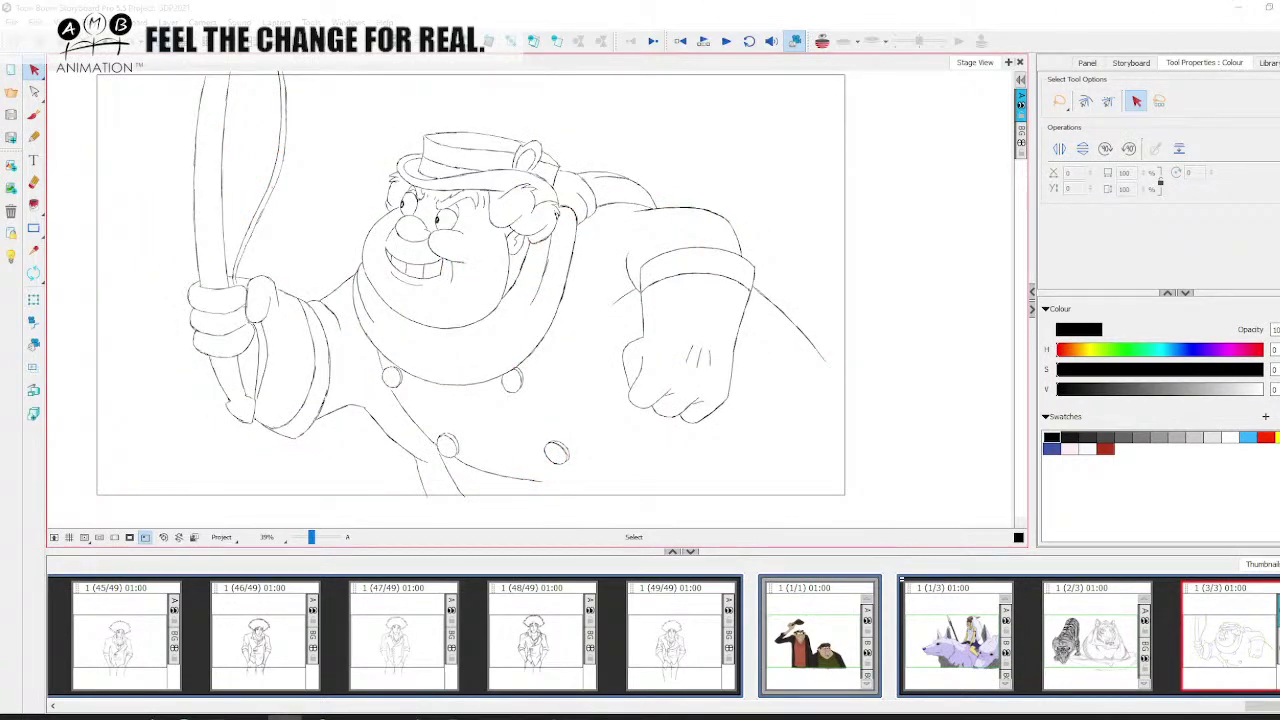
# Check the inked character in a mirrored view, restore the normal view and save the project
pyautogui.click(33, 115)
pyautogui.click(128, 22)
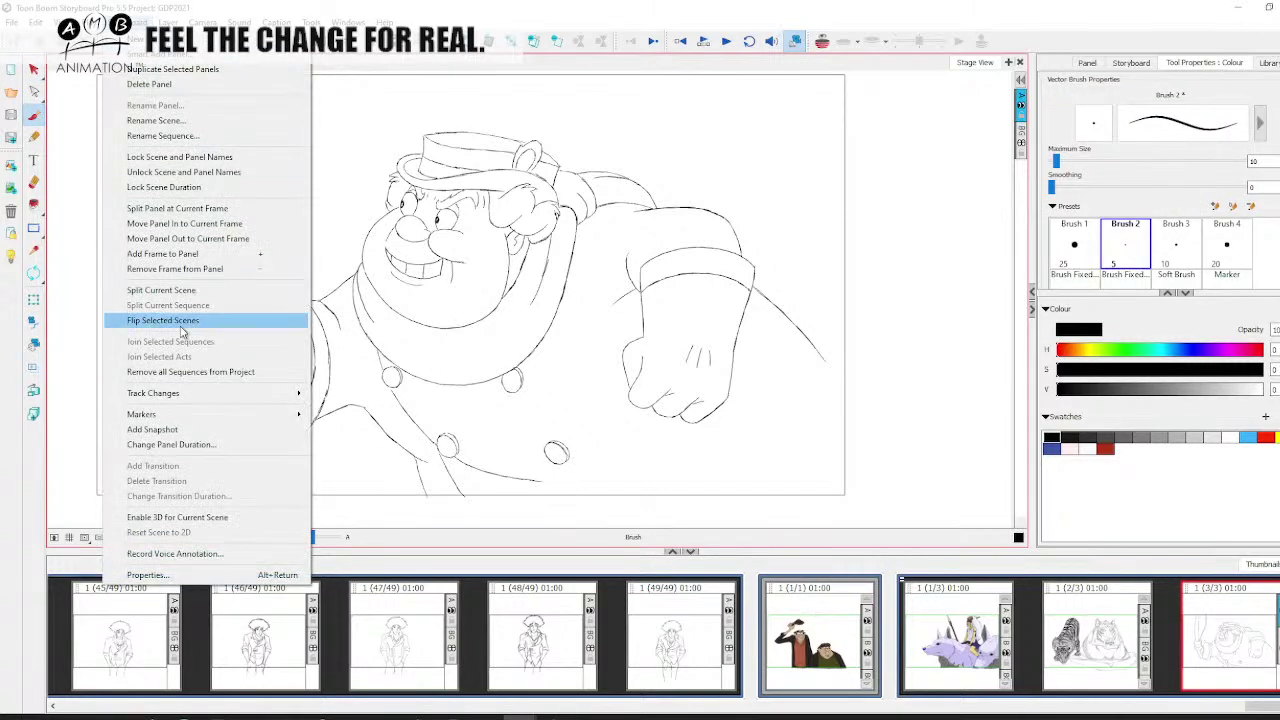
pyautogui.click(182, 318)
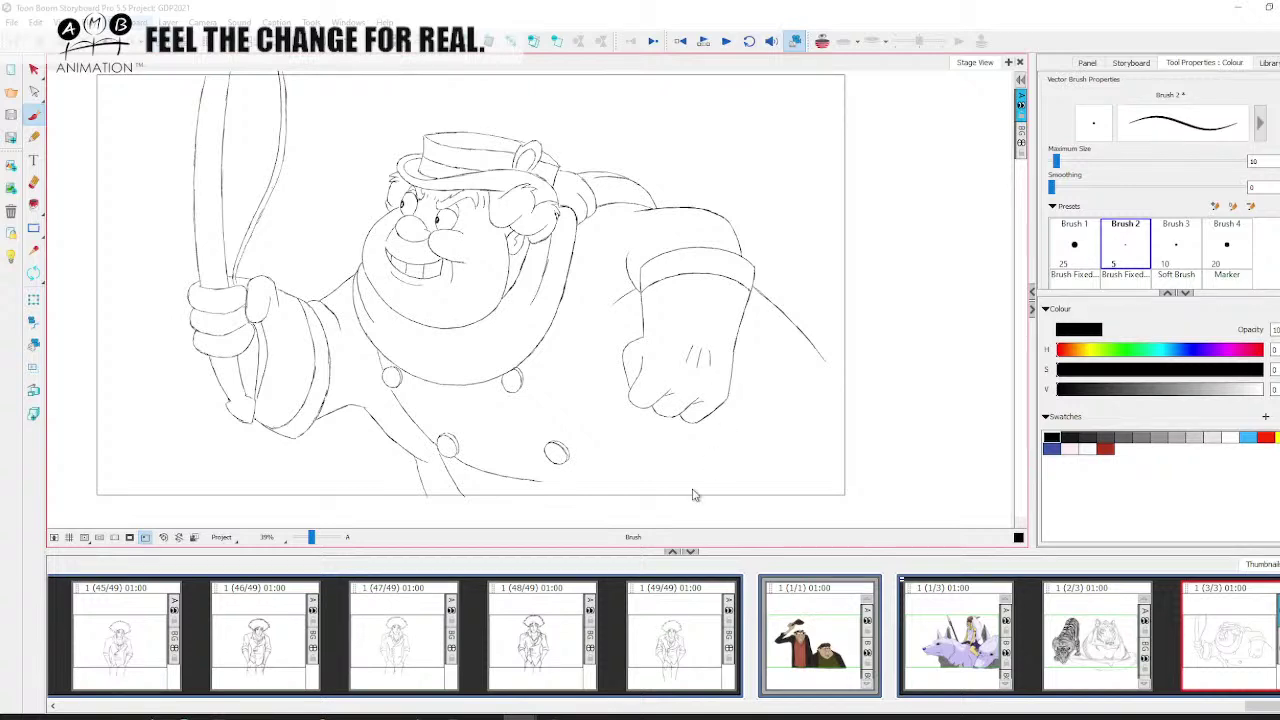
pyautogui.press('4')
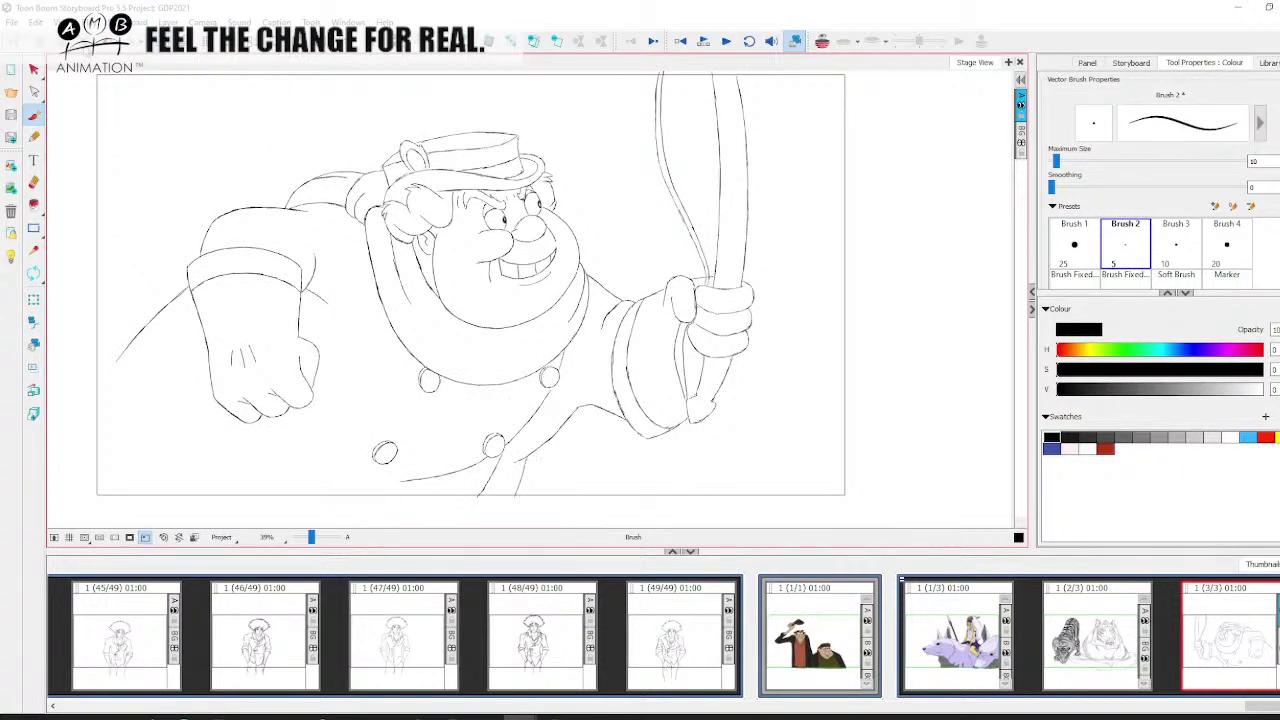
pyautogui.click(42, 24)
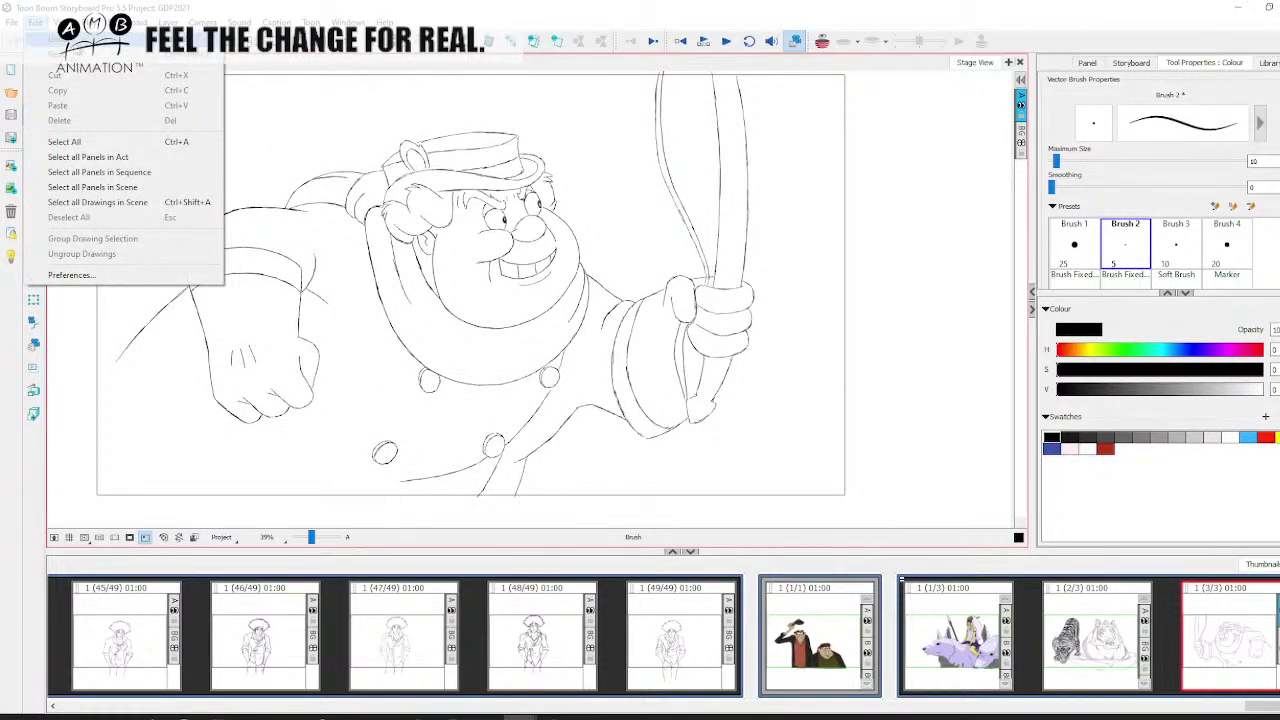
pyautogui.click(80, 54)
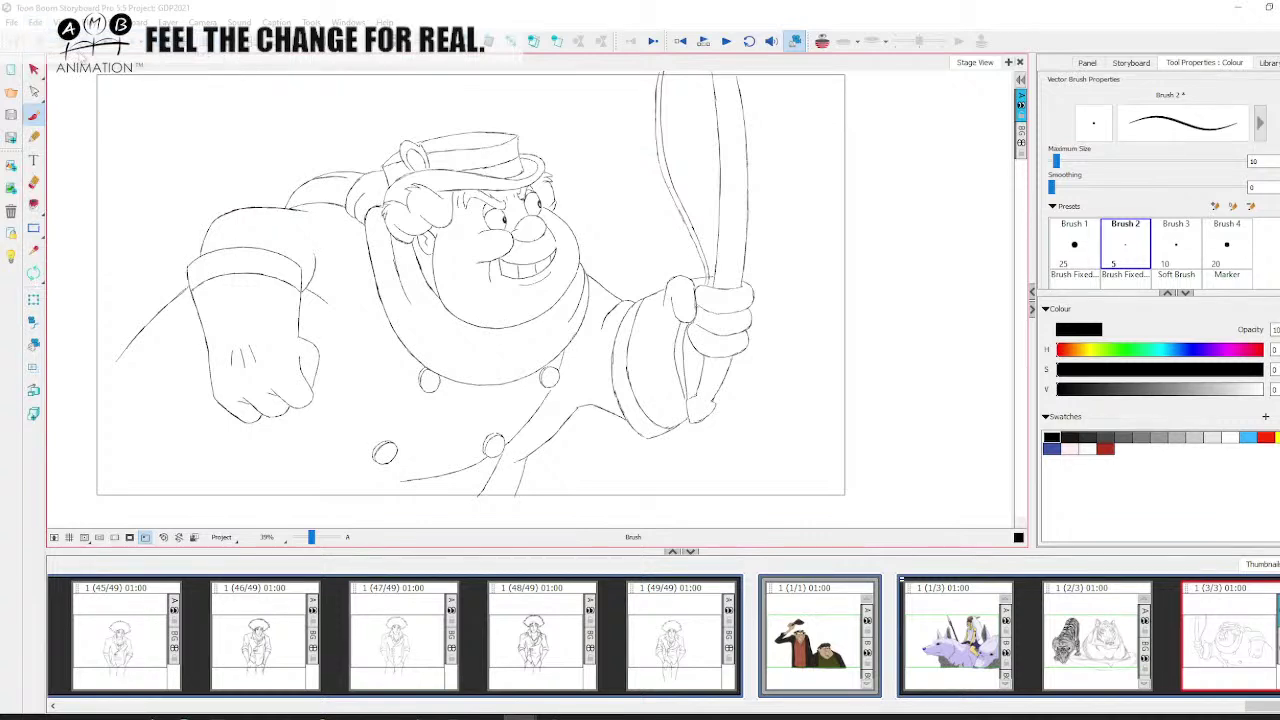
pyautogui.press('4')
pyautogui.hotkey('ctrl', 's')
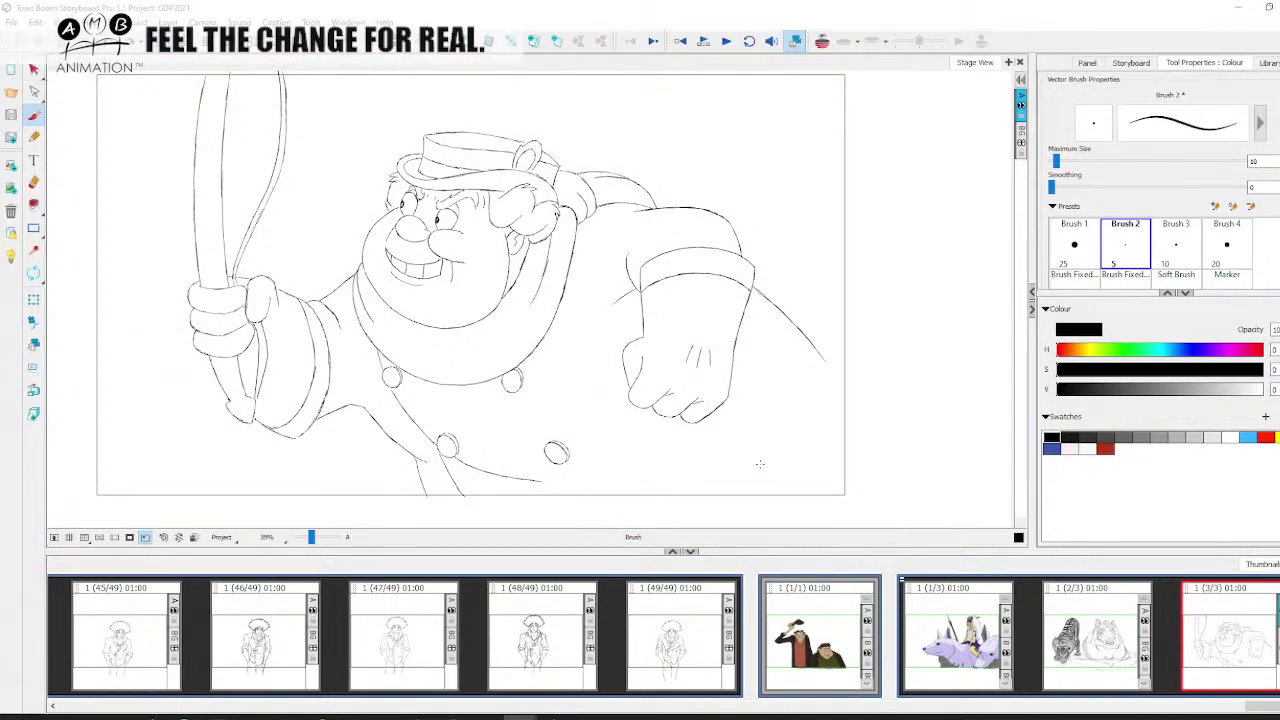
# Set the brush colour to dark red and sketch a long arm bone's rounded upper end and shaft in the empty area beside the frame
pyautogui.moveTo(314, 538); pyautogui.dragTo(313, 538)
pyautogui.press('space')
pyautogui.moveTo(763, 437); pyautogui.dragTo(515, 423)
pyautogui.click(1107, 449)
pyautogui.click(38, 119)
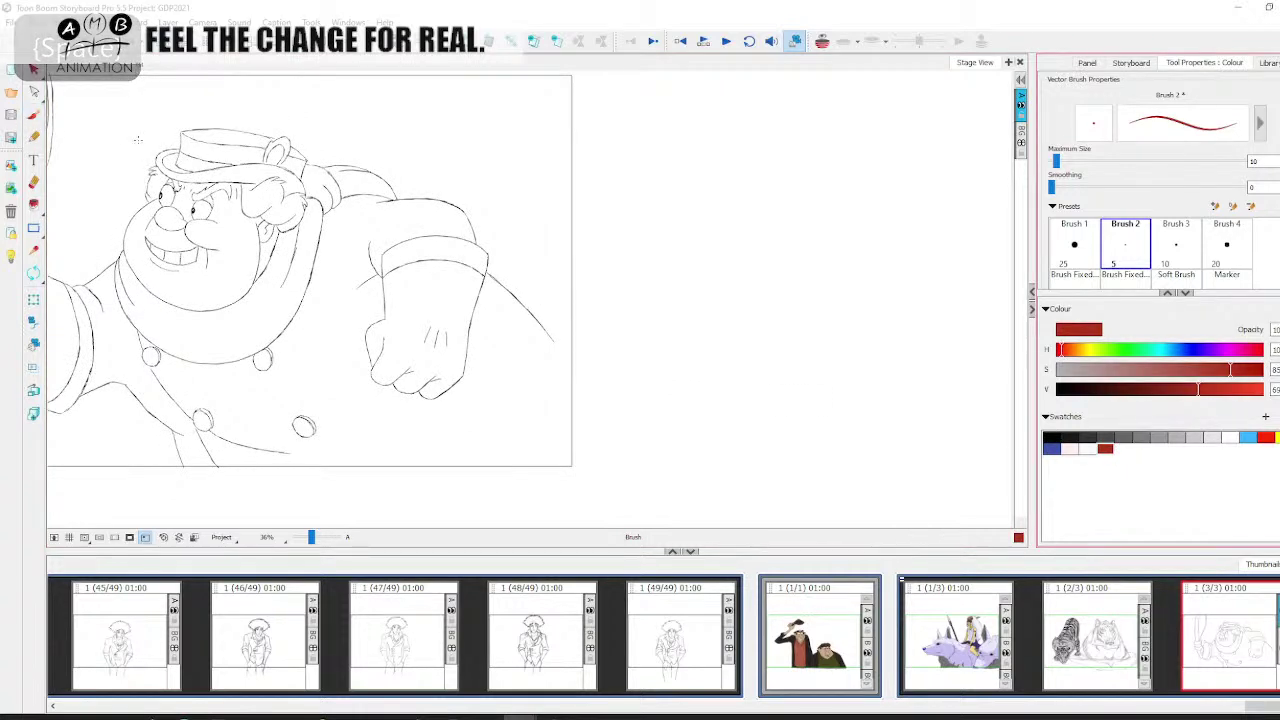
pyautogui.press('space')
pyautogui.moveTo(741, 346); pyautogui.dragTo(582, 380)
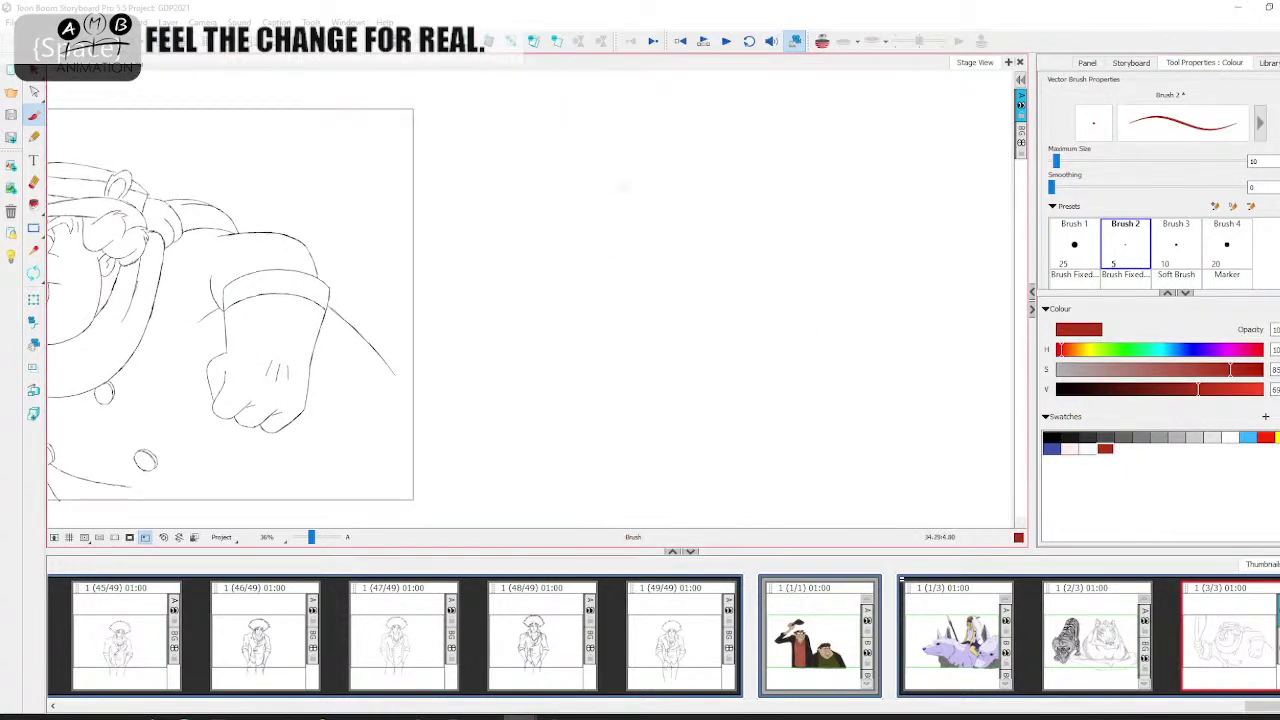
pyautogui.moveTo(612, 172)
pyautogui.mouseDown()
pyautogui.moveTo(628, 218)
pyautogui.moveTo(640, 158)
pyautogui.moveTo(662, 182)
pyautogui.mouseUp()
pyautogui.moveTo(660, 178); pyautogui.dragTo(680, 280)
pyautogui.moveTo(630, 205); pyautogui.dragTo(668, 335)
pyautogui.moveTo(656, 292); pyautogui.dragTo(670, 354)
pyautogui.moveTo(666, 258); pyautogui.dragTo(735, 410)
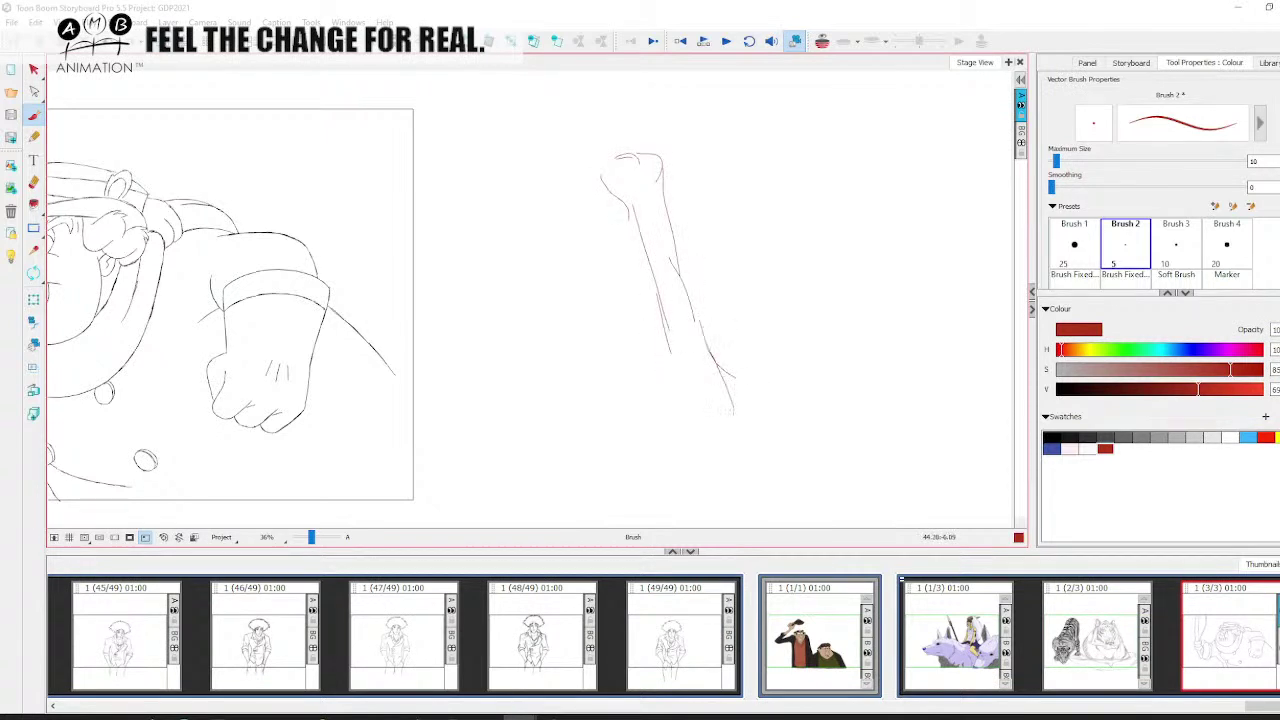
# Sketch the arm bone's lower shaft and flared bottom end, and reinforce its inner contour
pyautogui.moveTo(664, 325); pyautogui.dragTo(690, 414)
pyautogui.moveTo(674, 330); pyautogui.dragTo(688, 404)
pyautogui.moveTo(702, 414)
pyautogui.mouseDown()
pyautogui.moveTo(696, 444)
pyautogui.moveTo(728, 462)
pyautogui.mouseUp()
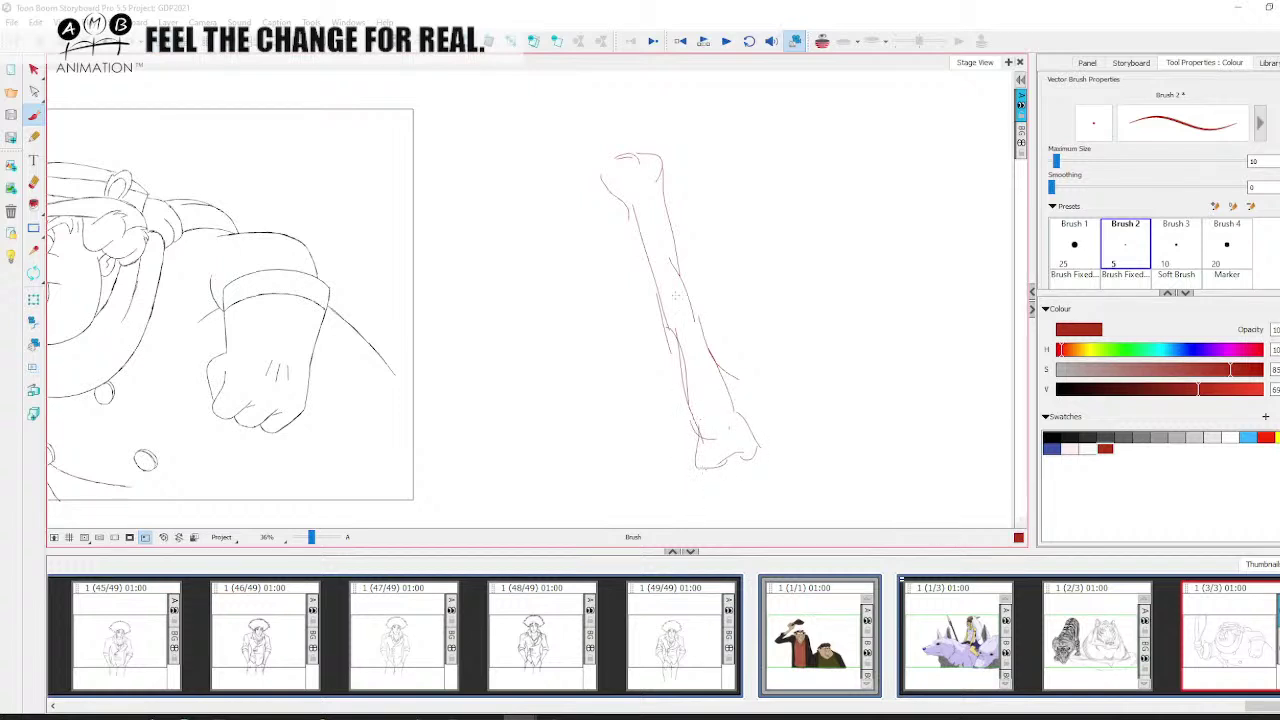
pyautogui.moveTo(660, 278); pyautogui.dragTo(670, 336)
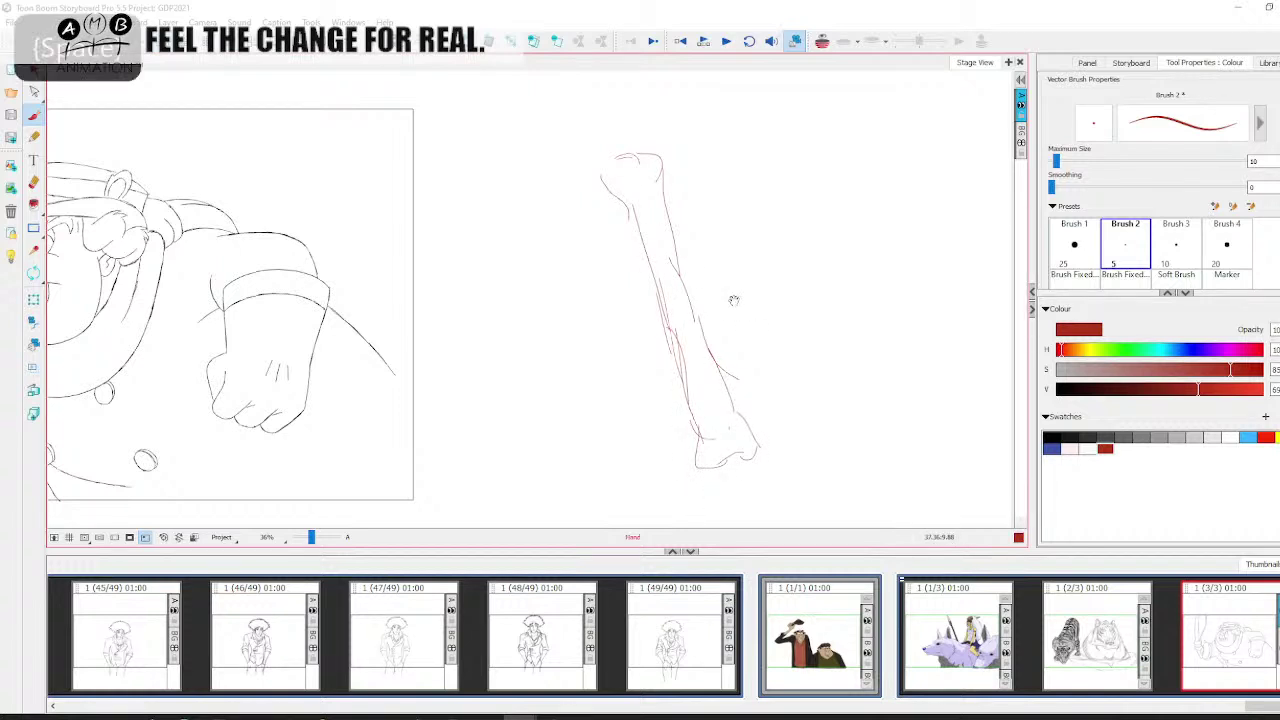
# Sketch a second upright bone with a knobbed upper end to the right of the first one
pyautogui.scroll(1, 731, 297)
pyautogui.moveTo(740, 165)
pyautogui.mouseDown()
pyautogui.moveTo(752, 268)
pyautogui.moveTo(798, 176)
pyautogui.moveTo(802, 356)
pyautogui.mouseUp()
pyautogui.moveTo(770, 244); pyautogui.dragTo(780, 400)
pyautogui.moveTo(780, 390)
pyautogui.mouseDown()
pyautogui.moveTo(786, 456)
pyautogui.moveTo(801, 356)
pyautogui.mouseUp()
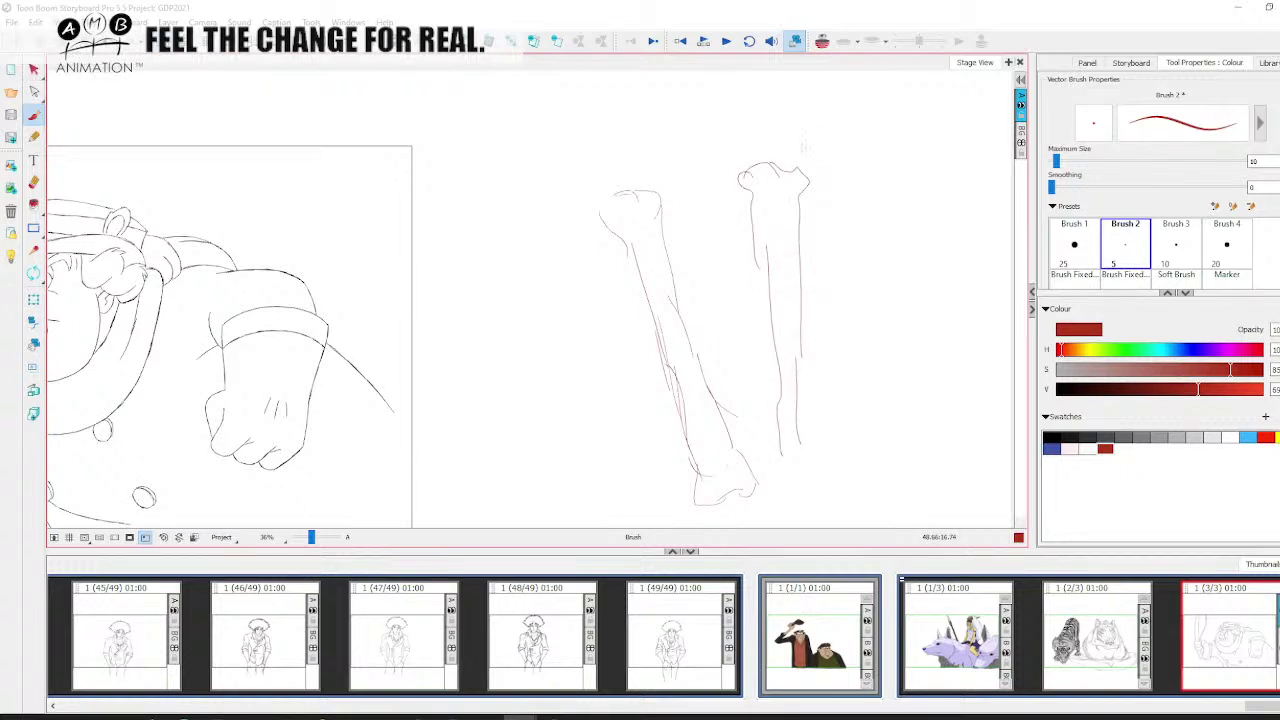
# Sketch loose muscle contours around the second bone's upper end and a curved, hooked stroke reaching across to it
pyautogui.moveTo(749, 155); pyautogui.dragTo(708, 207)
pyautogui.moveTo(711, 228); pyautogui.dragTo(724, 280)
pyautogui.moveTo(708, 257); pyautogui.dragTo(742, 275)
pyautogui.moveTo(786, 152)
pyautogui.mouseDown()
pyautogui.moveTo(857, 206)
pyautogui.moveTo(818, 251)
pyautogui.mouseUp()
pyautogui.press('space')
pyautogui.moveTo(823, 280)
pyautogui.mouseDown()
pyautogui.moveTo(760, 288)
pyautogui.moveTo(657, 249)
pyautogui.mouseUp()
pyautogui.moveTo(522, 254)
pyautogui.mouseDown()
pyautogui.moveTo(604, 236)
pyautogui.moveTo(588, 222)
pyautogui.mouseUp()
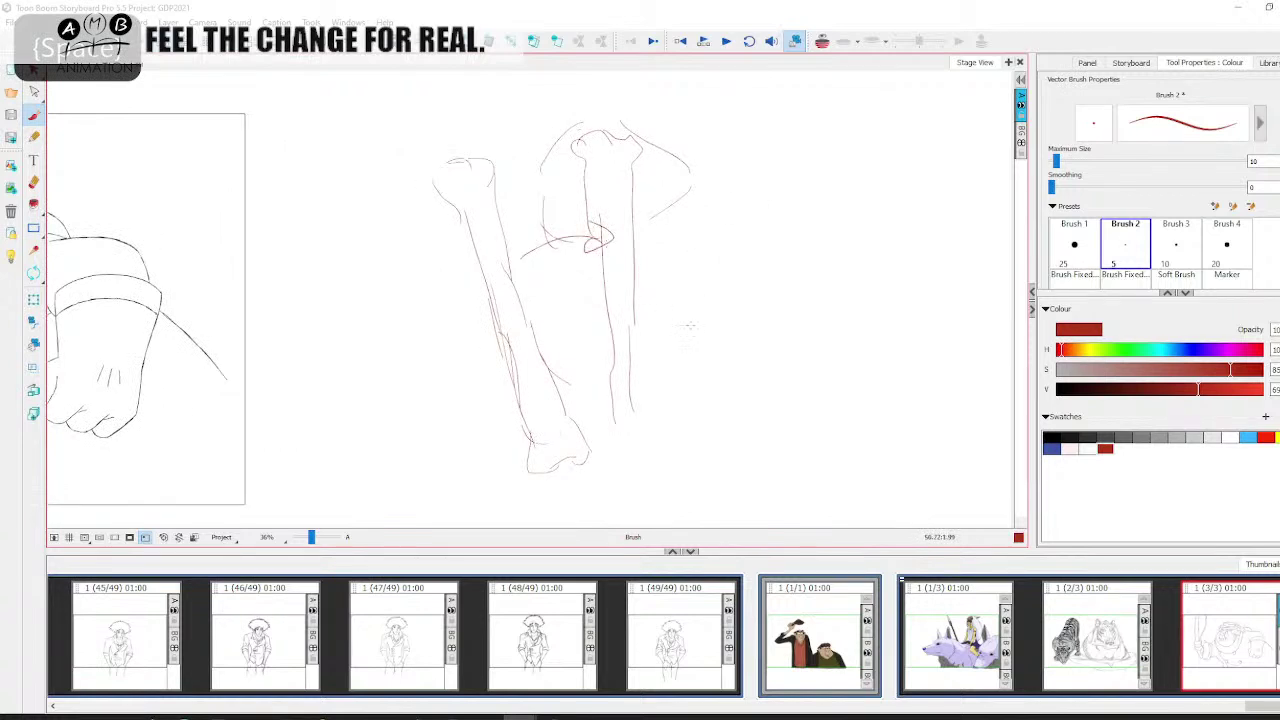
# Add a short horizontal stroke to the right of the bones and a long curved line across the first bone
pyautogui.moveTo(678, 323); pyautogui.dragTo(736, 327)
pyautogui.press('space')
pyautogui.moveTo(714, 339); pyautogui.dragTo(746, 317)
pyautogui.moveTo(555, 128); pyautogui.dragTo(543, 308)
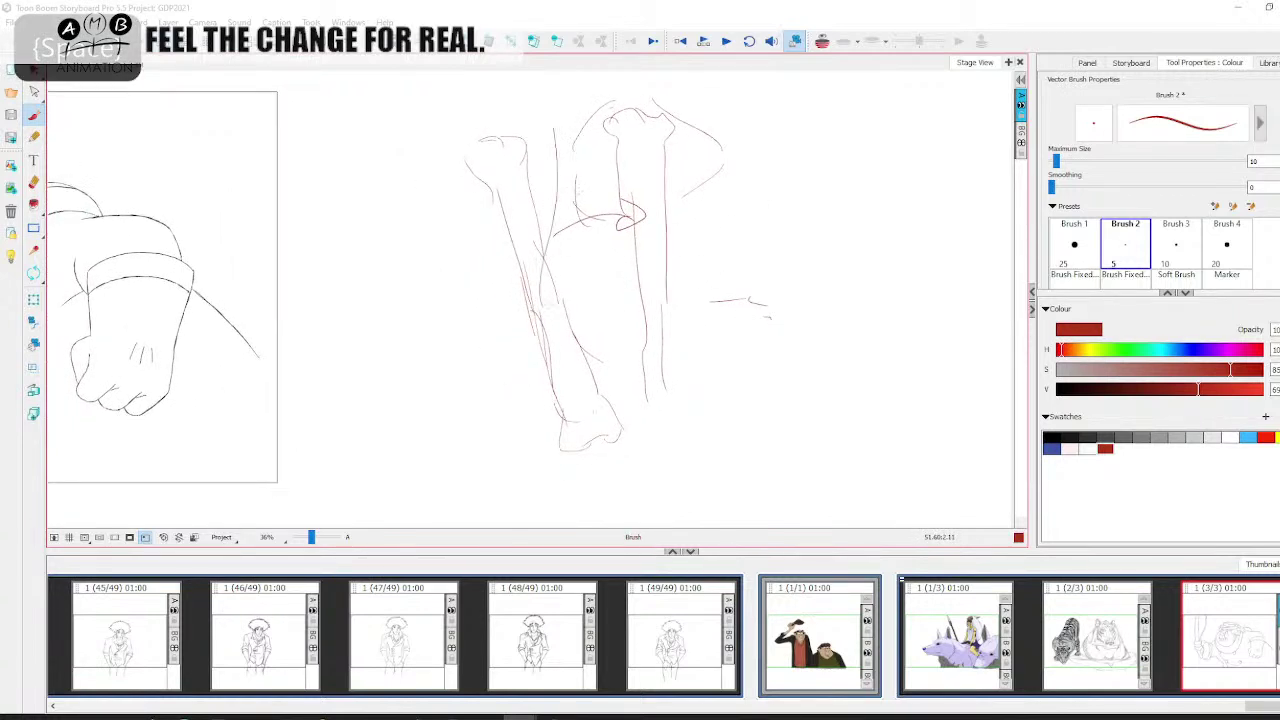
pyautogui.press('space')
pyautogui.moveTo(627, 278); pyautogui.dragTo(608, 346)
# Sketch a triangular shoulder blade to the right of the bones, with its upper ridge and an oval joint at its outer corner
pyautogui.moveTo(823, 270)
pyautogui.mouseDown()
pyautogui.moveTo(726, 274)
pyautogui.moveTo(636, 250)
pyautogui.mouseUp()
pyautogui.moveTo(729, 156); pyautogui.dragTo(757, 164)
pyautogui.moveTo(738, 151)
pyautogui.mouseDown()
pyautogui.moveTo(688, 162)
pyautogui.moveTo(666, 212)
pyautogui.moveTo(670, 255)
pyautogui.mouseUp()
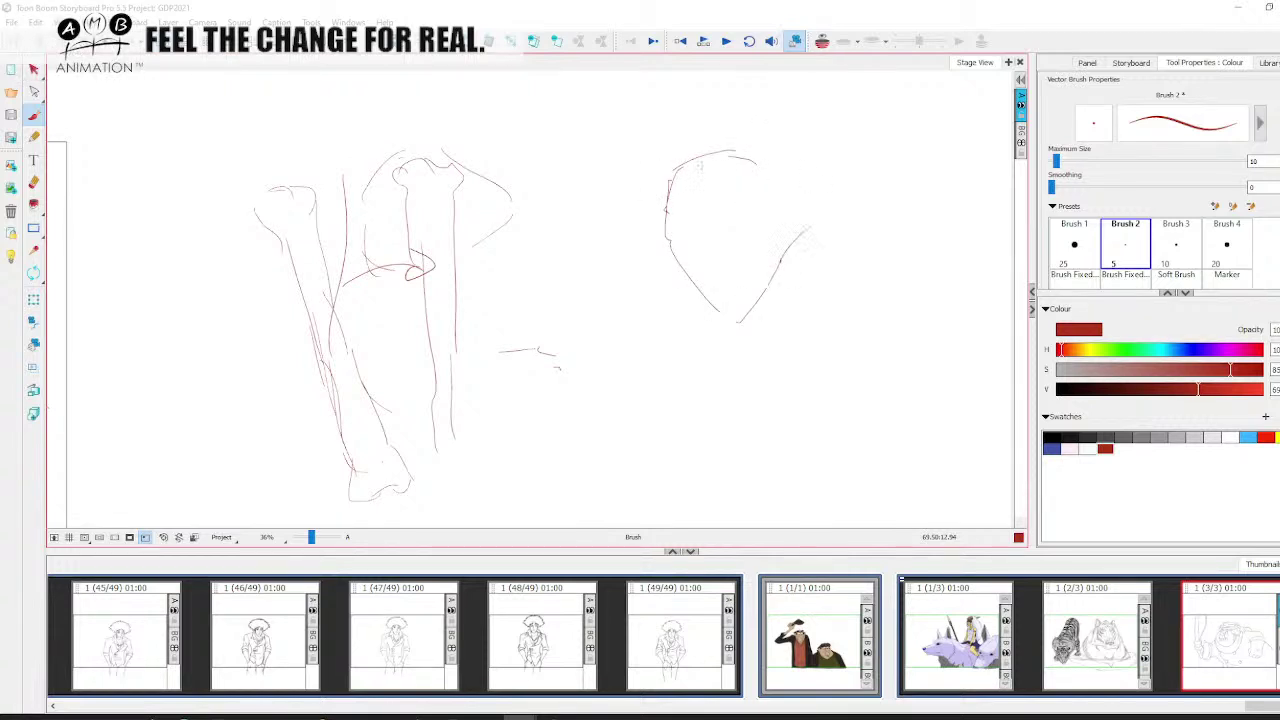
pyautogui.moveTo(699, 165); pyautogui.dragTo(821, 195)
pyautogui.moveTo(688, 196); pyautogui.dragTo(660, 246)
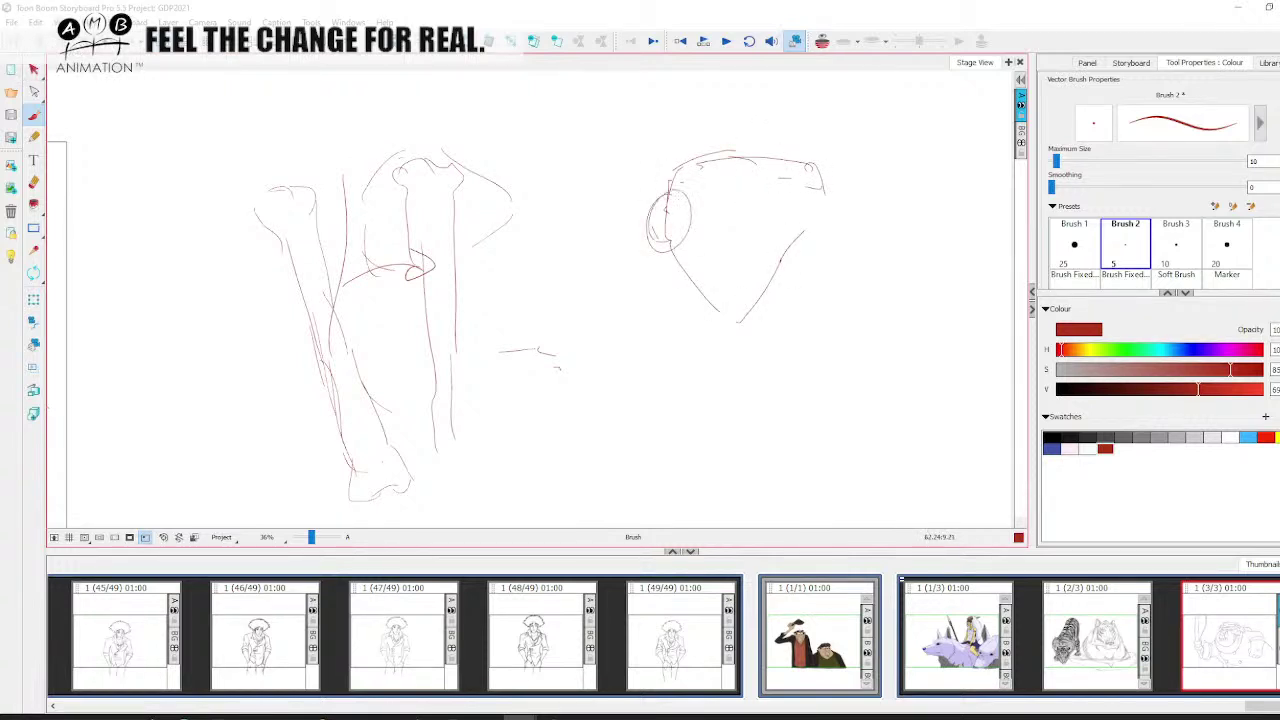
pyautogui.moveTo(672, 170)
pyautogui.mouseDown()
pyautogui.moveTo(712, 214)
pyautogui.moveTo(829, 178)
pyautogui.mouseUp()
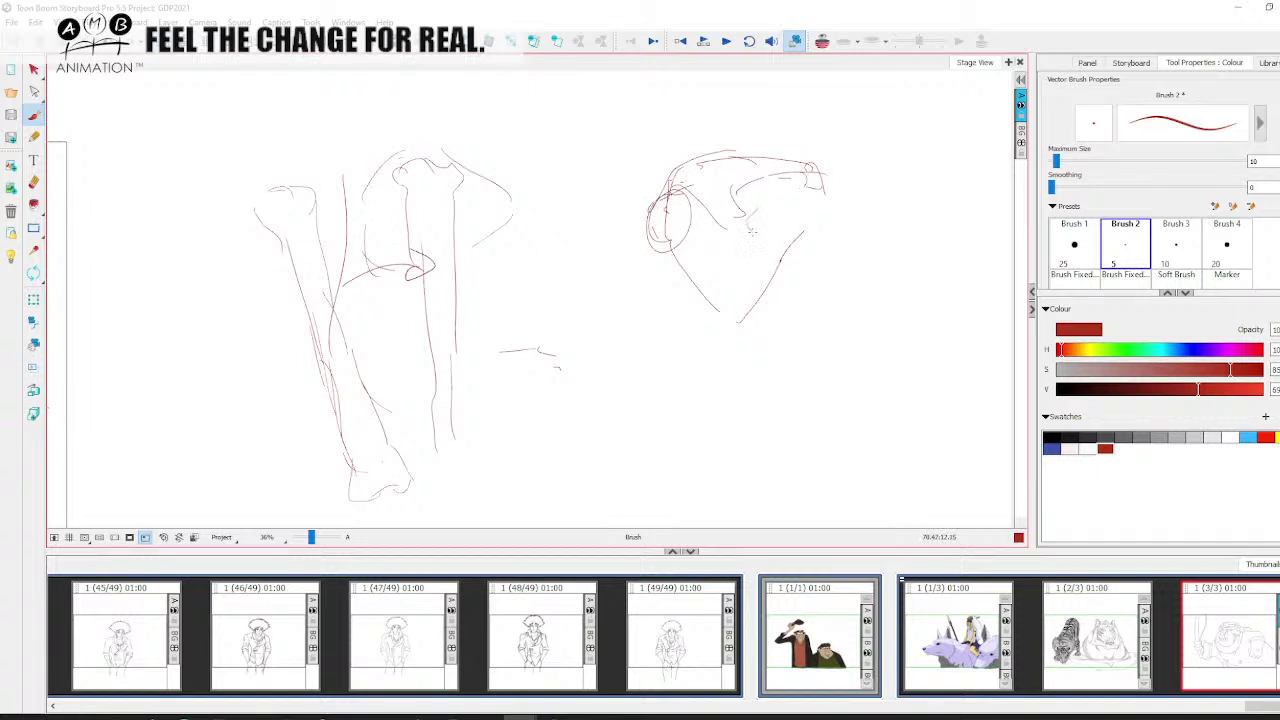
# Reinforce the shoulder blade's outer edge, circle its joint socket and sketch the hooked projection above it
pyautogui.moveTo(672, 192)
pyautogui.mouseDown()
pyautogui.moveTo(706, 238)
pyautogui.moveTo(721, 310)
pyautogui.mouseUp()
pyautogui.moveTo(688, 258)
pyautogui.mouseDown()
pyautogui.moveTo(732, 304)
pyautogui.moveTo(775, 257)
pyautogui.moveTo(859, 224)
pyautogui.mouseUp()
pyautogui.press('space')
pyautogui.moveTo(716, 184); pyautogui.dragTo(694, 204)
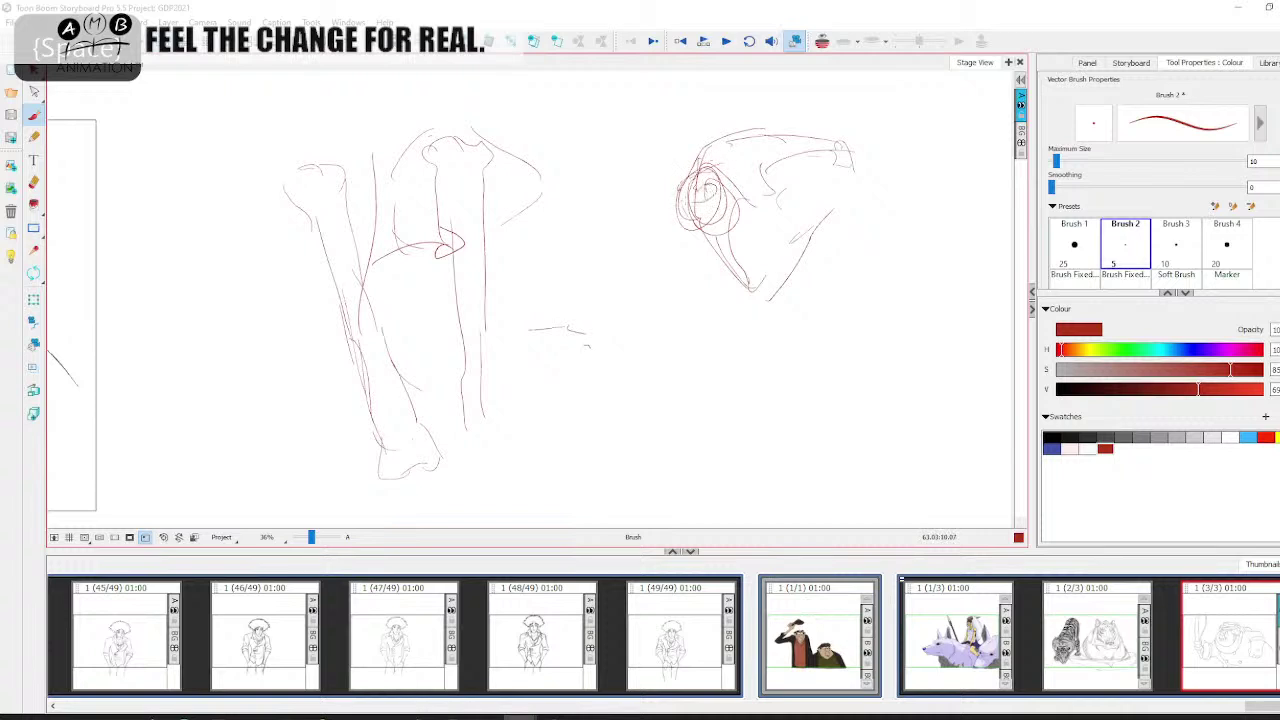
pyautogui.moveTo(760, 163)
pyautogui.mouseDown()
pyautogui.moveTo(744, 174)
pyautogui.moveTo(772, 198)
pyautogui.mouseUp()
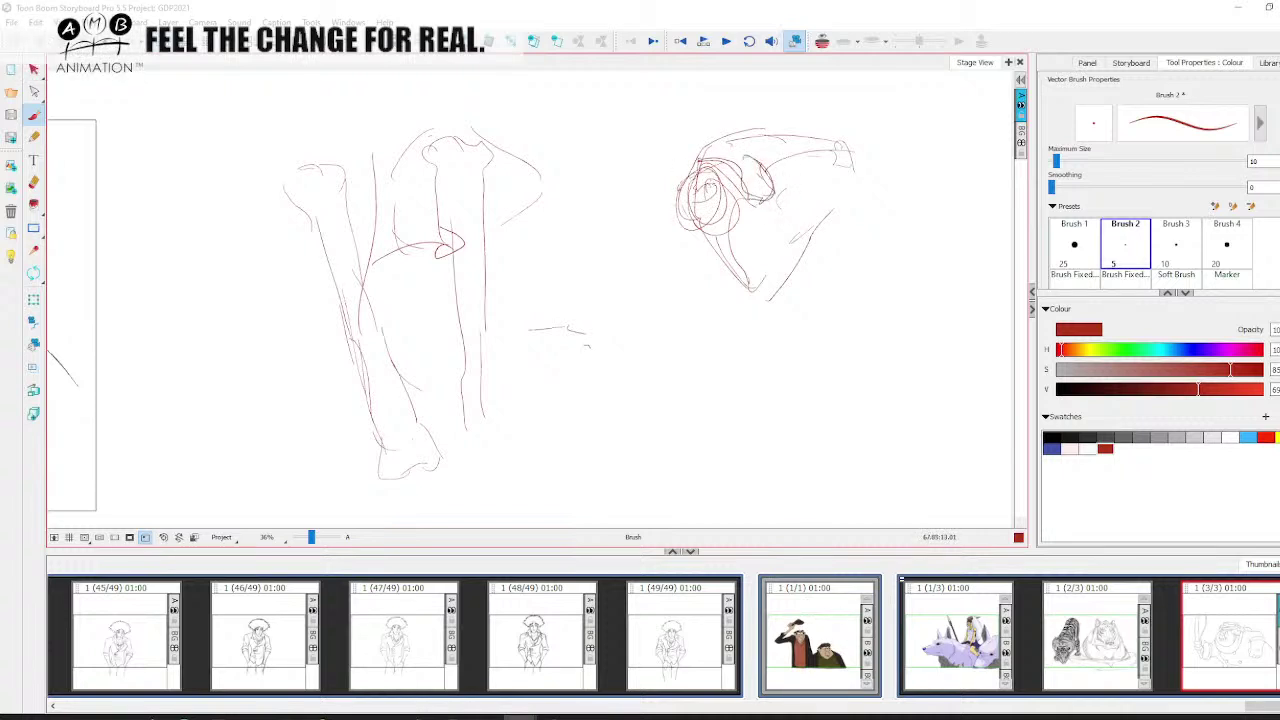
# Sketch the upper arm bone hanging from the shoulder joint, with its rounded head, long shaft and lower end
pyautogui.moveTo(634, 187); pyautogui.dragTo(640, 288)
pyautogui.moveTo(706, 200)
pyautogui.mouseDown()
pyautogui.moveTo(671, 247)
pyautogui.moveTo(654, 381)
pyautogui.mouseUp()
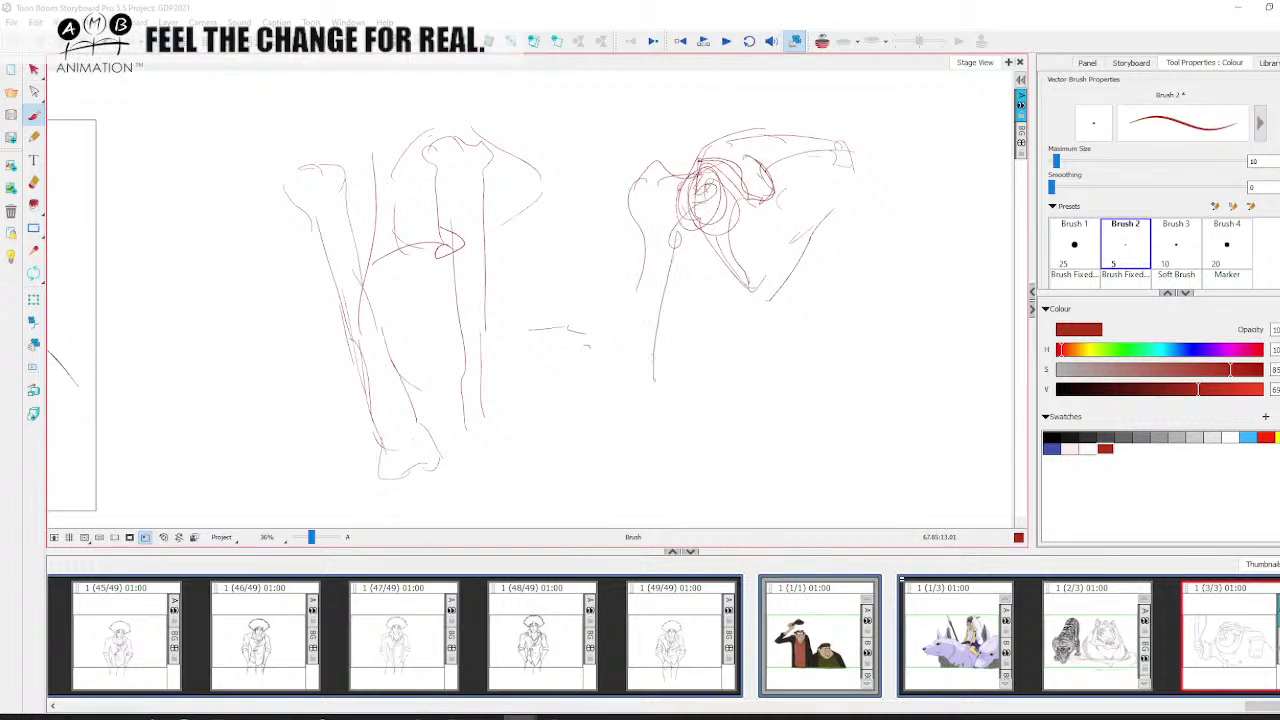
pyautogui.moveTo(642, 275)
pyautogui.mouseDown()
pyautogui.moveTo(623, 429)
pyautogui.moveTo(665, 365)
pyautogui.moveTo(669, 328)
pyautogui.mouseUp()
pyautogui.press('space')
pyautogui.moveTo(660, 286)
pyautogui.mouseDown()
pyautogui.moveTo(652, 378)
pyautogui.moveTo(624, 383)
pyautogui.mouseUp()
pyautogui.moveTo(624, 371)
pyautogui.mouseDown()
pyautogui.moveTo(607, 426)
pyautogui.moveTo(630, 425)
pyautogui.mouseUp()
pyautogui.press('space')
pyautogui.moveTo(650, 399); pyautogui.dragTo(646, 423)
# Sketch the long muscle contours running from the shoulder blade down to the lower end of the upper arm bone
pyautogui.moveTo(754, 143); pyautogui.dragTo(660, 266)
pyautogui.moveTo(727, 171)
pyautogui.mouseDown()
pyautogui.moveTo(638, 288)
pyautogui.moveTo(623, 369)
pyautogui.moveTo(696, 304)
pyautogui.moveTo(660, 373)
pyautogui.mouseUp()
pyautogui.moveTo(660, 373)
pyautogui.mouseDown()
pyautogui.moveTo(623, 368)
pyautogui.moveTo(638, 398)
pyautogui.mouseUp()
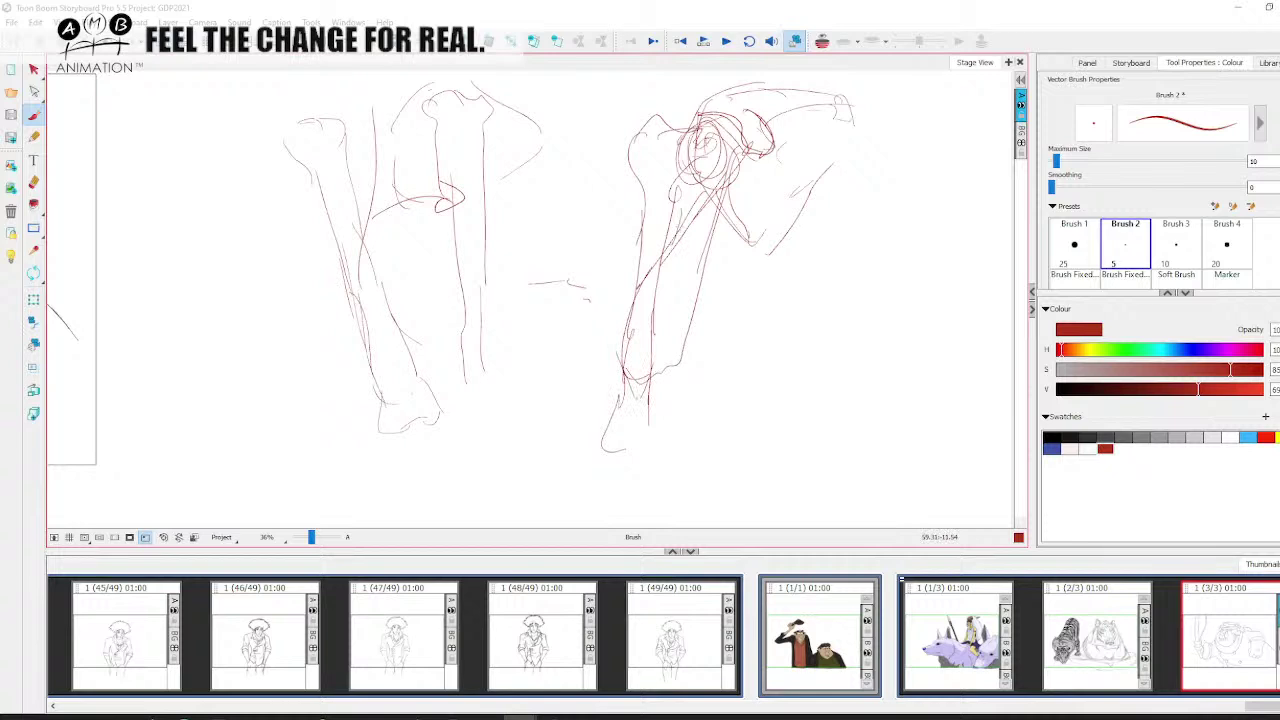
pyautogui.moveTo(708, 180)
pyautogui.mouseDown()
pyautogui.moveTo(643, 287)
pyautogui.moveTo(655, 412)
pyautogui.mouseUp()
pyautogui.moveTo(680, 369); pyautogui.dragTo(618, 406)
pyautogui.press('space')
pyautogui.moveTo(658, 286); pyautogui.dragTo(648, 339)
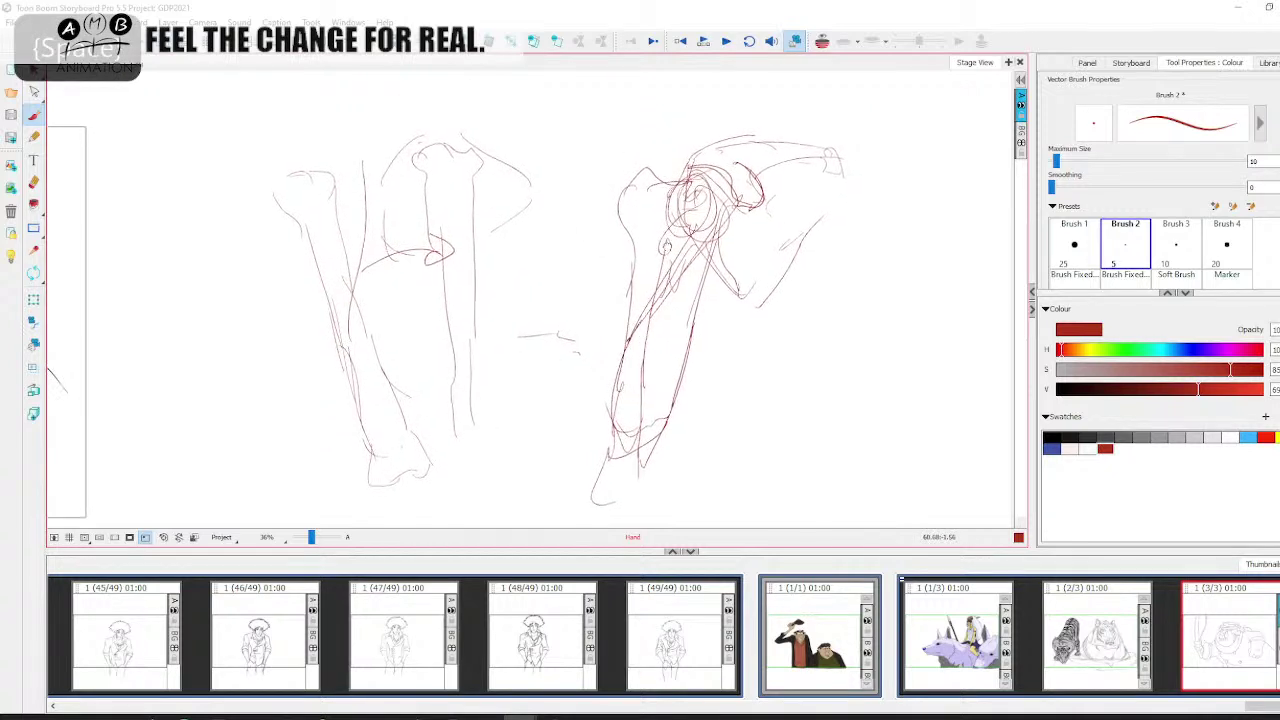
# Sketch the rounded shoulder muscle contour over the joint and down the outer side of the upper arm bone
pyautogui.moveTo(634, 238)
pyautogui.mouseDown()
pyautogui.moveTo(624, 340)
pyautogui.moveTo(630, 321)
pyautogui.mouseUp()
pyautogui.press('space')
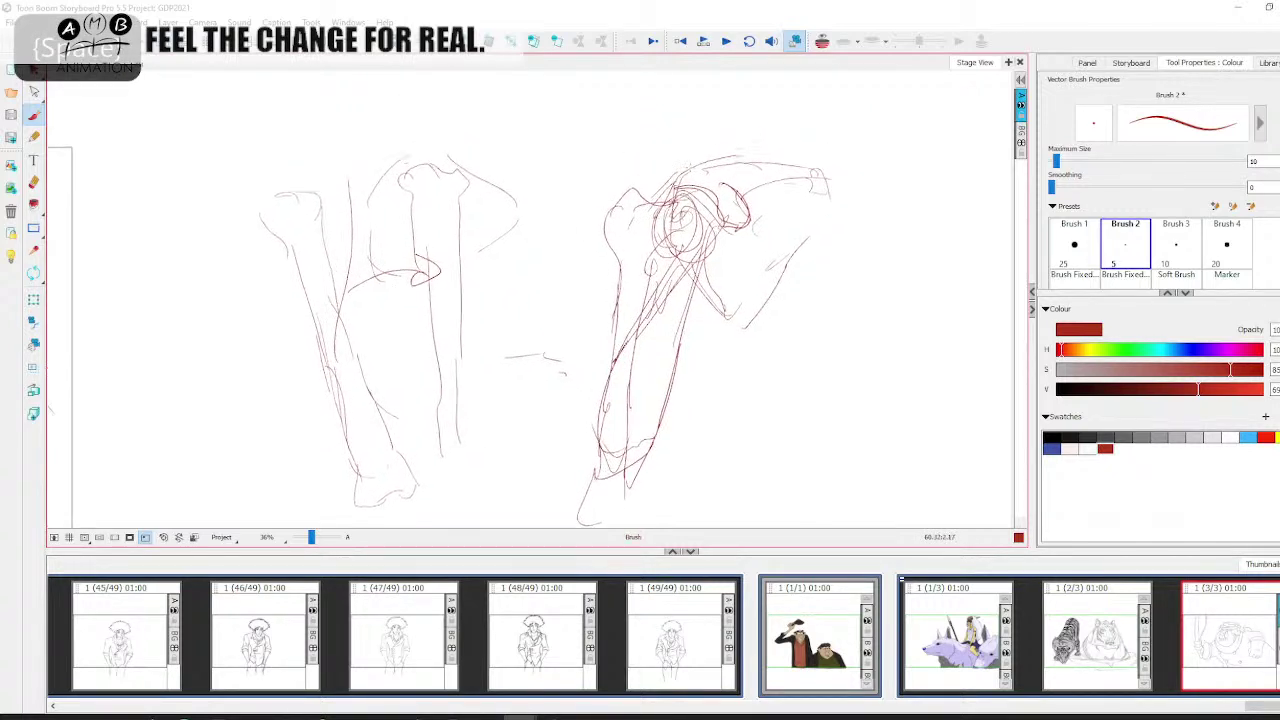
pyautogui.moveTo(688, 168)
pyautogui.mouseDown()
pyautogui.moveTo(587, 287)
pyautogui.moveTo(605, 349)
pyautogui.mouseUp()
pyautogui.moveTo(660, 226); pyautogui.dragTo(620, 308)
pyautogui.moveTo(621, 280)
pyautogui.mouseDown()
pyautogui.moveTo(646, 220)
pyautogui.moveTo(693, 187)
pyautogui.mouseUp()
pyautogui.moveTo(601, 190)
pyautogui.mouseDown()
pyautogui.moveTo(712, 157)
pyautogui.moveTo(625, 252)
pyautogui.moveTo(616, 287)
pyautogui.mouseUp()
# Sketch long, nearly horizontal lines running inward from the shoulder joint across the shoulder blade
pyautogui.moveTo(702, 166)
pyautogui.mouseDown()
pyautogui.moveTo(770, 210)
pyautogui.moveTo(830, 226)
pyautogui.mouseUp()
pyautogui.moveTo(740, 222); pyautogui.dragTo(896, 258)
pyautogui.moveTo(780, 220); pyautogui.dragTo(916, 240)
pyautogui.moveTo(838, 228); pyautogui.dragTo(951, 249)
pyautogui.press('space')
pyautogui.moveTo(858, 215); pyautogui.dragTo(804, 228)
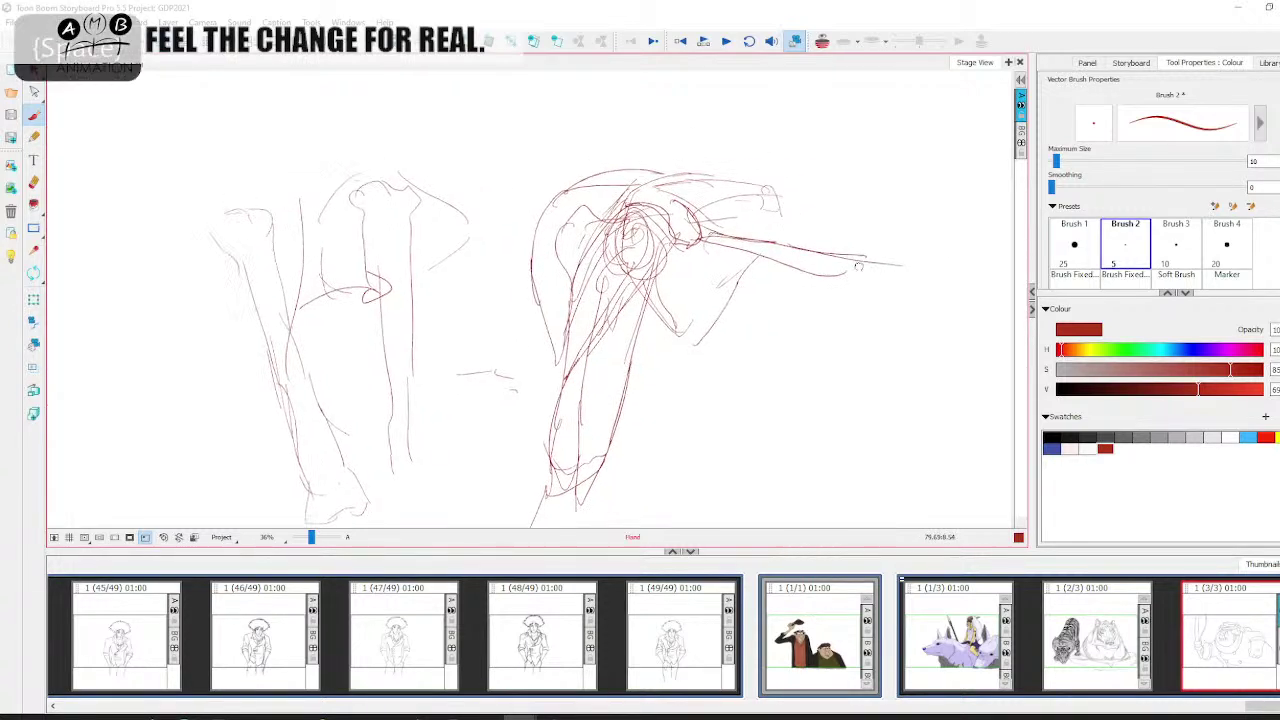
# Sketch the neck line and the sloping muscle contour rising from the shoulder toward the neck
pyautogui.moveTo(735, 187); pyautogui.dragTo(759, 236)
pyautogui.moveTo(758, 236)
pyautogui.mouseDown()
pyautogui.moveTo(750, 162)
pyautogui.moveTo(828, 112)
pyautogui.mouseUp()
pyautogui.moveTo(641, 166); pyautogui.dragTo(791, 99)
pyautogui.moveTo(728, 127); pyautogui.dragTo(826, 85)
# Sketch the chest muscle's converging lines from the torso side down to the middle of the upper arm bone
pyautogui.press('space')
pyautogui.moveTo(783, 223); pyautogui.dragTo(732, 276)
pyautogui.moveTo(689, 226); pyautogui.dragTo(717, 289)
pyautogui.press('space')
pyautogui.moveTo(576, 372); pyautogui.dragTo(646, 291)
pyautogui.moveTo(795, 223); pyautogui.dragTo(691, 267)
pyautogui.moveTo(799, 229)
pyautogui.mouseDown()
pyautogui.moveTo(689, 258)
pyautogui.moveTo(579, 350)
pyautogui.mouseUp()
# Reinforce the muscle lines across the top of the shoulder joint and down its outer side
pyautogui.moveTo(684, 181); pyautogui.dragTo(758, 208)
pyautogui.moveTo(580, 250)
pyautogui.mouseDown()
pyautogui.moveTo(680, 178)
pyautogui.moveTo(812, 232)
pyautogui.mouseUp()
pyautogui.moveTo(700, 180)
pyautogui.mouseDown()
pyautogui.moveTo(790, 206)
pyautogui.moveTo(735, 181)
pyautogui.mouseUp()
pyautogui.moveTo(702, 142); pyautogui.dragTo(567, 224)
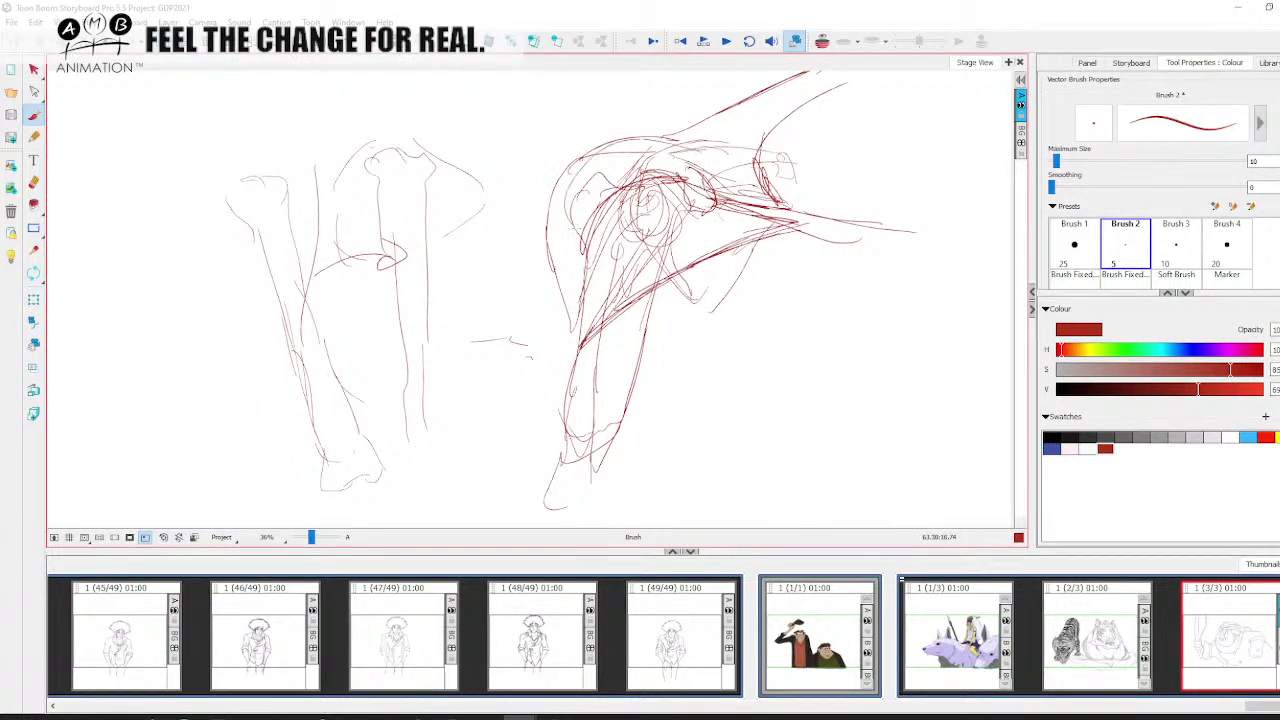
pyautogui.moveTo(597, 166); pyautogui.dragTo(568, 226)
# Handwrite "Kenhub" in the empty space beside the shoulder study
pyautogui.press('space')
pyautogui.moveTo(439, 400); pyautogui.dragTo(629, 400)
pyautogui.moveTo(863, 365); pyautogui.dragTo(477, 322)
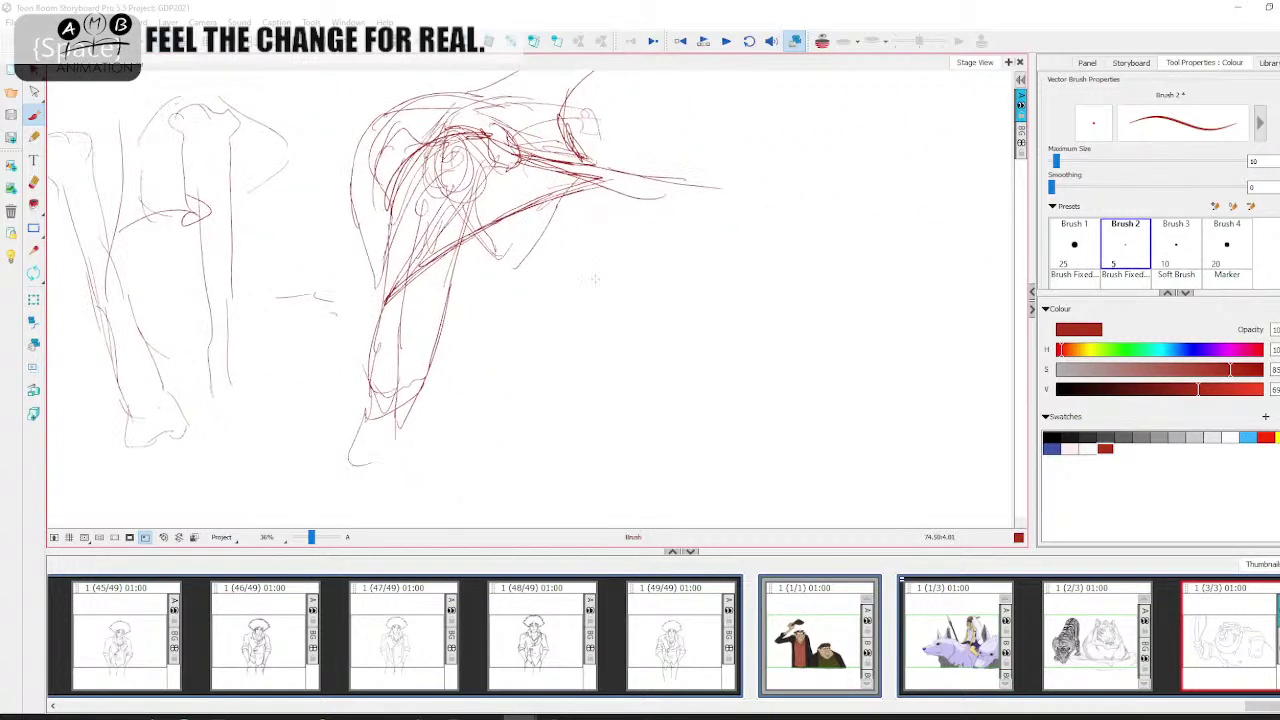
pyautogui.moveTo(600, 282); pyautogui.dragTo(597, 324)
pyautogui.moveTo(622, 284)
pyautogui.mouseDown()
pyautogui.moveTo(604, 306)
pyautogui.moveTo(620, 320)
pyautogui.mouseUp()
pyautogui.moveTo(628, 306); pyautogui.dragTo(672, 318)
pyautogui.click(697, 312)
pyautogui.moveTo(706, 270)
pyautogui.mouseDown()
pyautogui.moveTo(740, 296)
pyautogui.moveTo(720, 320)
pyautogui.mouseUp()
pyautogui.moveTo(736, 292); pyautogui.dragTo(752, 318)
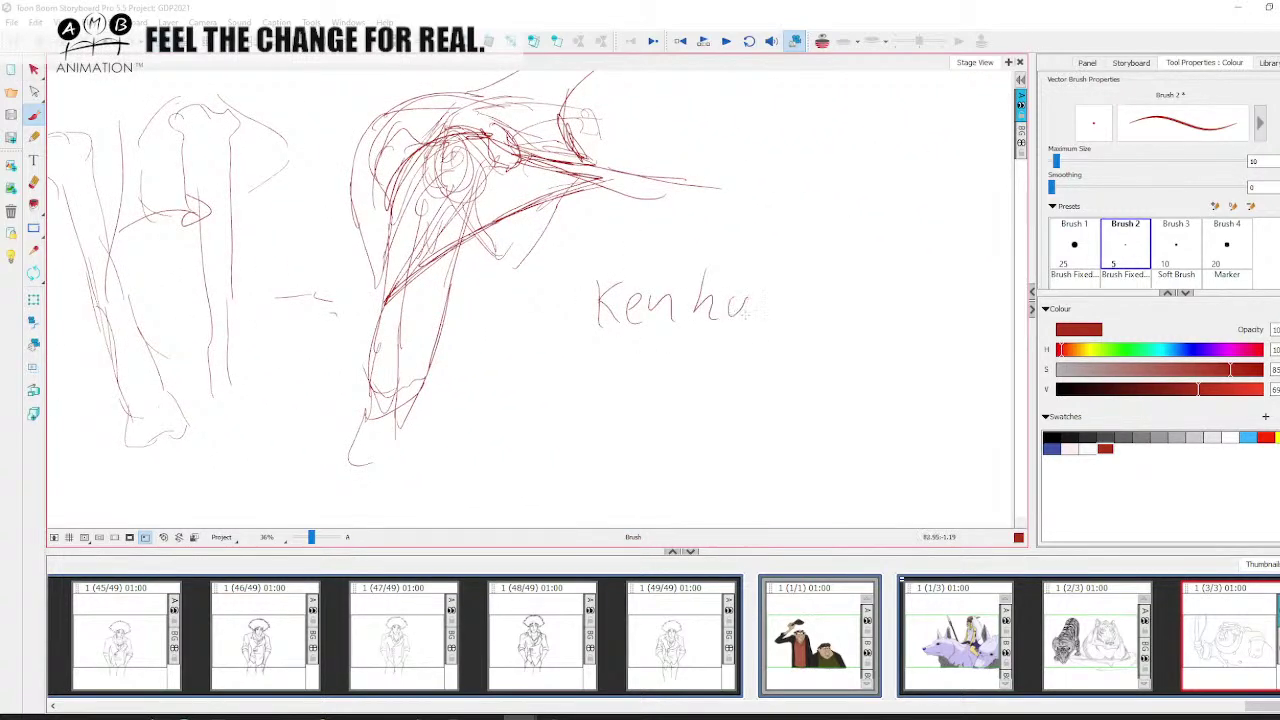
pyautogui.moveTo(770, 274); pyautogui.dragTo(768, 320)
pyautogui.moveTo(768, 302); pyautogui.dragTo(784, 318)
# Handwrite "utan" beneath "Kenhub" and add "de" with a looping underline stroke beside it
pyautogui.press('space')
pyautogui.moveTo(788, 262); pyautogui.dragTo(808, 240)
pyautogui.moveTo(659, 342); pyautogui.dragTo(688, 350)
pyautogui.moveTo(692, 348)
pyautogui.mouseDown()
pyautogui.moveTo(700, 326)
pyautogui.moveTo(764, 346)
pyautogui.mouseUp()
pyautogui.moveTo(542, 356); pyautogui.dragTo(532, 382)
pyautogui.moveTo(546, 316)
pyautogui.mouseDown()
pyautogui.moveTo(550, 378)
pyautogui.moveTo(576, 372)
pyautogui.mouseUp()
pyautogui.moveTo(614, 372); pyautogui.dragTo(626, 373)
pyautogui.moveTo(546, 403); pyautogui.dragTo(654, 363)
pyautogui.moveTo(578, 375)
pyautogui.mouseDown()
pyautogui.moveTo(606, 394)
pyautogui.moveTo(769, 390)
pyautogui.moveTo(622, 332)
pyautogui.mouseUp()
# Handwrite "inform" below the existing words and "Arstis" beside "Kenhub"
pyautogui.press('space')
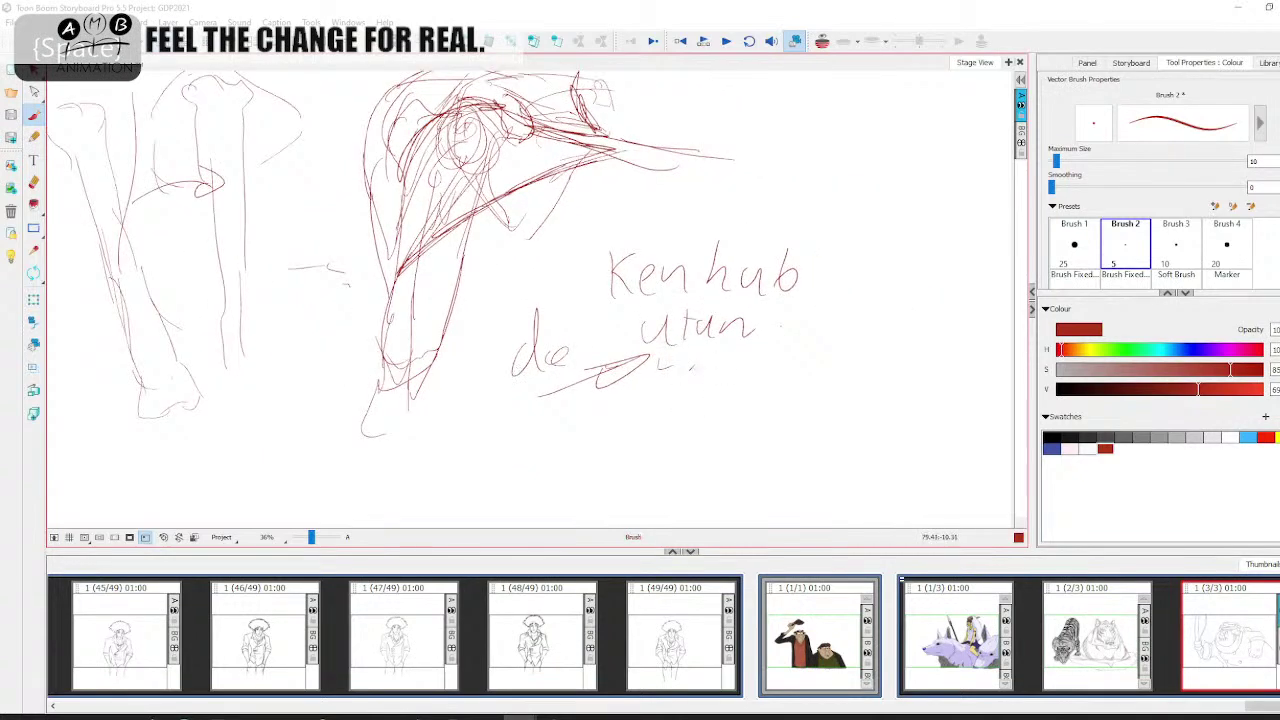
pyautogui.moveTo(748, 386); pyautogui.dragTo(826, 395)
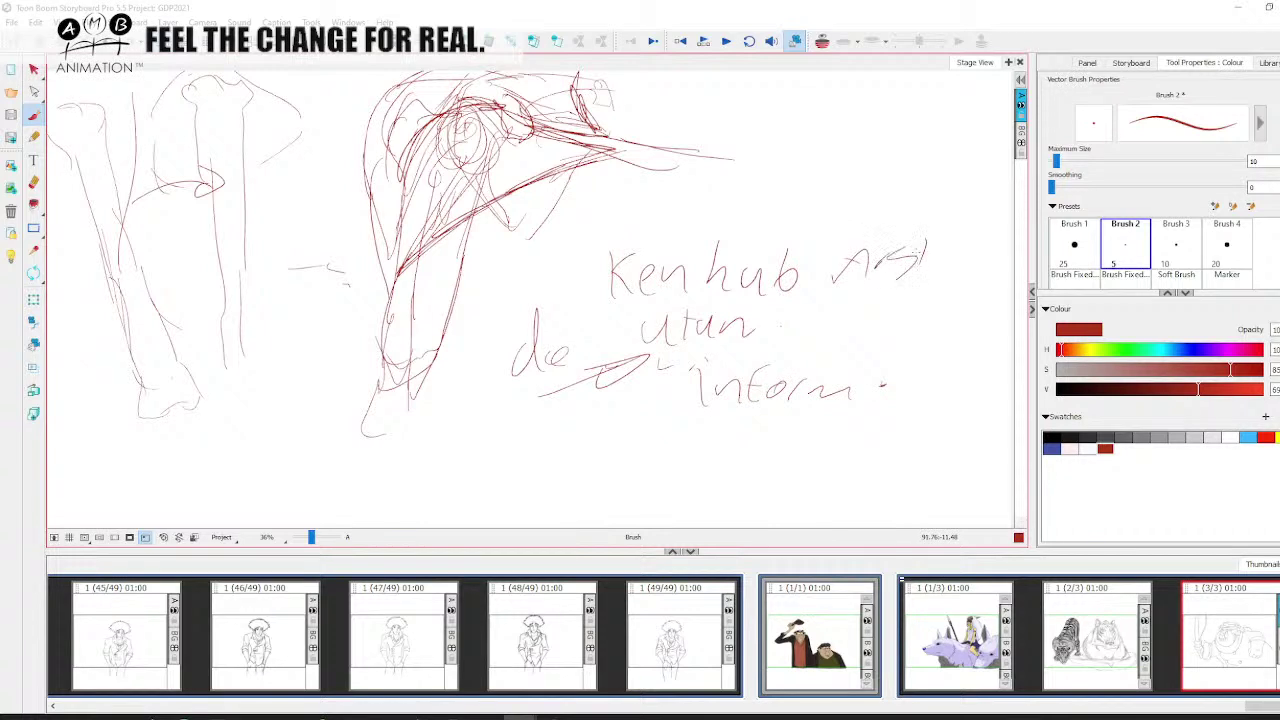
pyautogui.moveTo(914, 254); pyautogui.dragTo(945, 249)
pyautogui.moveTo(938, 265); pyautogui.dragTo(931, 281)
pyautogui.moveTo(948, 228)
pyautogui.mouseDown()
pyautogui.moveTo(957, 283)
pyautogui.moveTo(937, 277)
pyautogui.mouseUp()
# Handwrite "Anatoma" in large letters below the notes and draw a box around it
pyautogui.moveTo(312, 539); pyautogui.dragTo(310, 541)
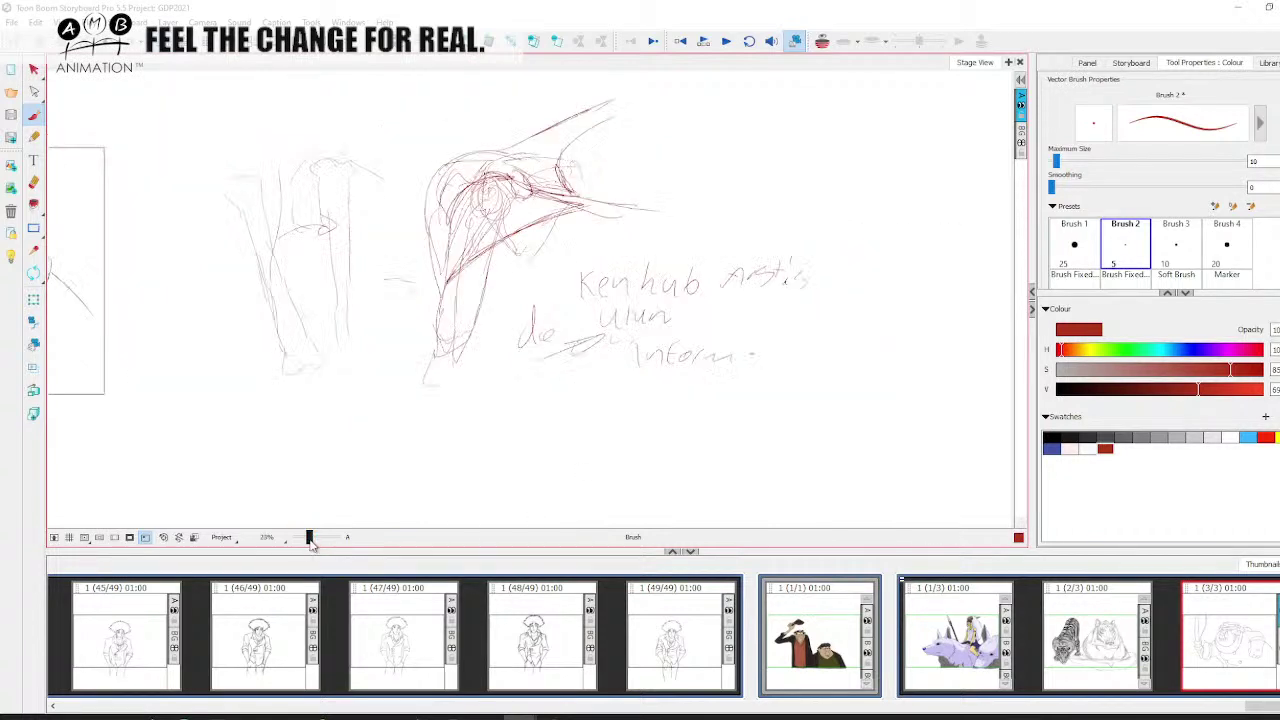
pyautogui.moveTo(460, 453)
pyautogui.mouseDown()
pyautogui.moveTo(530, 401)
pyautogui.moveTo(750, 398)
pyautogui.mouseUp()
pyautogui.moveTo(788, 374); pyautogui.dragTo(792, 398)
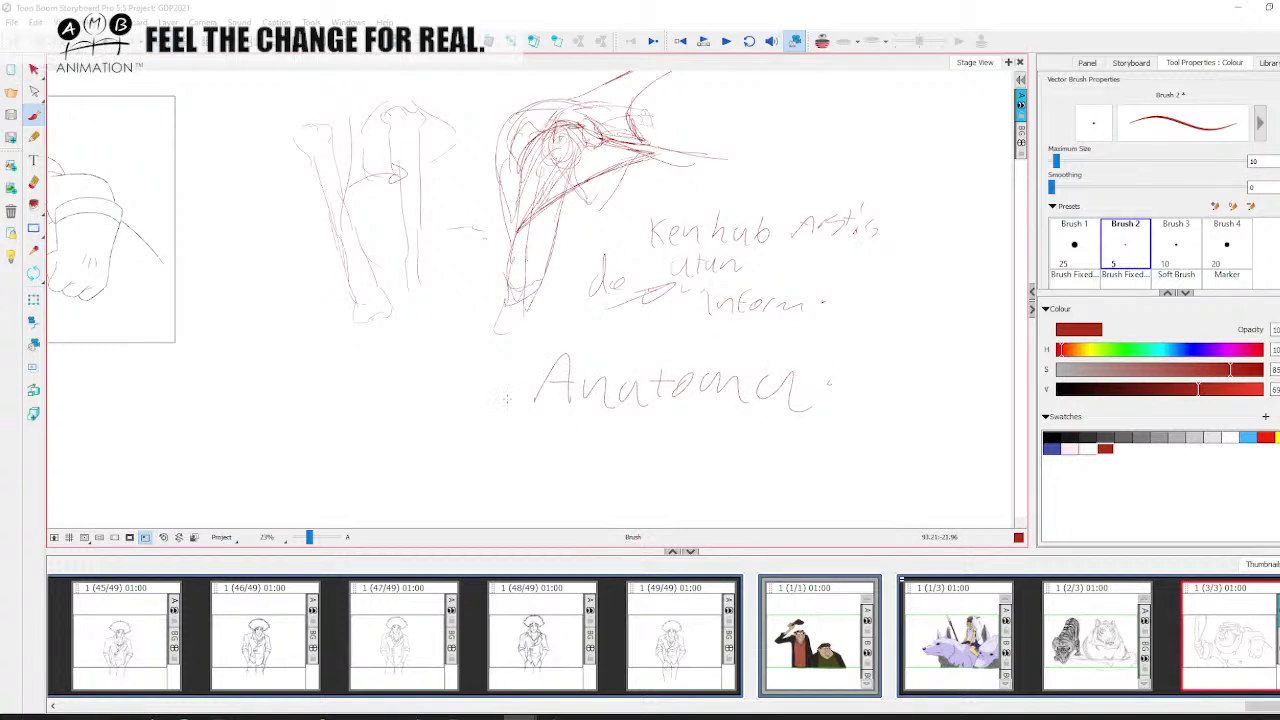
pyautogui.moveTo(506, 399)
pyautogui.mouseDown()
pyautogui.moveTo(840, 342)
pyautogui.moveTo(535, 415)
pyautogui.mouseUp()
# Select all the red anatomy sketches and handwritten notes and delete them
pyautogui.hotkey('alt', 's')
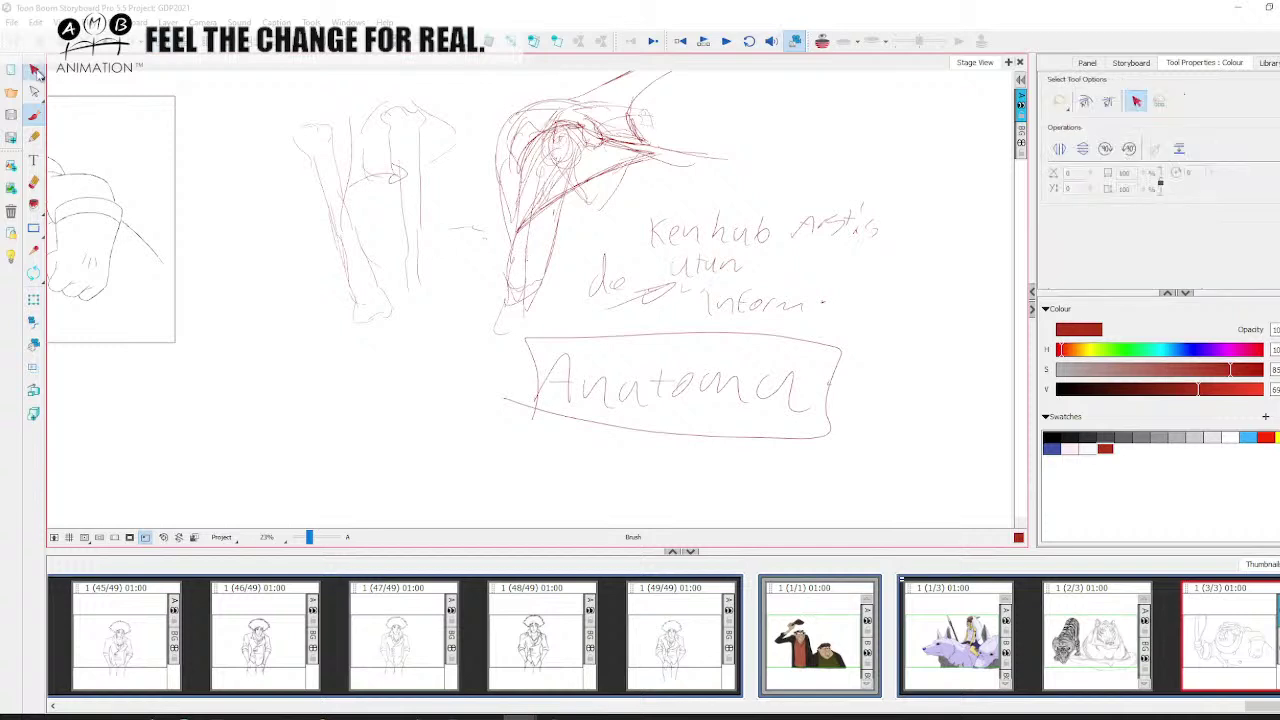
pyautogui.hotkey('ctrl', 'a')
pyautogui.press('Delete')
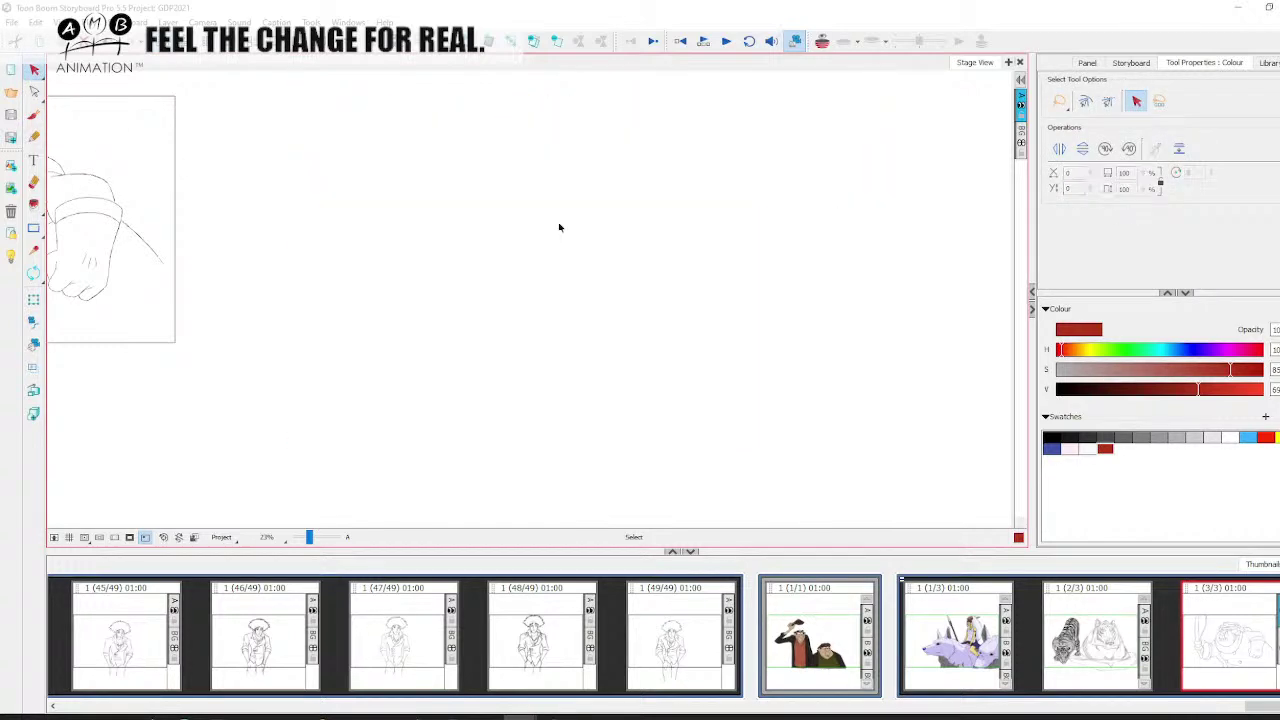
# Sketch a curved neck spine with the brush, outlining both sides and the topmost vertebrae
pyautogui.hotkey('alt', 'b')
pyautogui.moveTo(509, 272); pyautogui.dragTo(505, 346)
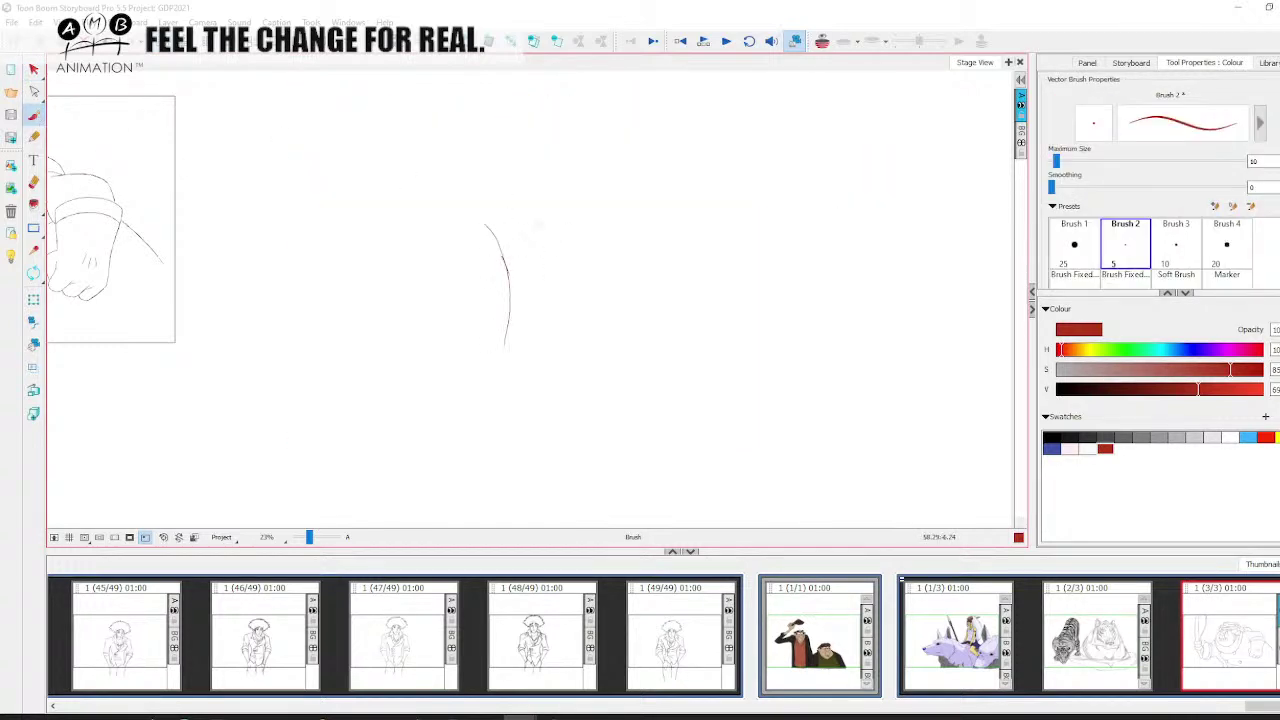
pyautogui.moveTo(540, 226); pyautogui.dragTo(549, 378)
pyautogui.moveTo(487, 228)
pyautogui.mouseDown()
pyautogui.moveTo(543, 221)
pyautogui.moveTo(494, 248)
pyautogui.moveTo(548, 226)
pyautogui.mouseUp()
pyautogui.moveTo(488, 220)
pyautogui.mouseDown()
pyautogui.moveTo(538, 214)
pyautogui.moveTo(559, 253)
pyautogui.mouseUp()
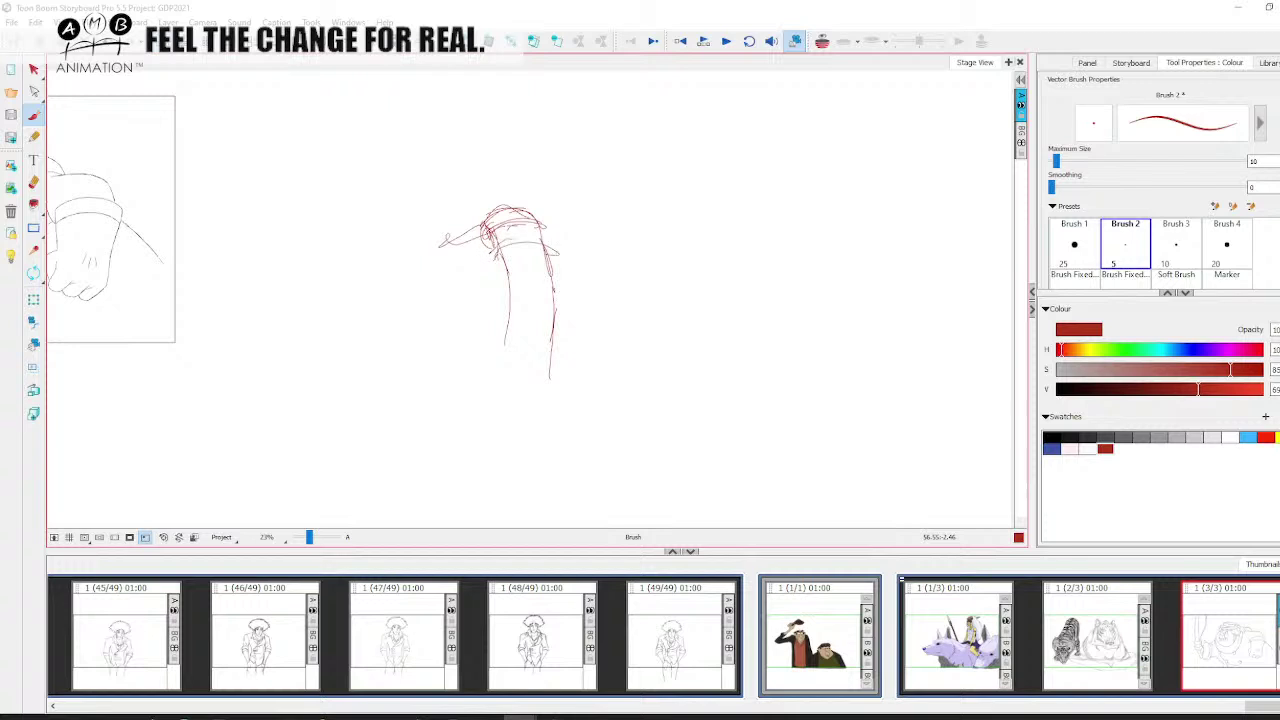
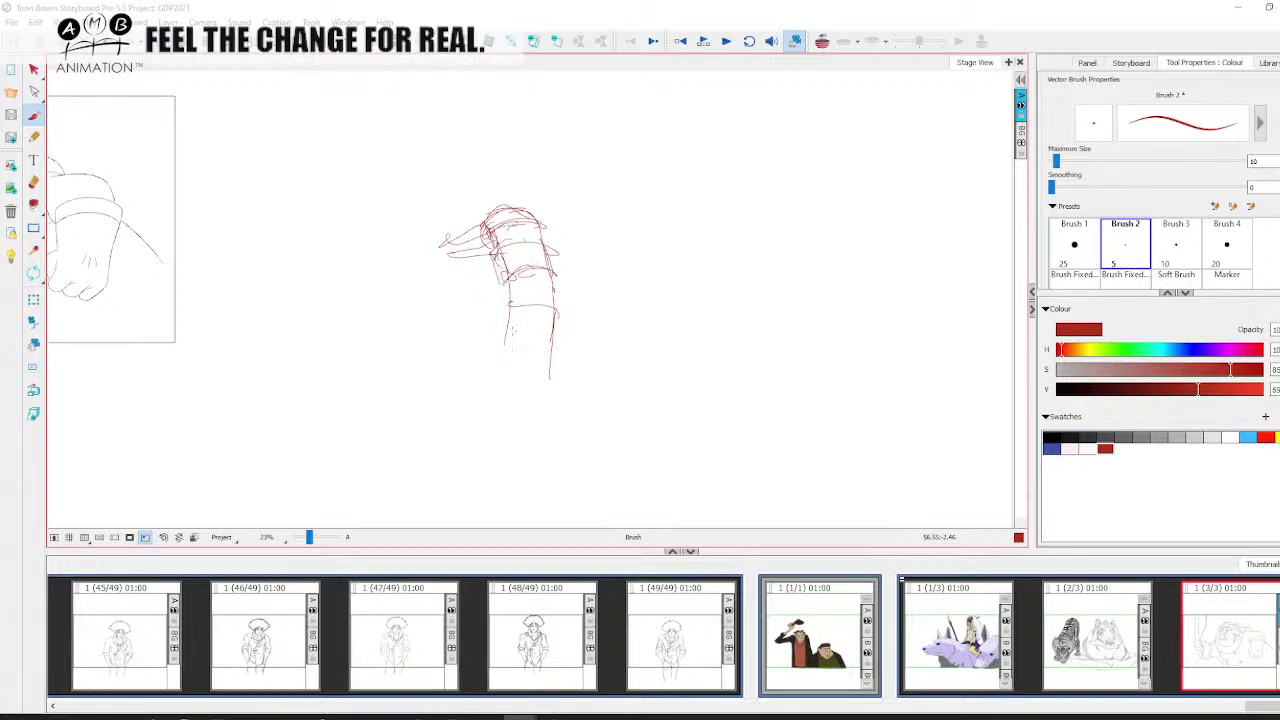
# Add the lower vertebrae of the neck spine, its flared base and the spines projecting backward
pyautogui.moveTo(500, 368); pyautogui.dragTo(556, 394)
pyautogui.moveTo(550, 368)
pyautogui.mouseDown()
pyautogui.moveTo(549, 402)
pyautogui.moveTo(468, 448)
pyautogui.mouseUp()
pyautogui.moveTo(547, 397); pyautogui.dragTo(534, 448)
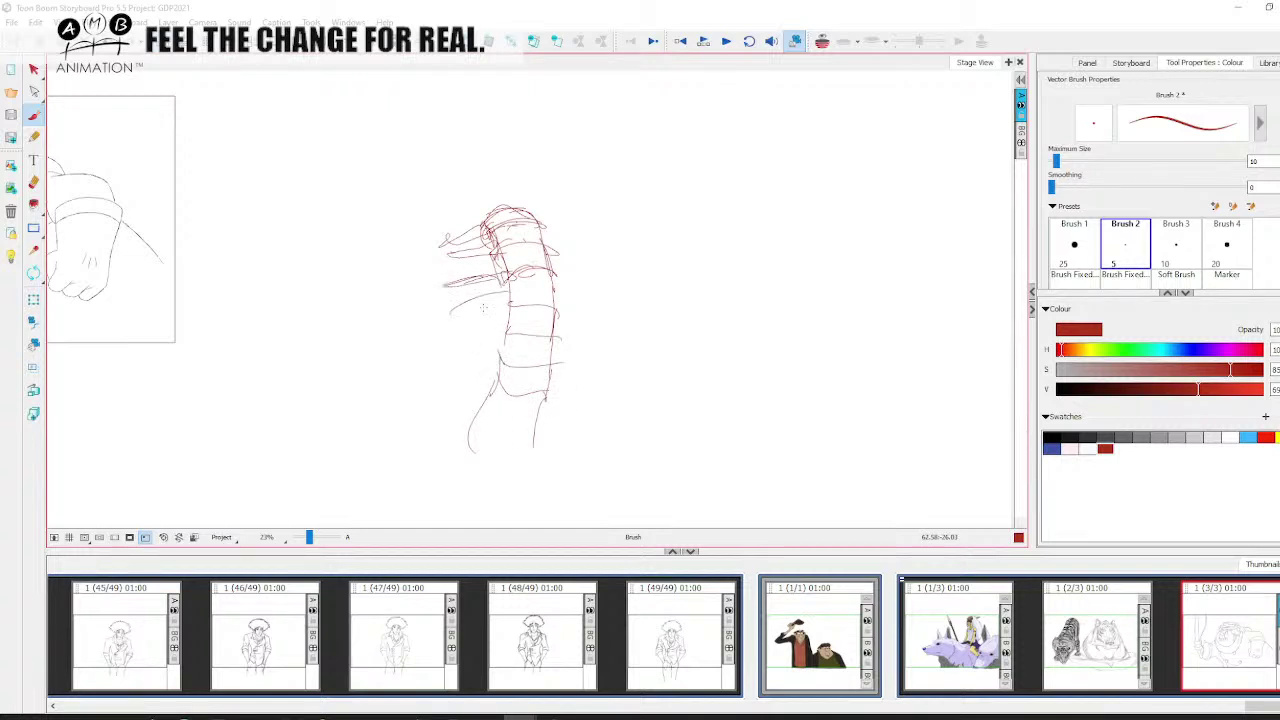
# Sketch a small hooked bone in front of the upper vertebrae and straight muscle lines fanning upward around it
pyautogui.moveTo(536, 231); pyautogui.dragTo(528, 255)
pyautogui.moveTo(566, 233)
pyautogui.mouseDown()
pyautogui.moveTo(600, 250)
pyautogui.moveTo(542, 246)
pyautogui.mouseUp()
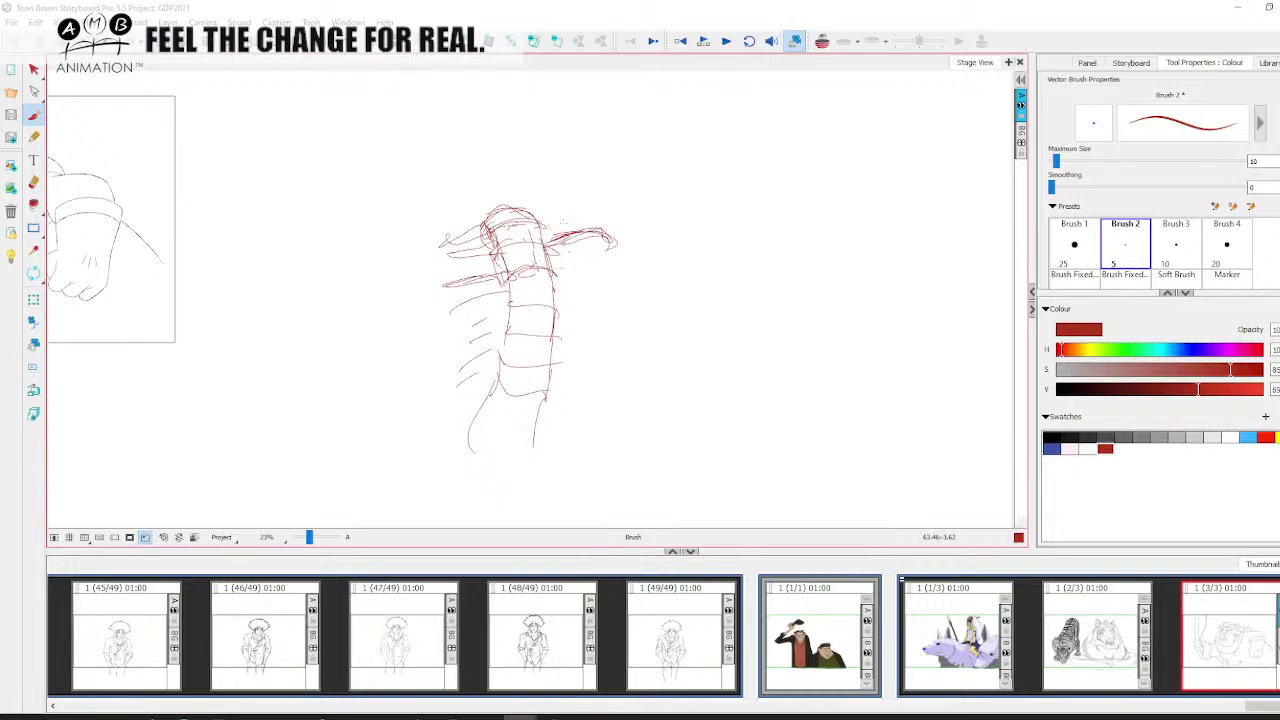
pyautogui.moveTo(455, 185)
pyautogui.mouseDown()
pyautogui.moveTo(546, 227)
pyautogui.moveTo(451, 181)
pyautogui.moveTo(536, 211)
pyautogui.moveTo(498, 160)
pyautogui.mouseUp()
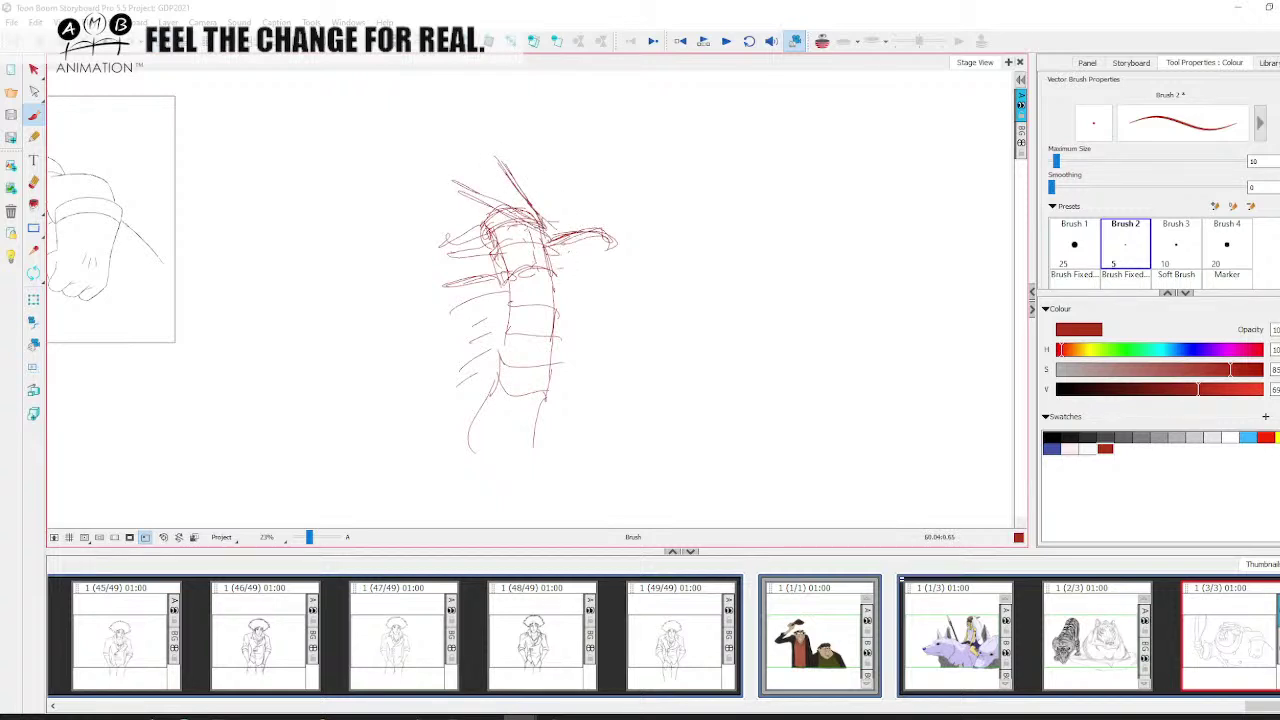
pyautogui.moveTo(553, 219); pyautogui.dragTo(584, 142)
pyautogui.moveTo(553, 226); pyautogui.dragTo(592, 131)
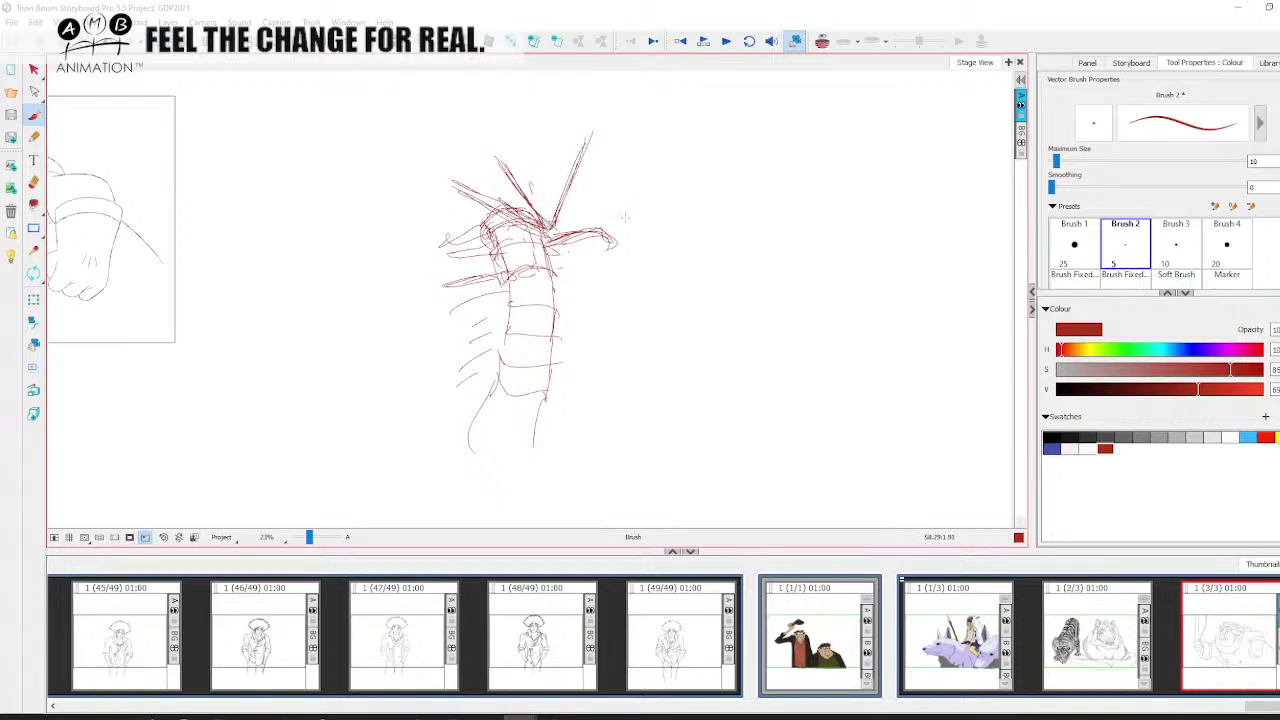
pyautogui.moveTo(598, 237); pyautogui.dragTo(692, 184)
pyautogui.moveTo(570, 224); pyautogui.dragTo(558, 162)
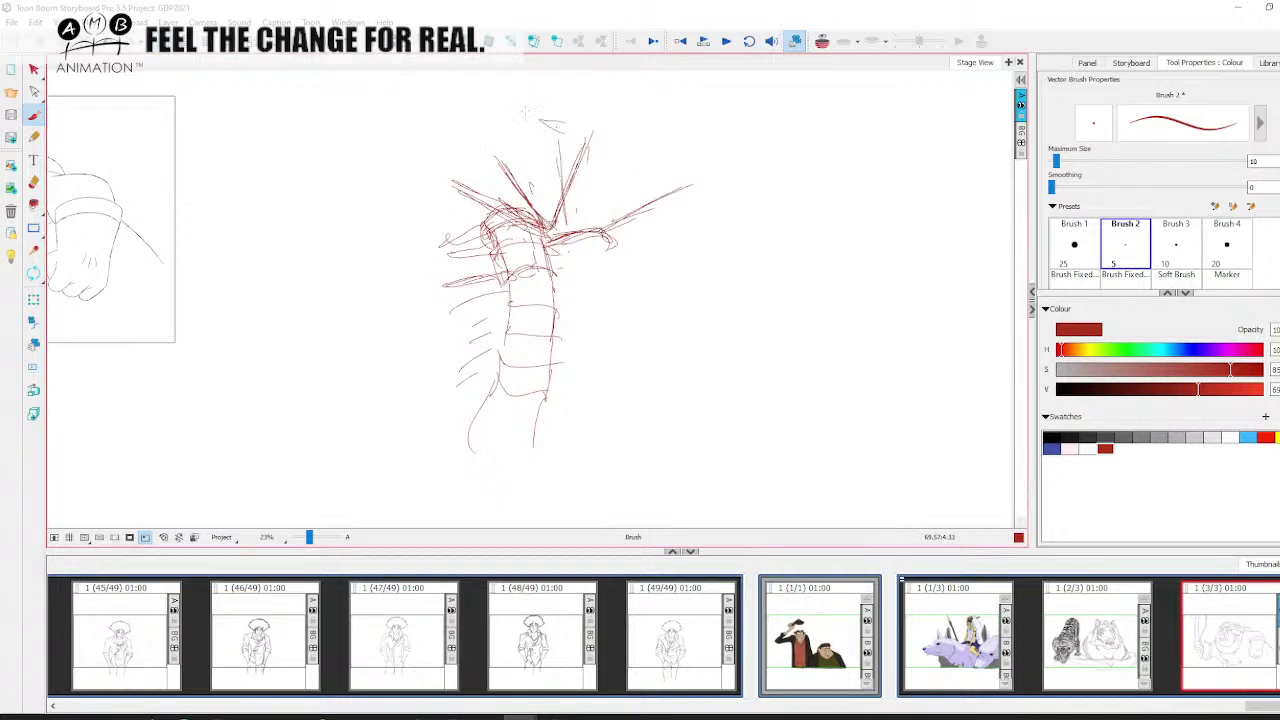
# Sketch the lower jaw above the fanning lines, with its rear corner, long lower edge and rounded chin
pyautogui.press('space')
pyautogui.moveTo(553, 116); pyautogui.dragTo(551, 172)
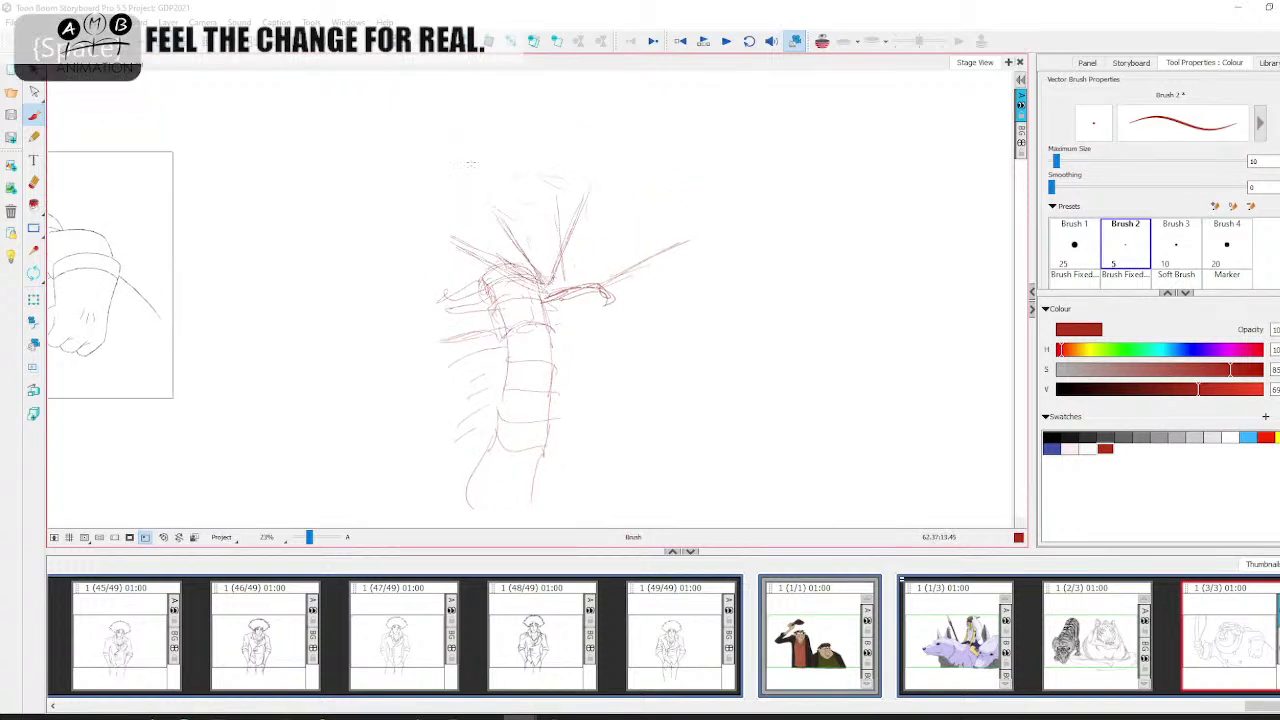
pyautogui.moveTo(470, 151); pyautogui.dragTo(656, 177)
pyautogui.moveTo(692, 230)
pyautogui.mouseDown()
pyautogui.moveTo(642, 271)
pyautogui.moveTo(701, 225)
pyautogui.mouseUp()
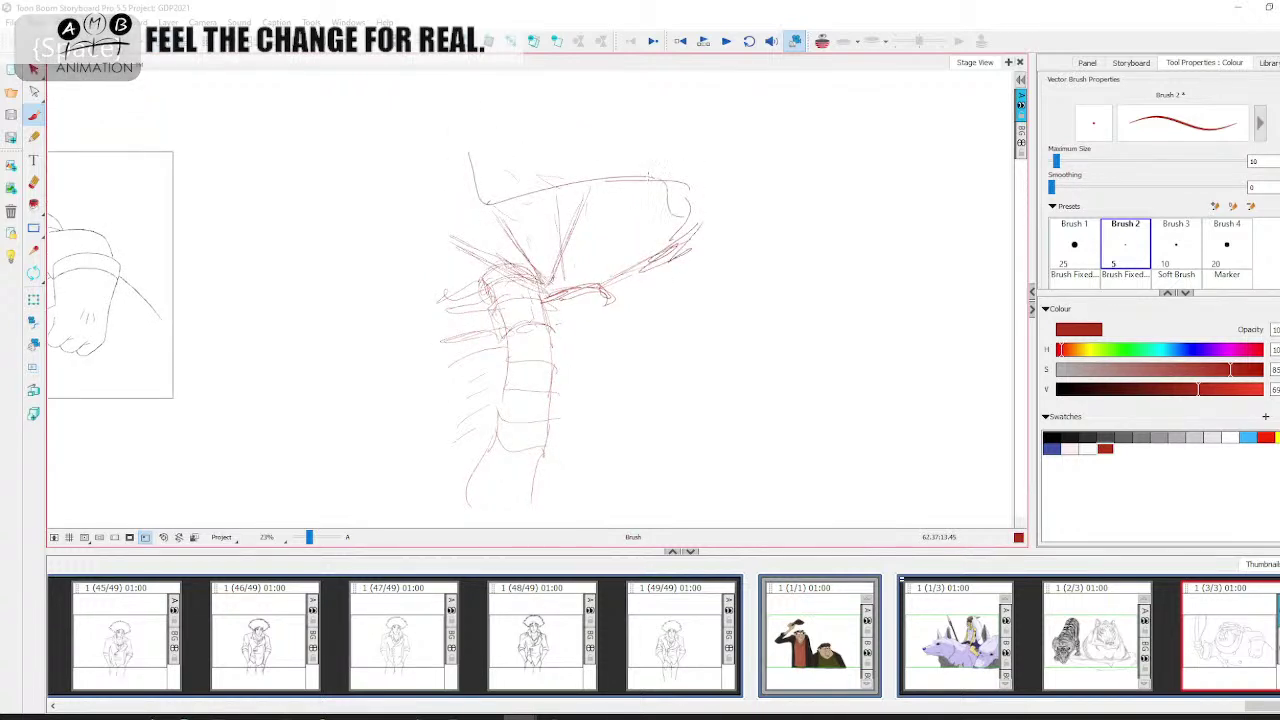
pyautogui.moveTo(634, 178)
pyautogui.mouseDown()
pyautogui.moveTo(459, 219)
pyautogui.moveTo(590, 208)
pyautogui.mouseUp()
# Reinforce the rear edge of the jaw and sketch the outer head contour from behind the ear to the chin
pyautogui.press('space')
pyautogui.moveTo(465, 238)
pyautogui.mouseDown()
pyautogui.moveTo(437, 170)
pyautogui.moveTo(453, 246)
pyautogui.mouseUp()
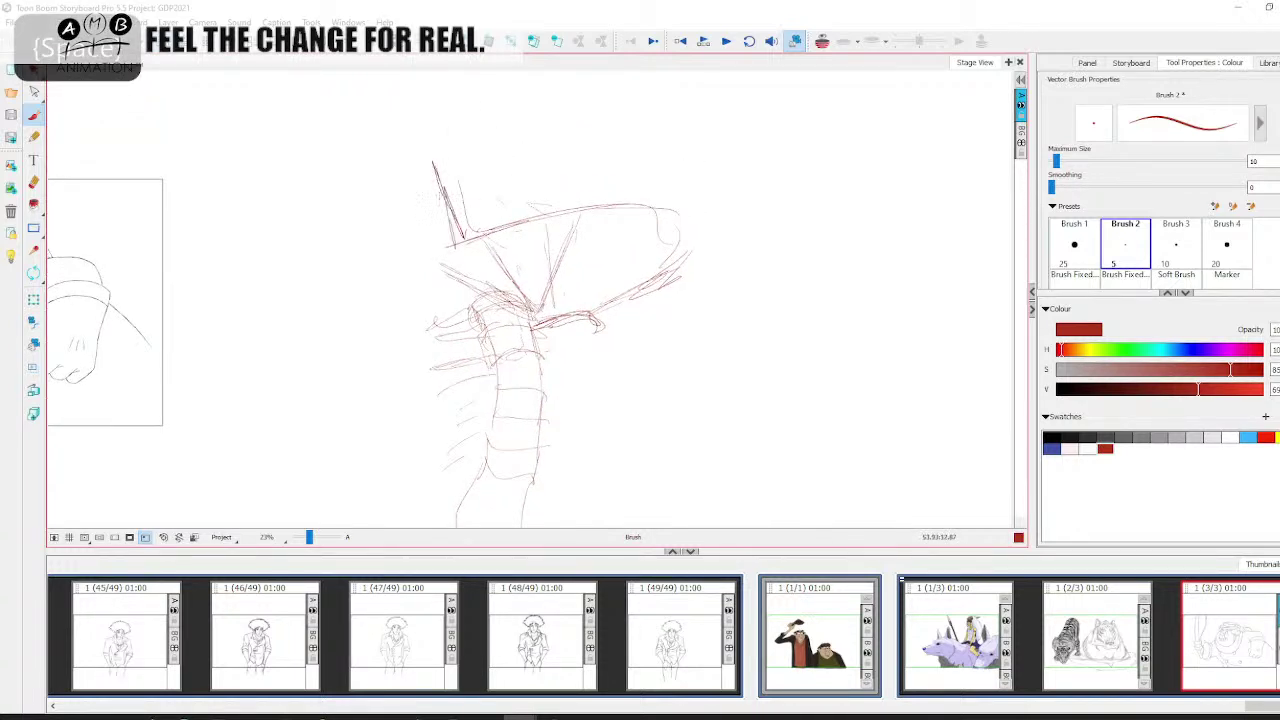
pyautogui.moveTo(434, 188); pyautogui.dragTo(453, 247)
pyautogui.press('space')
pyautogui.moveTo(572, 372)
pyautogui.mouseDown()
pyautogui.moveTo(590, 384)
pyautogui.moveTo(588, 407)
pyautogui.mouseUp()
pyautogui.moveTo(466, 262); pyautogui.dragTo(424, 154)
pyautogui.moveTo(426, 156)
pyautogui.mouseDown()
pyautogui.moveTo(462, 158)
pyautogui.moveTo(490, 124)
pyautogui.moveTo(512, 172)
pyautogui.mouseUp()
pyautogui.moveTo(520, 178)
pyautogui.mouseDown()
pyautogui.moveTo(662, 152)
pyautogui.moveTo(737, 250)
pyautogui.mouseUp()
# Sketch the front edge of the throat and the short contours directly beneath the hooked bone
pyautogui.press('space')
pyautogui.moveTo(718, 239); pyautogui.dragTo(706, 178)
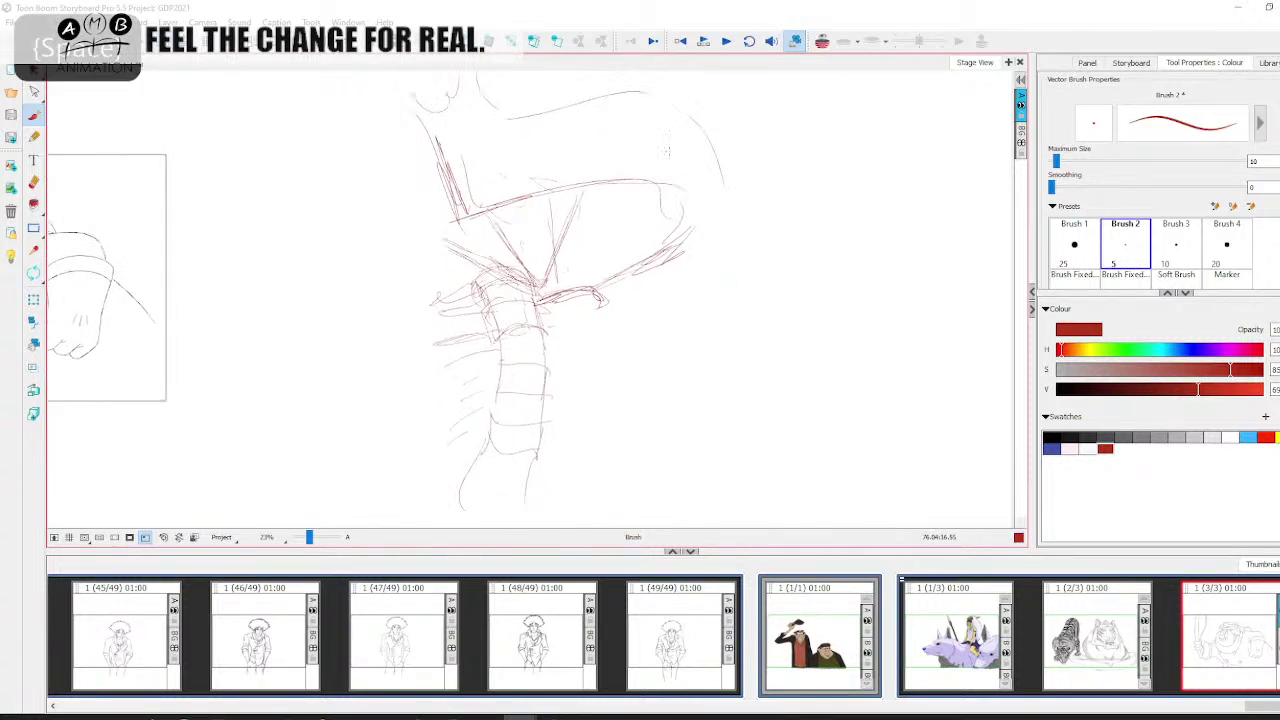
pyautogui.moveTo(646, 277)
pyautogui.mouseDown()
pyautogui.moveTo(666, 191)
pyautogui.moveTo(634, 270)
pyautogui.moveTo(630, 384)
pyautogui.mouseUp()
pyautogui.moveTo(560, 228); pyautogui.dragTo(570, 312)
pyautogui.press('space')
pyautogui.moveTo(608, 227)
pyautogui.mouseDown()
pyautogui.moveTo(584, 290)
pyautogui.moveTo(571, 246)
pyautogui.mouseUp()
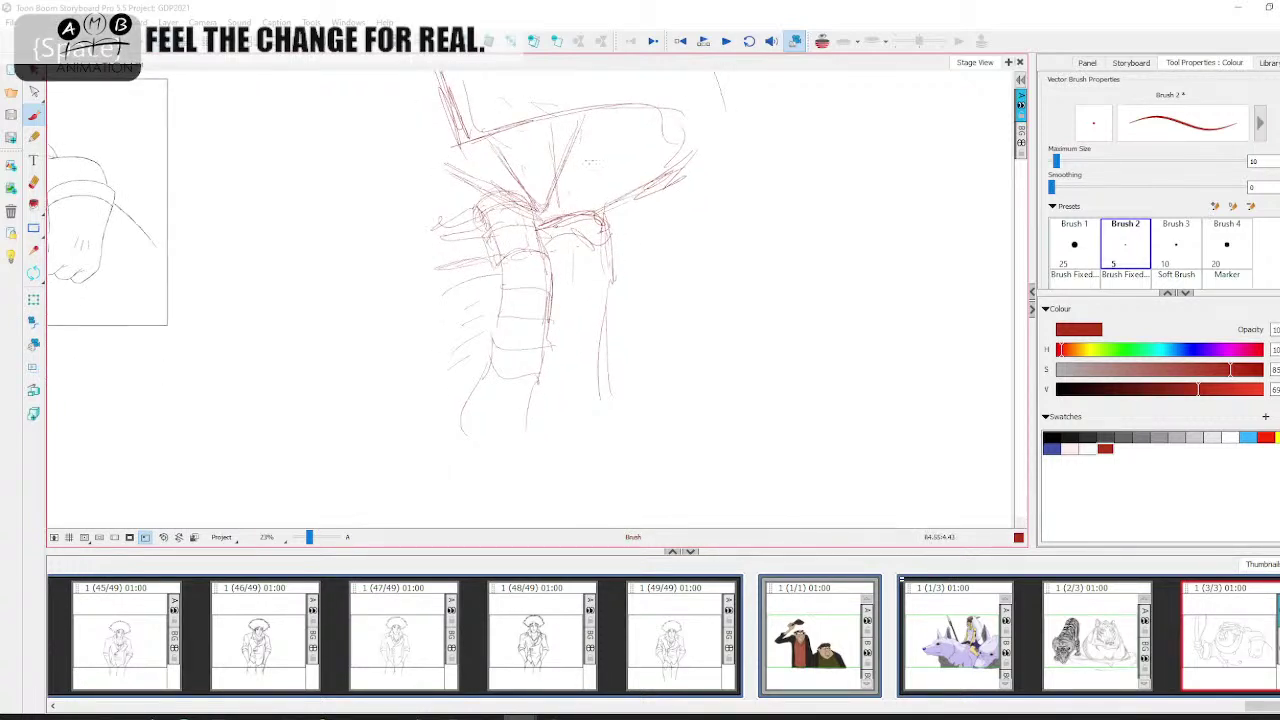
pyautogui.moveTo(588, 296); pyautogui.dragTo(584, 262)
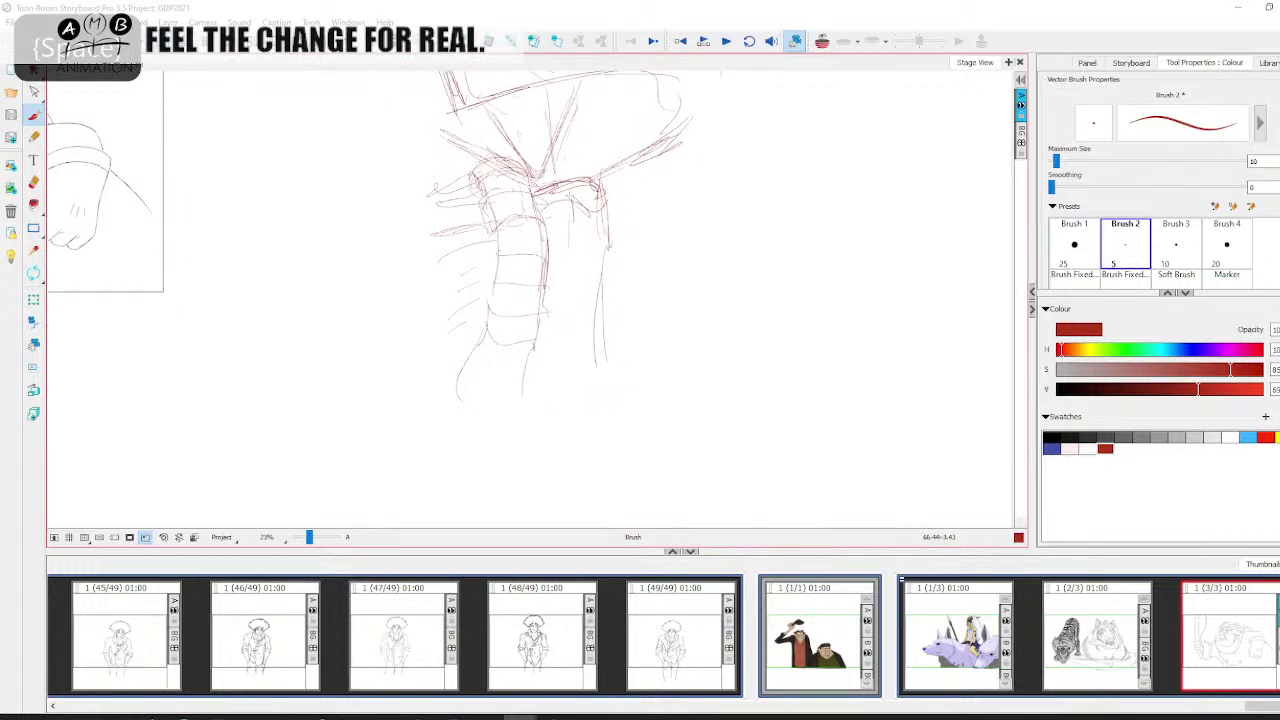
# Extend the throat lines downward and draw the collarbone line with a notch at the base of the neck
pyautogui.moveTo(570, 194); pyautogui.dragTo(584, 410)
pyautogui.moveTo(472, 428)
pyautogui.mouseDown()
pyautogui.moveTo(598, 455)
pyautogui.moveTo(623, 440)
pyautogui.mouseUp()
pyautogui.moveTo(604, 202); pyautogui.dragTo(621, 431)
pyautogui.moveTo(573, 340); pyautogui.dragTo(567, 435)
# Sketch and reinforce the long vertical strap muscles running from the hooked bone down the front of the throat
pyautogui.press('space')
pyautogui.moveTo(609, 203)
pyautogui.mouseDown()
pyautogui.moveTo(600, 276)
pyautogui.moveTo(563, 331)
pyautogui.mouseUp()
pyautogui.moveTo(565, 266); pyautogui.dragTo(560, 382)
pyautogui.press('space')
pyautogui.moveTo(578, 433); pyautogui.dragTo(576, 354)
pyautogui.moveTo(571, 198); pyautogui.dragTo(565, 264)
pyautogui.moveTo(591, 192); pyautogui.dragTo(590, 294)
pyautogui.moveTo(595, 224); pyautogui.dragTo(612, 402)
pyautogui.moveTo(598, 300); pyautogui.dragTo(608, 386)
pyautogui.moveTo(561, 264); pyautogui.dragTo(552, 418)
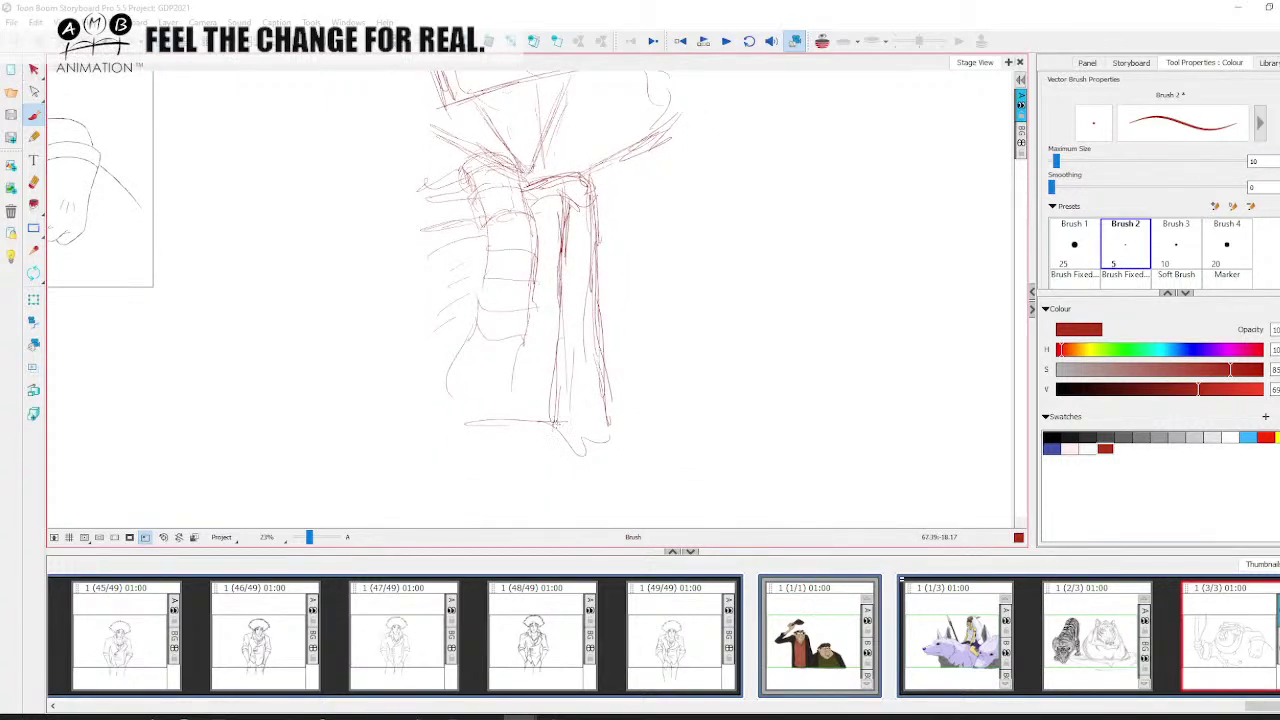
pyautogui.moveTo(540, 194); pyautogui.dragTo(530, 302)
pyautogui.moveTo(540, 272); pyautogui.dragTo(529, 332)
pyautogui.moveTo(583, 202); pyautogui.dragTo(577, 382)
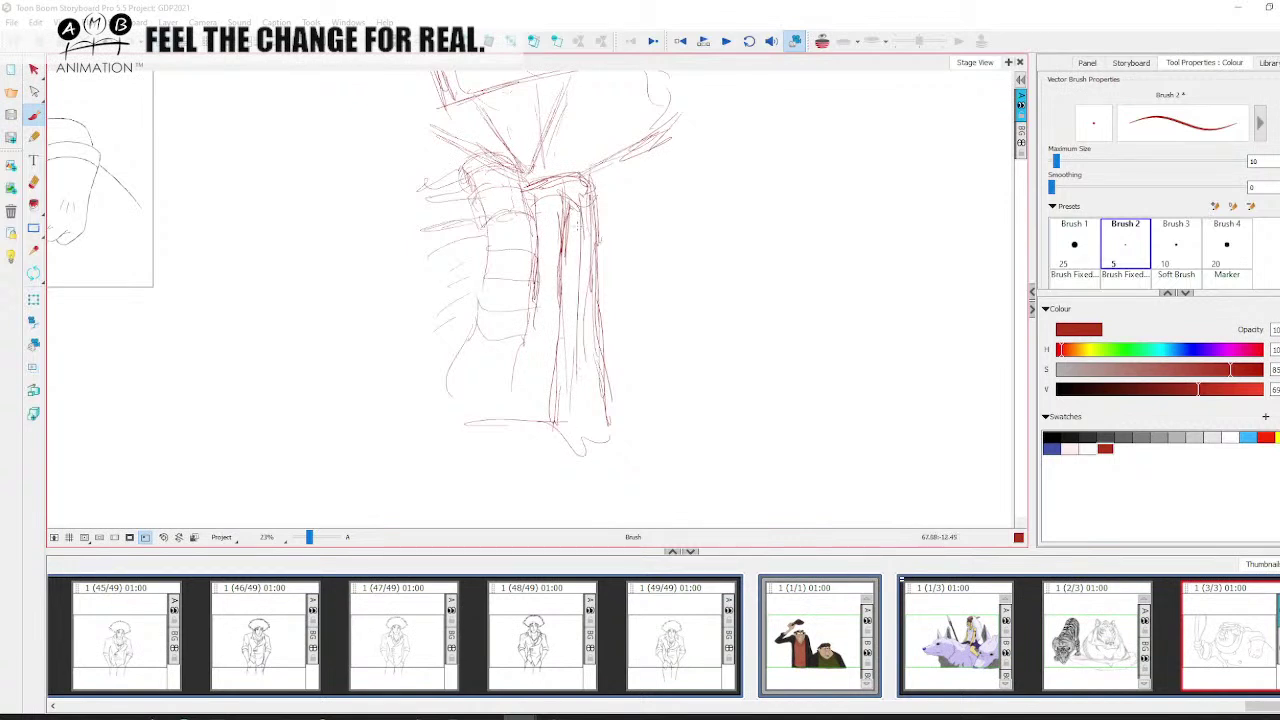
# Sketch muscle lines flaring outward to both sides along the collarbone at the base of the neck
pyautogui.moveTo(580, 224); pyautogui.dragTo(499, 398)
pyautogui.moveTo(547, 361); pyautogui.dragTo(495, 415)
pyautogui.moveTo(575, 276); pyautogui.dragTo(557, 393)
pyautogui.moveTo(576, 340)
pyautogui.mouseDown()
pyautogui.moveTo(566, 422)
pyautogui.moveTo(452, 432)
pyautogui.mouseUp()
pyautogui.moveTo(560, 366); pyautogui.dragTo(424, 436)
pyautogui.moveTo(594, 200)
pyautogui.mouseDown()
pyautogui.moveTo(612, 350)
pyautogui.moveTo(672, 436)
pyautogui.mouseUp()
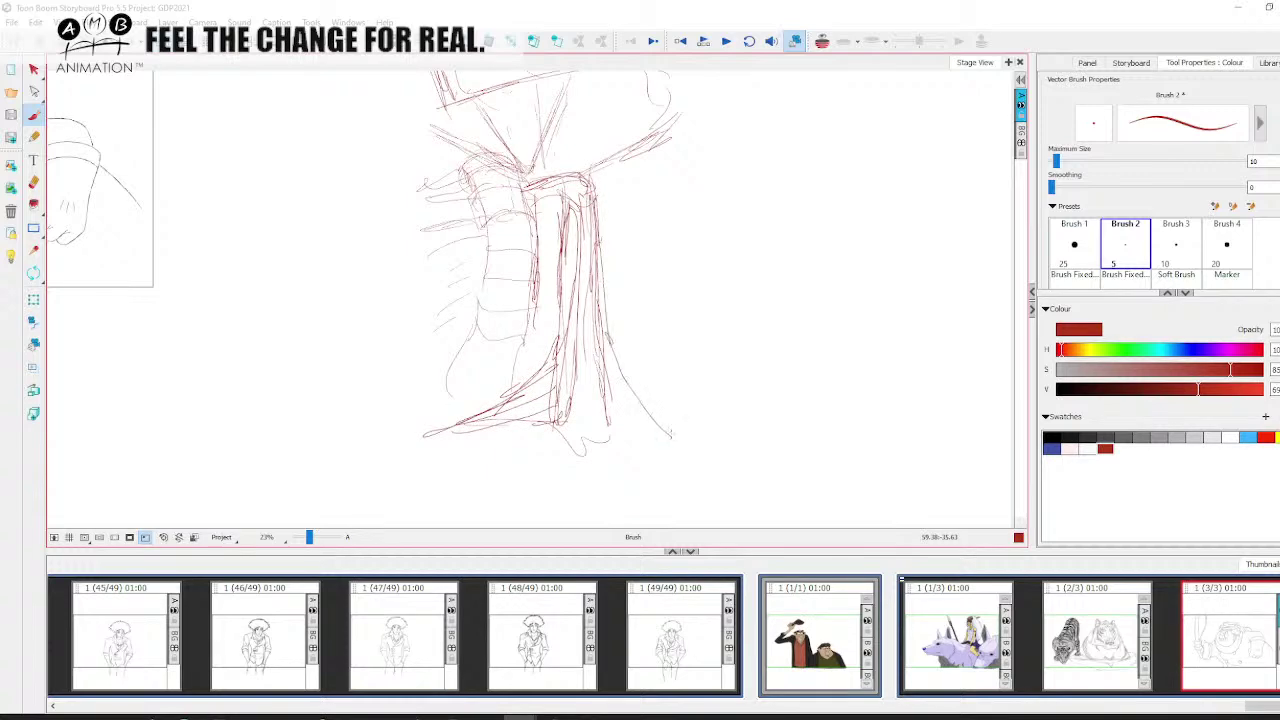
pyautogui.press('space')
pyautogui.moveTo(606, 378)
pyautogui.mouseDown()
pyautogui.moveTo(684, 452)
pyautogui.moveTo(690, 510)
pyautogui.mouseUp()
pyautogui.moveTo(581, 282)
pyautogui.mouseDown()
pyautogui.moveTo(580, 405)
pyautogui.moveTo(553, 422)
pyautogui.mouseUp()
pyautogui.moveTo(558, 366); pyautogui.dragTo(550, 472)
# Sketch the long diagonal neck muscle from behind the jaw down to the notch between the collarbones
pyautogui.press('space')
pyautogui.moveTo(553, 287)
pyautogui.mouseDown()
pyautogui.moveTo(605, 256)
pyautogui.moveTo(614, 350)
pyautogui.mouseUp()
pyautogui.press('space')
pyautogui.moveTo(632, 308); pyautogui.dragTo(646, 346)
pyautogui.moveTo(511, 120)
pyautogui.mouseDown()
pyautogui.moveTo(559, 272)
pyautogui.moveTo(670, 475)
pyautogui.mouseUp()
pyautogui.press('space')
pyautogui.moveTo(660, 440); pyautogui.dragTo(646, 331)
pyautogui.moveTo(558, 222); pyautogui.dragTo(629, 402)
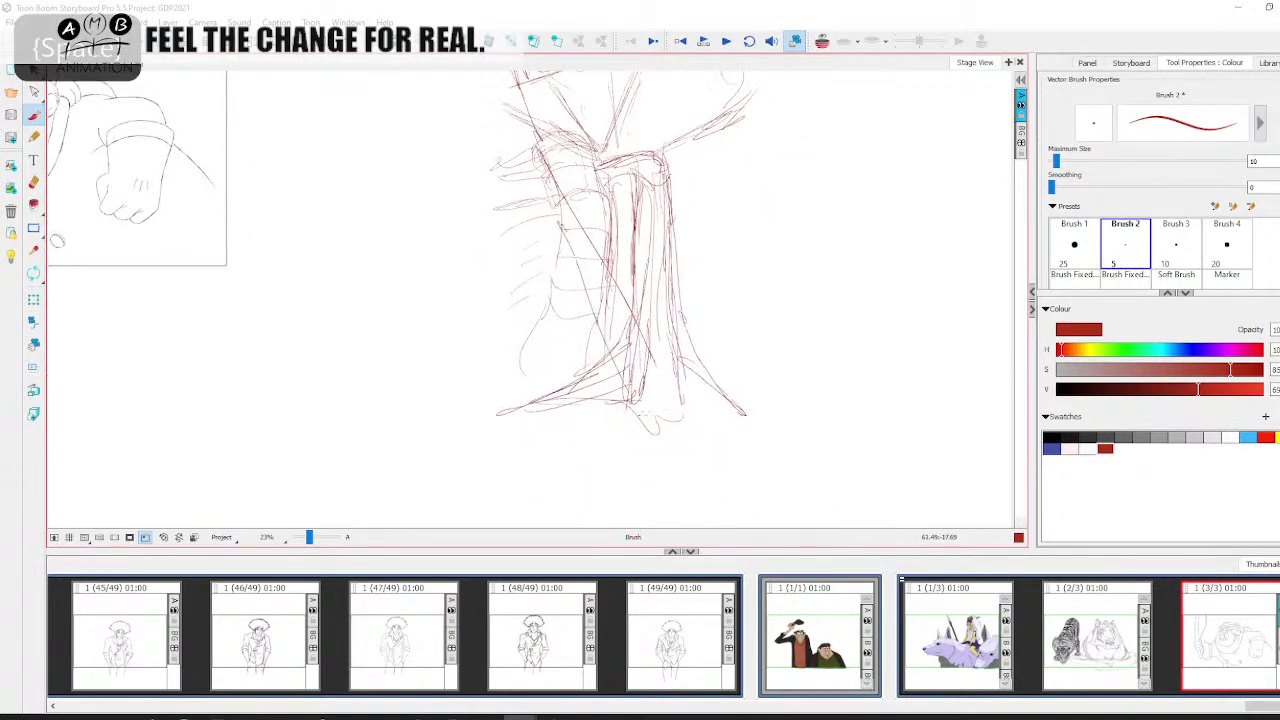
pyautogui.moveTo(600, 322); pyautogui.dragTo(638, 412)
pyautogui.moveTo(638, 412); pyautogui.dragTo(545, 199)
# Sketch the back-of-neck muscle contour from behind the head diagonally down toward the collarbone
pyautogui.press('space')
pyautogui.moveTo(572, 224)
pyautogui.mouseDown()
pyautogui.moveTo(592, 310)
pyautogui.moveTo(535, 171)
pyautogui.mouseUp()
pyautogui.press('space')
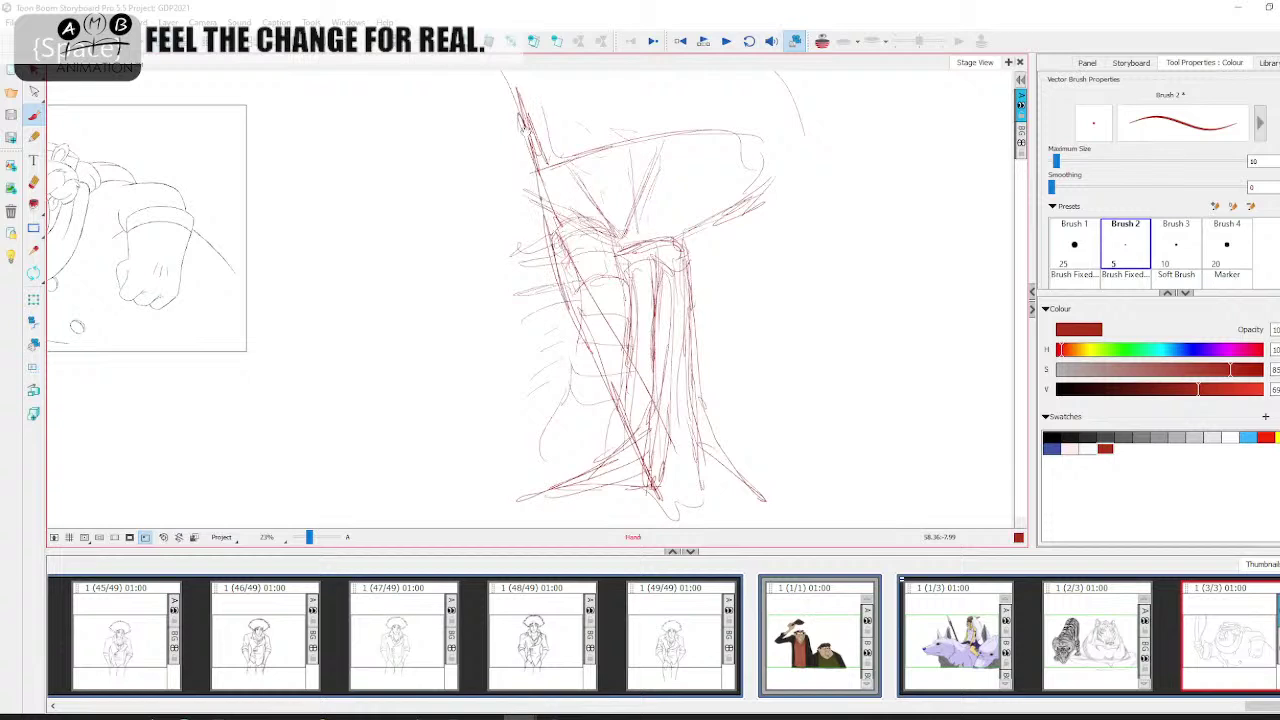
pyautogui.moveTo(497, 97); pyautogui.dragTo(511, 198)
pyautogui.moveTo(501, 104); pyautogui.dragTo(550, 322)
pyautogui.press('space')
pyautogui.moveTo(560, 335); pyautogui.dragTo(557, 337)
pyautogui.moveTo(514, 163); pyautogui.dragTo(579, 389)
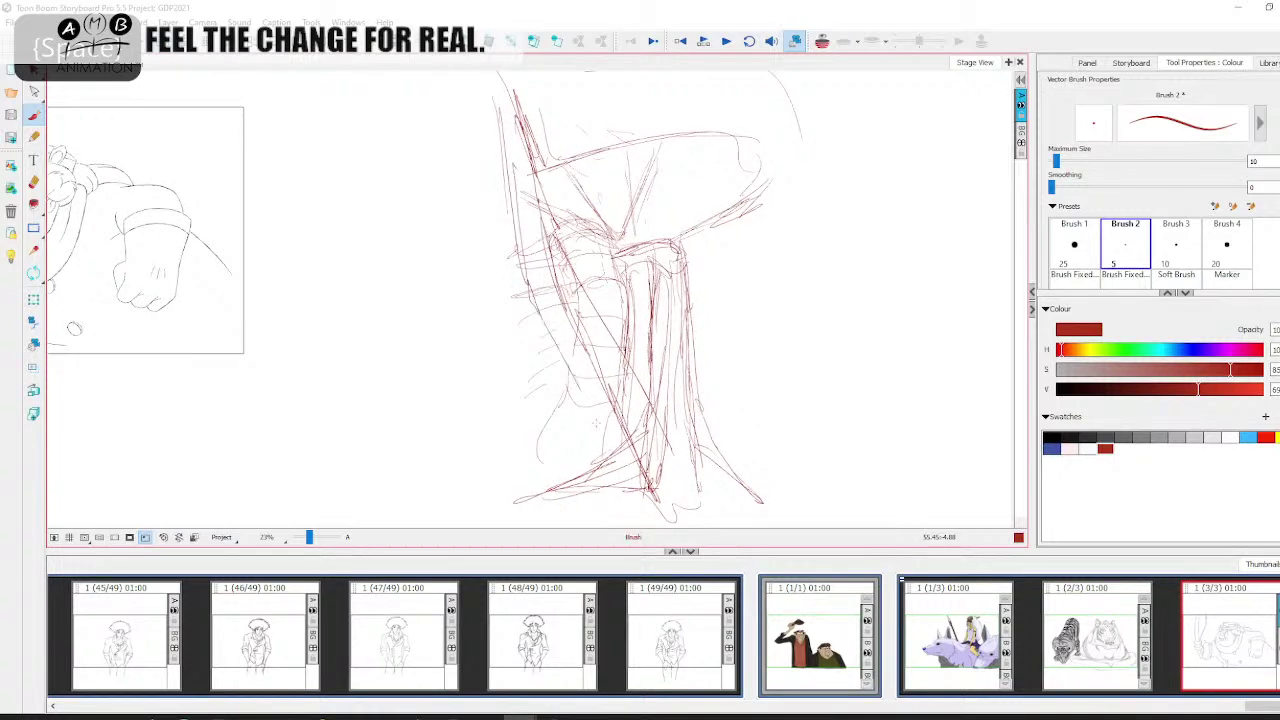
pyautogui.moveTo(636, 468); pyautogui.dragTo(633, 446)
pyautogui.moveTo(546, 325); pyautogui.dragTo(611, 433)
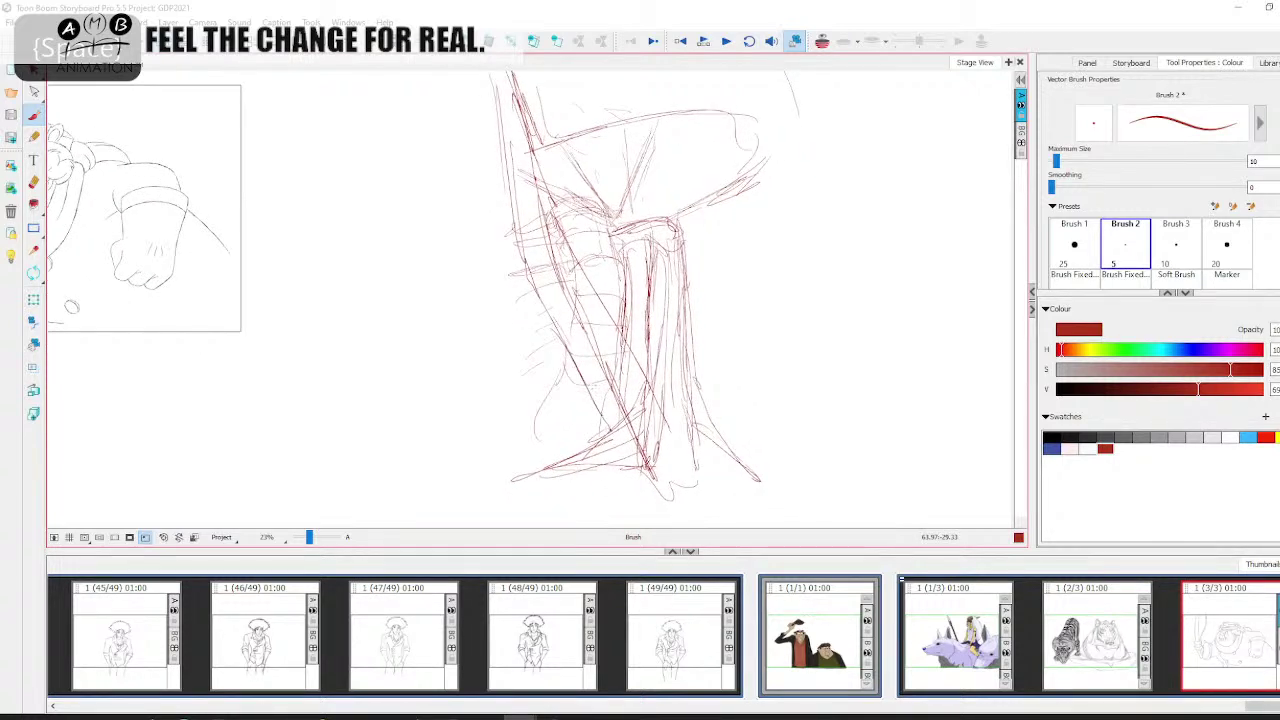
pyautogui.moveTo(569, 353); pyautogui.dragTo(618, 460)
pyautogui.moveTo(549, 321); pyautogui.dragTo(605, 447)
# Add short muscle strokes from behind the jaw diagonally across the upper vertebrae
pyautogui.press('space')
pyautogui.moveTo(535, 222); pyautogui.dragTo(543, 278)
pyautogui.moveTo(529, 168)
pyautogui.mouseDown()
pyautogui.moveTo(585, 341)
pyautogui.moveTo(605, 270)
pyautogui.mouseUp()
pyautogui.moveTo(562, 213); pyautogui.dragTo(604, 305)
pyautogui.press('space')
pyautogui.moveTo(590, 270); pyautogui.dragTo(608, 348)
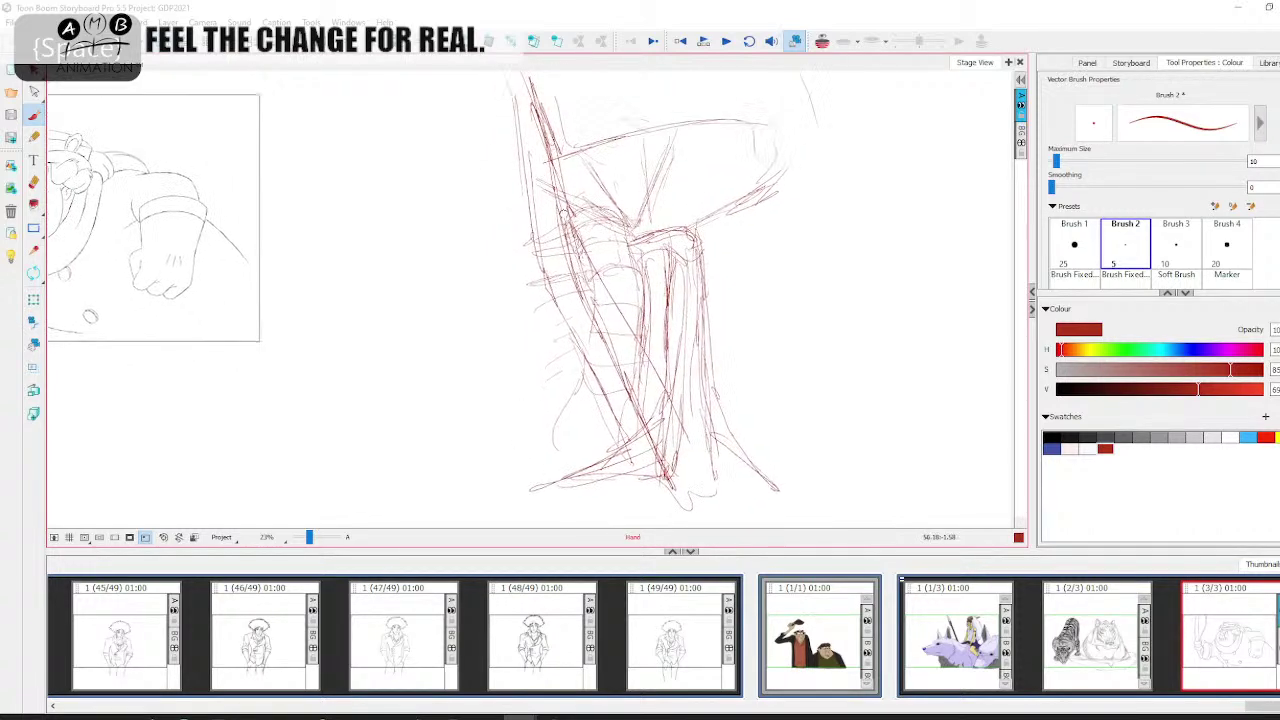
# Reinforce the diagonal neck muscle and the front throat contour of the red neck study with extra strokes
pyautogui.moveTo(546, 148); pyautogui.dragTo(585, 295)
pyautogui.moveTo(524, 114); pyautogui.dragTo(646, 460)
pyautogui.moveTo(618, 410); pyautogui.dragTo(560, 492)
pyautogui.moveTo(713, 213); pyautogui.dragTo(702, 378)
pyautogui.moveTo(725, 214); pyautogui.dragTo(714, 350)
# Sketch the back-of-neck contour sweeping down into the shoulder slope, with extra muscle strokes behind the vertebrae
pyautogui.press('space')
pyautogui.moveTo(715, 361)
pyautogui.mouseDown()
pyautogui.moveTo(727, 371)
pyautogui.moveTo(738, 337)
pyautogui.mouseUp()
pyautogui.moveTo(541, 108)
pyautogui.mouseDown()
pyautogui.moveTo(490, 338)
pyautogui.moveTo(430, 420)
pyautogui.mouseUp()
pyautogui.moveTo(477, 374); pyautogui.dragTo(420, 448)
pyautogui.moveTo(542, 299)
pyautogui.mouseDown()
pyautogui.moveTo(553, 466)
pyautogui.moveTo(553, 238)
pyautogui.mouseUp()
pyautogui.press('space')
pyautogui.moveTo(591, 285); pyautogui.dragTo(568, 390)
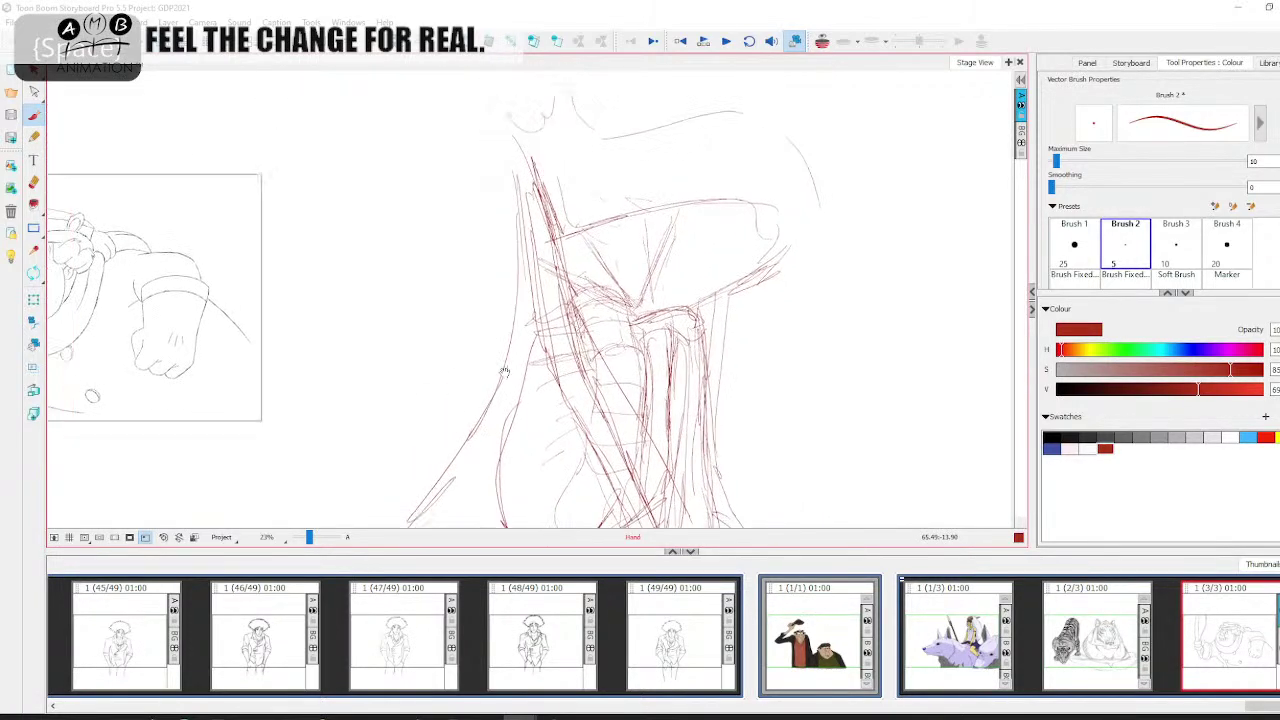
pyautogui.moveTo(494, 323); pyautogui.dragTo(481, 399)
pyautogui.moveTo(519, 215); pyautogui.dragTo(483, 381)
pyautogui.moveTo(518, 194)
pyautogui.mouseDown()
pyautogui.moveTo(486, 383)
pyautogui.moveTo(505, 262)
pyautogui.mouseUp()
# Sketch the rounded back of the skull above the neck, ending at the nape
pyautogui.press('space')
pyautogui.moveTo(489, 249); pyautogui.dragTo(426, 215)
pyautogui.moveTo(491, 255)
pyautogui.mouseDown()
pyautogui.moveTo(409, 198)
pyautogui.moveTo(385, 99)
pyautogui.mouseUp()
pyautogui.press('space')
pyautogui.moveTo(430, 140); pyautogui.dragTo(443, 172)
pyautogui.moveTo(408, 139); pyautogui.dragTo(498, 71)
# Handwrite "Anatom" in red in the empty space beside the throat of the study
pyautogui.moveTo(310, 539); pyautogui.dragTo(308, 541)
pyautogui.press('space')
pyautogui.moveTo(660, 415)
pyautogui.mouseDown()
pyautogui.moveTo(662, 378)
pyautogui.moveTo(755, 378)
pyautogui.moveTo(780, 358)
pyautogui.mouseUp()
pyautogui.moveTo(790, 348); pyautogui.dragTo(857, 382)
# Handwrite "Art Book" above the anatomy note and rule a line above and below it
pyautogui.moveTo(786, 278); pyautogui.dragTo(830, 254)
pyautogui.moveTo(838, 262)
pyautogui.mouseDown()
pyautogui.moveTo(864, 228)
pyautogui.moveTo(918, 268)
pyautogui.mouseUp()
pyautogui.moveTo(916, 226)
pyautogui.mouseDown()
pyautogui.moveTo(924, 262)
pyautogui.moveTo(980, 242)
pyautogui.mouseUp()
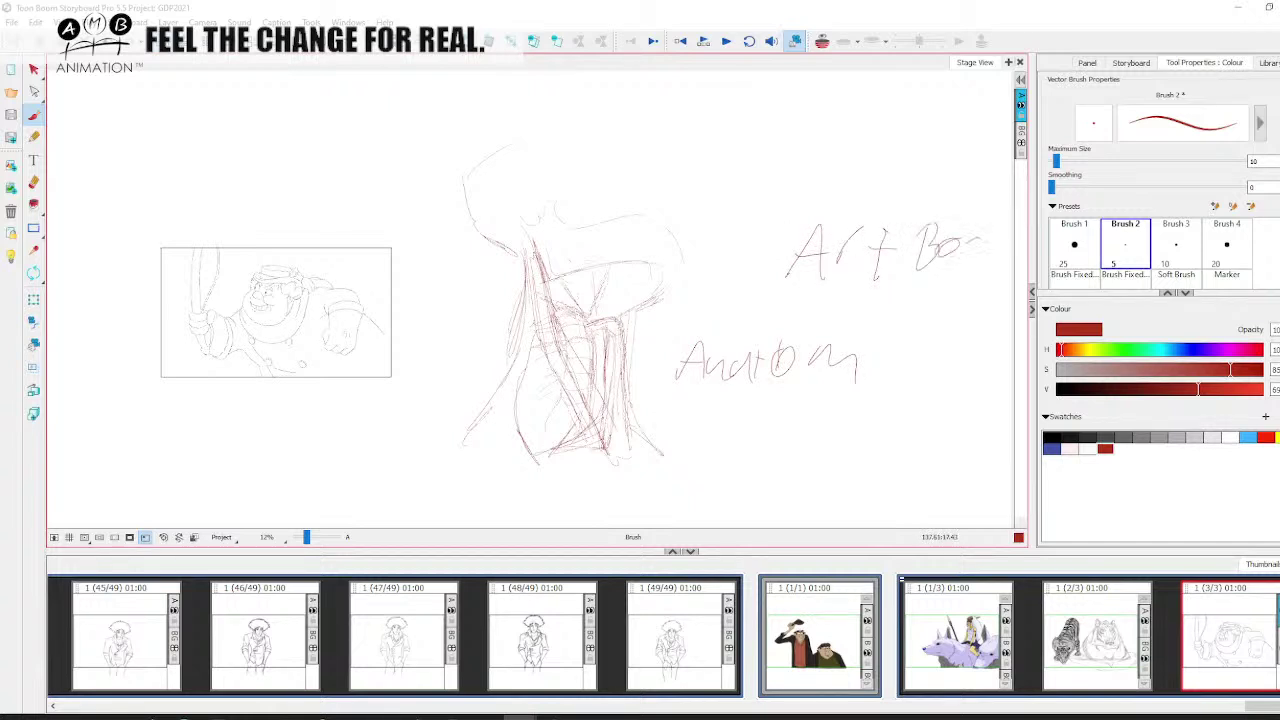
pyautogui.moveTo(774, 256); pyautogui.dragTo(1010, 274)
pyautogui.moveTo(772, 226); pyautogui.dragTo(940, 240)
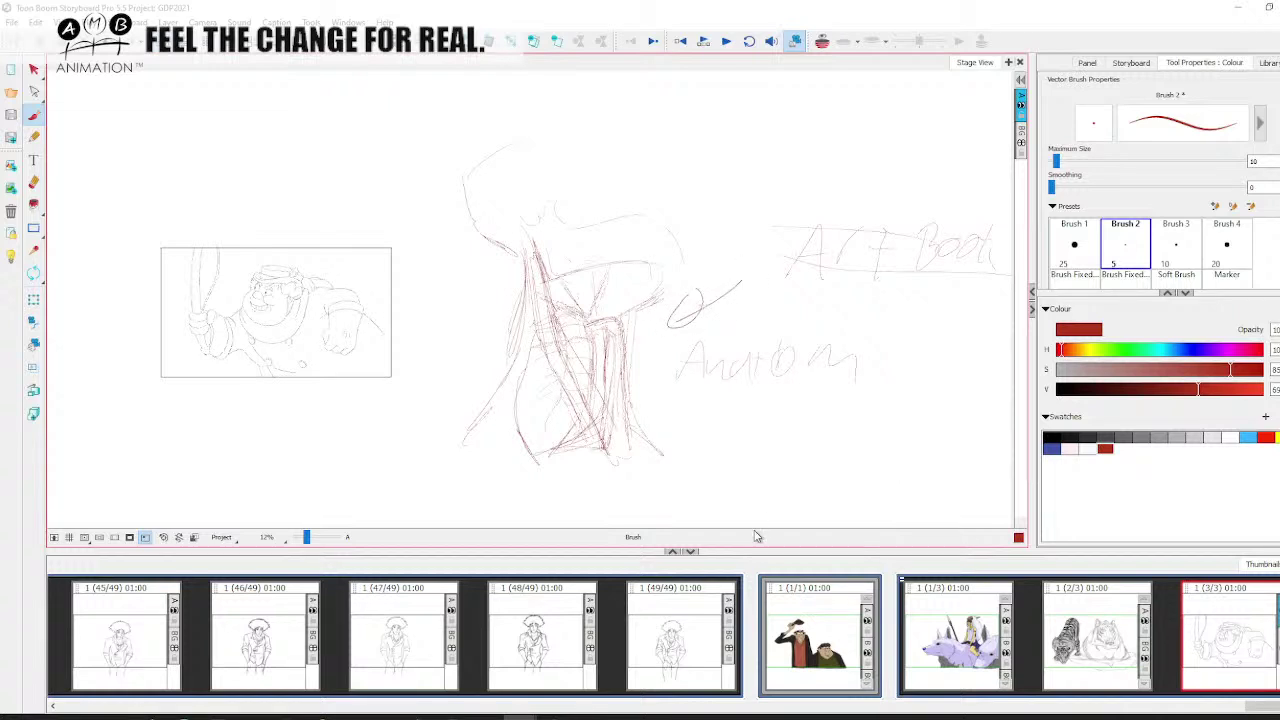
# Handwrite a short "Sci" note beneath "Art Book", undoing stray strokes
pyautogui.hotkey('ctrl', 'z')
pyautogui.press('space')
pyautogui.moveTo(682, 368); pyautogui.dragTo(639, 355)
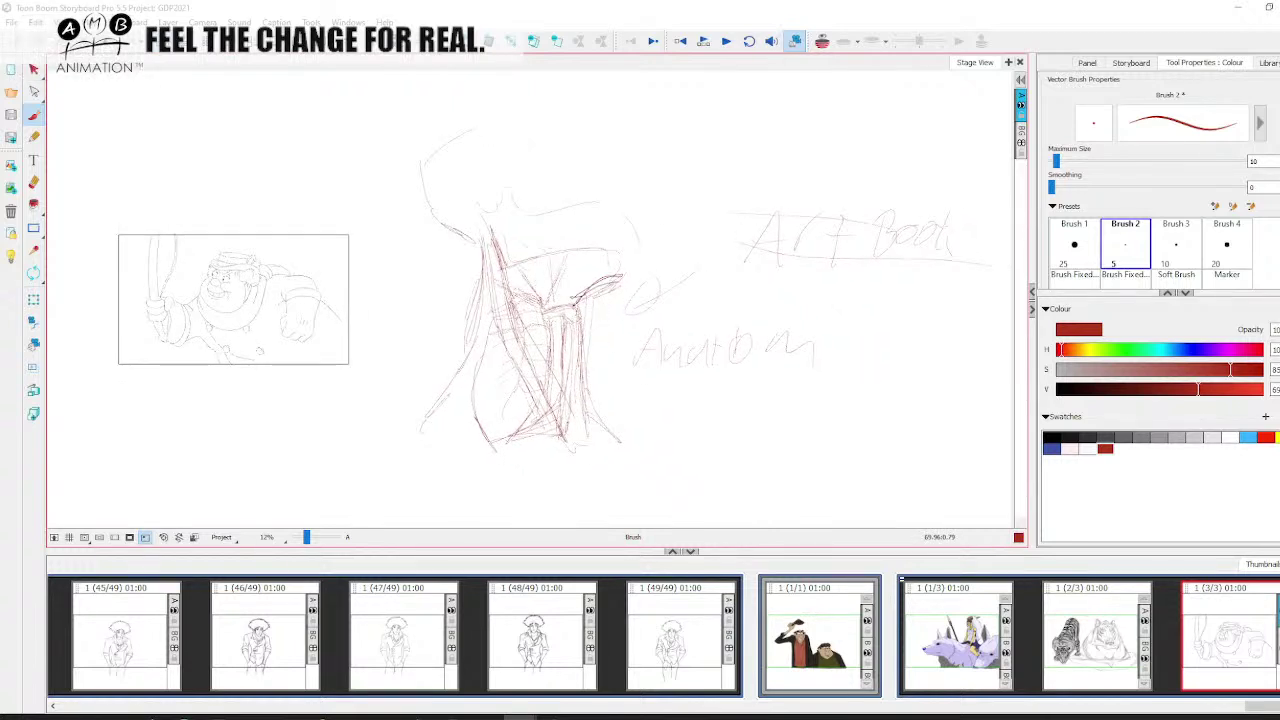
pyautogui.moveTo(832, 287)
pyautogui.mouseDown()
pyautogui.moveTo(810, 316)
pyautogui.moveTo(900, 302)
pyautogui.mouseUp()
pyautogui.hotkey('ctrl', 'z')
pyautogui.hotkey('ctrl', 'z')
pyautogui.hotkey('ctrl', 'z')
pyautogui.hotkey('ctrl', 'z')
pyautogui.hotkey('ctrl', 'z')
# Handwrite the notes "Scia", "Lo" and "Know how" beneath the anatomy note
pyautogui.moveTo(710, 397); pyautogui.dragTo(688, 427)
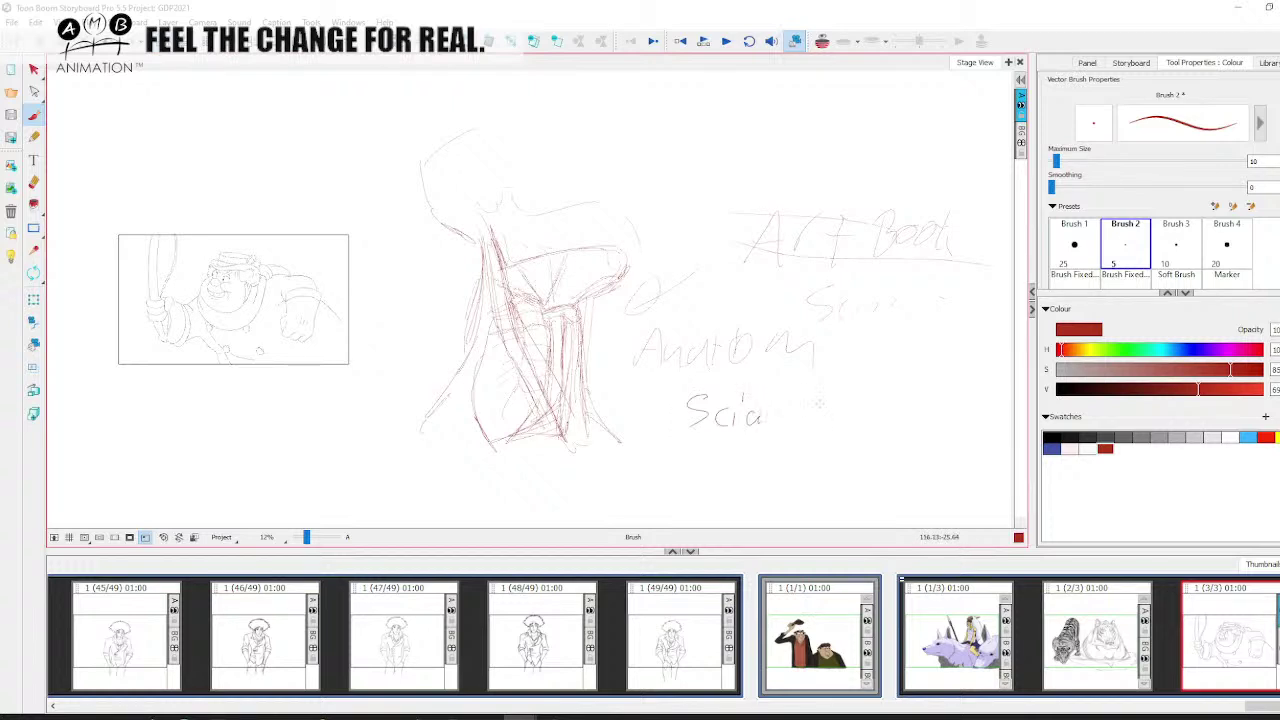
pyautogui.moveTo(815, 376); pyautogui.dragTo(876, 312)
pyautogui.moveTo(706, 395); pyautogui.dragTo(709, 432)
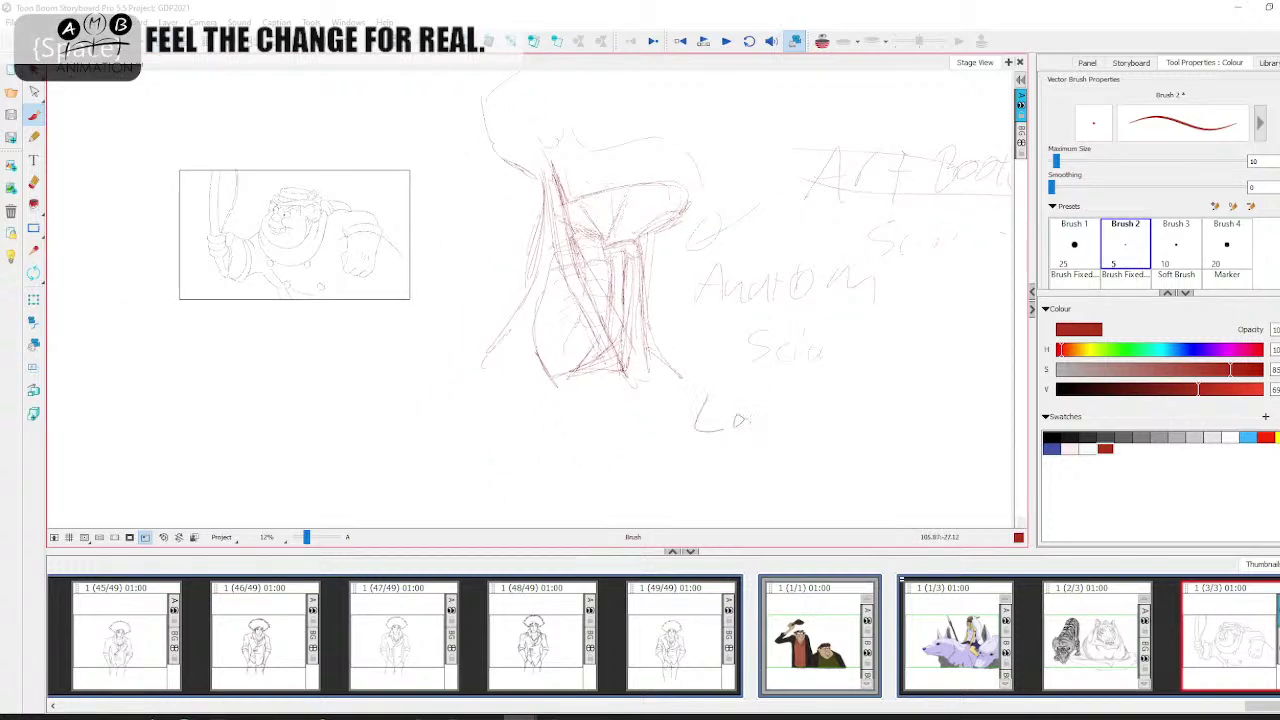
pyautogui.hotkey('ctrl', 'z')
pyautogui.hotkey('ctrl', 'z')
pyautogui.moveTo(864, 427)
pyautogui.mouseDown()
pyautogui.moveTo(768, 421)
pyautogui.moveTo(885, 400)
pyautogui.mouseUp()
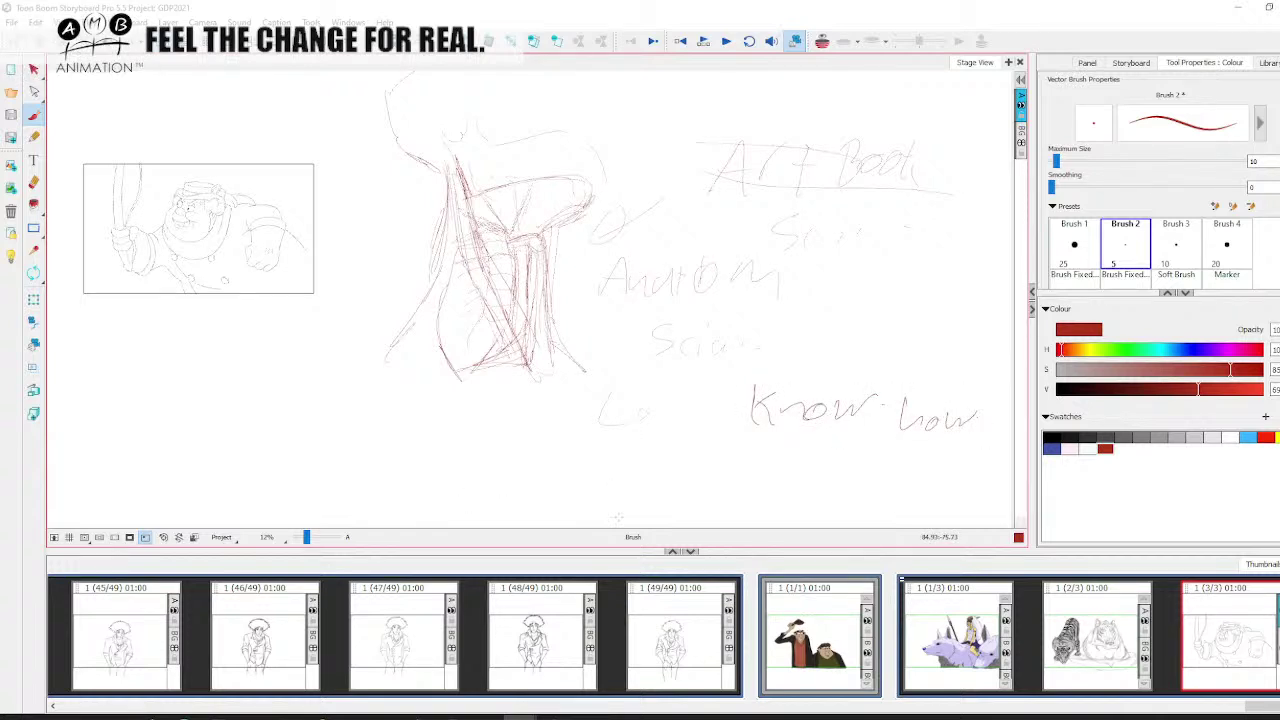
# Cross out the small mark above the anatomy note, then finish that word and frame it with lines
pyautogui.moveTo(674, 300); pyautogui.dragTo(729, 356)
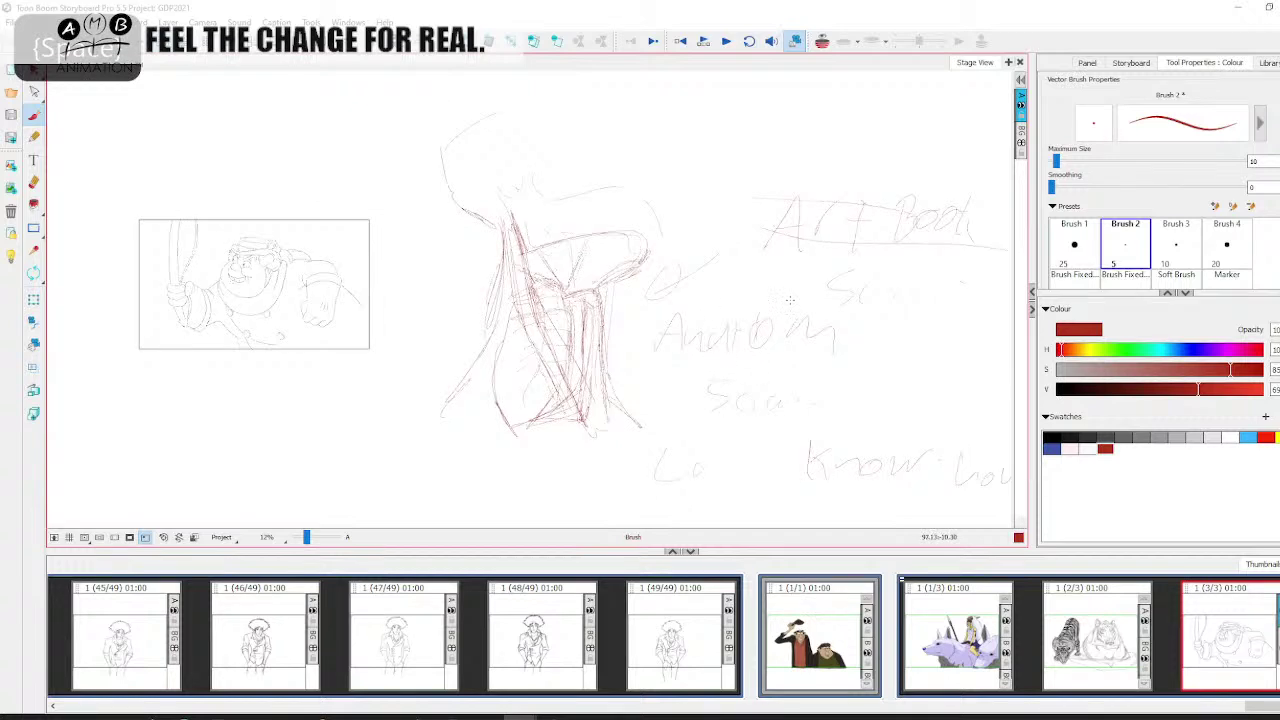
pyautogui.moveTo(790, 300)
pyautogui.mouseDown()
pyautogui.moveTo(683, 279)
pyautogui.moveTo(708, 263)
pyautogui.mouseUp()
pyautogui.moveTo(697, 267); pyautogui.dragTo(705, 304)
pyautogui.moveTo(573, 408); pyautogui.dragTo(646, 413)
pyautogui.moveTo(672, 385); pyautogui.dragTo(676, 373)
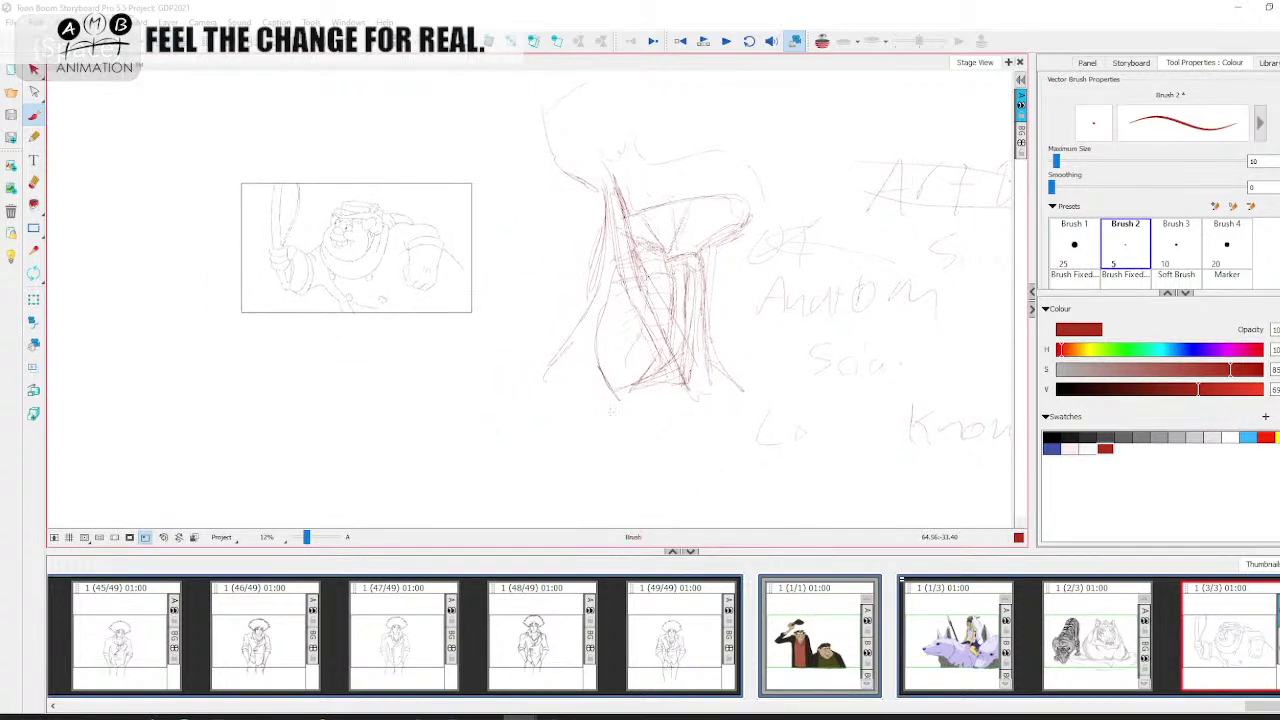
pyautogui.moveTo(736, 325)
pyautogui.mouseDown()
pyautogui.moveTo(954, 322)
pyautogui.moveTo(856, 264)
pyautogui.mouseUp()
pyautogui.moveTo(943, 292); pyautogui.dragTo(966, 298)
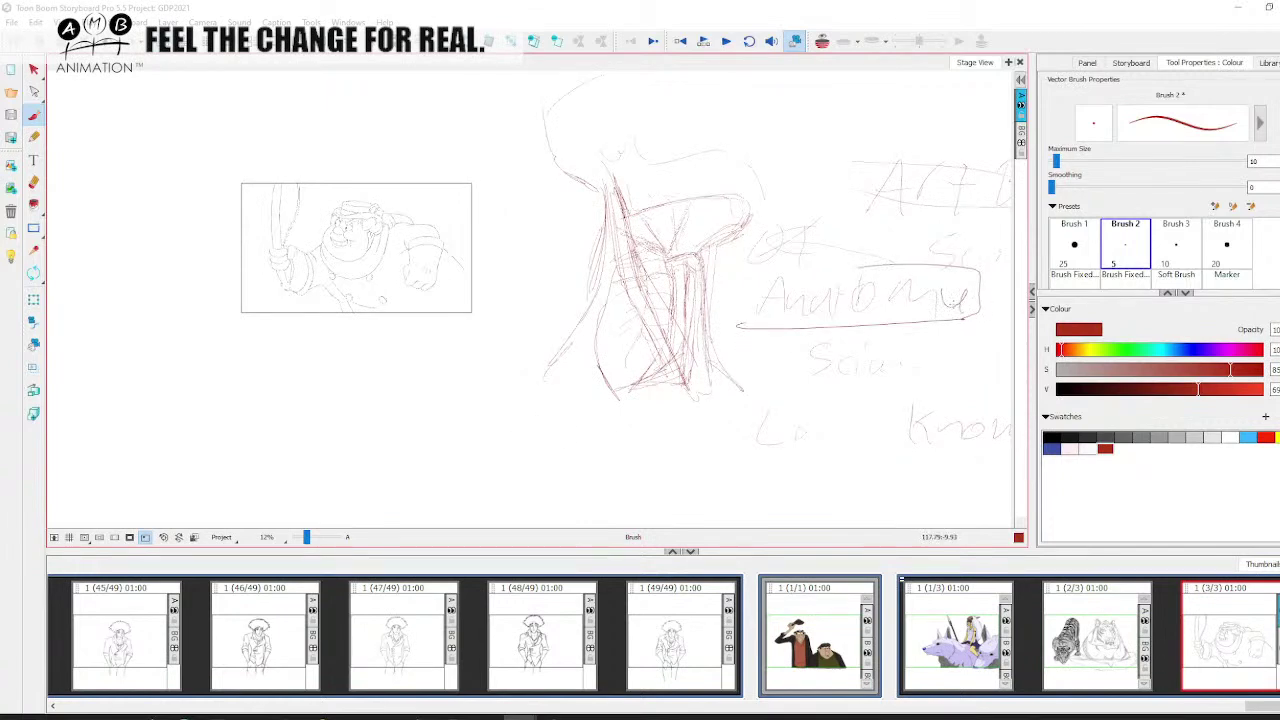
# Select the entire red neck study with its handwritten notes and delete it
pyautogui.press('2')
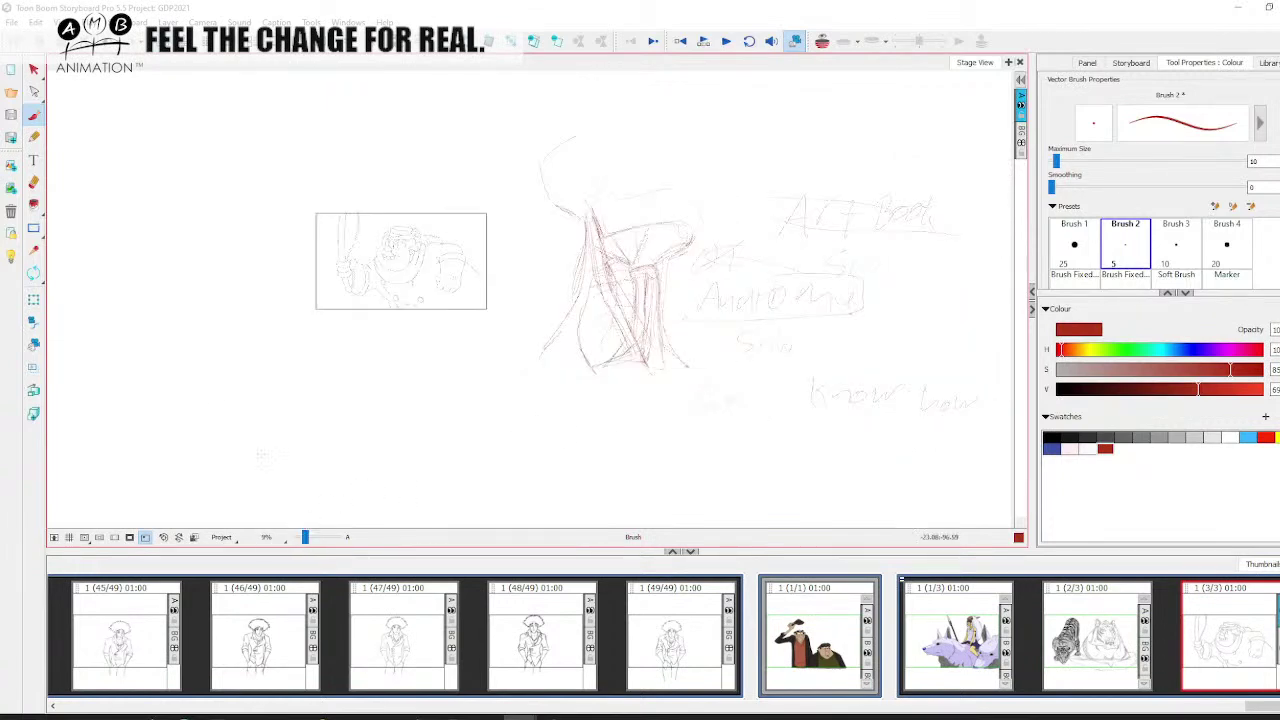
pyautogui.click(35, 70)
pyautogui.click(650, 344)
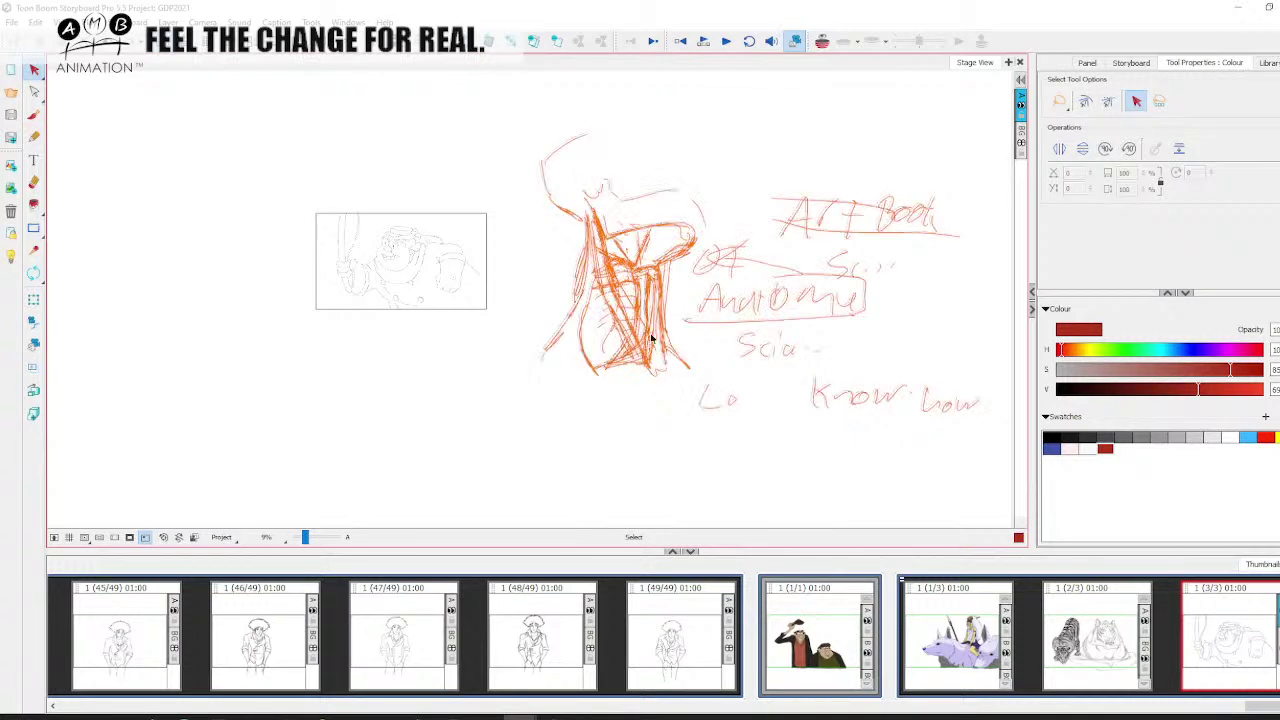
pyautogui.press('Delete')
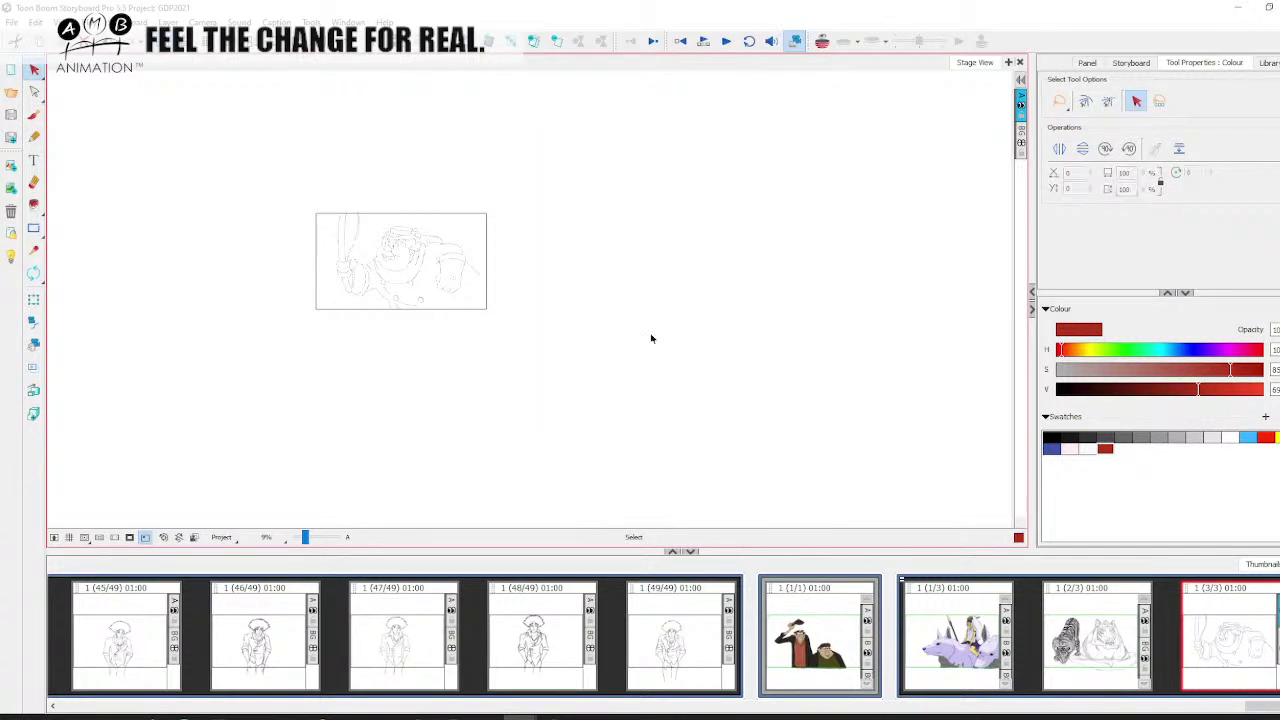
pyautogui.moveTo(307, 538); pyautogui.dragTo(308, 538)
pyautogui.click(33, 114)
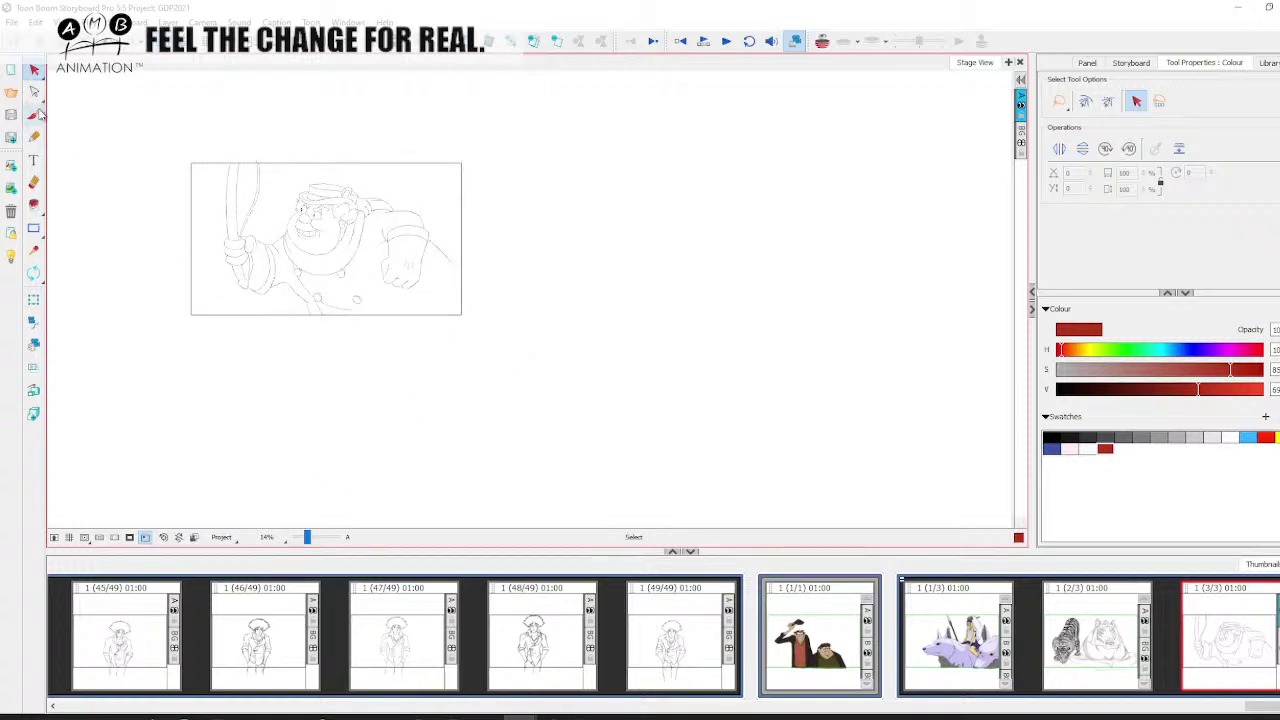
pyautogui.moveTo(671, 259); pyautogui.dragTo(668, 363)
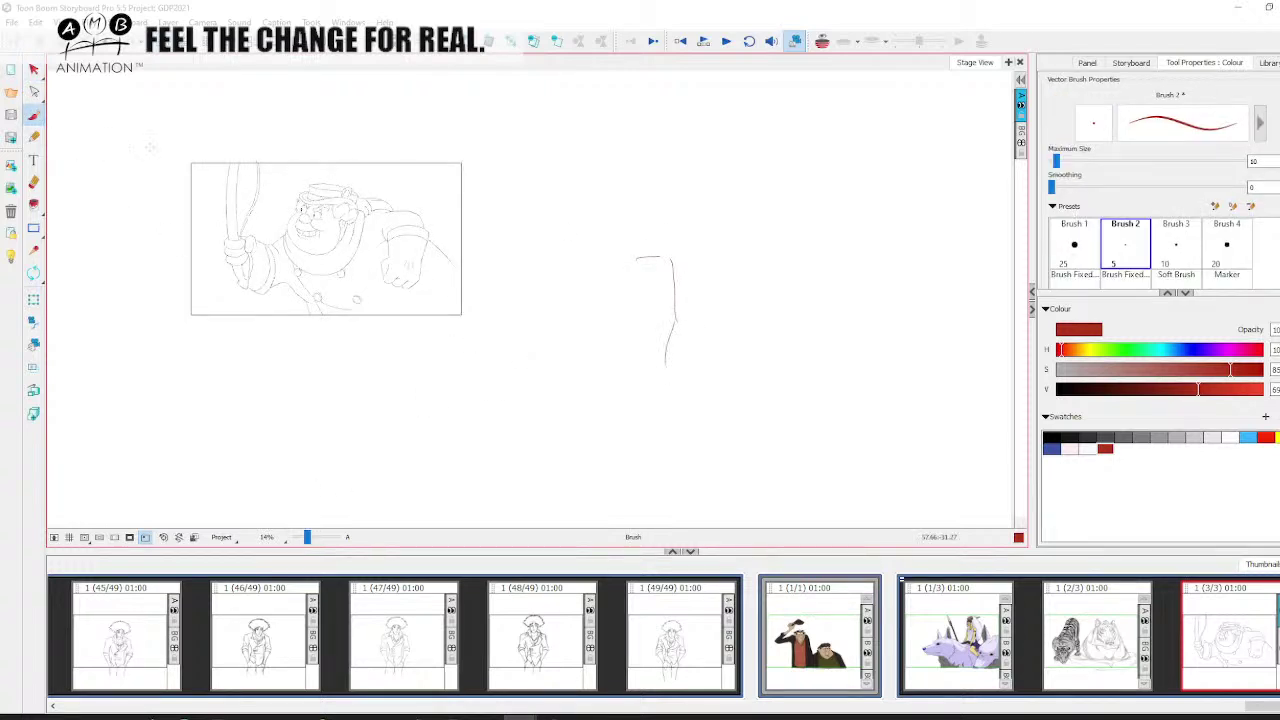
pyautogui.click(33, 68)
pyautogui.click(676, 318)
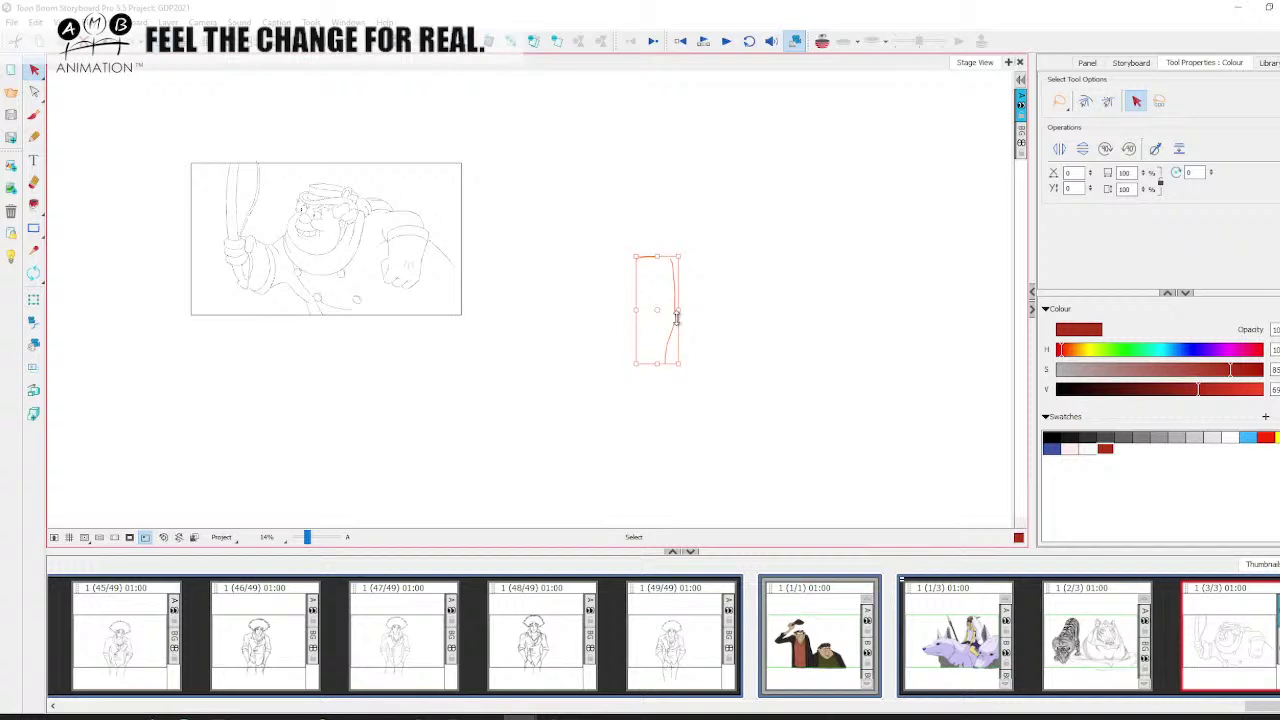
pyautogui.press('Delete')
pyautogui.click(33, 114)
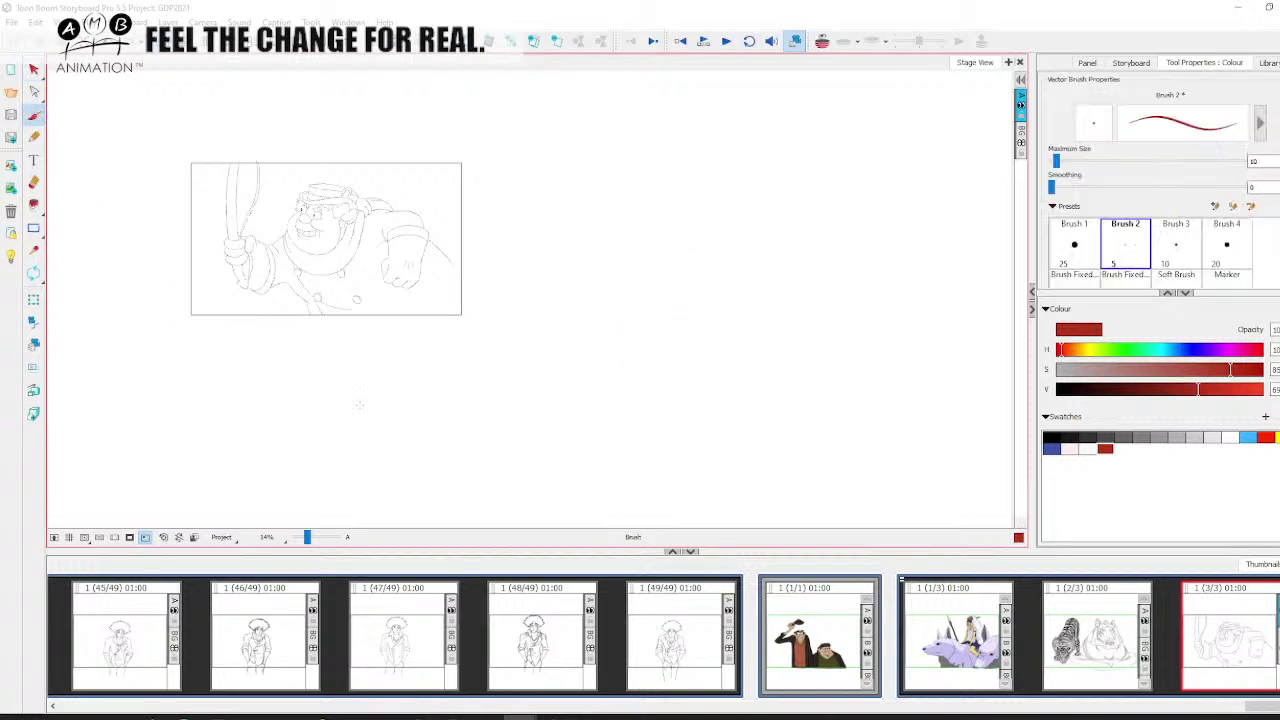
# Handwrite "Ana" and, above it, "Artist" with the brush in the empty space beside the character frame
pyautogui.moveTo(312, 541); pyautogui.dragTo(313, 539)
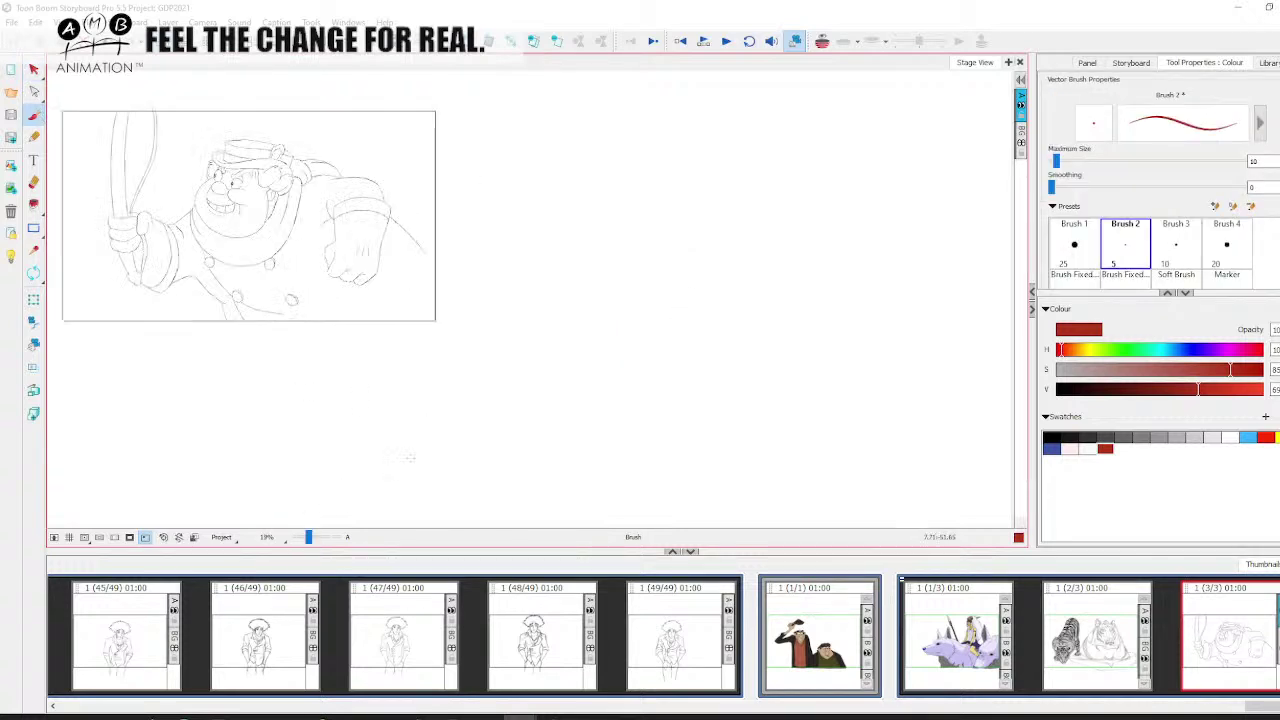
pyautogui.press('space')
pyautogui.moveTo(549, 337); pyautogui.dragTo(620, 392)
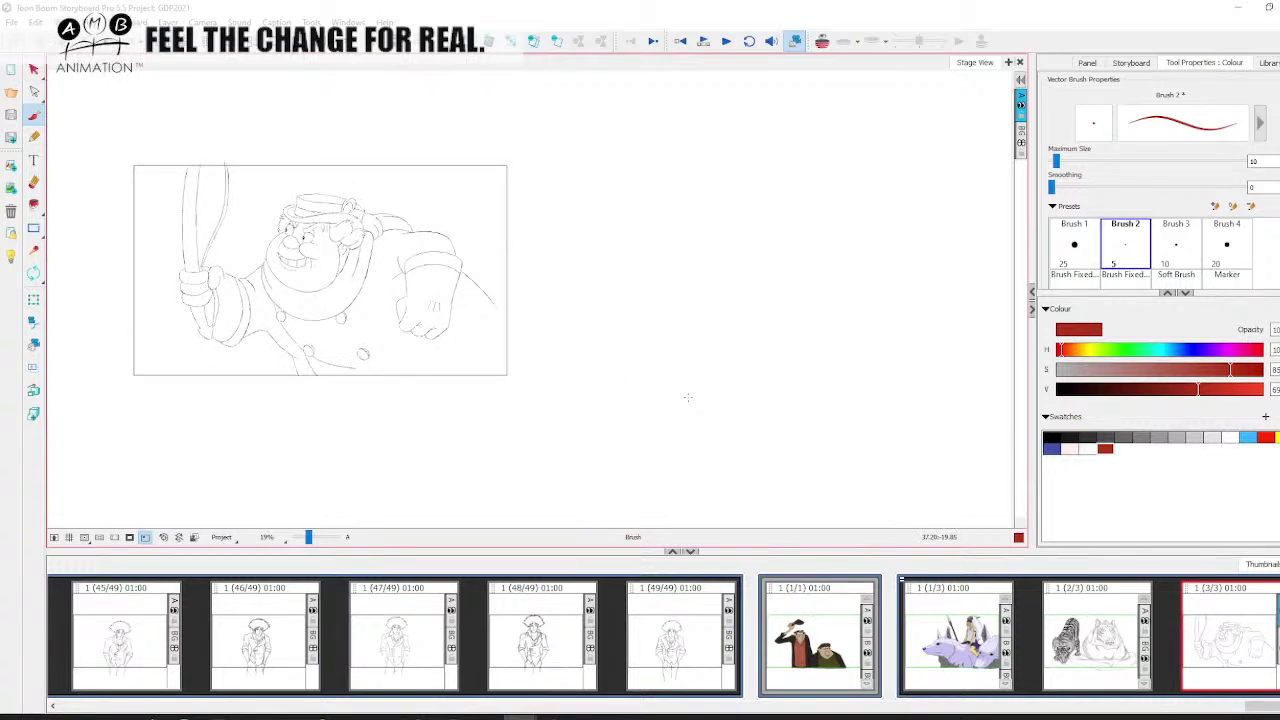
pyautogui.moveTo(310, 536); pyautogui.dragTo(308, 535)
pyautogui.press('space')
pyautogui.moveTo(680, 416); pyautogui.dragTo(510, 415)
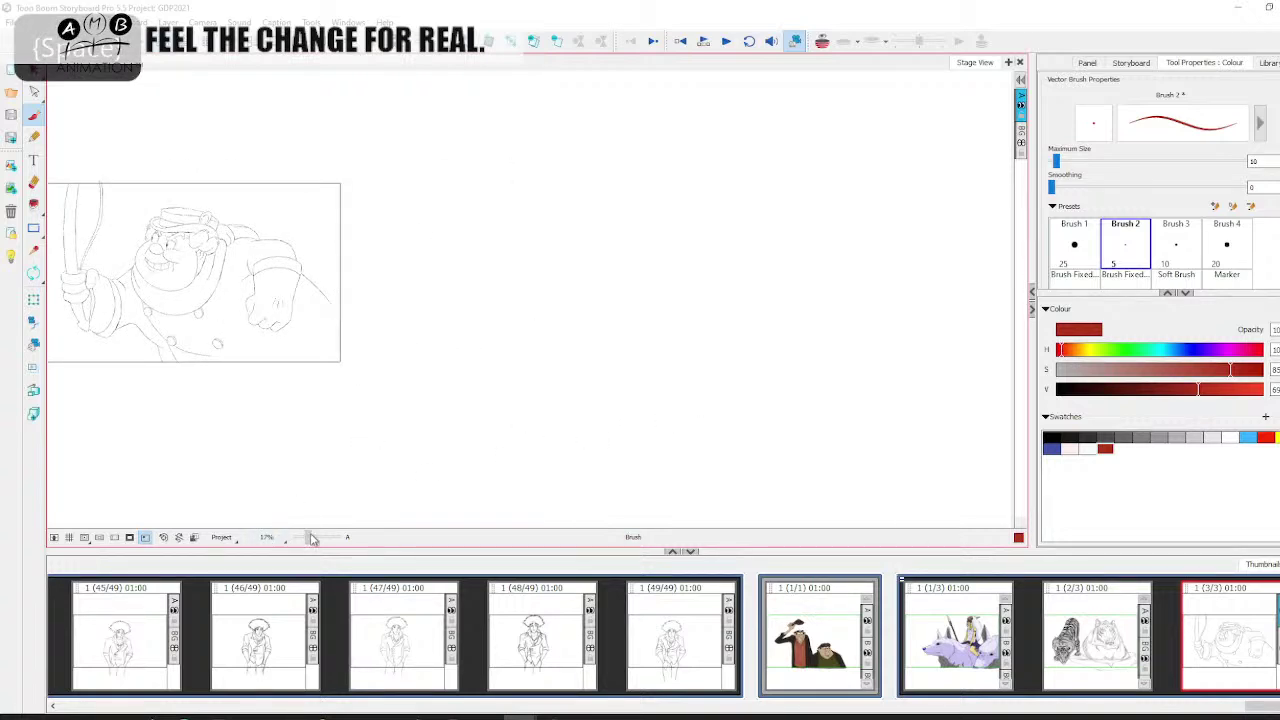
pyautogui.moveTo(311, 535); pyautogui.dragTo(310, 533)
pyautogui.moveTo(502, 341); pyautogui.dragTo(542, 341)
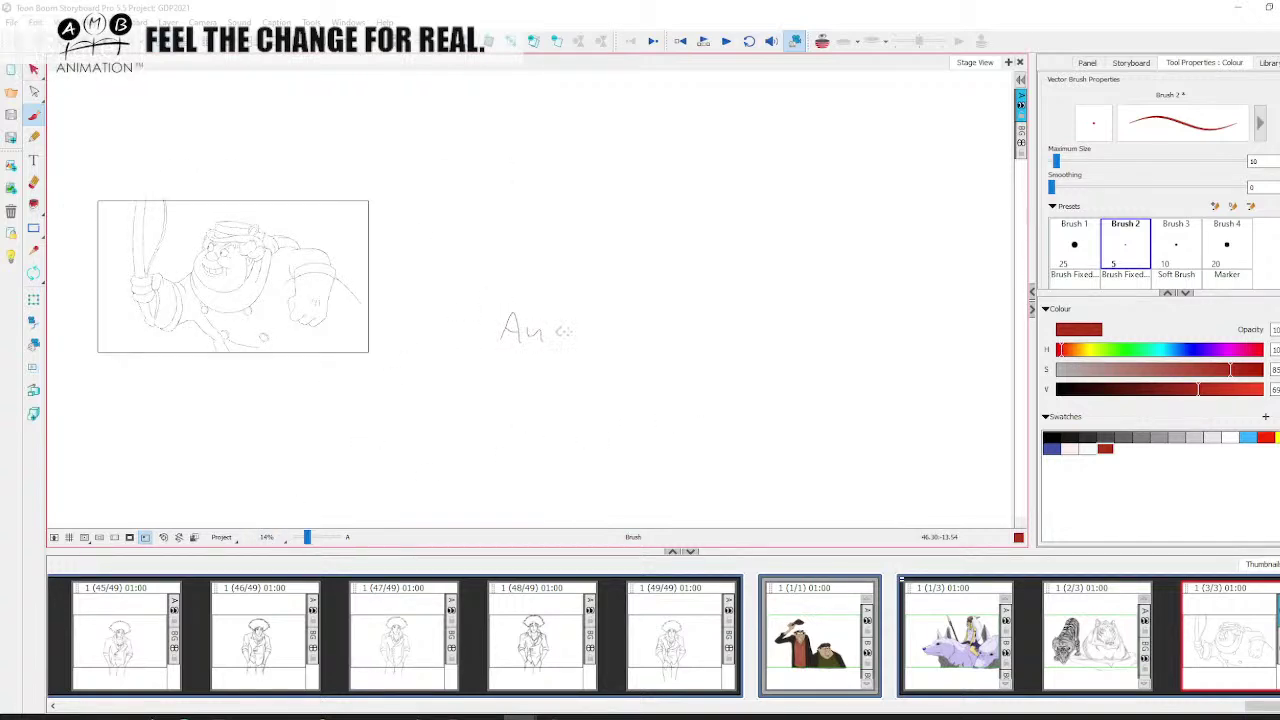
pyautogui.moveTo(583, 263); pyautogui.dragTo(604, 262)
pyautogui.moveTo(587, 247); pyautogui.dragTo(624, 240)
pyautogui.moveTo(637, 223)
pyautogui.mouseDown()
pyautogui.moveTo(634, 258)
pyautogui.moveTo(641, 238)
pyautogui.mouseUp()
pyautogui.moveTo(650, 244)
pyautogui.mouseDown()
pyautogui.moveTo(651, 212)
pyautogui.moveTo(680, 253)
pyautogui.mouseUp()
# Sketch rough neck and jaw contour lines beside the notes, plus a curved line leading down from "Artist"
pyautogui.moveTo(823, 201)
pyautogui.mouseDown()
pyautogui.moveTo(826, 268)
pyautogui.moveTo(794, 362)
pyautogui.mouseUp()
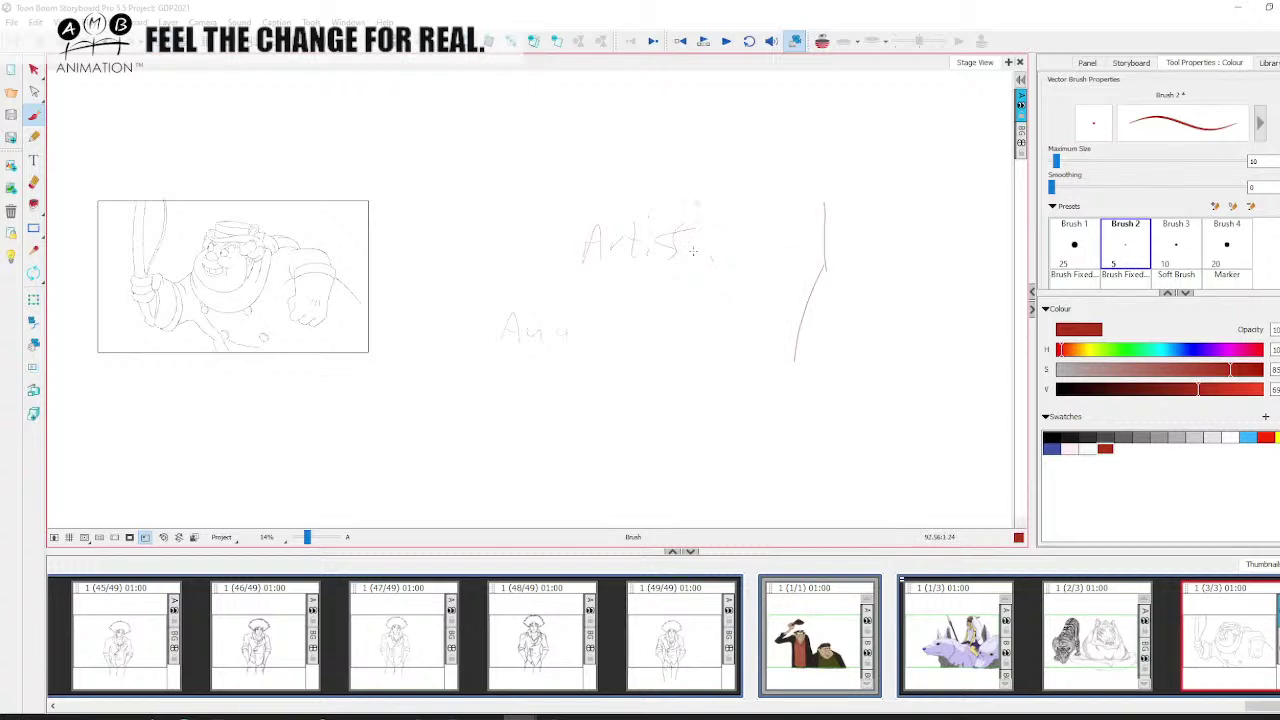
pyautogui.moveTo(686, 268); pyautogui.dragTo(600, 345)
pyautogui.moveTo(732, 203); pyautogui.dragTo(761, 353)
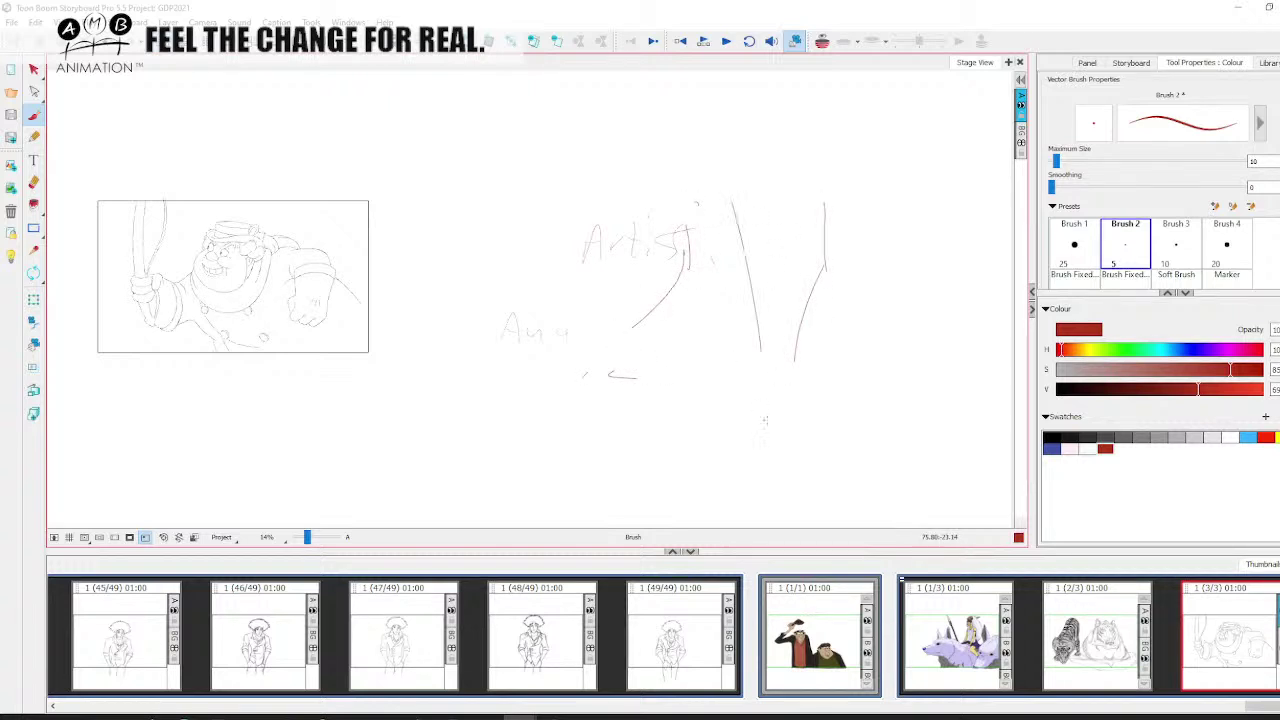
pyautogui.press('space')
pyautogui.moveTo(766, 423); pyautogui.dragTo(759, 420)
pyautogui.moveTo(720, 310); pyautogui.dragTo(672, 376)
pyautogui.press('space')
pyautogui.moveTo(714, 337); pyautogui.dragTo(681, 385)
pyautogui.moveTo(711, 210)
pyautogui.mouseDown()
pyautogui.moveTo(820, 184)
pyautogui.moveTo(788, 236)
pyautogui.moveTo(782, 297)
pyautogui.mouseUp()
pyautogui.press('space')
# Select all the red notes and contour lines beside the character and delete them
pyautogui.click(34, 70)
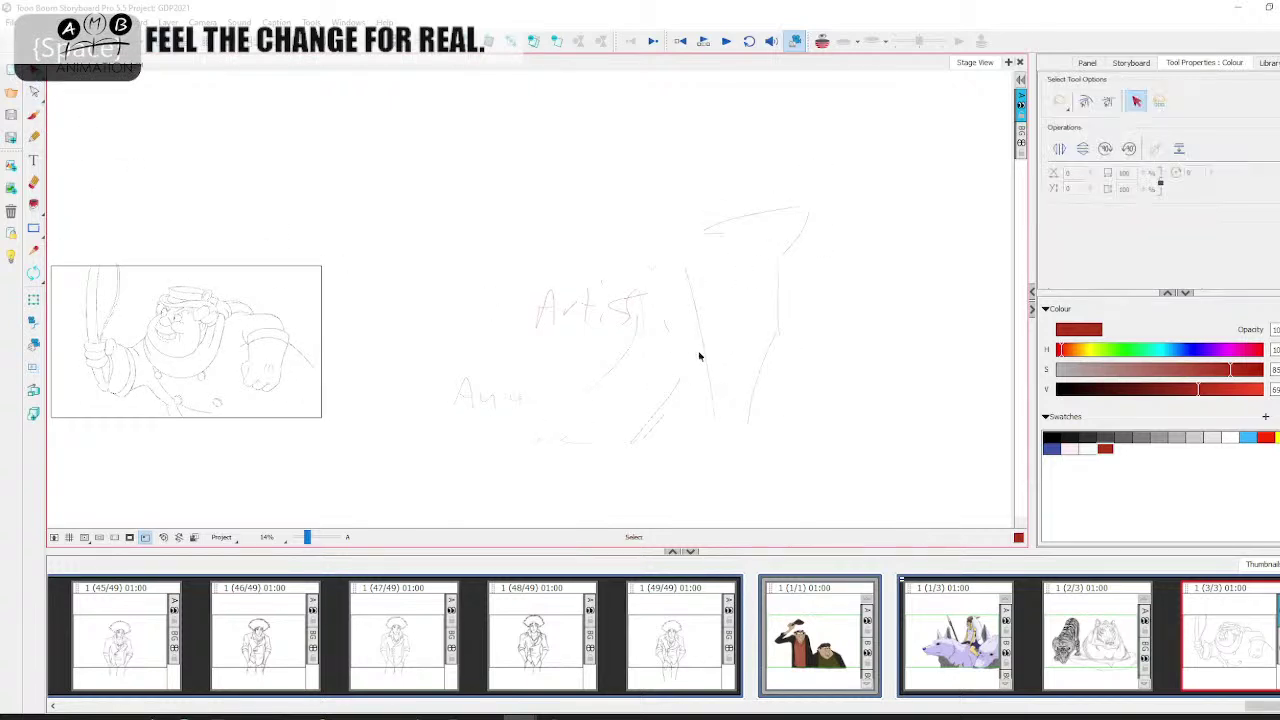
pyautogui.hotkey('ctrl', 'a')
pyautogui.press('Delete')
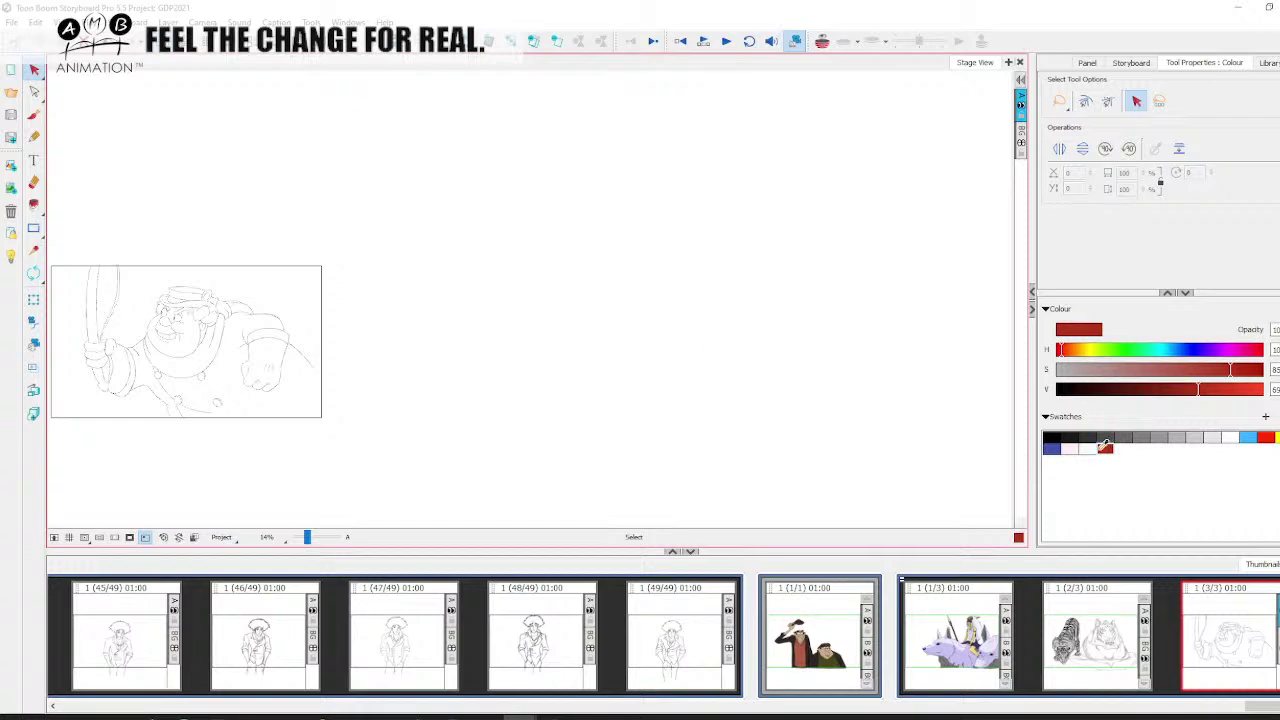
# Set the brush's maximum size to 21.6 and sketch the underside of a jaw and the throat in profile
pyautogui.click(33, 114)
pyautogui.moveTo(1053, 160); pyautogui.dragTo(1062, 160)
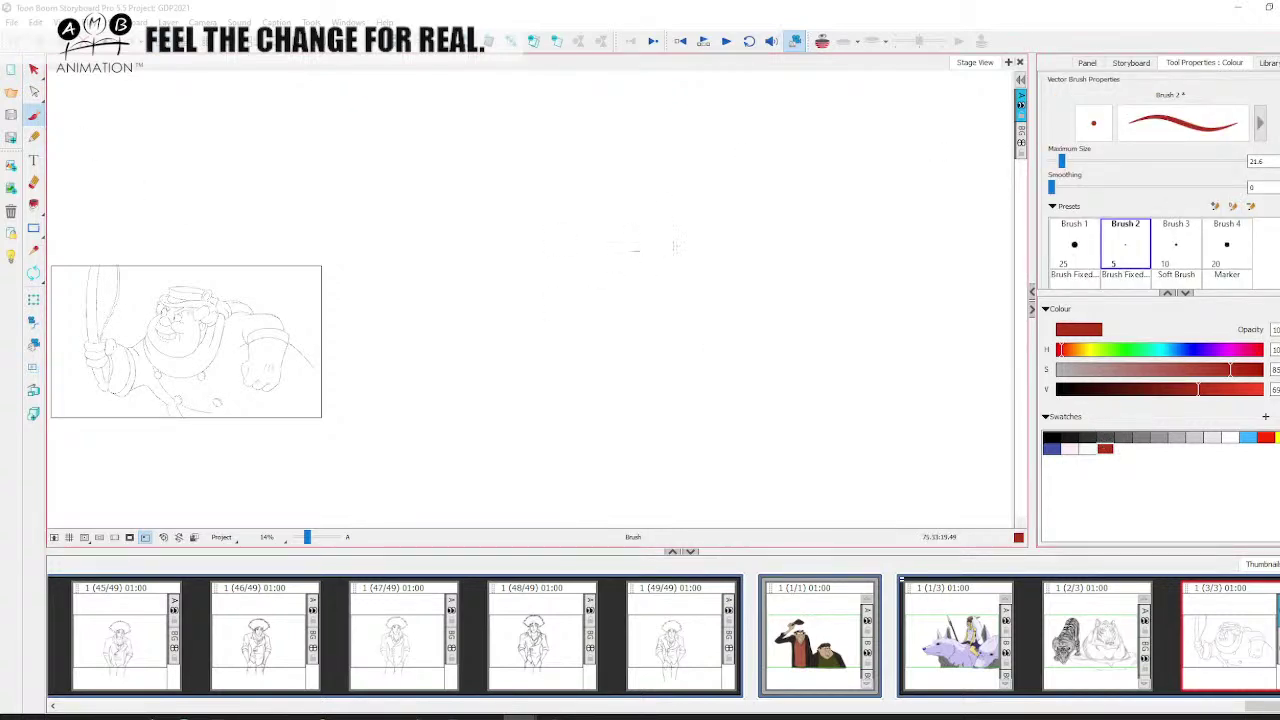
pyautogui.moveTo(630, 250)
pyautogui.mouseDown()
pyautogui.moveTo(714, 286)
pyautogui.moveTo(686, 356)
pyautogui.mouseUp()
pyautogui.moveTo(692, 289)
pyautogui.mouseDown()
pyautogui.moveTo(668, 435)
pyautogui.moveTo(700, 290)
pyautogui.moveTo(730, 272)
pyautogui.mouseUp()
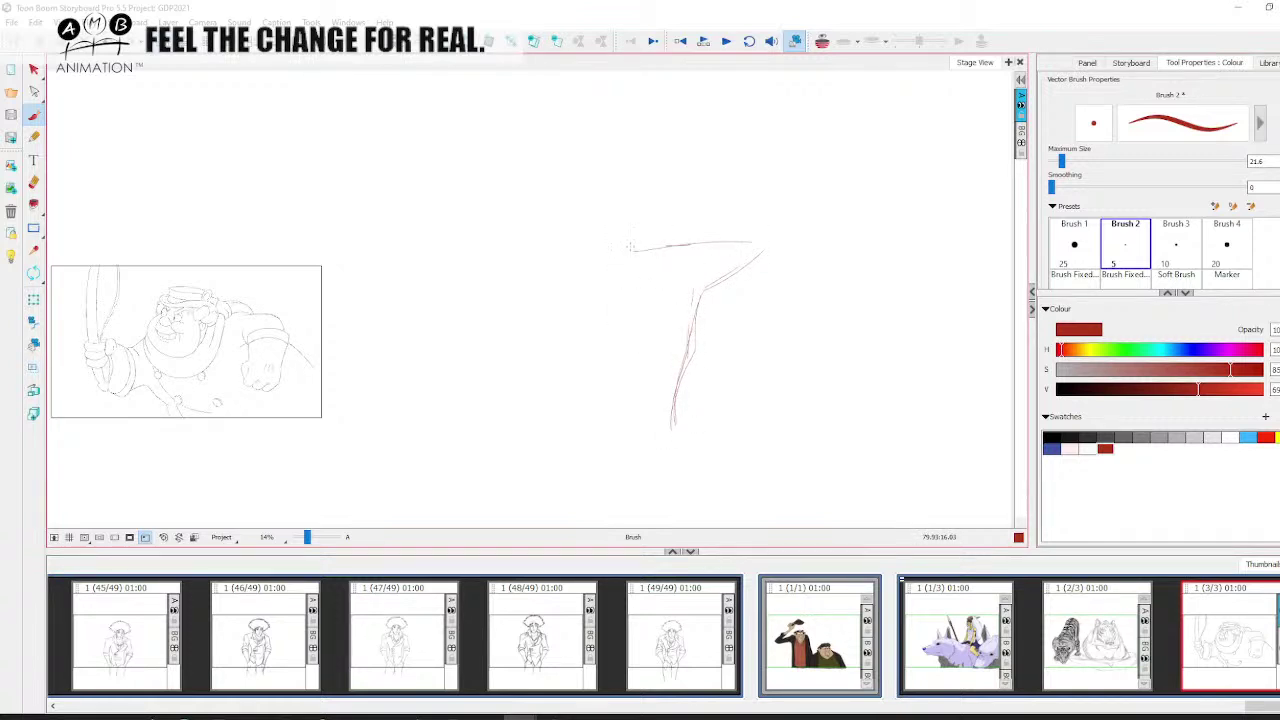
# Sketch the chin and lower lip in profile above the jaw, and mark the rear corner of the jaw
pyautogui.moveTo(765, 205); pyautogui.dragTo(769, 228)
pyautogui.moveTo(696, 180); pyautogui.dragTo(770, 188)
pyautogui.moveTo(771, 243)
pyautogui.mouseDown()
pyautogui.moveTo(704, 298)
pyautogui.moveTo(612, 238)
pyautogui.mouseUp()
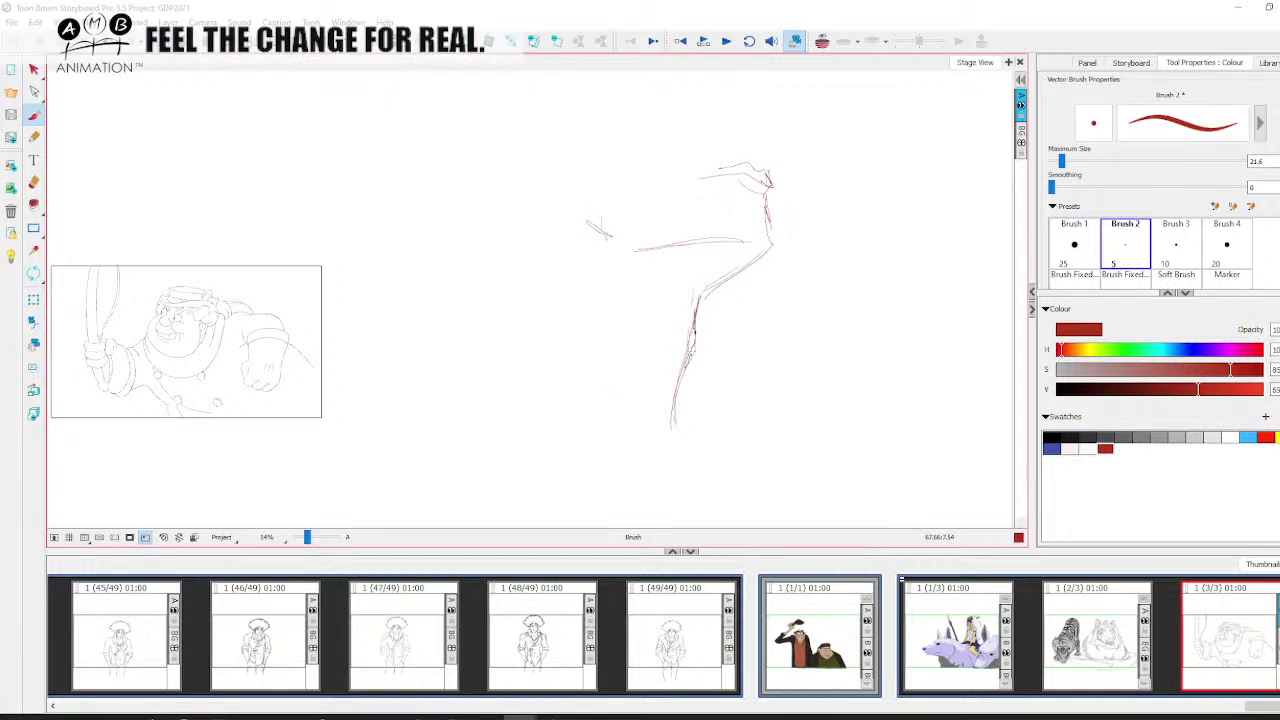
# Strengthen the throat line, then sketch the side neck muscle and the back of the neck down to the shoulder
pyautogui.moveTo(690, 354); pyautogui.dragTo(685, 369)
pyautogui.moveTo(696, 320); pyautogui.dragTo(673, 391)
pyautogui.moveTo(586, 236); pyautogui.dragTo(600, 316)
pyautogui.moveTo(580, 405); pyautogui.dragTo(545, 433)
pyautogui.moveTo(563, 265)
pyautogui.mouseDown()
pyautogui.moveTo(548, 347)
pyautogui.moveTo(482, 428)
pyautogui.mouseUp()
pyautogui.press('space')
pyautogui.moveTo(565, 336); pyautogui.dragTo(537, 360)
# Sketch the earlobe and the base of the skull behind the jaw, above the back of the neck
pyautogui.moveTo(519, 240); pyautogui.dragTo(530, 278)
pyautogui.moveTo(531, 214)
pyautogui.mouseDown()
pyautogui.moveTo(544, 197)
pyautogui.moveTo(541, 216)
pyautogui.moveTo(518, 212)
pyautogui.mouseUp()
pyautogui.moveTo(502, 192); pyautogui.dragTo(499, 168)
pyautogui.moveTo(494, 214); pyautogui.dragTo(518, 230)
pyautogui.press('space')
pyautogui.moveTo(646, 163); pyautogui.dragTo(634, 202)
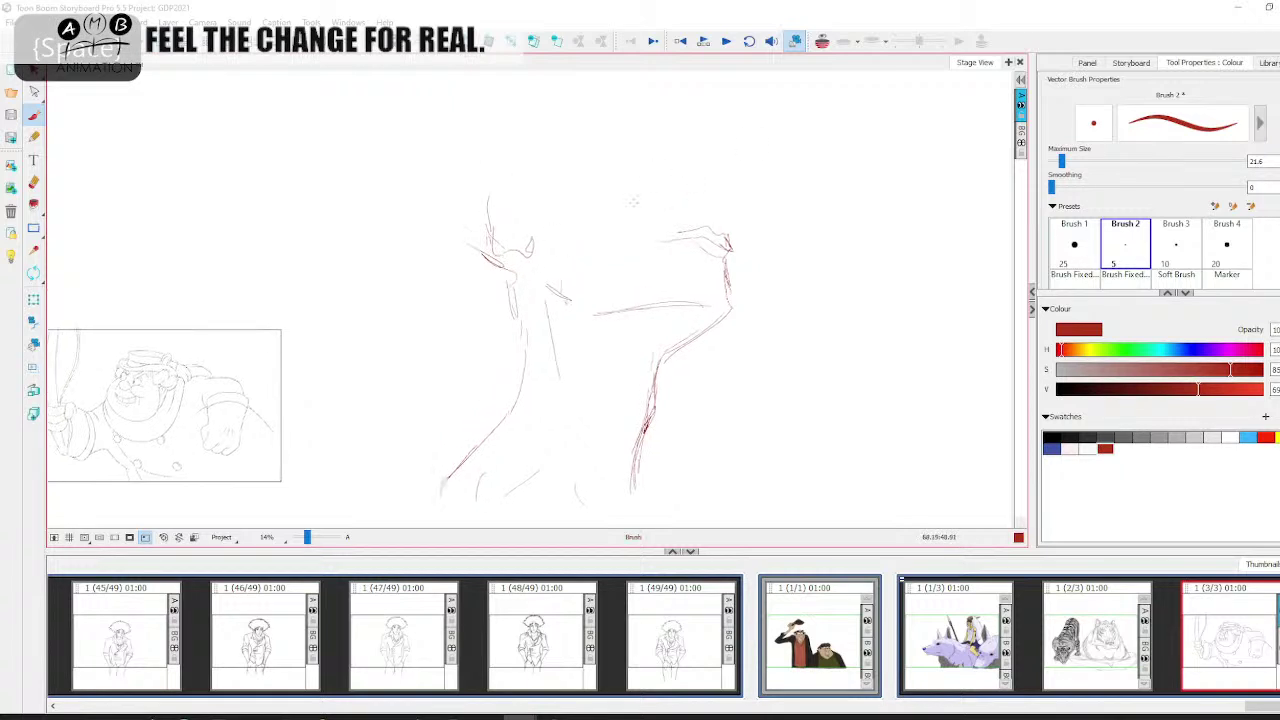
# Sketch the blocky tip and underside of the nose and the upper lip above the mouth
pyautogui.moveTo(743, 160); pyautogui.dragTo(733, 191)
pyautogui.moveTo(700, 166)
pyautogui.mouseDown()
pyautogui.moveTo(742, 163)
pyautogui.moveTo(719, 189)
pyautogui.moveTo(696, 188)
pyautogui.moveTo(725, 200)
pyautogui.mouseUp()
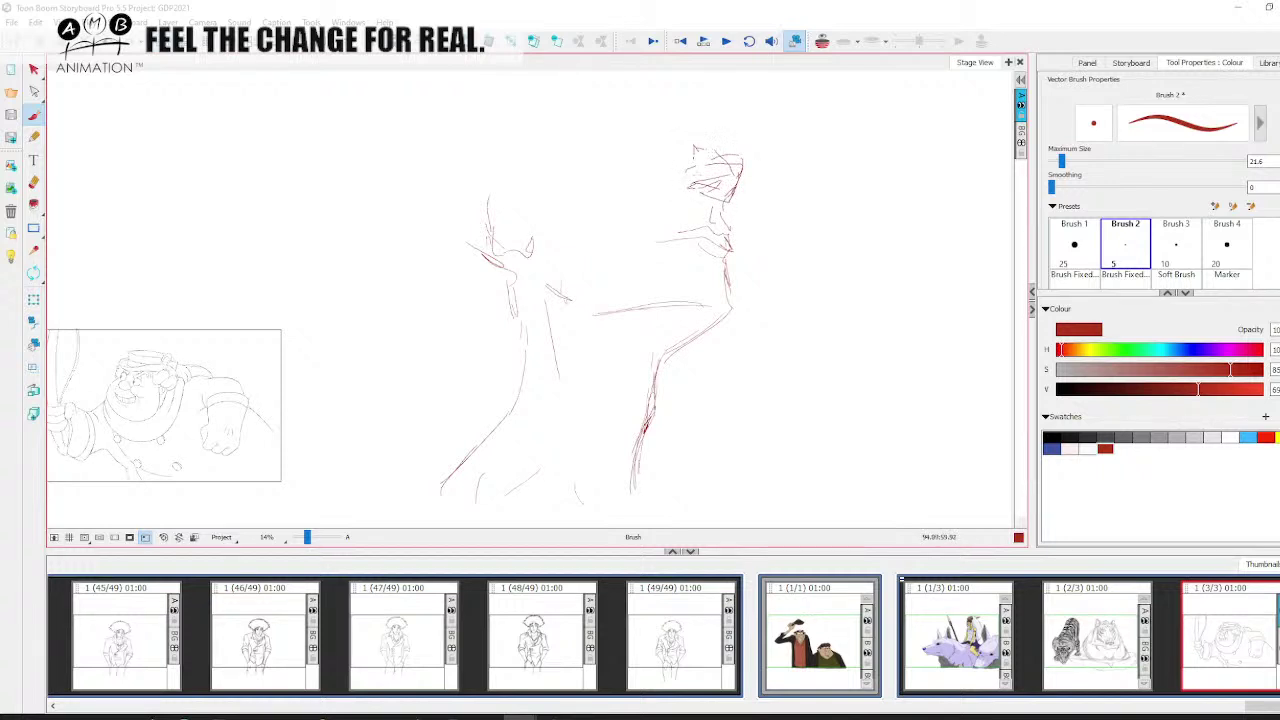
pyautogui.press('space')
pyautogui.moveTo(783, 271); pyautogui.dragTo(779, 283)
pyautogui.moveTo(687, 165)
pyautogui.mouseDown()
pyautogui.moveTo(736, 191)
pyautogui.moveTo(791, 191)
pyautogui.moveTo(795, 225)
pyautogui.mouseUp()
pyautogui.press('space')
pyautogui.moveTo(736, 313); pyautogui.dragTo(746, 319)
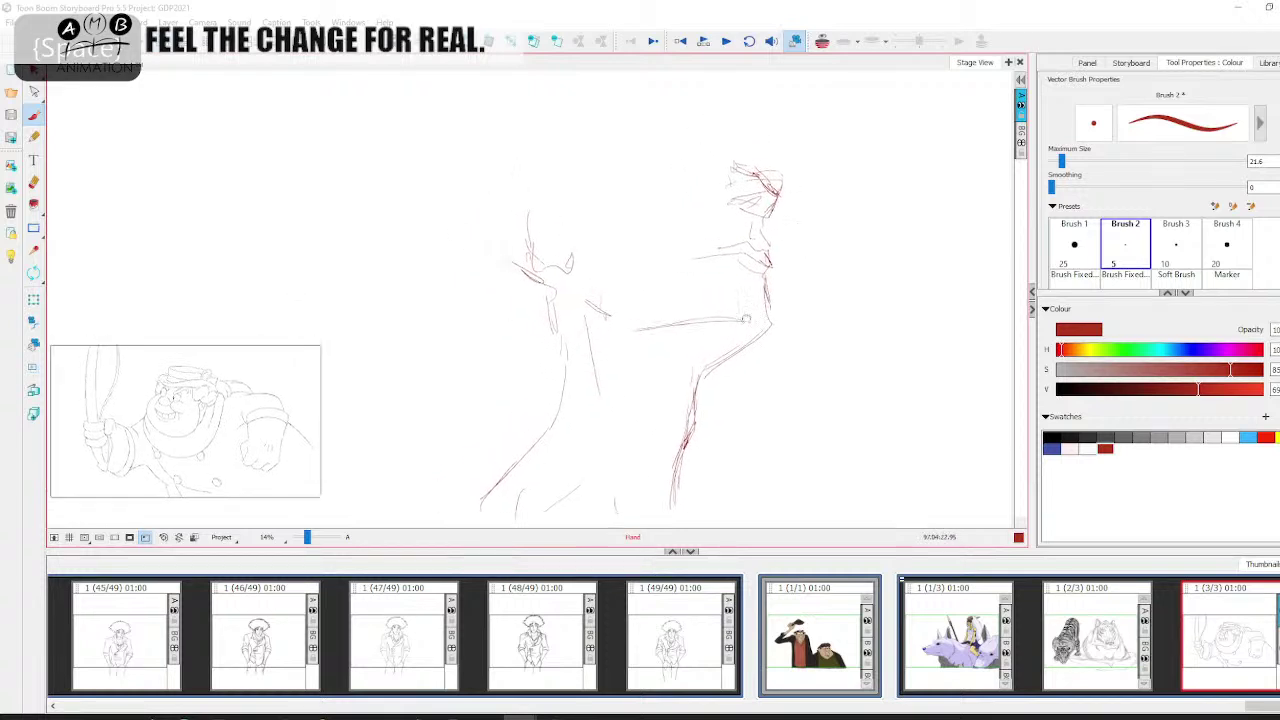
# Sketch the cheek line beside the nose and the curved fold around the corner of the mouth
pyautogui.moveTo(697, 160)
pyautogui.mouseDown()
pyautogui.moveTo(655, 227)
pyautogui.moveTo(611, 224)
pyautogui.moveTo(692, 272)
pyautogui.mouseUp()
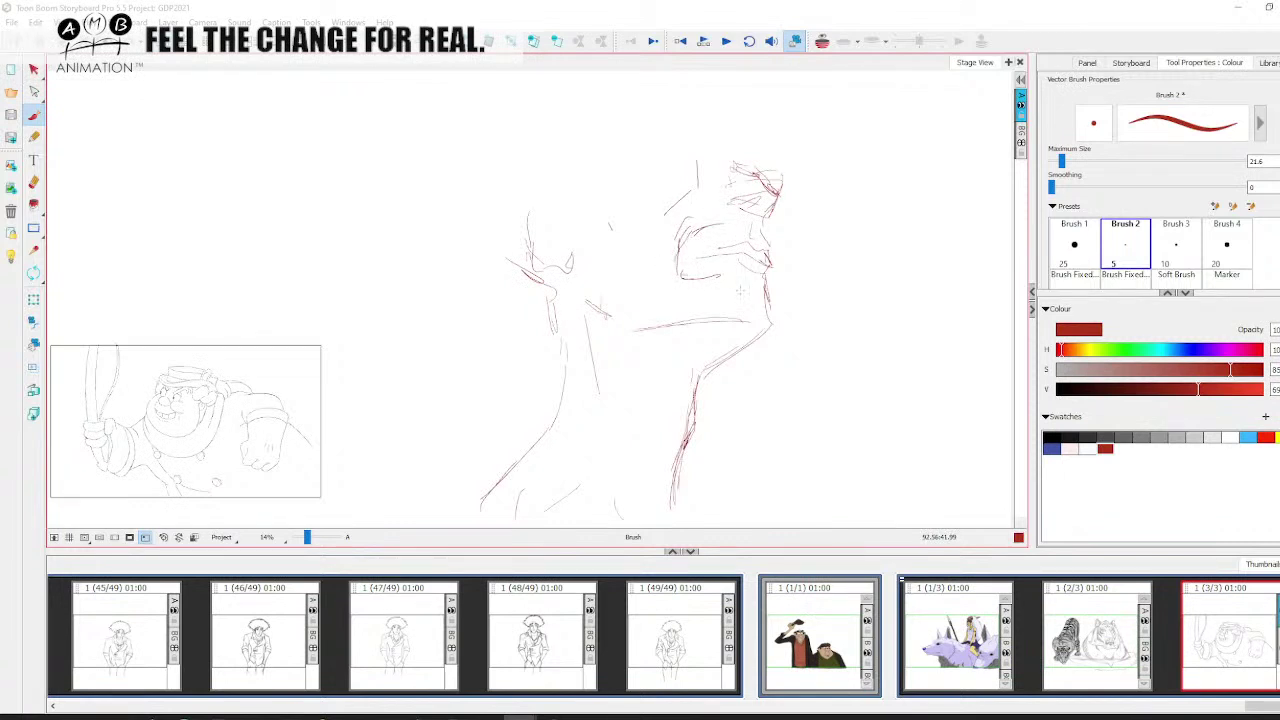
pyautogui.moveTo(687, 276); pyautogui.dragTo(720, 281)
pyautogui.moveTo(698, 188); pyautogui.dragTo(697, 200)
# Sketch the front profile curve from the nose past the lips to the chin, and add strokes branching off the lower throat
pyautogui.press('space')
pyautogui.moveTo(657, 343); pyautogui.dragTo(667, 349)
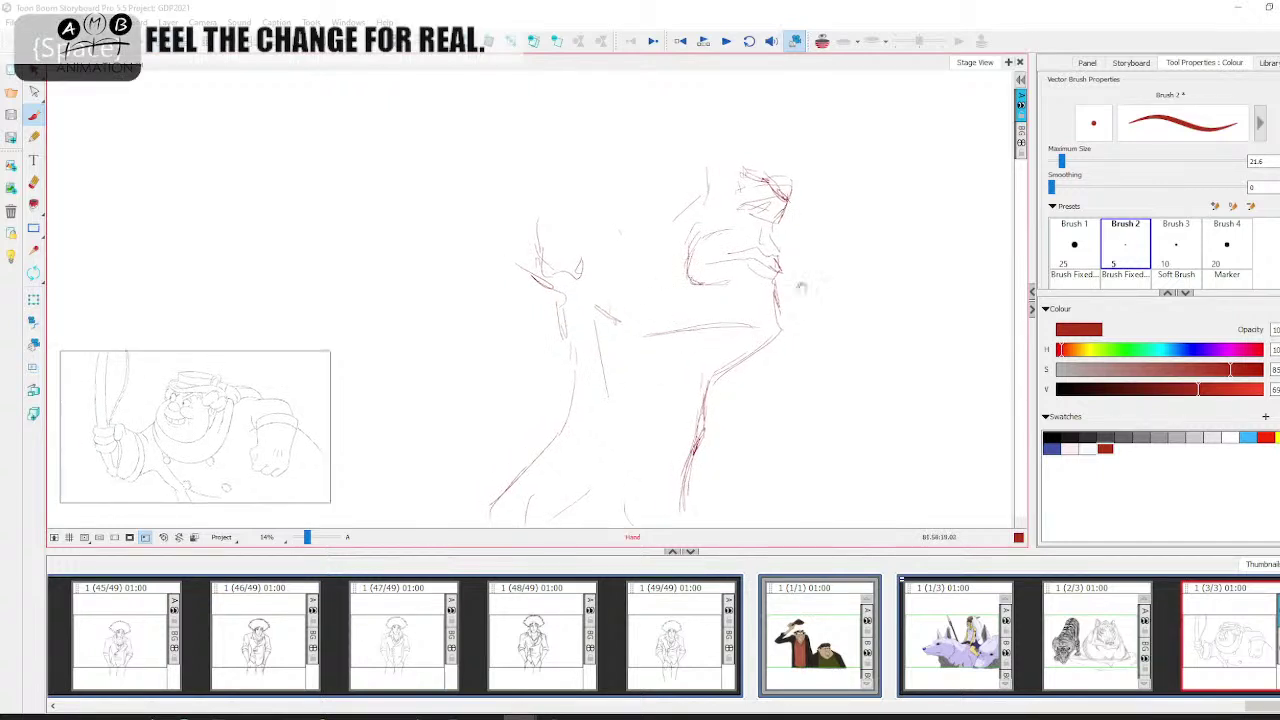
pyautogui.moveTo(790, 215); pyautogui.dragTo(787, 279)
pyautogui.moveTo(789, 203)
pyautogui.mouseDown()
pyautogui.moveTo(795, 238)
pyautogui.moveTo(771, 341)
pyautogui.mouseUp()
pyautogui.press('space')
pyautogui.moveTo(758, 378)
pyautogui.mouseDown()
pyautogui.moveTo(769, 309)
pyautogui.moveTo(745, 430)
pyautogui.mouseUp()
pyautogui.moveTo(716, 403); pyautogui.dragTo(732, 428)
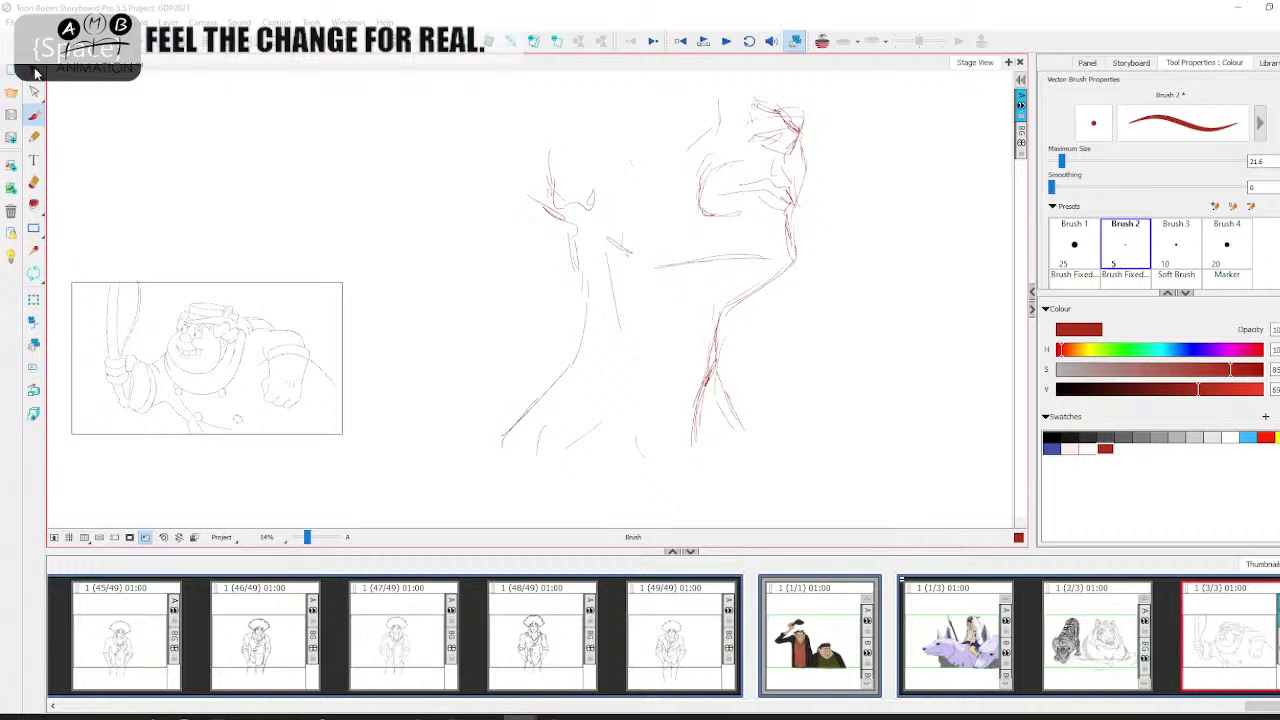
# Select the whole red head-and-neck profile sketch and delete it
pyautogui.hotkey('alt', 's')
pyautogui.hotkey('ctrl', 'a')
pyautogui.press('Delete')
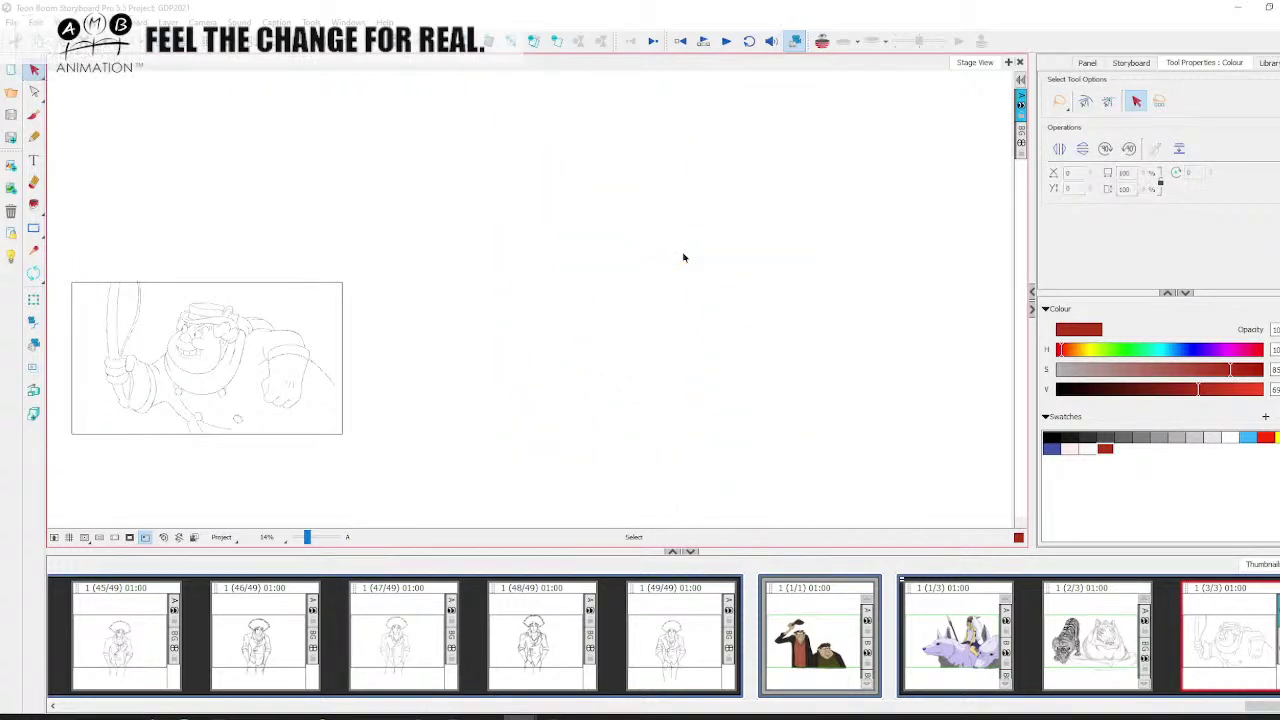
# Sketch the torso in back view with the Brush, adding a curved spine line and the start of the waistline
pyautogui.hotkey('alt', 'b')
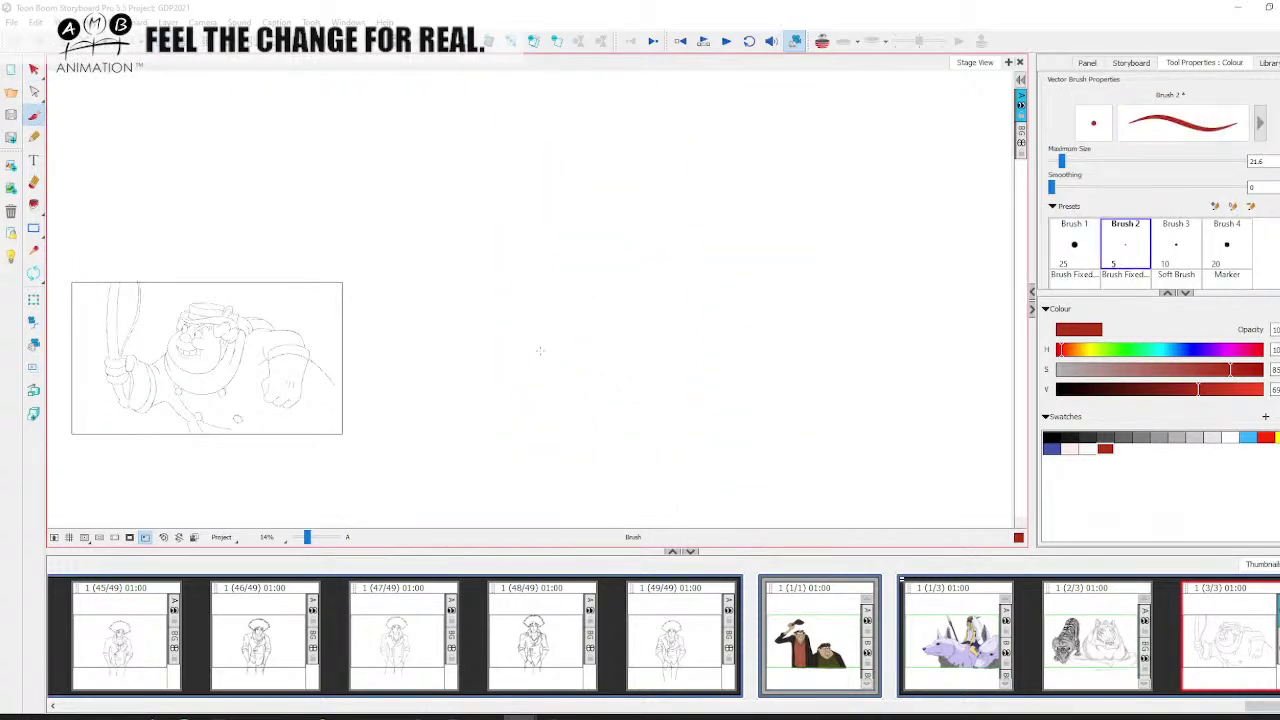
pyautogui.moveTo(575, 196)
pyautogui.mouseDown()
pyautogui.moveTo(646, 278)
pyautogui.moveTo(549, 256)
pyautogui.moveTo(573, 322)
pyautogui.mouseUp()
pyautogui.moveTo(638, 271); pyautogui.dragTo(632, 316)
pyautogui.moveTo(603, 196)
pyautogui.mouseDown()
pyautogui.moveTo(588, 288)
pyautogui.moveTo(606, 361)
pyautogui.mouseUp()
pyautogui.moveTo(601, 317); pyautogui.dragTo(606, 363)
pyautogui.moveTo(588, 240); pyautogui.dragTo(602, 318)
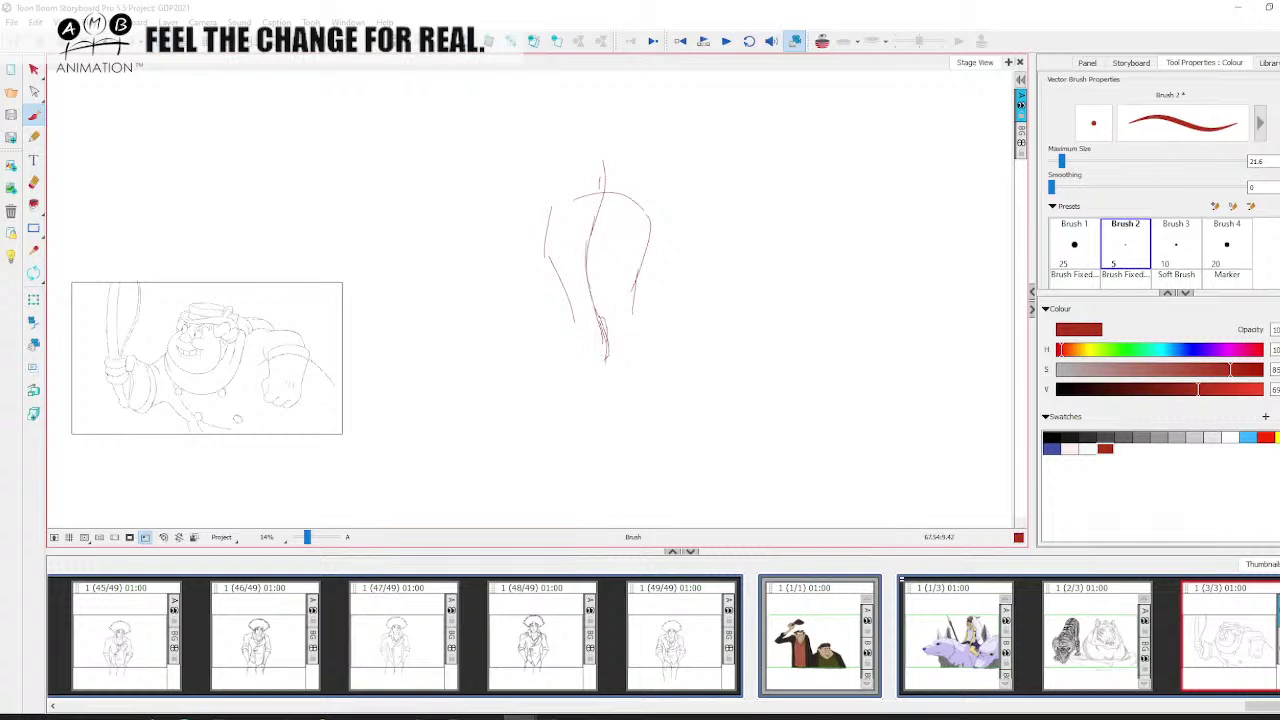
pyautogui.moveTo(600, 196)
pyautogui.mouseDown()
pyautogui.moveTo(588, 256)
pyautogui.moveTo(606, 336)
pyautogui.moveTo(597, 351)
pyautogui.moveTo(636, 342)
pyautogui.mouseUp()
pyautogui.moveTo(610, 353)
pyautogui.mouseDown()
pyautogui.moveTo(639, 342)
pyautogui.moveTo(644, 363)
pyautogui.moveTo(638, 341)
pyautogui.mouseUp()
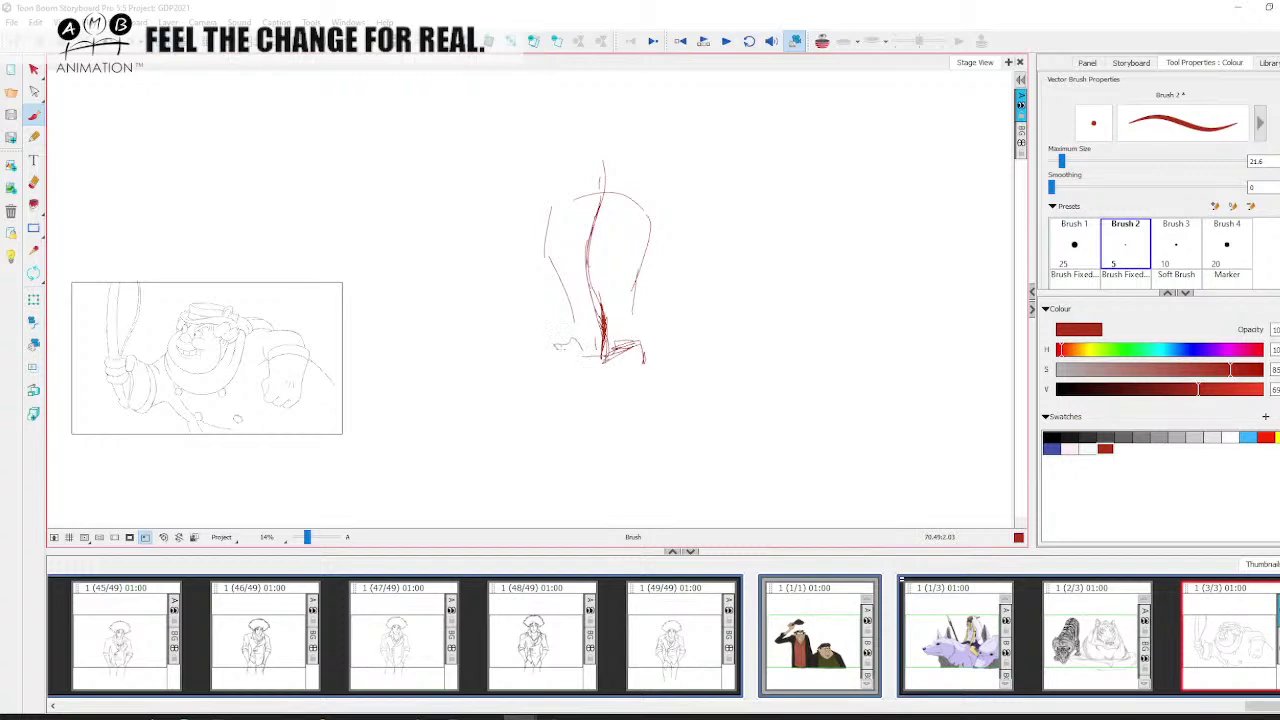
# Sketch the pelvis contours and the outer hips on both sides below the waist
pyautogui.moveTo(641, 342); pyautogui.dragTo(648, 400)
pyautogui.press('space')
pyautogui.moveTo(642, 408); pyautogui.dragTo(643, 383)
pyautogui.moveTo(570, 283); pyautogui.dragTo(557, 322)
pyautogui.moveTo(558, 318)
pyautogui.mouseDown()
pyautogui.moveTo(556, 356)
pyautogui.moveTo(586, 360)
pyautogui.mouseUp()
pyautogui.moveTo(591, 350)
pyautogui.mouseDown()
pyautogui.moveTo(596, 367)
pyautogui.moveTo(599, 354)
pyautogui.moveTo(662, 370)
pyautogui.moveTo(652, 354)
pyautogui.mouseUp()
pyautogui.moveTo(586, 352); pyautogui.dragTo(542, 366)
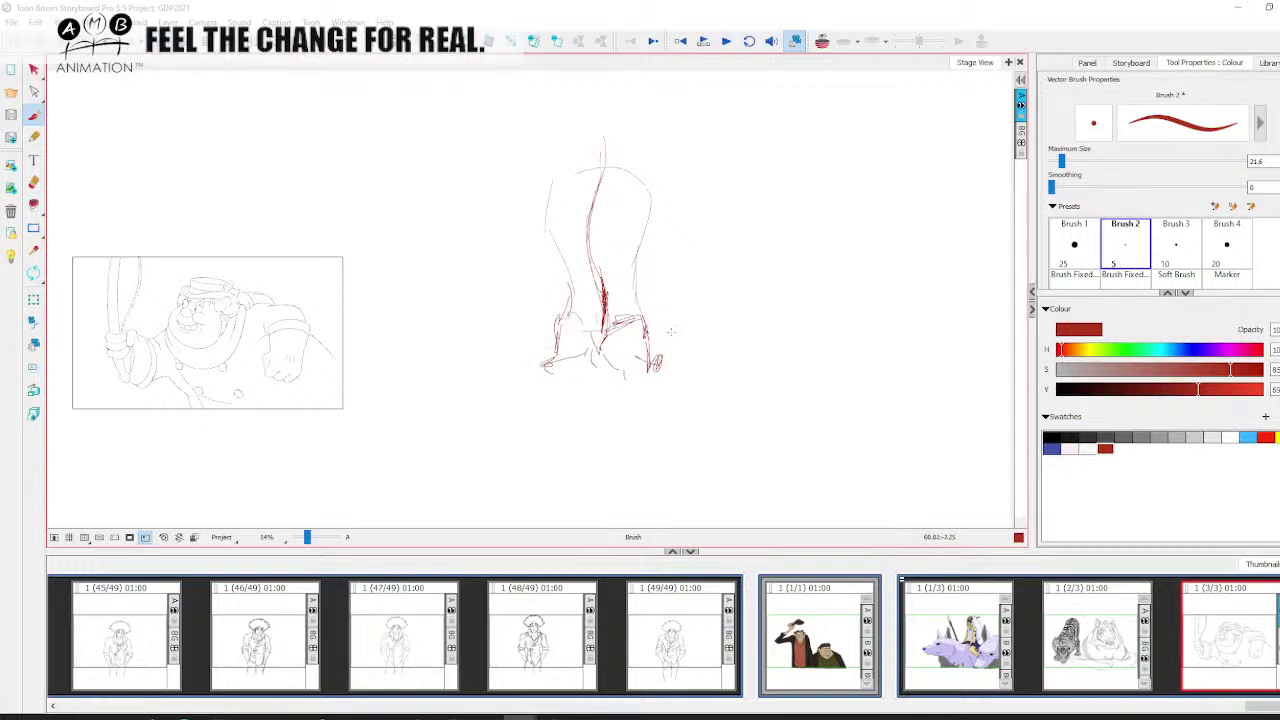
pyautogui.moveTo(648, 322); pyautogui.dragTo(660, 368)
# Outline the left hip and the lower curves of the buttocks
pyautogui.moveTo(552, 336)
pyautogui.mouseDown()
pyautogui.moveTo(534, 386)
pyautogui.moveTo(540, 426)
pyautogui.mouseUp()
pyautogui.press('space')
pyautogui.moveTo(562, 408); pyautogui.dragTo(560, 364)
pyautogui.moveTo(592, 316)
pyautogui.mouseDown()
pyautogui.moveTo(604, 366)
pyautogui.moveTo(594, 356)
pyautogui.moveTo(628, 385)
pyautogui.mouseUp()
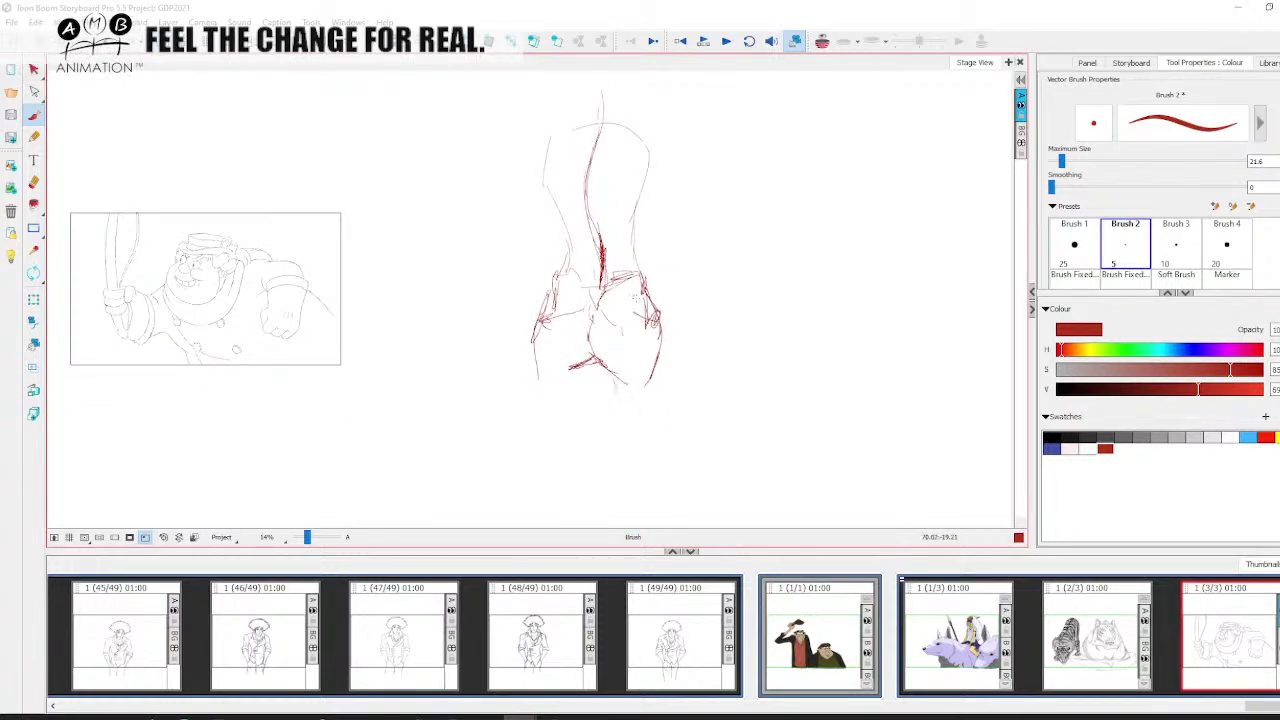
# Sketch the shoulder ends and the sides of the rib cage tapering down to the waist
pyautogui.press('space')
pyautogui.moveTo(556, 288)
pyautogui.mouseDown()
pyautogui.moveTo(554, 312)
pyautogui.moveTo(537, 184)
pyautogui.mouseUp()
pyautogui.moveTo(546, 184); pyautogui.dragTo(544, 204)
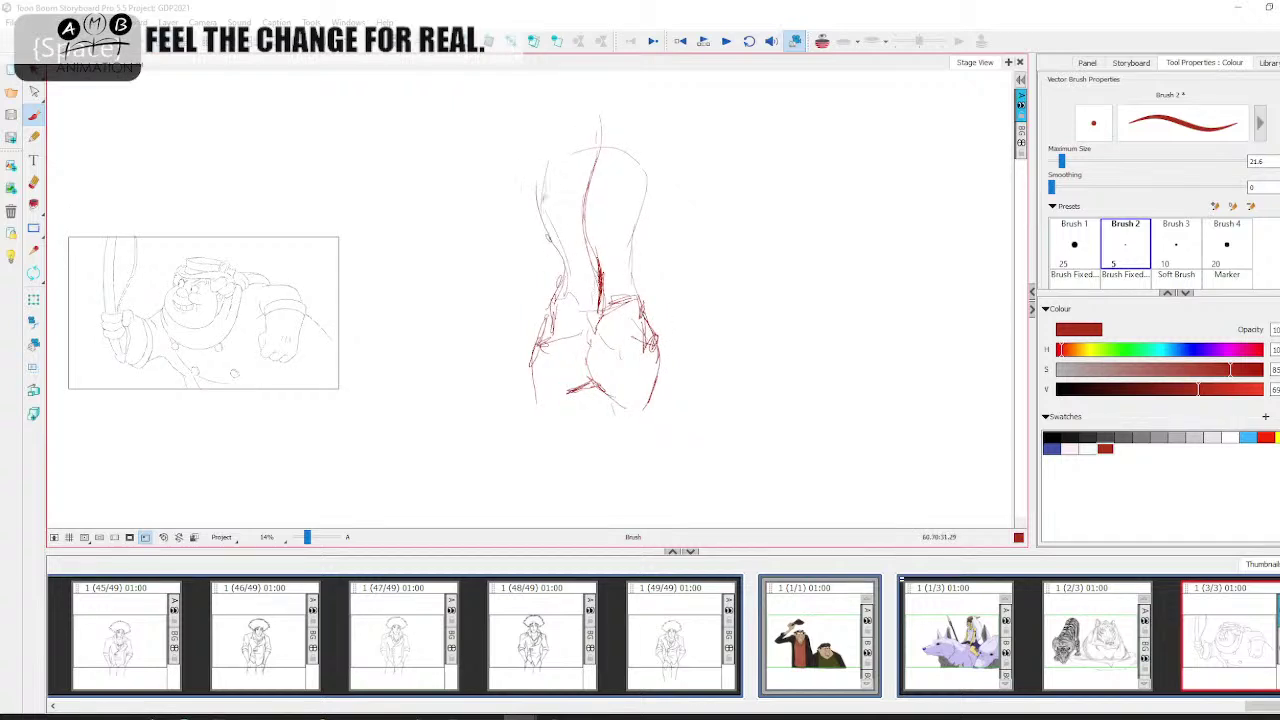
pyautogui.scroll(1, 553, 175)
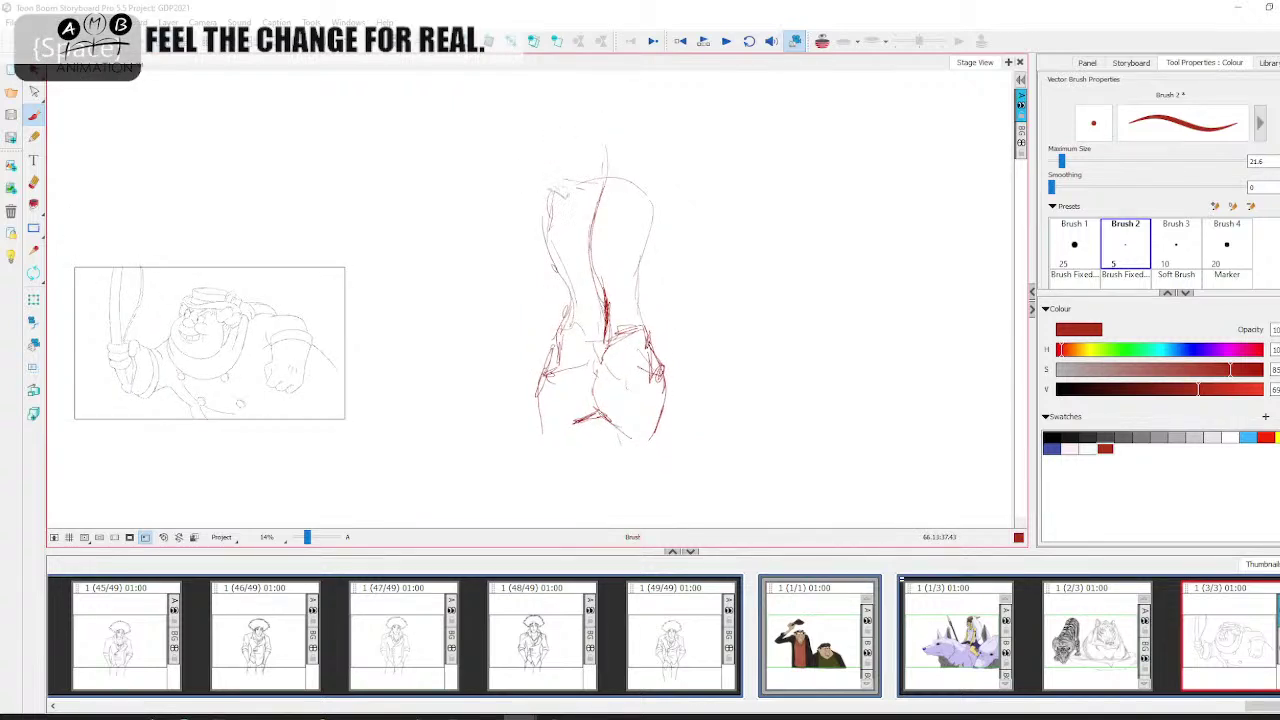
pyautogui.moveTo(621, 201); pyautogui.dragTo(680, 181)
pyautogui.moveTo(675, 196); pyautogui.dragTo(644, 330)
pyautogui.moveTo(638, 316)
pyautogui.mouseDown()
pyautogui.moveTo(658, 232)
pyautogui.moveTo(640, 306)
pyautogui.mouseUp()
pyautogui.press('space')
pyautogui.moveTo(642, 322); pyautogui.dragTo(643, 300)
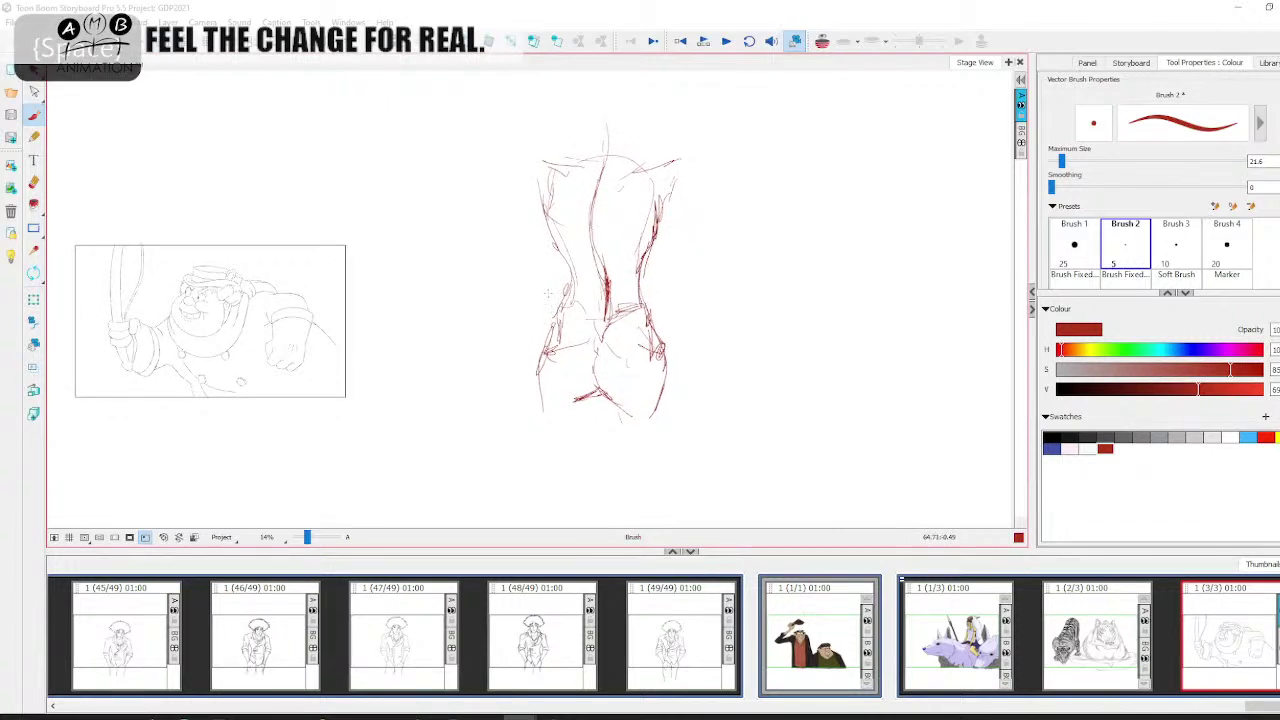
# Add a line across the waist and another across the shoulders of the torso
pyautogui.moveTo(548, 293); pyautogui.dragTo(626, 313)
pyautogui.moveTo(548, 173)
pyautogui.mouseDown()
pyautogui.moveTo(672, 161)
pyautogui.moveTo(628, 171)
pyautogui.mouseUp()
pyautogui.moveTo(654, 165); pyautogui.dragTo(590, 179)
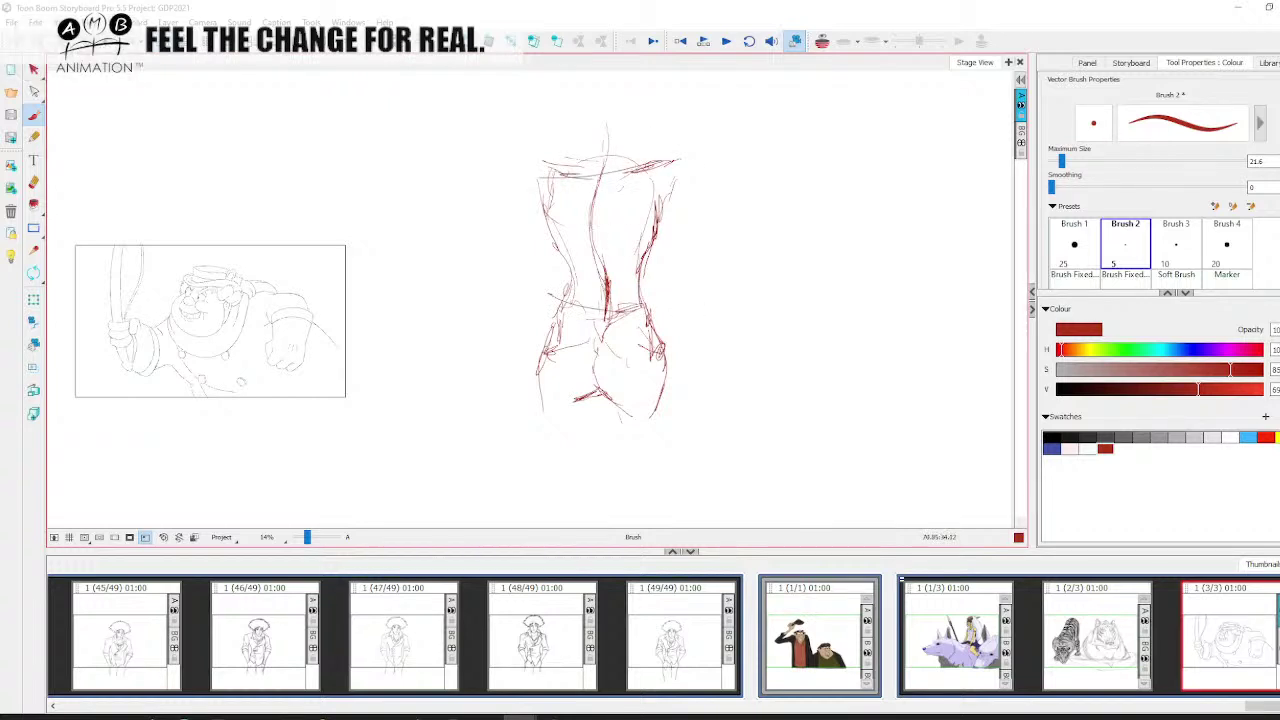
pyautogui.press('space')
pyautogui.moveTo(662, 297); pyautogui.dragTo(640, 262)
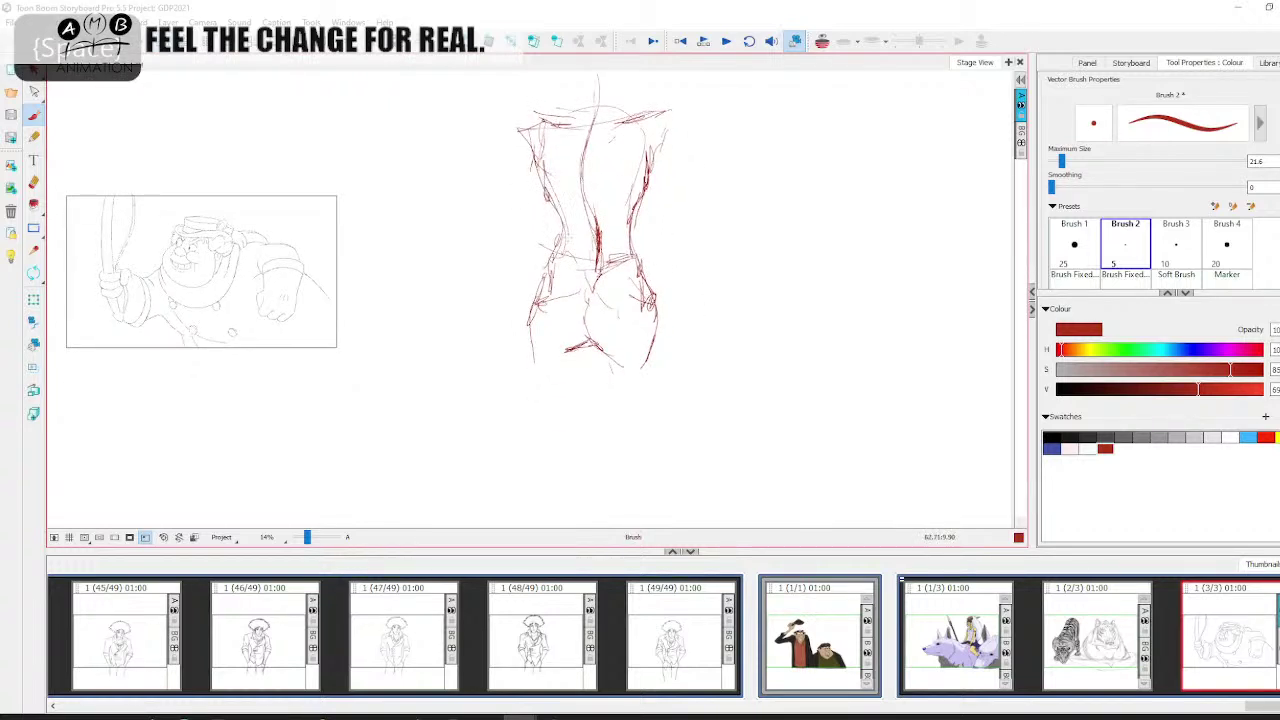
# Sketch the outer thigh contours and a short inner thigh line below the buttocks
pyautogui.moveTo(532, 318)
pyautogui.mouseDown()
pyautogui.moveTo(528, 414)
pyautogui.moveTo(535, 364)
pyautogui.mouseUp()
pyautogui.press('space')
pyautogui.moveTo(538, 275); pyautogui.dragTo(541, 338)
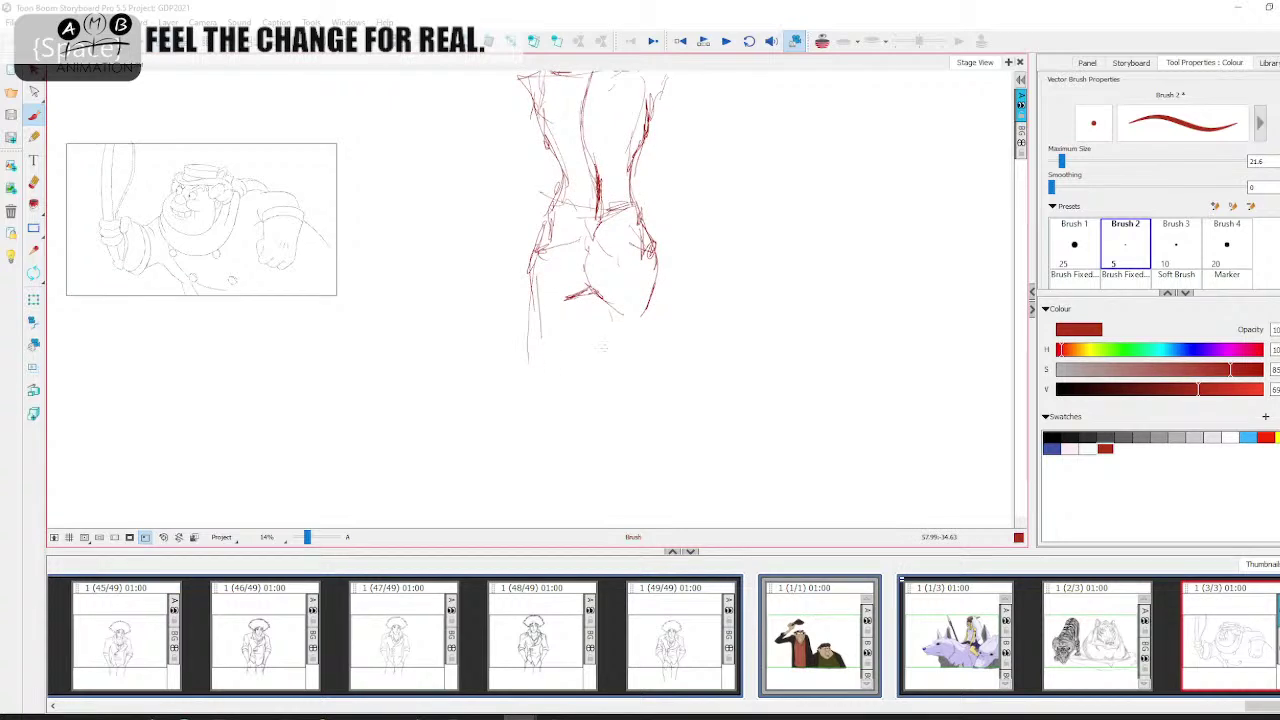
pyautogui.moveTo(656, 261); pyautogui.dragTo(648, 324)
pyautogui.moveTo(534, 268); pyautogui.dragTo(540, 404)
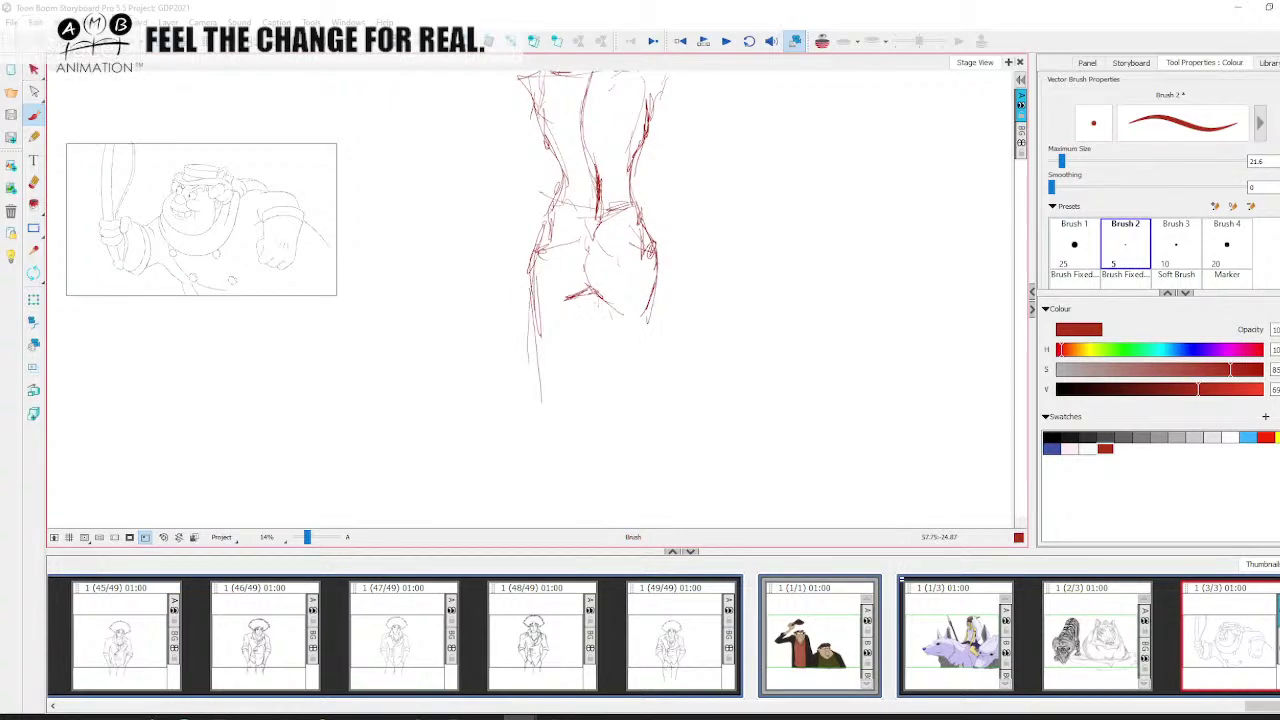
pyautogui.moveTo(594, 292); pyautogui.dragTo(596, 332)
# Extend the left leg down through the knee and shin to the foot
pyautogui.moveTo(538, 246)
pyautogui.mouseDown()
pyautogui.moveTo(560, 408)
pyautogui.moveTo(557, 352)
pyautogui.moveTo(538, 444)
pyautogui.moveTo(551, 494)
pyautogui.mouseUp()
pyautogui.press('space')
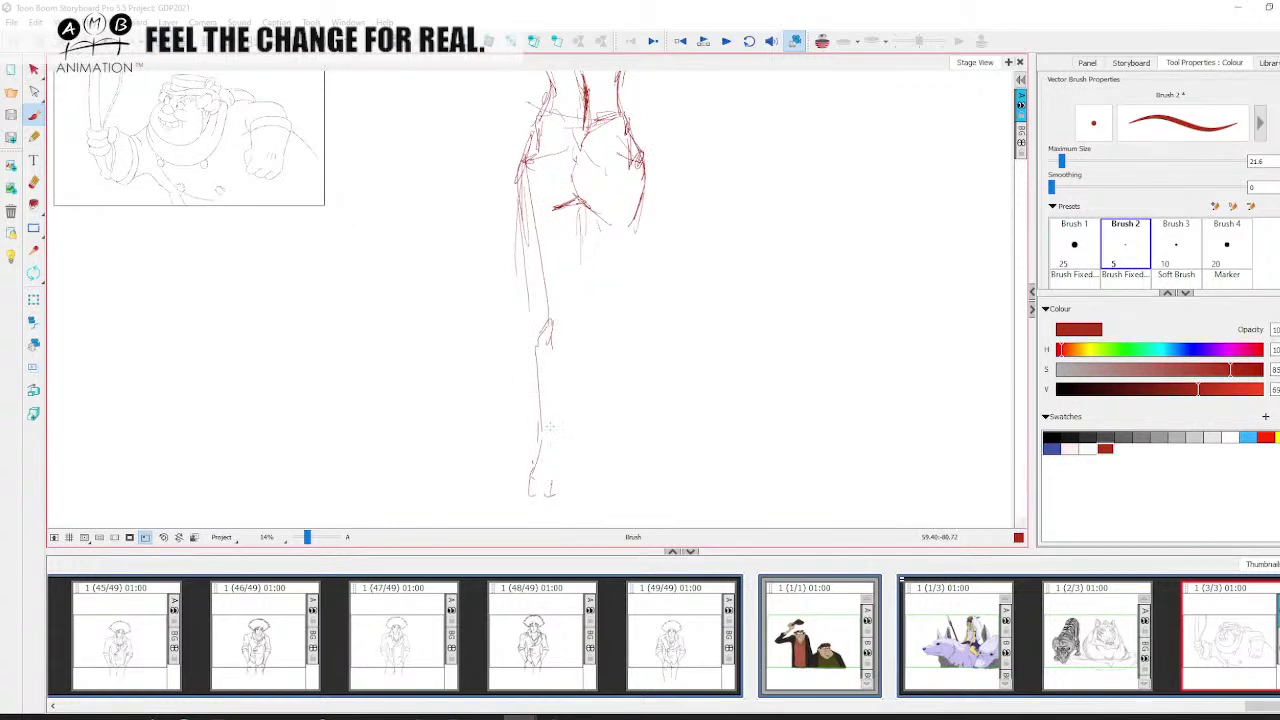
pyautogui.moveTo(548, 388); pyautogui.dragTo(550, 496)
pyautogui.press('space')
pyautogui.moveTo(572, 434); pyautogui.dragTo(597, 478)
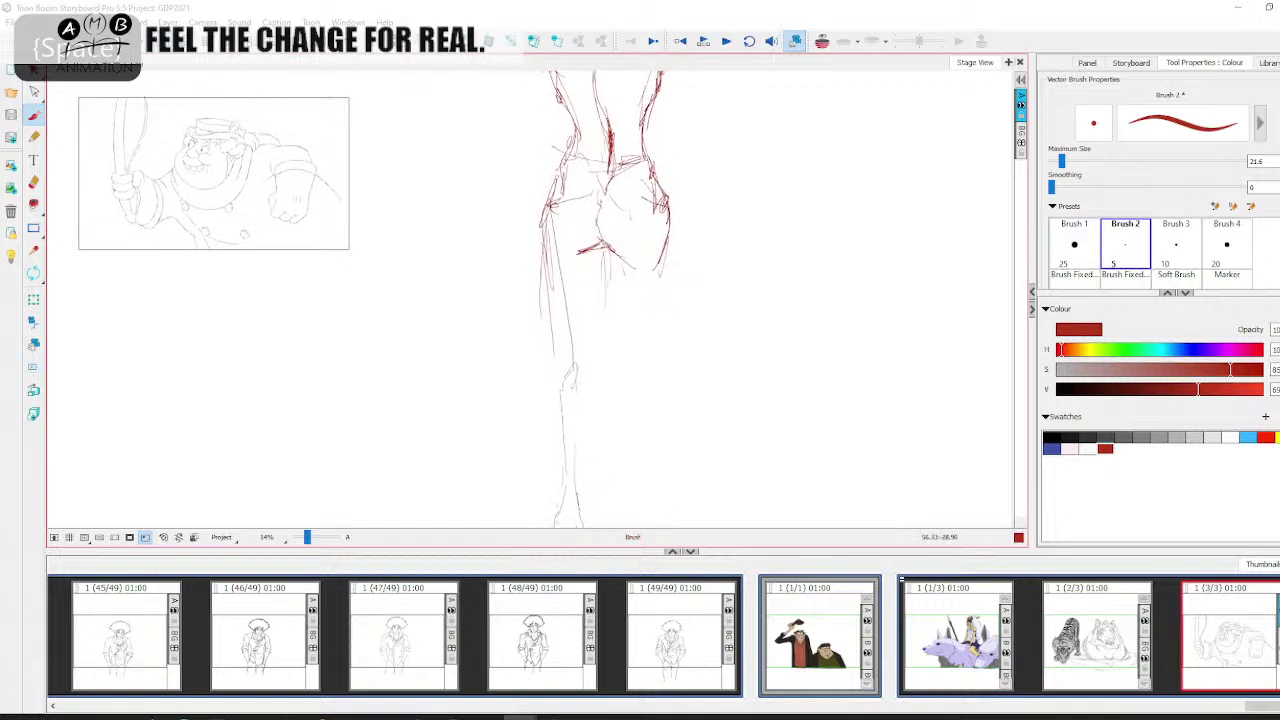
# Shape the outer and inner contours of the left thigh and calf down to the ankle
pyautogui.moveTo(536, 282); pyautogui.dragTo(563, 512)
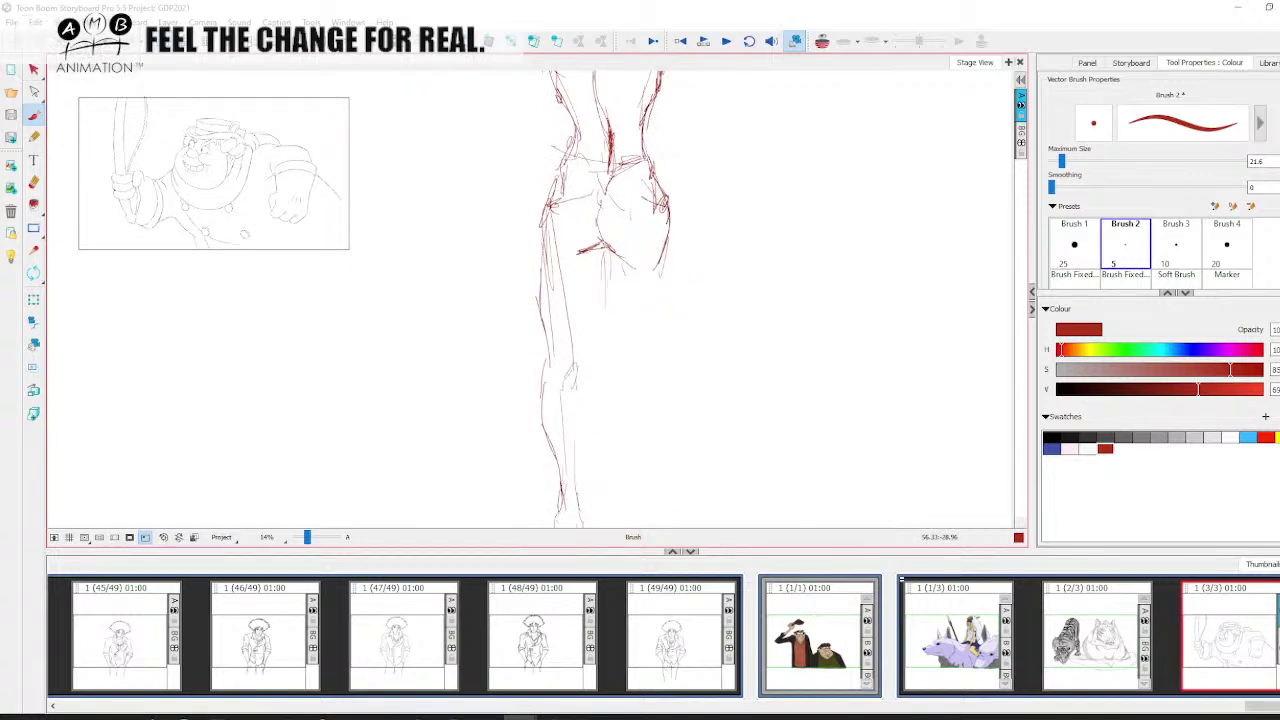
pyautogui.moveTo(598, 282)
pyautogui.mouseDown()
pyautogui.moveTo(603, 410)
pyautogui.moveTo(586, 504)
pyautogui.mouseUp()
pyautogui.moveTo(600, 386); pyautogui.dragTo(590, 462)
pyautogui.moveTo(599, 328); pyautogui.dragTo(595, 394)
# Sketch the right thigh and the first lines of its bent knee and calf
pyautogui.press('space')
pyautogui.moveTo(606, 350); pyautogui.dragTo(611, 356)
pyautogui.moveTo(611, 264); pyautogui.dragTo(613, 352)
pyautogui.moveTo(670, 228); pyautogui.dragTo(671, 358)
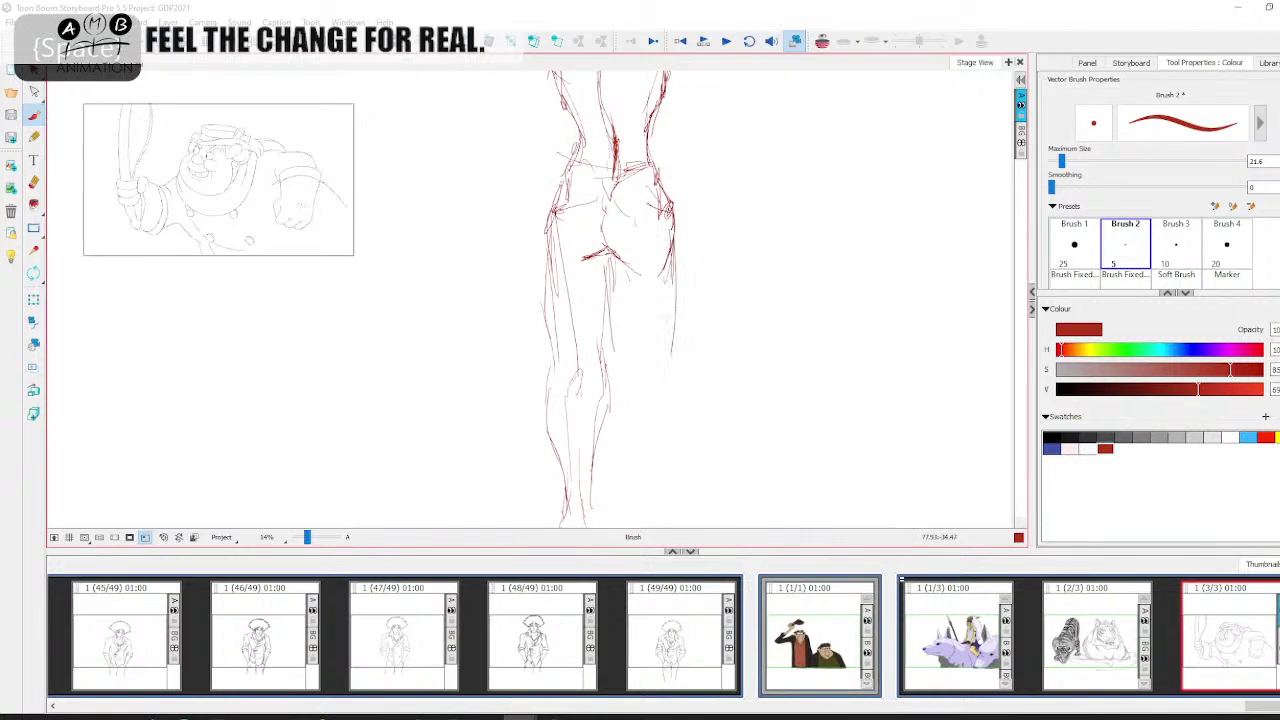
pyautogui.moveTo(665, 268)
pyautogui.mouseDown()
pyautogui.moveTo(669, 324)
pyautogui.moveTo(642, 431)
pyautogui.moveTo(652, 347)
pyautogui.mouseUp()
pyautogui.press('space')
pyautogui.moveTo(634, 286); pyautogui.dragTo(617, 306)
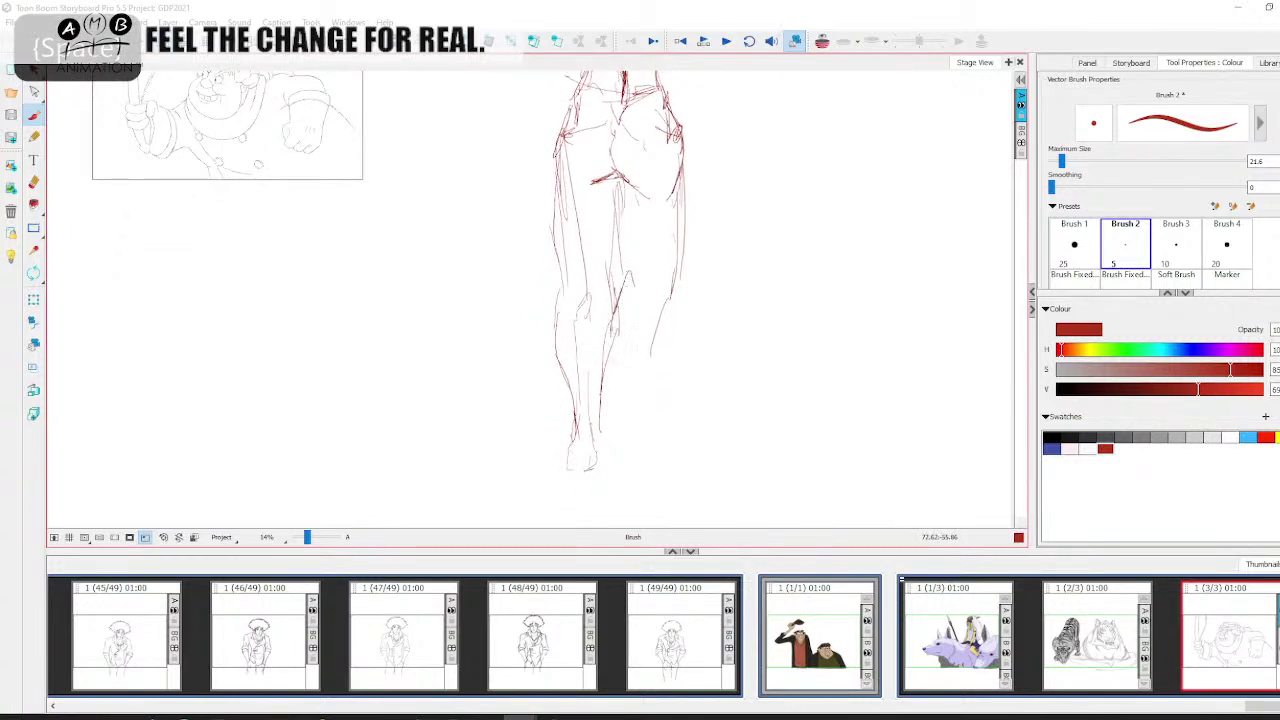
# Sketch the right lower leg crossing behind the left one, with its ankle, heel and foot
pyautogui.moveTo(620, 352); pyautogui.dragTo(612, 405)
pyautogui.moveTo(656, 336)
pyautogui.mouseDown()
pyautogui.moveTo(644, 382)
pyautogui.moveTo(600, 414)
pyautogui.moveTo(618, 432)
pyautogui.mouseUp()
pyautogui.moveTo(636, 370)
pyautogui.mouseDown()
pyautogui.moveTo(620, 424)
pyautogui.moveTo(602, 408)
pyautogui.mouseUp()
pyautogui.moveTo(624, 356); pyautogui.dragTo(613, 398)
pyautogui.moveTo(618, 390)
pyautogui.mouseDown()
pyautogui.moveTo(598, 416)
pyautogui.moveTo(612, 432)
pyautogui.mouseUp()
pyautogui.moveTo(622, 378); pyautogui.dragTo(601, 418)
pyautogui.moveTo(632, 347); pyautogui.dragTo(621, 380)
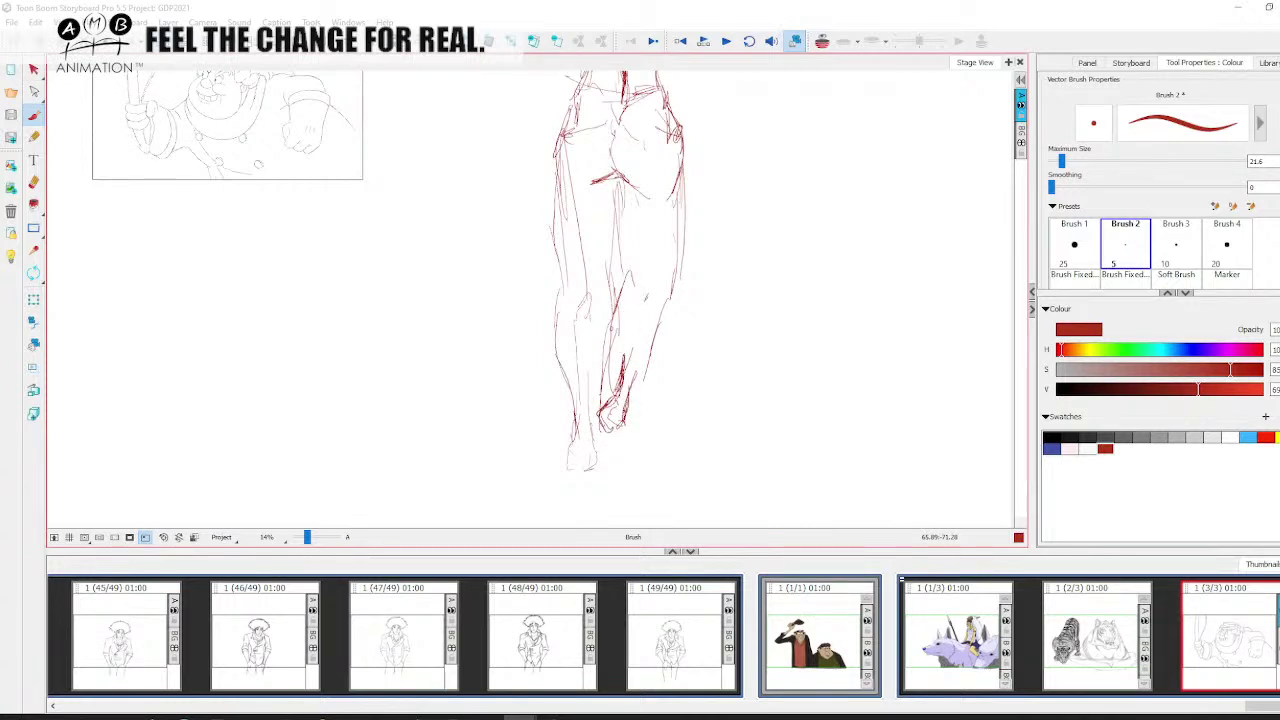
pyautogui.moveTo(598, 426); pyautogui.dragTo(624, 456)
pyautogui.moveTo(600, 432); pyautogui.dragTo(626, 466)
pyautogui.moveTo(642, 404); pyautogui.dragTo(648, 431)
# Reinforce the right leg's contours from hip to calf and the outer contour of the left leg
pyautogui.press('space')
pyautogui.moveTo(610, 326)
pyautogui.mouseDown()
pyautogui.moveTo(614, 398)
pyautogui.moveTo(608, 358)
pyautogui.mouseUp()
pyautogui.moveTo(628, 282); pyautogui.dragTo(610, 316)
pyautogui.moveTo(642, 407); pyautogui.dragTo(635, 470)
pyautogui.moveTo(605, 250); pyautogui.dragTo(624, 342)
pyautogui.moveTo(675, 212)
pyautogui.mouseDown()
pyautogui.moveTo(667, 352)
pyautogui.moveTo(634, 448)
pyautogui.mouseUp()
pyautogui.press('space')
pyautogui.moveTo(665, 404)
pyautogui.mouseDown()
pyautogui.moveTo(660, 486)
pyautogui.moveTo(680, 446)
pyautogui.mouseUp()
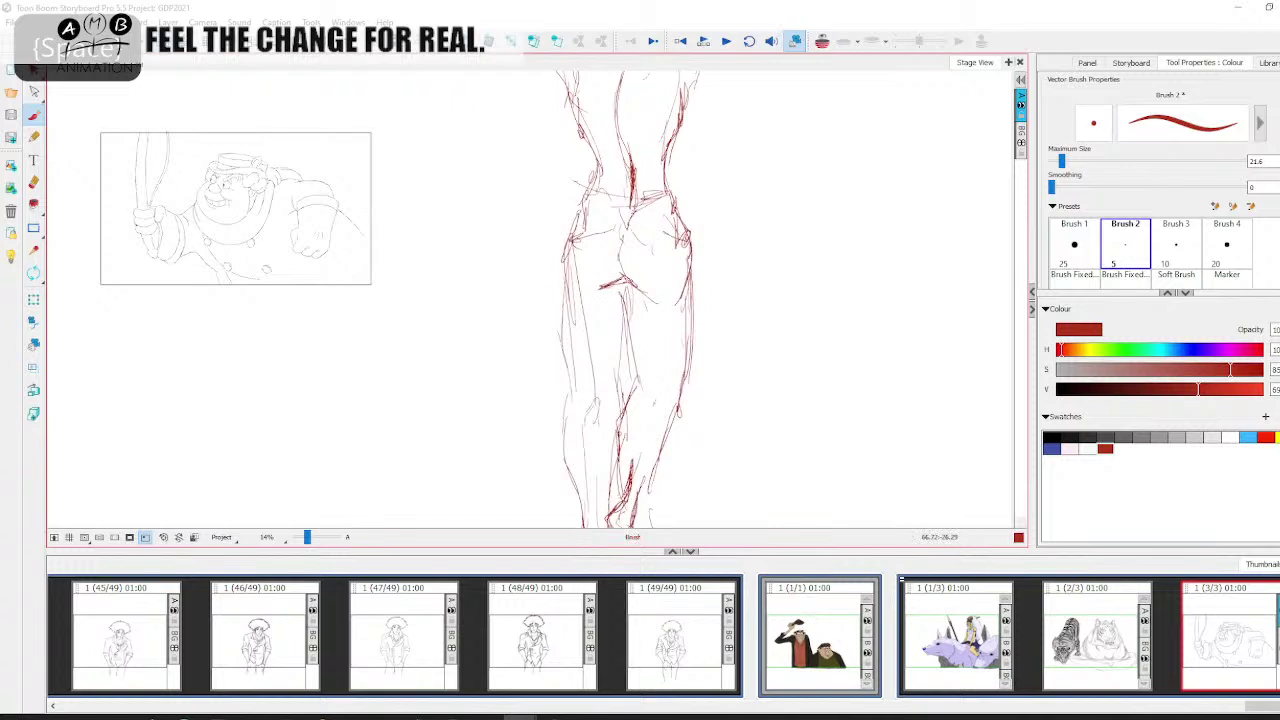
pyautogui.moveTo(567, 257)
pyautogui.mouseDown()
pyautogui.moveTo(560, 320)
pyautogui.moveTo(578, 400)
pyautogui.moveTo(566, 479)
pyautogui.mouseUp()
pyautogui.press('space')
pyautogui.moveTo(585, 338); pyautogui.dragTo(580, 405)
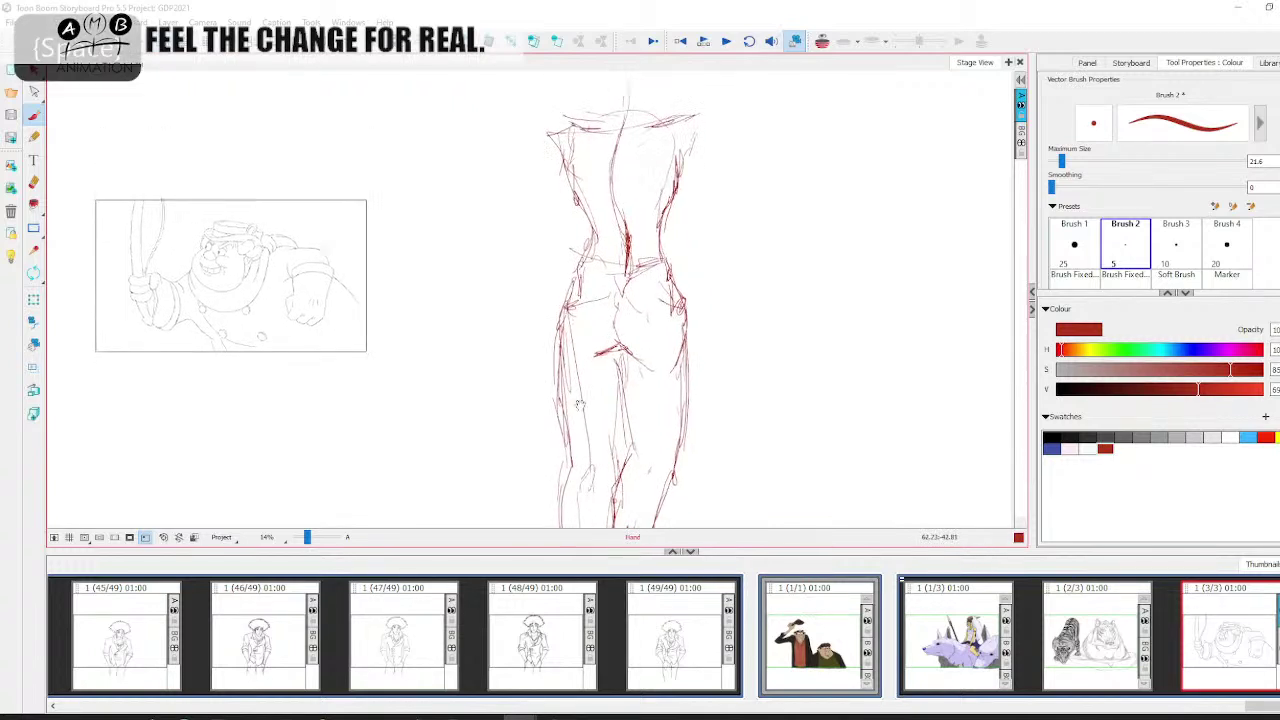
# Strengthen the left side of the torso and sketch the left arm raised and bent toward the head
pyautogui.moveTo(577, 234); pyautogui.dragTo(588, 272)
pyautogui.moveTo(557, 188)
pyautogui.mouseDown()
pyautogui.moveTo(588, 236)
pyautogui.moveTo(573, 190)
pyautogui.mouseUp()
pyautogui.press('space')
pyautogui.moveTo(566, 184); pyautogui.dragTo(557, 234)
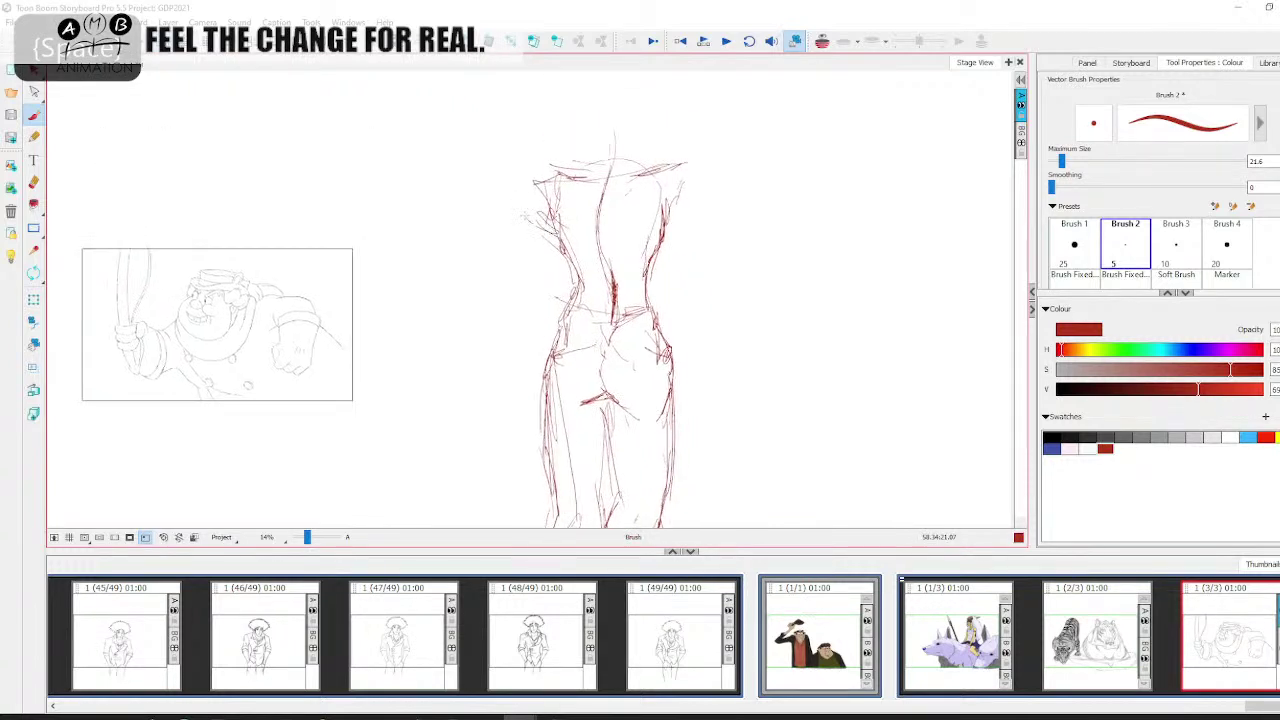
pyautogui.moveTo(477, 175); pyautogui.dragTo(545, 228)
pyautogui.moveTo(467, 148); pyautogui.dragTo(490, 130)
pyautogui.press('space')
pyautogui.moveTo(576, 107); pyautogui.dragTo(554, 183)
pyautogui.moveTo(433, 224)
pyautogui.mouseDown()
pyautogui.moveTo(489, 273)
pyautogui.moveTo(598, 119)
pyautogui.moveTo(656, 146)
pyautogui.mouseUp()
# Sketch the raised right forearm, elbow and upper arm, and darken the top of the right shoulder
pyautogui.moveTo(630, 86); pyautogui.dragTo(676, 158)
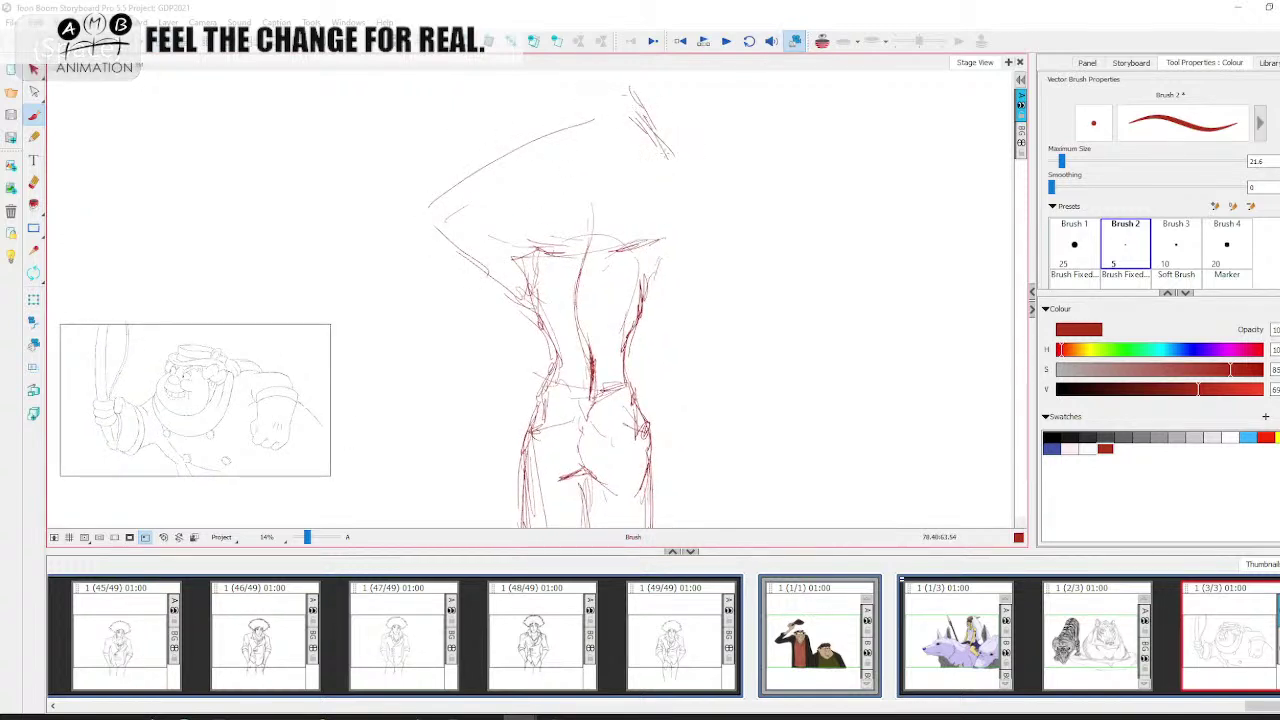
pyautogui.moveTo(562, 118); pyautogui.dragTo(596, 122)
pyautogui.moveTo(626, 118)
pyautogui.mouseDown()
pyautogui.moveTo(702, 204)
pyautogui.moveTo(678, 252)
pyautogui.mouseUp()
pyautogui.moveTo(694, 226)
pyautogui.mouseDown()
pyautogui.moveTo(650, 288)
pyautogui.moveTo(686, 256)
pyautogui.mouseUp()
pyautogui.moveTo(706, 232); pyautogui.dragTo(694, 244)
pyautogui.moveTo(609, 250)
pyautogui.mouseDown()
pyautogui.moveTo(682, 200)
pyautogui.moveTo(700, 230)
pyautogui.moveTo(698, 186)
pyautogui.moveTo(645, 300)
pyautogui.mouseUp()
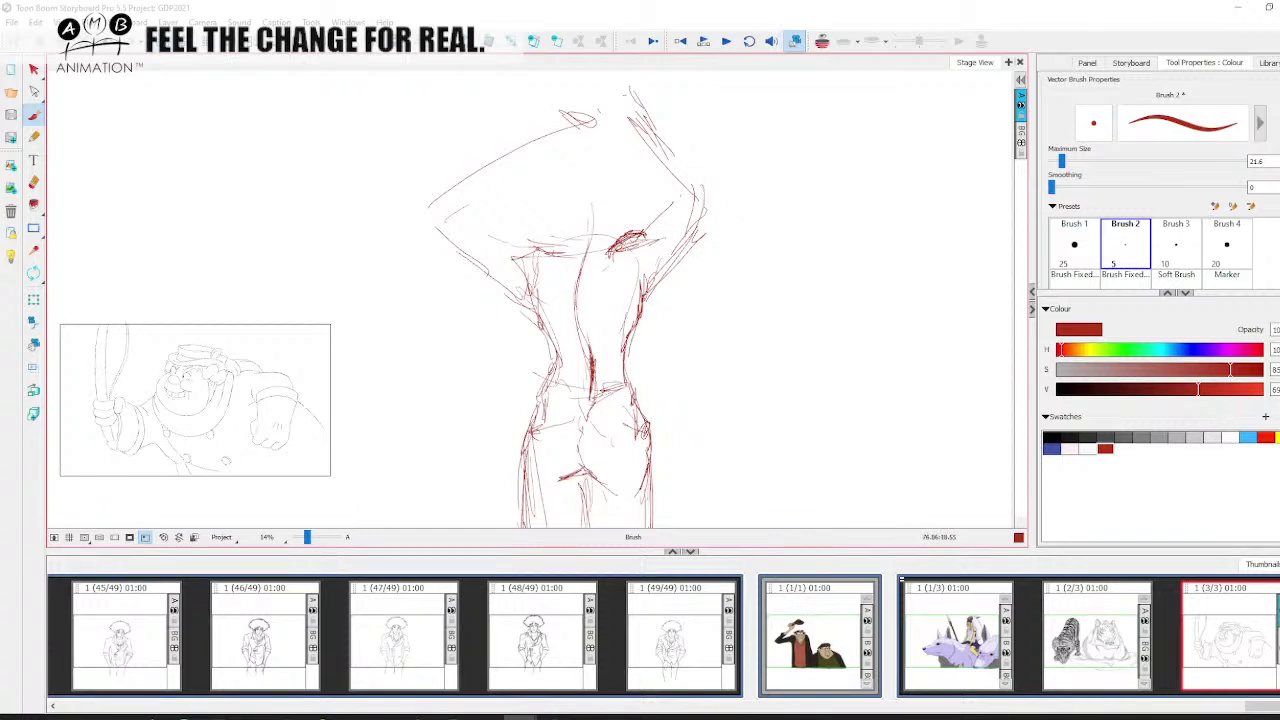
# Sketch the right shoulder blade and the muscle curving from the armpit toward the lower spine
pyautogui.moveTo(629, 254)
pyautogui.mouseDown()
pyautogui.moveTo(646, 243)
pyautogui.moveTo(592, 274)
pyautogui.moveTo(630, 338)
pyautogui.mouseUp()
pyautogui.moveTo(652, 296); pyautogui.dragTo(628, 340)
pyautogui.moveTo(626, 342); pyautogui.dragTo(598, 364)
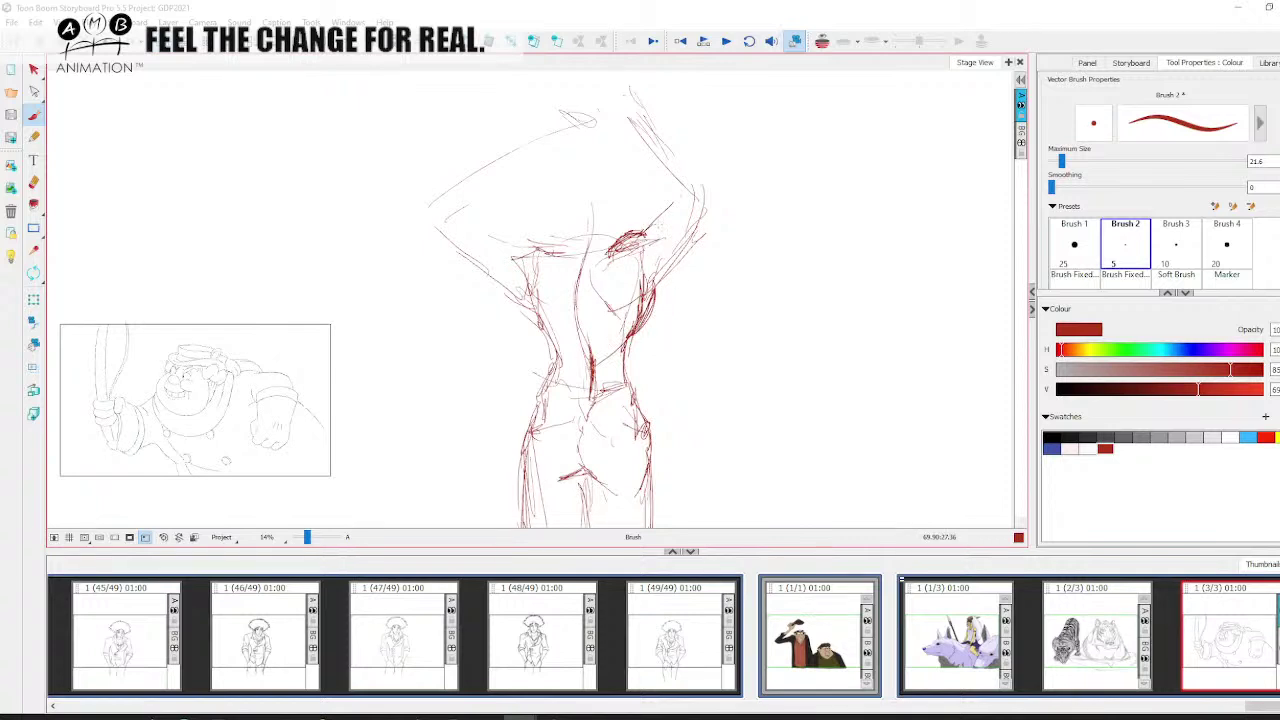
# Reinforce both contours of the right upper arm, elbow and forearm
pyautogui.moveTo(648, 232); pyautogui.dragTo(686, 180)
pyautogui.moveTo(640, 244); pyautogui.dragTo(700, 182)
pyautogui.moveTo(684, 240); pyautogui.dragTo(712, 196)
pyautogui.moveTo(640, 106); pyautogui.dragTo(718, 188)
pyautogui.moveTo(625, 135); pyautogui.dragTo(680, 190)
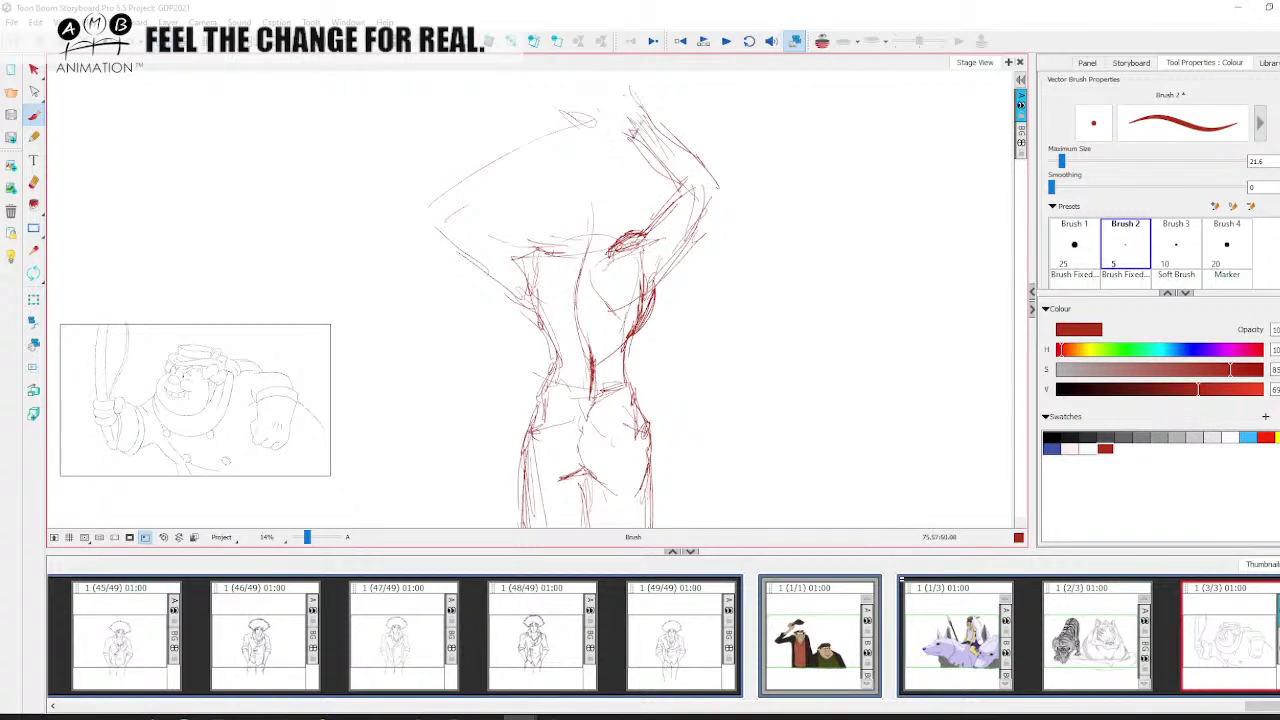
# Sketch the right hand bent over the head position, and add small marks for the left hand
pyautogui.press('space')
pyautogui.moveTo(636, 140)
pyautogui.mouseDown()
pyautogui.moveTo(638, 179)
pyautogui.moveTo(602, 177)
pyautogui.moveTo(594, 146)
pyautogui.moveTo(635, 130)
pyautogui.mouseUp()
pyautogui.press('space')
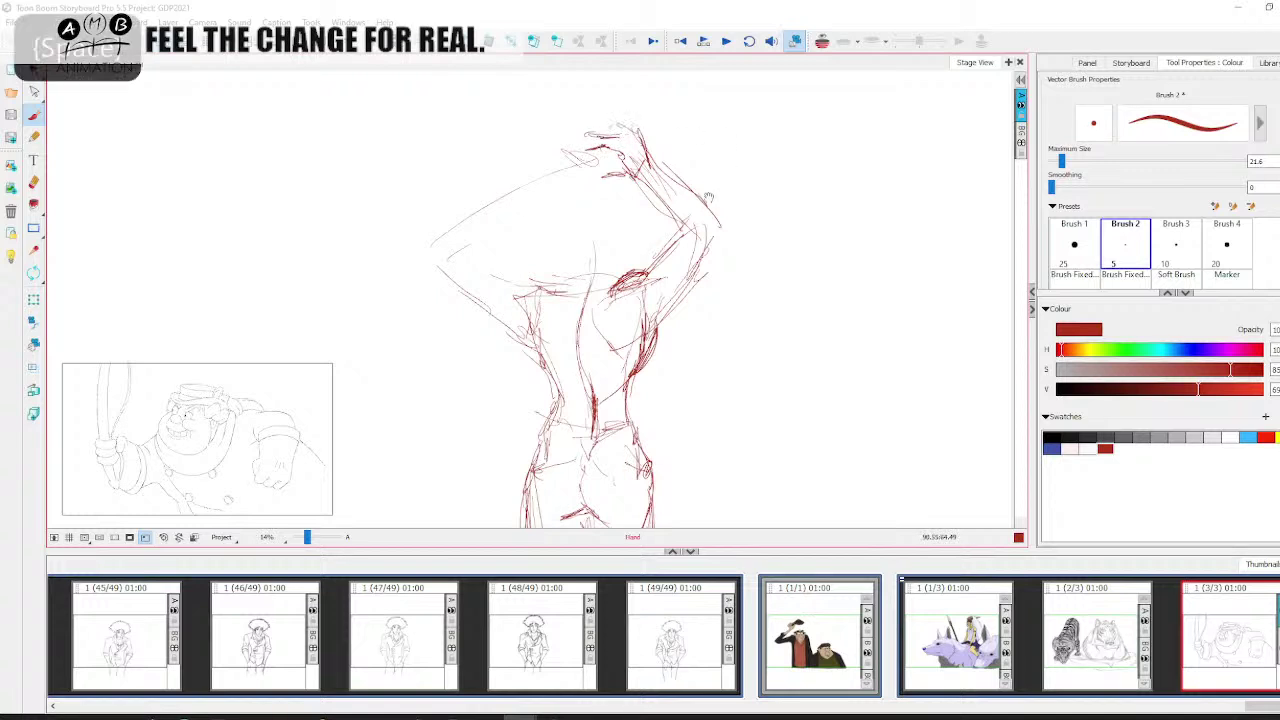
pyautogui.moveTo(709, 198)
pyautogui.mouseDown()
pyautogui.moveTo(734, 149)
pyautogui.moveTo(731, 191)
pyautogui.mouseUp()
pyautogui.moveTo(577, 187); pyautogui.dragTo(588, 181)
# Sketch the left shoulder and the armpit muscle along the left side of the back
pyautogui.moveTo(603, 170)
pyautogui.mouseDown()
pyautogui.moveTo(582, 187)
pyautogui.moveTo(604, 206)
pyautogui.moveTo(553, 234)
pyautogui.mouseUp()
pyautogui.moveTo(565, 258)
pyautogui.mouseDown()
pyautogui.moveTo(534, 273)
pyautogui.moveTo(573, 282)
pyautogui.moveTo(534, 346)
pyautogui.mouseUp()
pyautogui.moveTo(548, 290)
pyautogui.mouseDown()
pyautogui.moveTo(510, 336)
pyautogui.moveTo(570, 274)
pyautogui.moveTo(566, 358)
pyautogui.mouseUp()
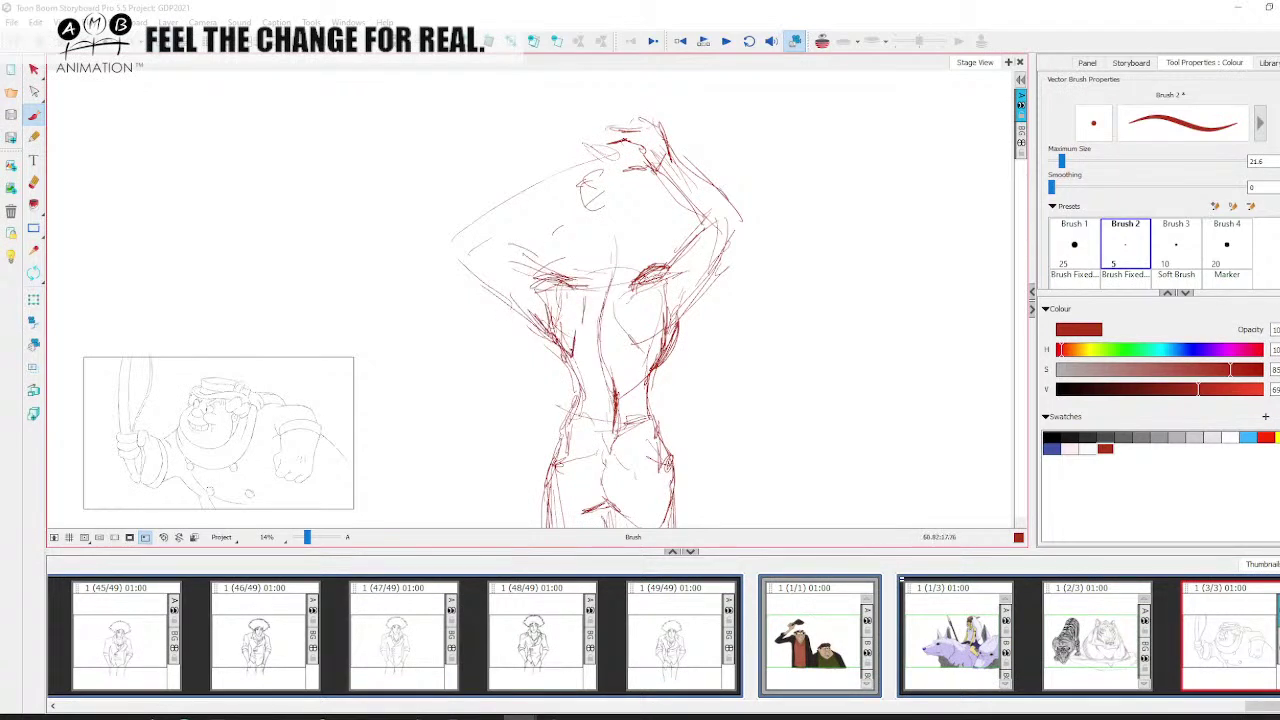
# Define the left upper arm, elbow and forearm reaching up to the hand on the head
pyautogui.moveTo(494, 278); pyautogui.dragTo(532, 314)
pyautogui.moveTo(482, 264); pyautogui.dragTo(510, 294)
pyautogui.moveTo(500, 232); pyautogui.dragTo(570, 198)
pyautogui.moveTo(552, 234); pyautogui.dragTo(580, 210)
pyautogui.moveTo(512, 258)
pyautogui.mouseDown()
pyautogui.moveTo(554, 236)
pyautogui.moveTo(582, 182)
pyautogui.mouseUp()
pyautogui.moveTo(568, 196)
pyautogui.mouseDown()
pyautogui.moveTo(604, 164)
pyautogui.moveTo(642, 155)
pyautogui.mouseUp()
# Sketch the back of the head and the neck between the raised arms
pyautogui.press('space')
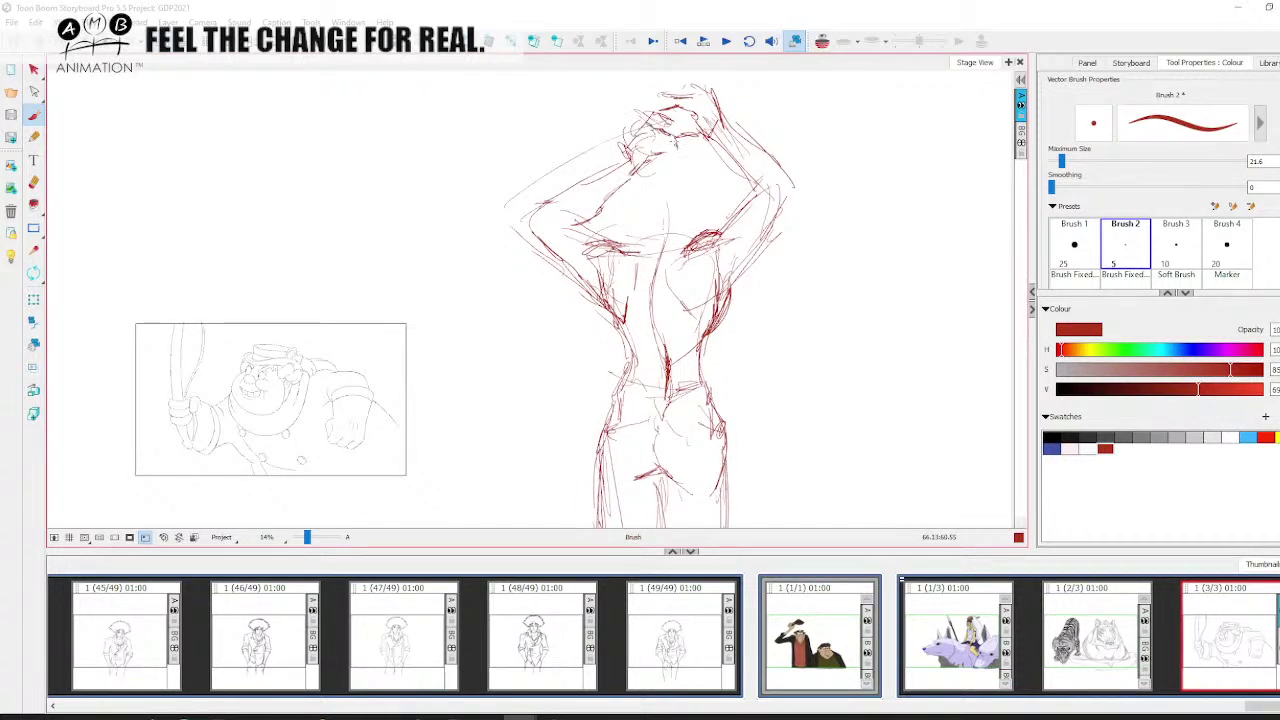
pyautogui.press('space')
pyautogui.moveTo(645, 222)
pyautogui.mouseDown()
pyautogui.moveTo(638, 186)
pyautogui.moveTo(622, 218)
pyautogui.moveTo(622, 196)
pyautogui.moveTo(664, 200)
pyautogui.mouseUp()
pyautogui.press('space')
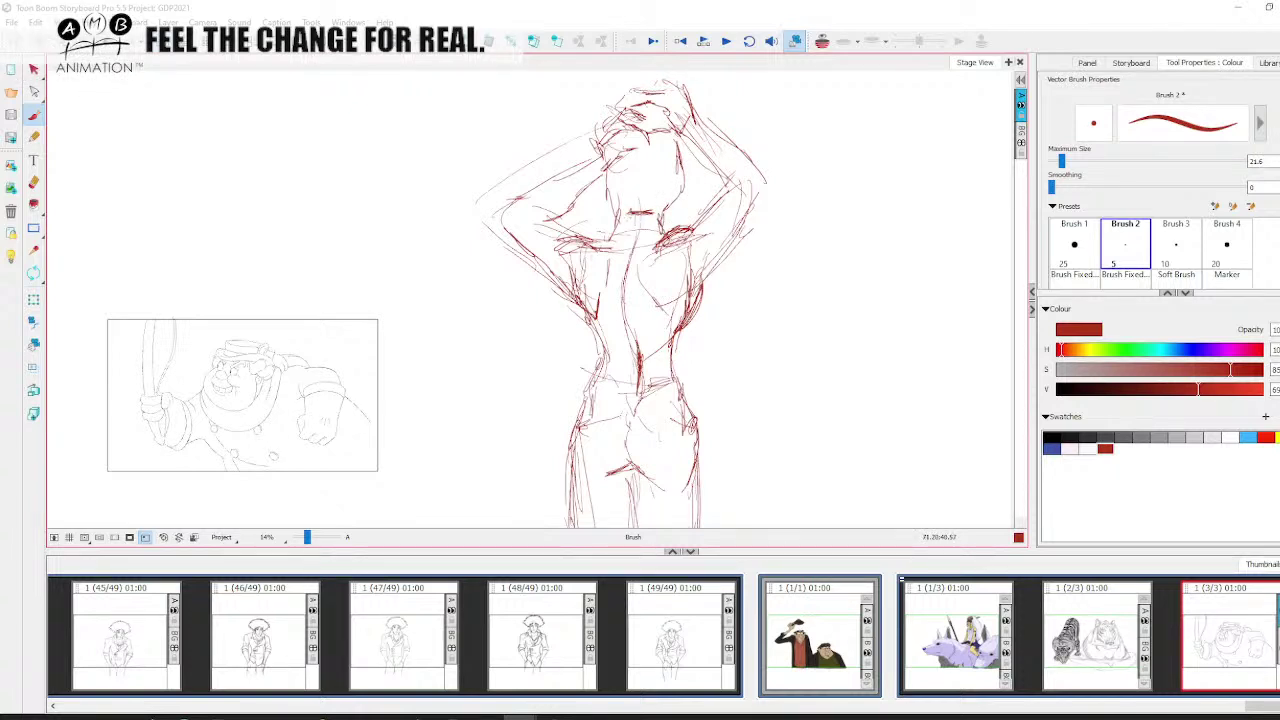
# Sketch the trapezius lines from the shoulders converging on the spine in the upper back
pyautogui.moveTo(578, 240); pyautogui.dragTo(618, 256)
pyautogui.moveTo(690, 226)
pyautogui.mouseDown()
pyautogui.moveTo(636, 268)
pyautogui.moveTo(590, 264)
pyautogui.moveTo(632, 318)
pyautogui.moveTo(628, 354)
pyautogui.mouseUp()
pyautogui.moveTo(638, 290); pyautogui.dragTo(610, 362)
pyautogui.moveTo(618, 262); pyautogui.dragTo(610, 290)
pyautogui.press('space')
pyautogui.moveTo(682, 248)
pyautogui.mouseDown()
pyautogui.moveTo(680, 232)
pyautogui.moveTo(696, 290)
pyautogui.mouseUp()
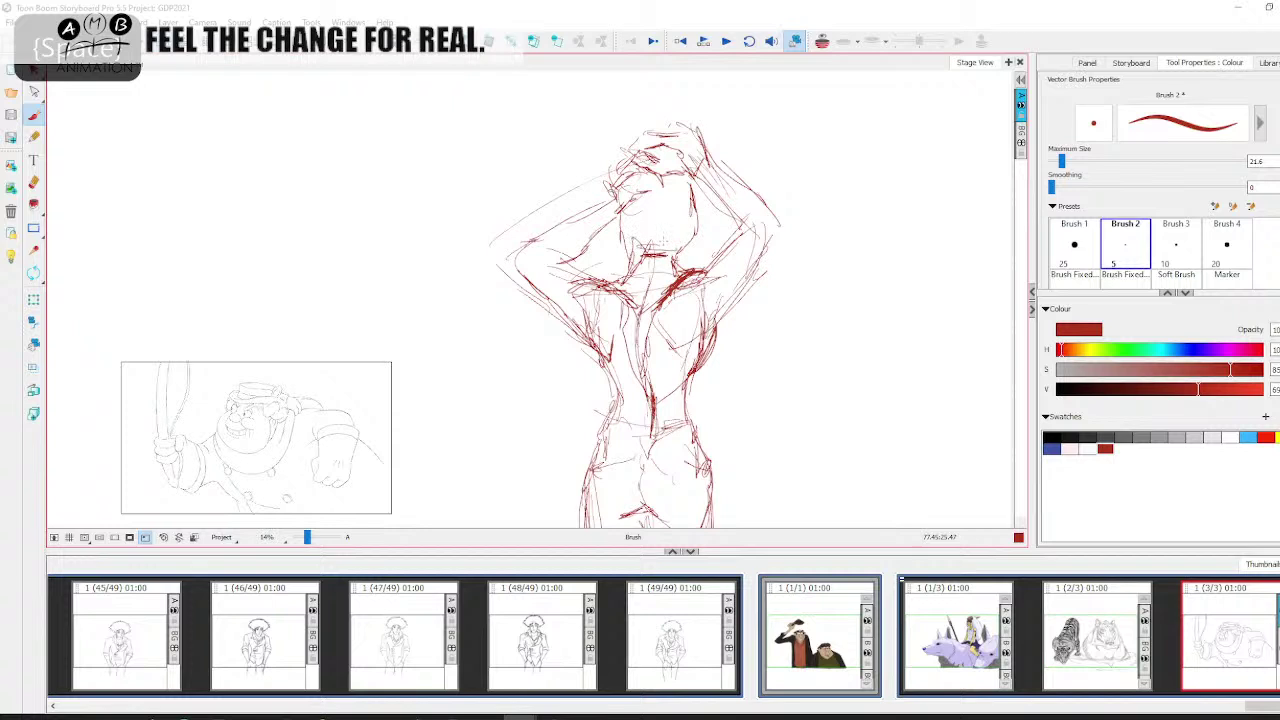
# Refine the nape and side of the head, and touch up the right upper arm
pyautogui.moveTo(638, 250); pyautogui.dragTo(651, 236)
pyautogui.moveTo(637, 248)
pyautogui.mouseDown()
pyautogui.moveTo(671, 220)
pyautogui.moveTo(658, 258)
pyautogui.mouseUp()
pyautogui.press('space')
pyautogui.moveTo(678, 323); pyautogui.dragTo(703, 277)
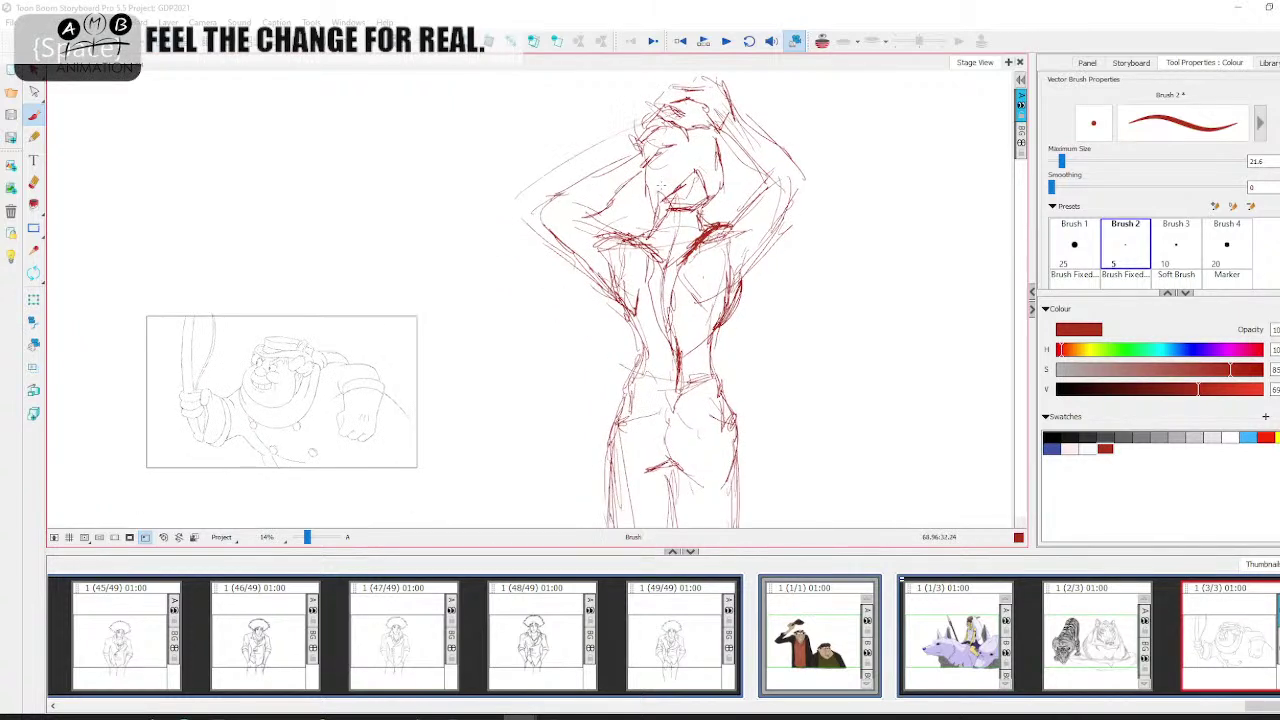
pyautogui.moveTo(716, 138)
pyautogui.mouseDown()
pyautogui.moveTo(728, 184)
pyautogui.moveTo(702, 218)
pyautogui.mouseUp()
pyautogui.press('space')
pyautogui.moveTo(692, 340)
pyautogui.mouseDown()
pyautogui.moveTo(696, 210)
pyautogui.moveTo(656, 324)
pyautogui.mouseUp()
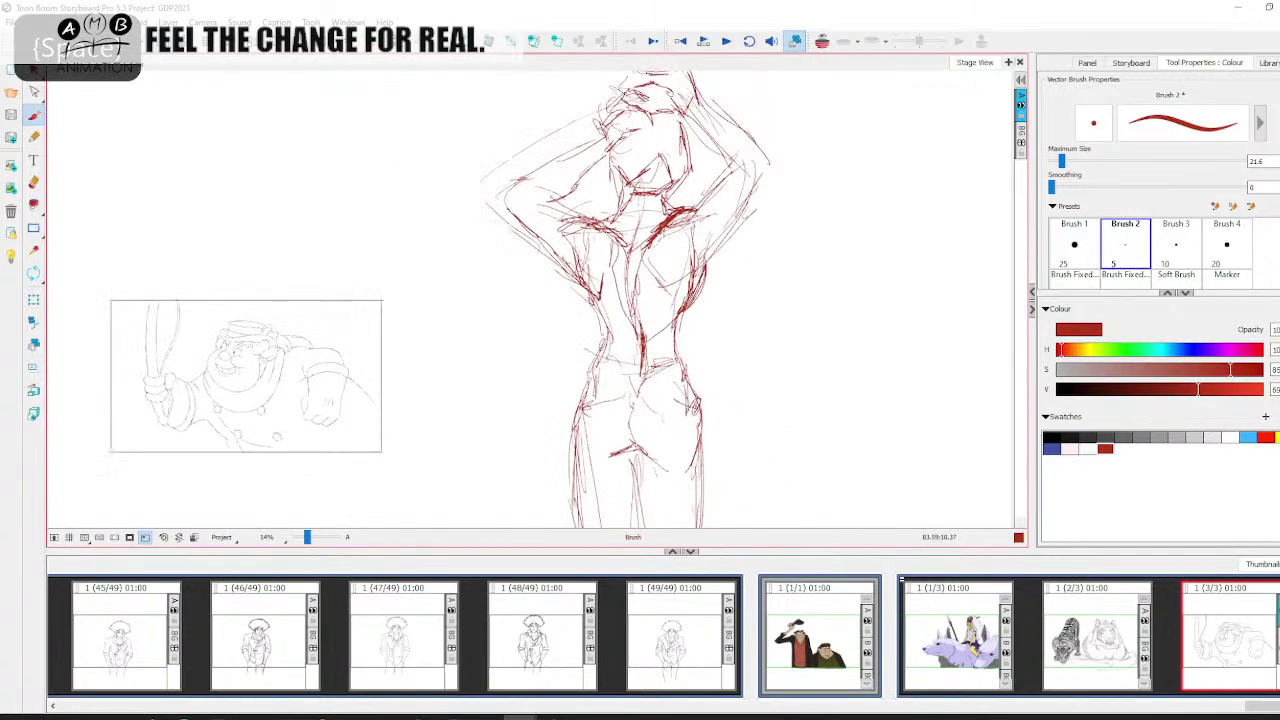
pyautogui.moveTo(742, 166); pyautogui.dragTo(690, 220)
# Select the whole red back-view figure sketch and delete it
pyautogui.moveTo(307, 538); pyautogui.dragTo(303, 537)
pyautogui.hotkey('alt', 's')
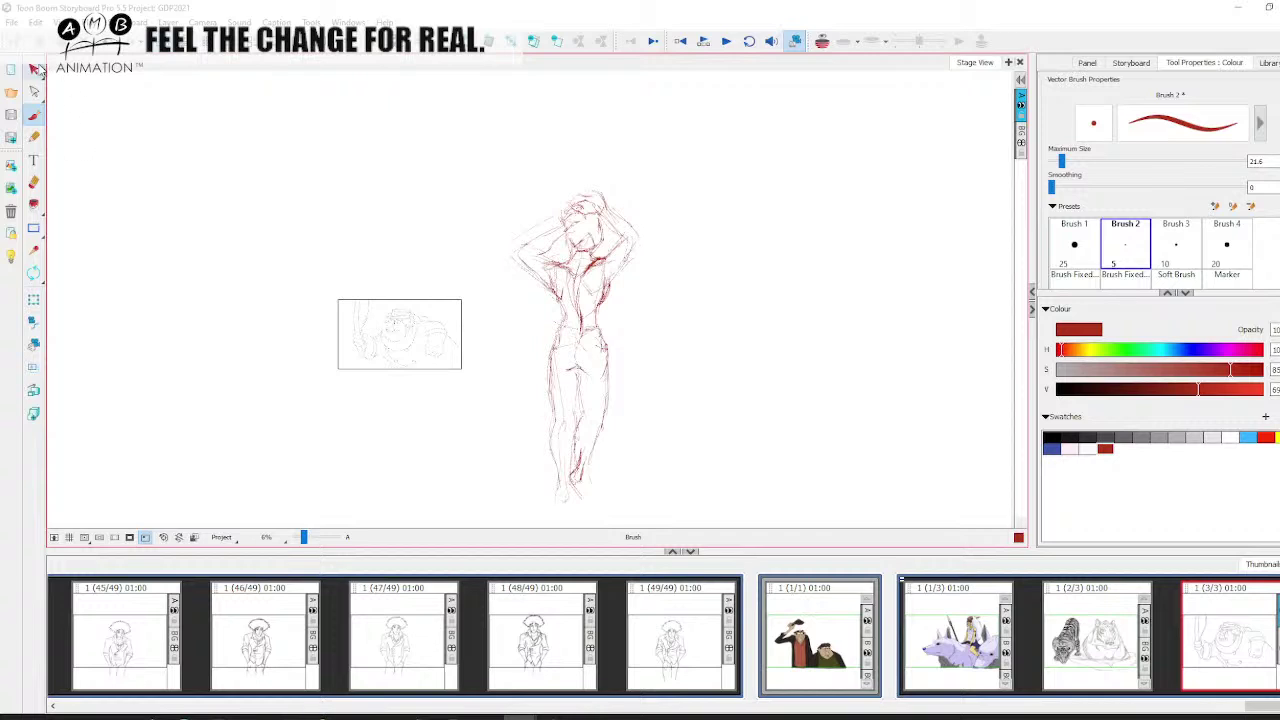
pyautogui.click(602, 325)
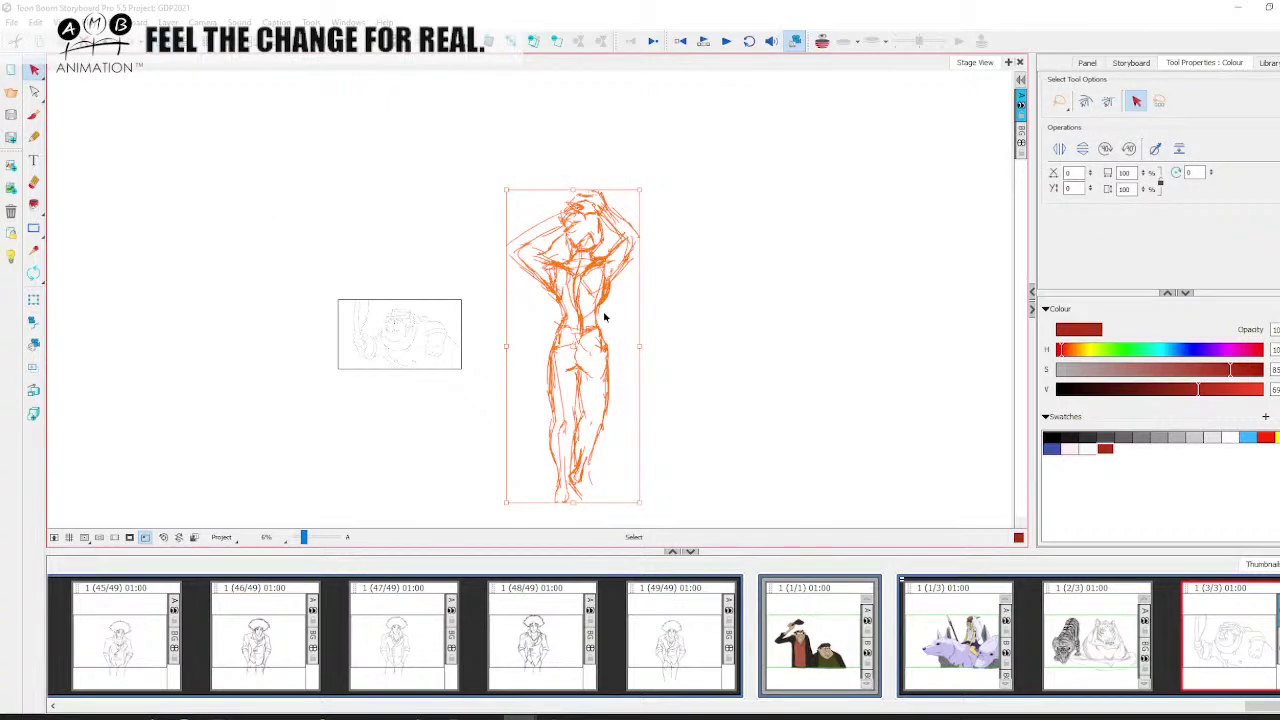
pyautogui.press('Delete')
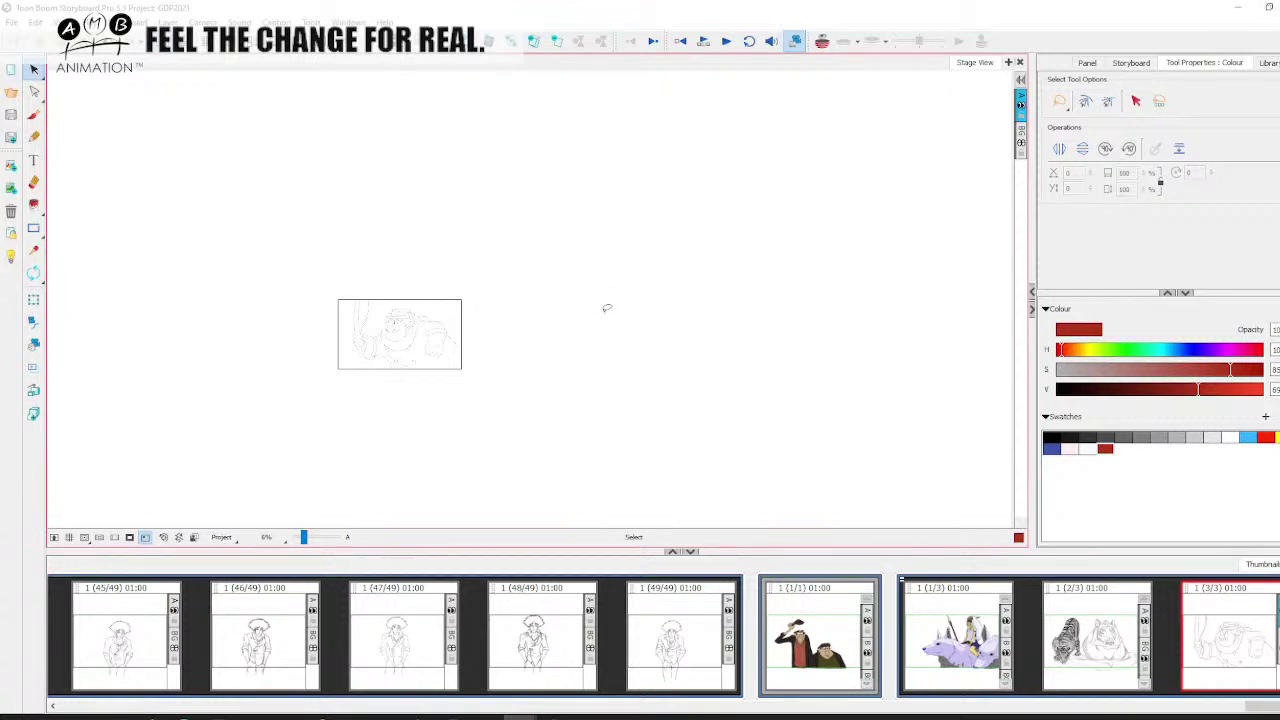
pyautogui.scroll(6, 607, 308)
pyautogui.press('space')
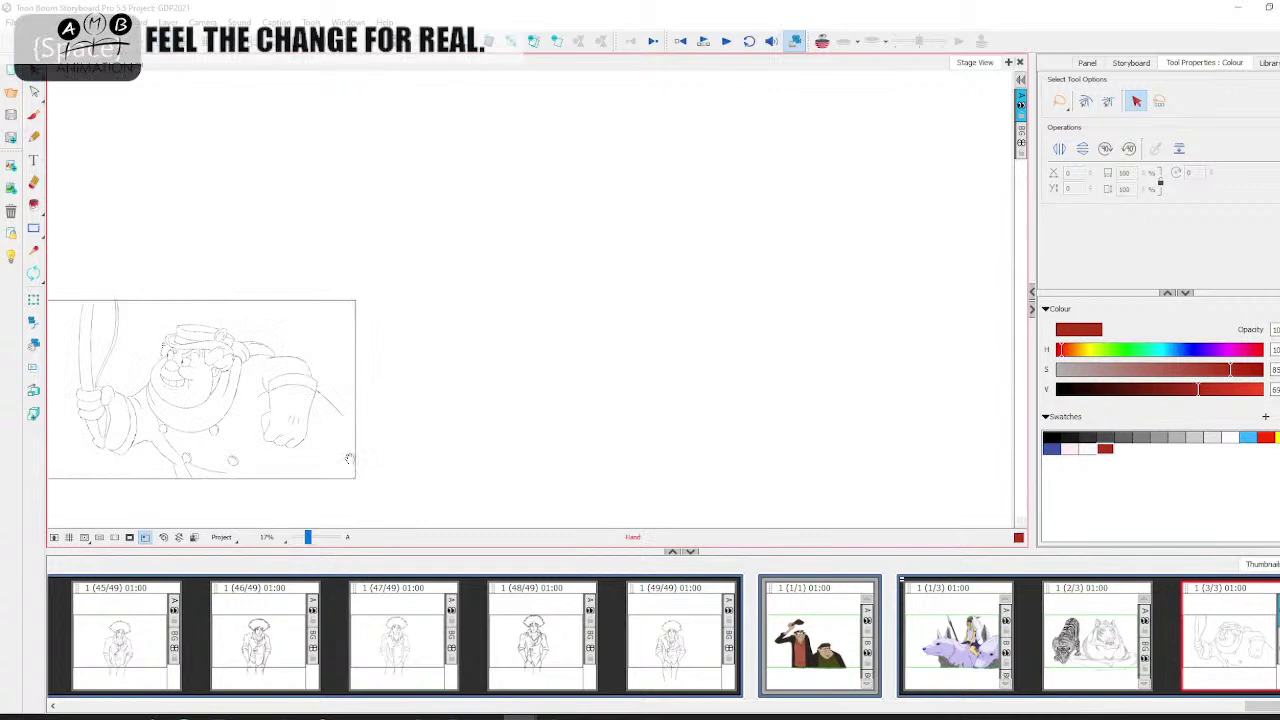
pyautogui.moveTo(354, 460); pyautogui.dragTo(636, 421)
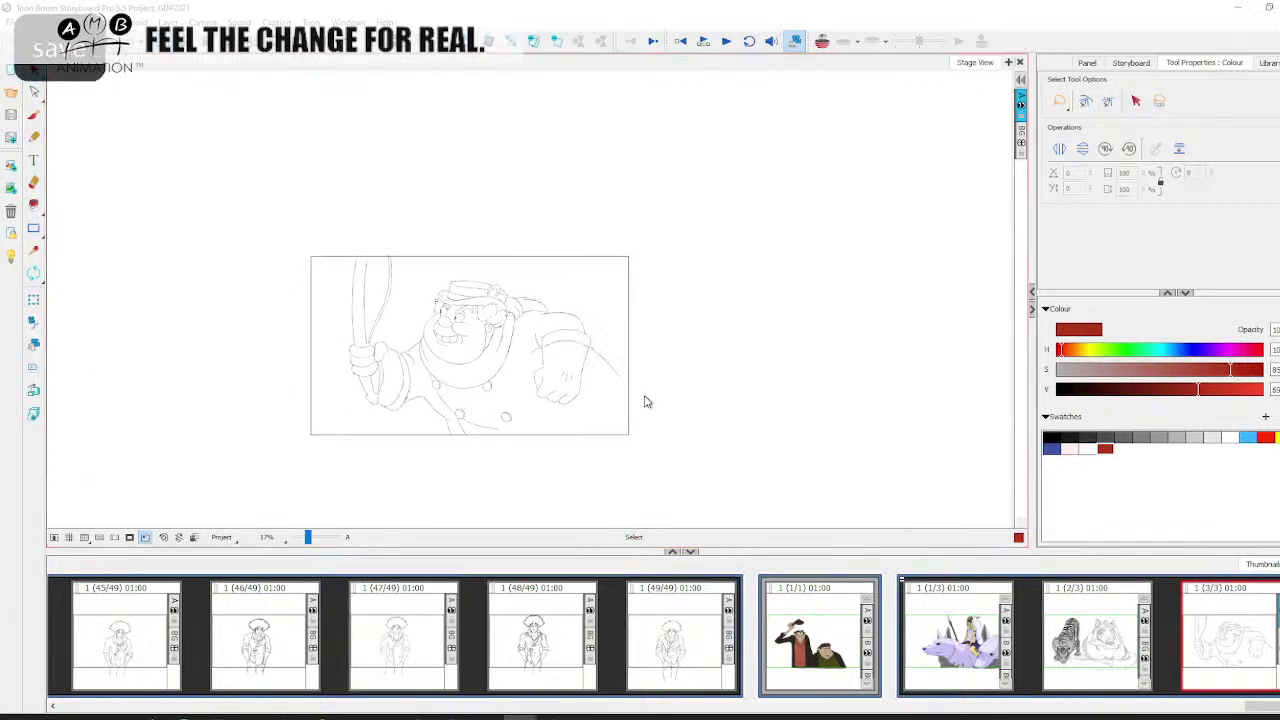